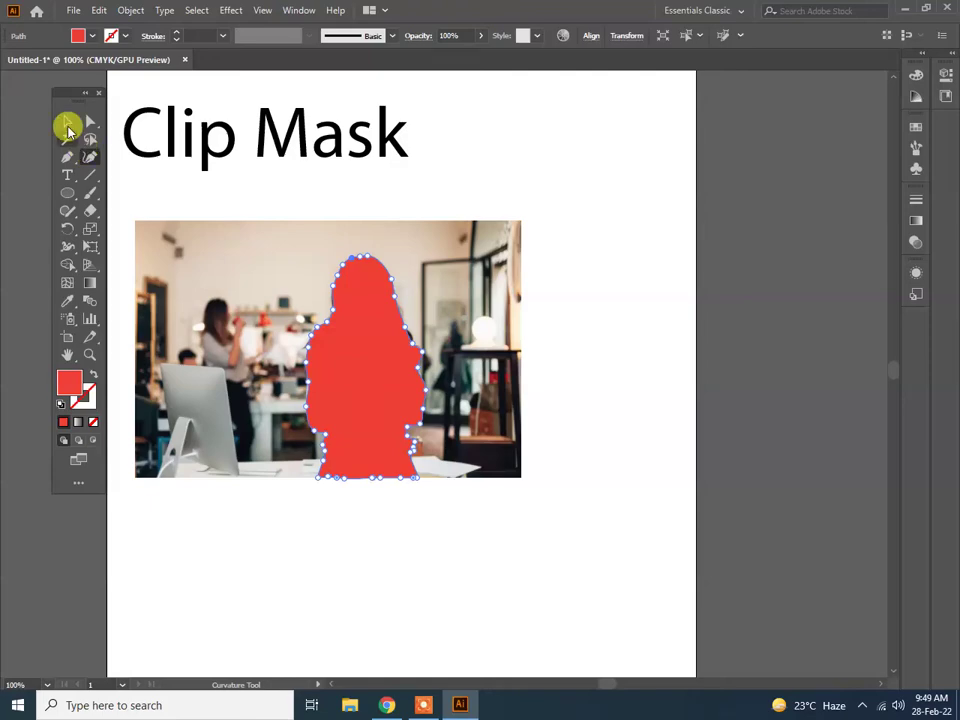
Unlock the background office photo and select it together with the red silhouette
left_click(64, 120)
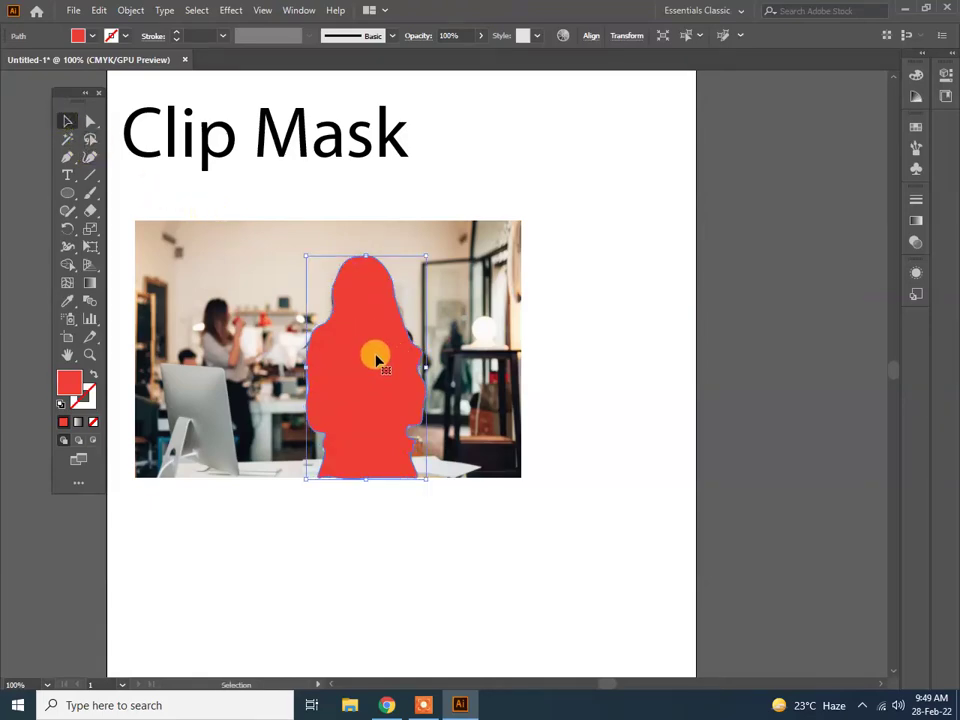
left_click(98, 12)
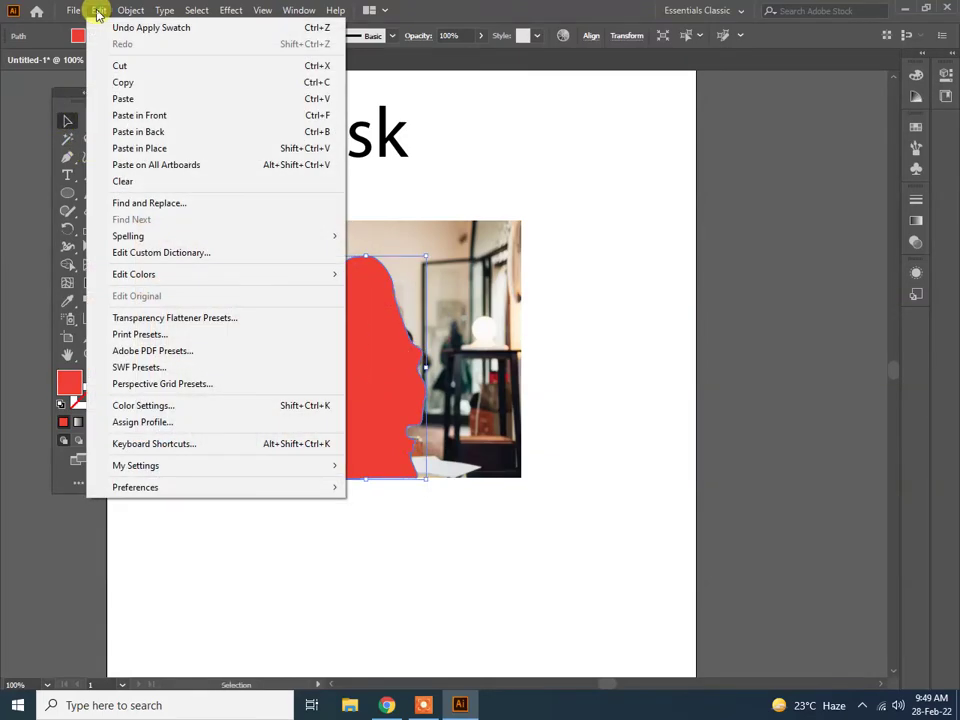
left_click(98, 12)
left_click(131, 10)
left_click(160, 133)
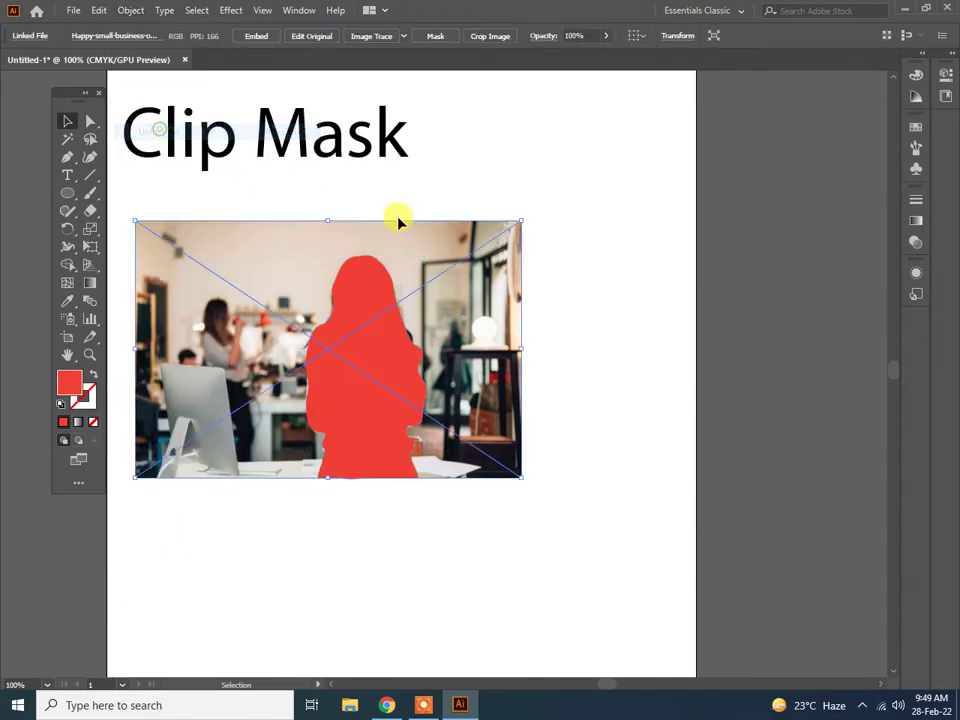
left_click(563, 191)
left_click(435, 439)
left_click(487, 512)
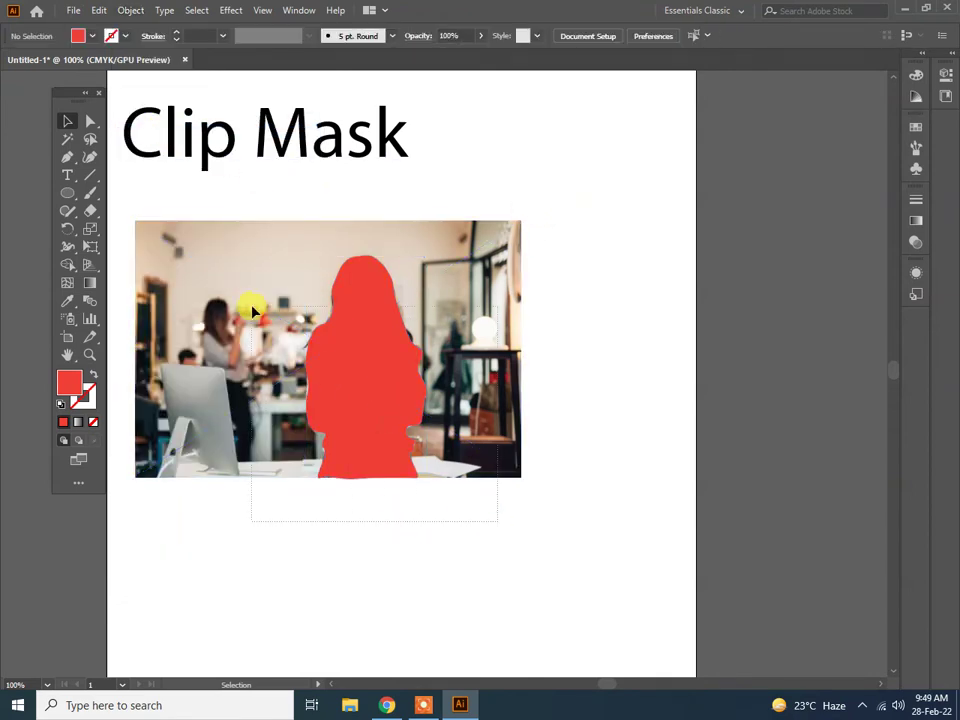
key("ctrl+a")
Clip the office photo to the red silhouette with Make Clipping Mask
right_click(348, 284)
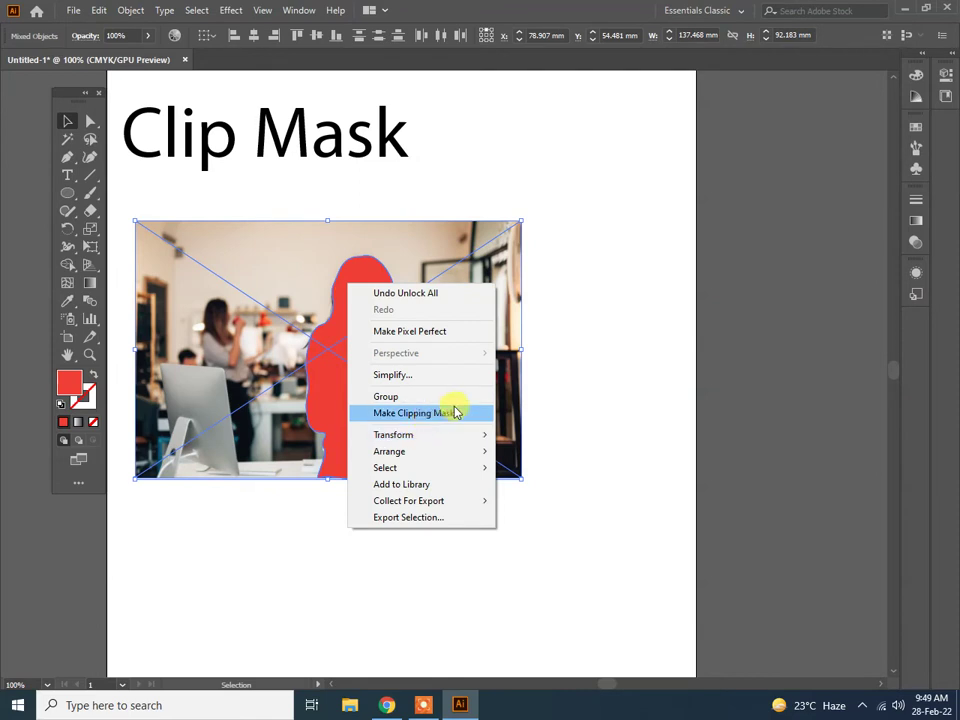
left_click(134, 10)
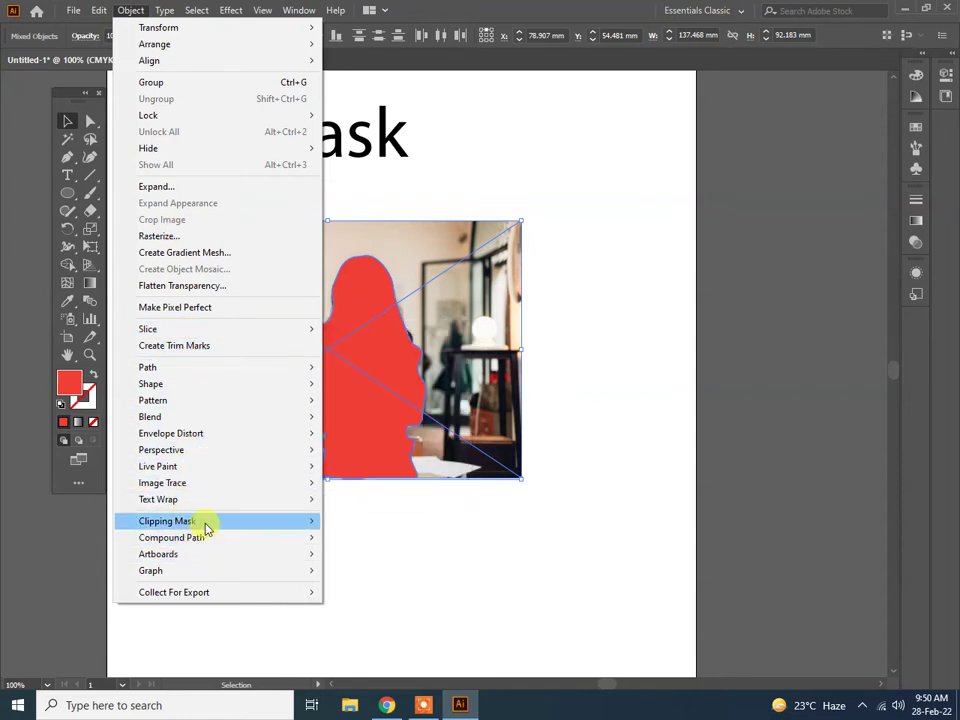
mouse_move(167, 521)
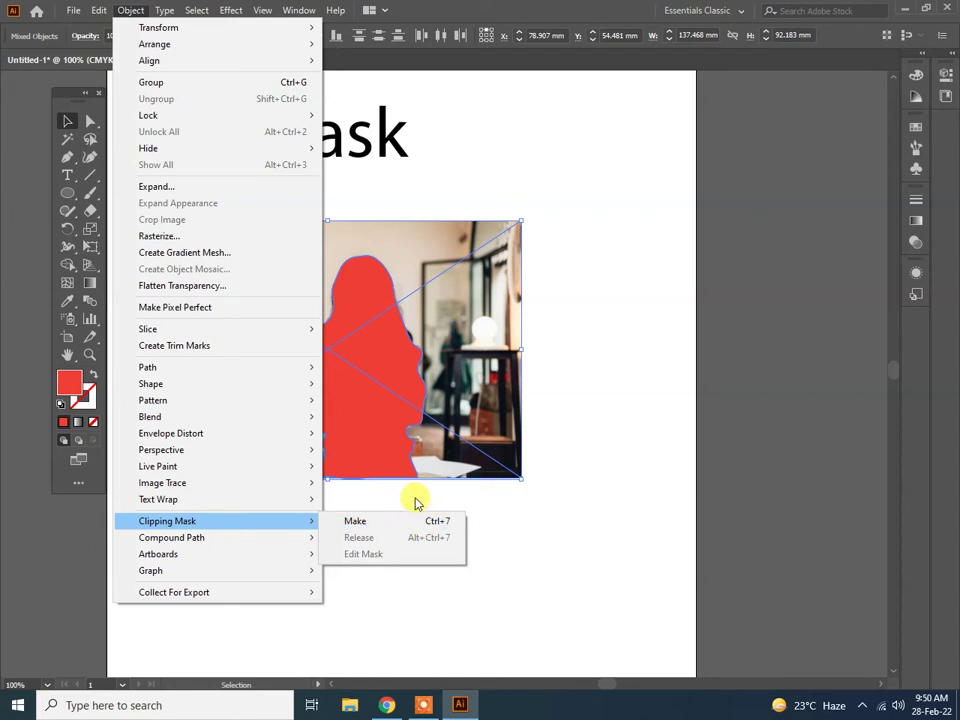
right_click(393, 308)
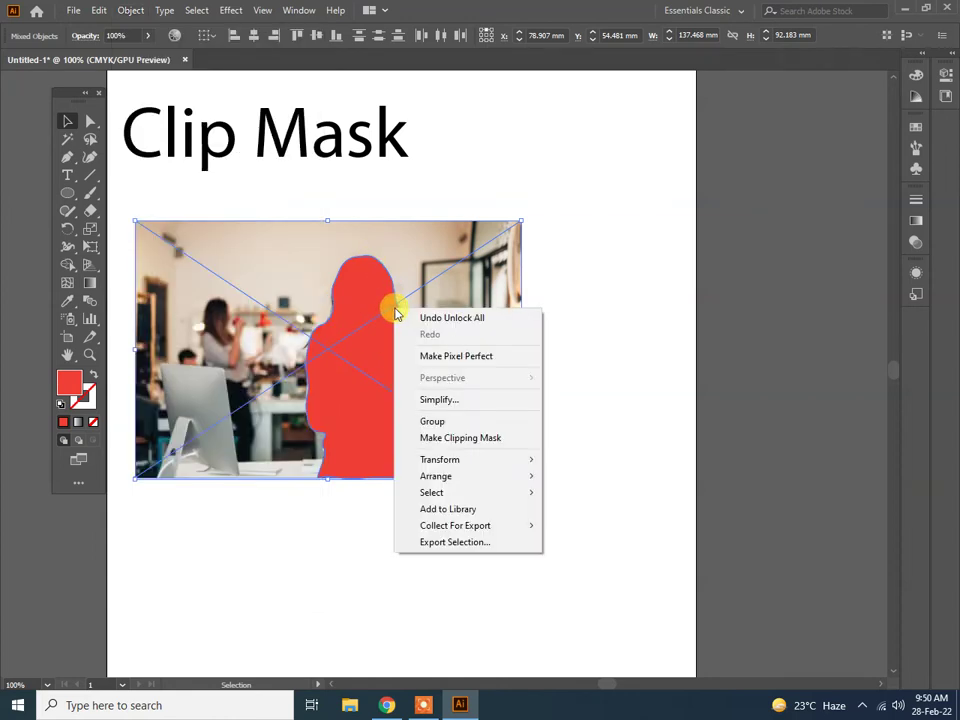
left_click(508, 440)
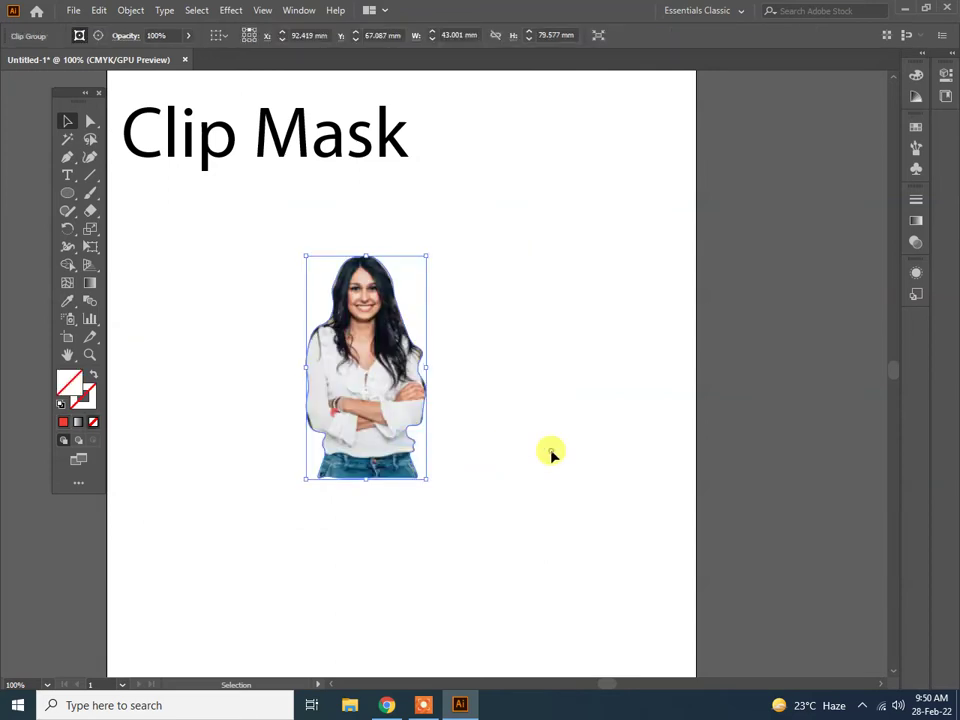
left_click(550, 452)
scroll(466, 438, "up", 2, "alt")
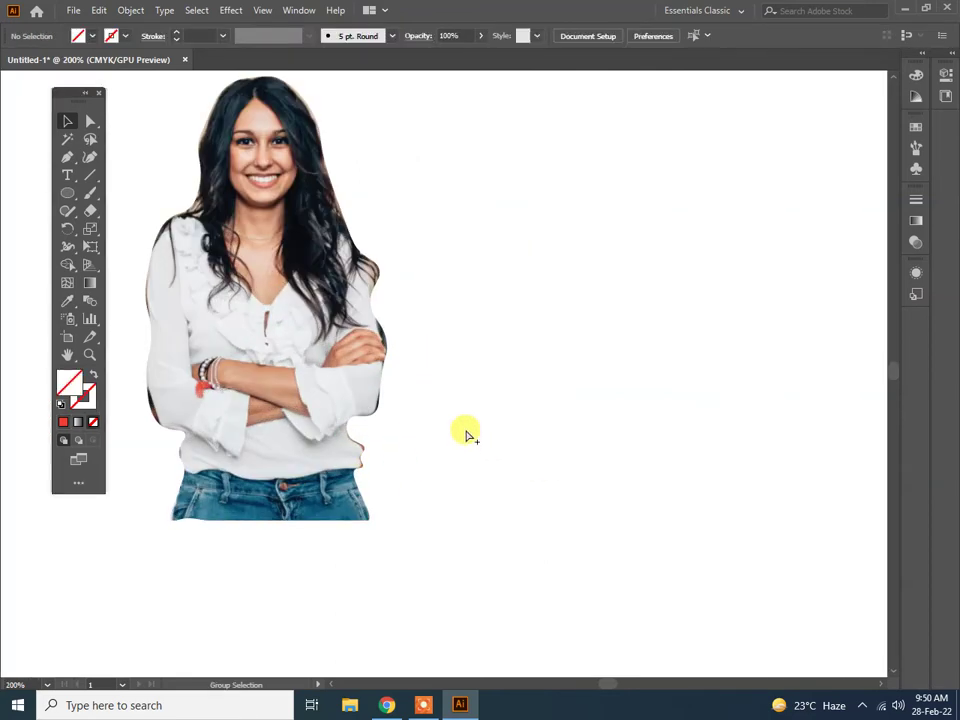
scroll(466, 434, "down", 1, "alt")
scroll(218, 385, "up", 2, "alt")
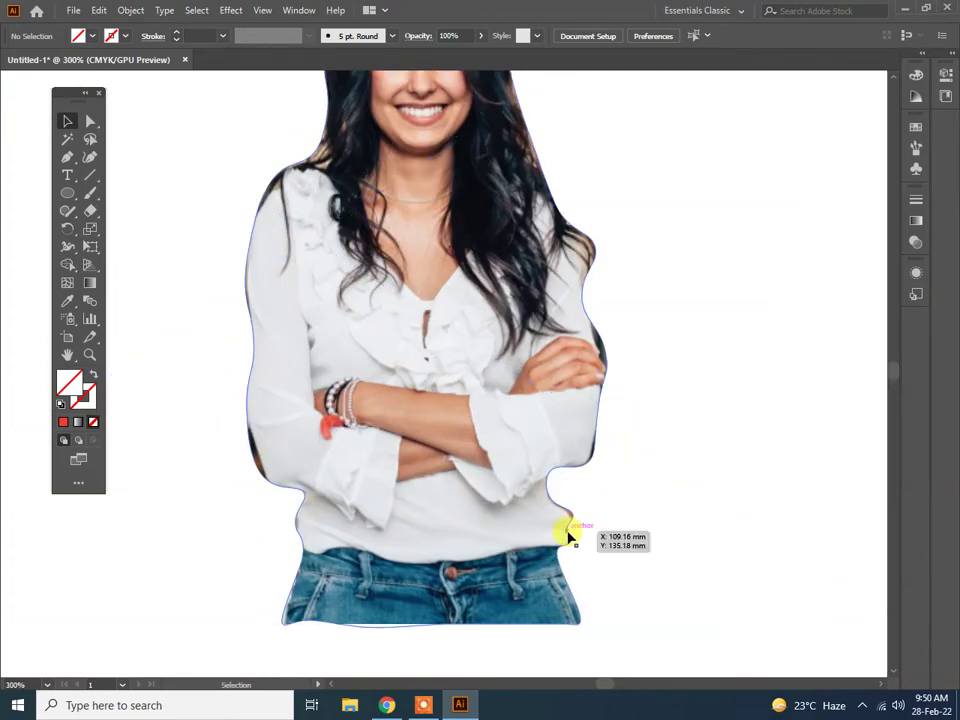
scroll(455, 521, "down", 1, "alt")
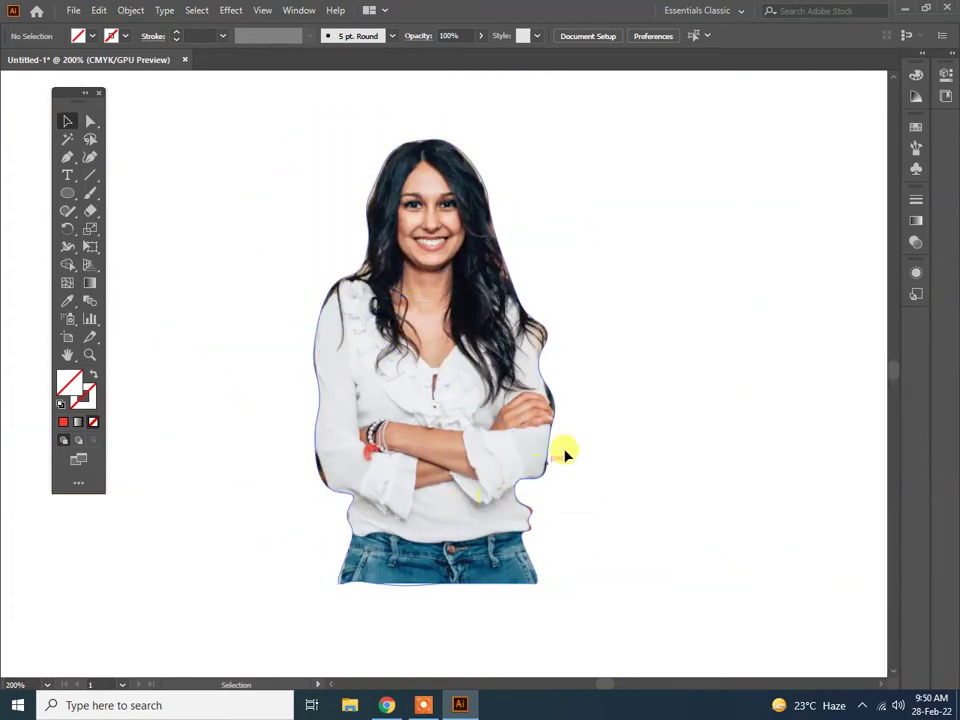
scroll(622, 405, "down", 1, "alt")
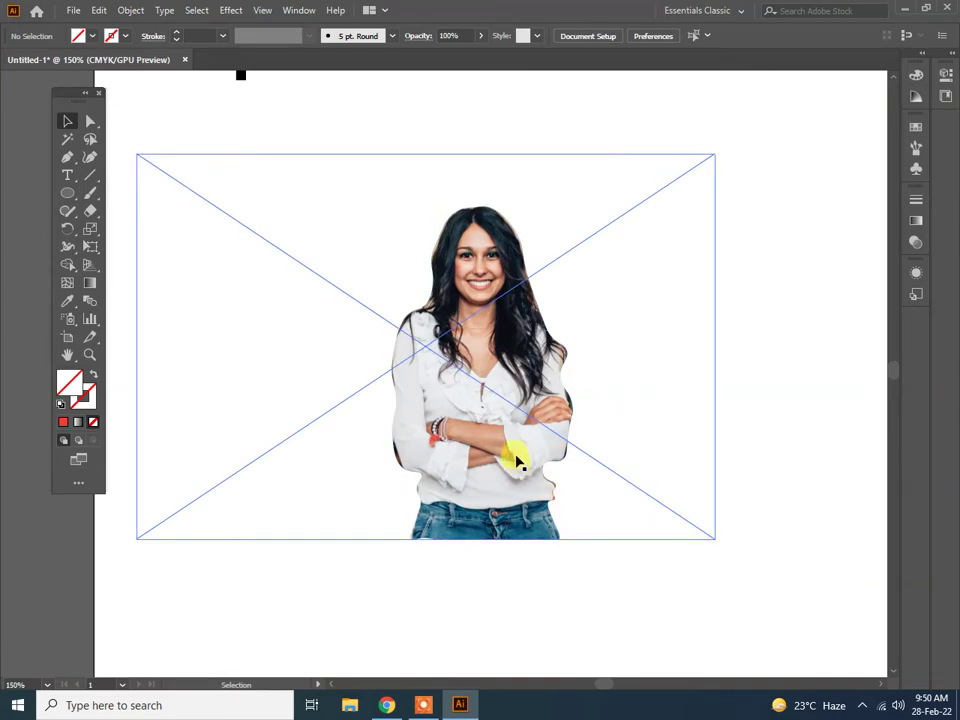
Enter the woman's clip group in isolation mode and inspect the linked photo inside
double_click(517, 460)
scroll(537, 528, "up", 3, "alt")
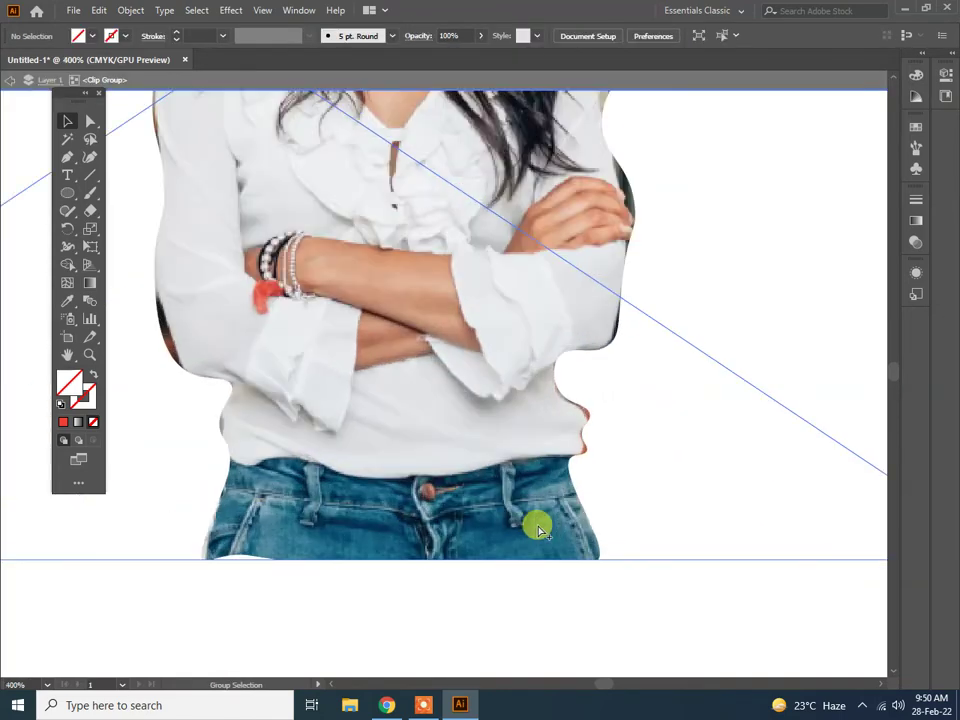
left_click(585, 433)
left_click(586, 433)
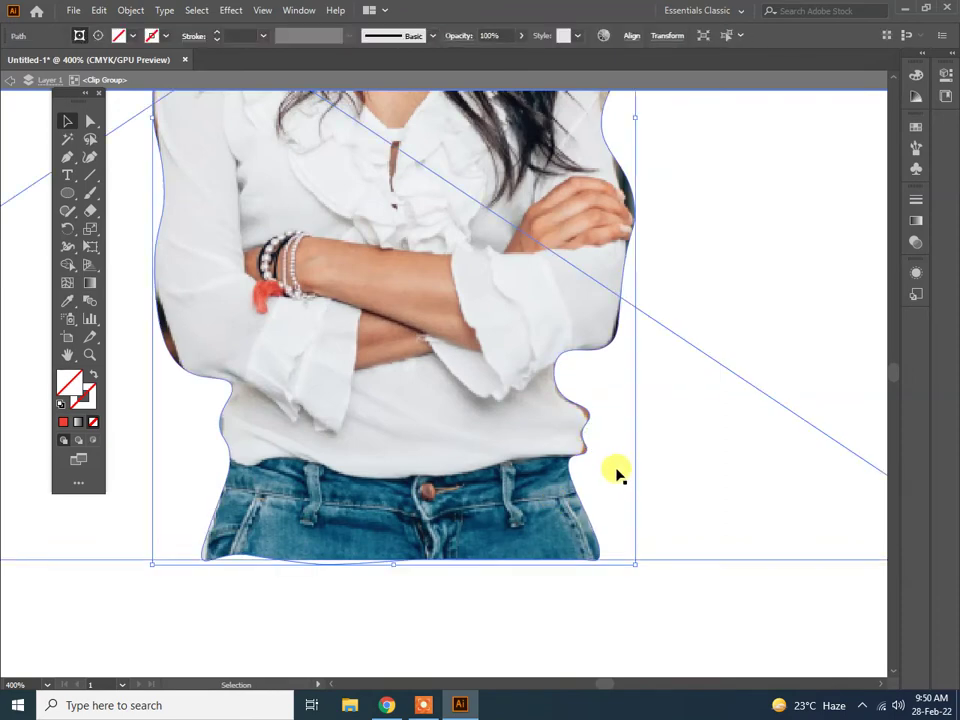
double_click(590, 425)
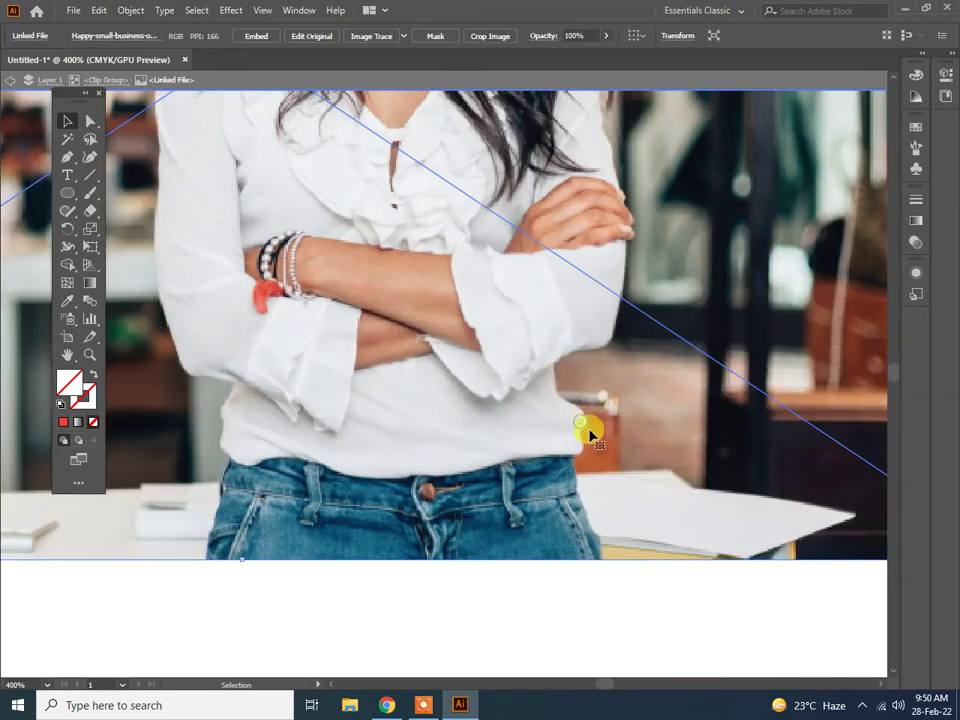
scroll(550, 380, "down", 1, "alt")
scroll(546, 350, "down", 3, "alt")
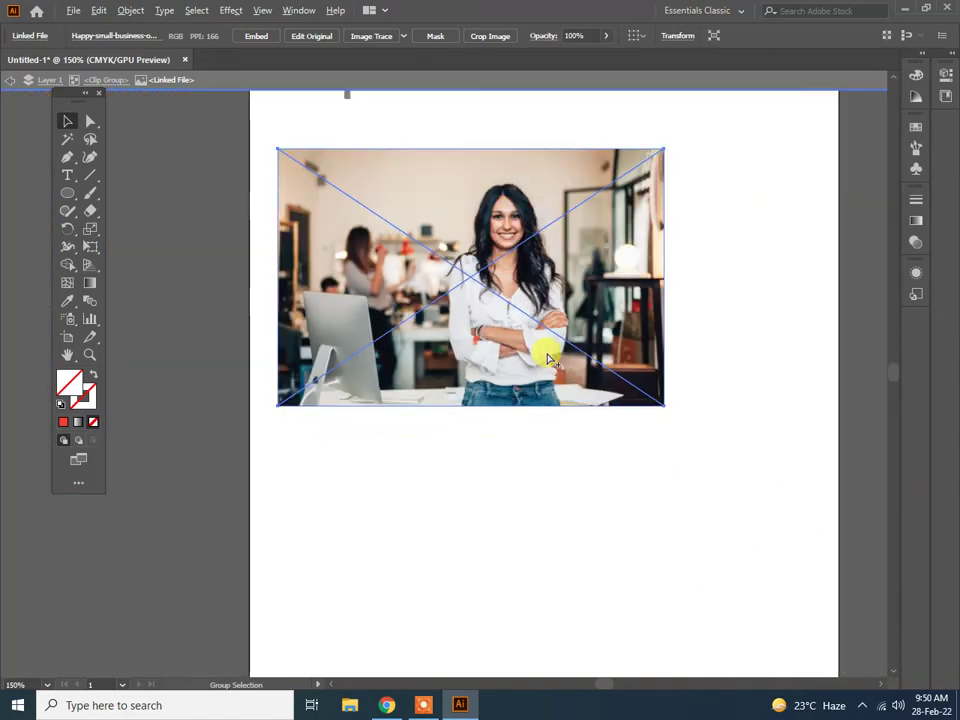
left_click(519, 456)
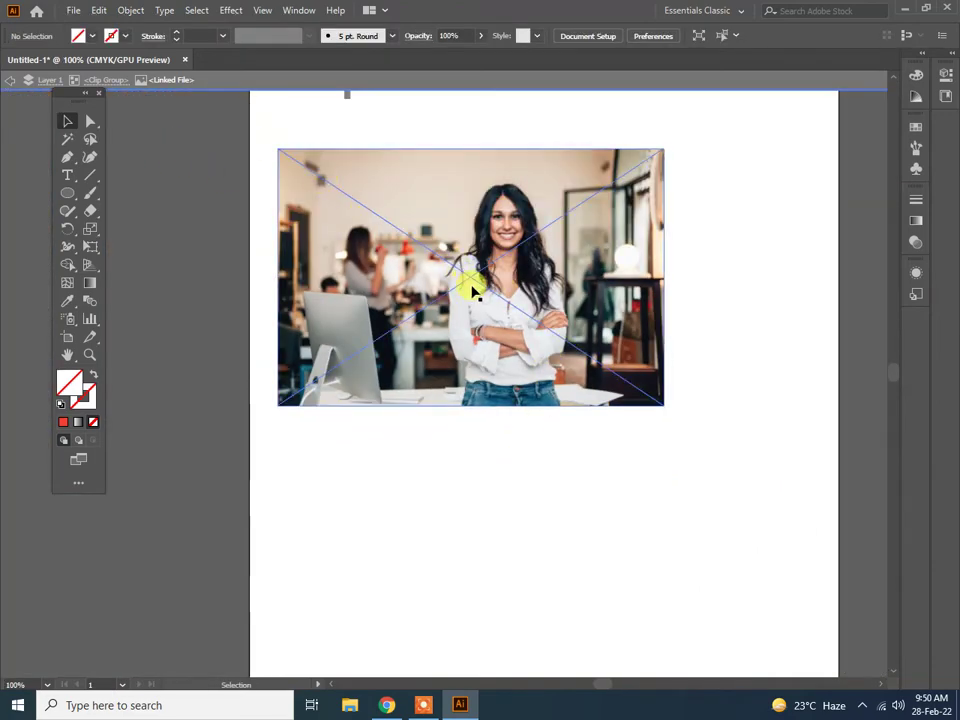
left_click(471, 289)
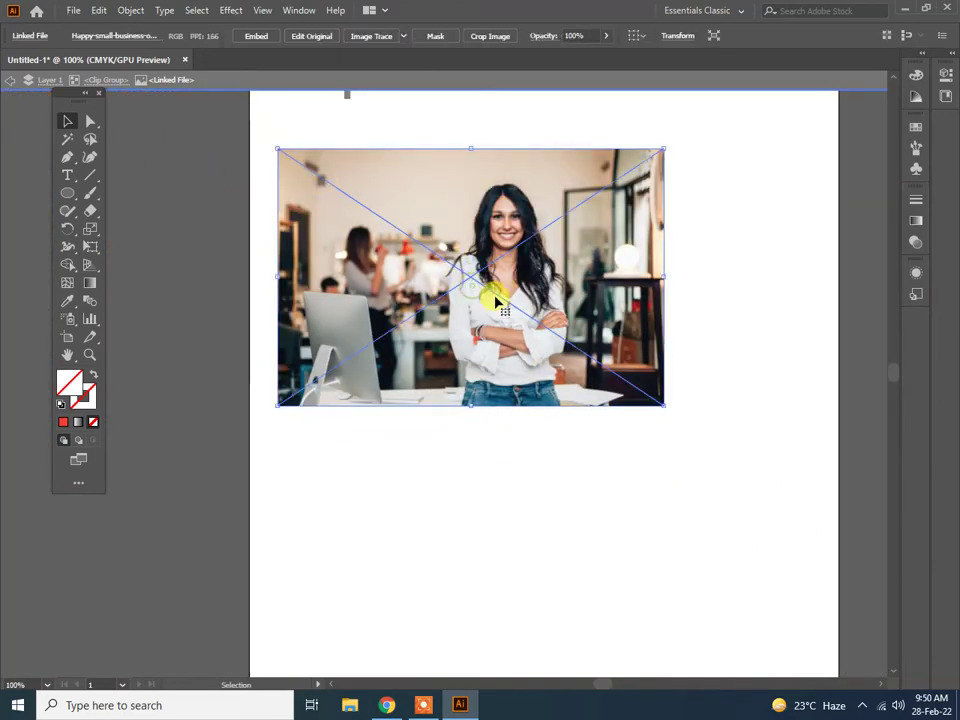
Return to the Clip Group level and select the woman's clipping path
left_click(9, 80)
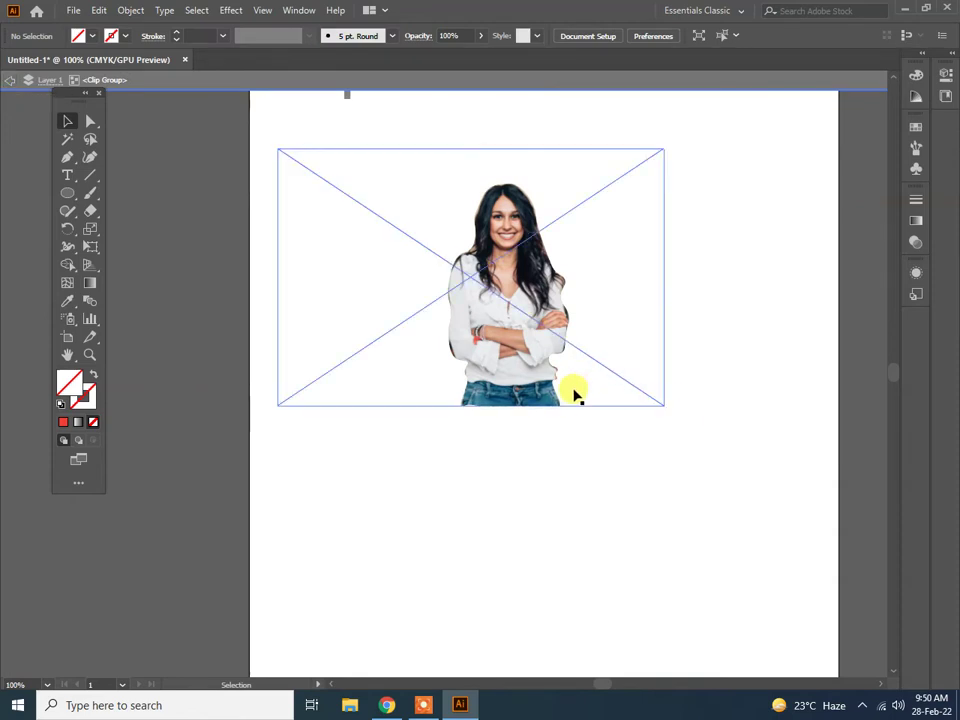
left_click(573, 397)
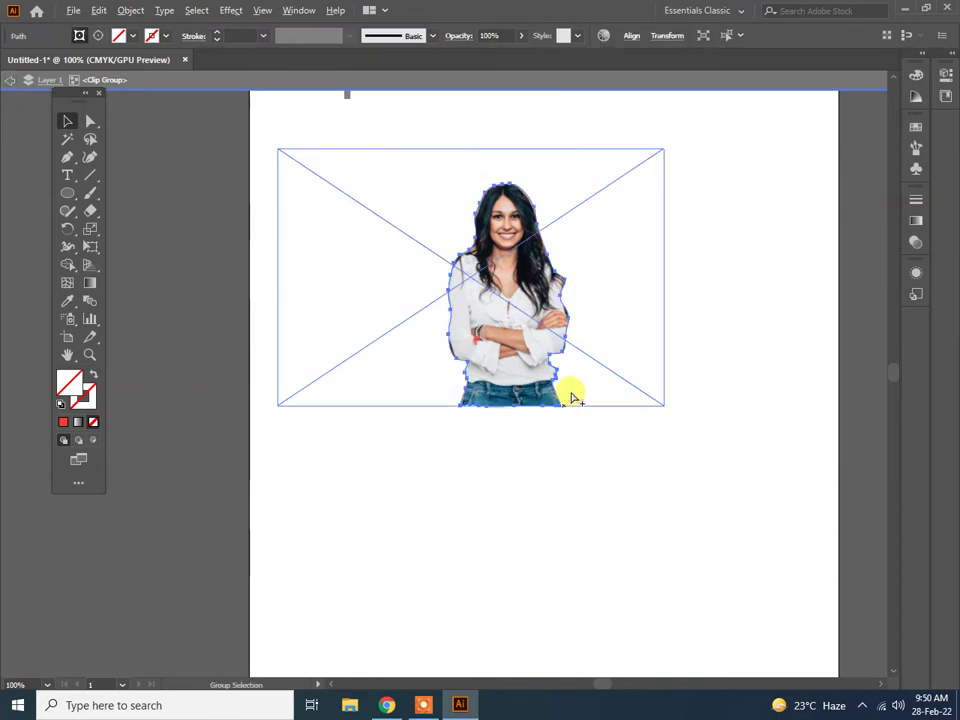
scroll(580, 375, "up", 3)
scroll(501, 317, "up", 3)
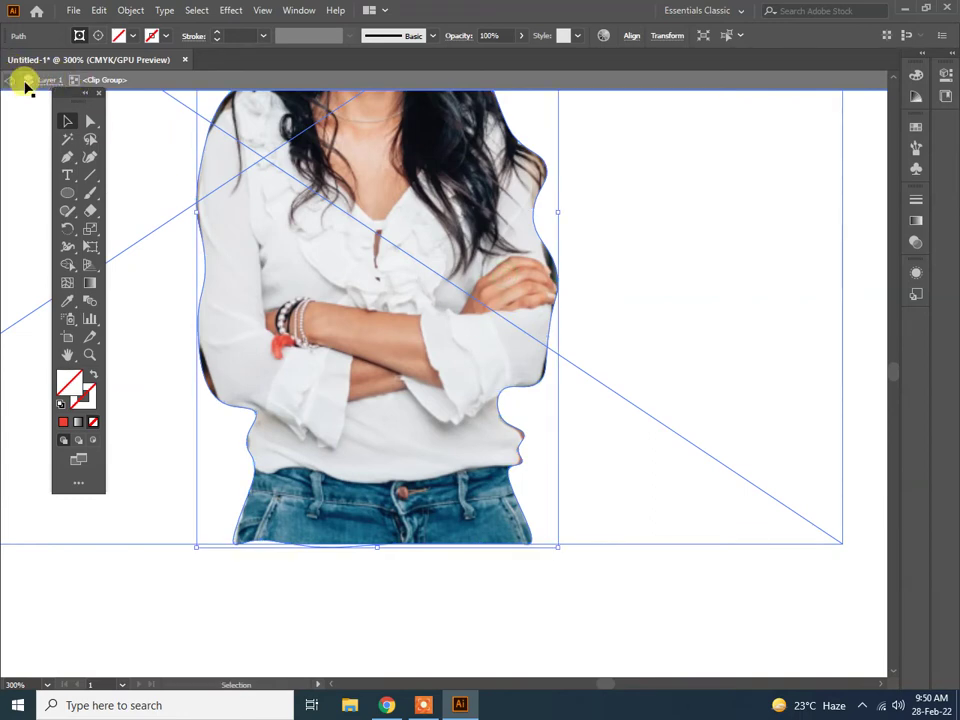
scroll(527, 461, "up", 2)
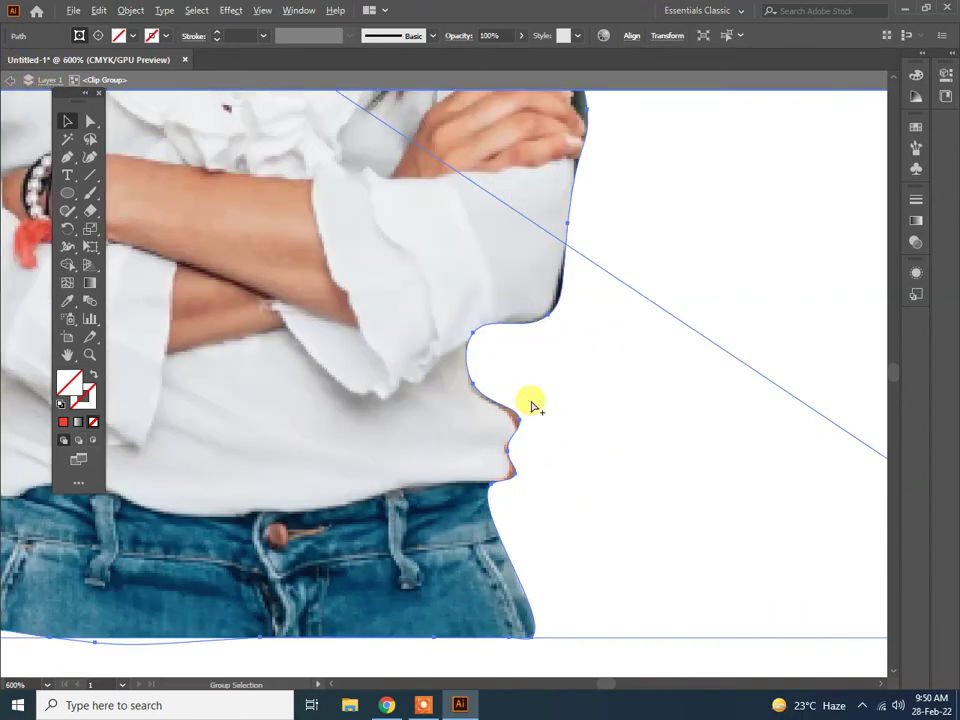
scroll(531, 405, "up", 1)
scroll(531, 403, "up", 1)
Pull the clipping path's anchors inward along the shirt edge with Direct Selection
left_click(90, 121)
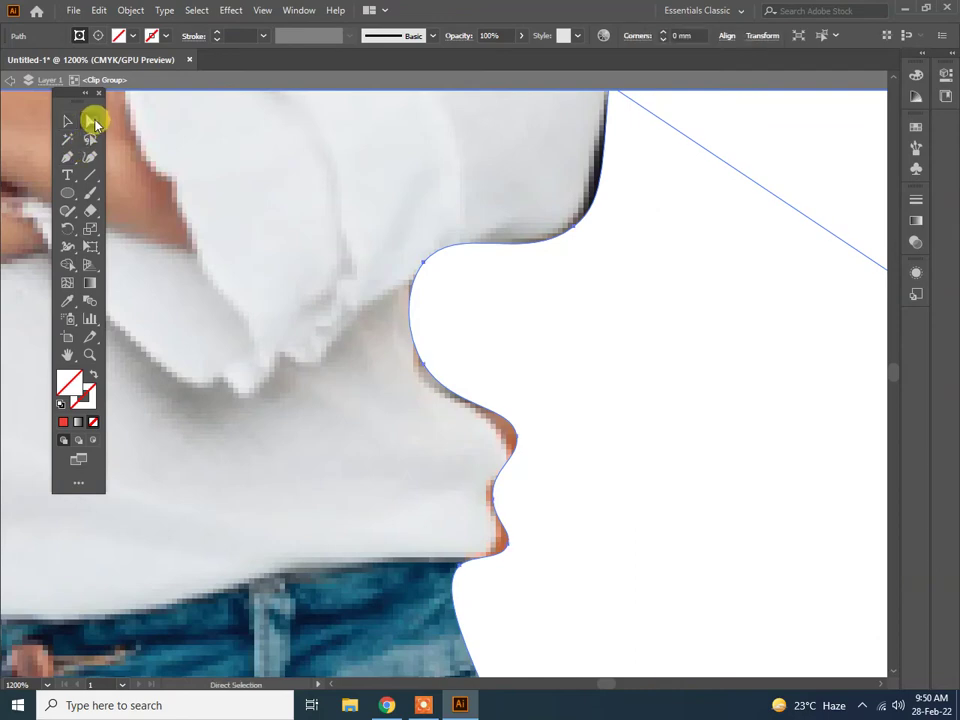
left_click(423, 369)
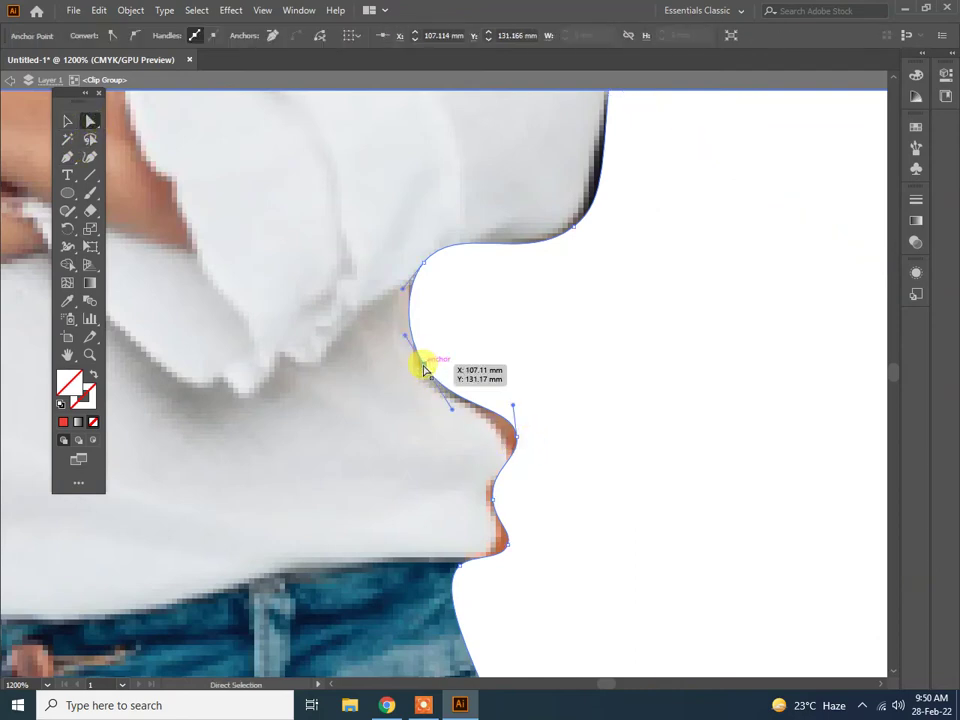
left_click_drag(515, 438, 503, 446)
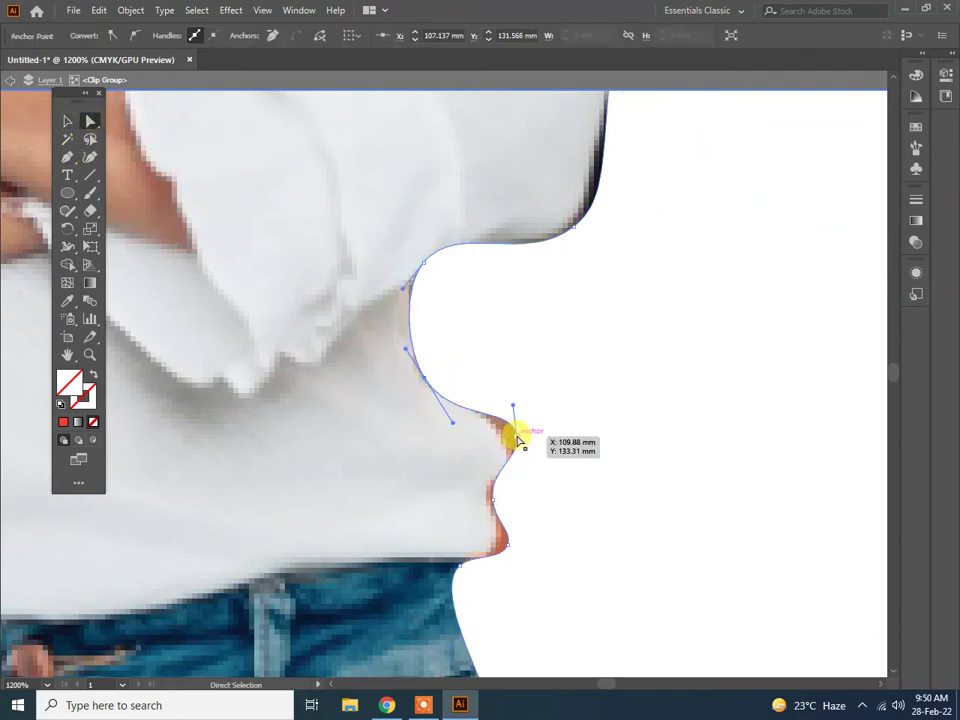
left_click(506, 548)
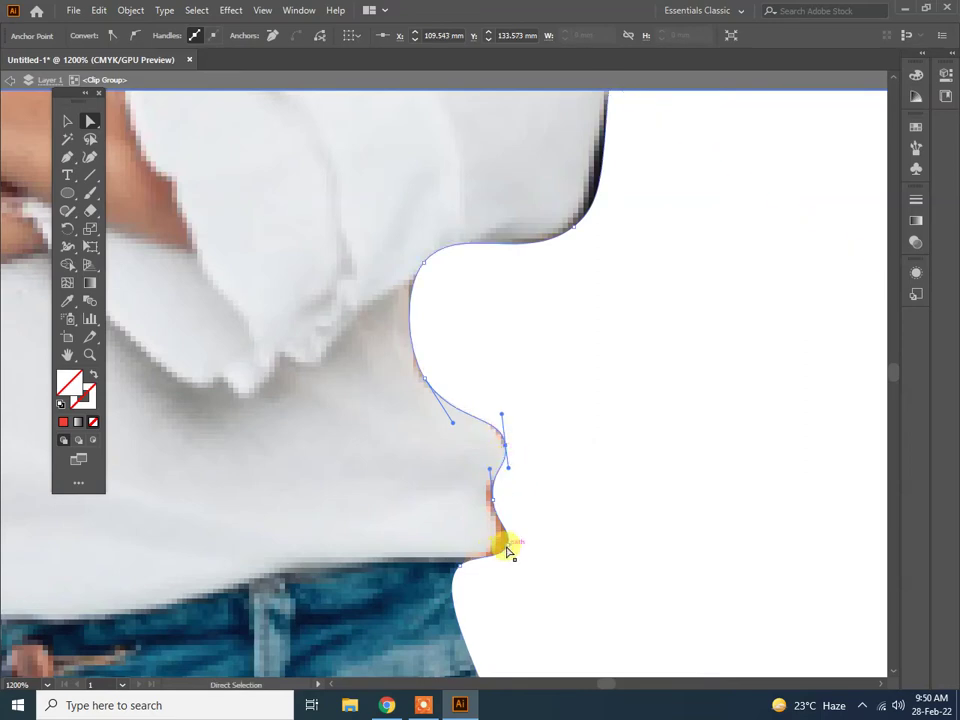
left_click_drag(507, 546, 493, 540)
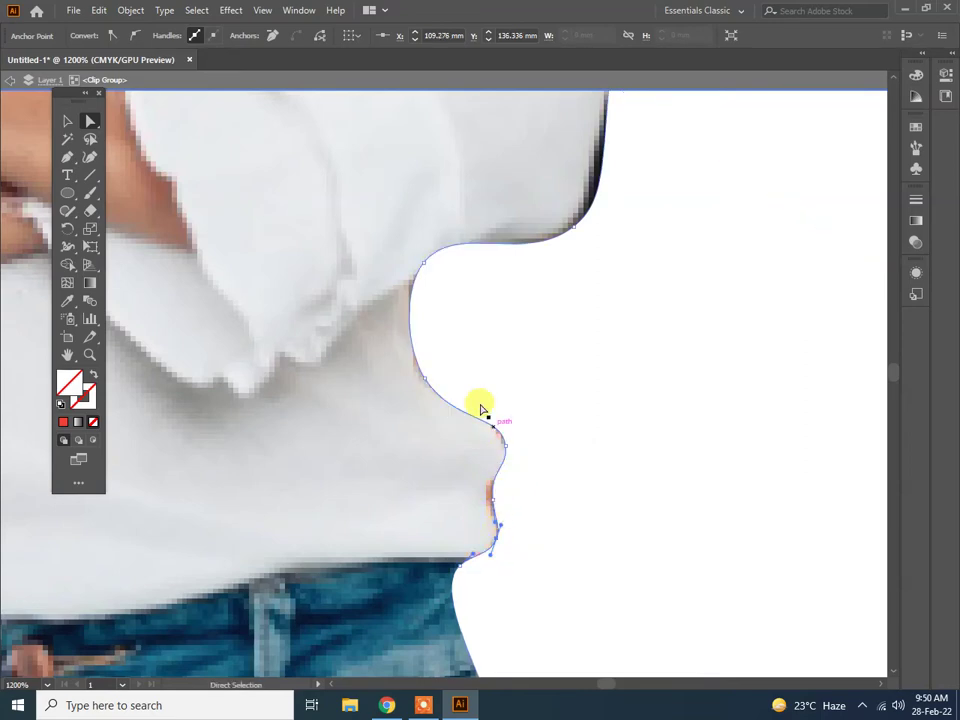
left_click_drag(484, 407, 393, 615)
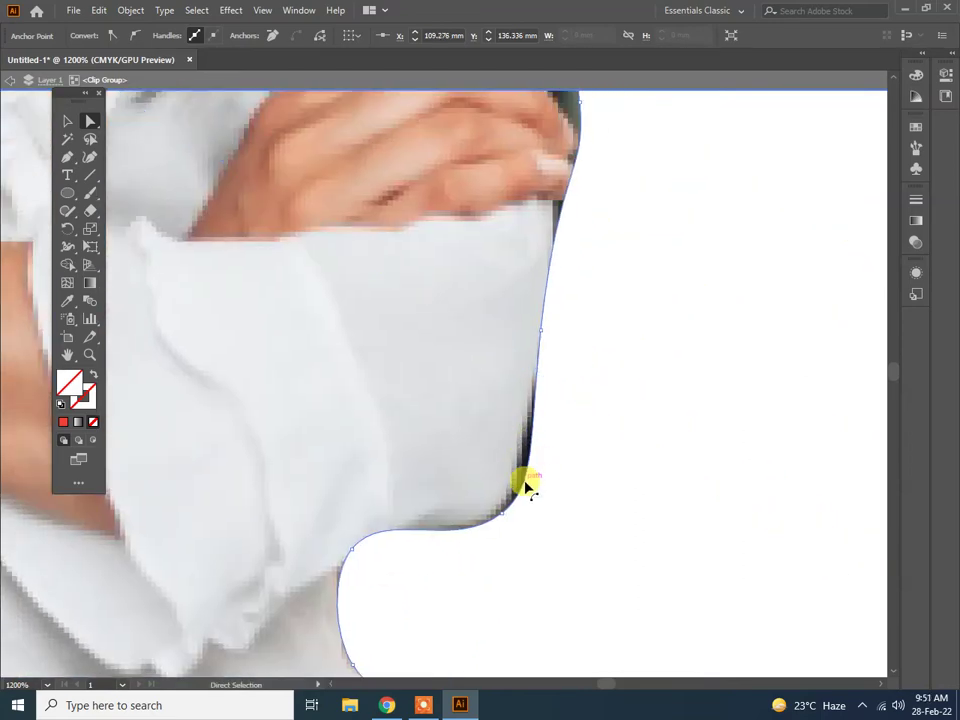
mouse_move(526, 485)
left_mouse_down()
mouse_move(519, 478)
mouse_move(503, 521)
mouse_move(502, 512)
left_mouse_up()
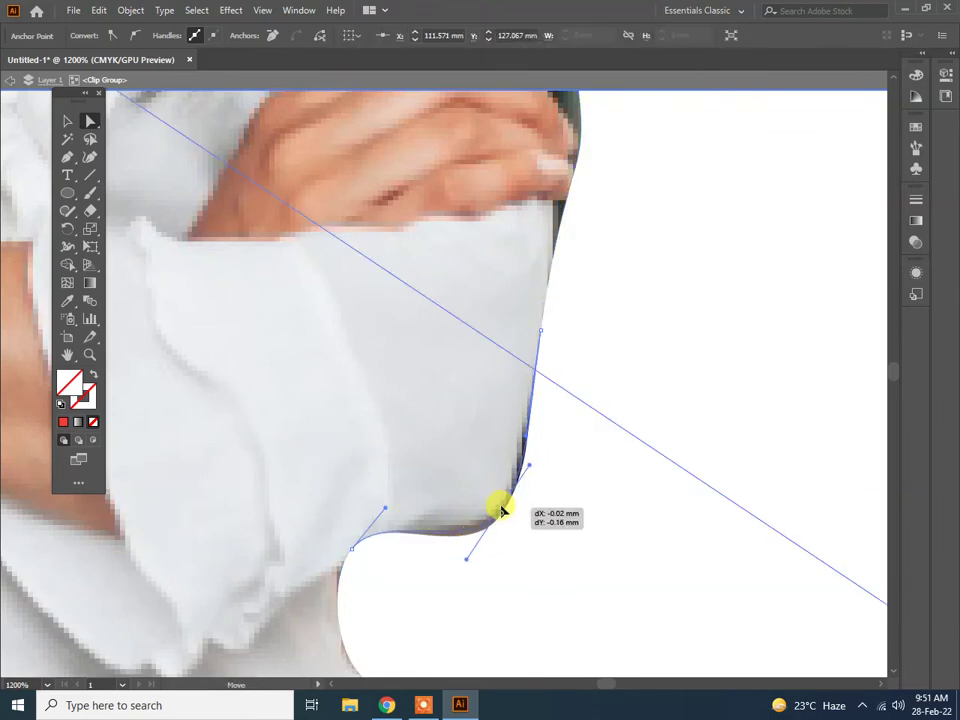
Reshape and smooth the clipping outline beside the hand
scroll(505, 500, "up", 4)
scroll(510, 420, "up", 1)
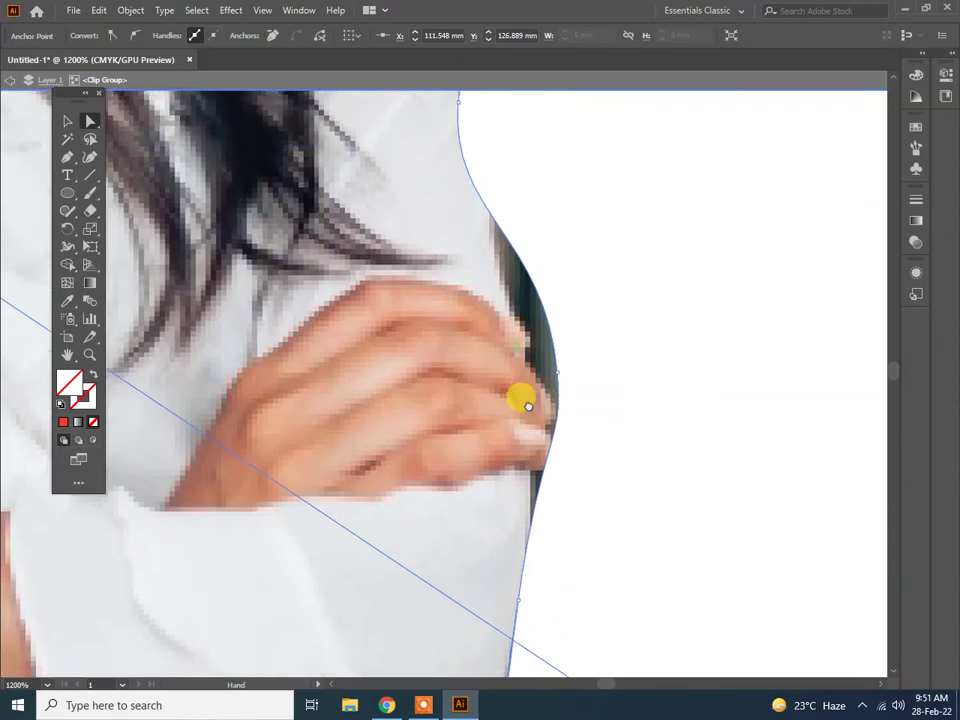
left_click_drag(560, 380, 536, 369)
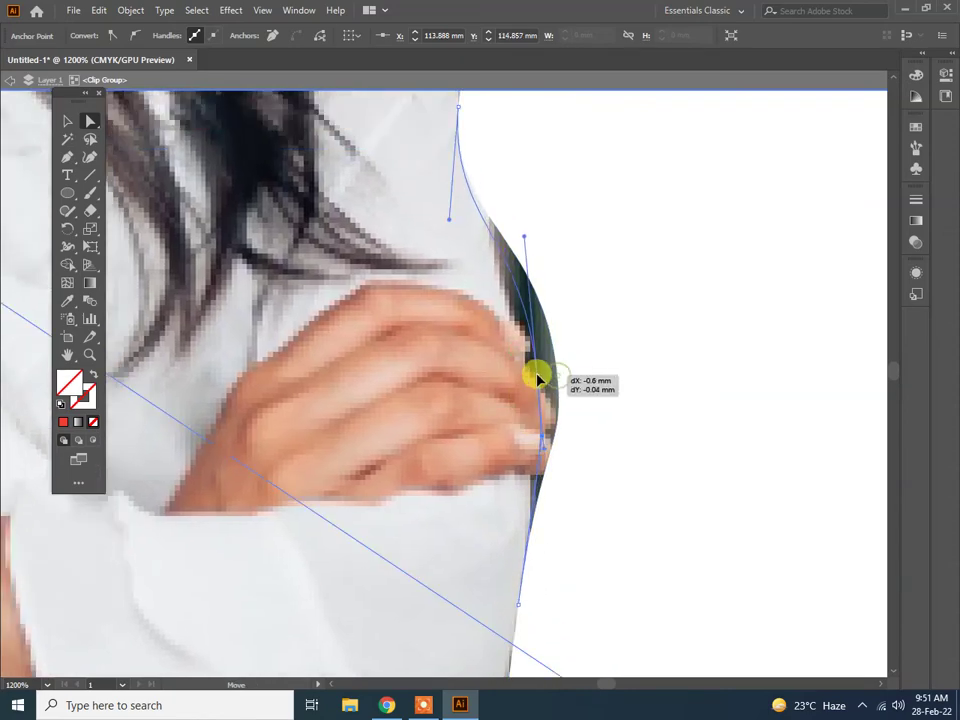
left_click_drag(543, 440, 565, 428)
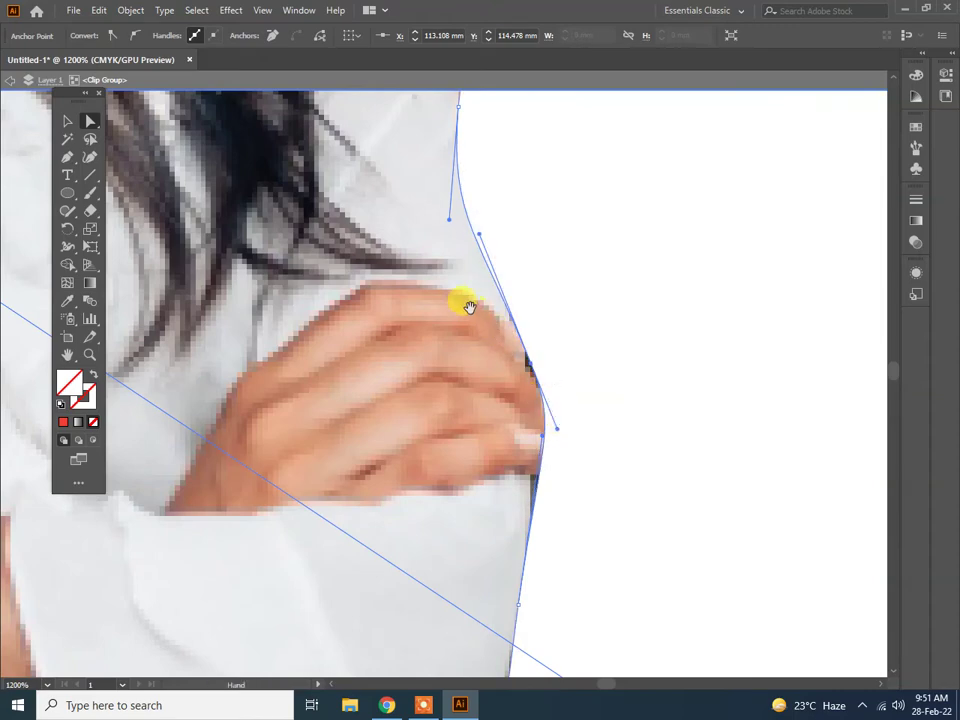
scroll(500, 380, "up", 5)
scroll(525, 460, "up", 3)
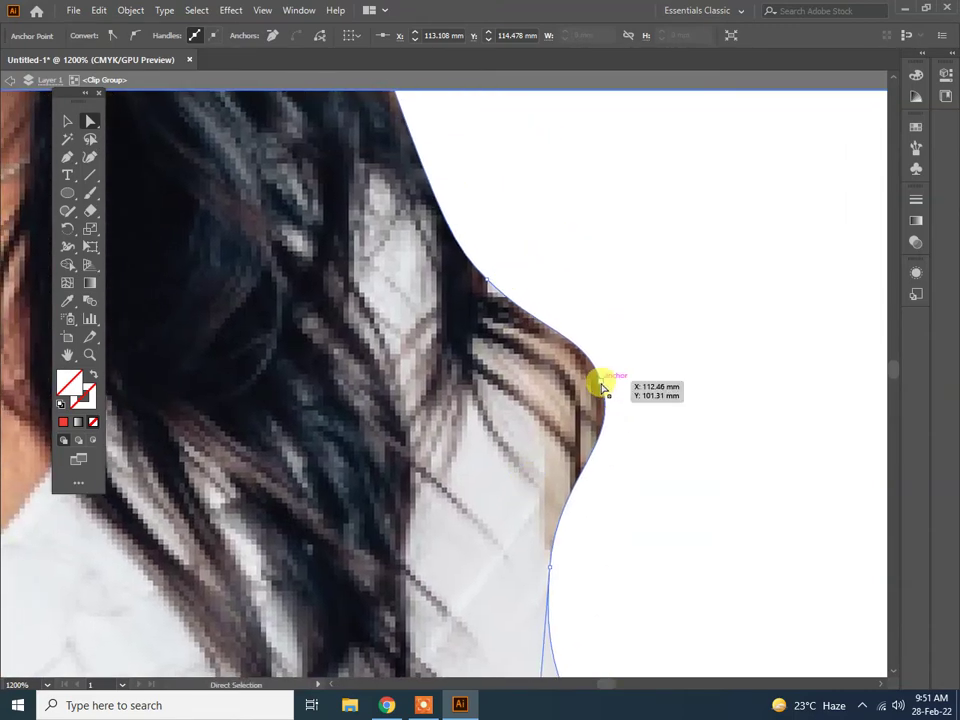
Adjust the outline anchors and curves to hug the top and side of the hair
left_click_drag(601, 382, 574, 392)
scroll(439, 350, "up", 5)
scroll(509, 323, "up", 5)
scroll(500, 380, "up", 5)
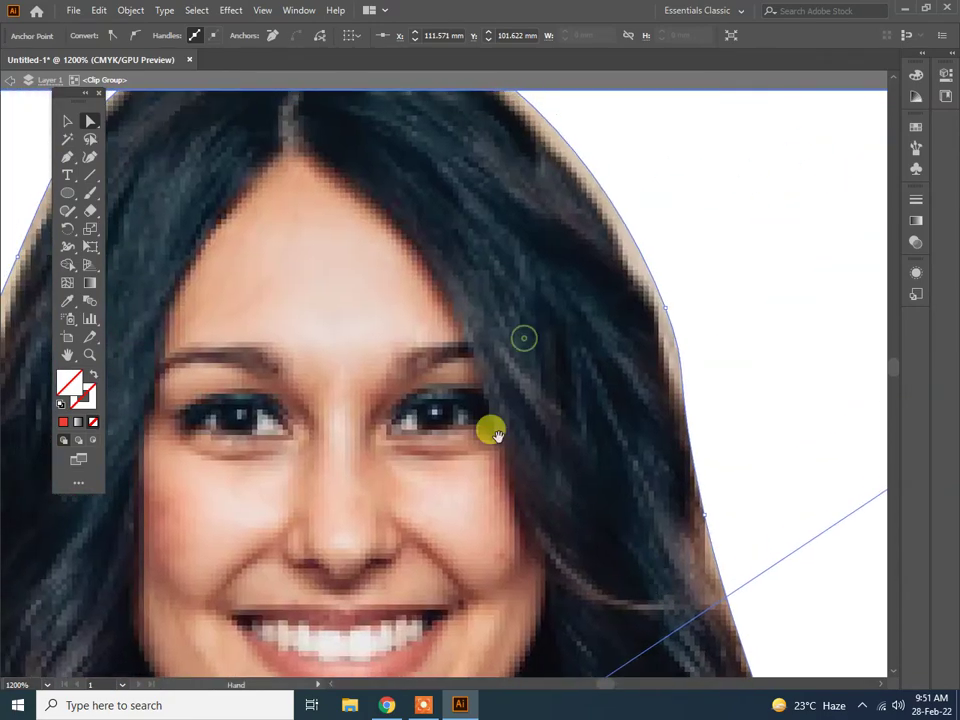
scroll(488, 500, "up", 5)
mouse_move(320, 265)
left_mouse_down()
mouse_move(321, 255)
mouse_move(321, 268)
left_mouse_up()
left_click_drag(485, 379, 400, 297)
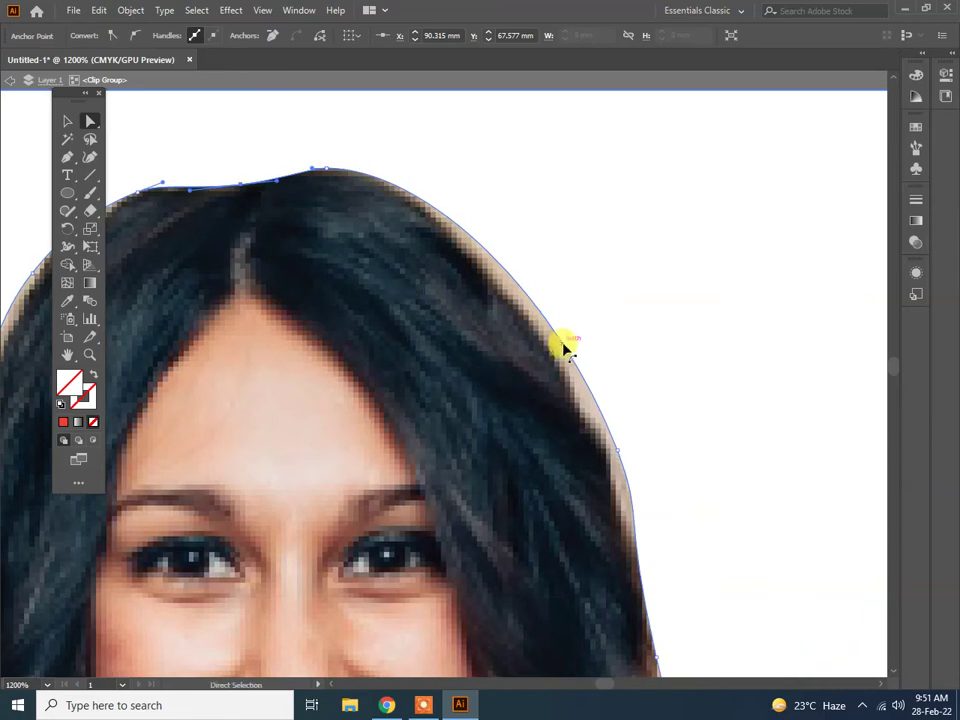
left_click_drag(562, 345, 556, 352)
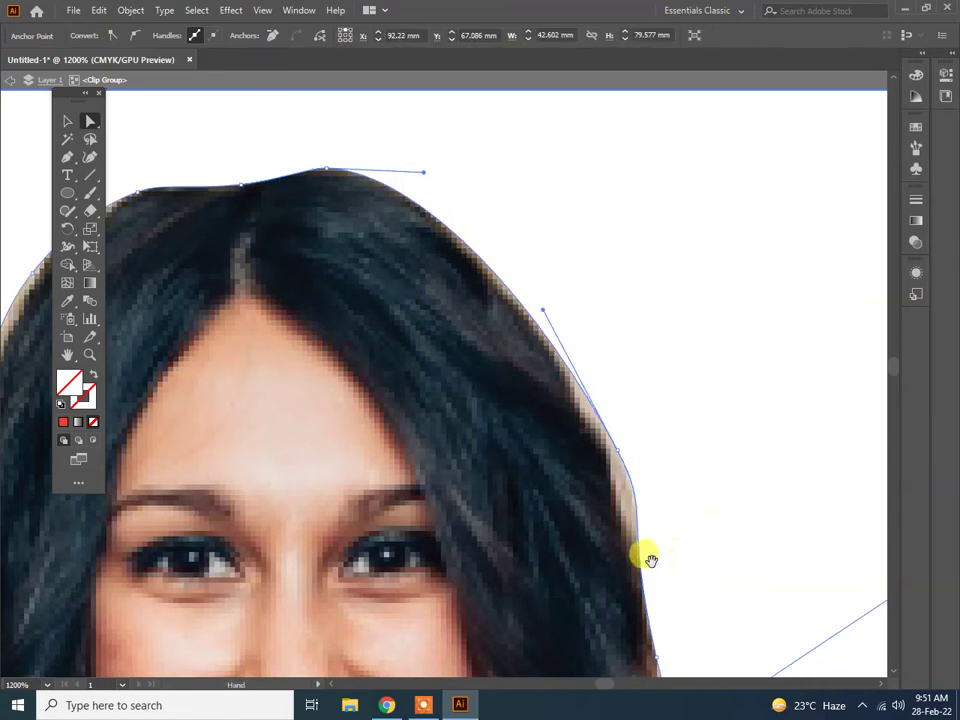
left_click_drag(647, 557, 622, 460)
left_click_drag(596, 356, 594, 357)
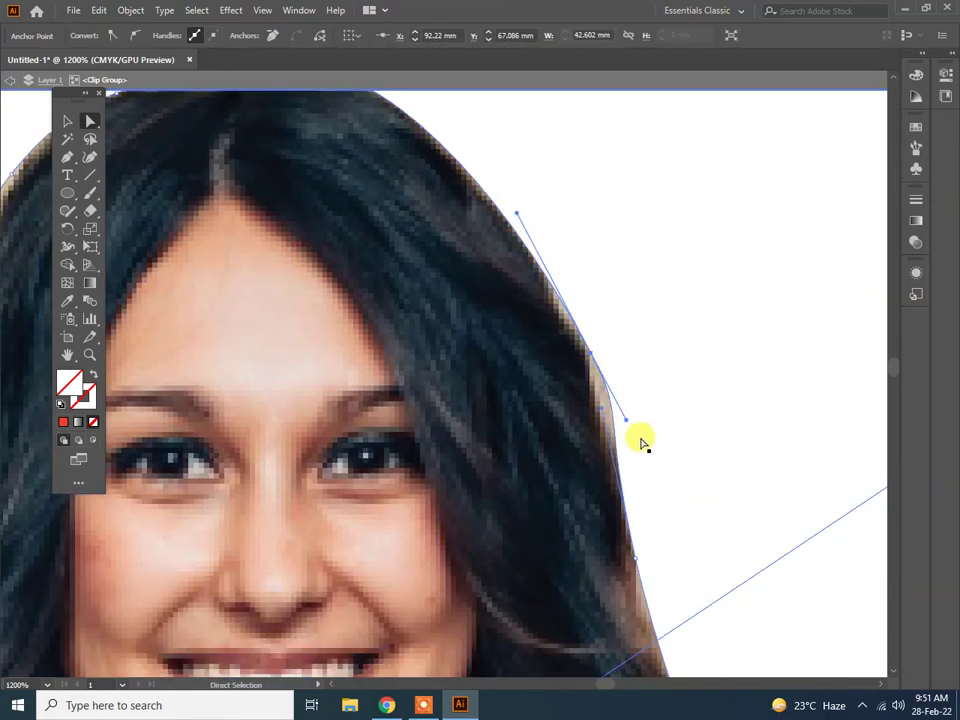
left_click_drag(626, 424, 619, 424)
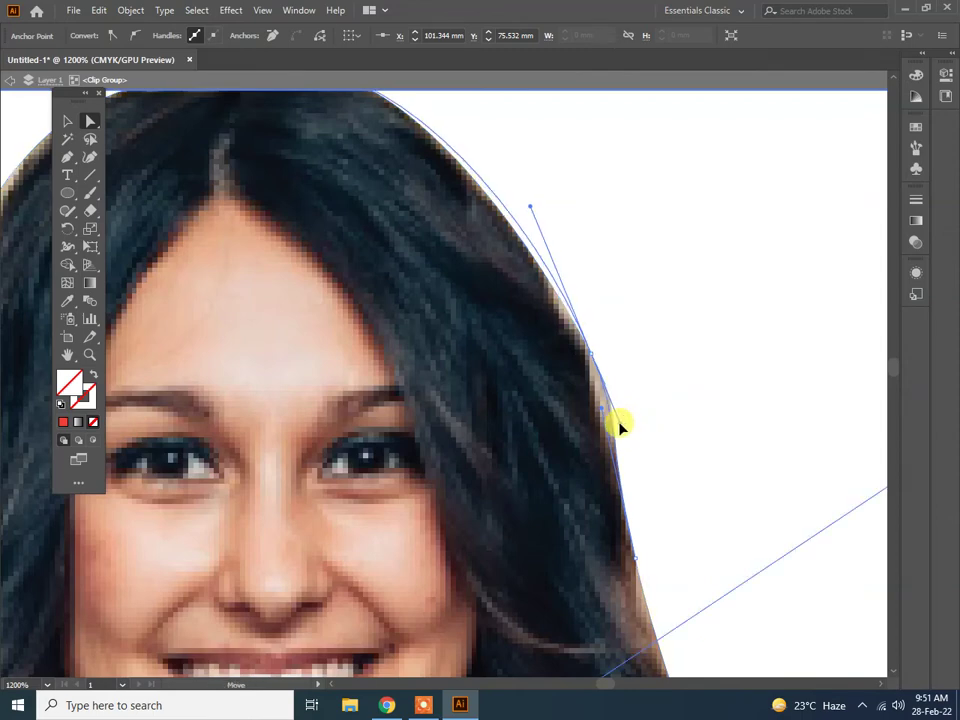
Exit the clip group's isolation mode and fit the whole artboard in view
scroll(469, 328, "down", 3)
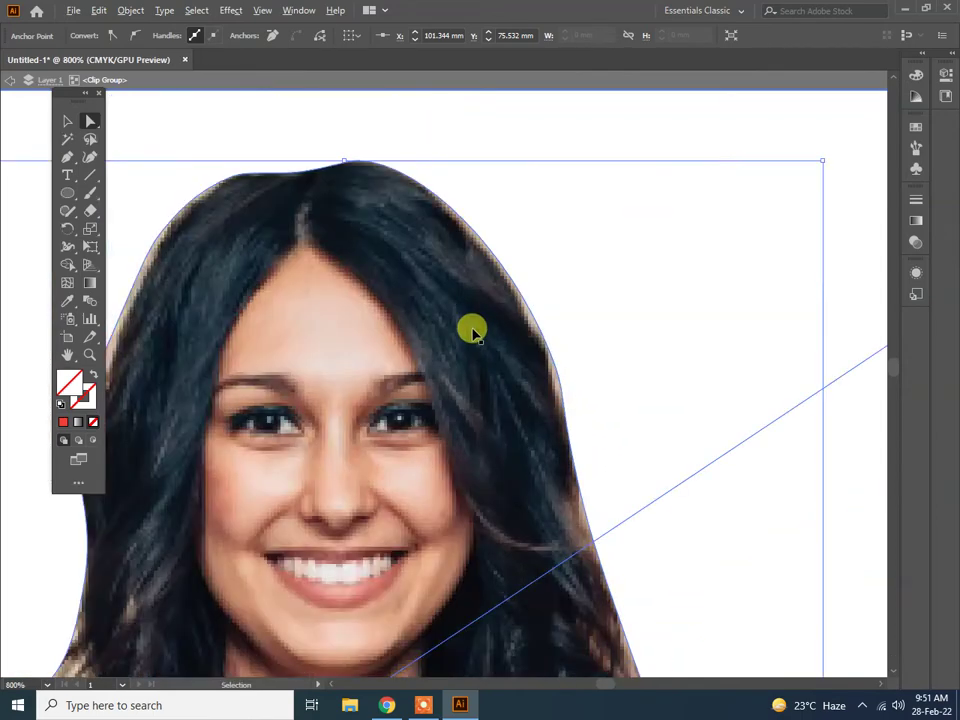
mouse_move(279, 343)
left_mouse_down()
mouse_move(316, 315)
mouse_move(317, 289)
left_mouse_up()
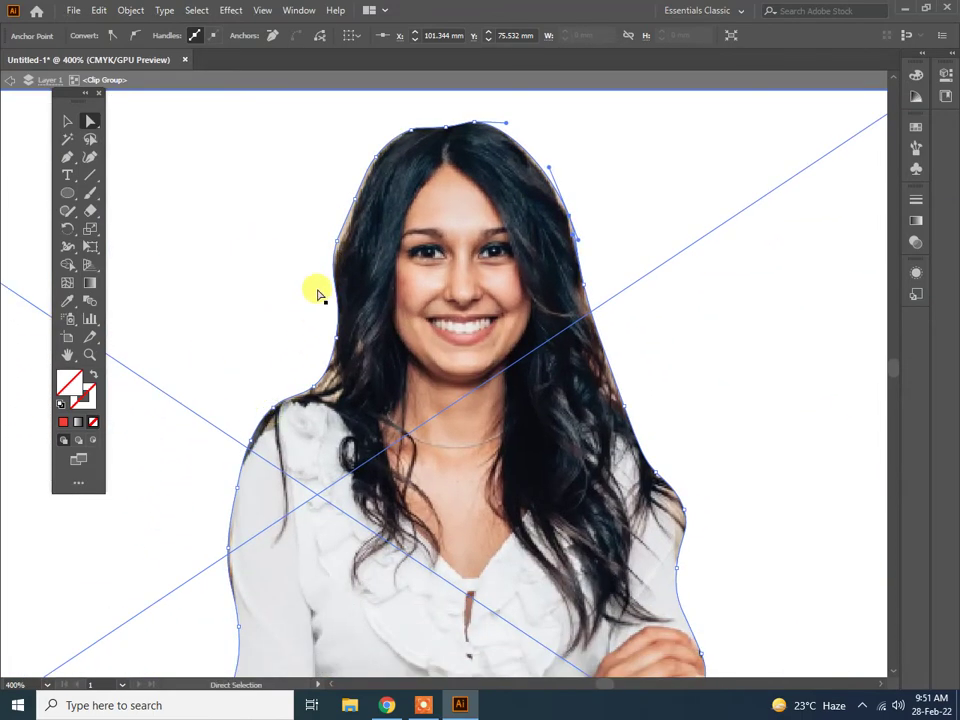
left_click(8, 80)
left_click(8, 80)
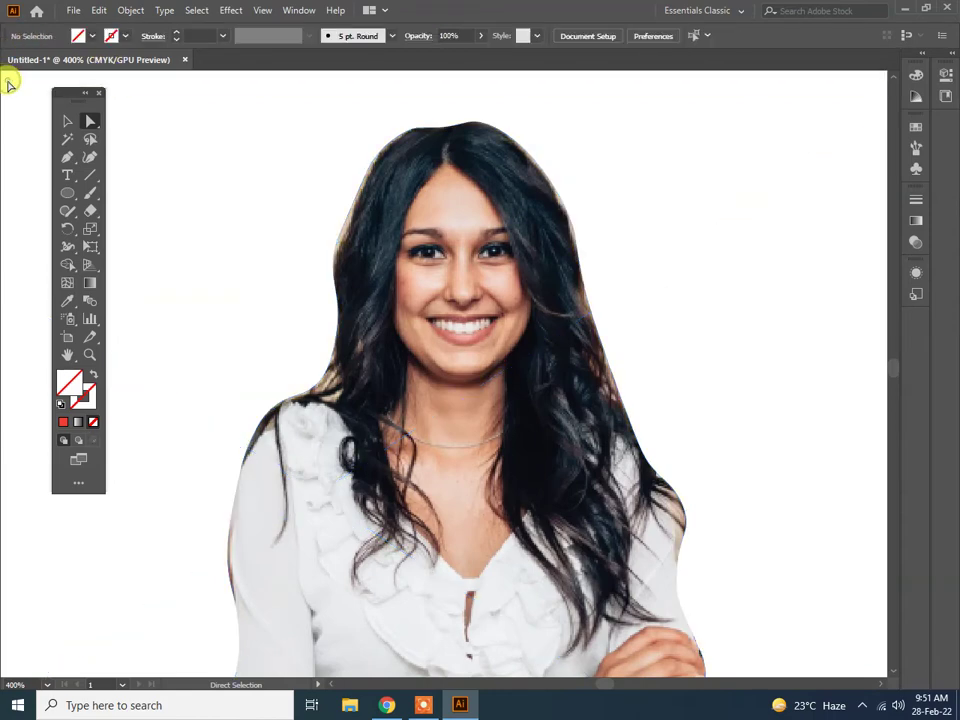
scroll(166, 212, "down", 5)
scroll(317, 296, "up", 3)
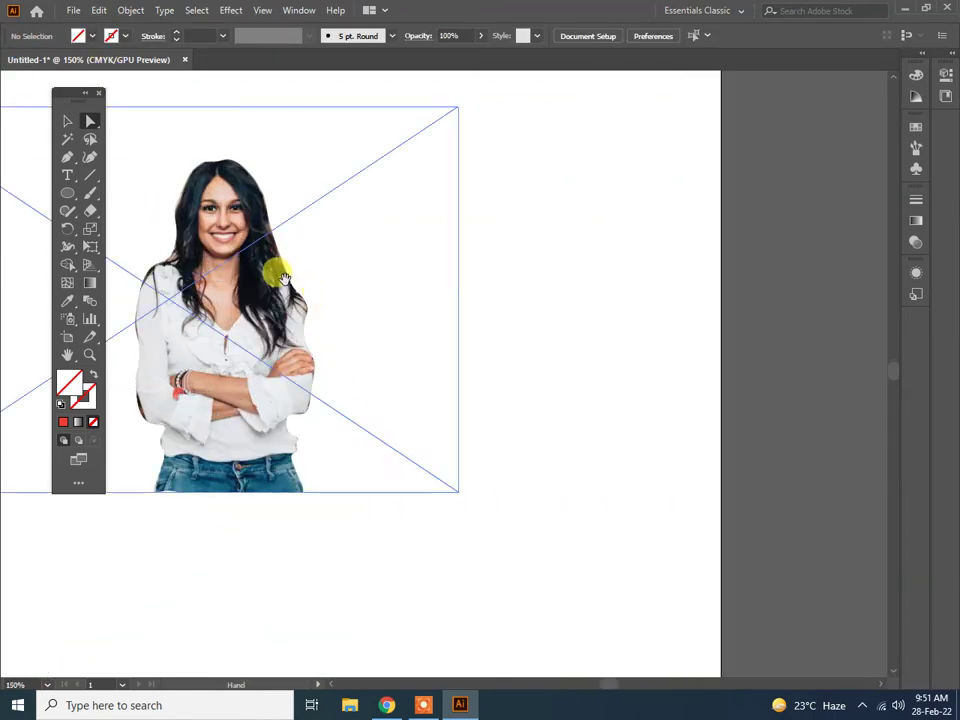
left_click_drag(274, 268, 546, 290)
key("ctrl+0")
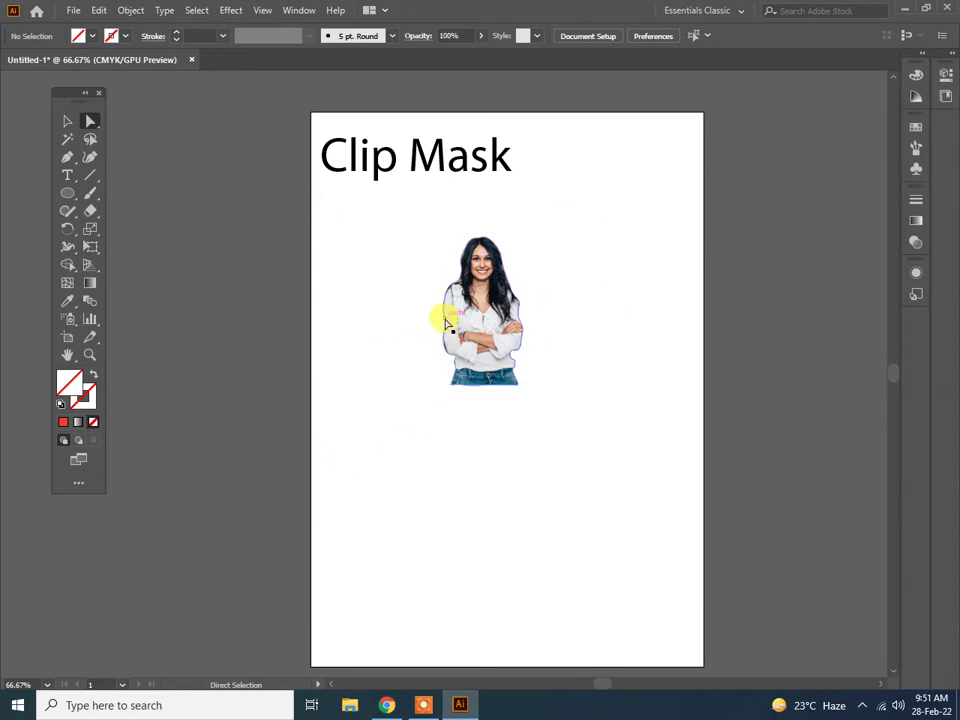
left_click_drag(257, 378, 357, 381)
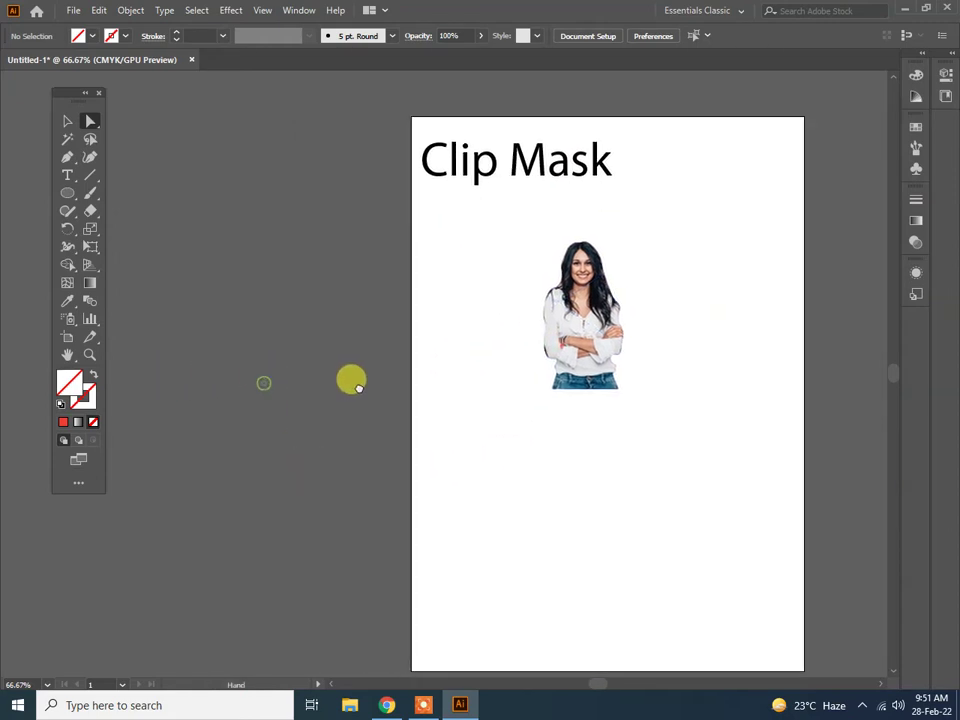
Place 'SPEED' text left of the artboard and scale it up by its bounding box
left_click(67, 175)
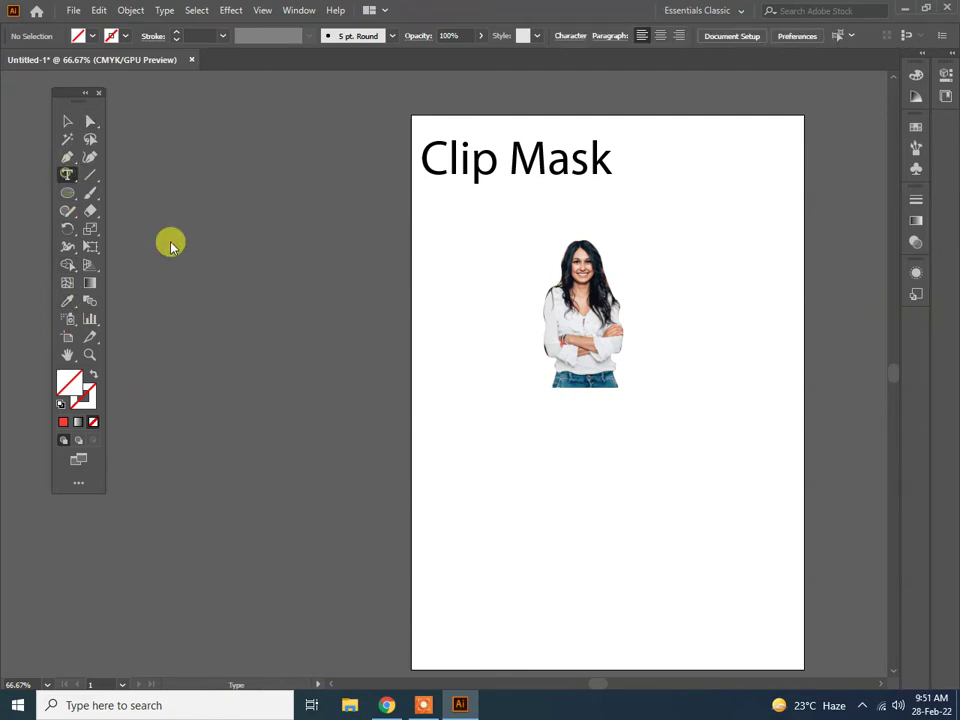
left_click(212, 300)
type("SPEED")
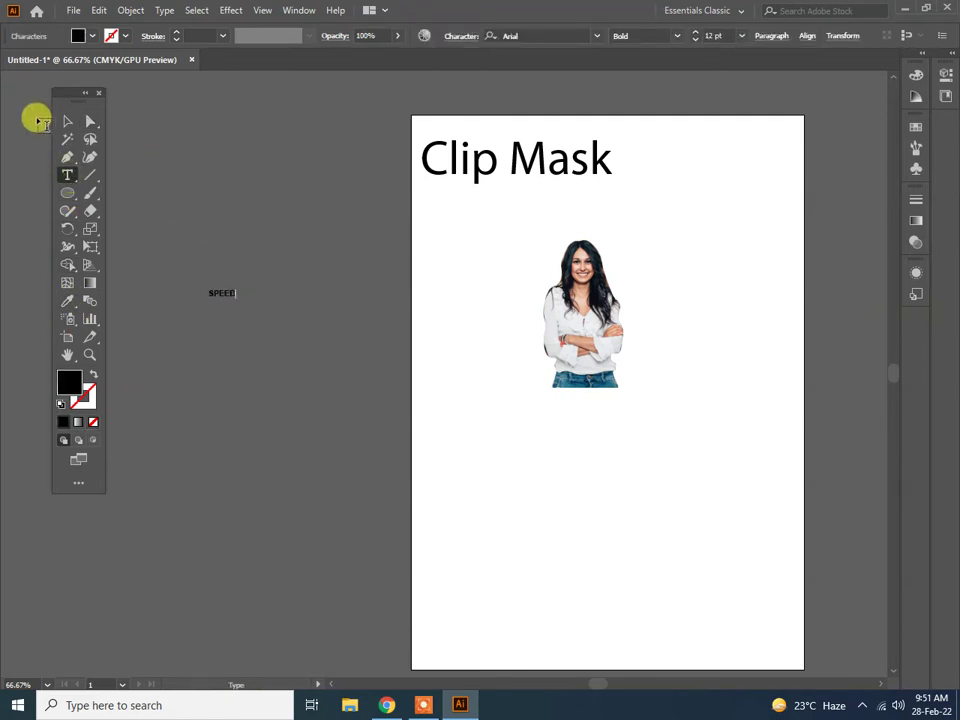
left_click(67, 121)
mouse_move(248, 294)
left_mouse_down()
mouse_move(369, 435)
mouse_move(428, 465)
left_mouse_up()
left_click_drag(463, 320, 434, 310)
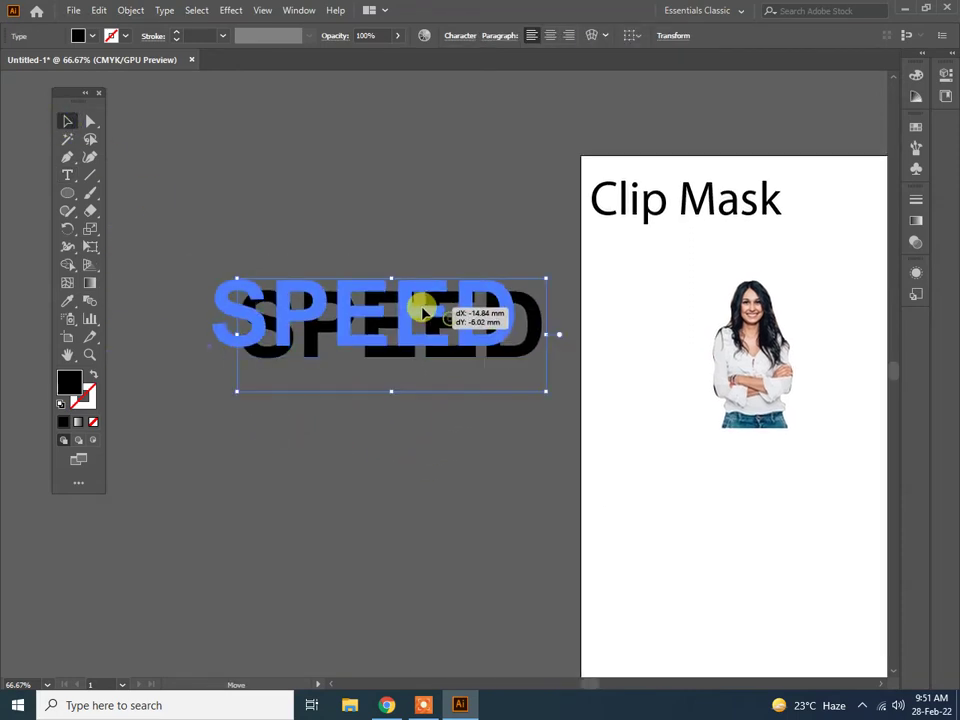
left_click_drag(516, 378, 499, 375)
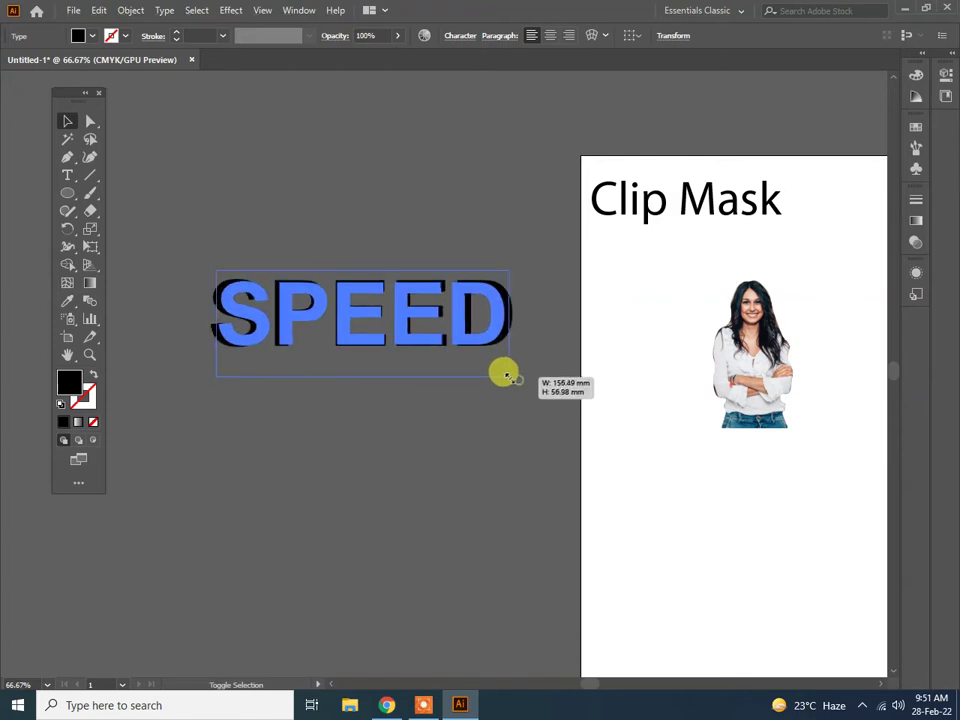
left_click(377, 450)
scroll(380, 448, "down", 1)
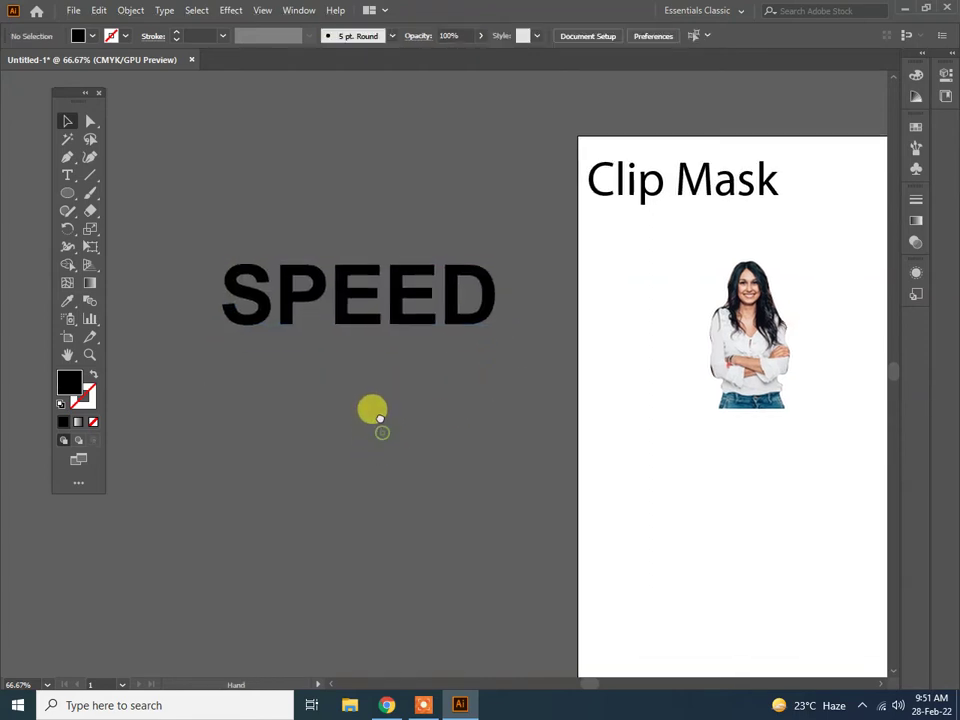
left_click_drag(67, 193, 135, 215)
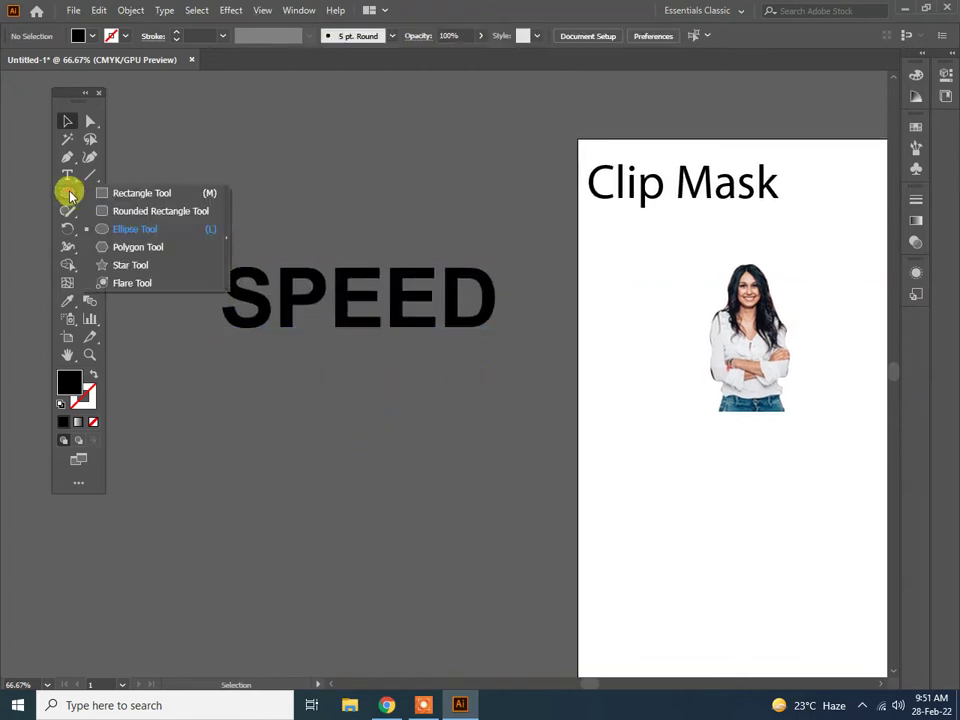
Draw a rectangle over the top half of SPEED and fill it white
left_click(134, 193)
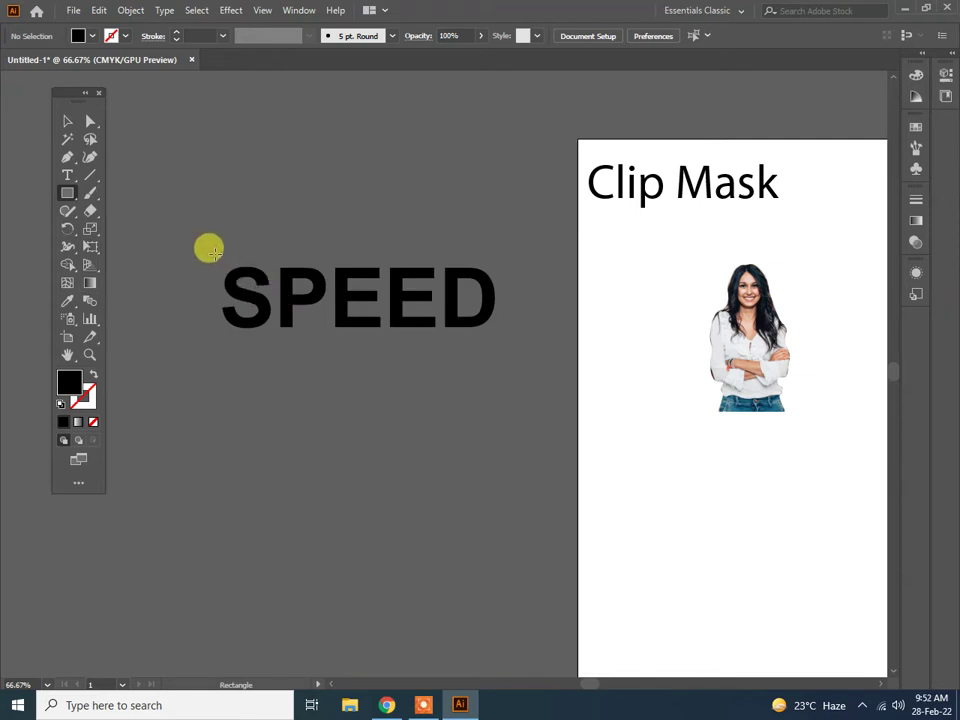
left_click_drag(222, 258, 497, 293)
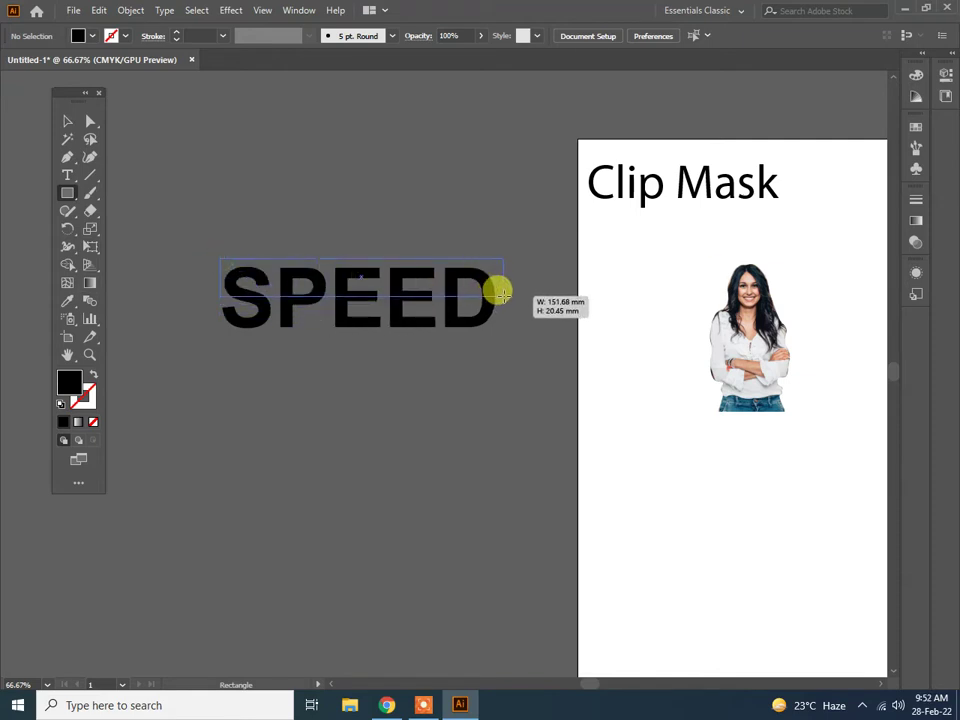
left_click_drag(500, 292, 503, 296)
left_click(80, 34)
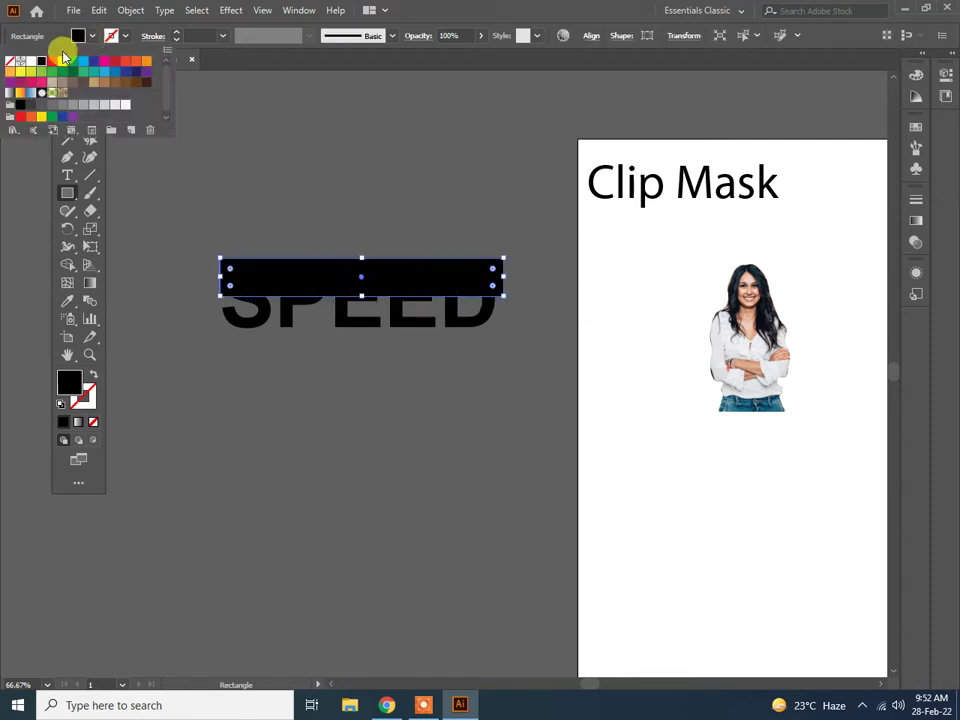
left_click(31, 63)
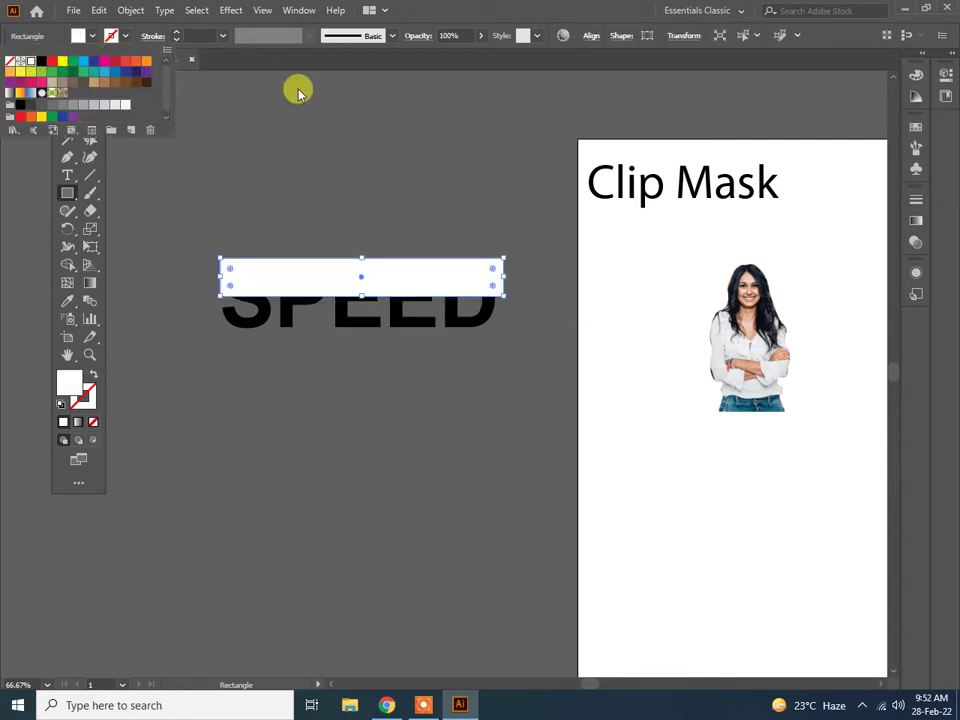
left_click(452, 14)
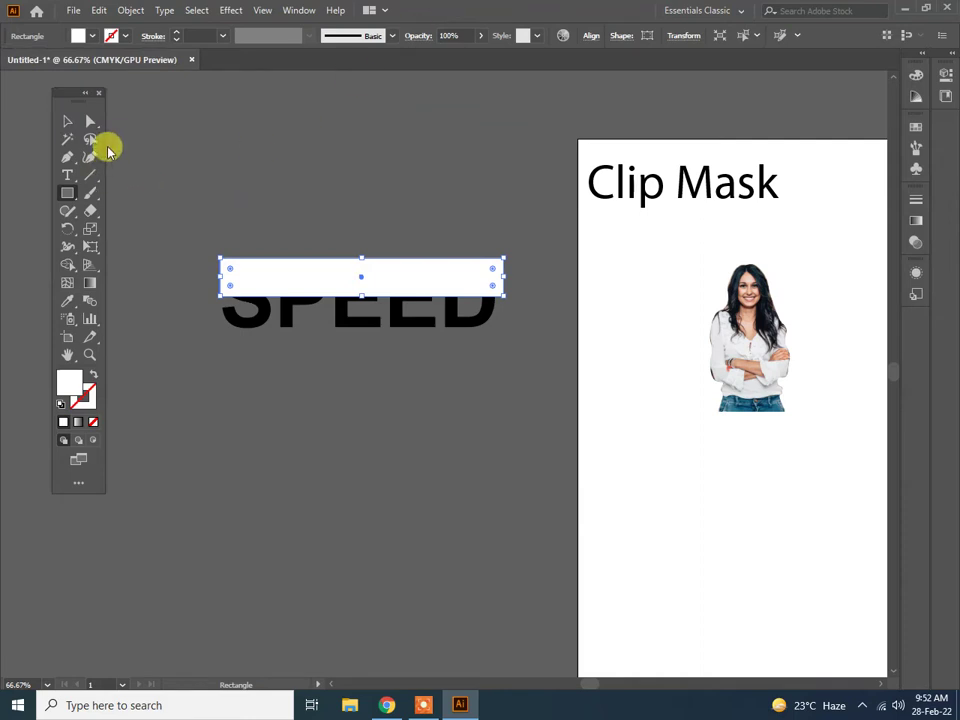
left_click(61, 120)
left_click(305, 210)
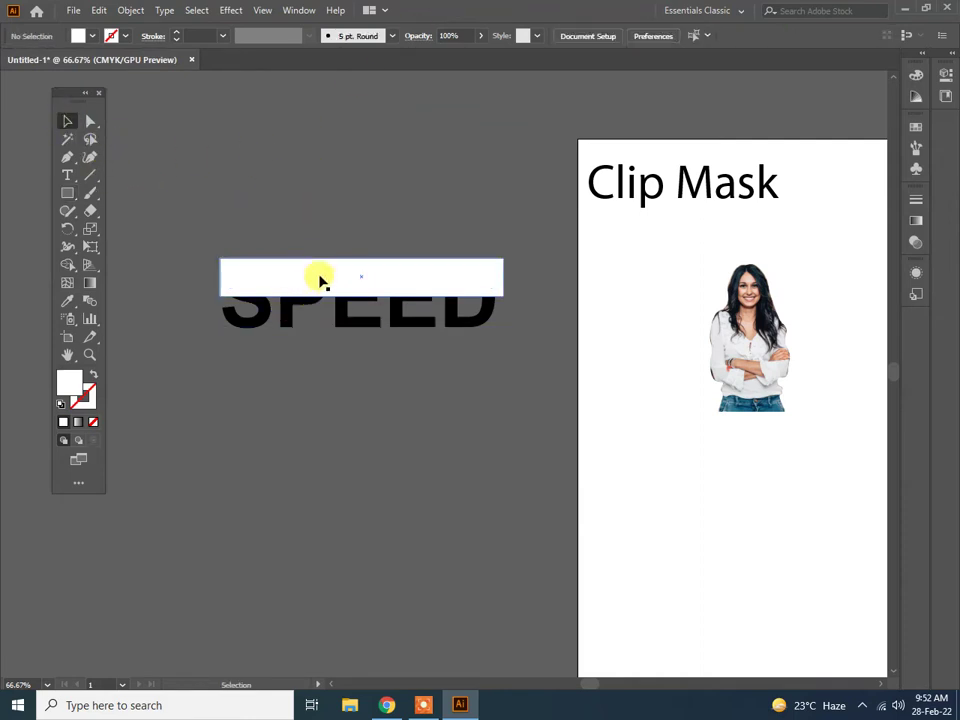
left_click(320, 280)
Set the white rectangle's opacity to 20%
left_click(483, 36)
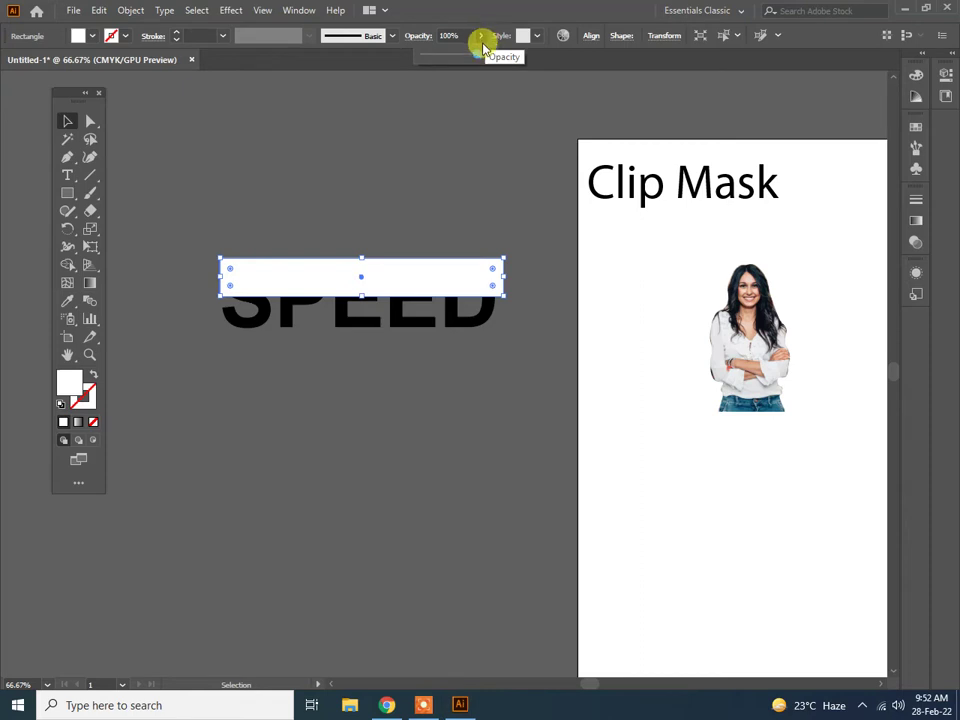
left_click_drag(475, 58, 441, 56)
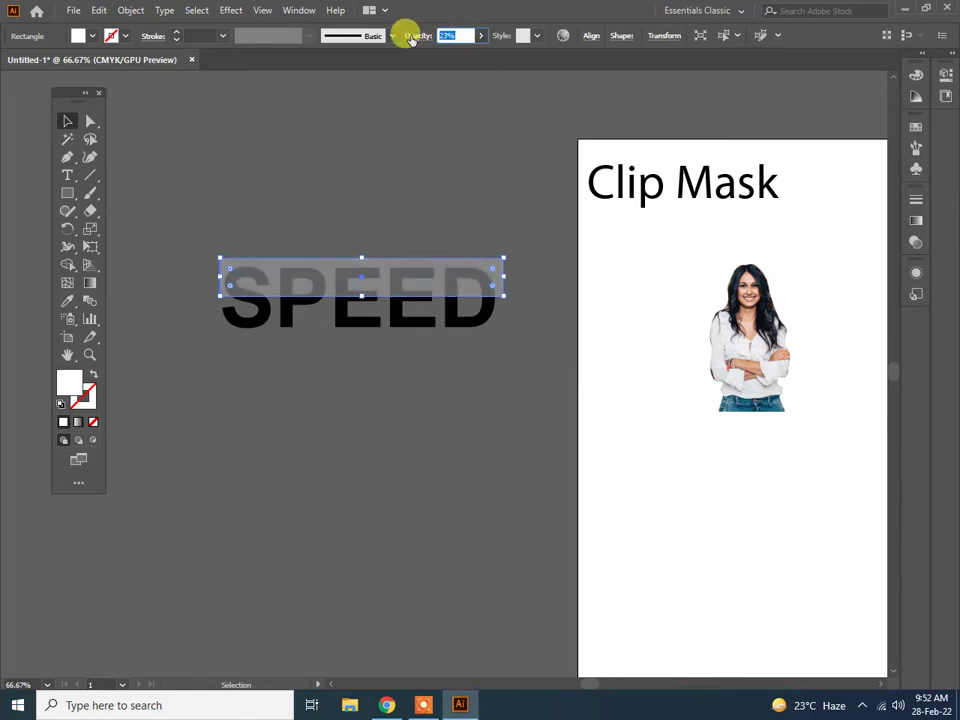
type("20")
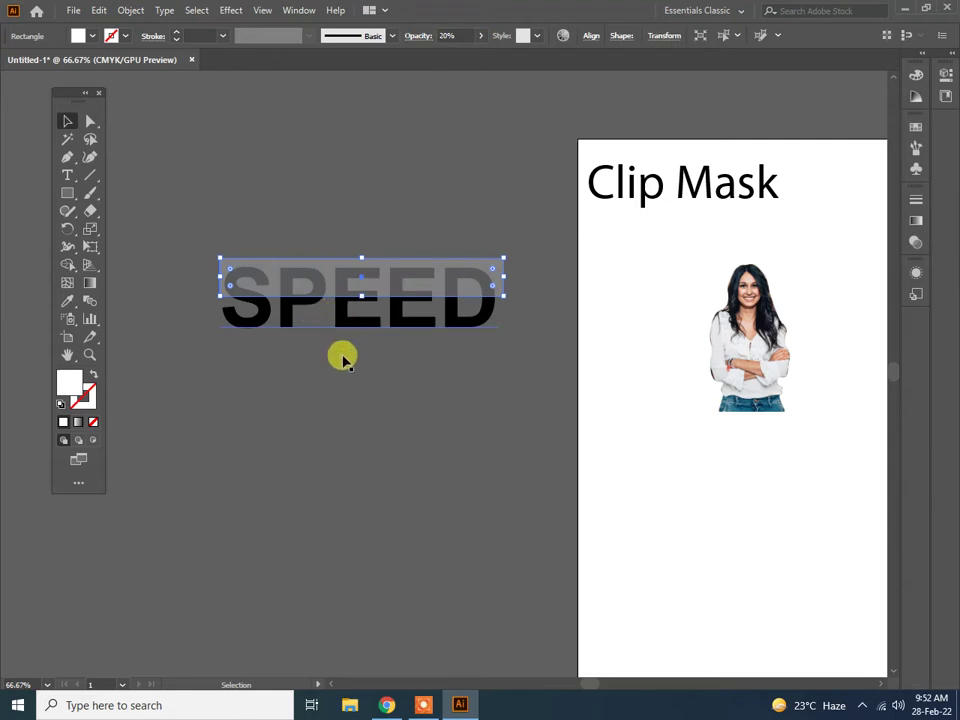
left_click(343, 362)
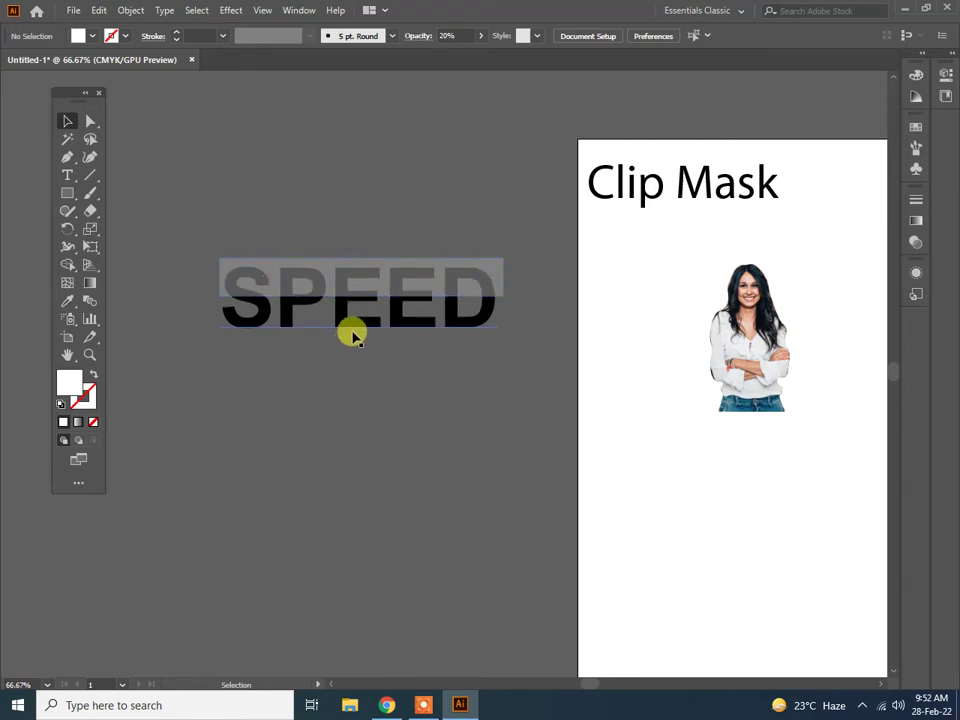
left_click(352, 327)
Duplicate SPEED below the original and set the top rectangle's opacity to 100%
left_click_drag(347, 326, 351, 444)
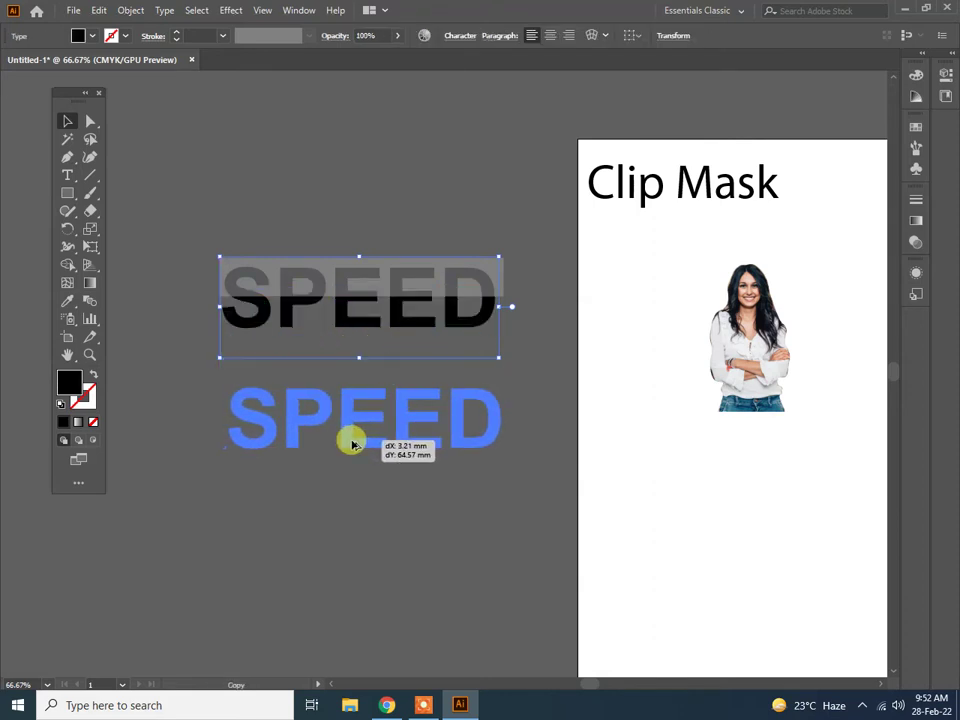
left_click_drag(351, 444, 352, 444)
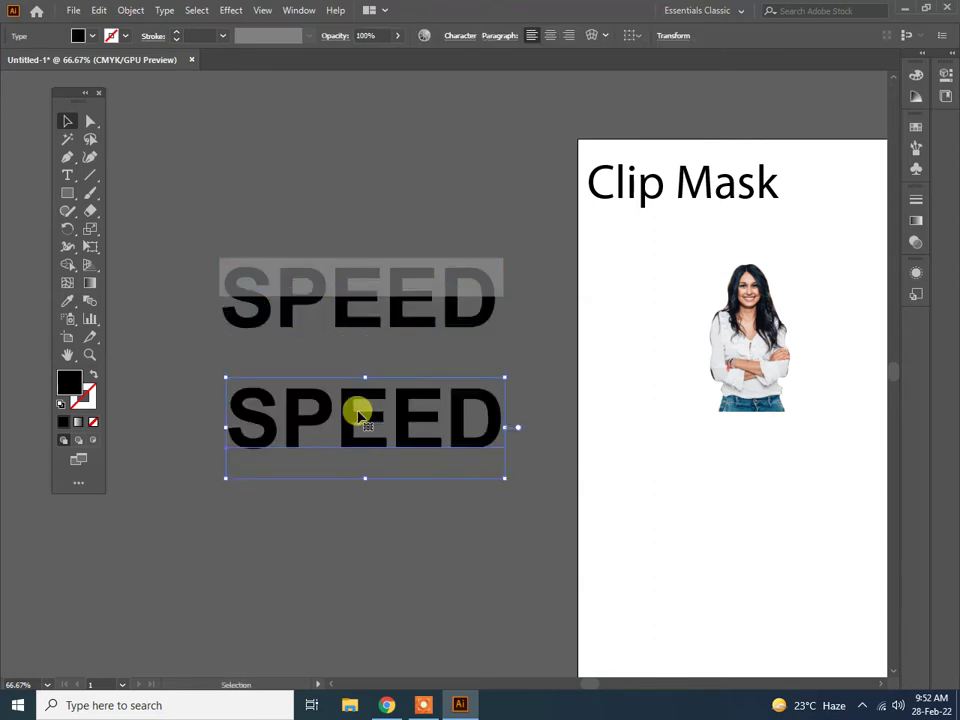
left_click(331, 270)
left_click(482, 36)
mouse_move(480, 51)
left_mouse_down()
mouse_move(437, 59)
mouse_move(517, 69)
left_mouse_up()
left_click(450, 165)
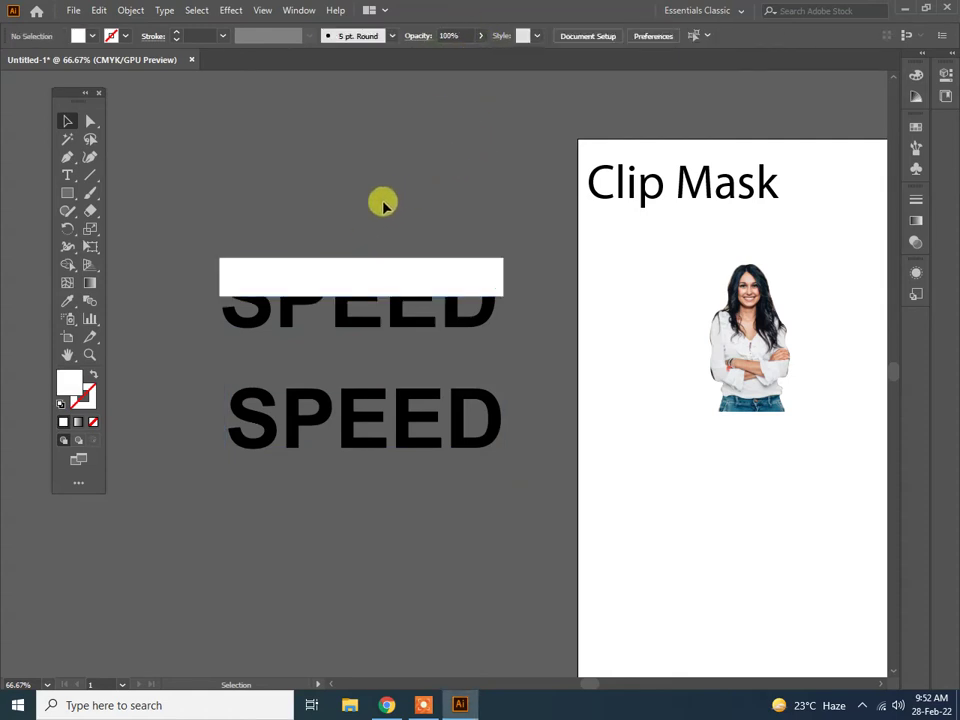
mouse_move(369, 220)
left_mouse_down()
mouse_move(420, 340)
mouse_move(422, 315)
left_mouse_up()
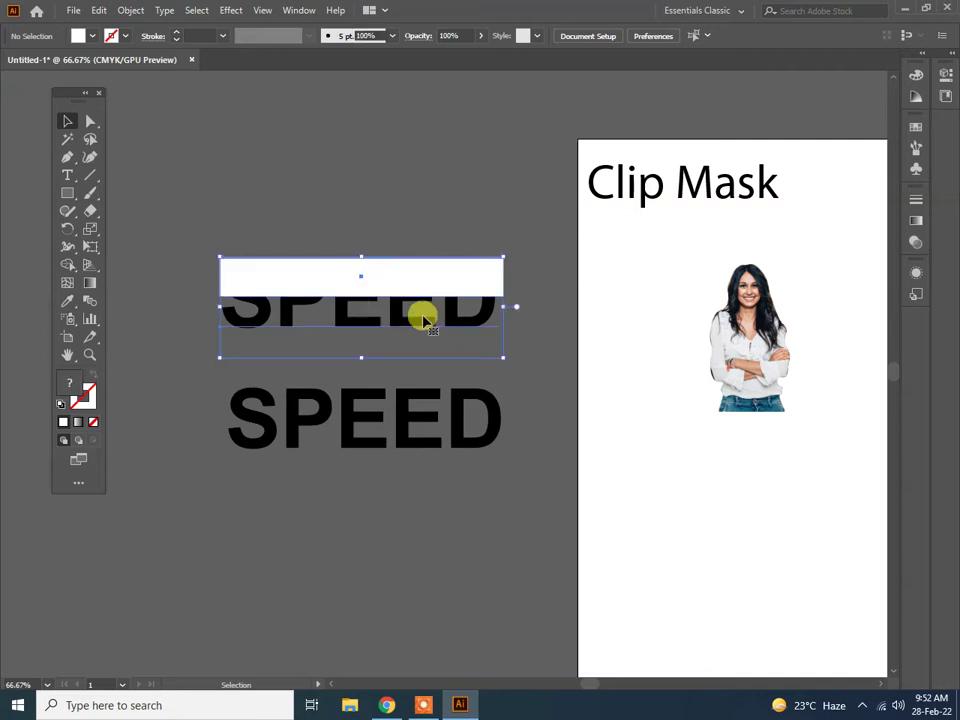
Apply a clipping mask to the rectangle and top SPEED, then undo it
right_click(421, 285)
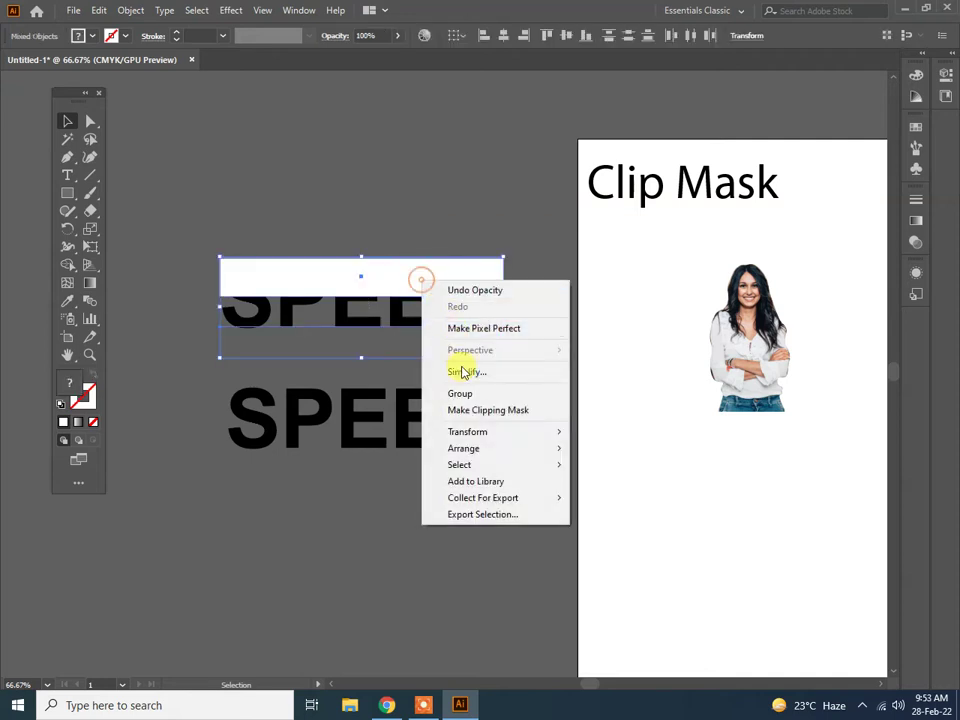
left_click(476, 407)
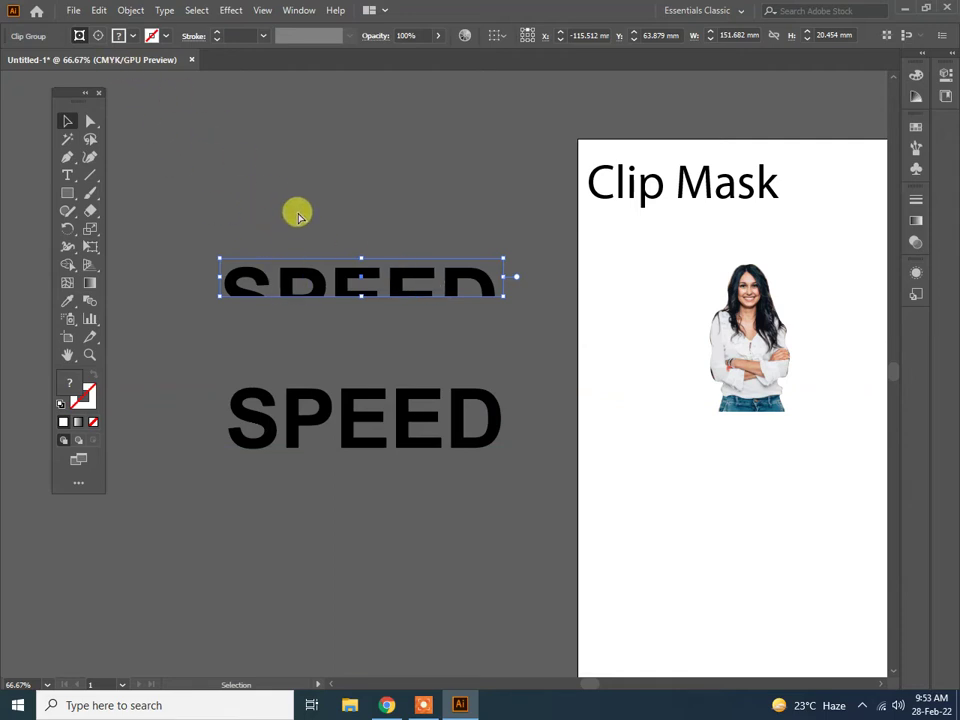
key("ctrl+z")
left_click(167, 270)
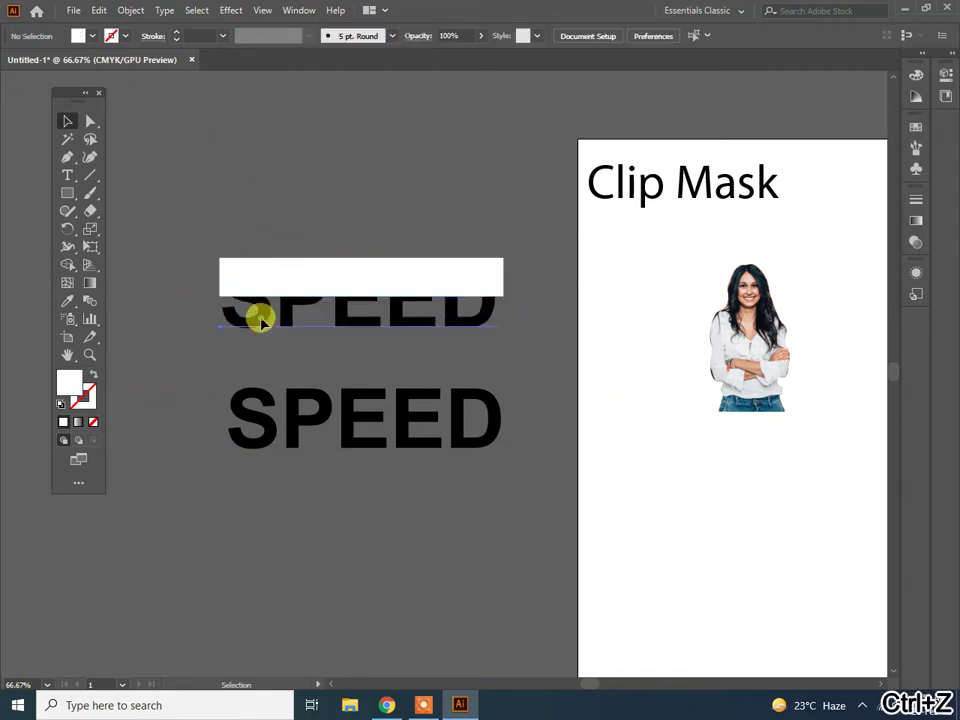
Fill the top SPEED white and clip it to the rectangle
left_click(257, 317)
left_click(93, 38)
left_click(20, 60)
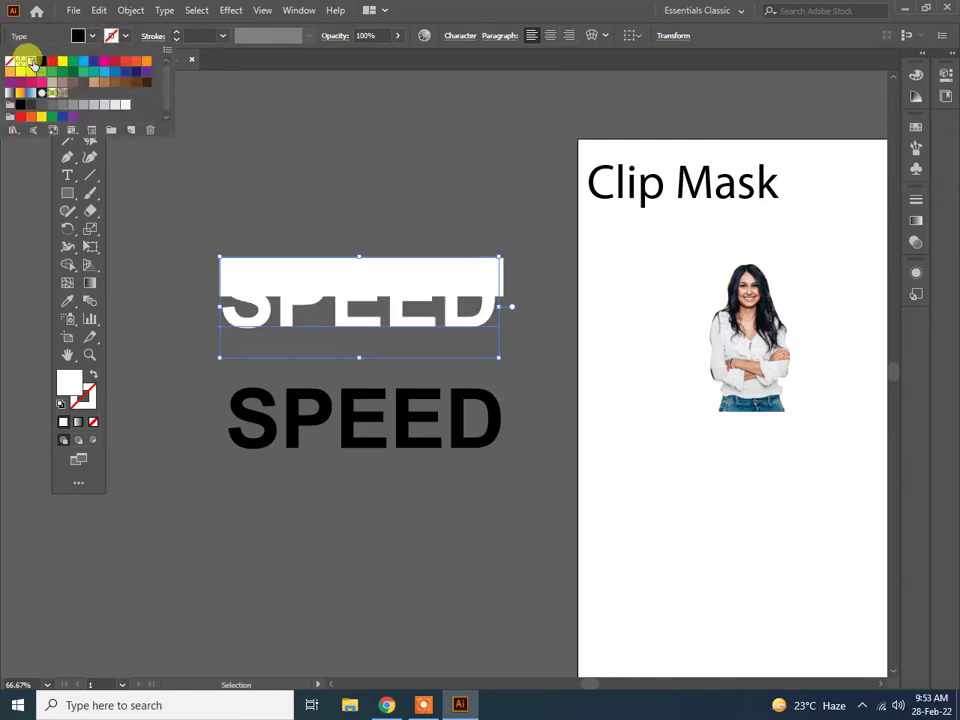
left_click(396, 326, "shift")
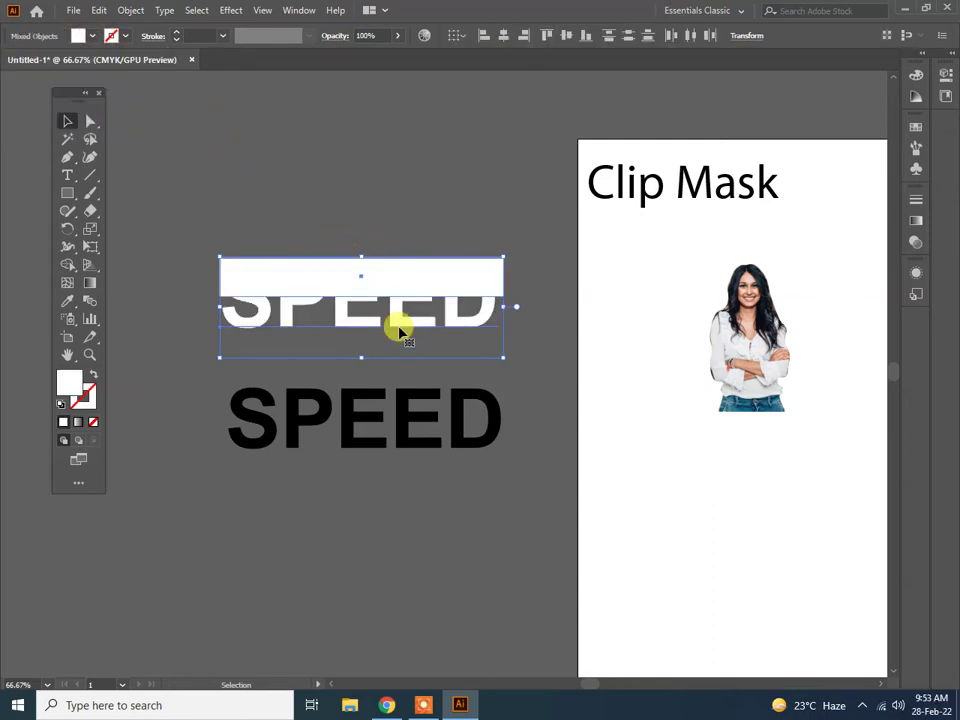
right_click(395, 280)
left_click(450, 412)
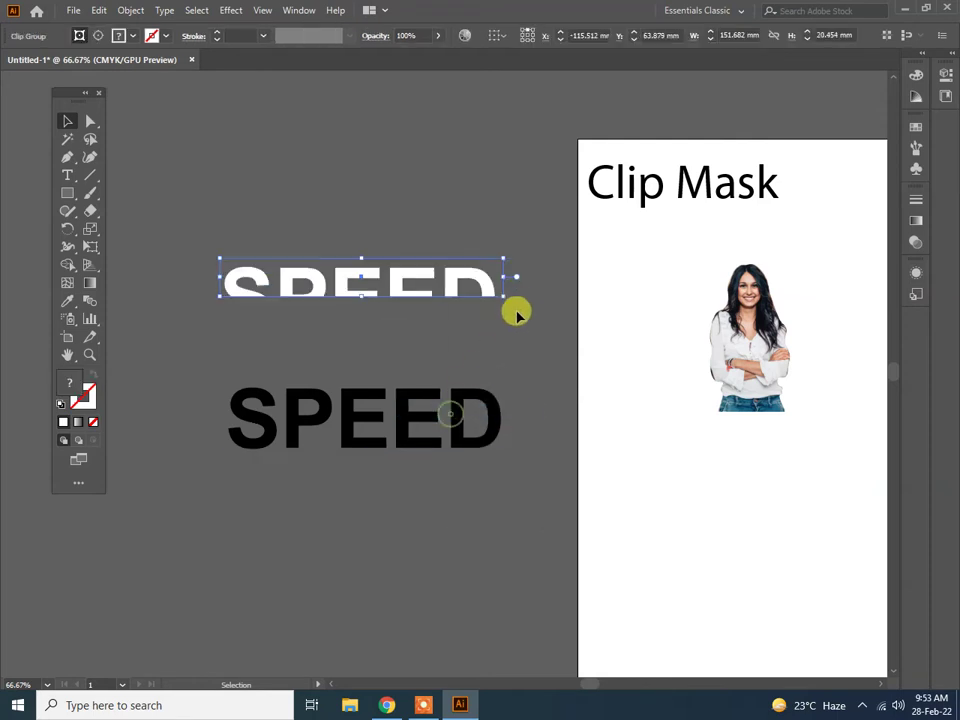
left_click(527, 311)
Move the white clipped half onto the black SPEED and fade it to about 43% opacity
mouse_move(398, 289)
left_mouse_down()
mouse_move(410, 416)
mouse_move(400, 381)
left_mouse_up()
scroll(330, 402, "up", 2)
scroll(330, 402, "up", 1)
scroll(402, 388, "down", 1)
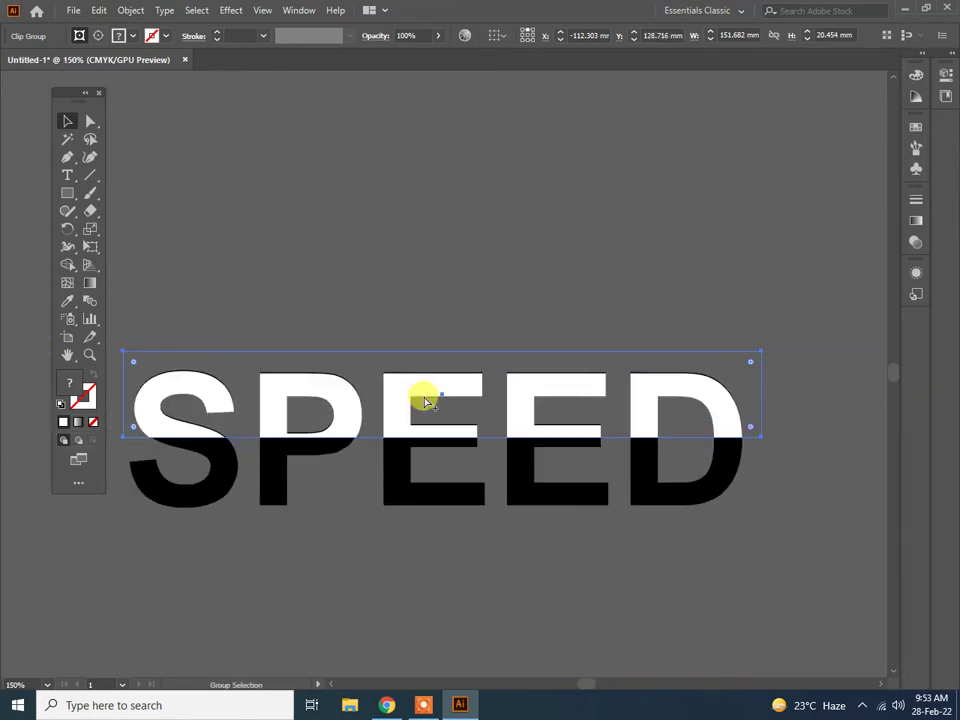
scroll(424, 394, "down", 1)
scroll(424, 394, "down", 2)
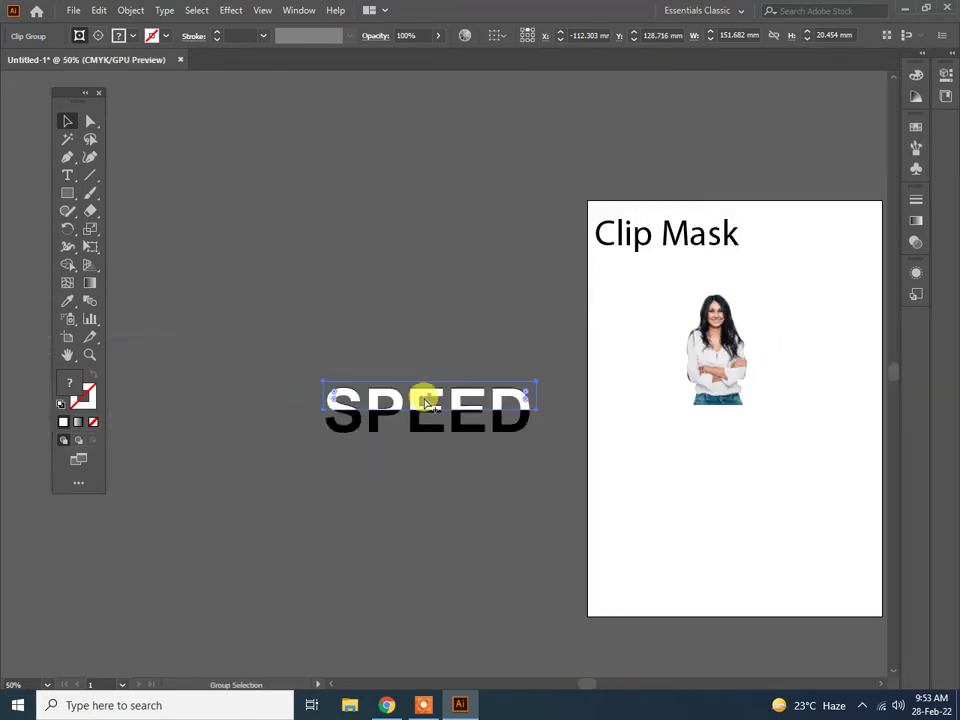
left_click(438, 36)
left_click_drag(440, 52, 400, 54)
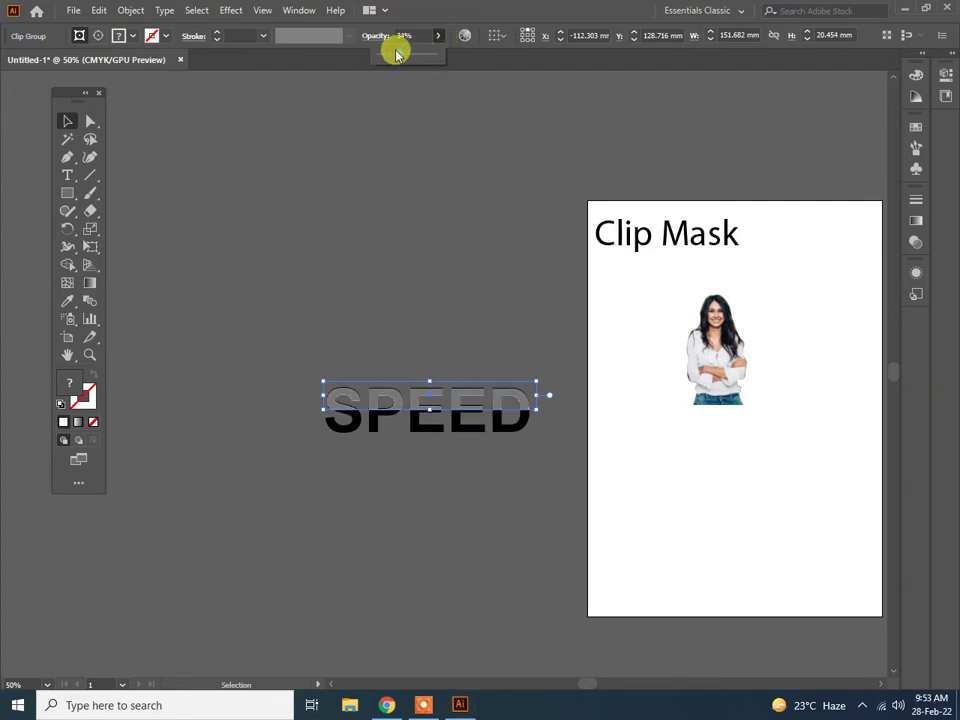
left_click(480, 497)
Reselect the white overlay to check its opacity, then select both SPEED layers
left_click_drag(503, 499, 417, 396)
scroll(336, 343, "up", 1)
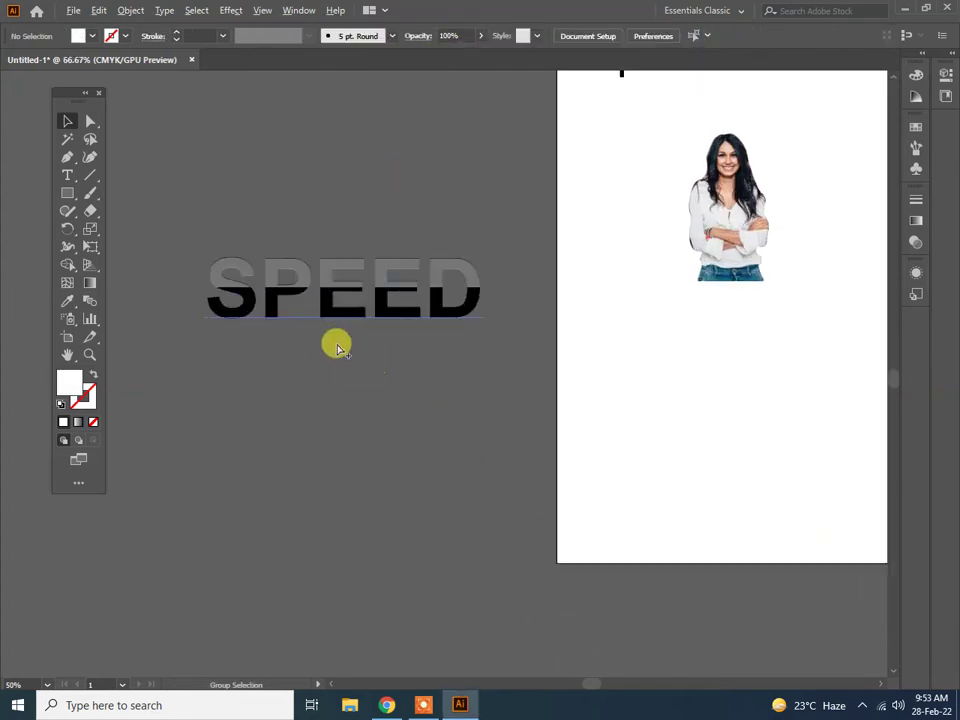
scroll(336, 343, "up", 1)
left_click(282, 229)
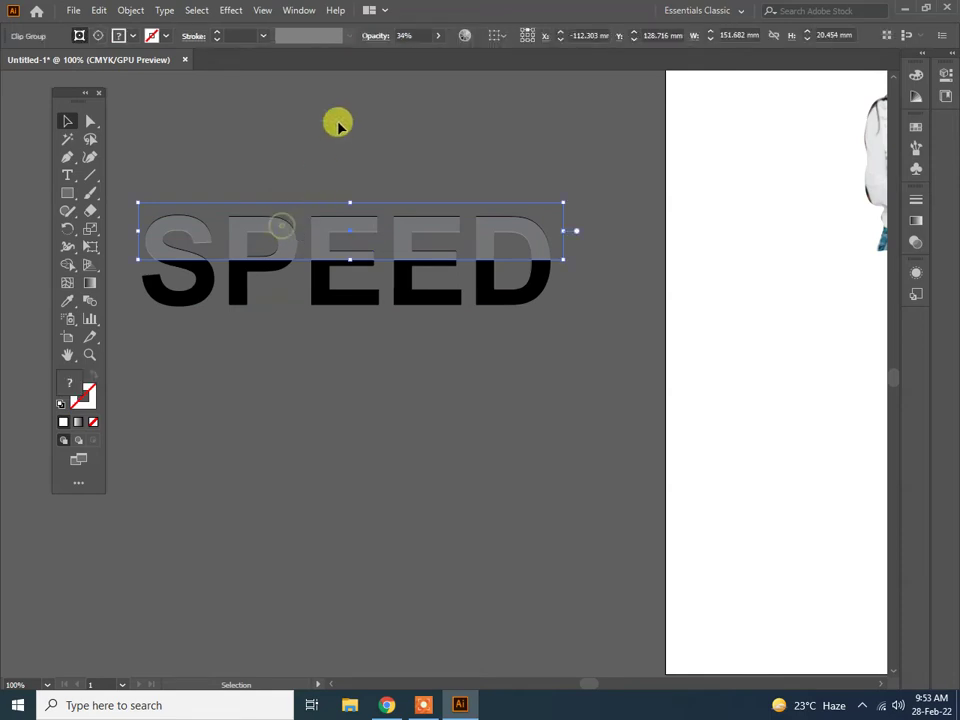
left_click(438, 36)
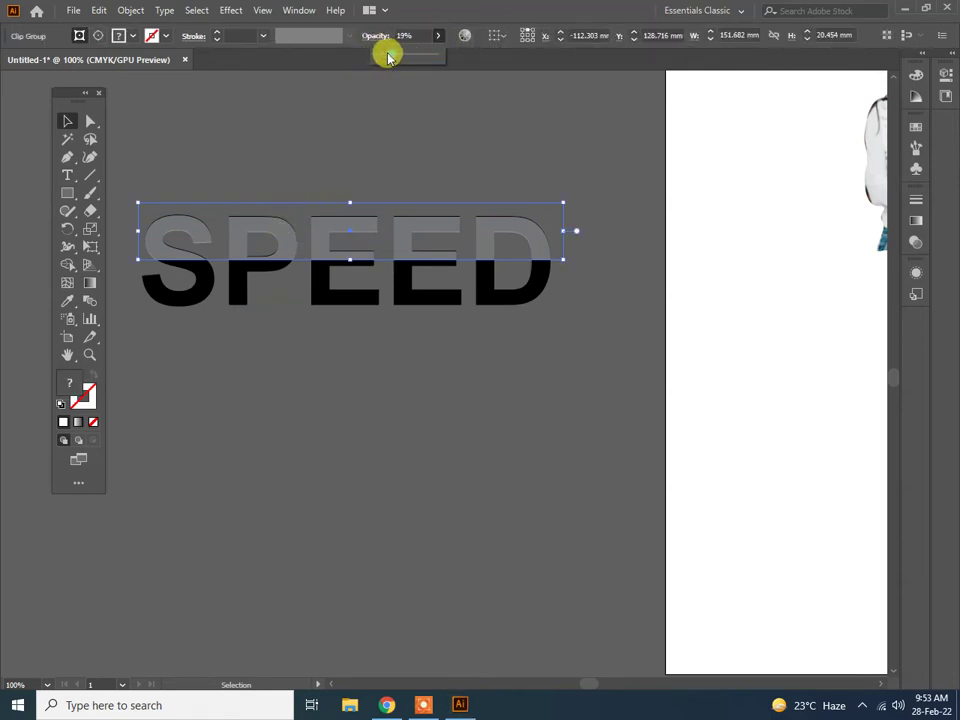
left_click(381, 388)
scroll(380, 380, "down", 1)
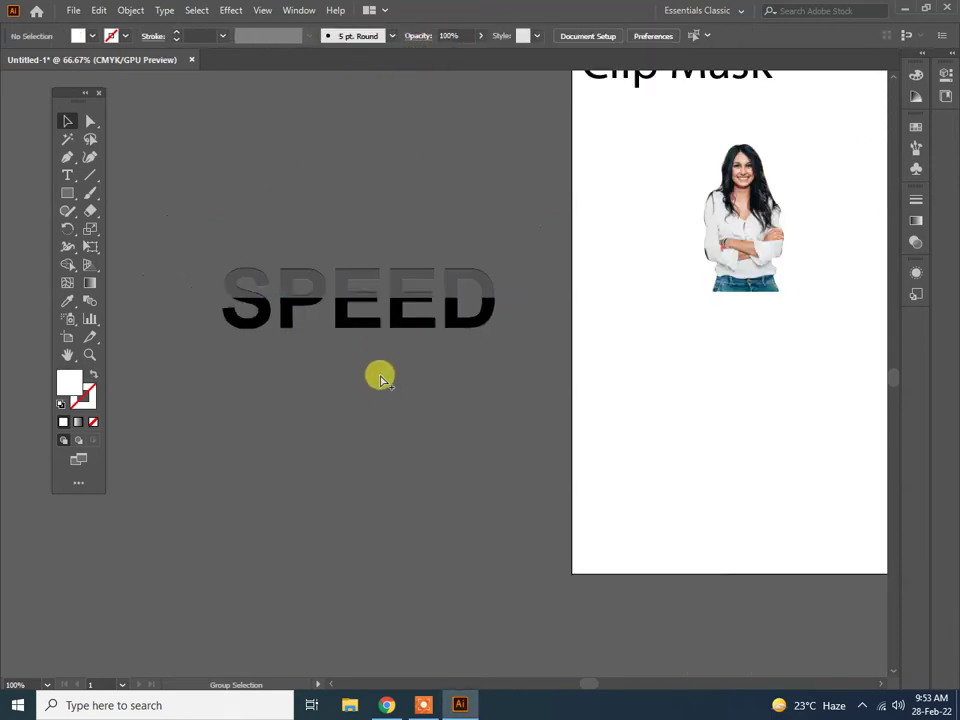
left_click(306, 278)
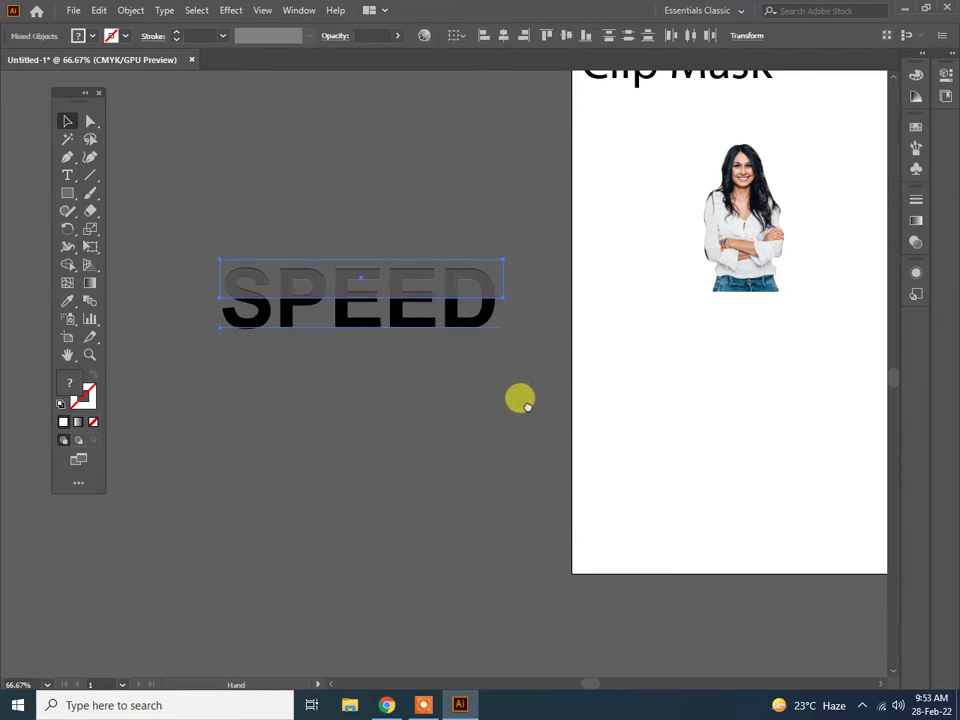
left_click_drag(527, 405, 441, 408)
left_click(432, 188)
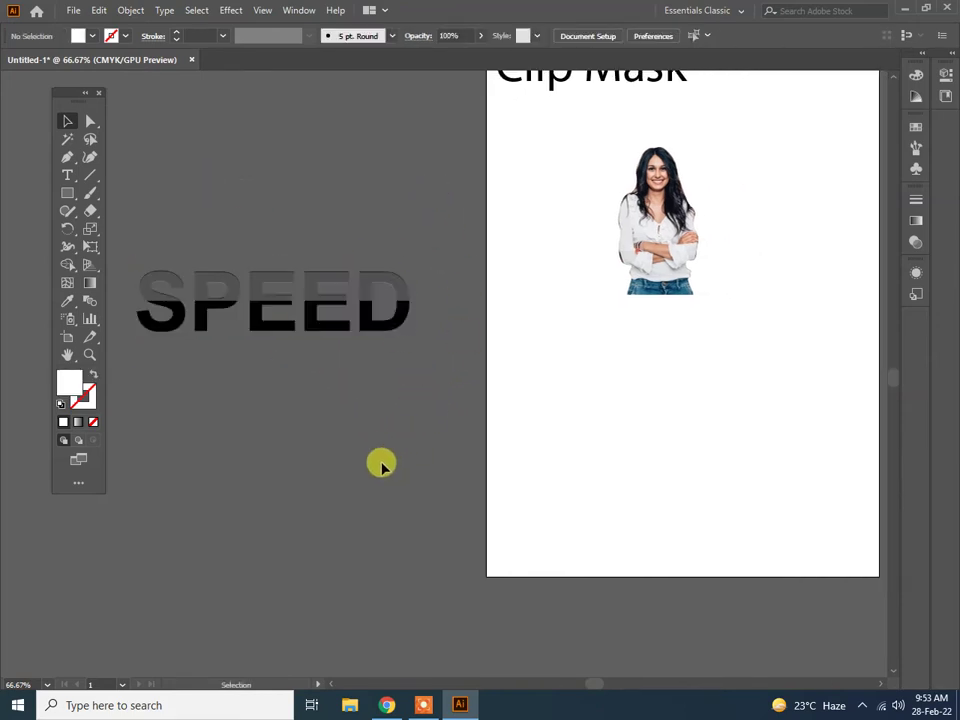
Place the two-tone SPEED on the artboard below the photo and start a new text object
left_click_drag(346, 428, 386, 405)
left_click_drag(362, 286, 765, 403)
left_click_drag(690, 497, 551, 497)
left_click(315, 364)
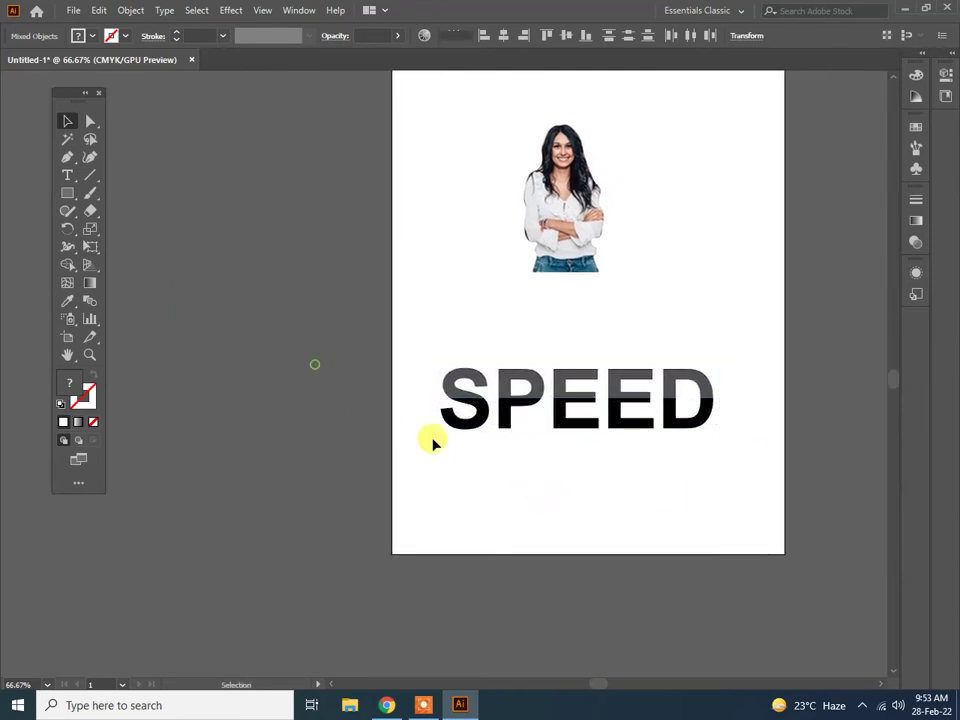
scroll(836, 495, "up", 1, "alt")
scroll(838, 492, "up", 1, "alt")
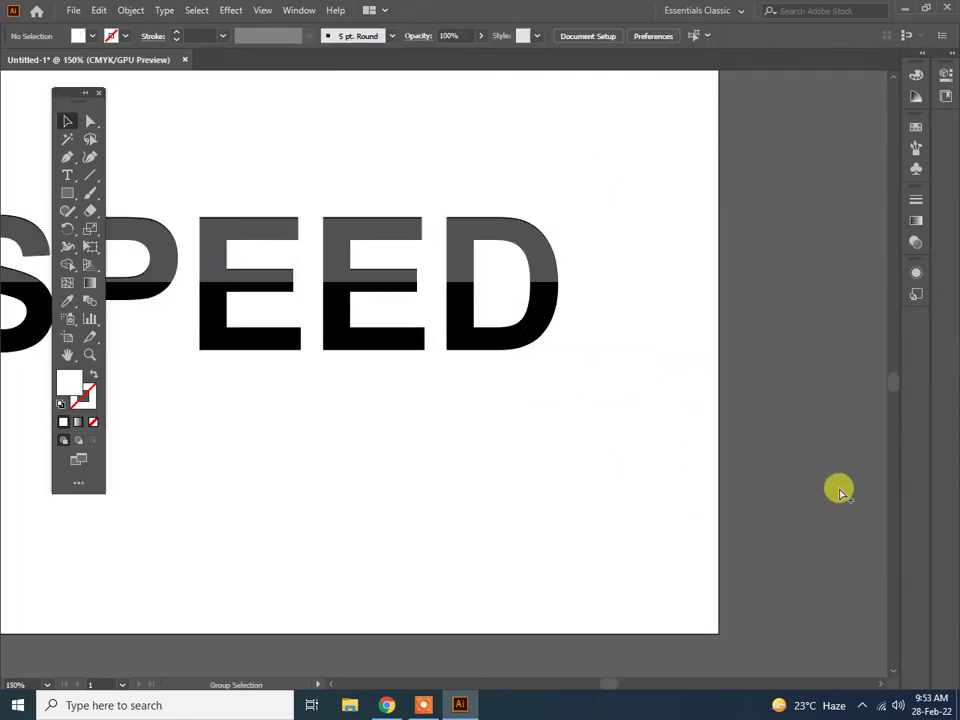
scroll(838, 491, "down", 1, "alt")
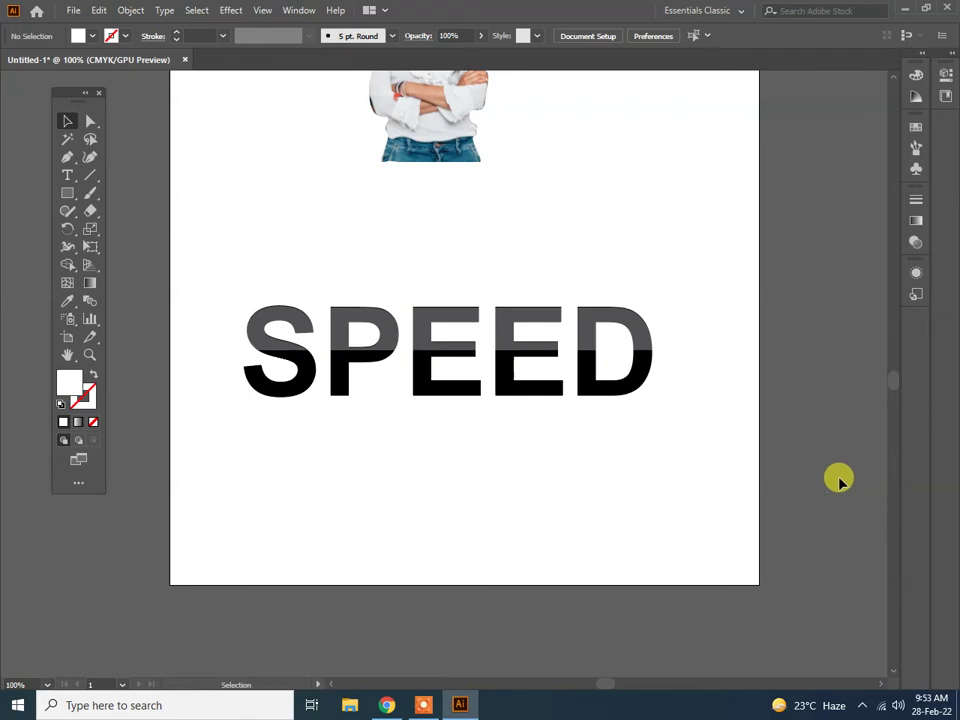
scroll(347, 422, "down", 2, "alt")
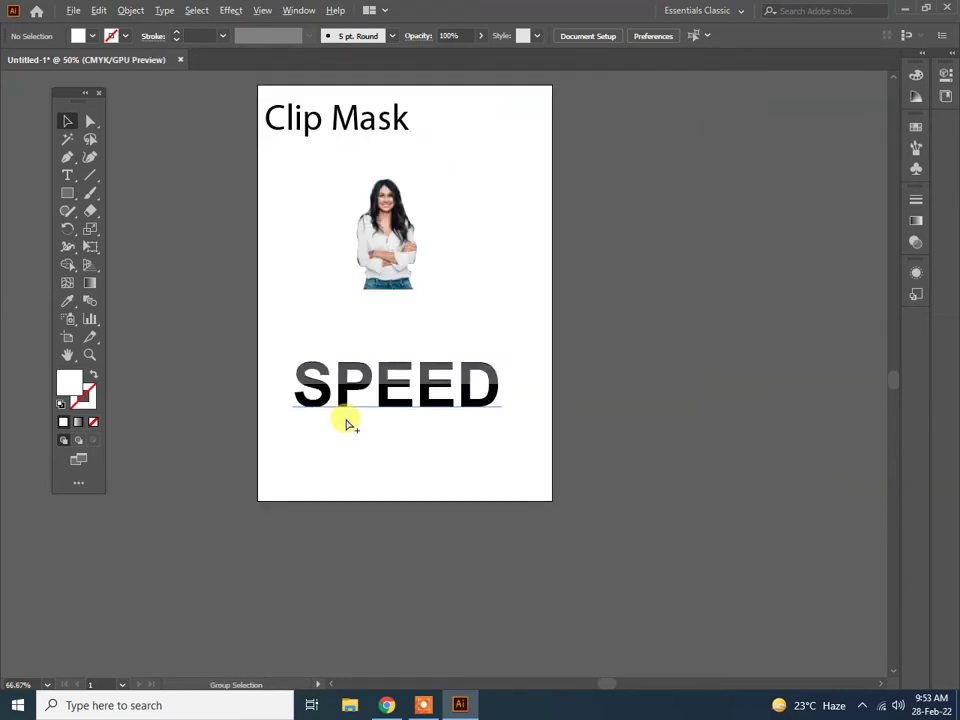
left_click_drag(286, 436, 572, 479)
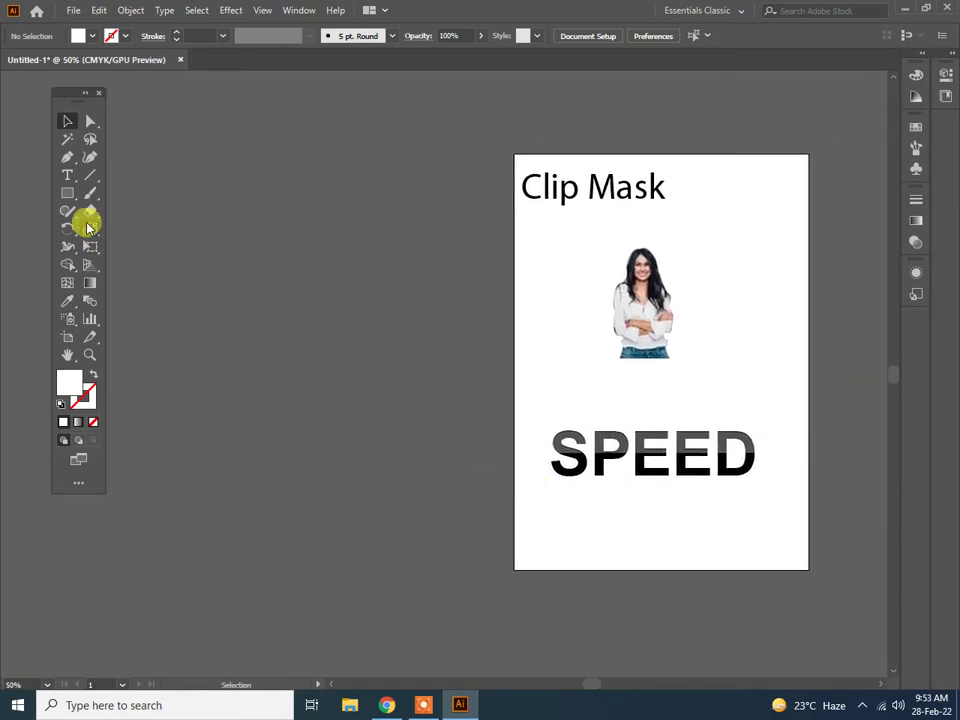
left_click(67, 175)
left_click(235, 277)
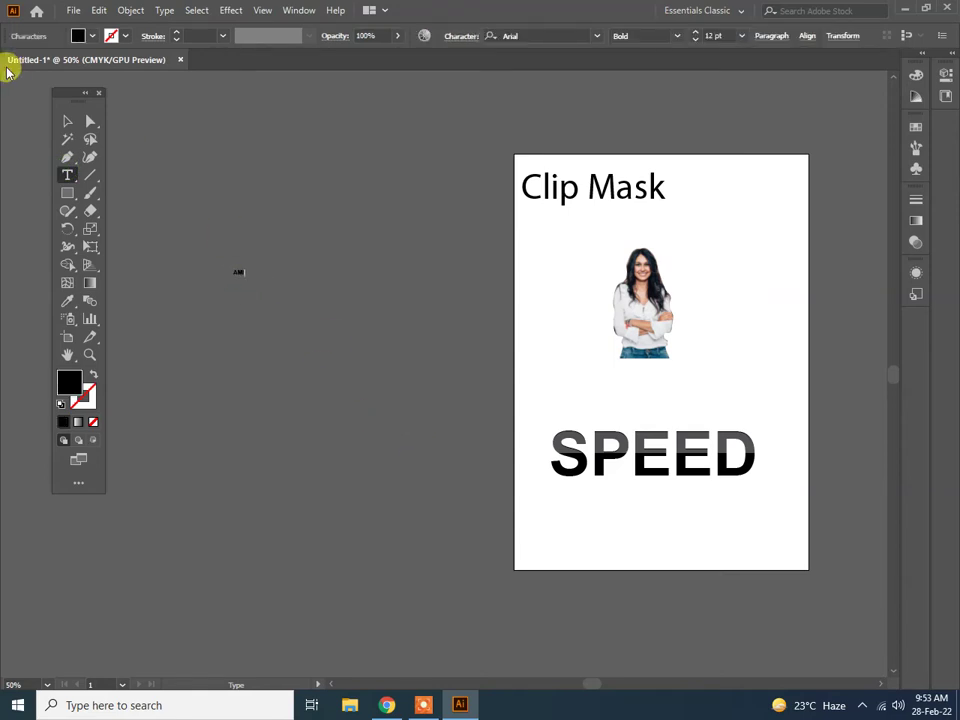
Scale the new text into large black AMI and Alt-drag a copy directly below
left_click(70, 121)
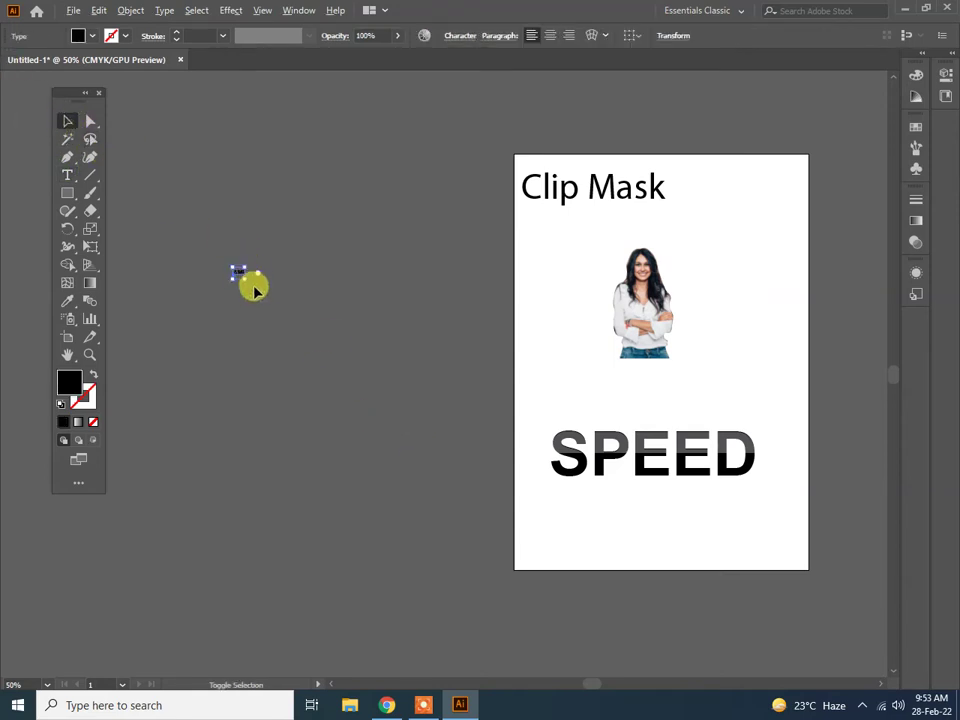
left_click_drag(240, 277, 364, 381)
left_click_drag(280, 248, 345, 229)
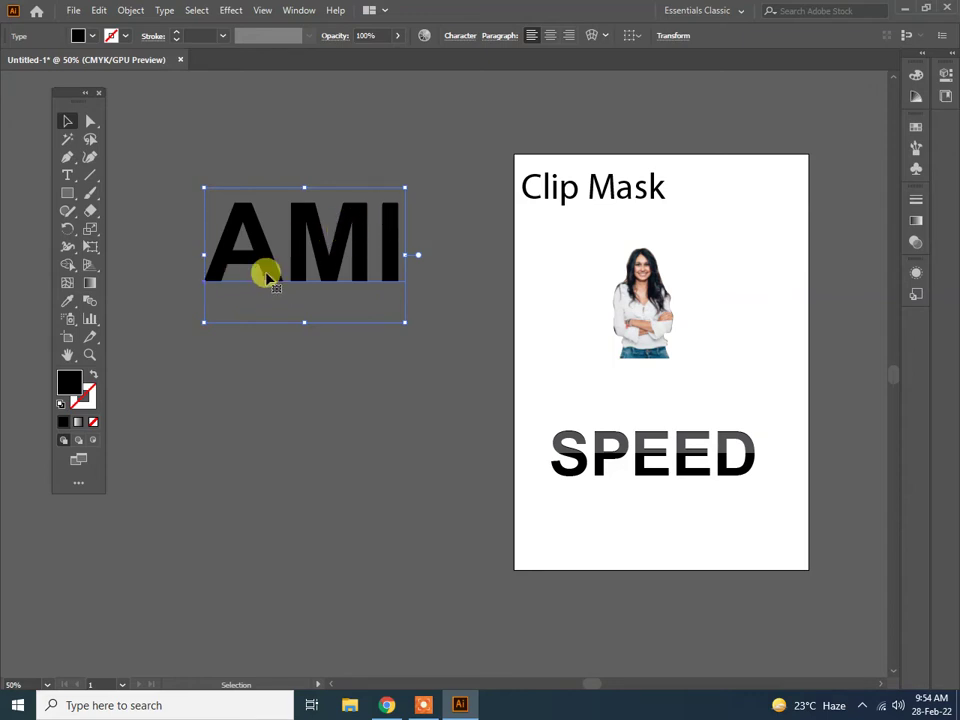
left_click_drag(333, 250, 338, 418)
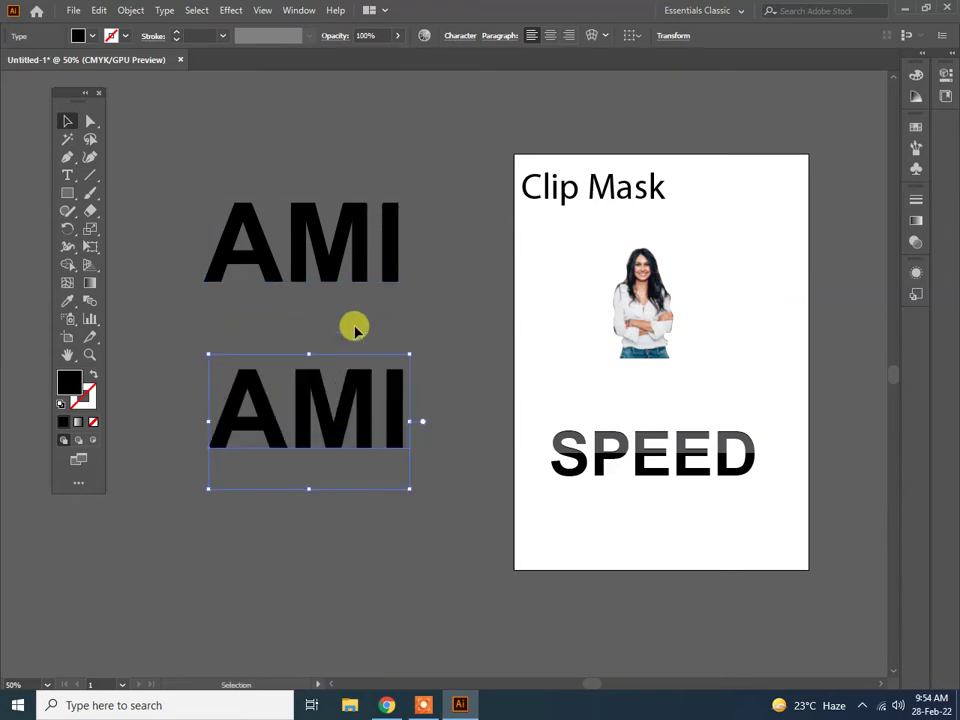
left_click(368, 240)
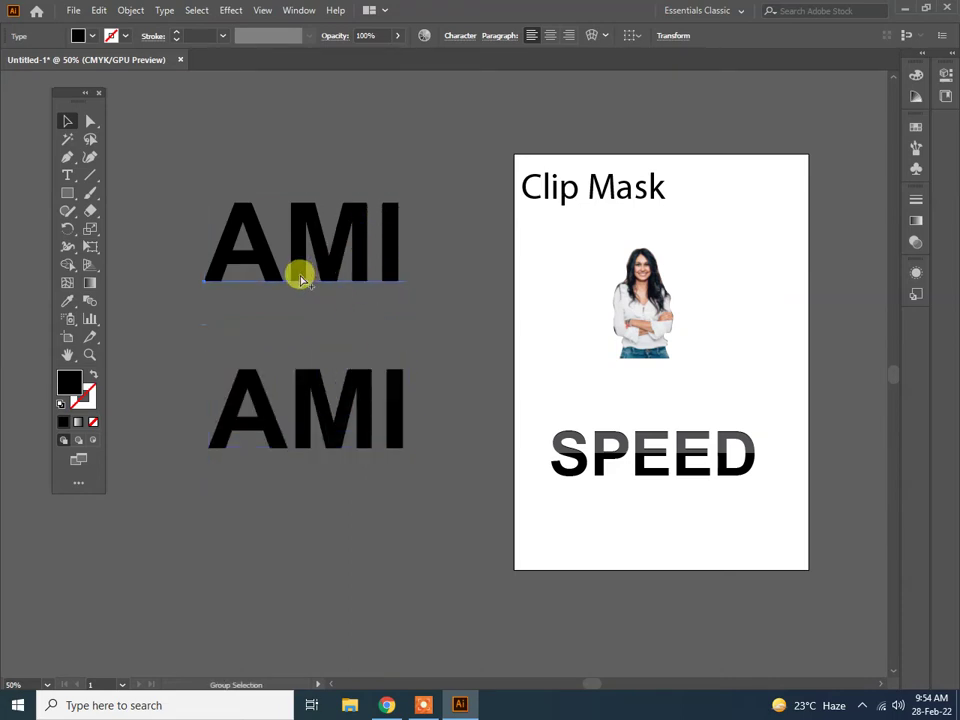
scroll(298, 272, "up", 1)
left_click_drag(306, 302, 360, 360)
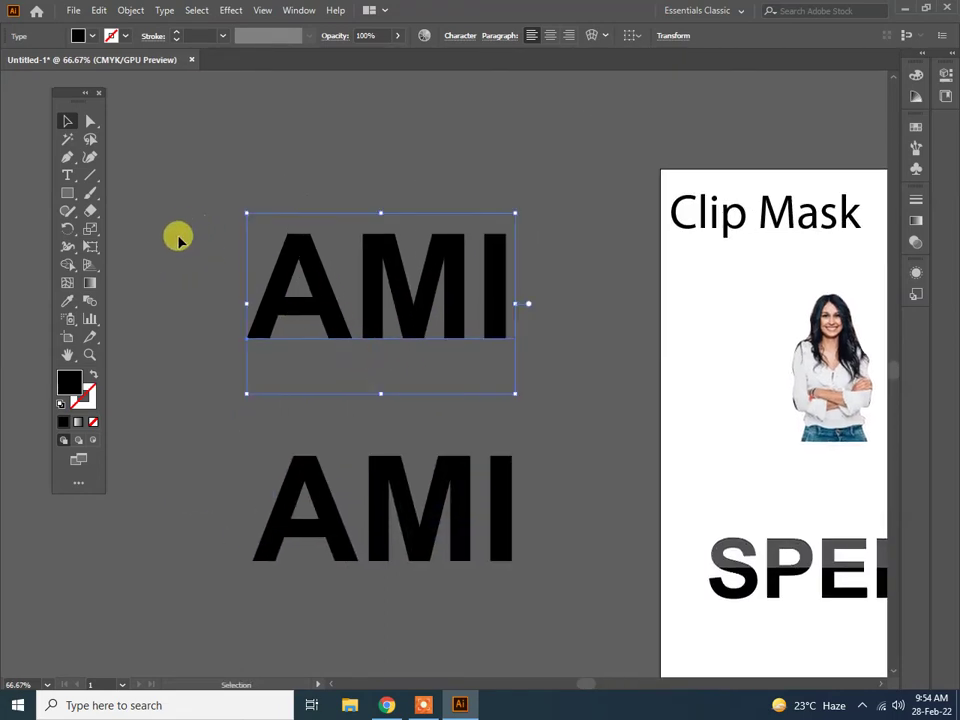
Draw an ellipse over the top AMI text with the Ellipse tool
left_click_drag(72, 197, 141, 234)
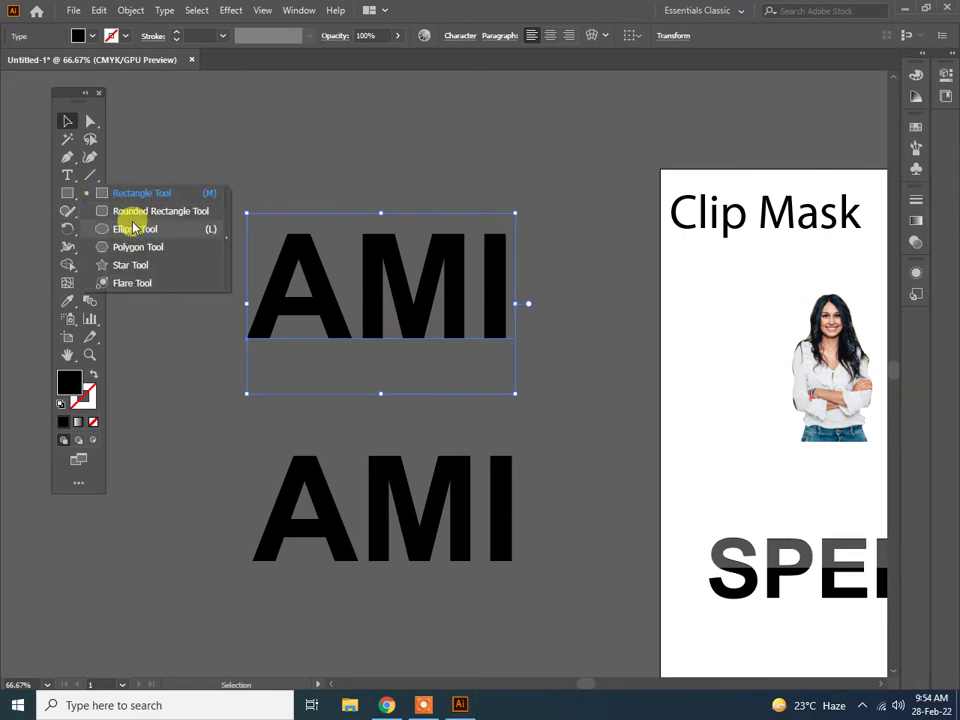
left_click(134, 229)
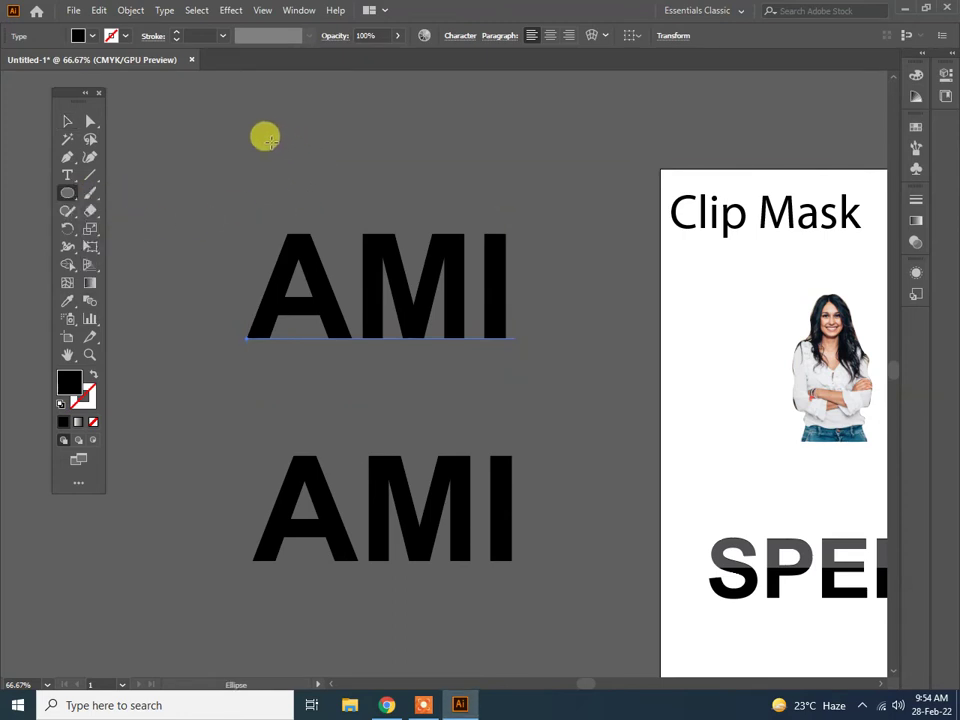
mouse_move(258, 139)
left_mouse_down()
mouse_move(493, 298)
mouse_move(518, 293)
left_mouse_up()
left_click(66, 121)
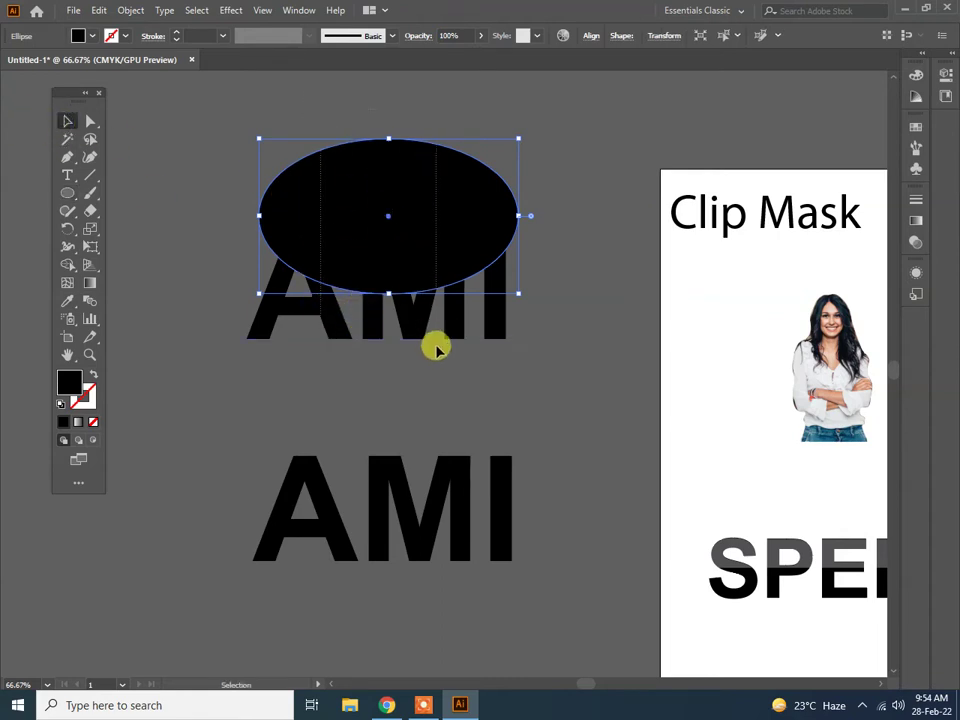
Select the ellipse together with the top AMI text and fill both white
left_click(438, 346, "shift")
left_click(92, 35)
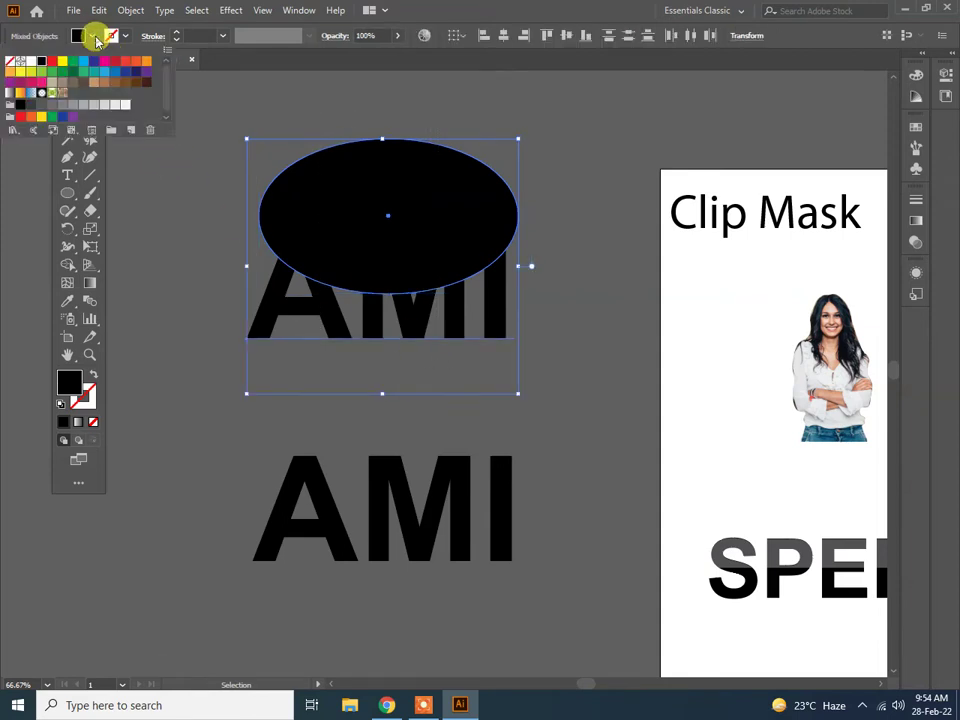
left_click(30, 62)
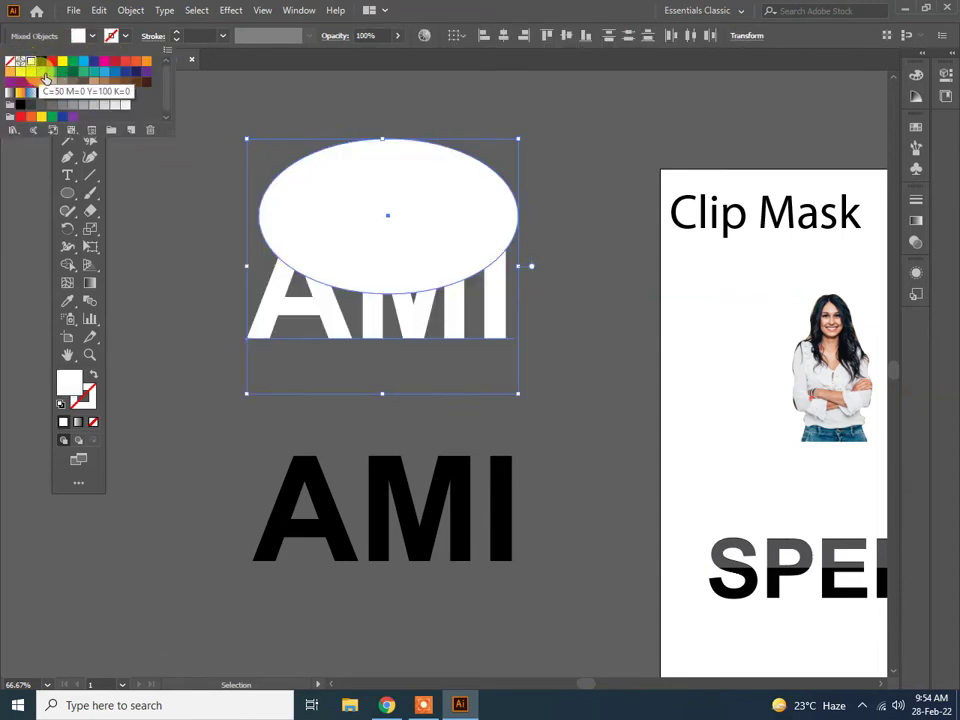
left_click(428, 205)
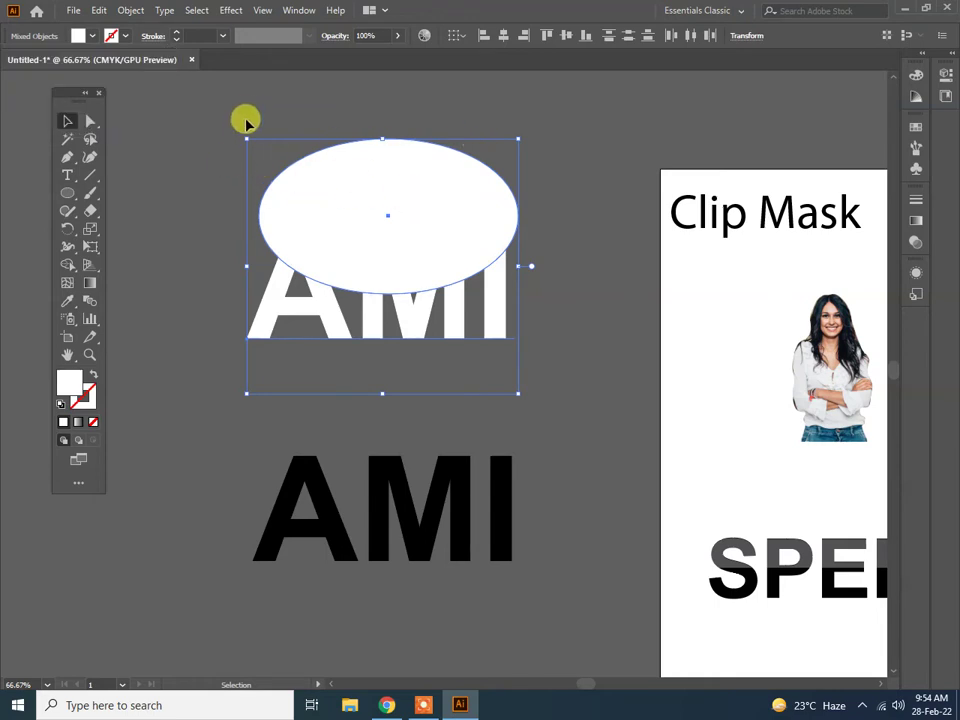
right_click(334, 174)
Clip the top AMI text to the ellipse and nudge the cap onto the black AMI
left_click(432, 304)
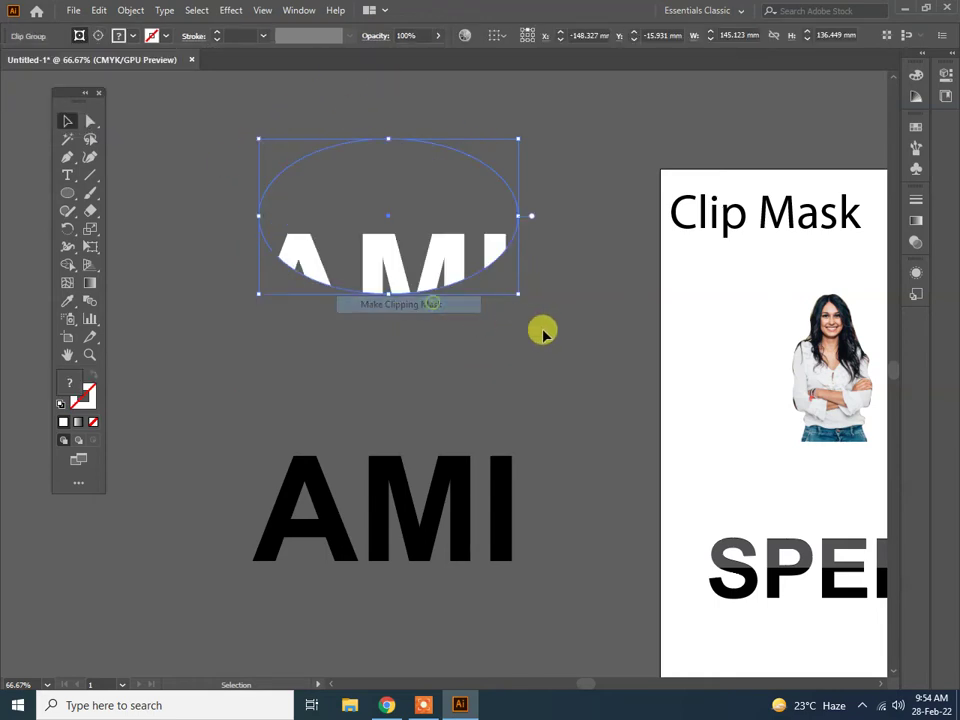
left_click_drag(446, 262, 452, 490)
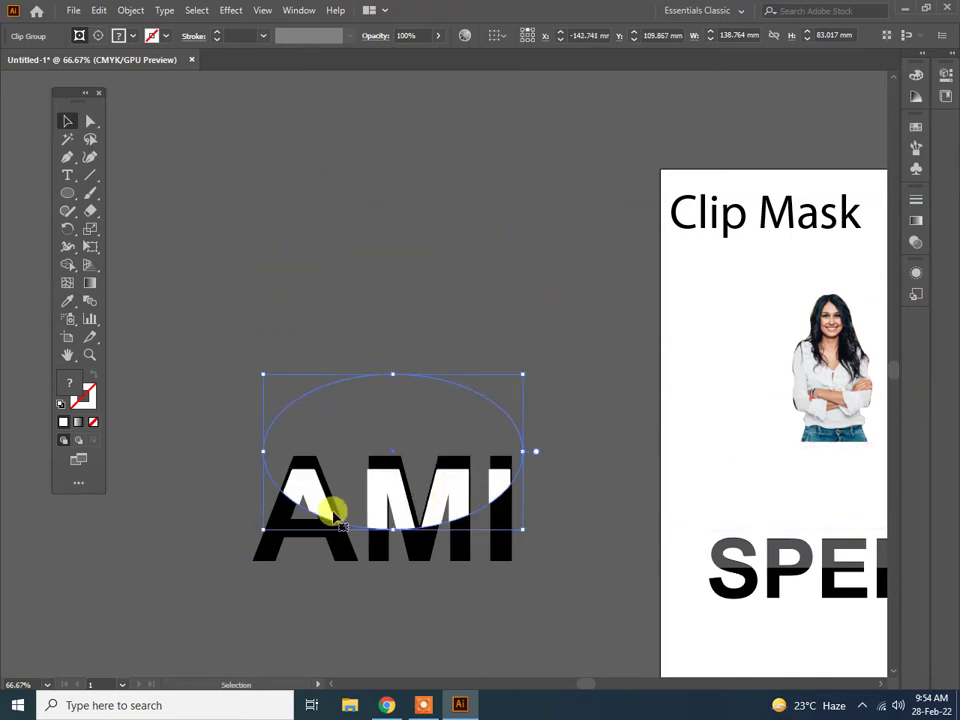
scroll(214, 354, "down", 4)
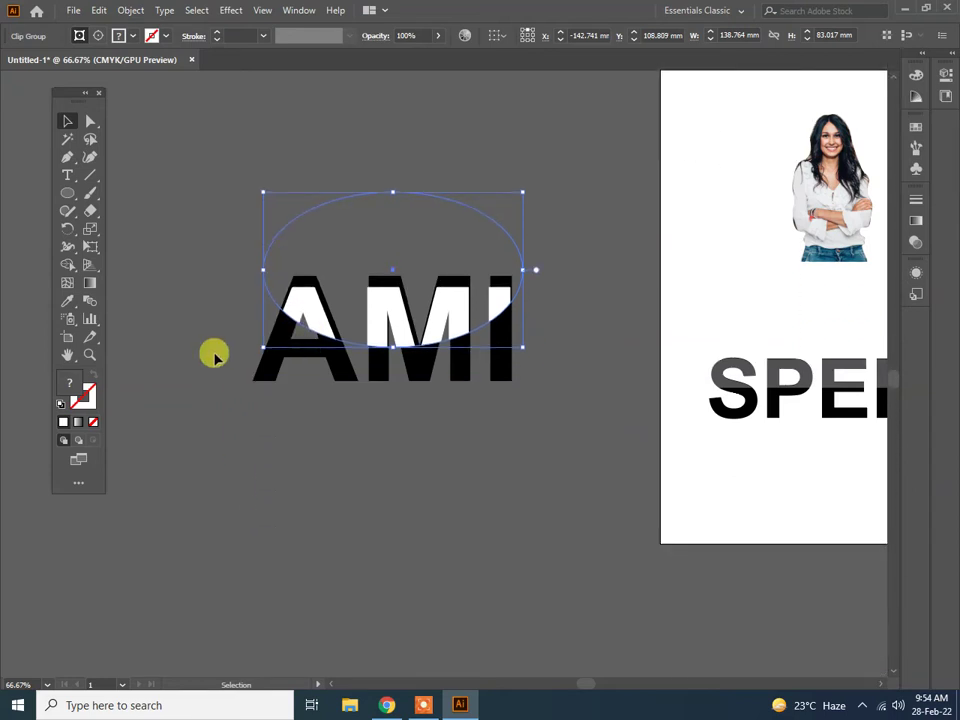
key("Up")
key("Up")
key("Up")
key("Up")
key("Up")
key("Up")
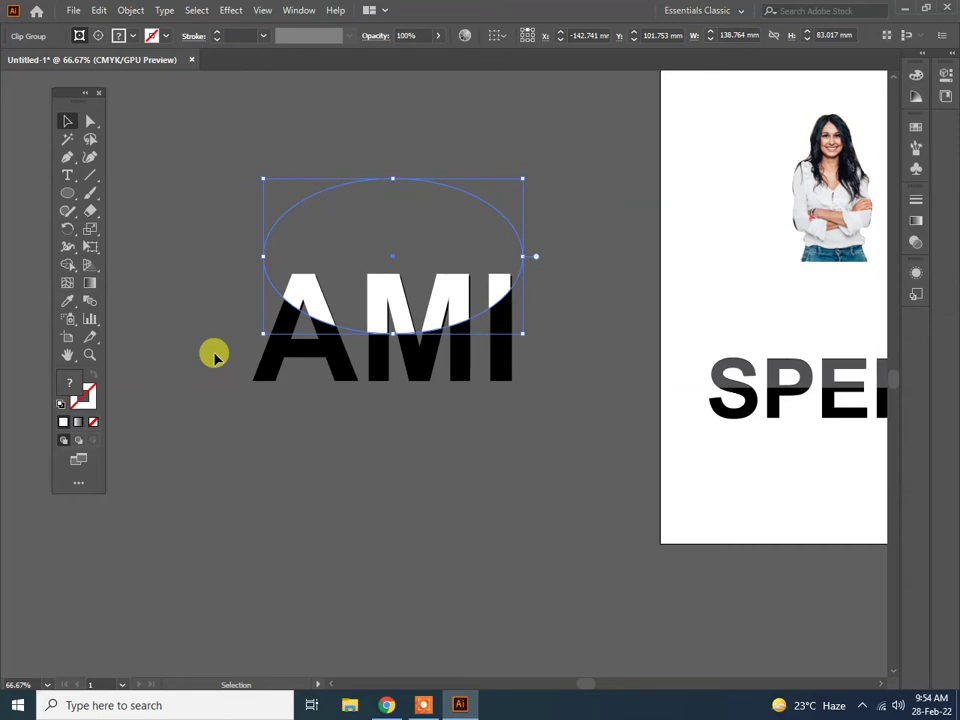
Lower the white cap's opacity to about 18%
left_click(437, 38)
left_click(435, 36)
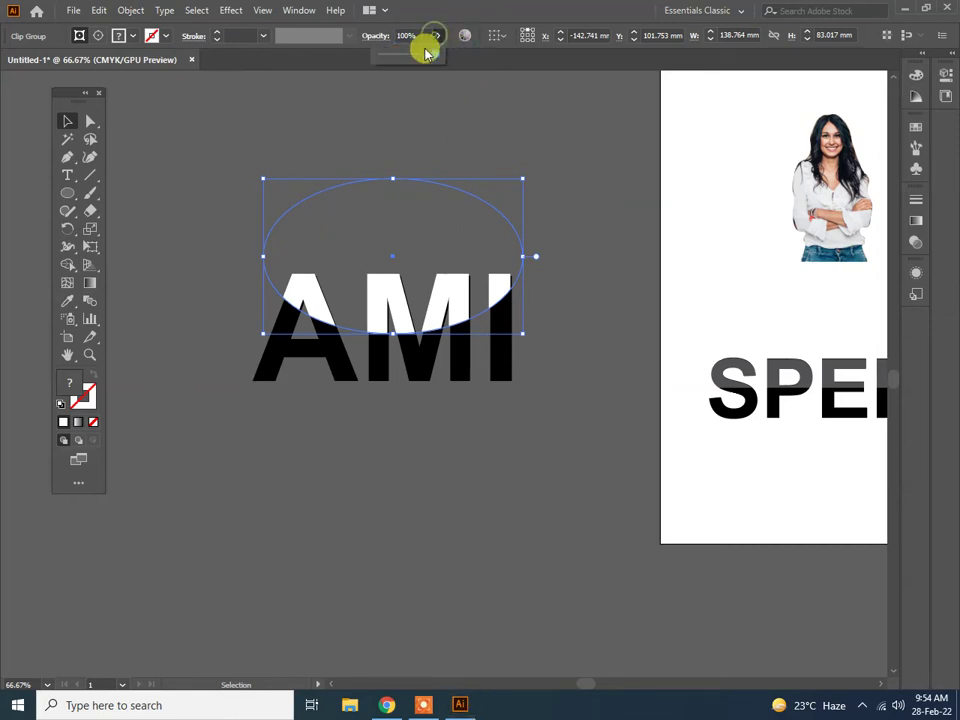
left_click(437, 37)
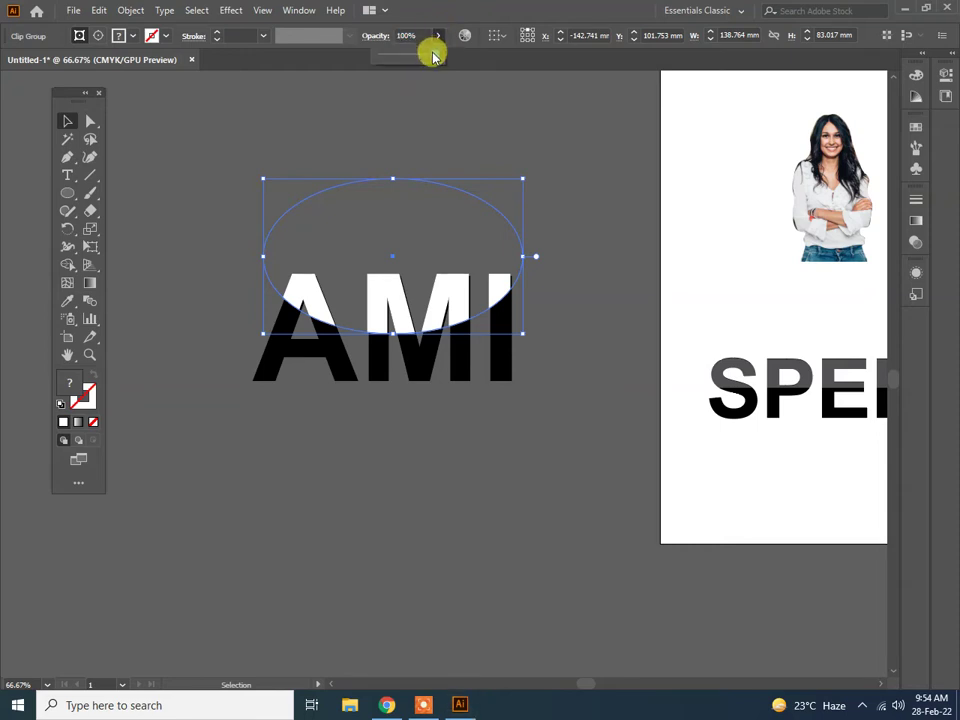
left_click_drag(408, 54, 388, 55)
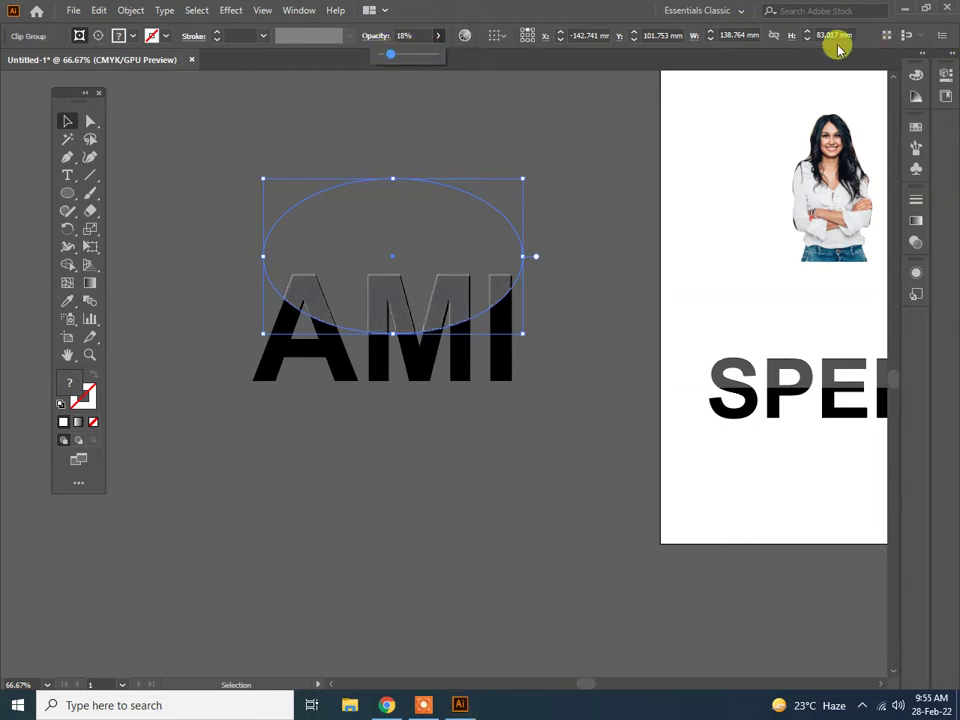
Open the Transparency panel and raise the white cap's opacity to 100%
left_click(299, 10)
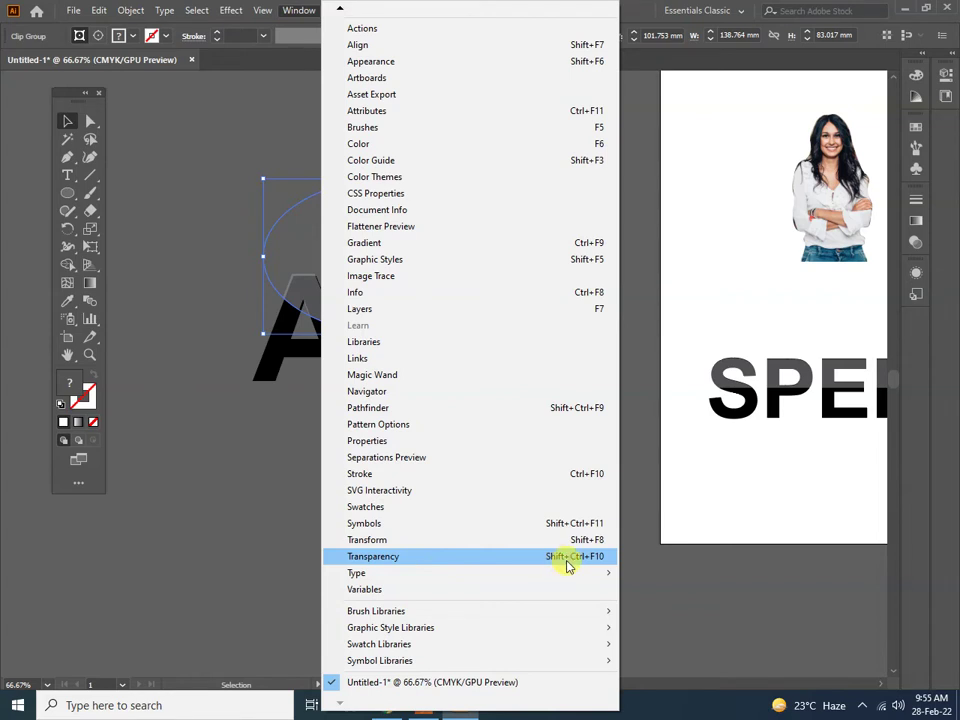
left_click(463, 558)
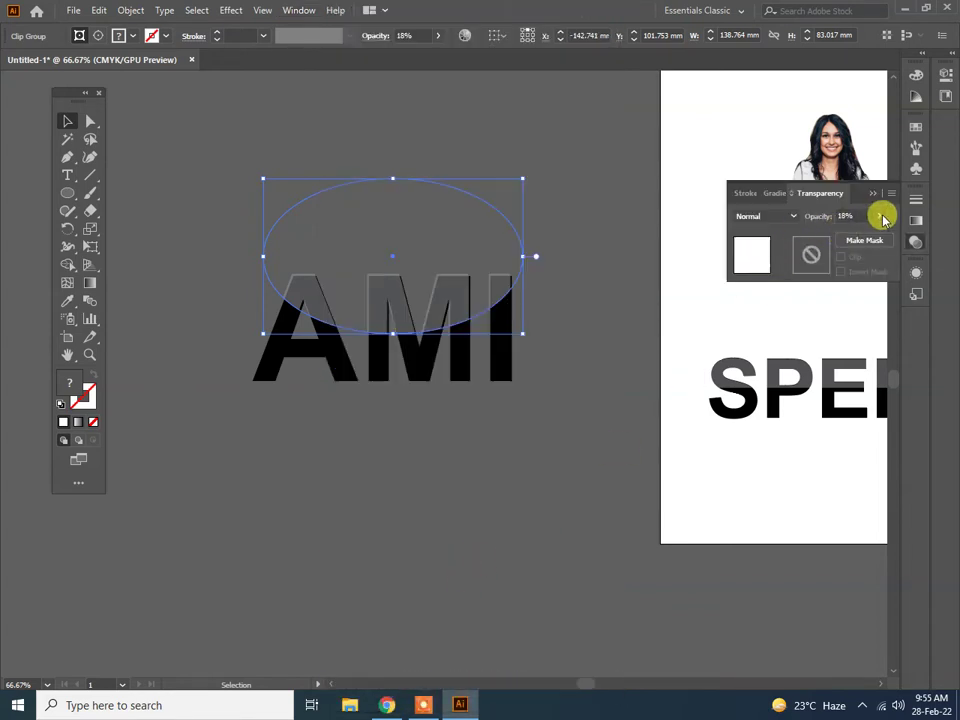
left_click(880, 215)
left_click_drag(831, 241, 895, 236)
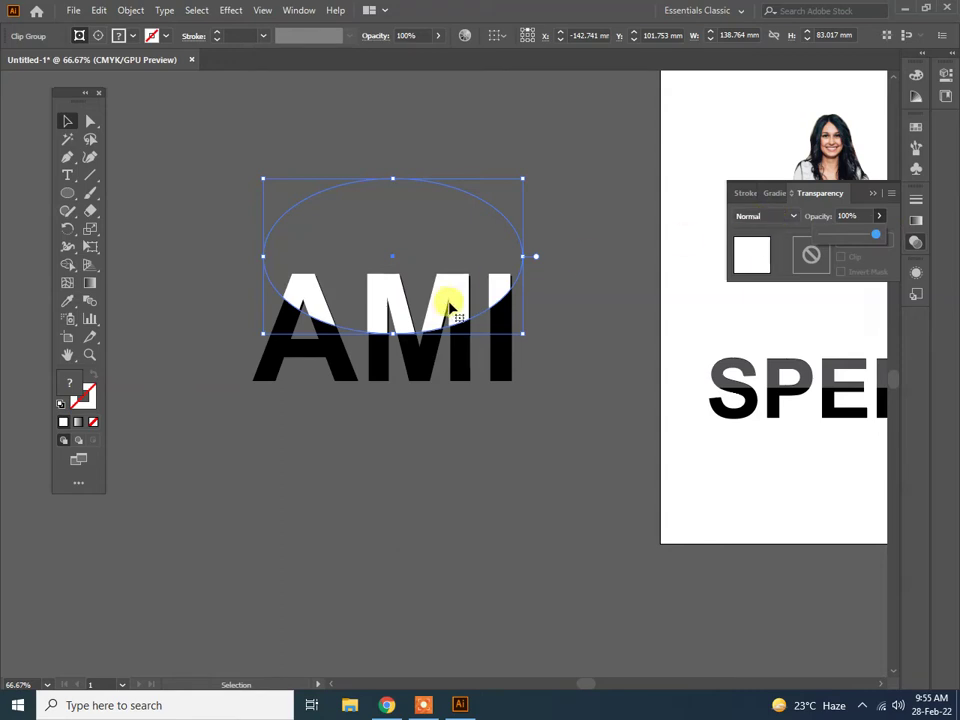
Try the Darken, Color Burn and Color Dodge blend modes on the cap, then undo
left_click(760, 217)
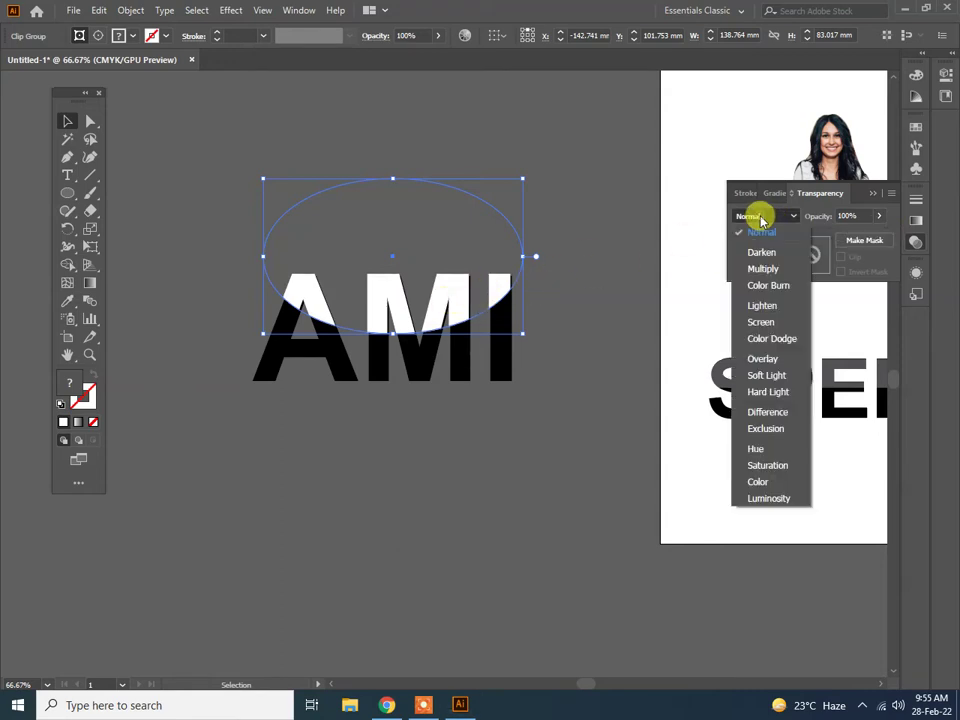
left_click(760, 252)
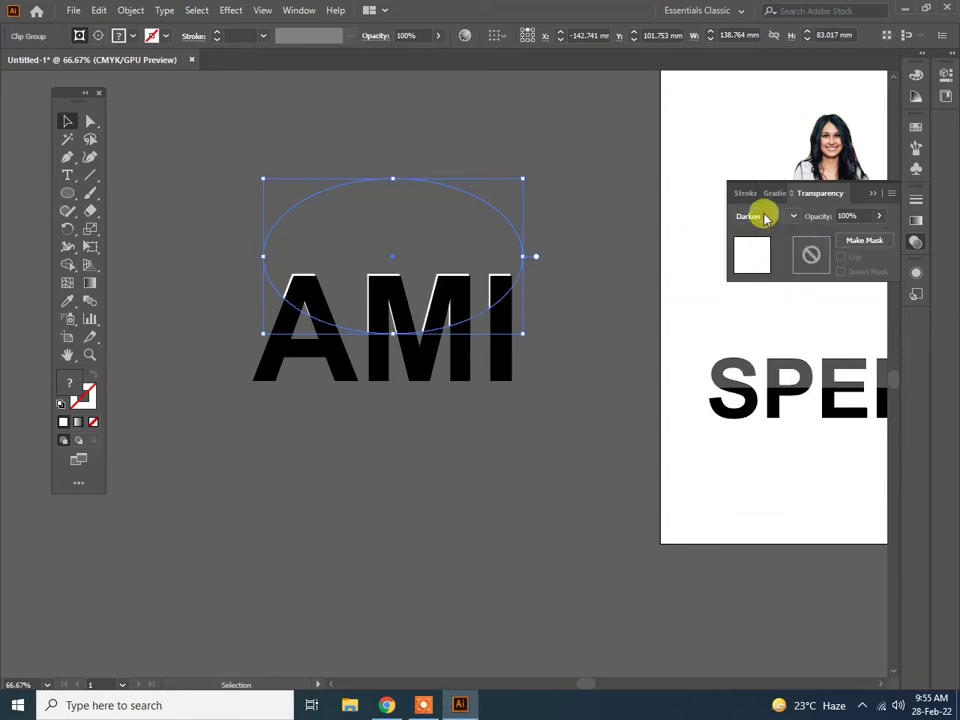
left_click(763, 217)
left_click(757, 285)
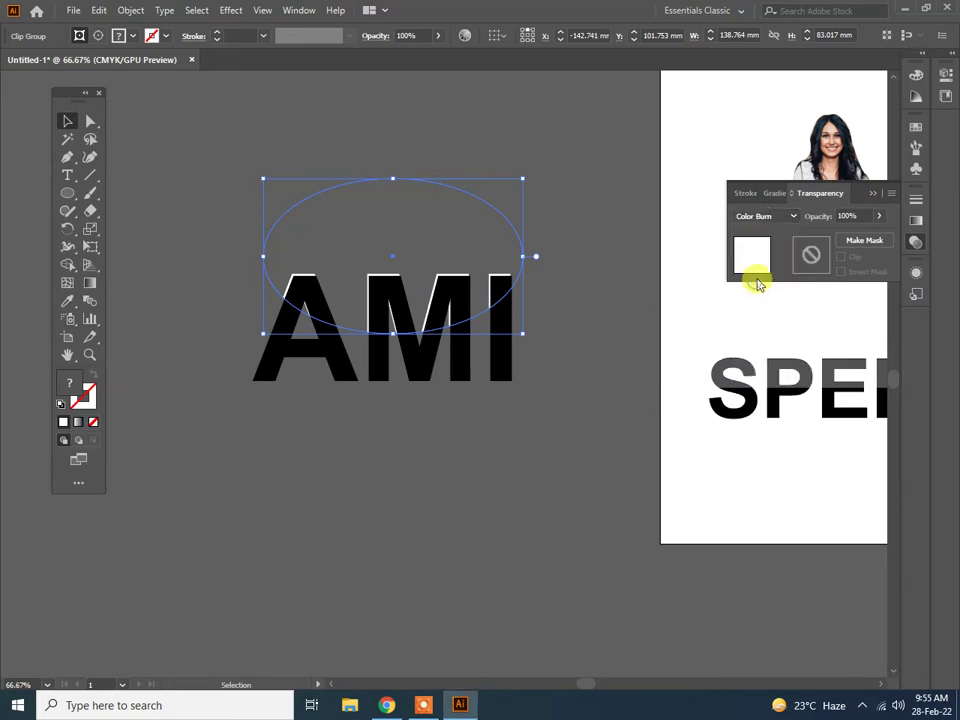
left_click(773, 226)
left_click(752, 335)
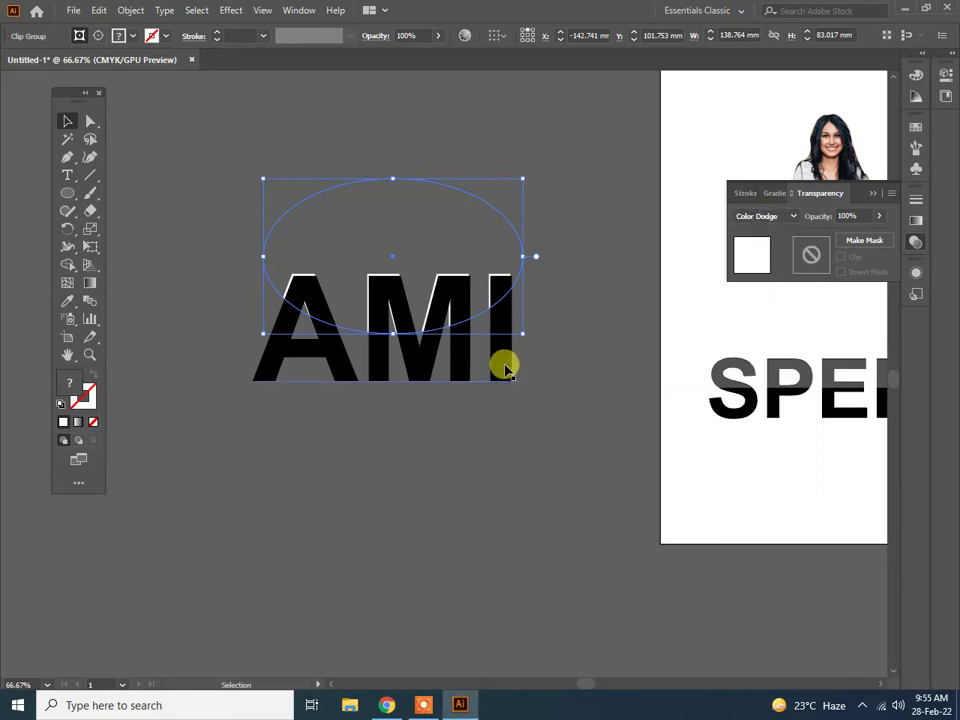
key("ctrl+z")
Fill the AMI text red and try Hard Light and Hue on the cap, back to Normal
left_click(88, 36)
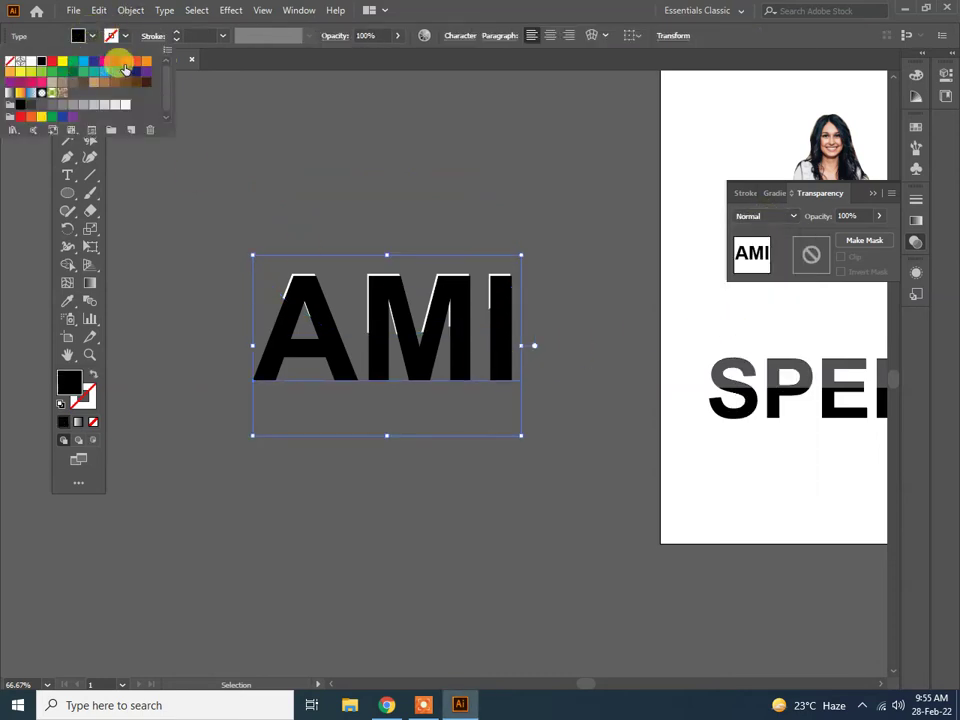
left_click(128, 63)
key("Escape")
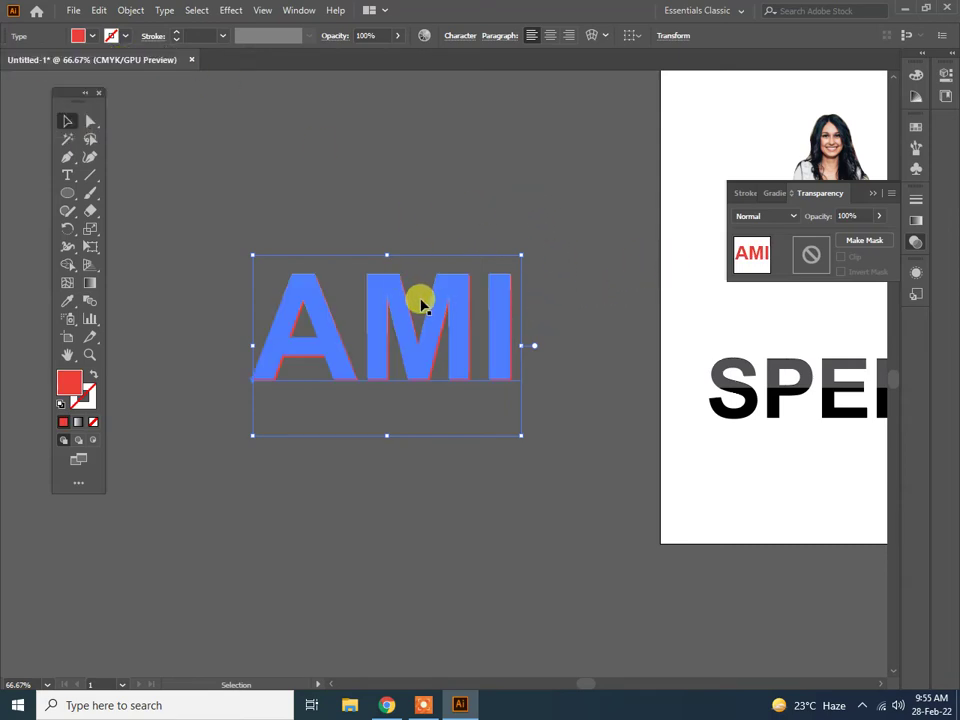
left_click(439, 296)
left_click(783, 220)
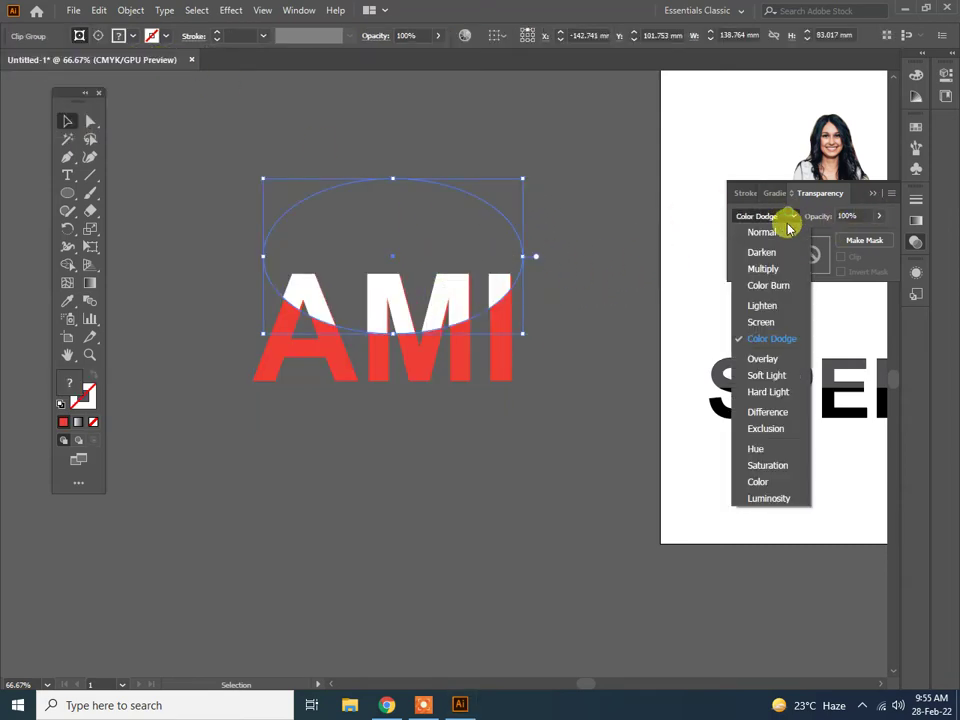
left_click(772, 388)
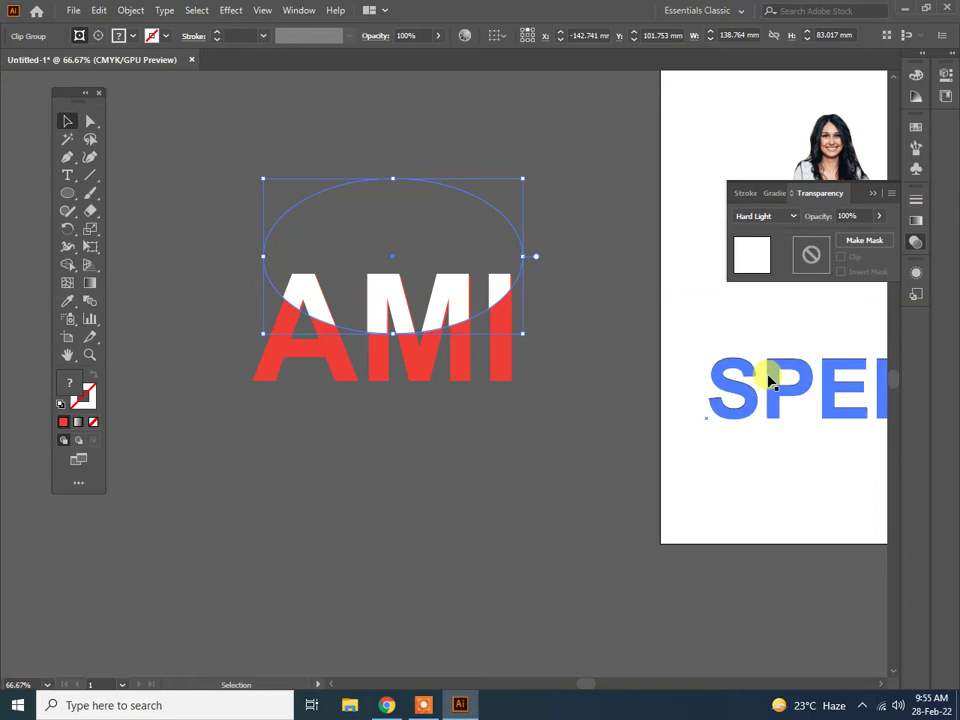
left_click(788, 215)
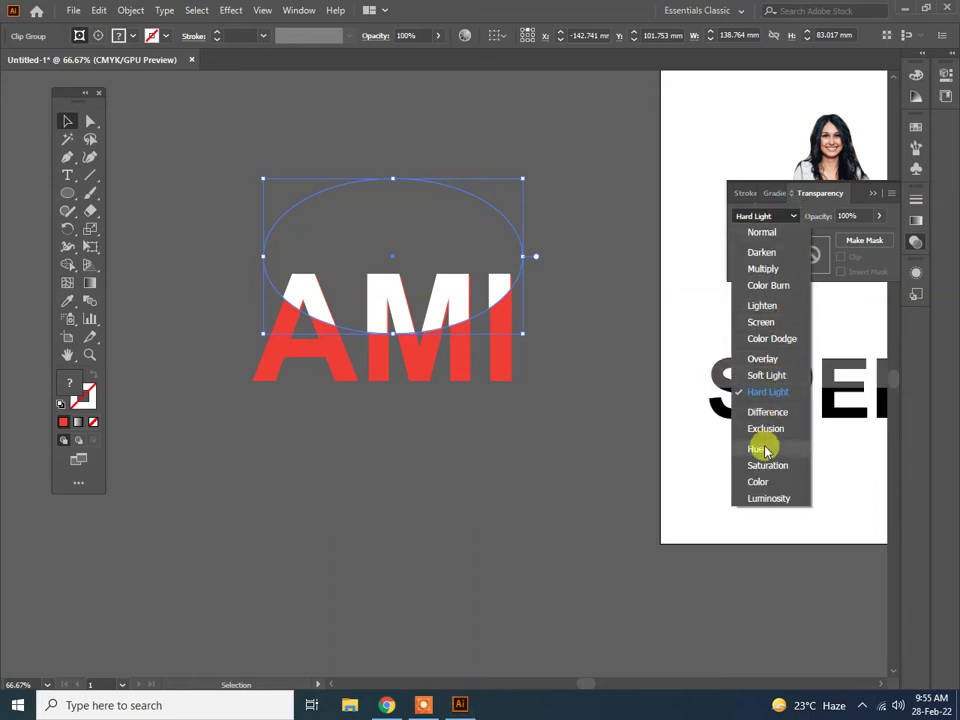
left_click(765, 448)
left_click(790, 218)
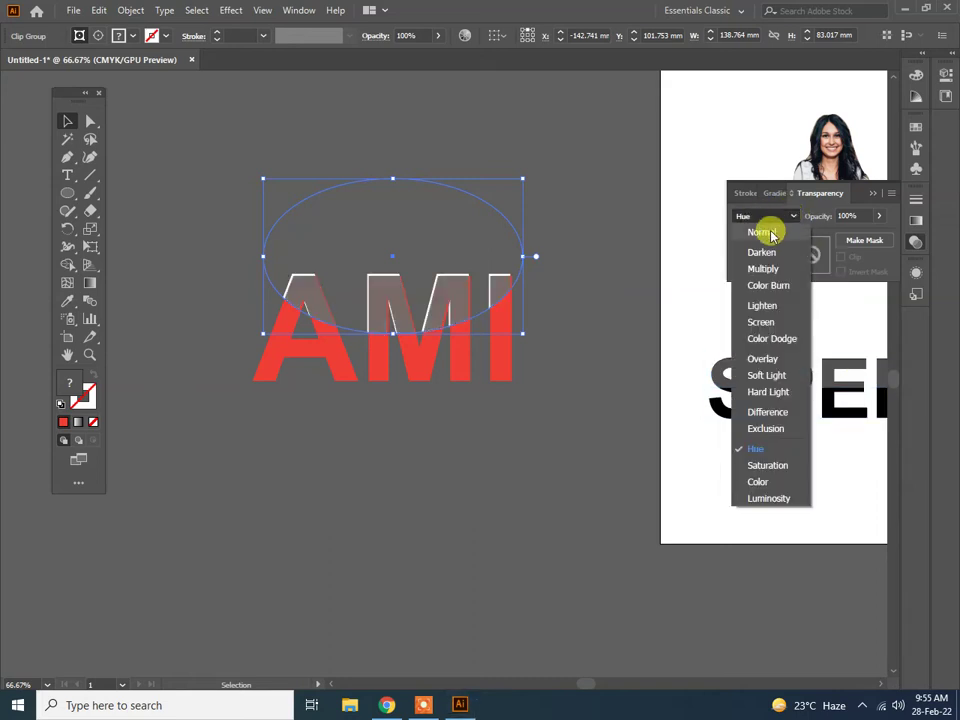
left_click(766, 231)
Set the cap's opacity to 20% and realign it over the letters
left_click(878, 217)
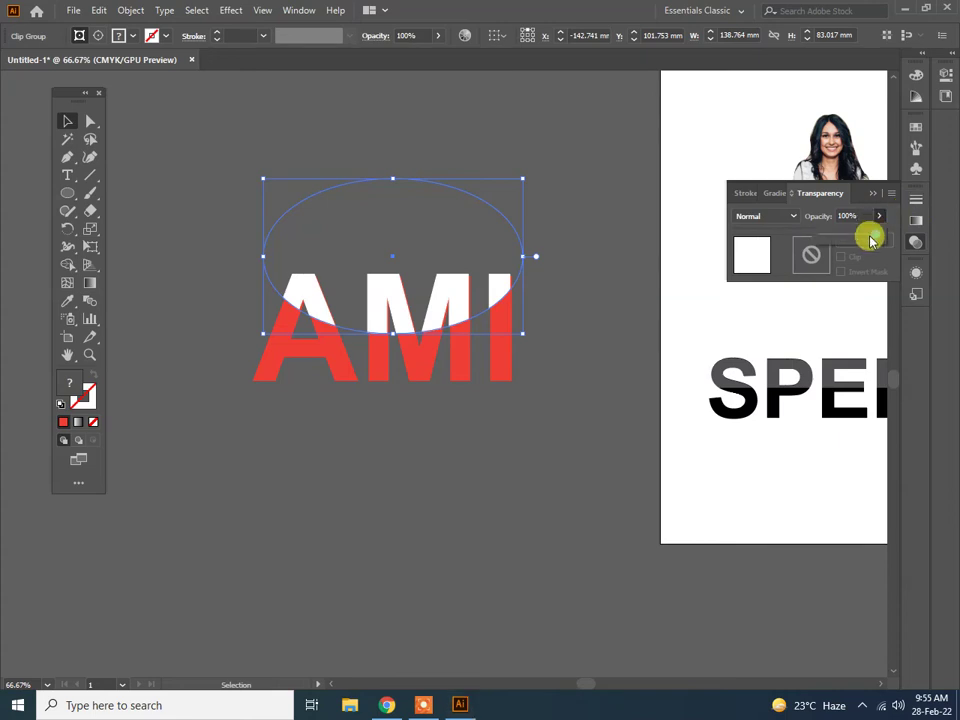
left_click_drag(871, 240, 838, 237)
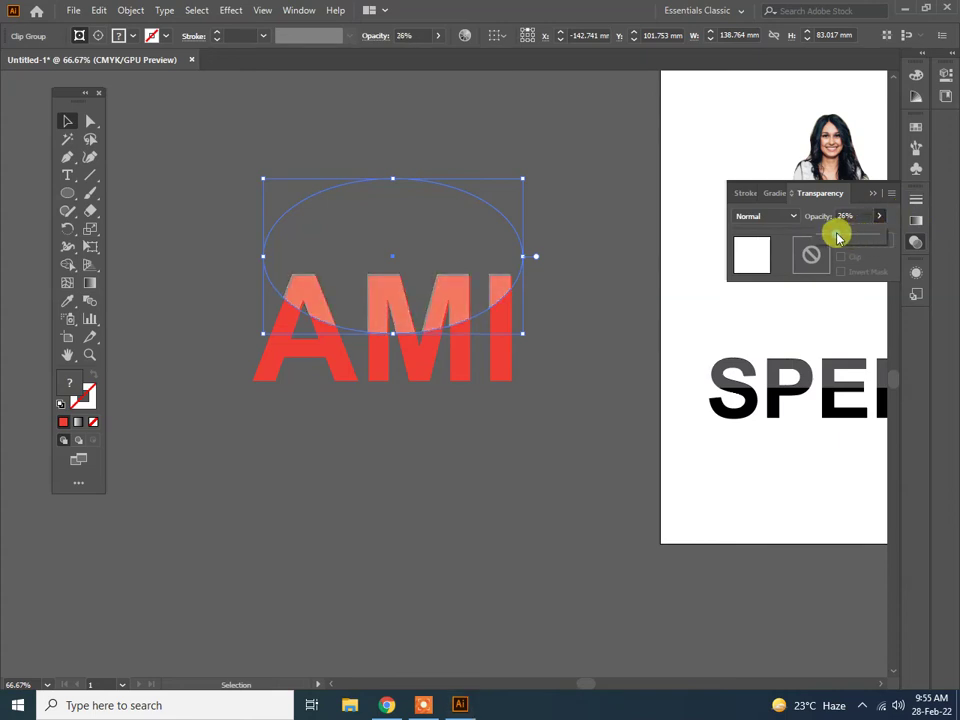
type("20")
key("Return")
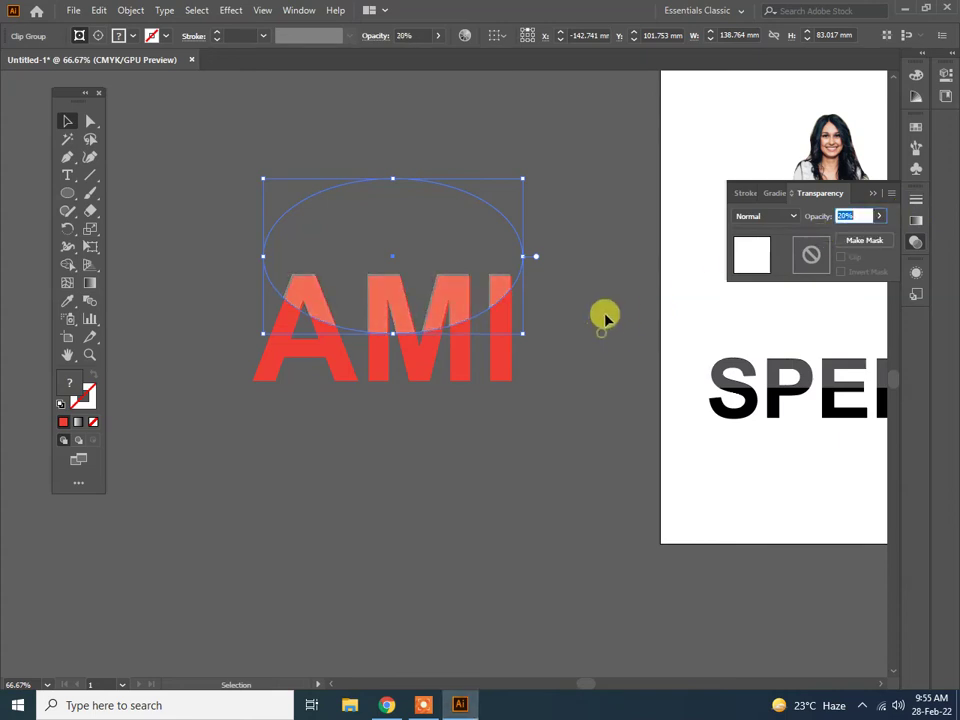
scroll(463, 300, "up", 1)
scroll(463, 300, "up", 2)
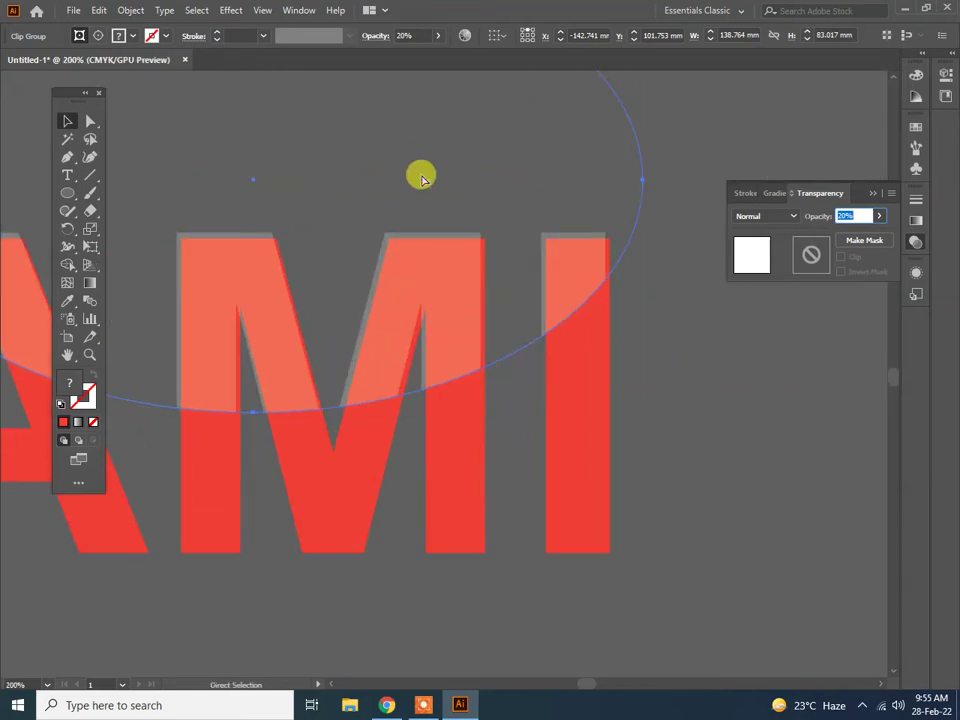
double_click(452, 300)
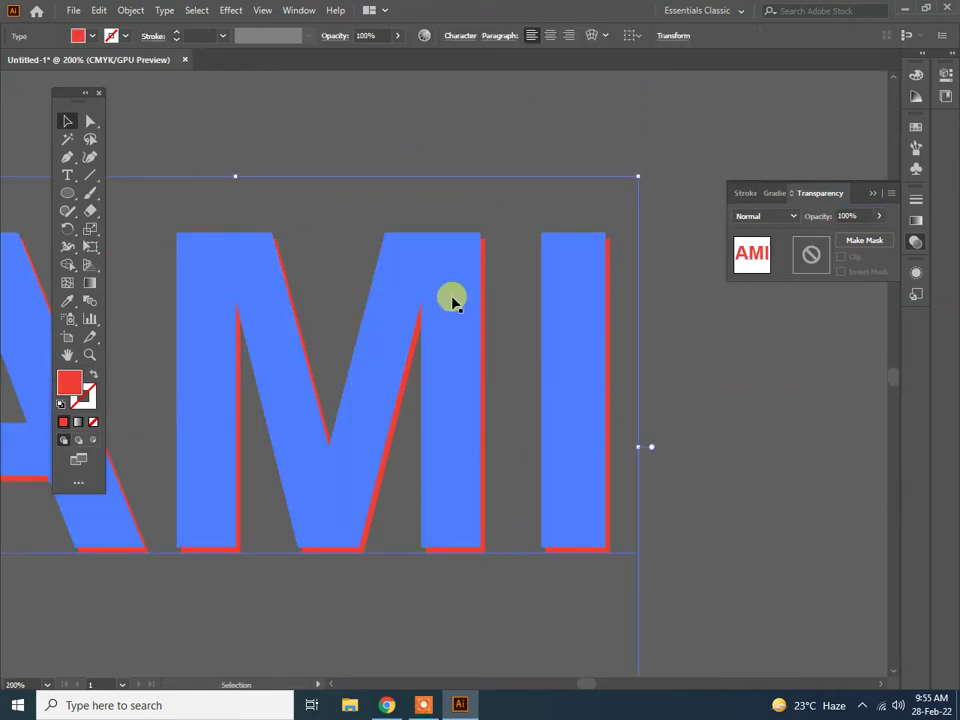
key("Escape")
left_click_drag(434, 256, 447, 266)
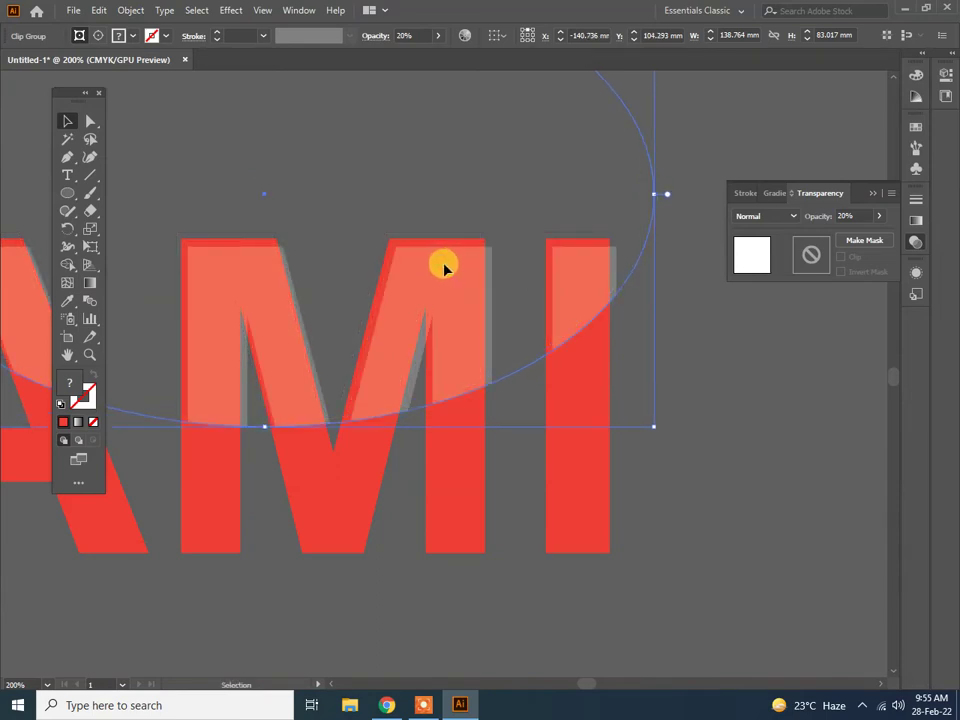
mouse_move(446, 264)
left_mouse_down()
mouse_move(434, 260)
mouse_move(452, 258)
left_mouse_up()
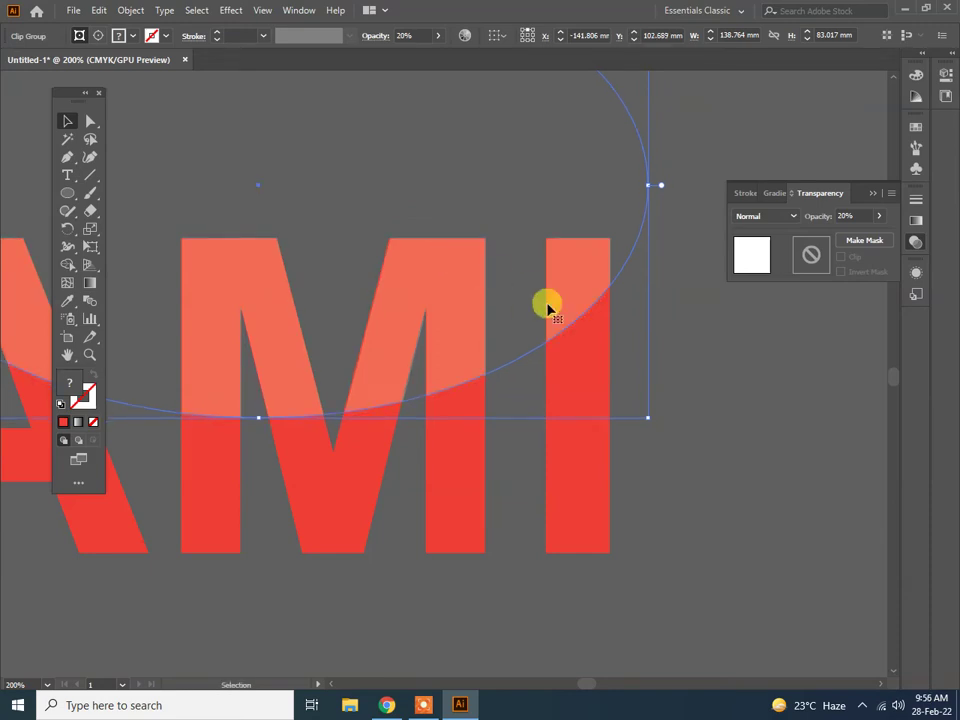
Pan toward the SPEED artboard and marquee-select the AMI text and its ellipse
left_click(682, 352)
scroll(678, 357, "down", 3)
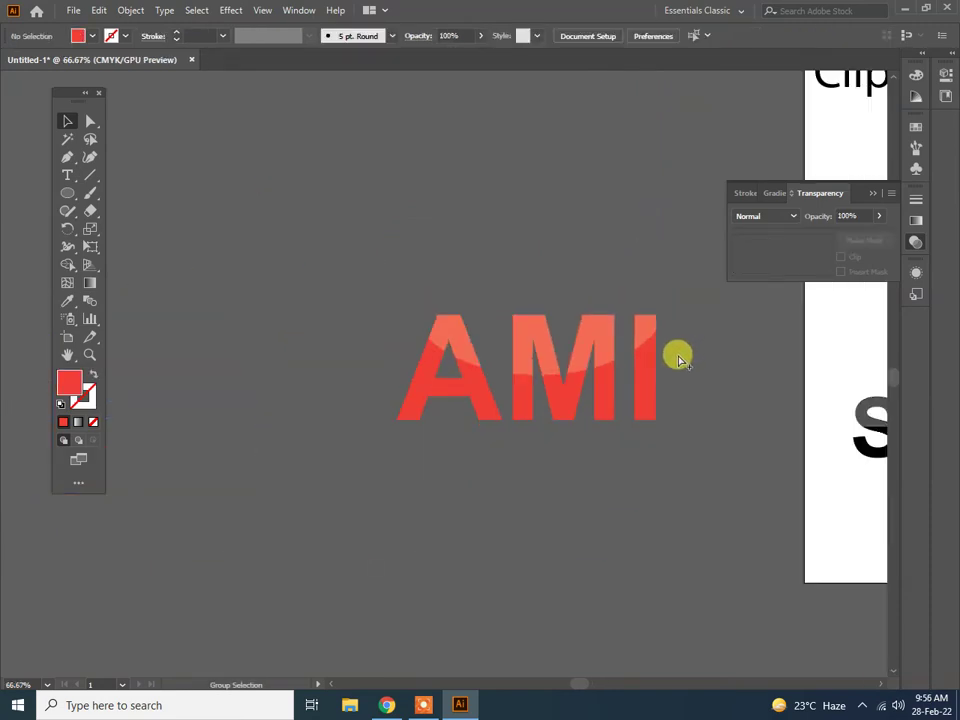
left_click_drag(540, 388, 386, 388)
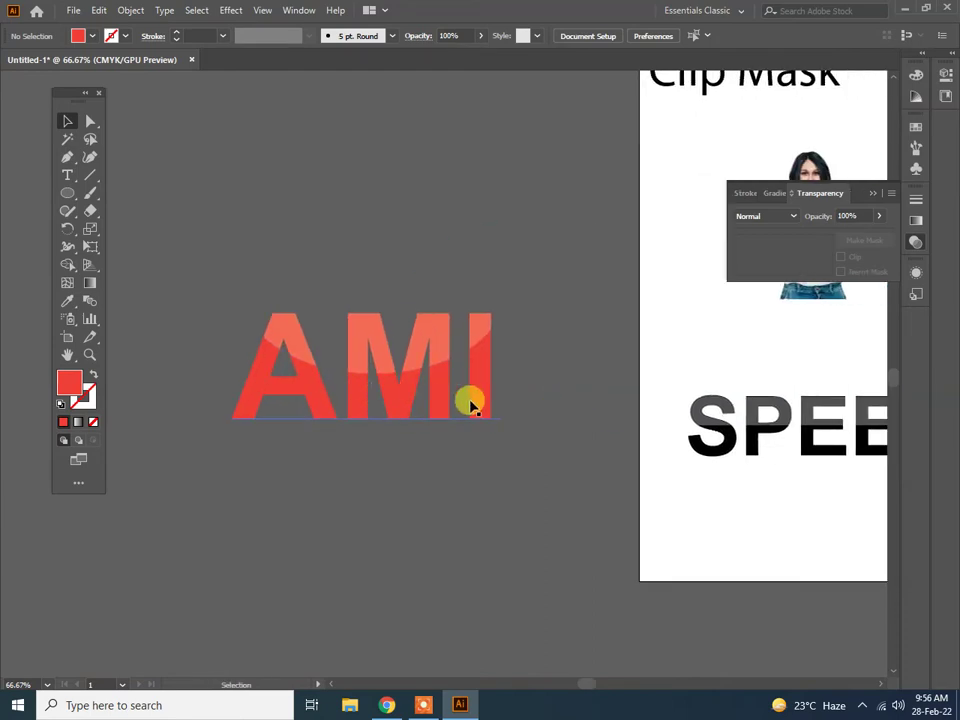
scroll(470, 403, "down", 1)
scroll(490, 405, "up", 1)
scroll(516, 409, "up", 1)
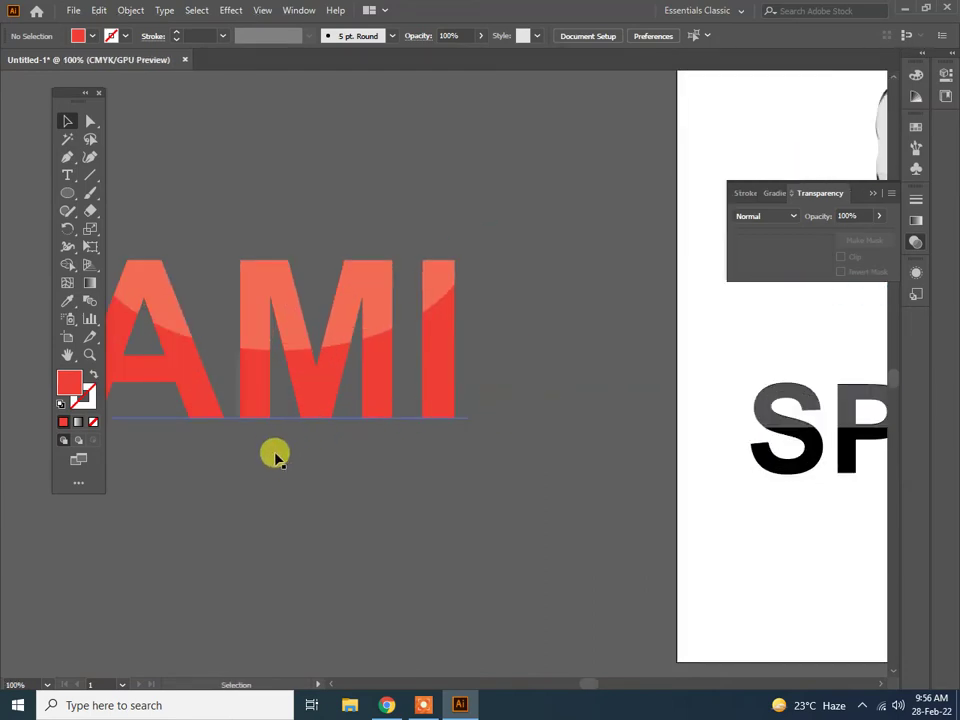
mouse_move(276, 454)
left_mouse_down()
mouse_move(388, 438)
mouse_move(379, 387)
left_mouse_up()
scroll(452, 268, "up", 1)
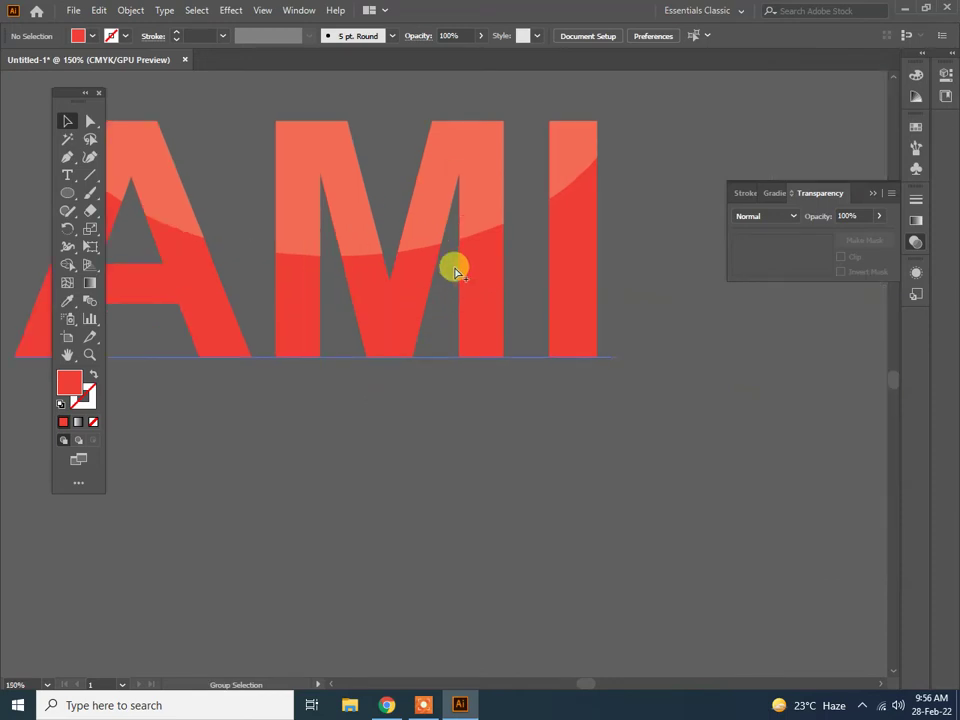
scroll(455, 272, "down", 1)
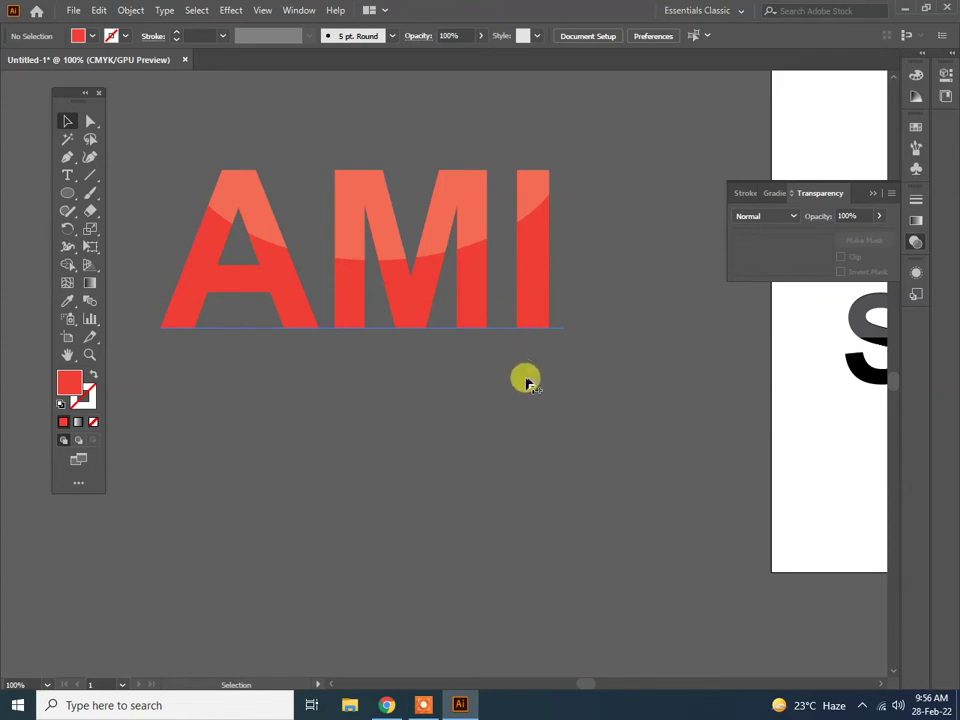
scroll(527, 378, "down", 1)
left_click_drag(545, 355, 478, 400)
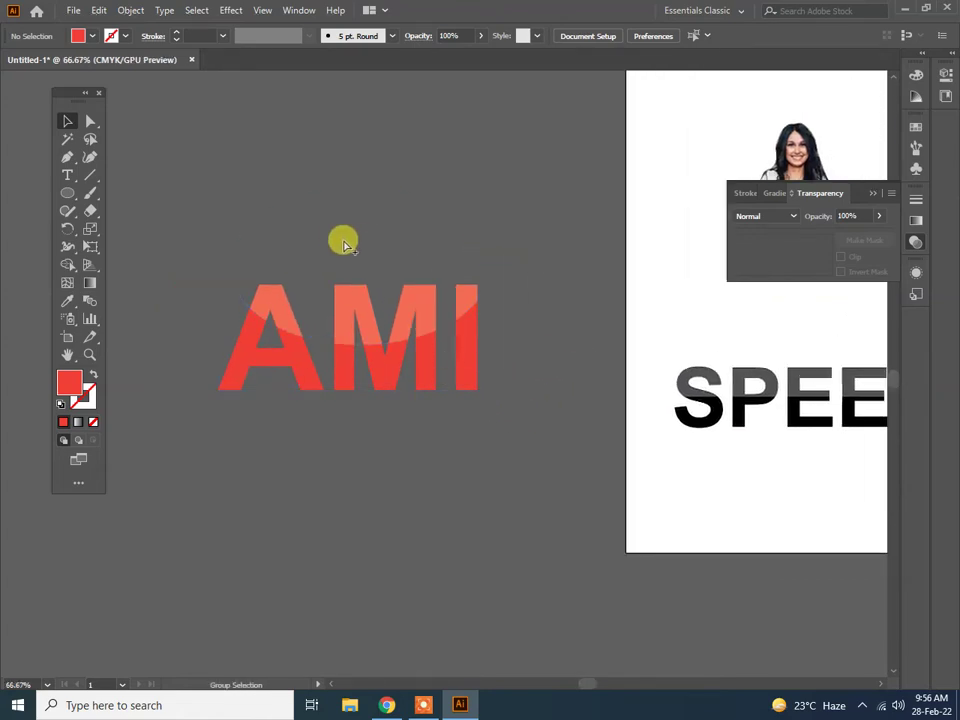
left_click_drag(343, 240, 558, 458)
Delete the AMI text and ellipse and bring the Clip Mask artboard into view
key("Delete")
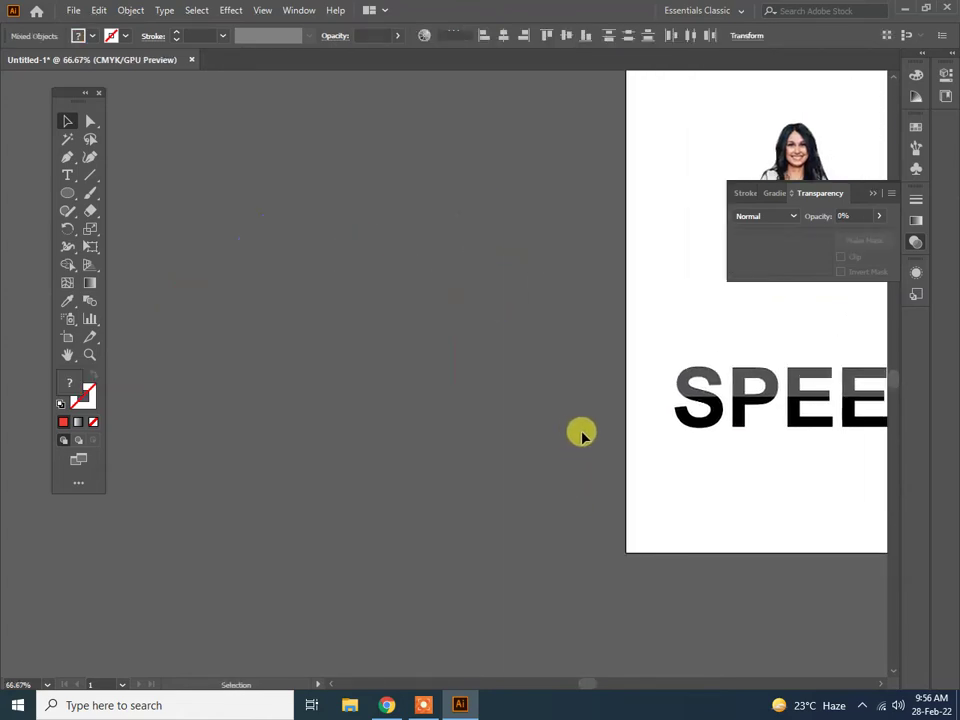
scroll(560, 440, "right", 3)
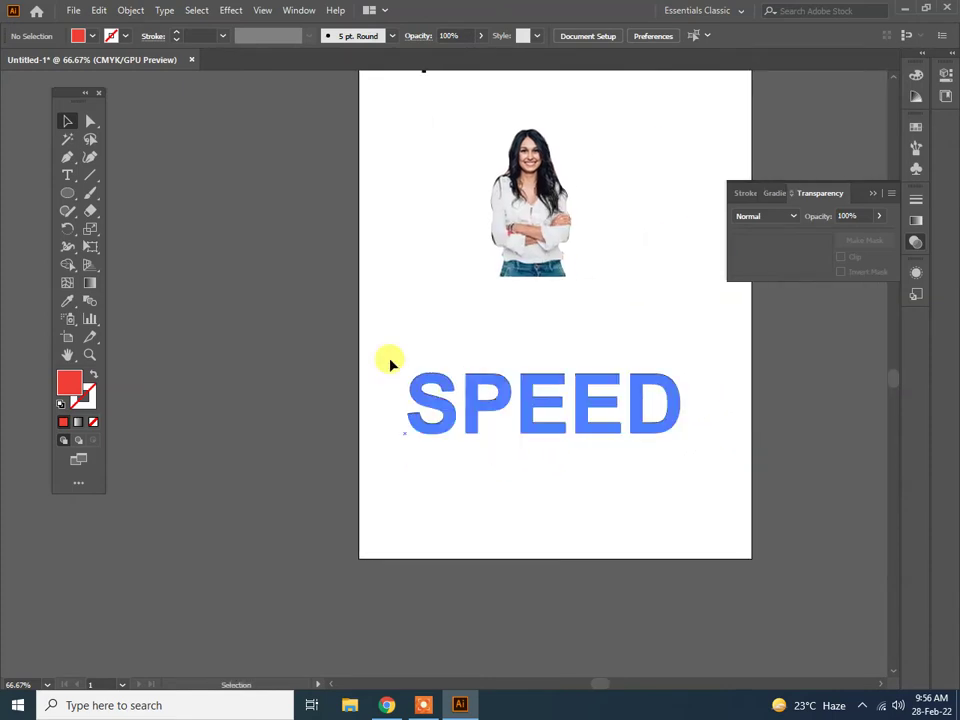
left_click(66, 197)
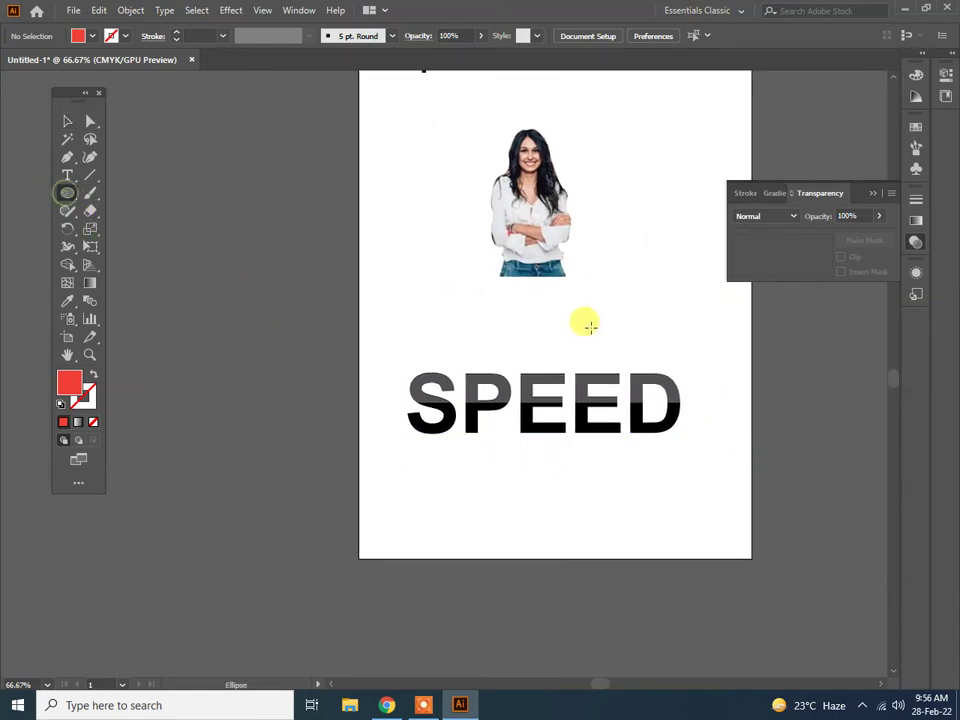
left_click_drag(584, 321, 467, 364)
left_click_drag(369, 369, 345, 315)
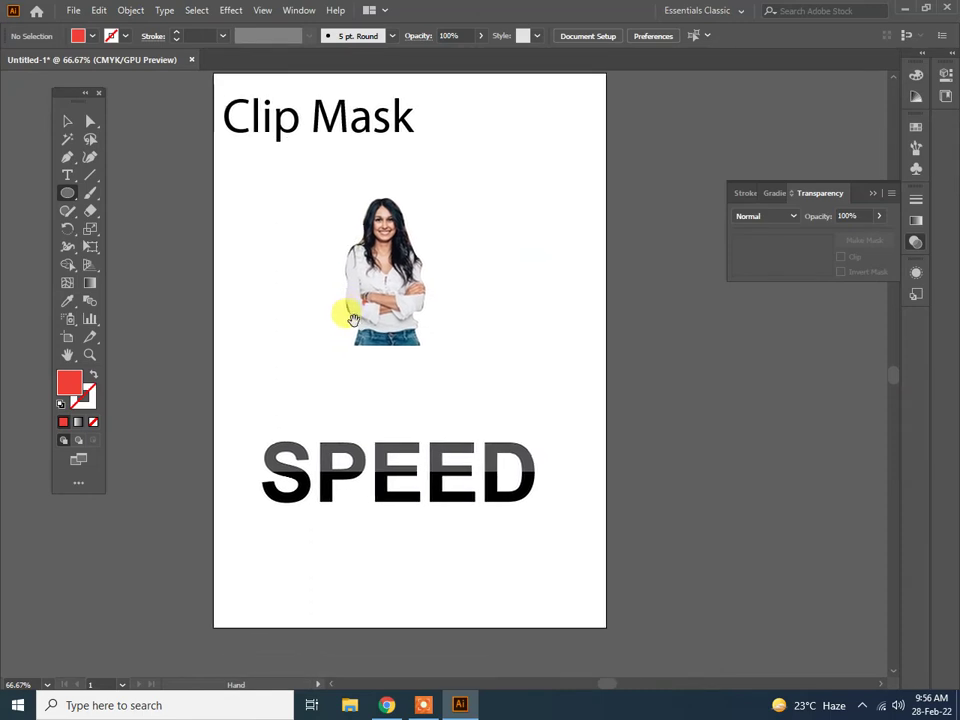
Remove the photo and SPEED text from the artboard
left_click(68, 121)
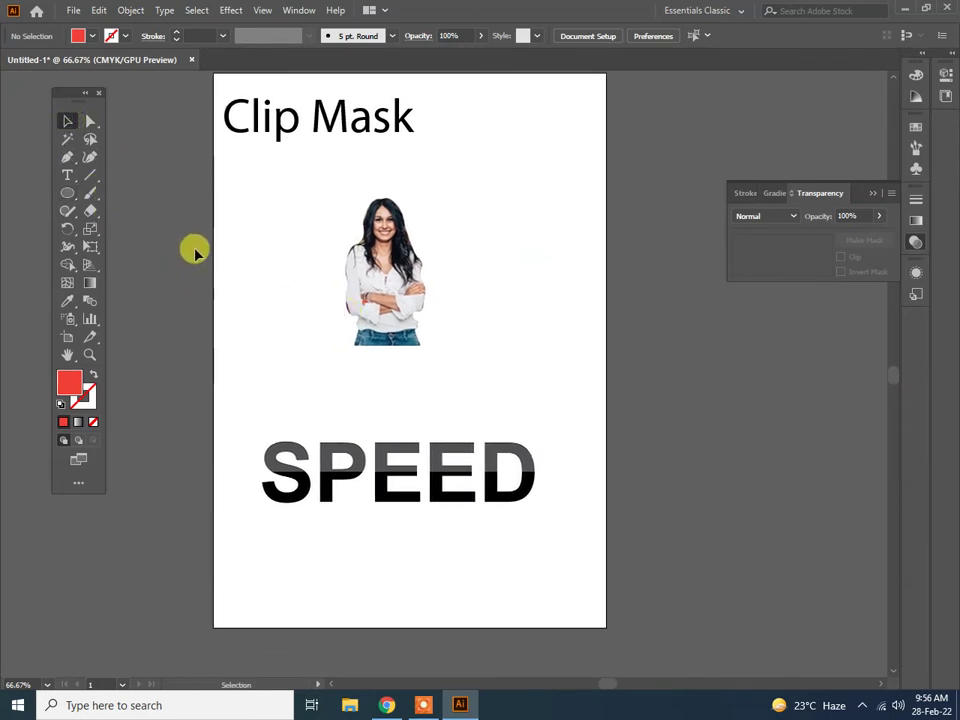
left_click_drag(195, 251, 579, 628)
key("ctrl+7")
left_click(360, 302)
right_click(312, 300)
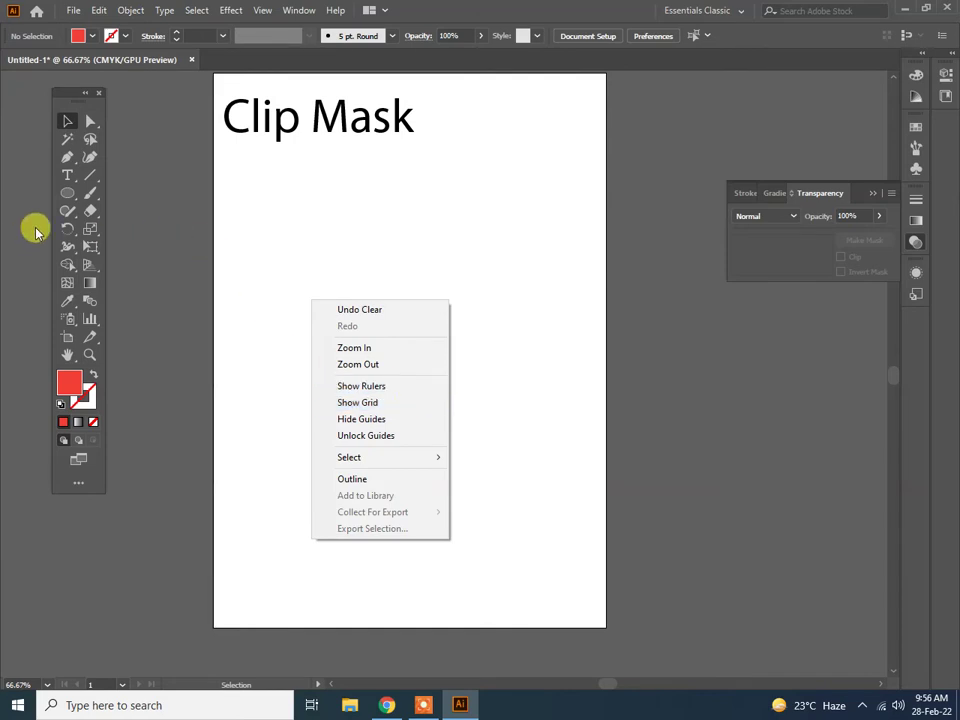
Draw a large circle plus a smaller overlapping one up-left, and move both down
left_click(68, 193)
left_click_drag(367, 275, 429, 375)
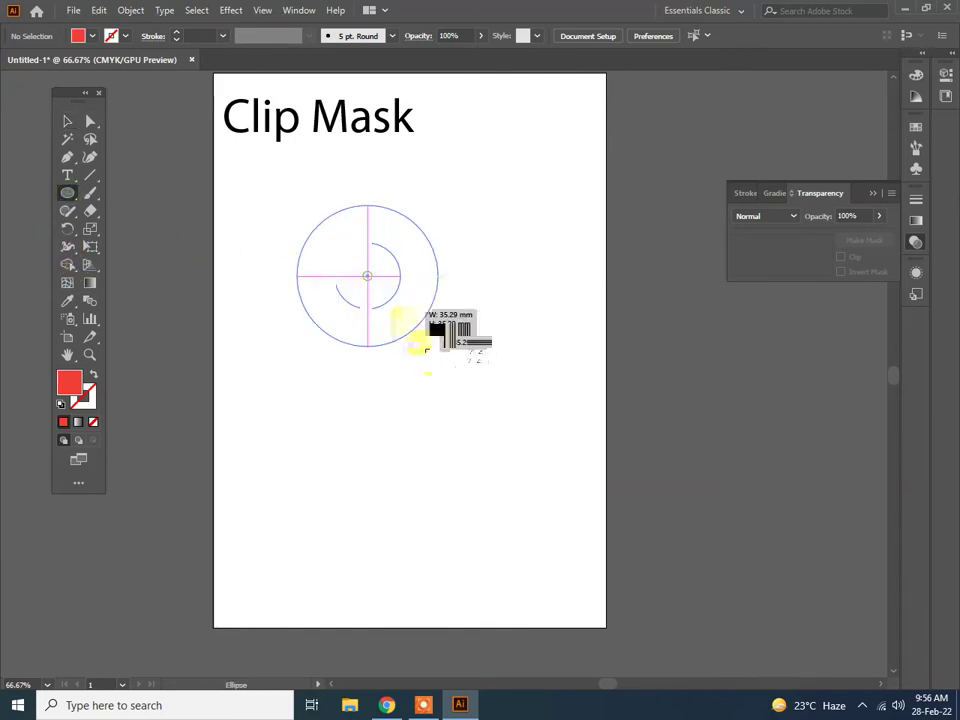
mouse_move(337, 237)
left_mouse_down()
mouse_move(393, 319)
mouse_move(410, 312)
left_mouse_up()
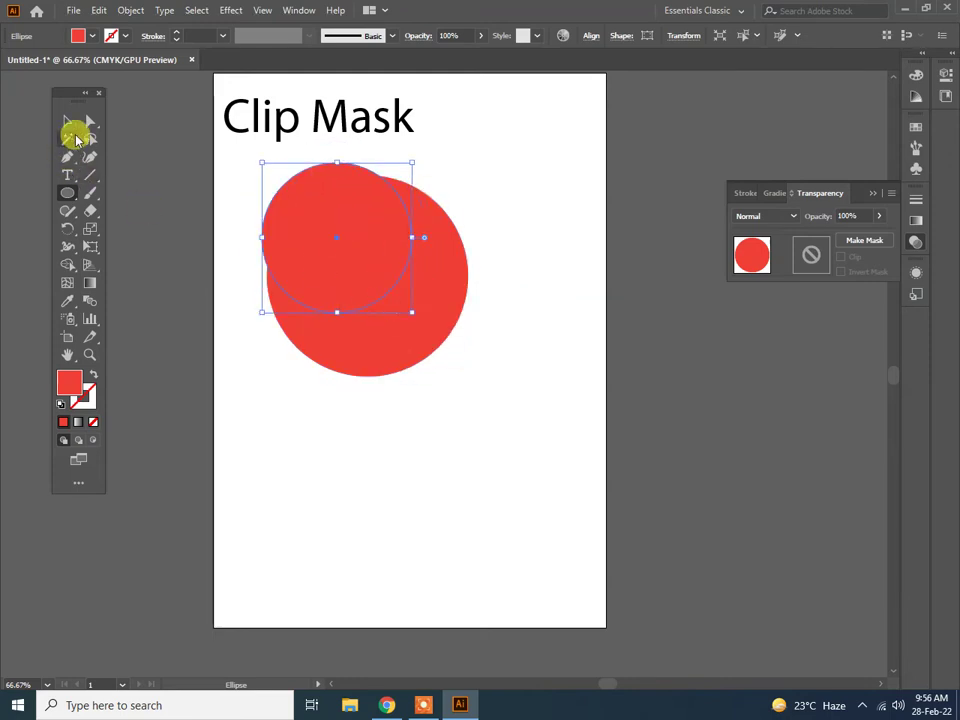
left_click(67, 121)
left_click_drag(303, 263, 417, 340)
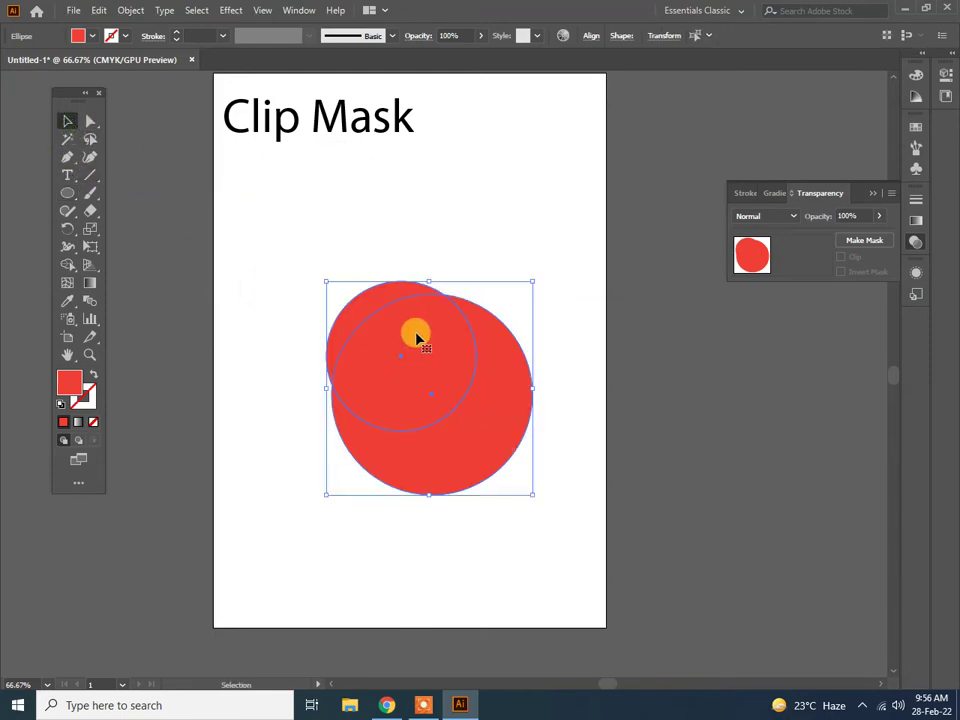
right_click(418, 343)
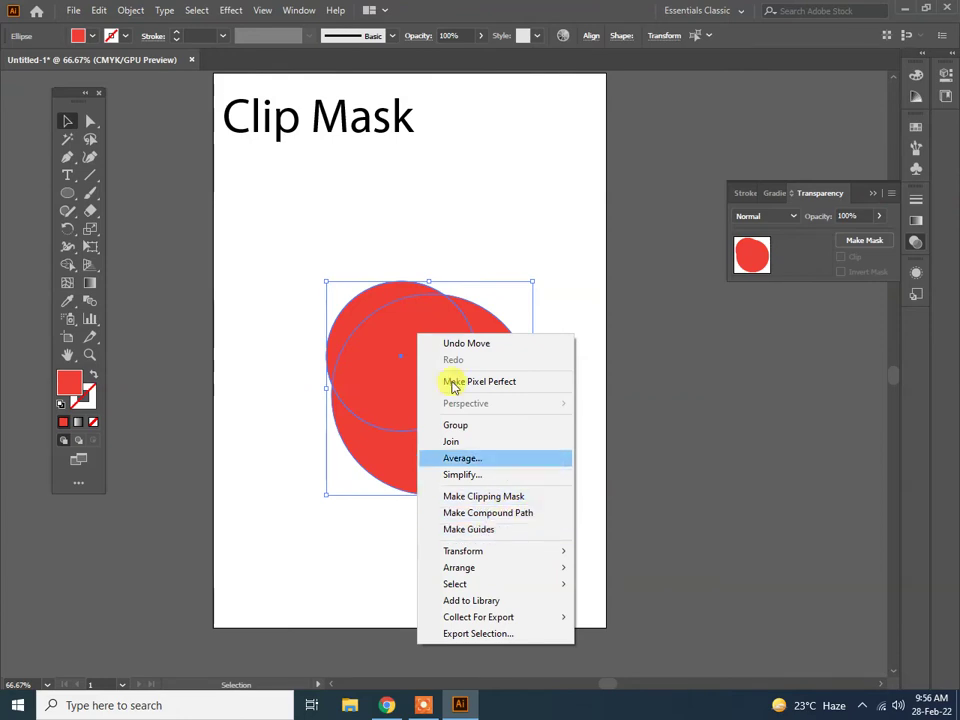
Replace the Clip Mask heading text with 'Make Compound path'
left_click(320, 115)
double_click(293, 118)
triple_click(293, 118)
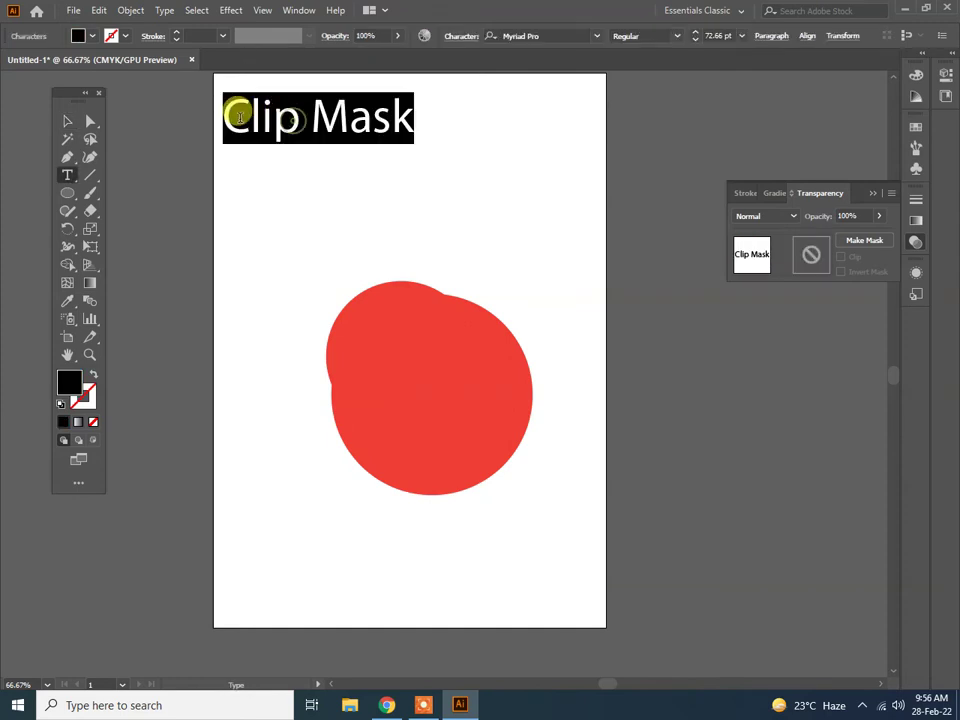
type("Make Compound")
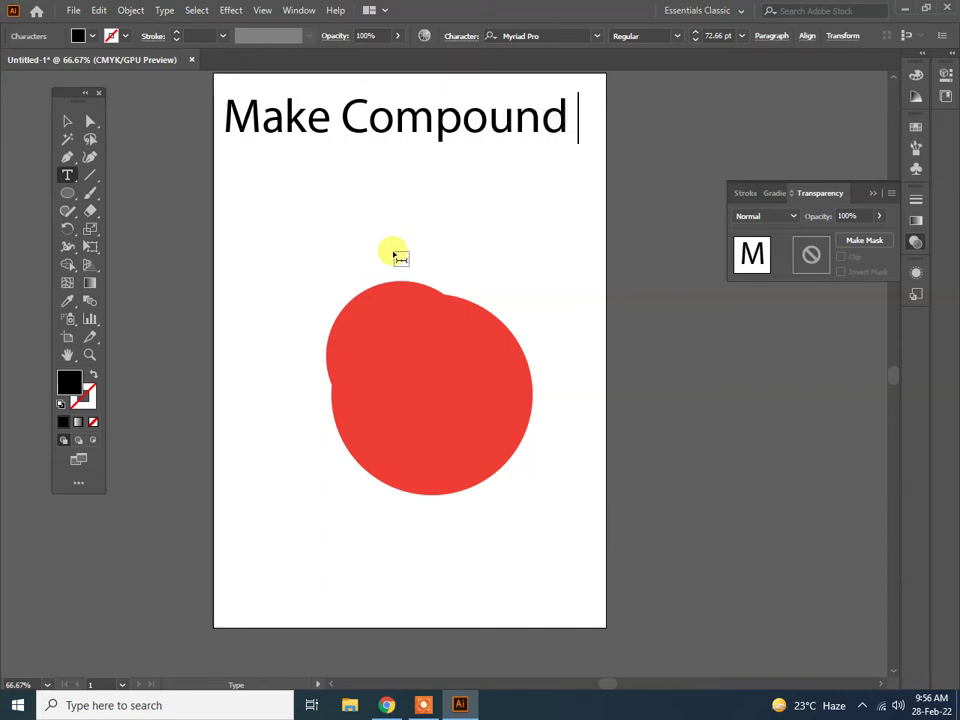
type("th")
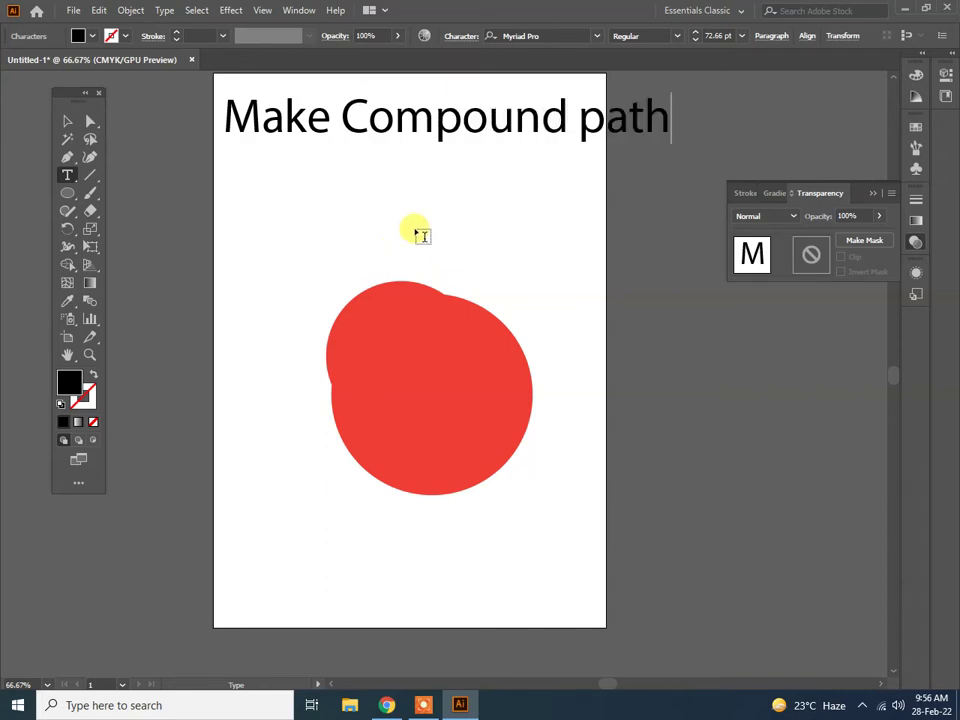
Move and resize the heading so it fits within the artboard width
left_click(62, 122)
left_click_drag(398, 118, 343, 120)
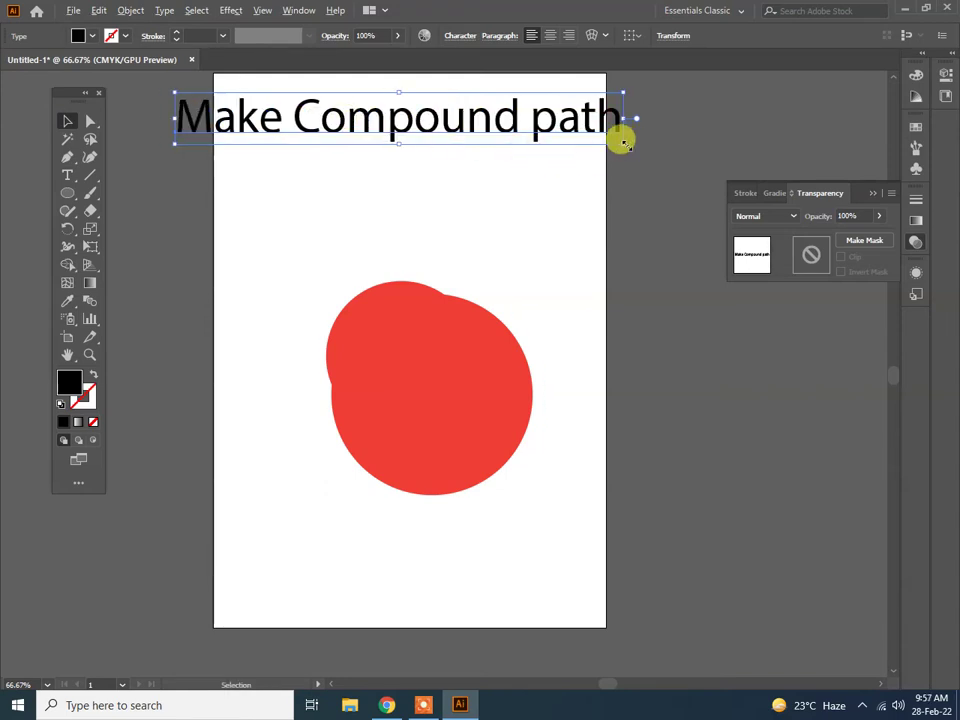
mouse_move(613, 142)
left_mouse_down()
mouse_move(598, 128)
mouse_move(594, 141)
mouse_move(492, 122)
mouse_move(514, 118)
left_mouse_up()
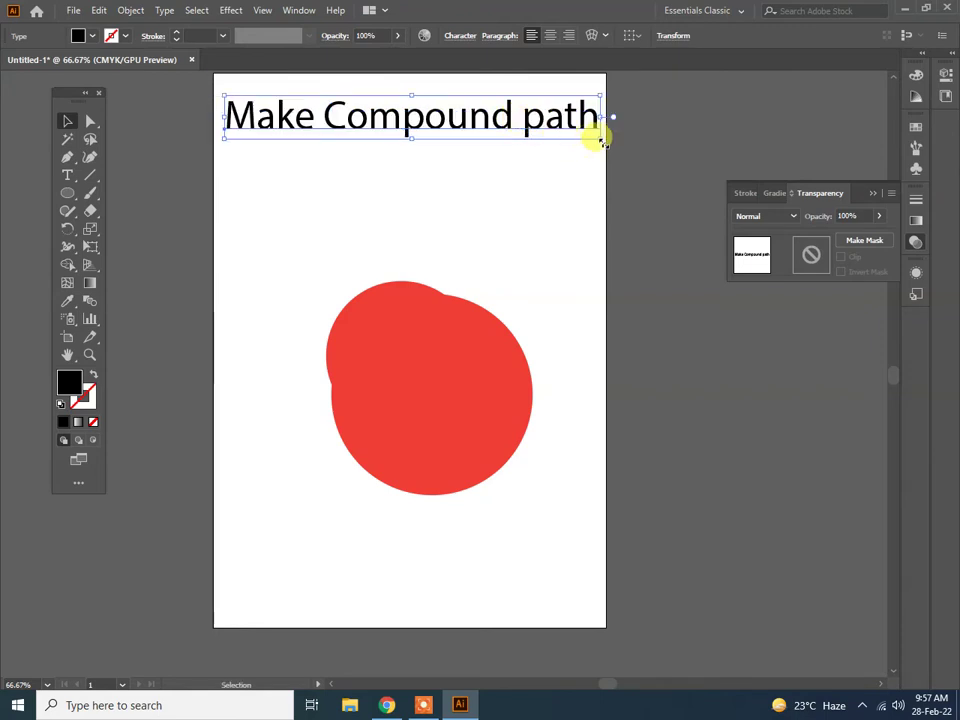
left_click_drag(600, 140, 583, 139)
left_click(561, 165)
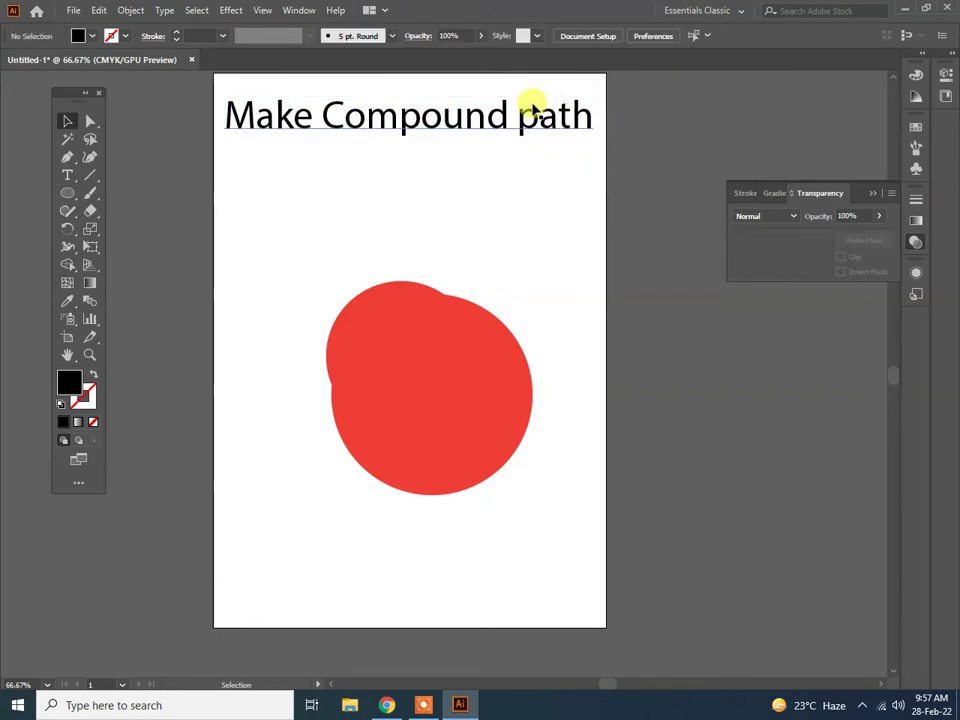
Reposition the two circles and fill the larger one yellow
scroll(537, 118, "up", 2)
mouse_move(469, 223)
left_mouse_down()
mouse_move(506, 227)
mouse_move(504, 235)
left_mouse_up()
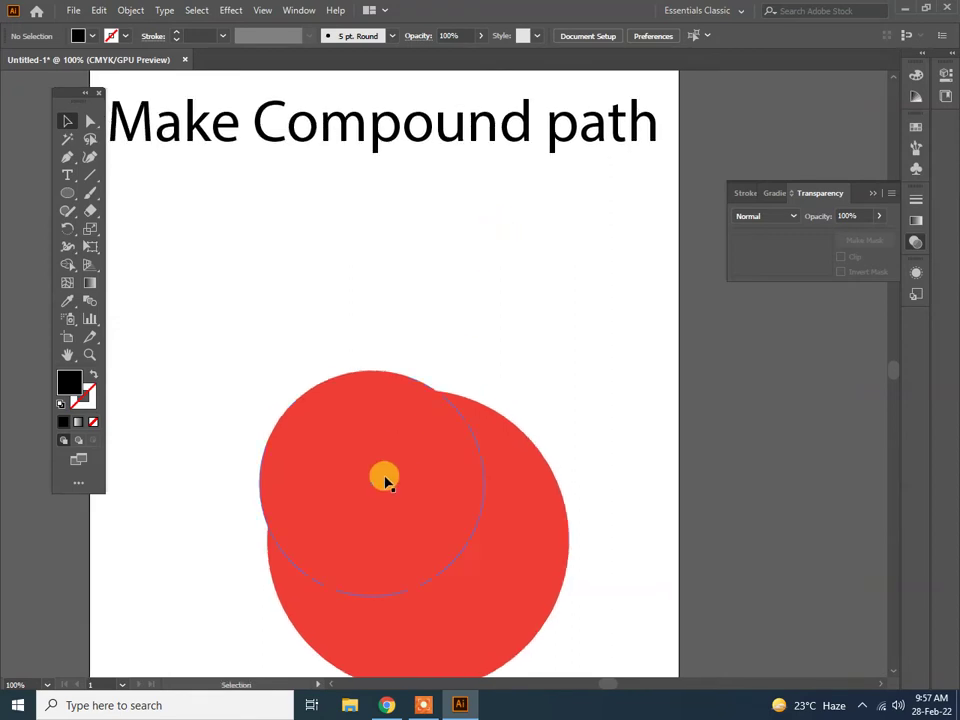
left_click_drag(386, 480, 377, 392)
mouse_move(480, 549)
left_mouse_down()
mouse_move(475, 440)
mouse_move(504, 449)
left_mouse_up()
left_click(93, 37)
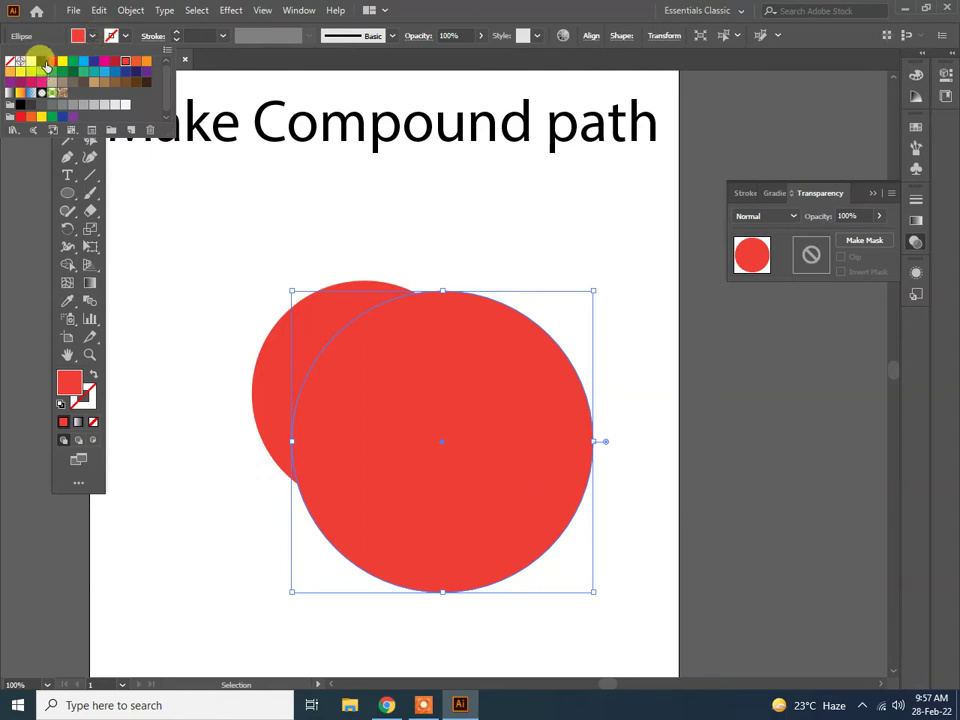
left_click(62, 61)
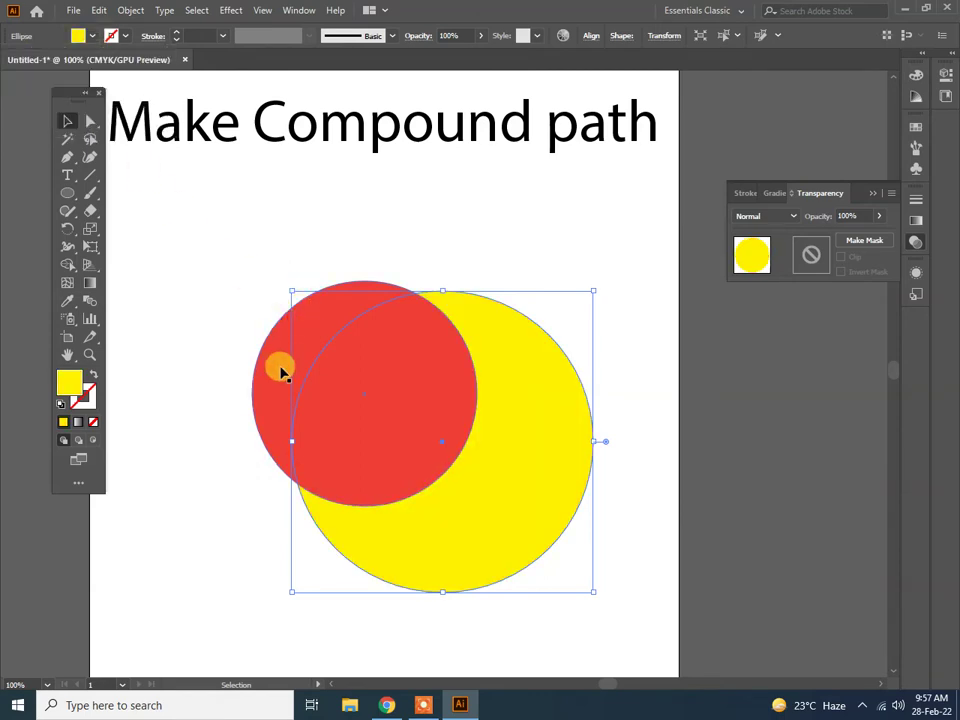
Centre the red circle on the yellow one and enlarge it inside
mouse_move(283, 373)
left_mouse_down()
mouse_move(385, 420)
mouse_move(386, 406)
left_mouse_up()
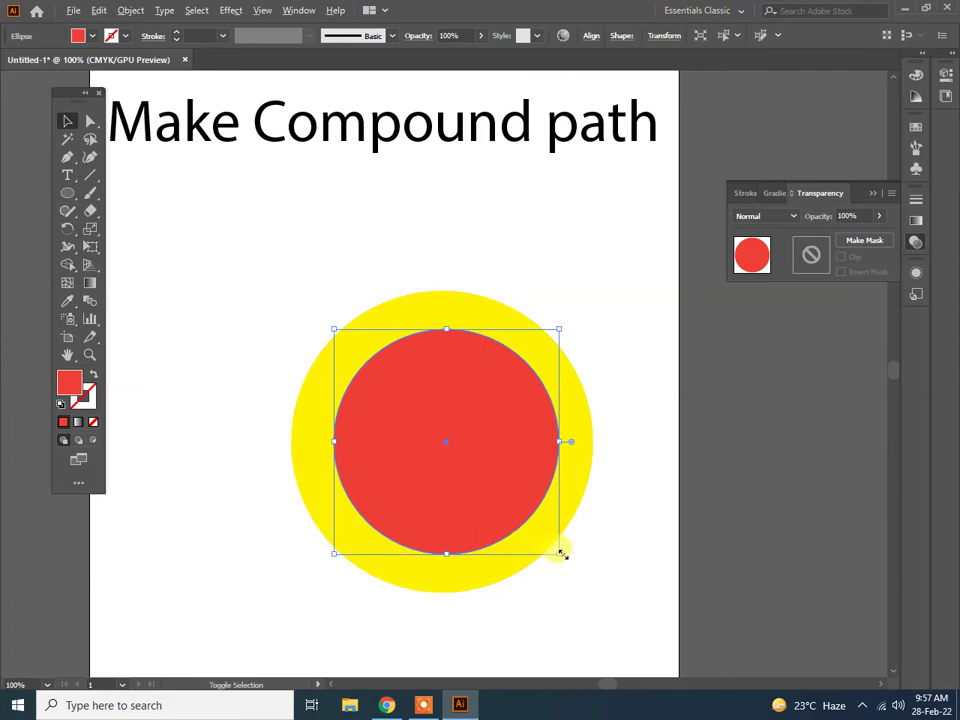
left_click_drag(561, 553, 573, 566)
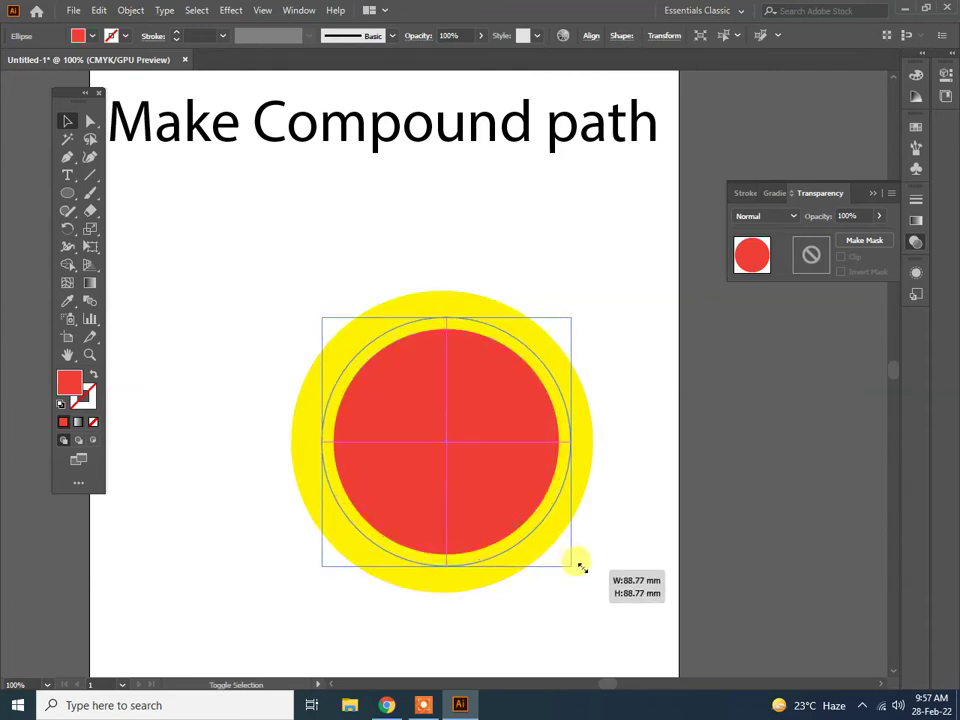
left_click_drag(573, 566, 572, 567)
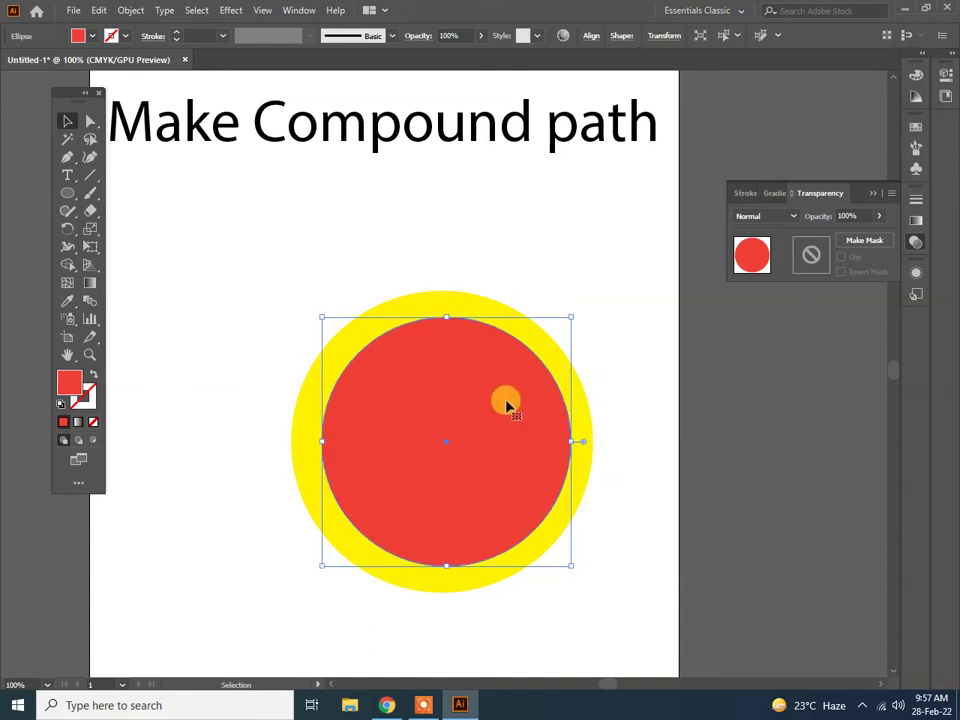
left_click(514, 566, "shift")
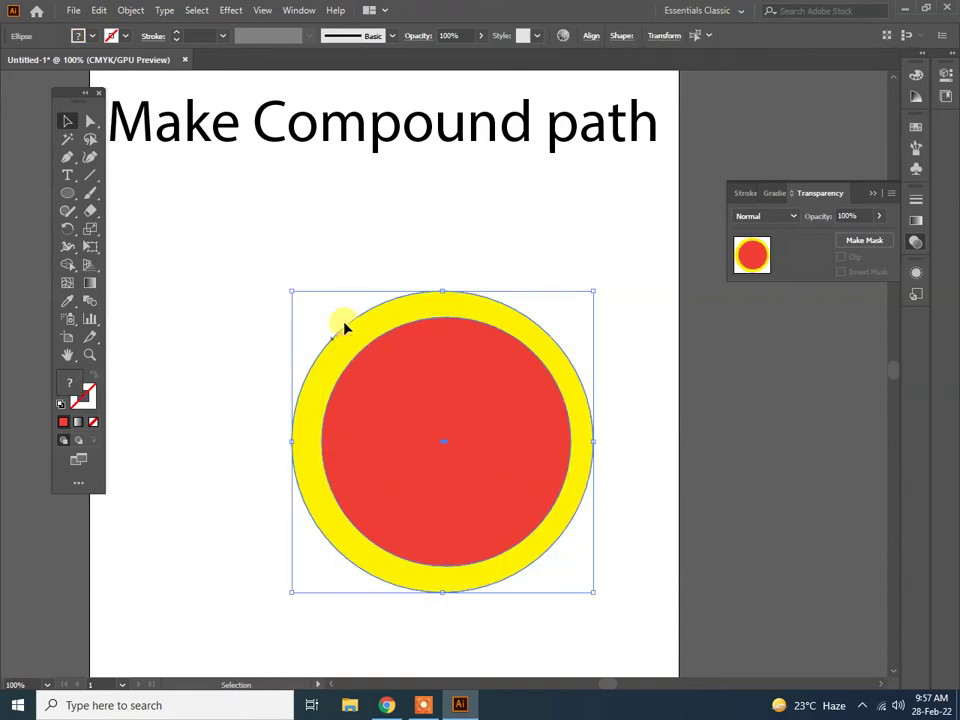
Align the two circles to each other's horizontal and vertical centres
left_click(590, 35)
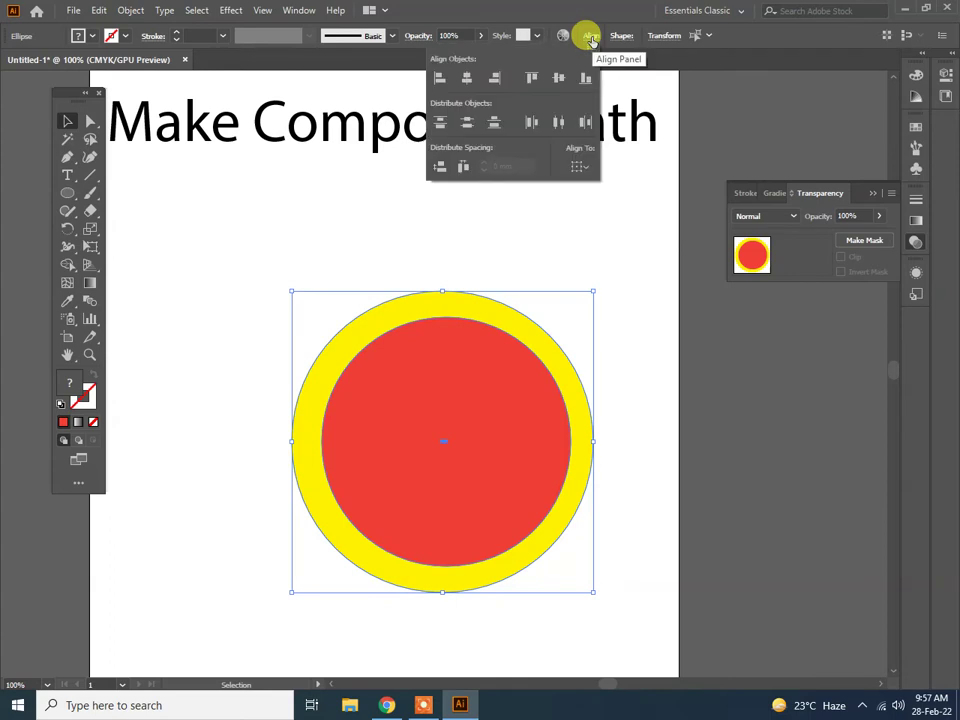
left_click(466, 78)
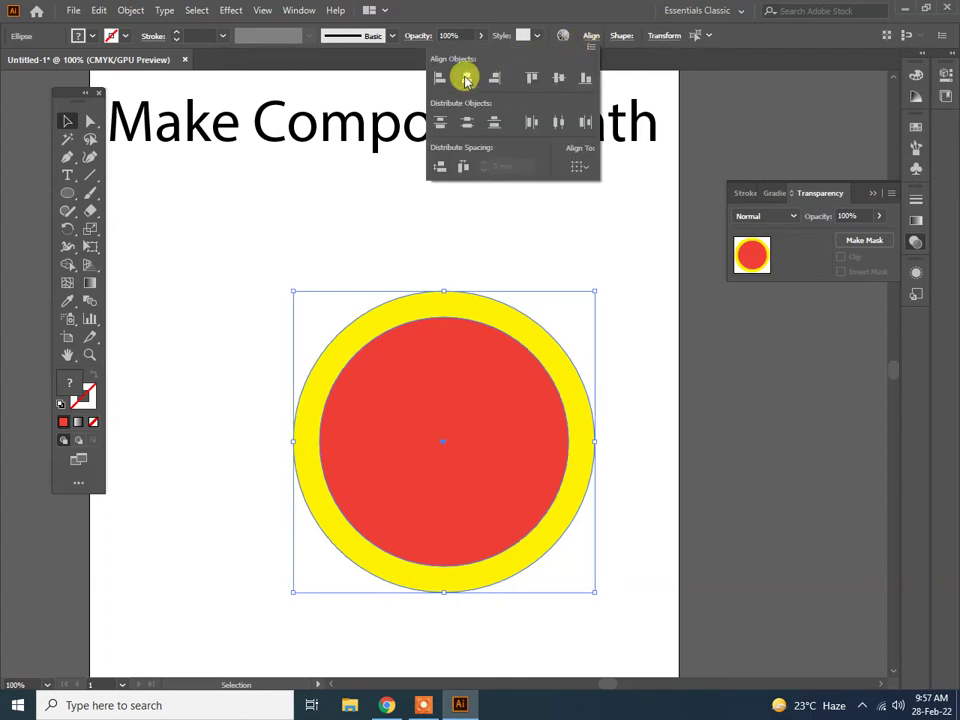
left_click(561, 79)
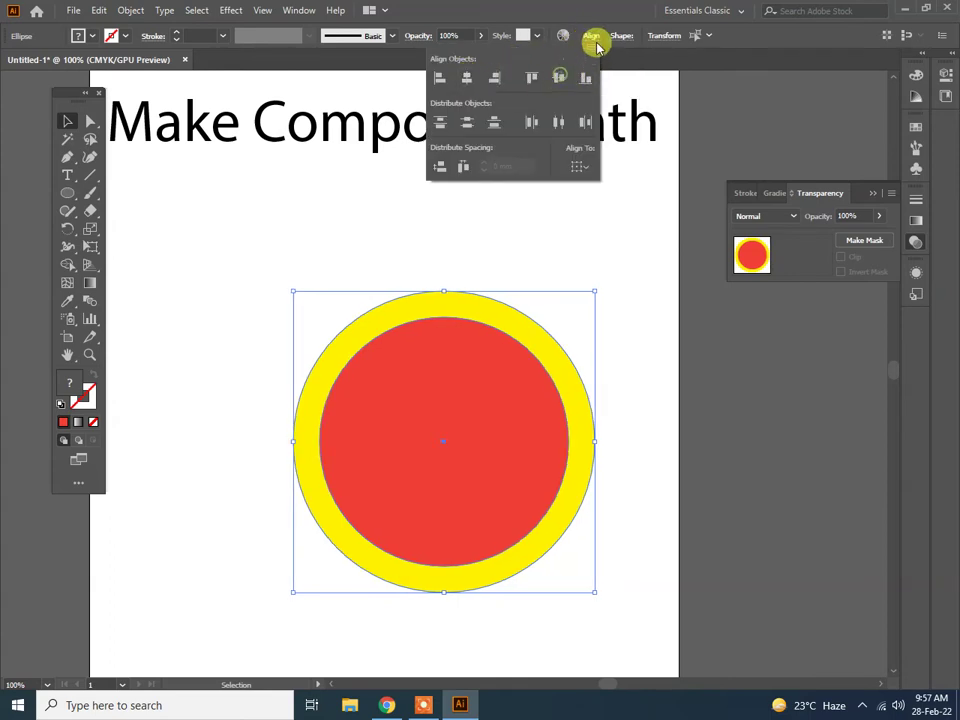
left_click(579, 6)
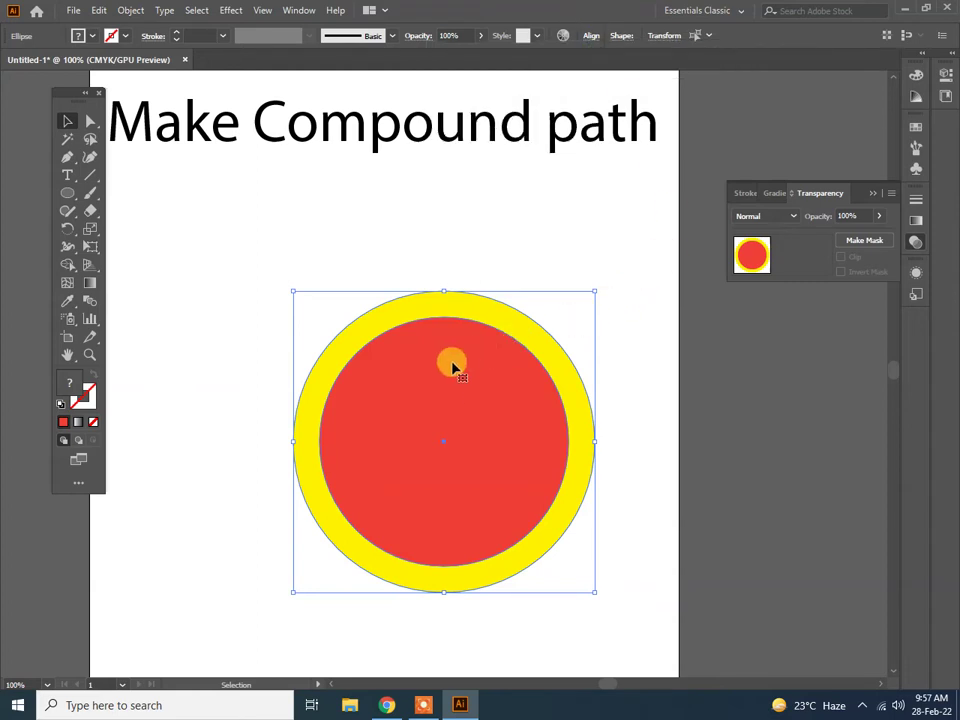
Select both circles together and bring up their context menu
left_click(469, 258)
left_click(481, 318)
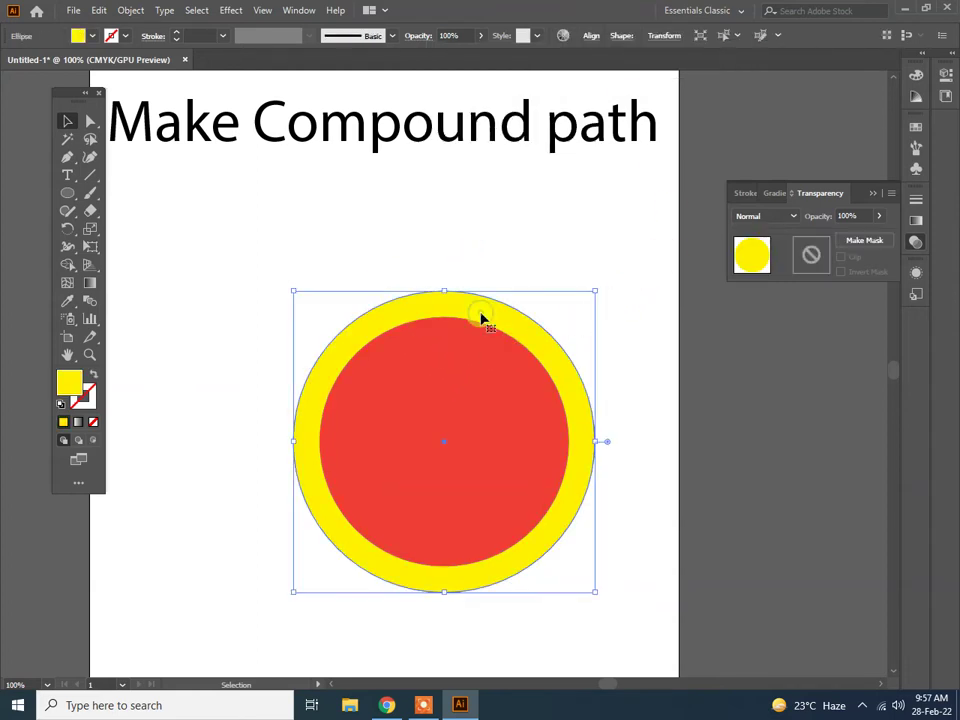
left_click(411, 452)
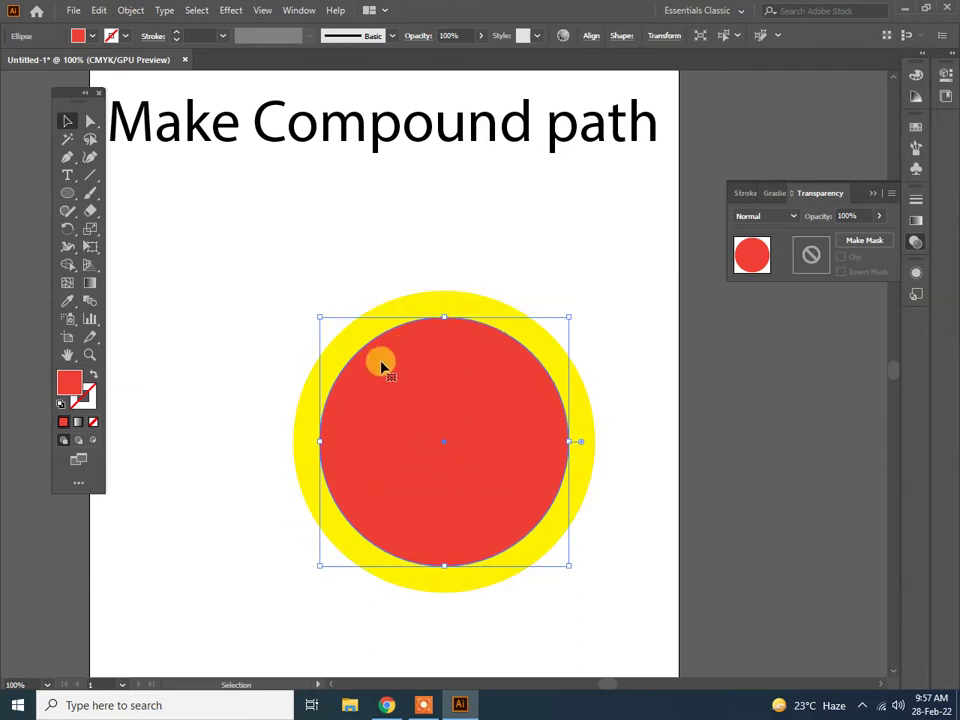
mouse_move(362, 223)
left_mouse_down()
mouse_move(559, 553)
mouse_move(478, 515)
left_mouse_up()
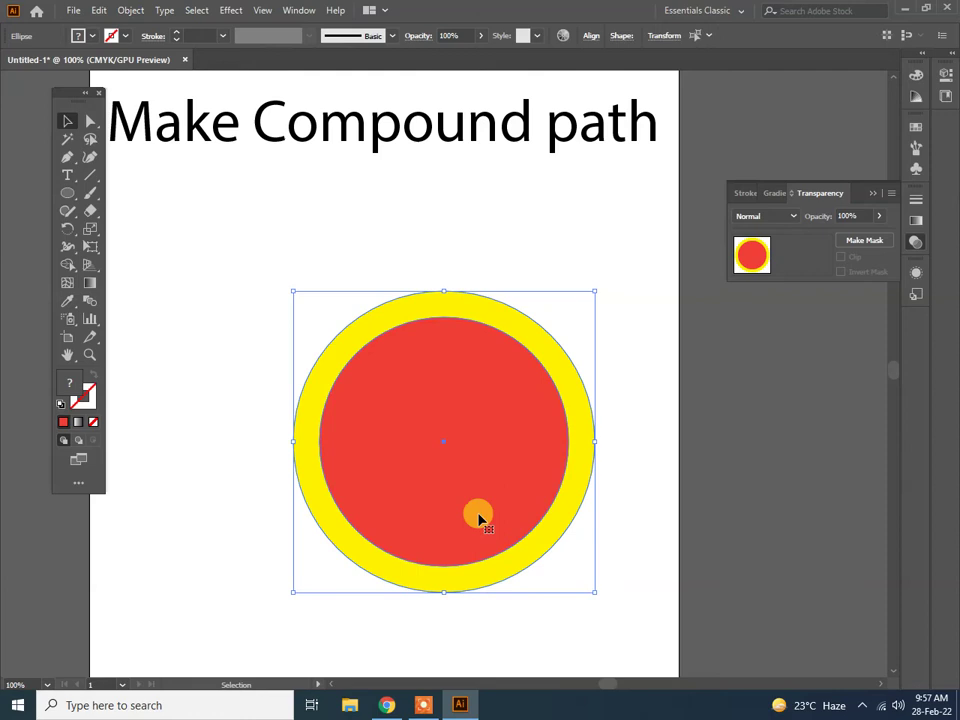
right_click(430, 366)
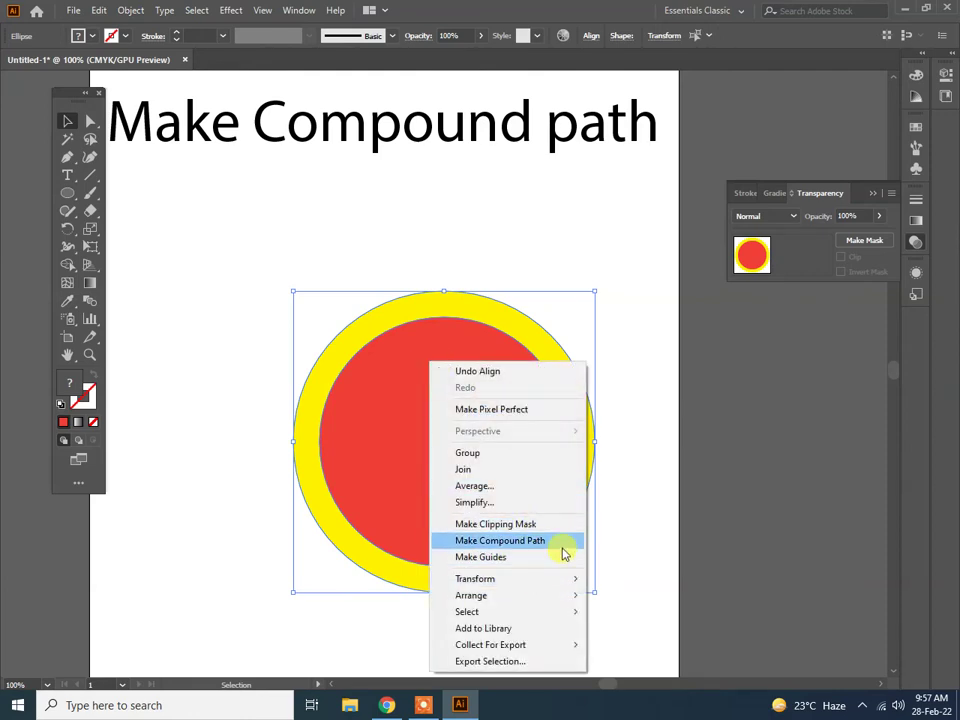
left_click(375, 240)
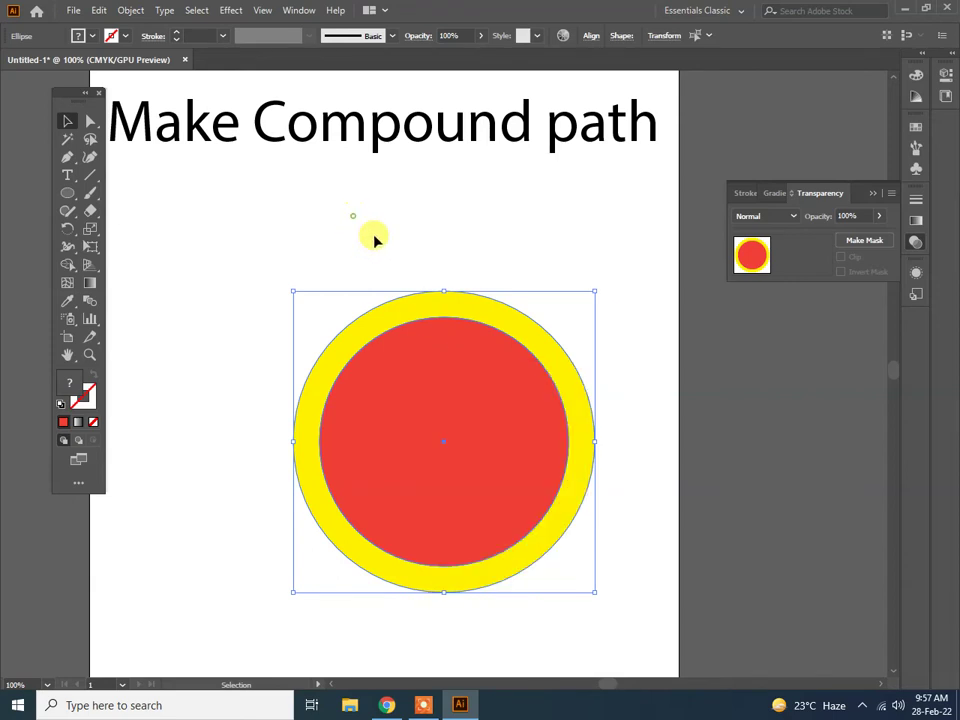
left_click(375, 240)
scroll(430, 260, "down", 1)
scroll(424, 247, "down", 1)
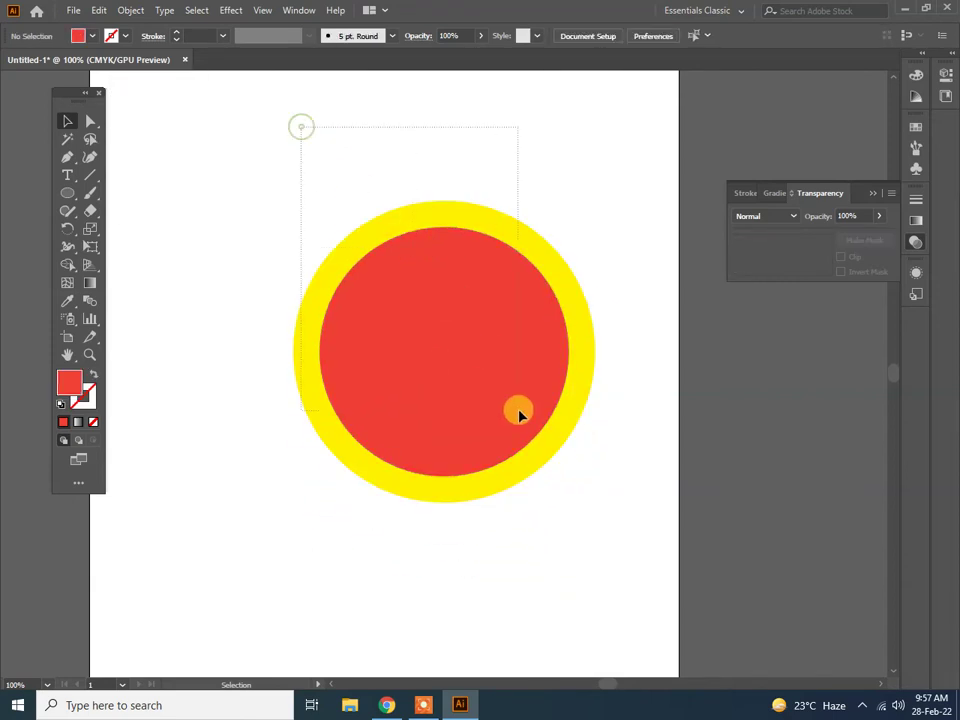
left_click_drag(519, 415, 520, 416)
right_click(450, 251)
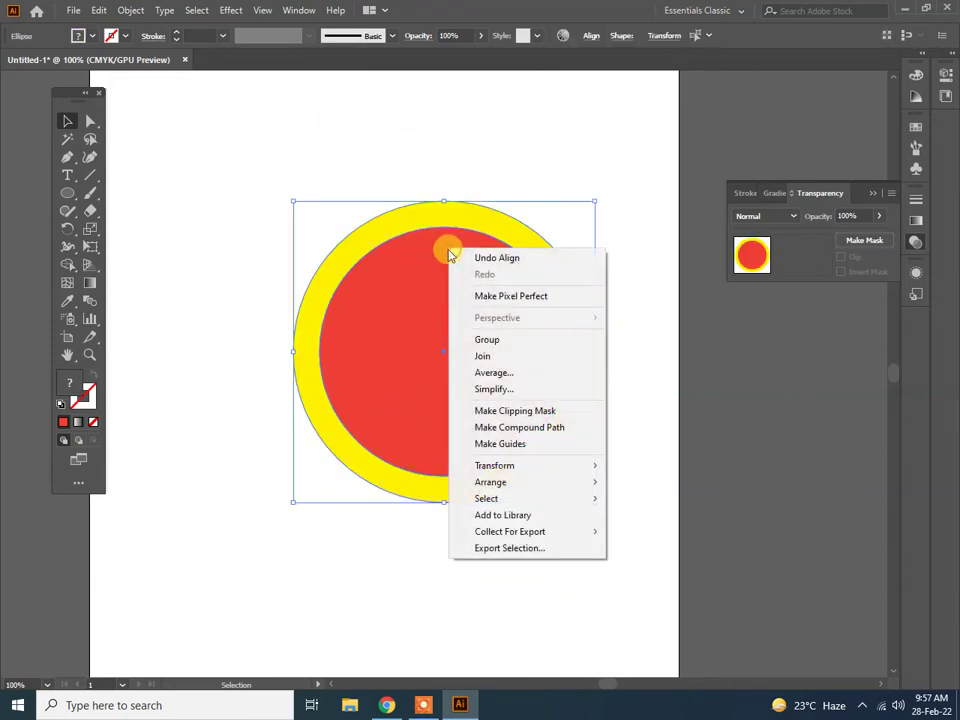
Combine the circles into a compound-path ring and move it up-left
left_click(579, 432)
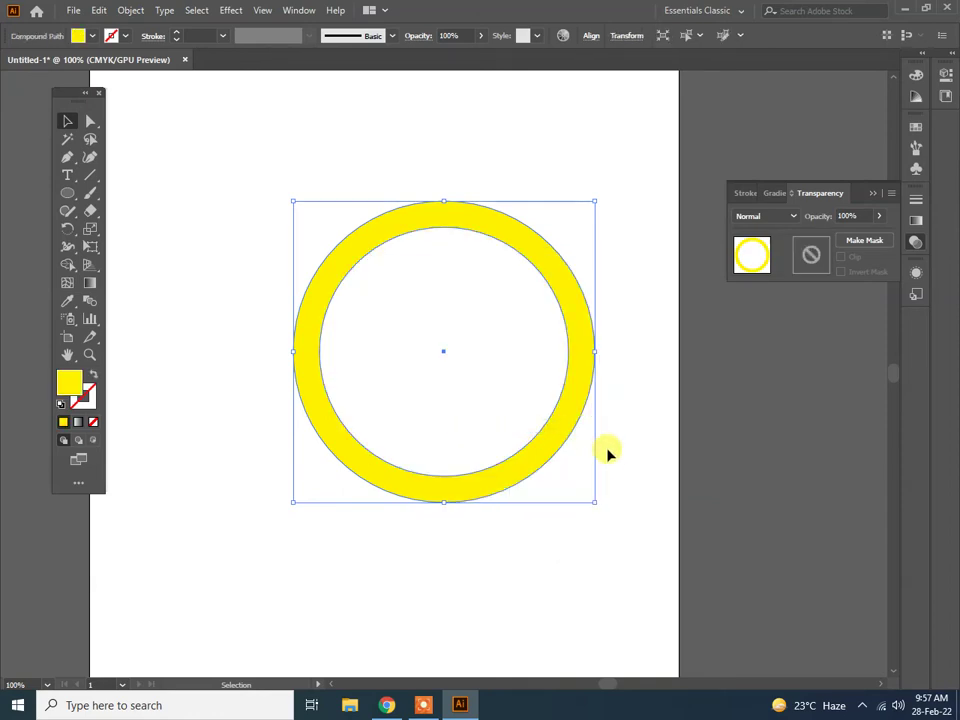
left_click(628, 466)
left_click_drag(579, 405, 527, 372)
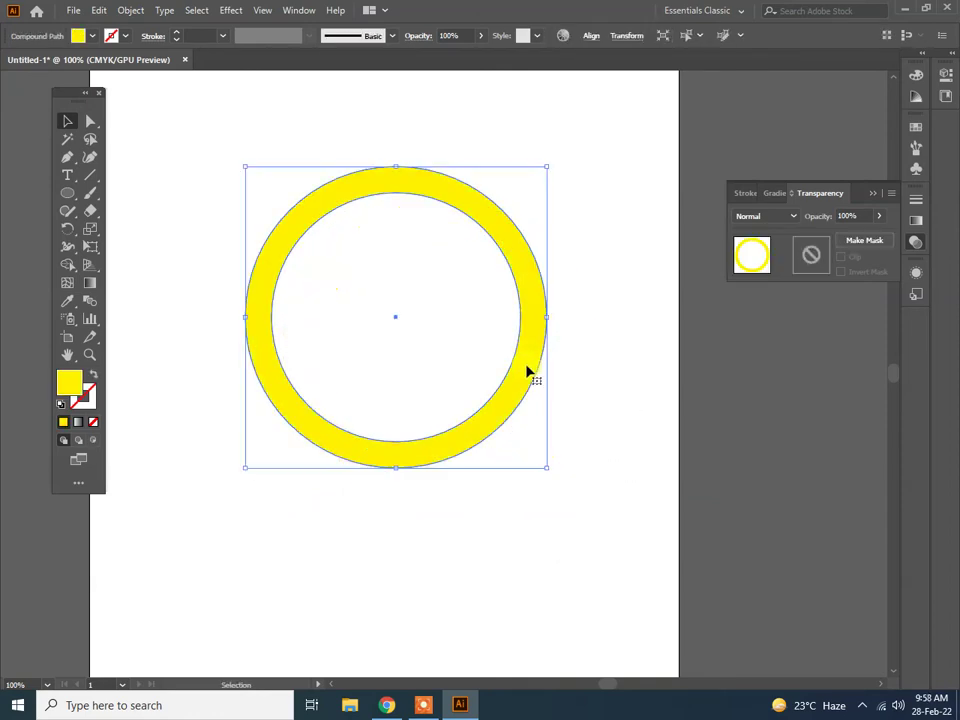
Release the compound path into two separate circles and select the inner one
right_click(459, 201)
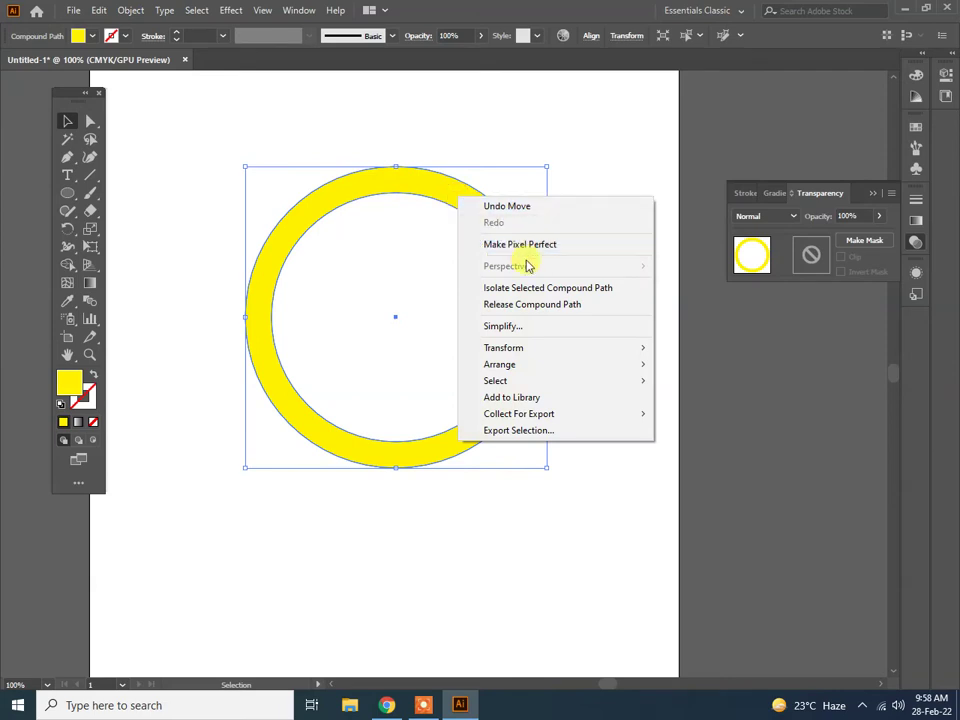
left_click(591, 314)
left_click(589, 323)
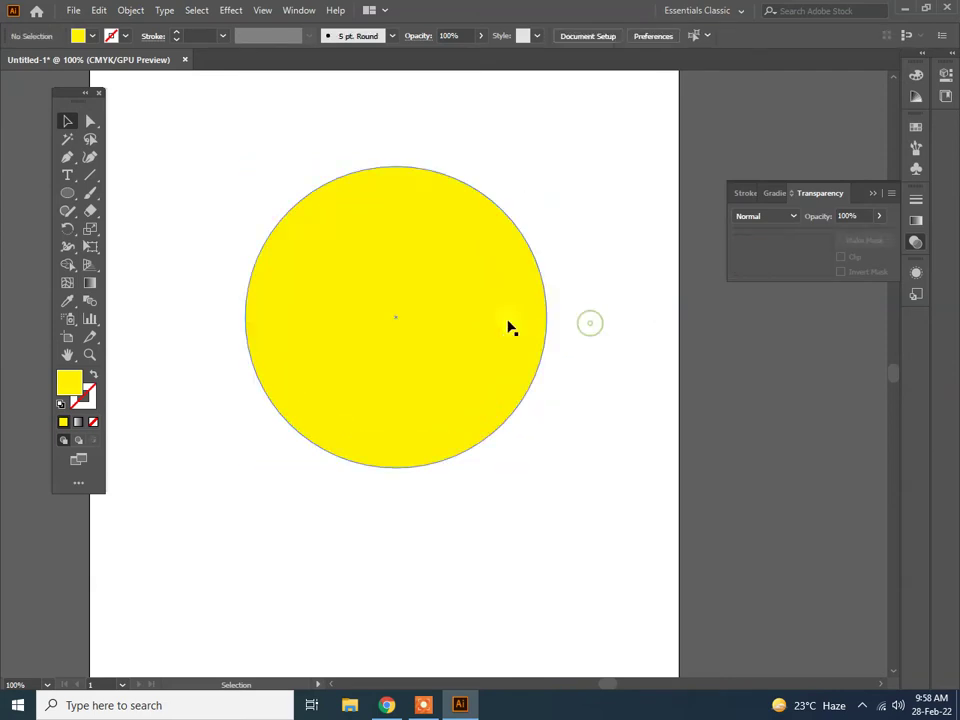
left_click(461, 403)
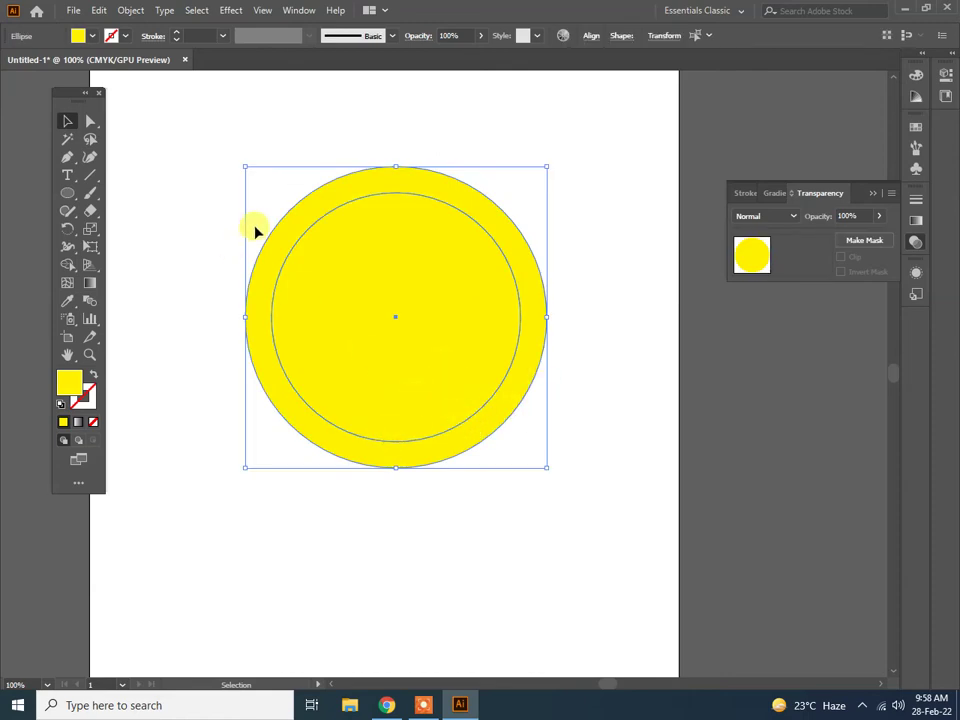
left_click(287, 216)
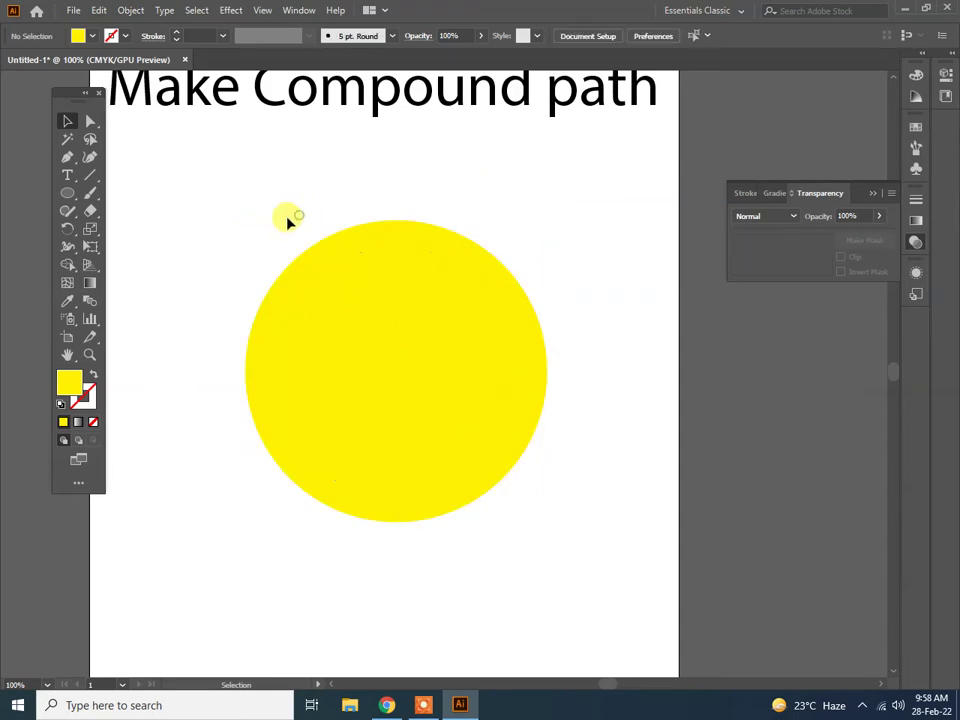
left_click(392, 364)
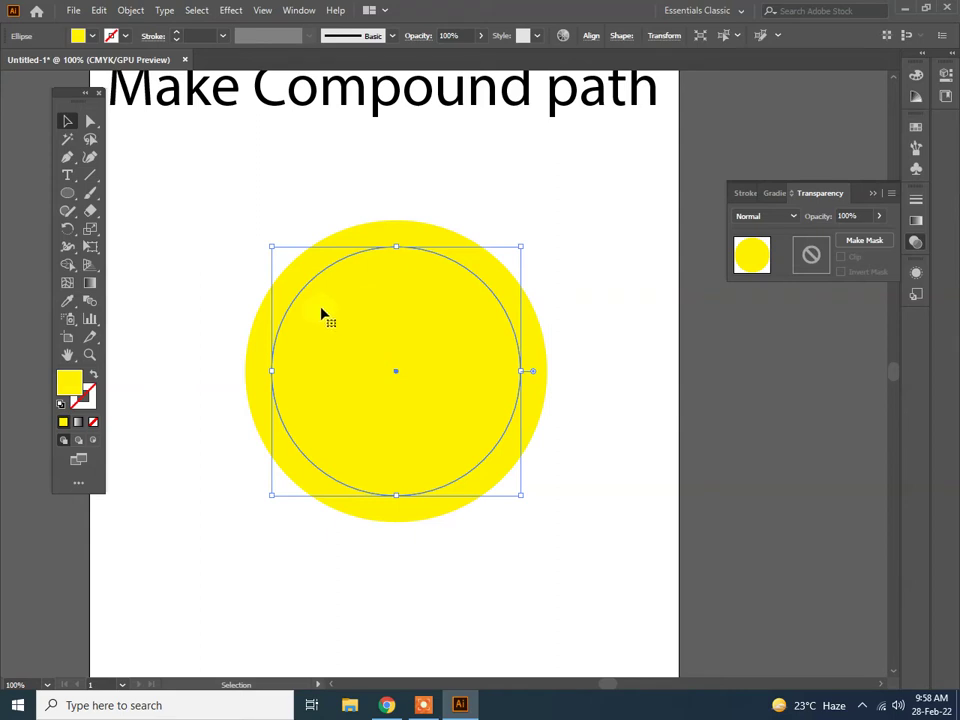
Draw a star over the yellow circle with the Star tool and fill it magenta
key("ctrl+shift+a")
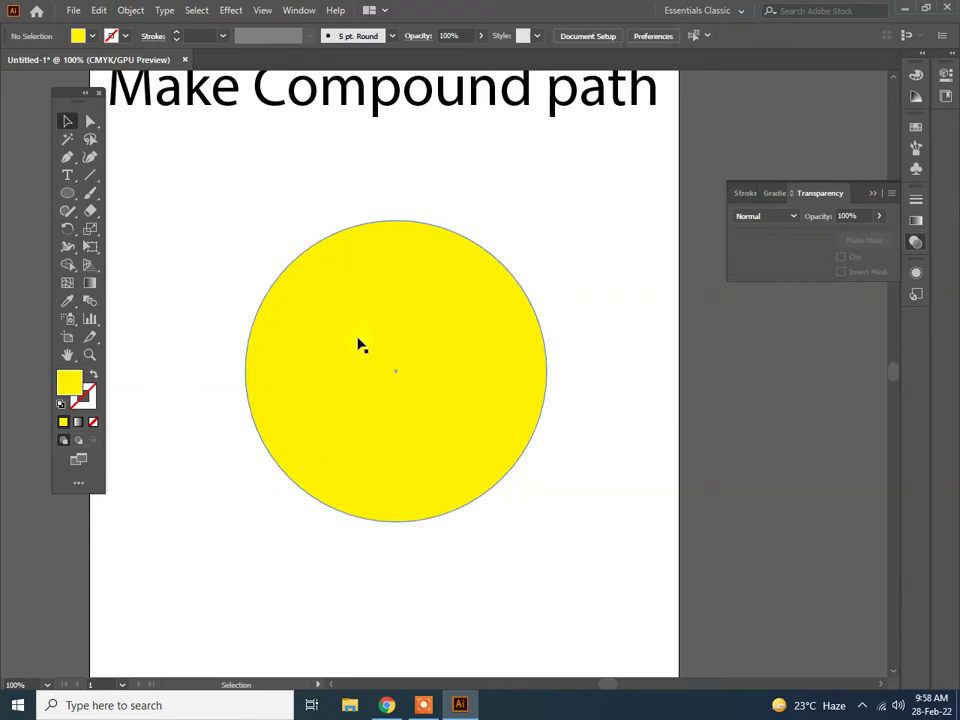
left_click(68, 196)
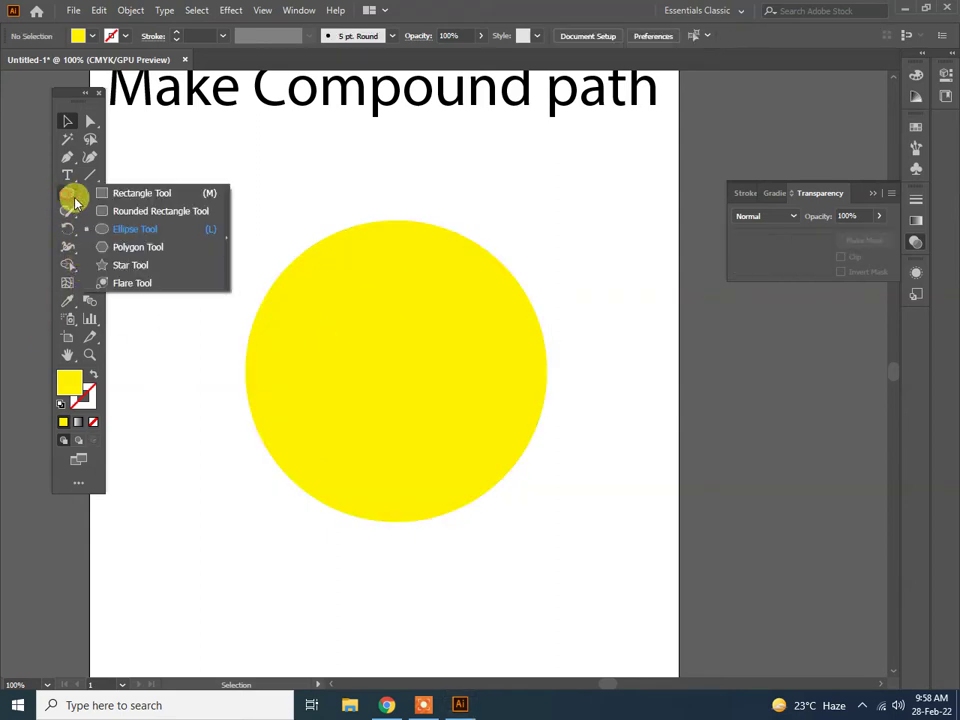
left_click(130, 265)
left_click_drag(390, 362, 444, 476)
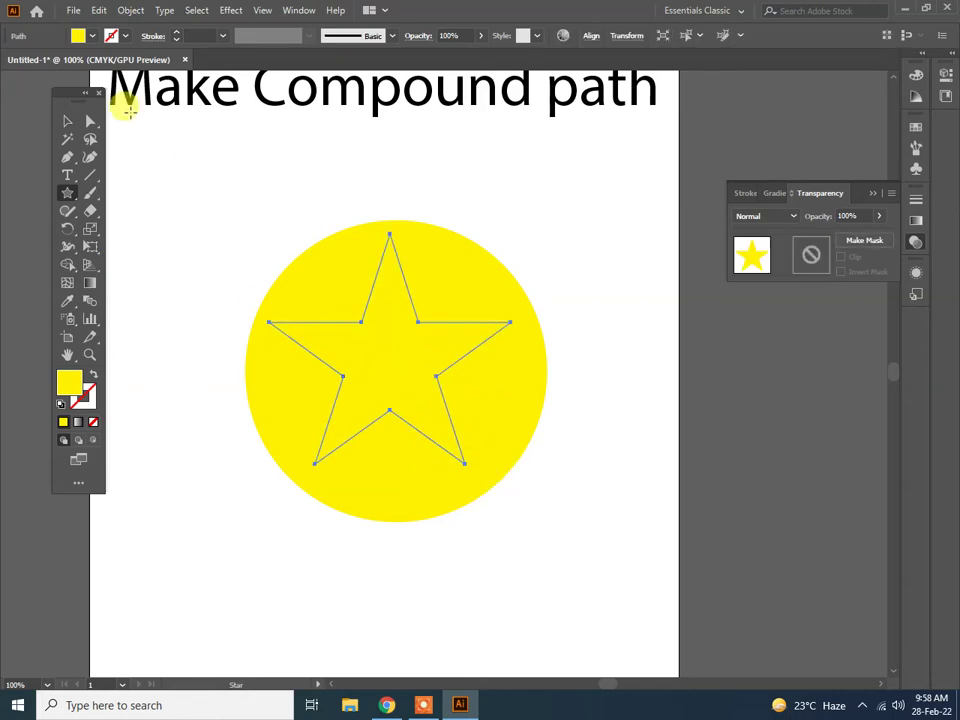
left_click(91, 38)
left_click(104, 62)
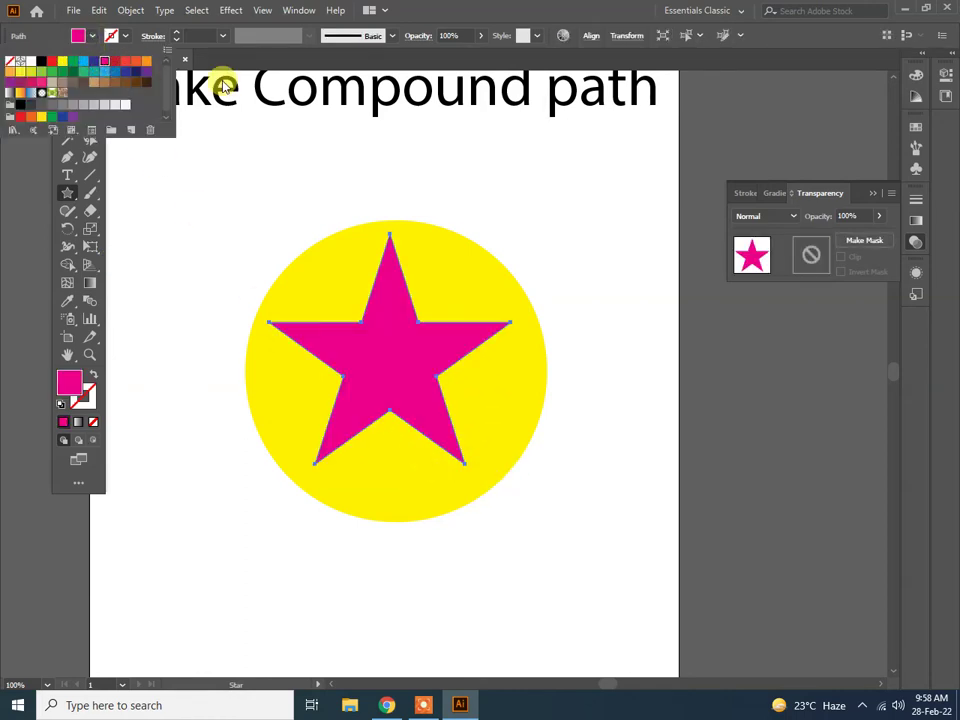
left_click(228, 112)
Select the star and circle and align their horizontal and vertical centres
left_click(67, 120)
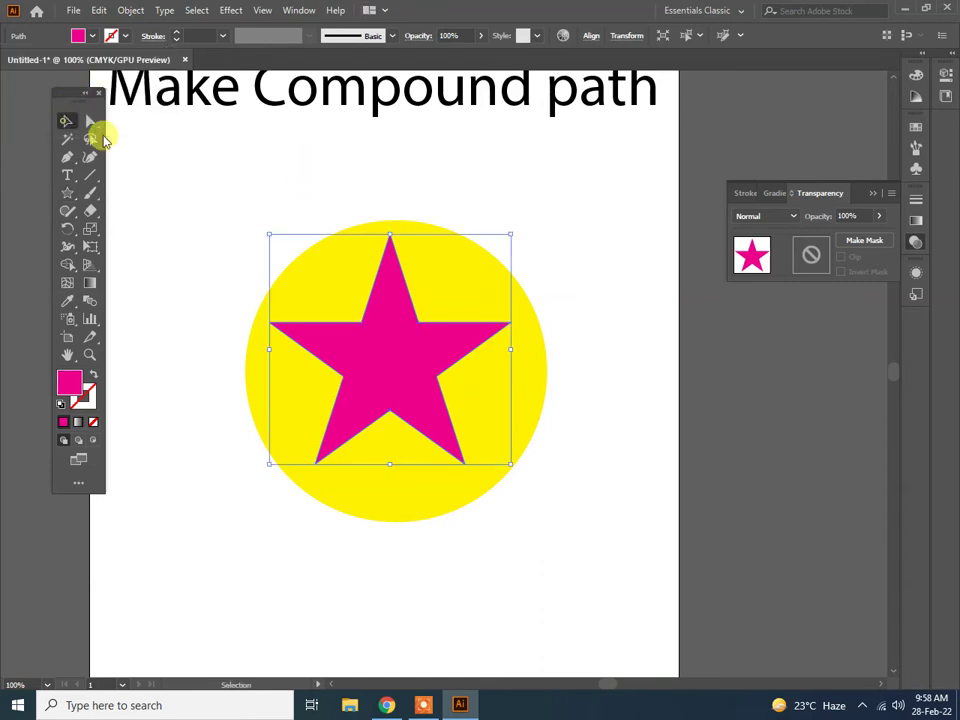
left_click_drag(229, 148, 467, 428)
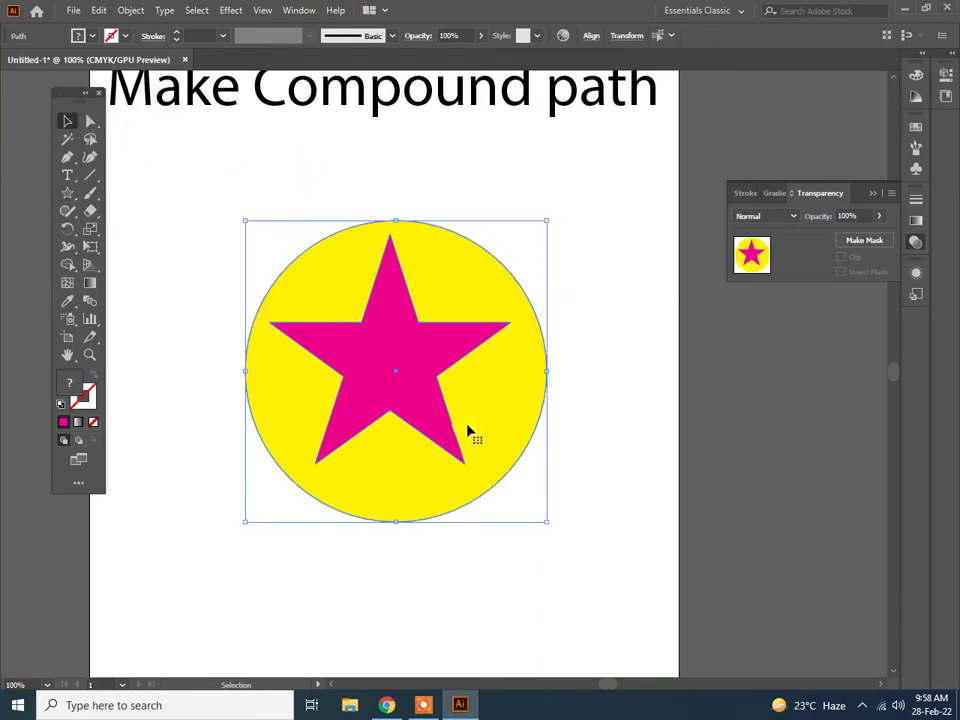
left_click(591, 36)
left_click(468, 78)
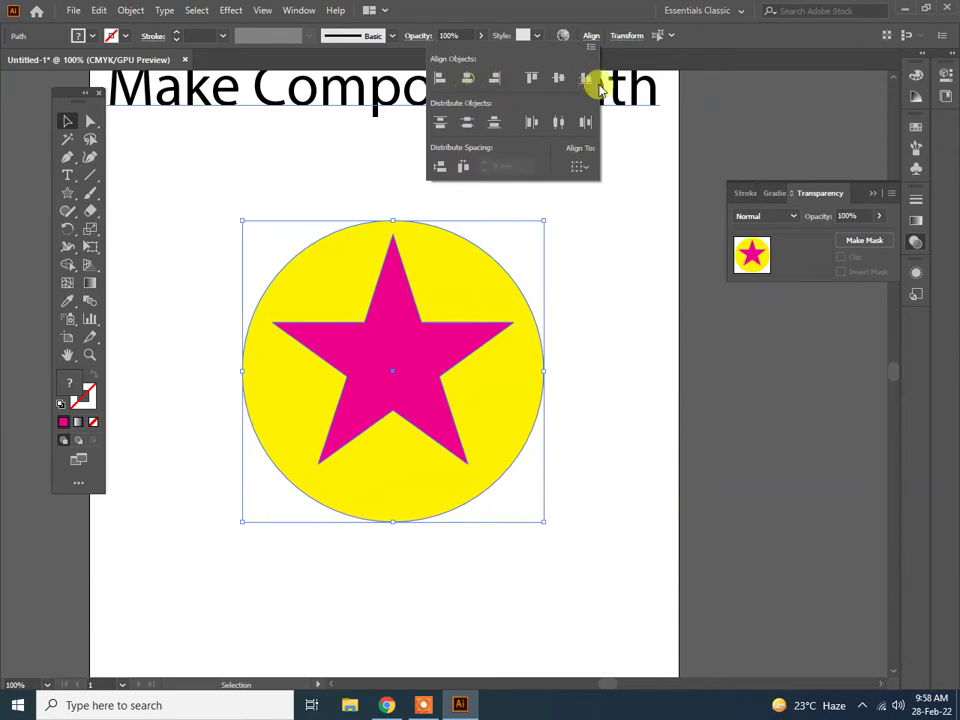
left_click(559, 78)
left_click(366, 216)
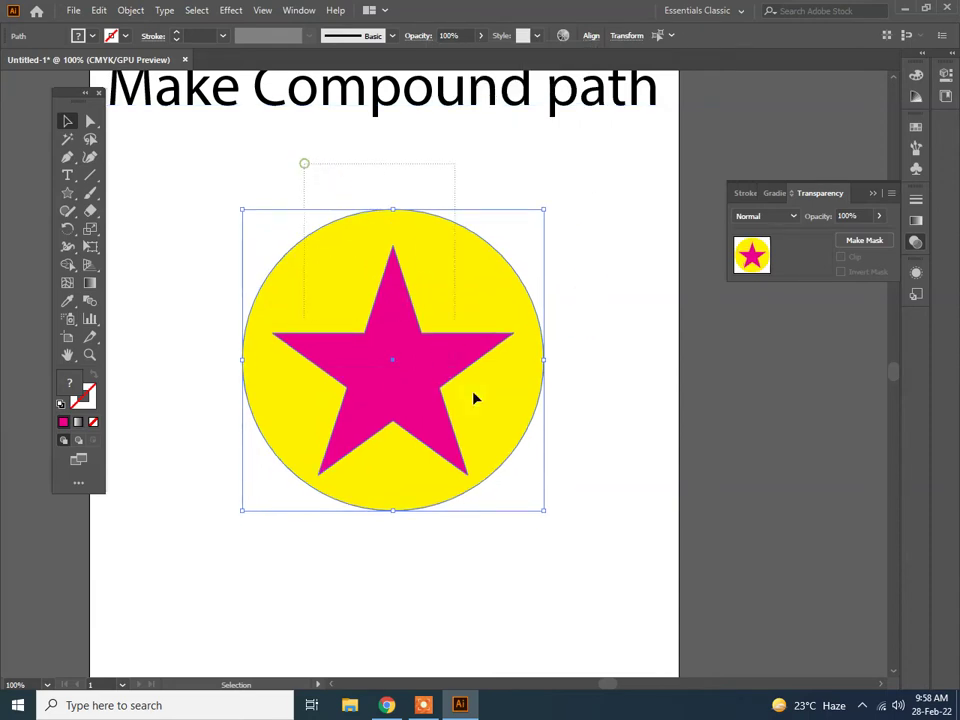
Make the star and yellow circle a compound path and drag it across the artboard's left edge
right_click(426, 257)
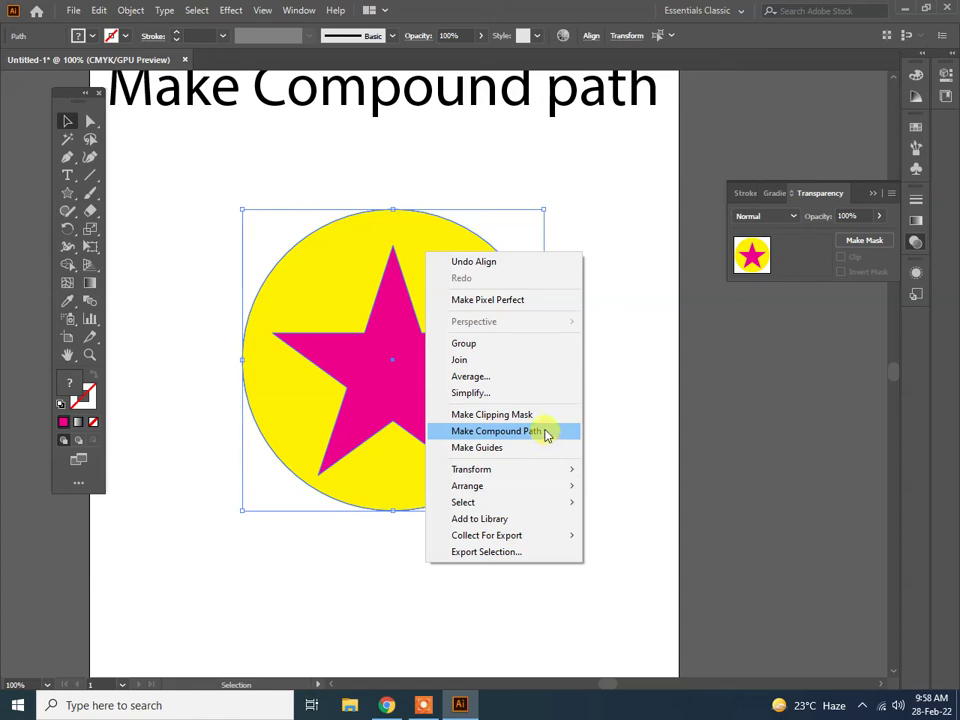
left_click(519, 439)
left_click(596, 553)
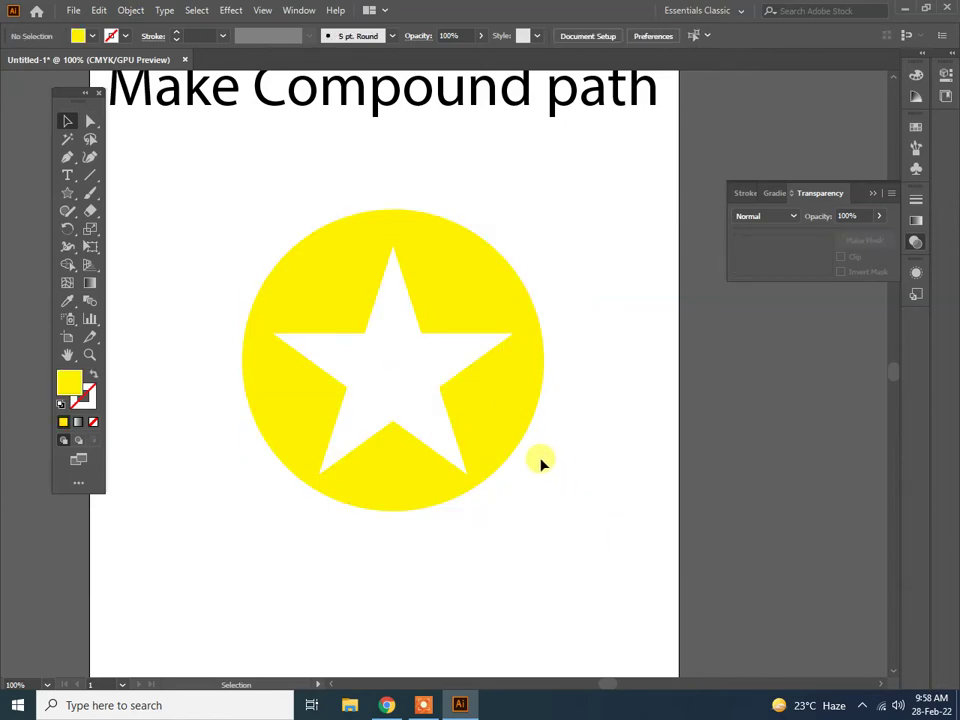
left_click(512, 433)
mouse_move(512, 433)
left_mouse_down()
mouse_move(772, 459)
mouse_move(335, 337)
left_mouse_up()
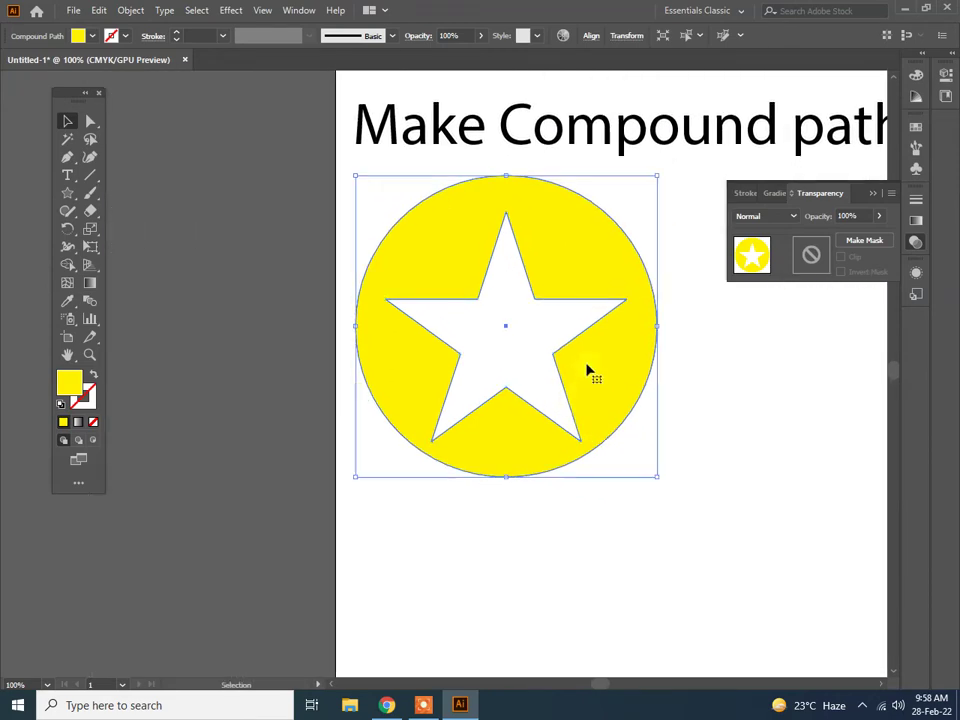
left_click_drag(589, 371, 440, 300)
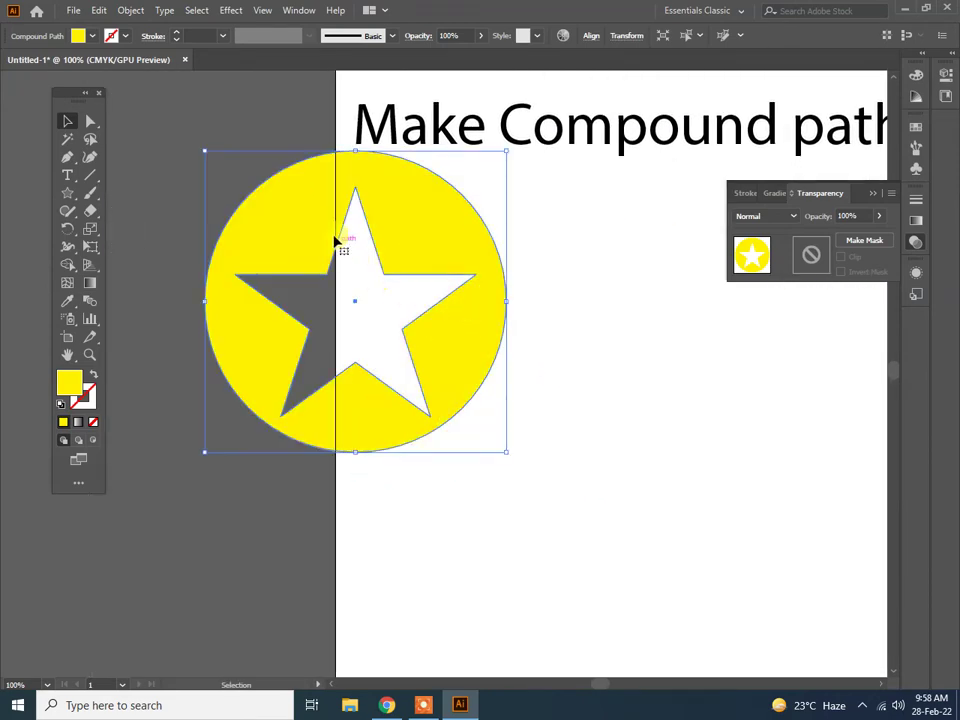
Release the compound path and fill the star blue
right_click(410, 248)
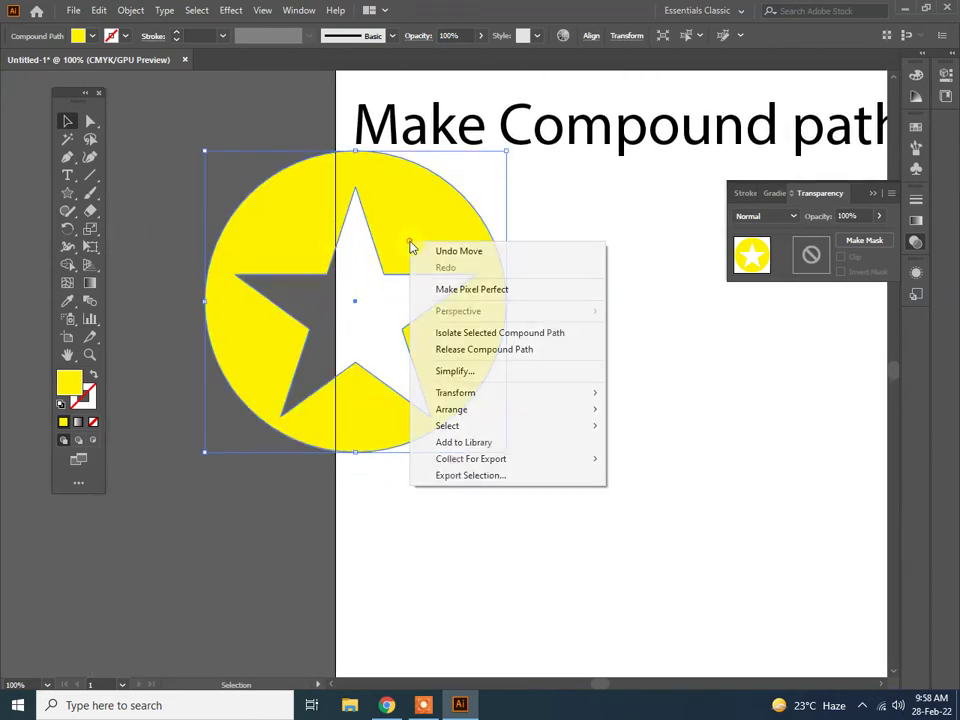
left_click(437, 350)
left_click(236, 484)
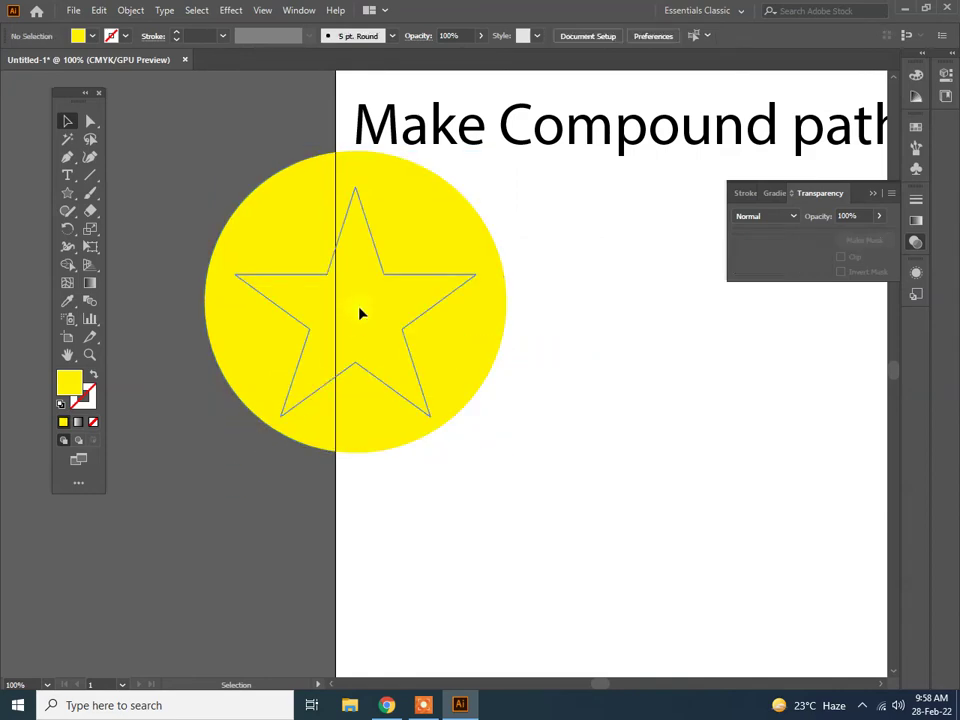
left_click(360, 313)
left_click(92, 37)
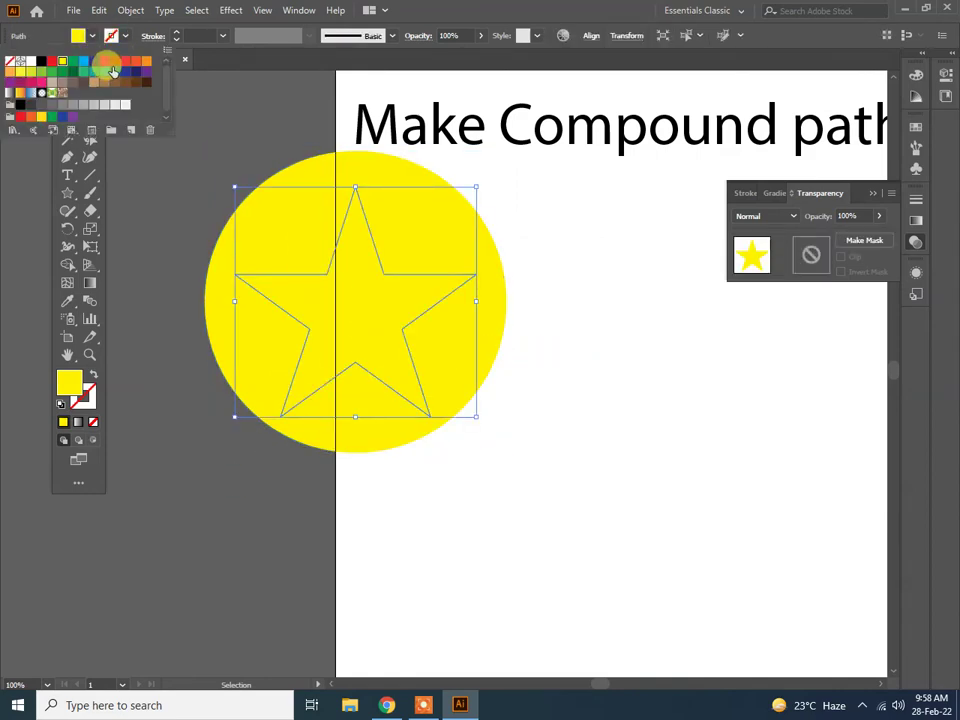
left_click(115, 71)
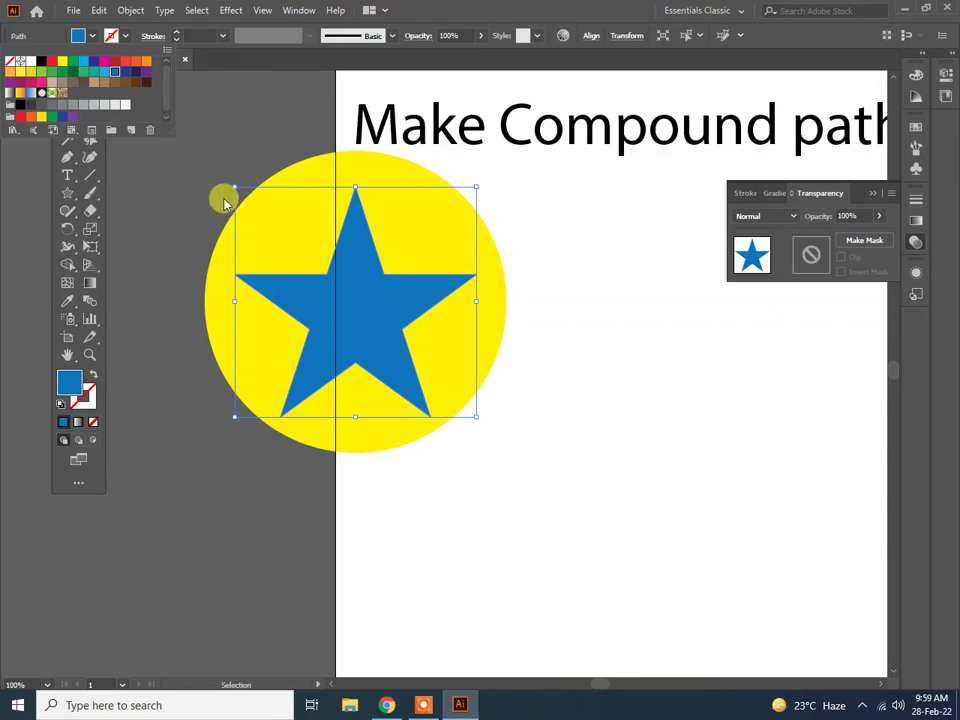
left_click(295, 204)
Fill the circle behind the star orange, then select both shapes
left_click(295, 204)
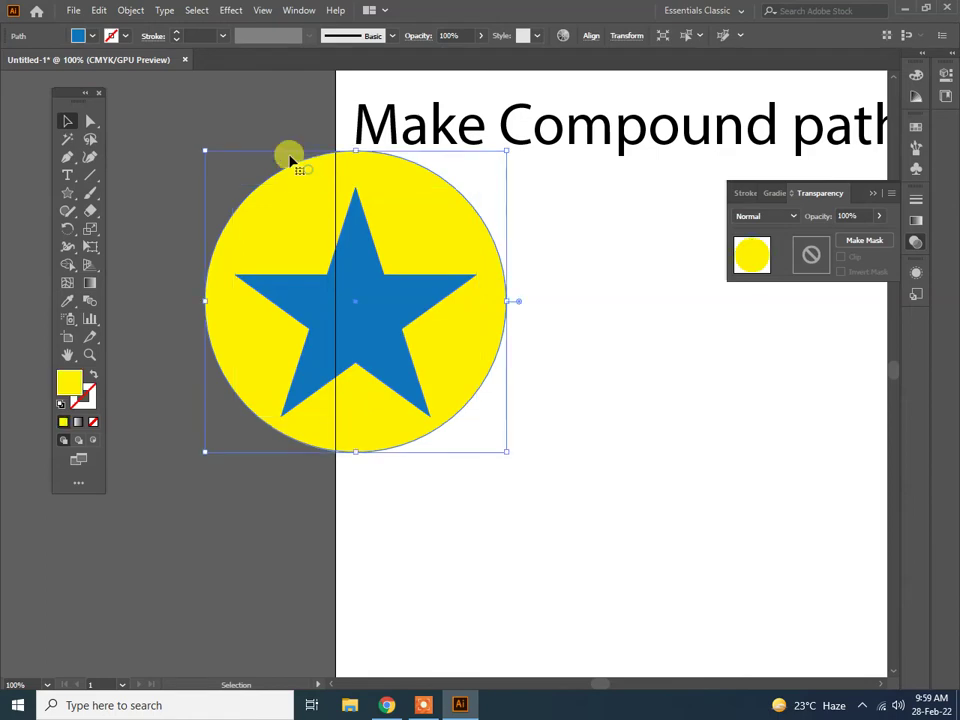
left_click(92, 36)
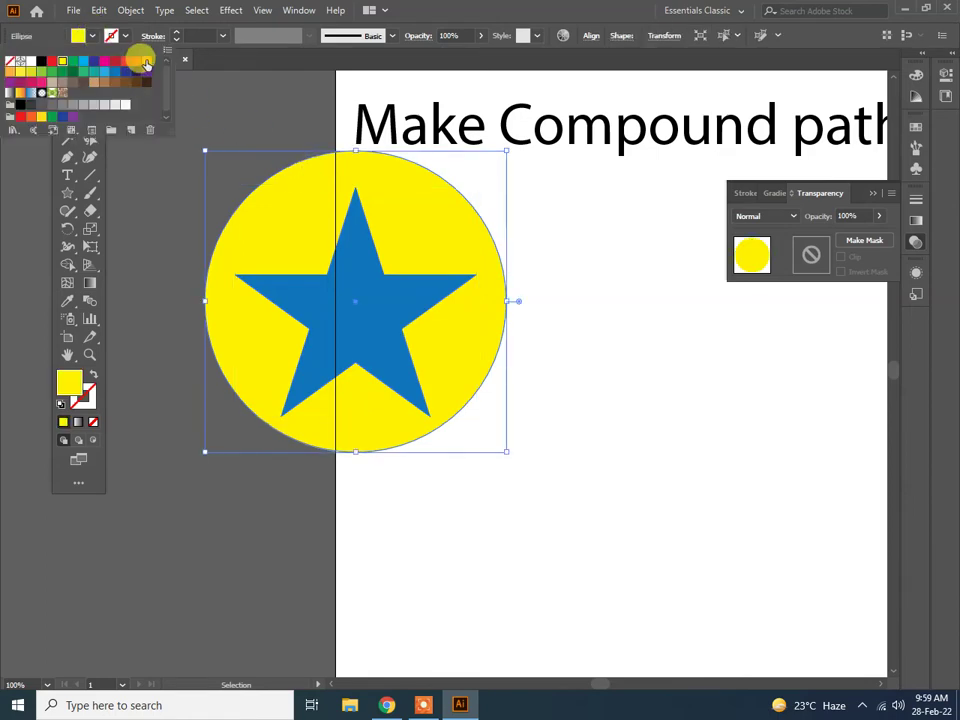
left_click(146, 61)
left_click(193, 208)
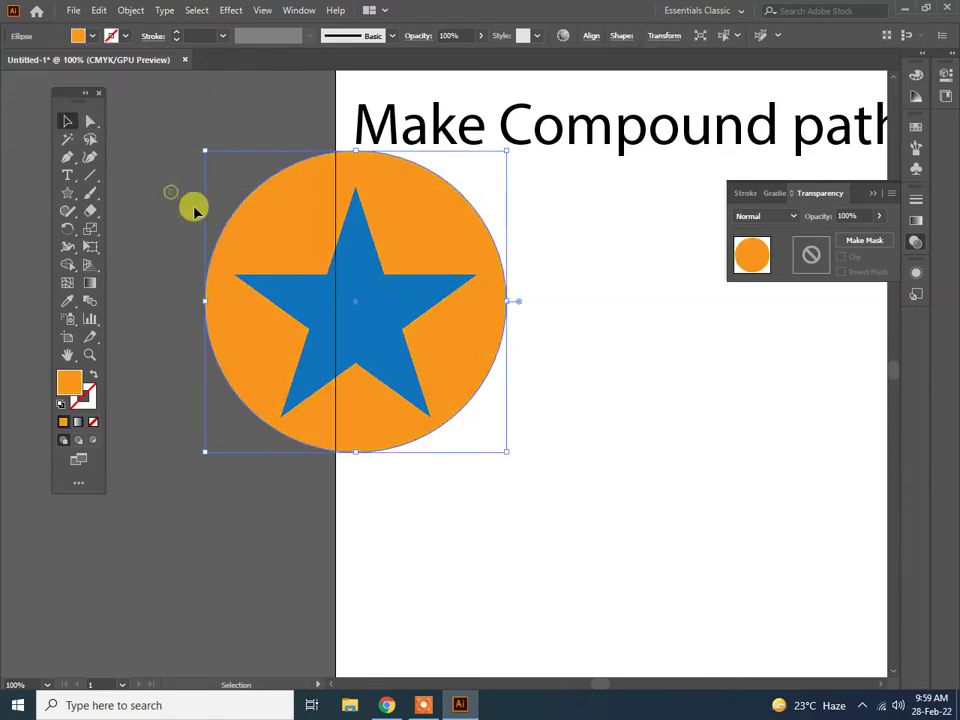
left_click_drag(186, 199, 358, 345)
Combine the orange circle and star into a compound path, reposition it, then delete it
right_click(386, 291)
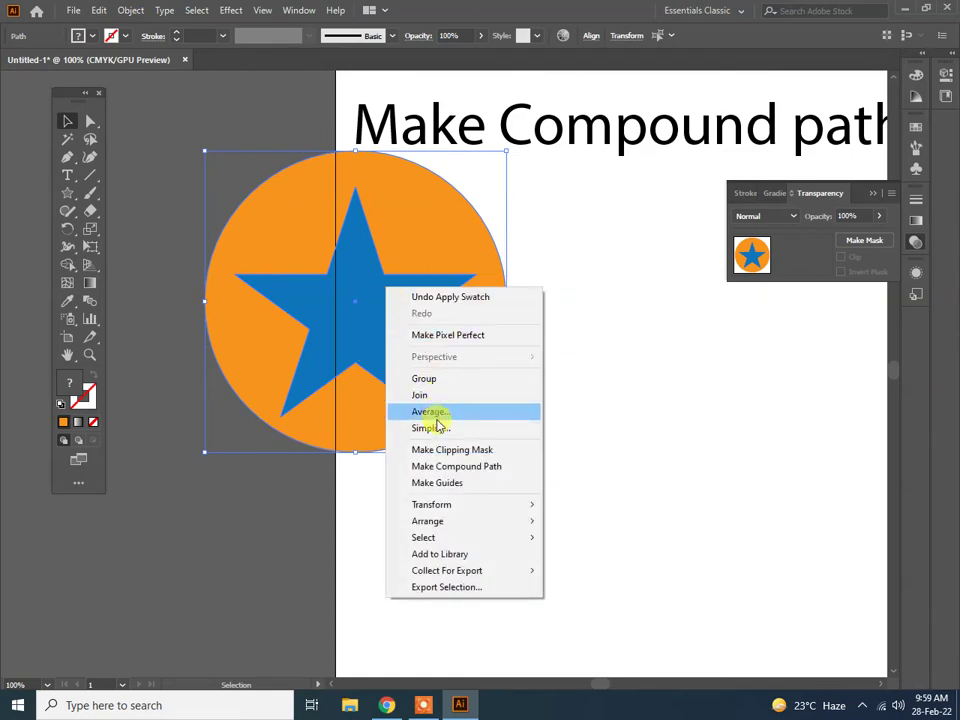
left_click(450, 467)
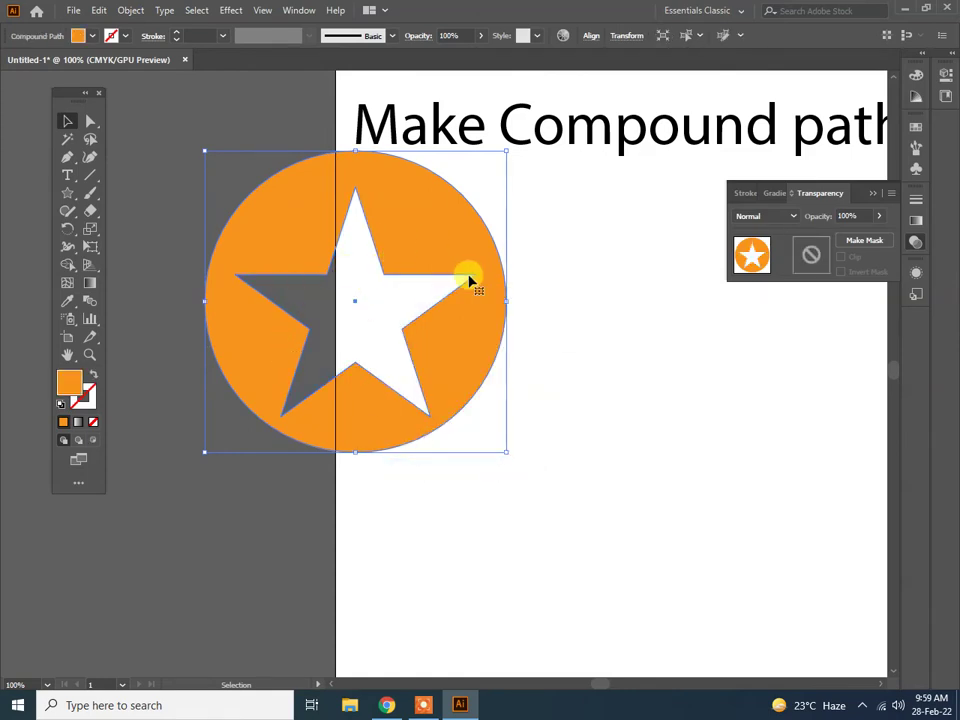
left_click_drag(396, 230, 507, 305)
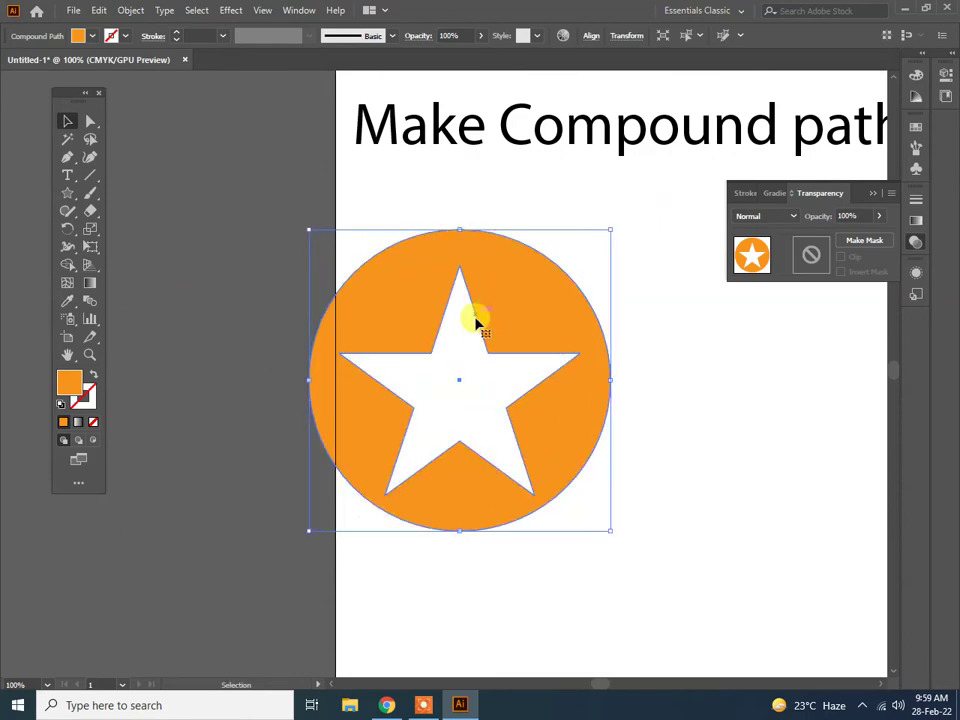
scroll(462, 345, "down", 1)
scroll(480, 345, "right", 2)
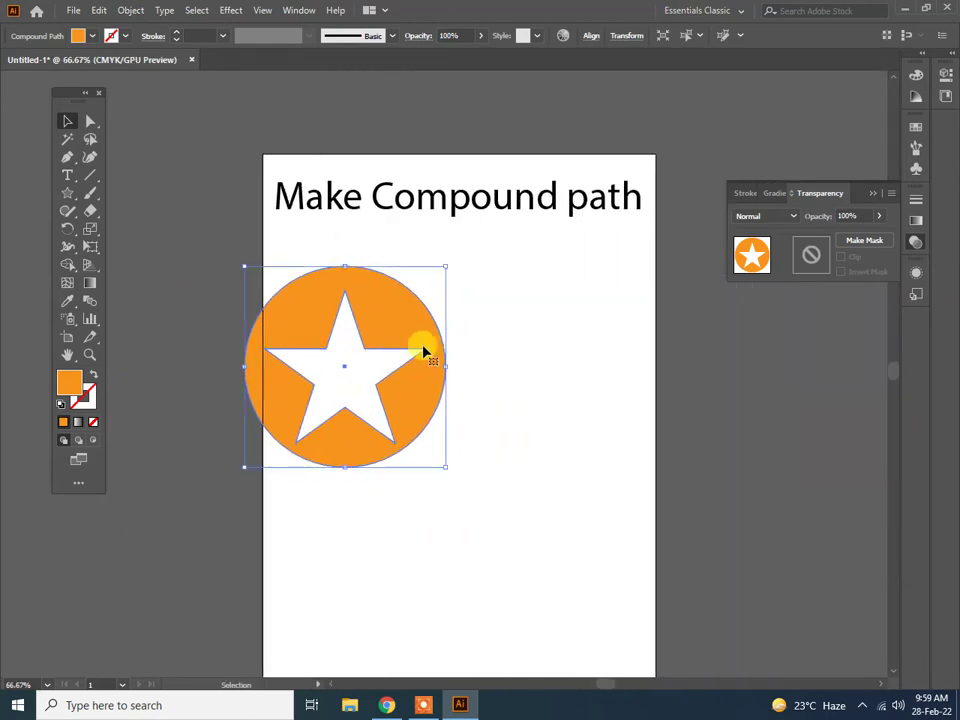
key("Delete")
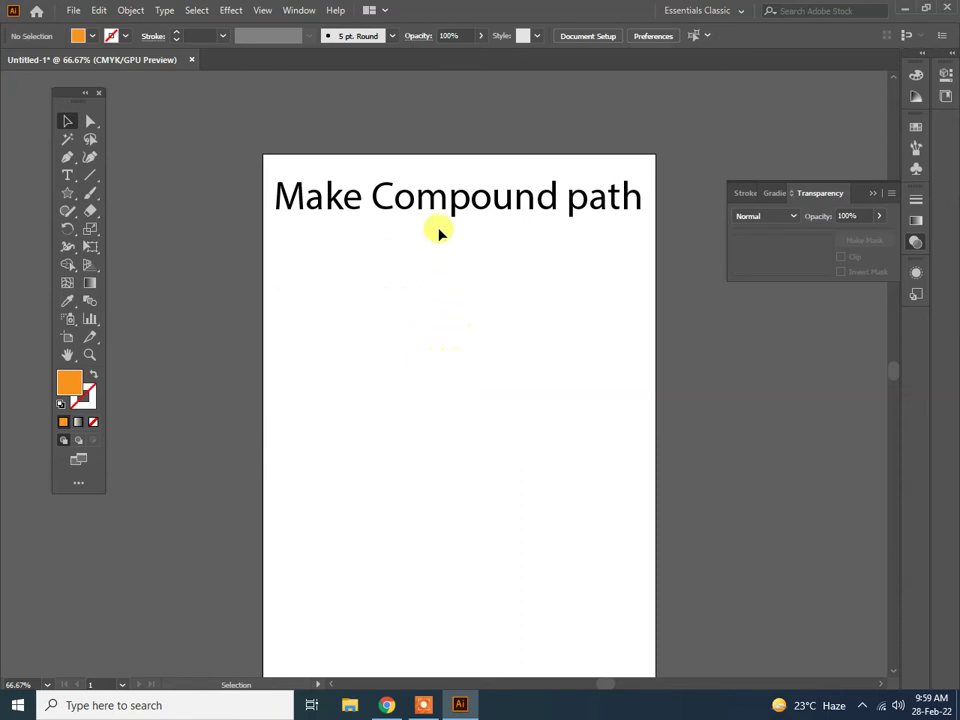
Delete the 'Make Compound path' title and draw a small black rectangle at the artboard's top-left
key("ctrl+a")
key("Delete")
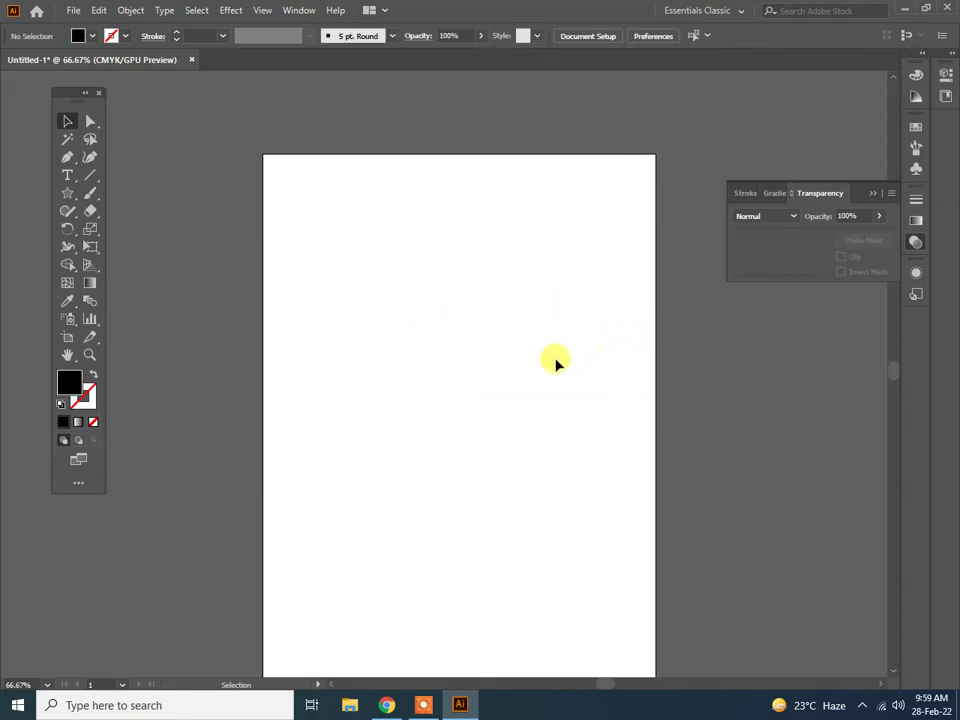
scroll(556, 362, "down", 1)
left_click_drag(553, 371, 422, 304)
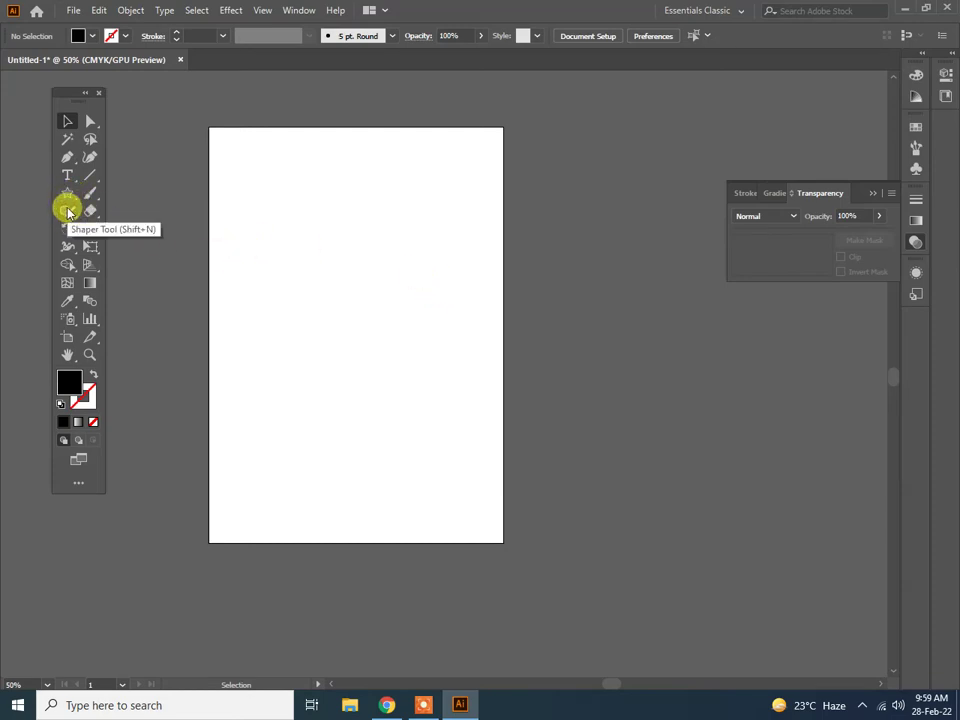
left_click_drag(67, 211, 118, 214)
left_click_drag(64, 193, 122, 195)
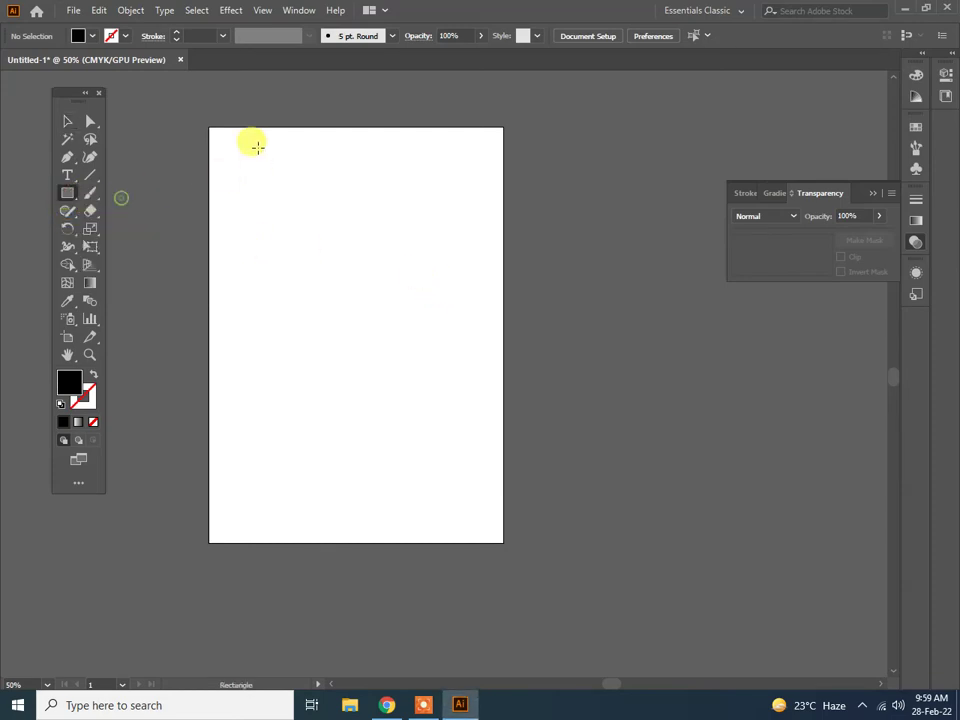
left_click_drag(204, 124, 276, 170)
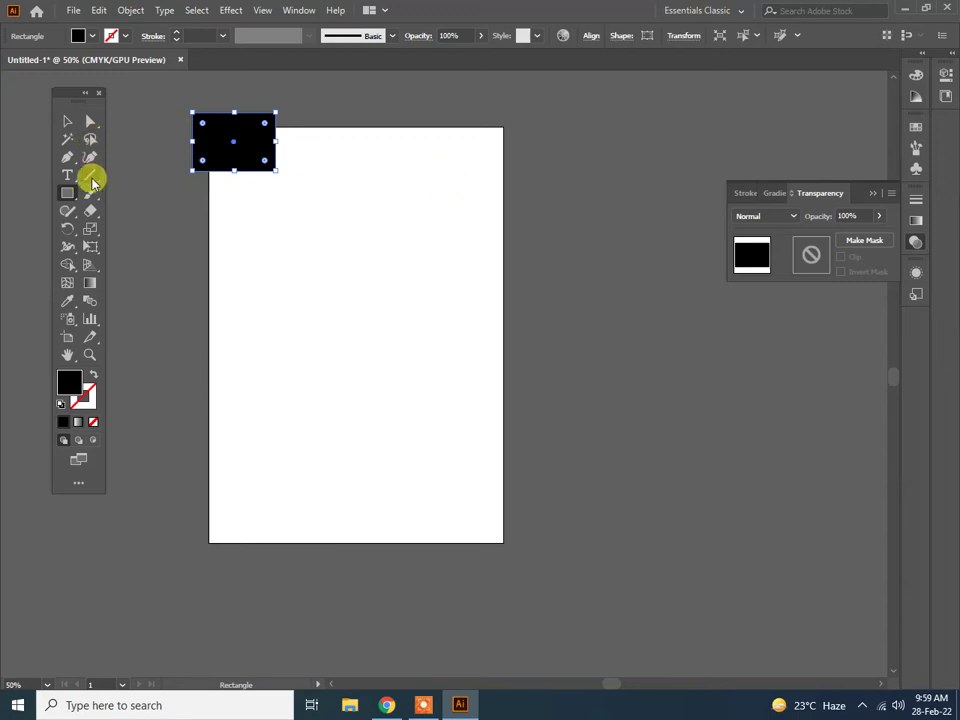
Draw a closed curvy teardrop blob with a lower-right tail using the Curvature tool
left_click(90, 157)
left_click(432, 185)
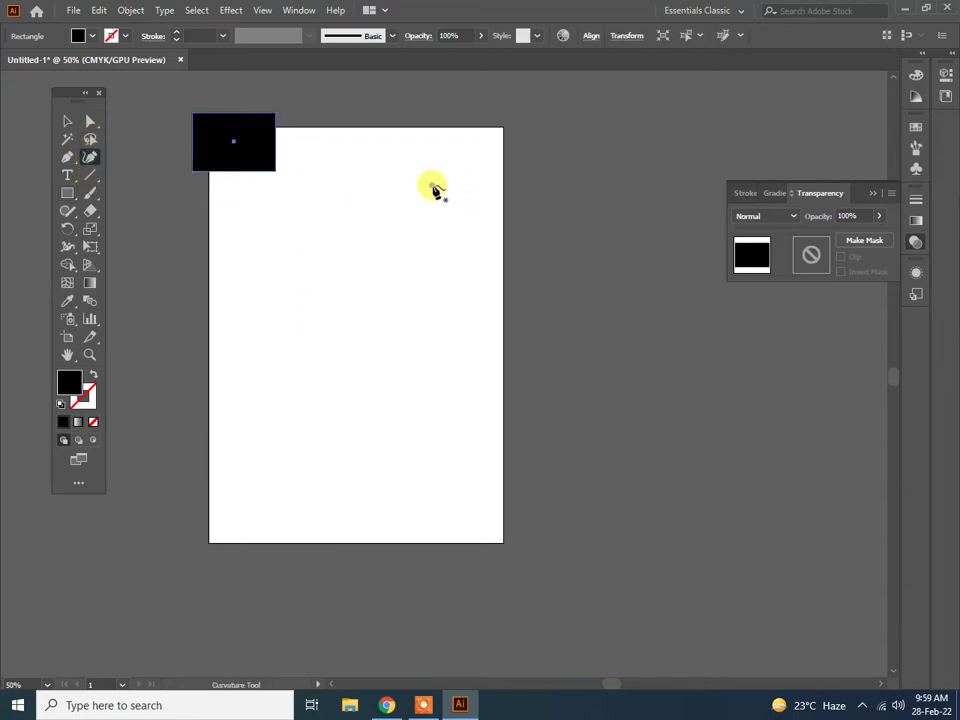
left_click(553, 256)
left_click(514, 378)
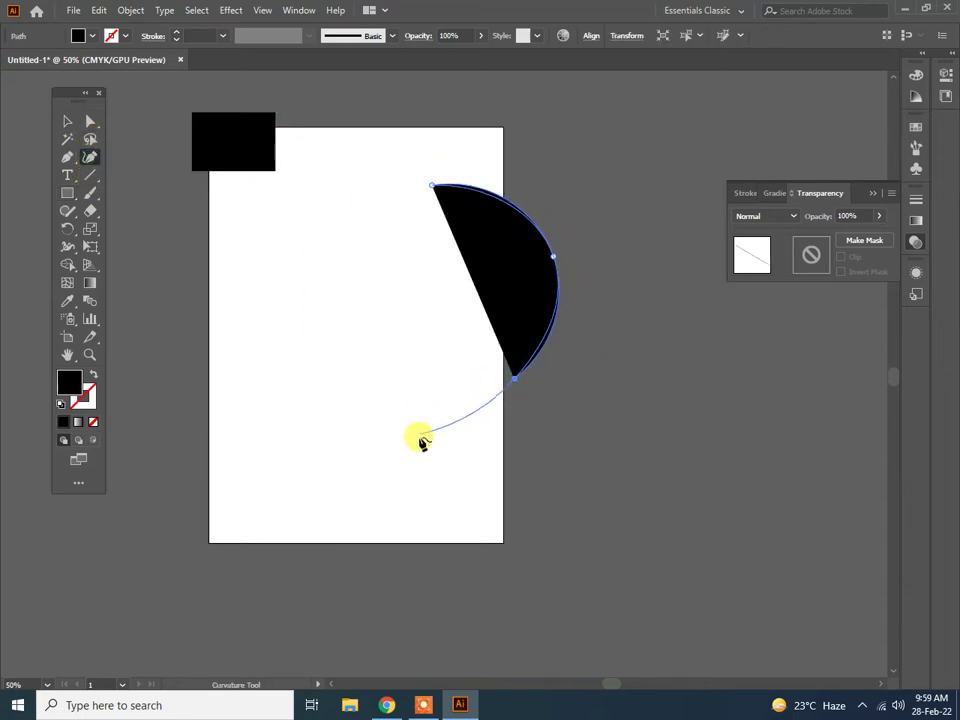
left_click(420, 437)
left_click(430, 527)
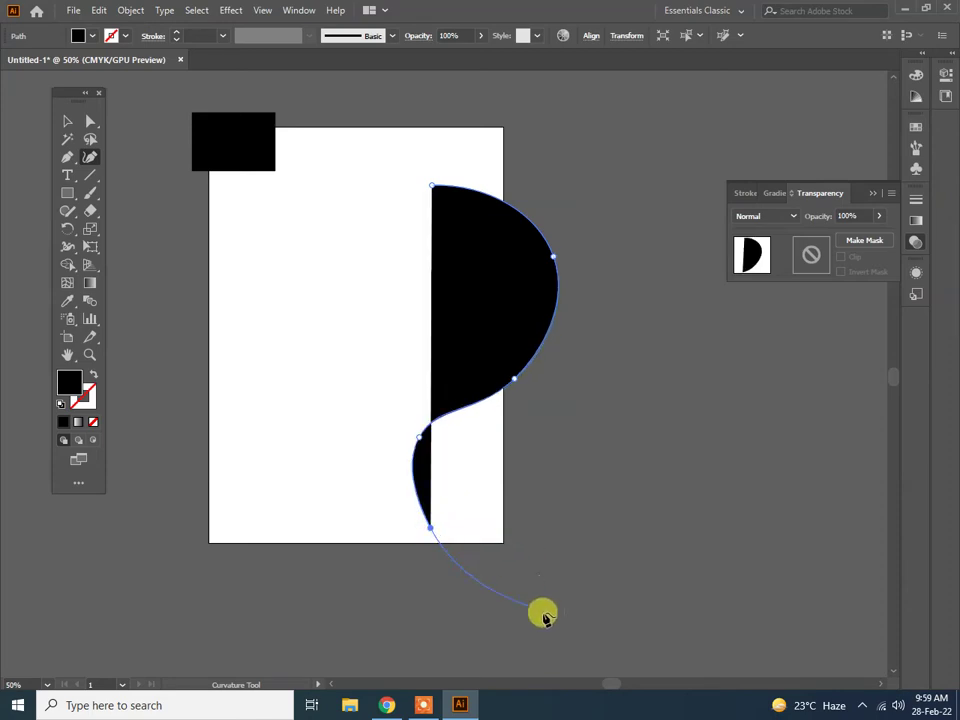
left_click(558, 579)
left_click(432, 187)
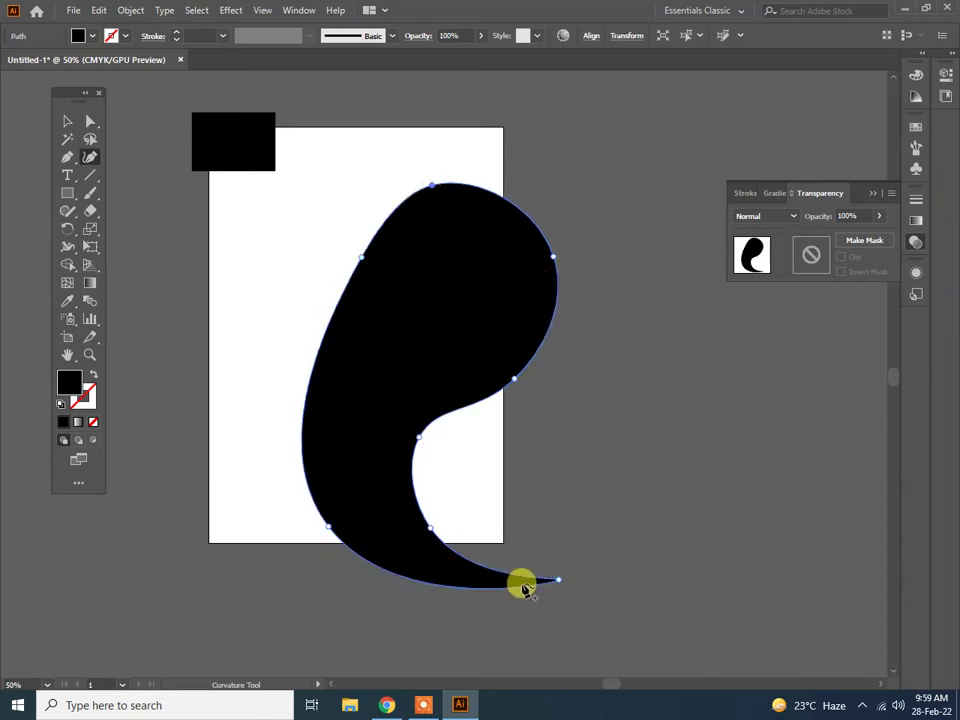
Fill the blob with yellow
left_click(94, 36)
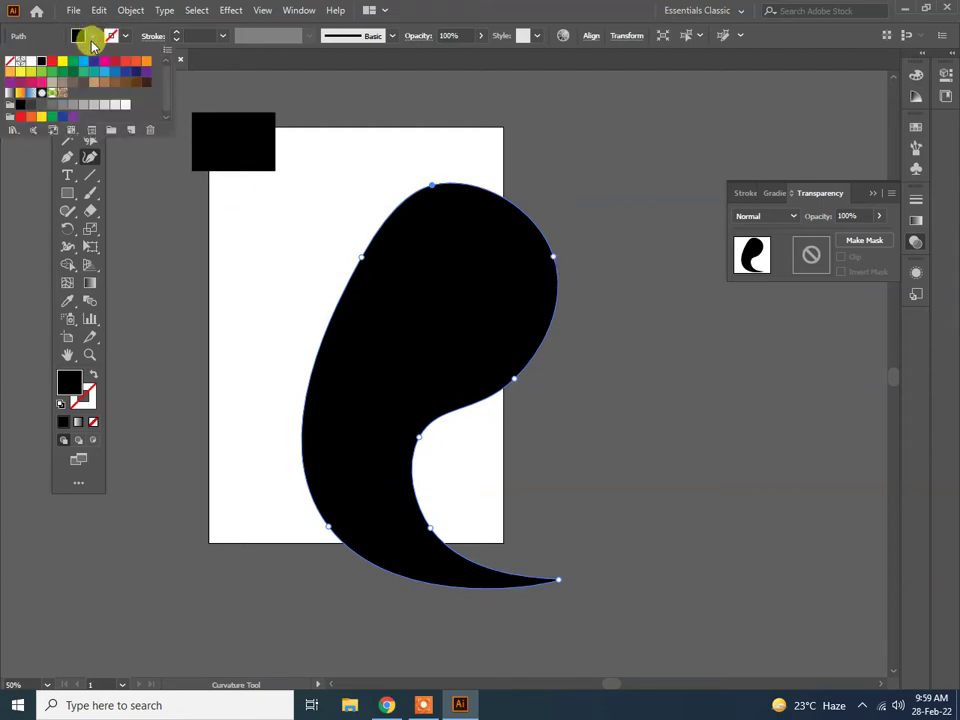
left_click(62, 61)
left_click(605, 10)
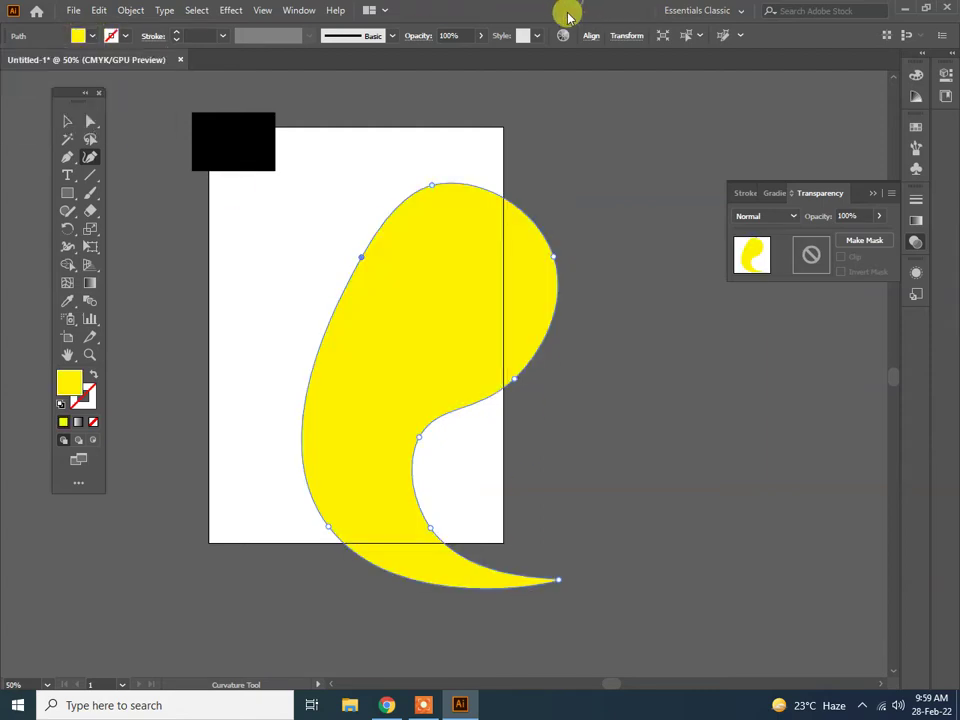
left_click(64, 119)
Change the black top-left rectangle's fill to green
left_click(251, 139)
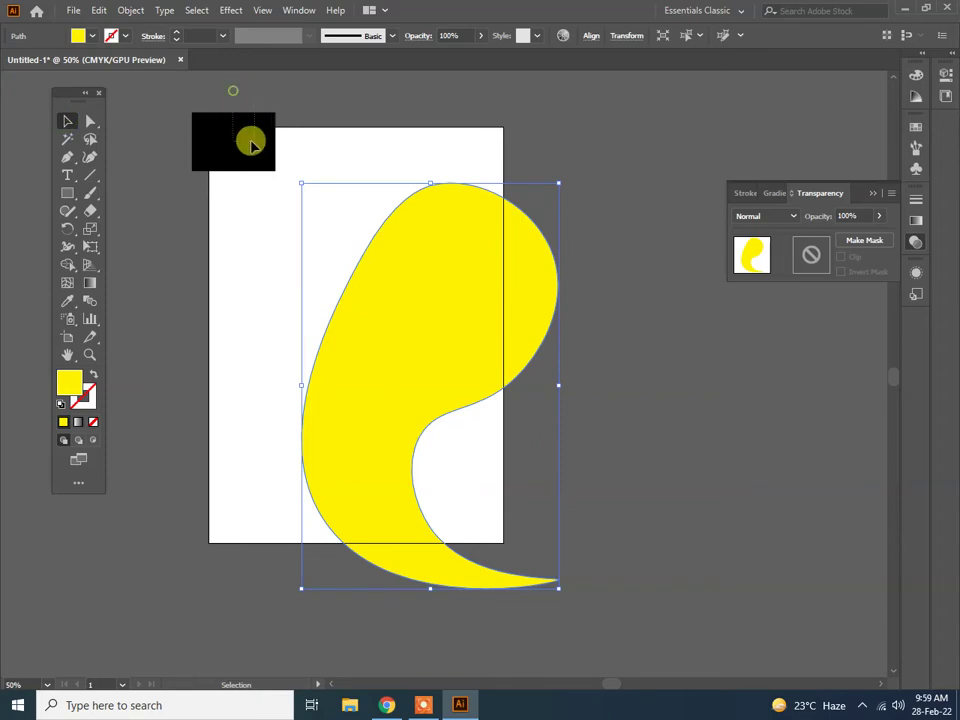
left_click(84, 36)
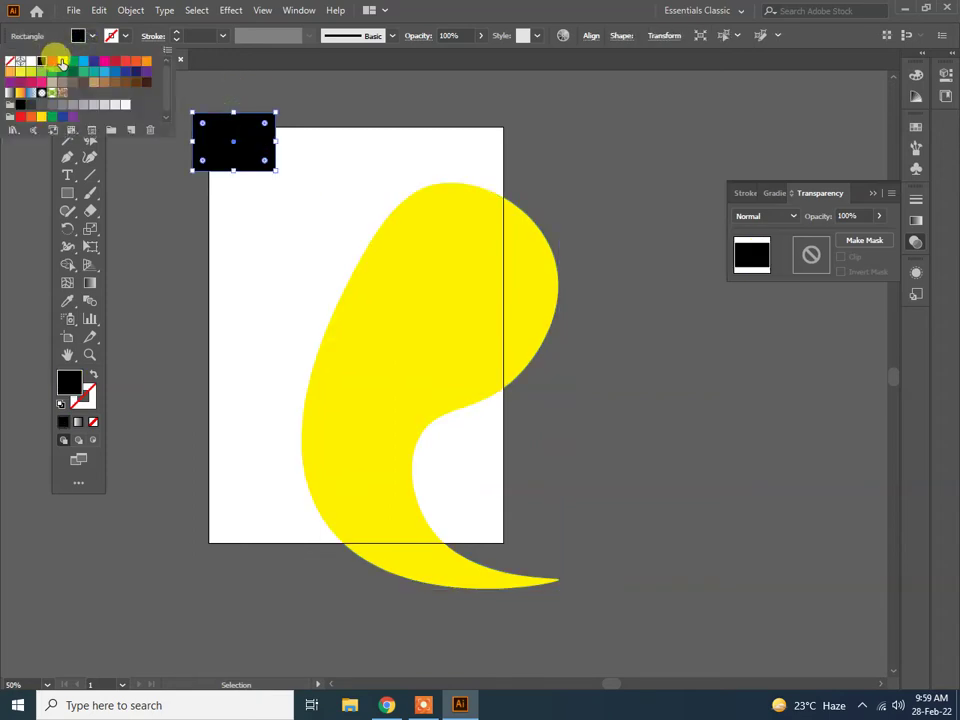
left_click(70, 67)
left_click(274, 139)
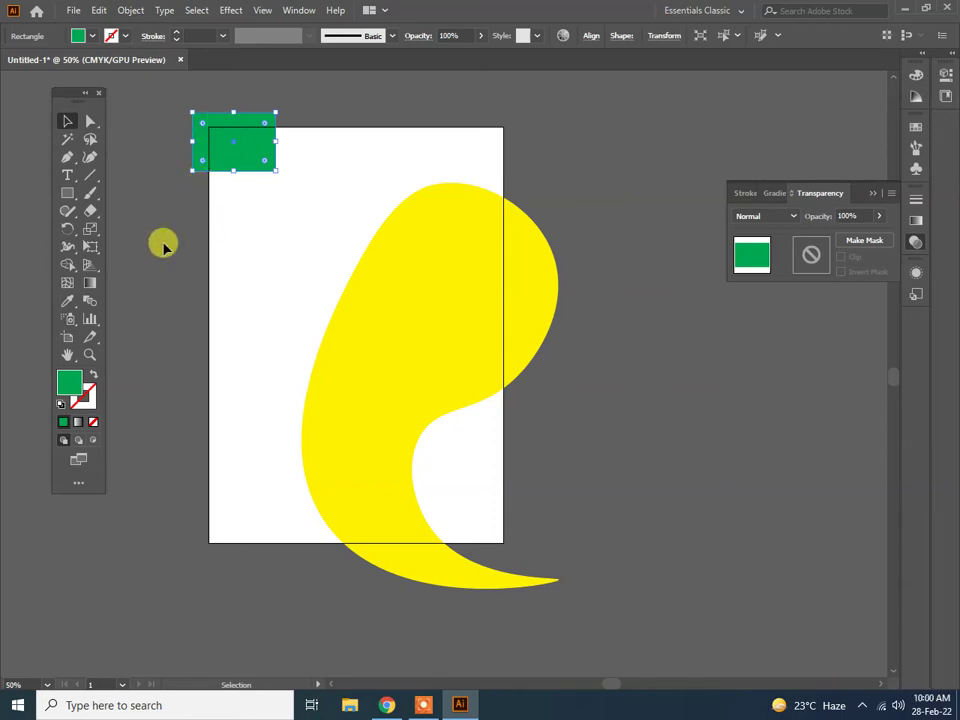
Draw a tall green rectangle flush with the artboard's left edge below it
left_click(67, 193)
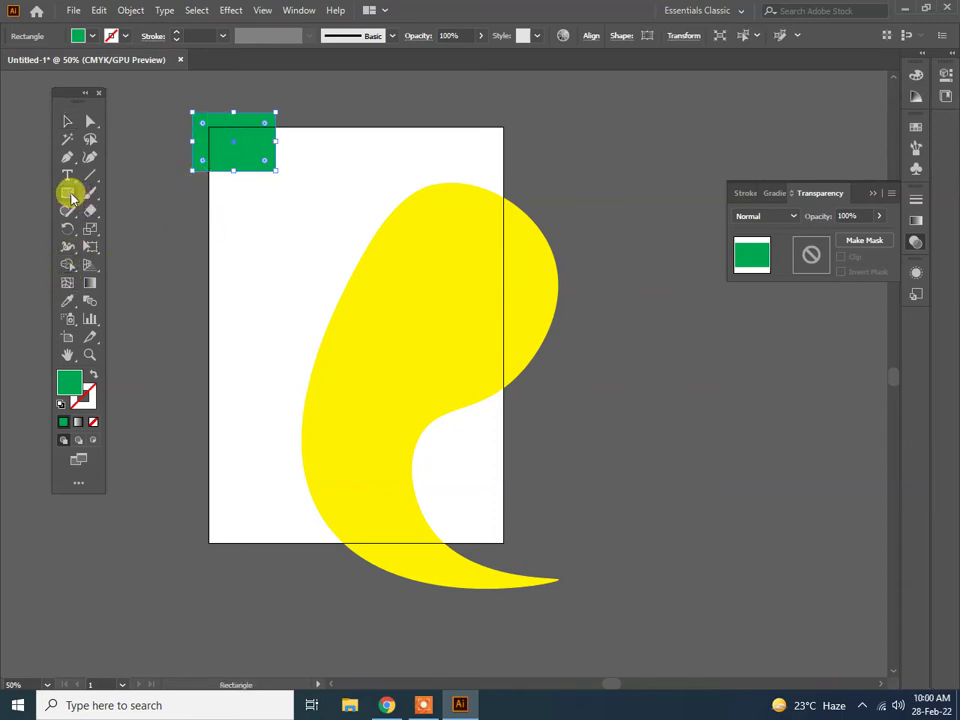
left_click_drag(207, 237, 281, 384)
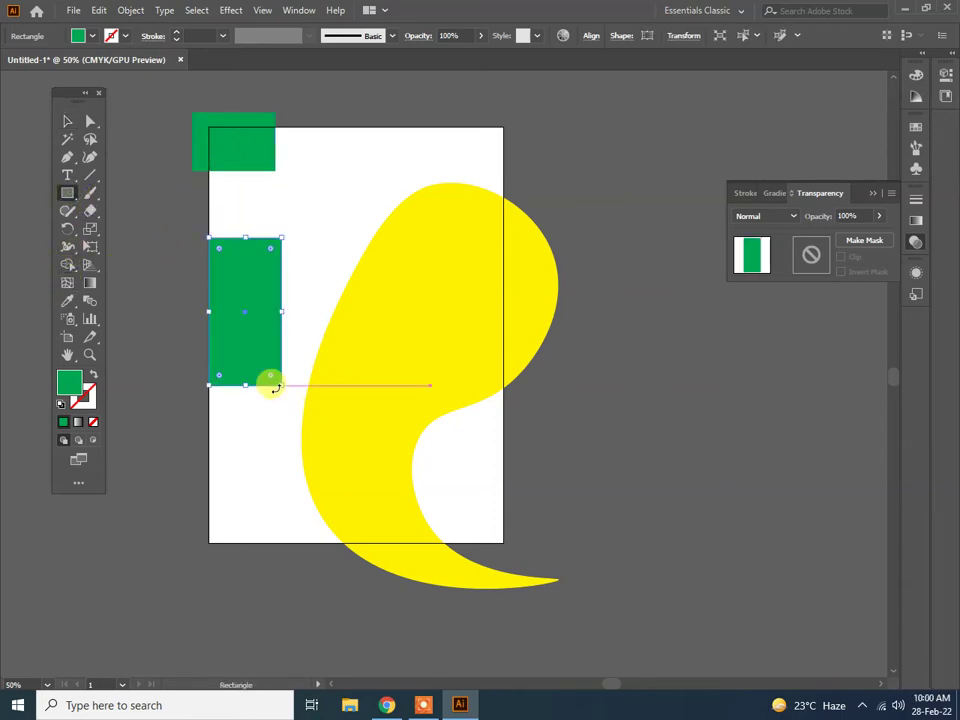
left_click(68, 122)
left_click_drag(214, 296, 209, 300)
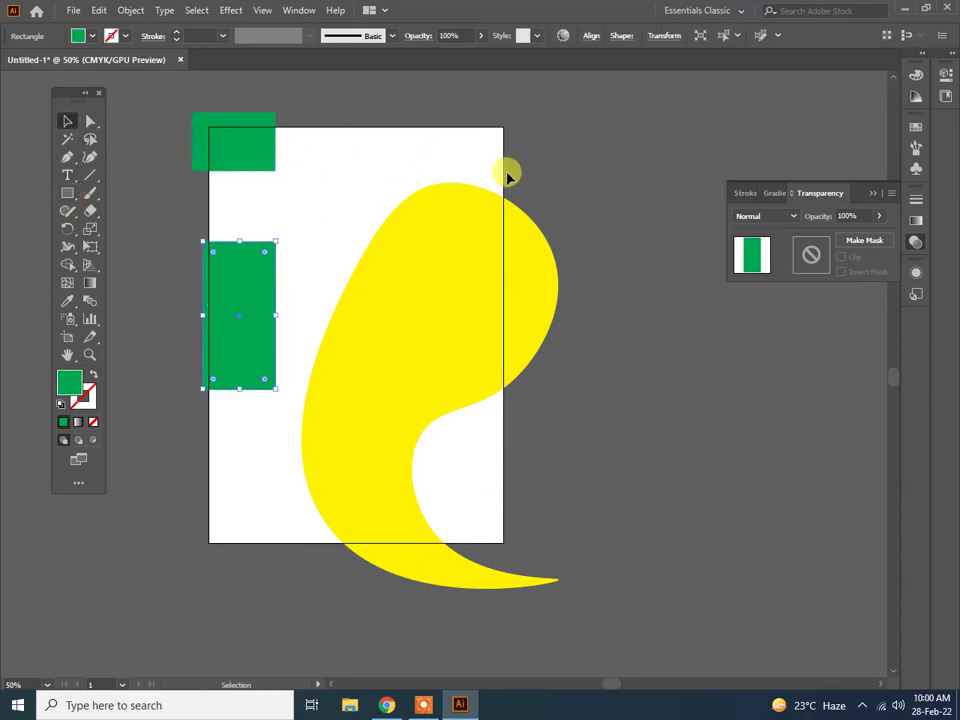
left_click(424, 278)
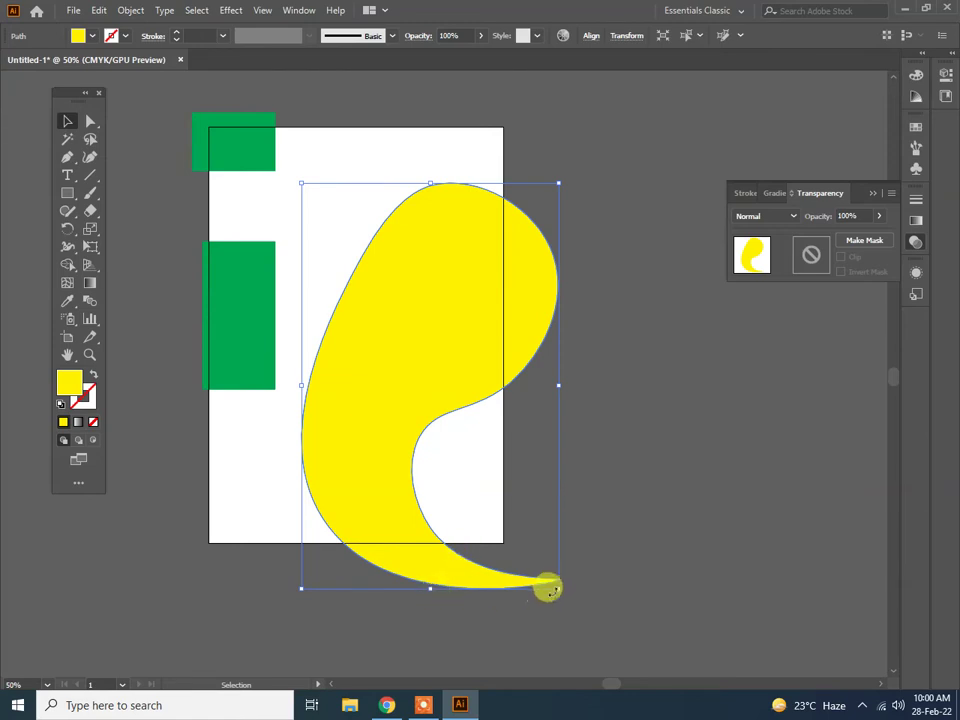
Shorten the yellow blob slightly from its bottom handle and move it up to the artboard top
left_click_drag(557, 587, 504, 516)
key("ctrl+z")
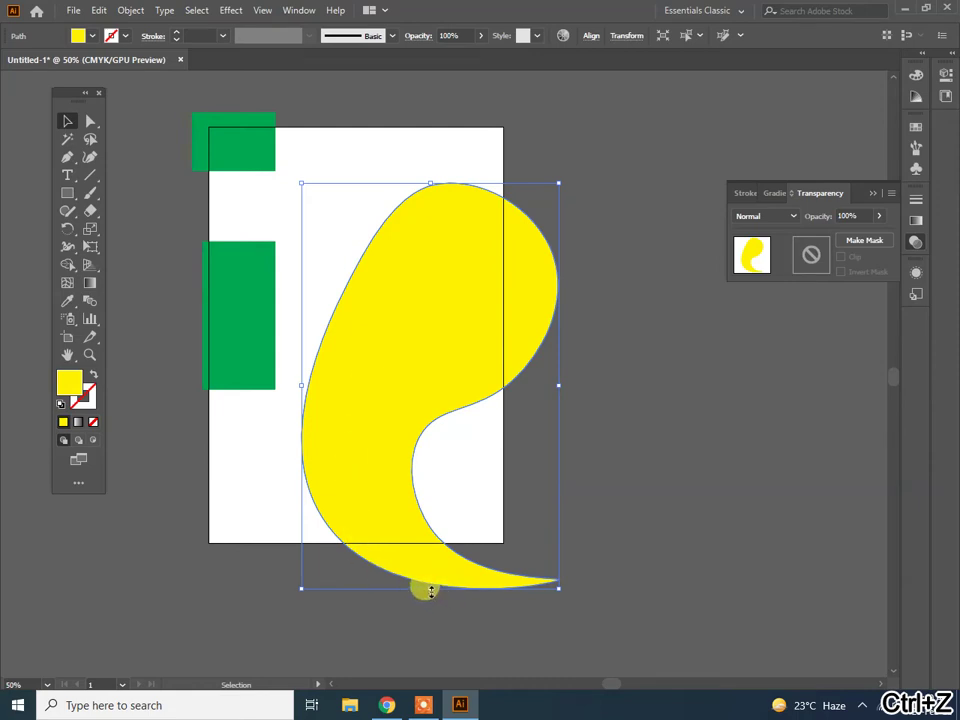
left_click_drag(430, 590, 430, 573)
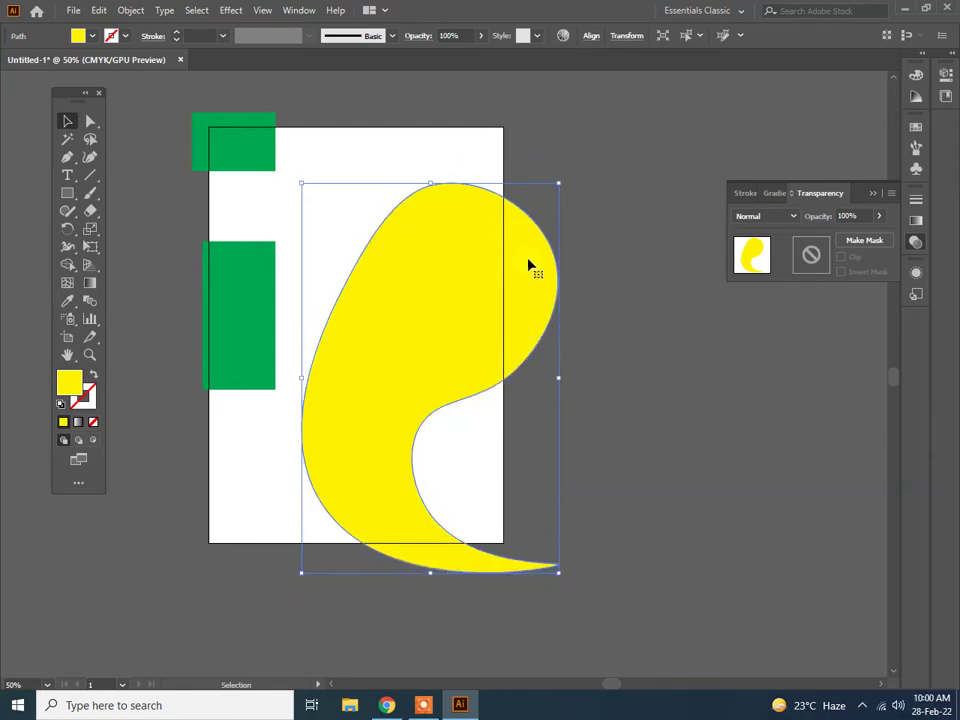
mouse_move(529, 267)
left_mouse_down()
mouse_move(536, 203)
mouse_move(550, 193)
left_mouse_up()
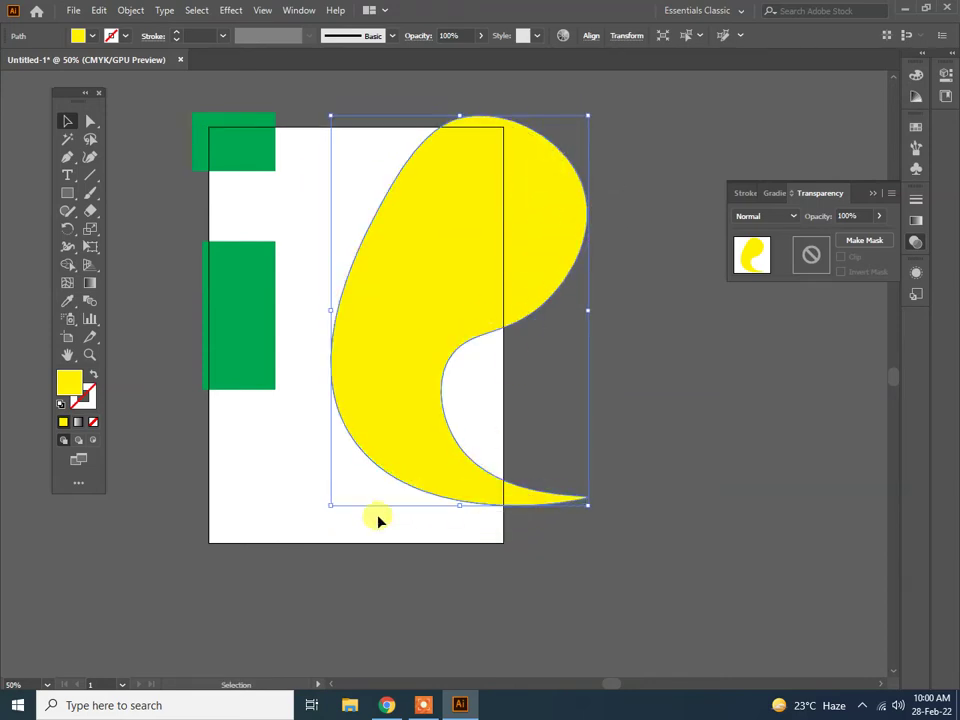
left_click(67, 193)
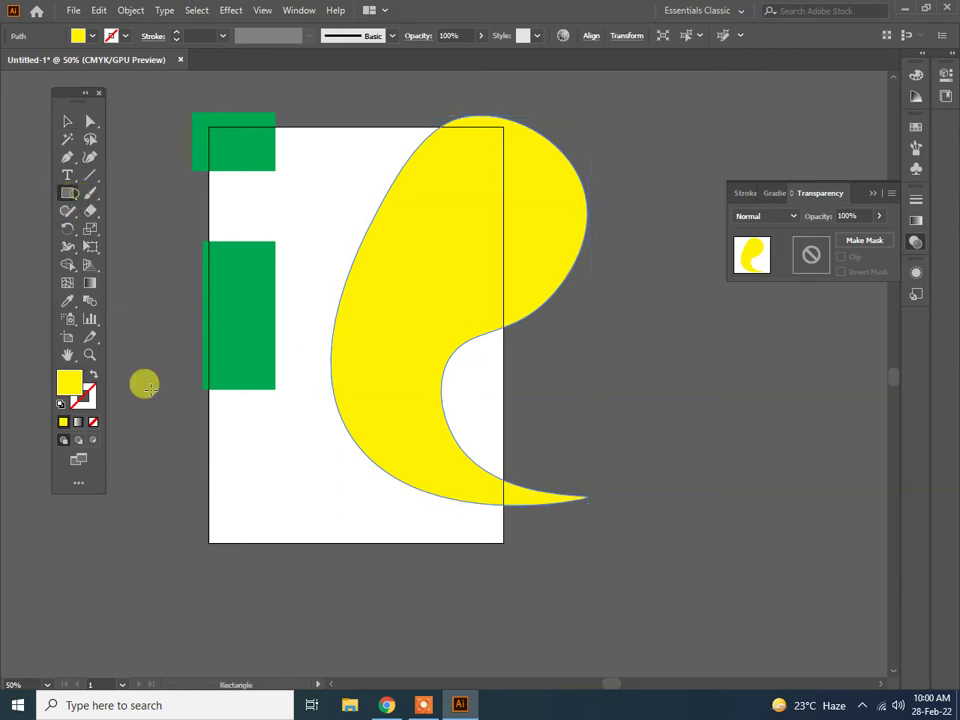
left_click_drag(199, 509, 289, 552)
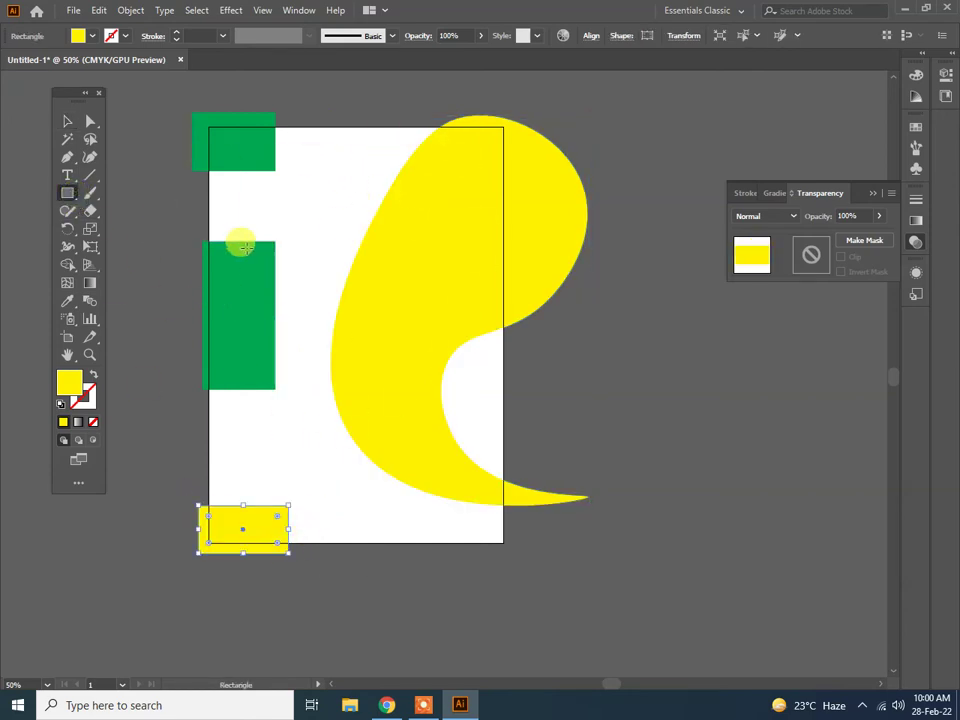
left_click(64, 121)
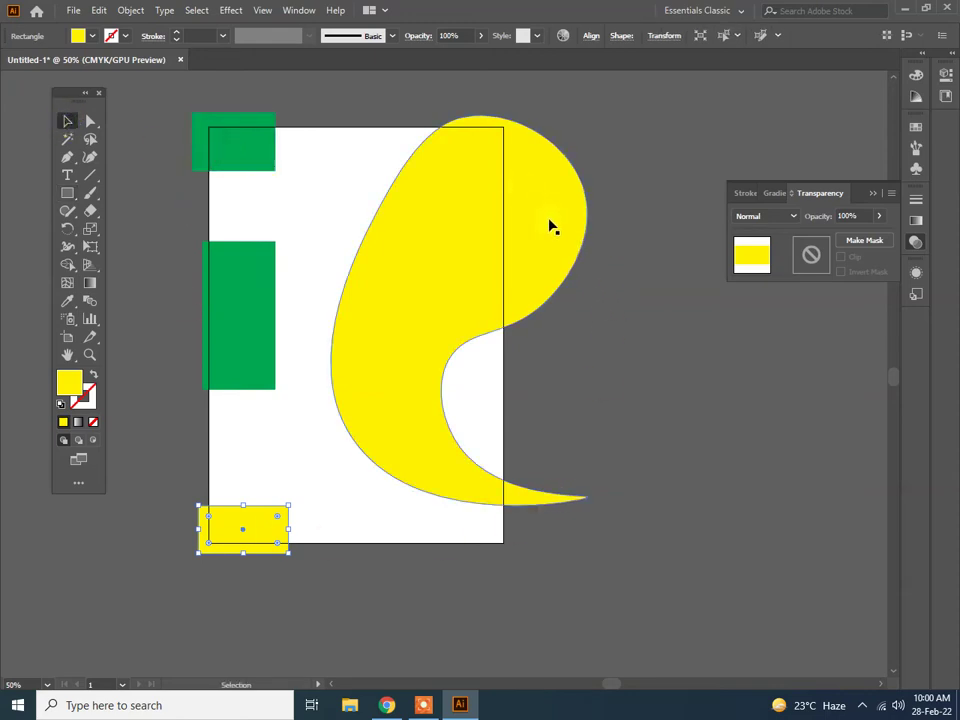
Export the artwork as a JPEG named abccc to the Desktop
left_click(74, 12)
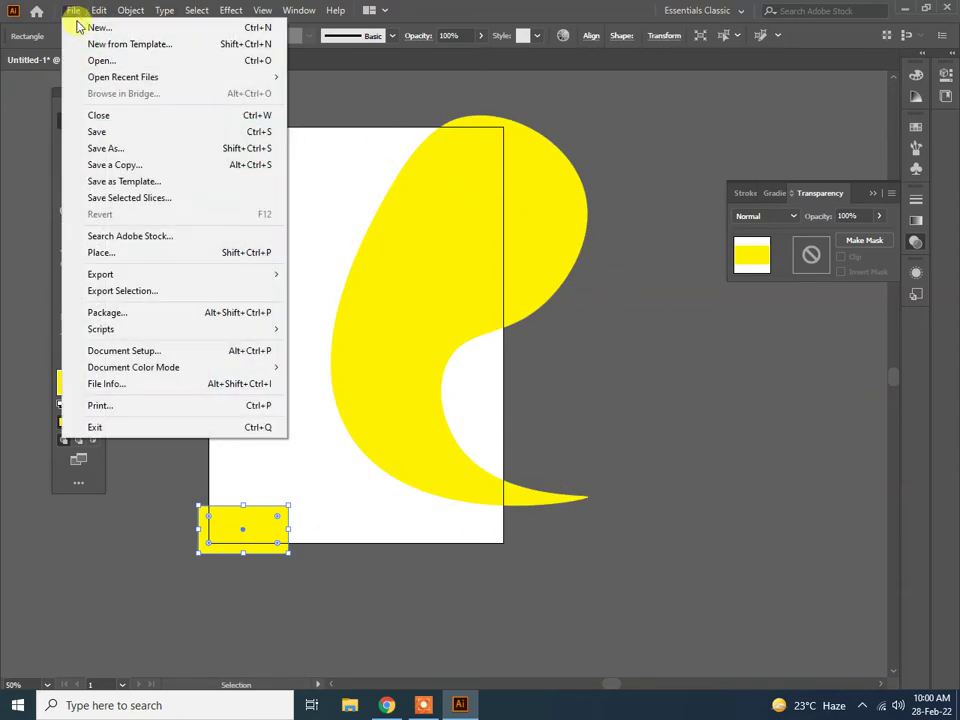
mouse_move(100, 274)
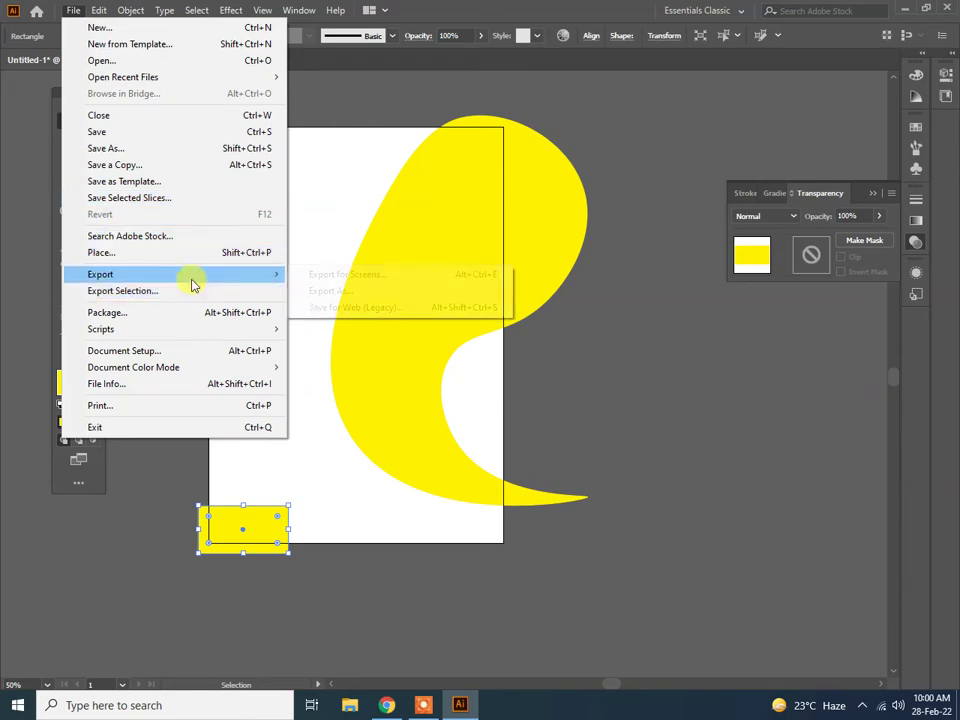
left_click(447, 298)
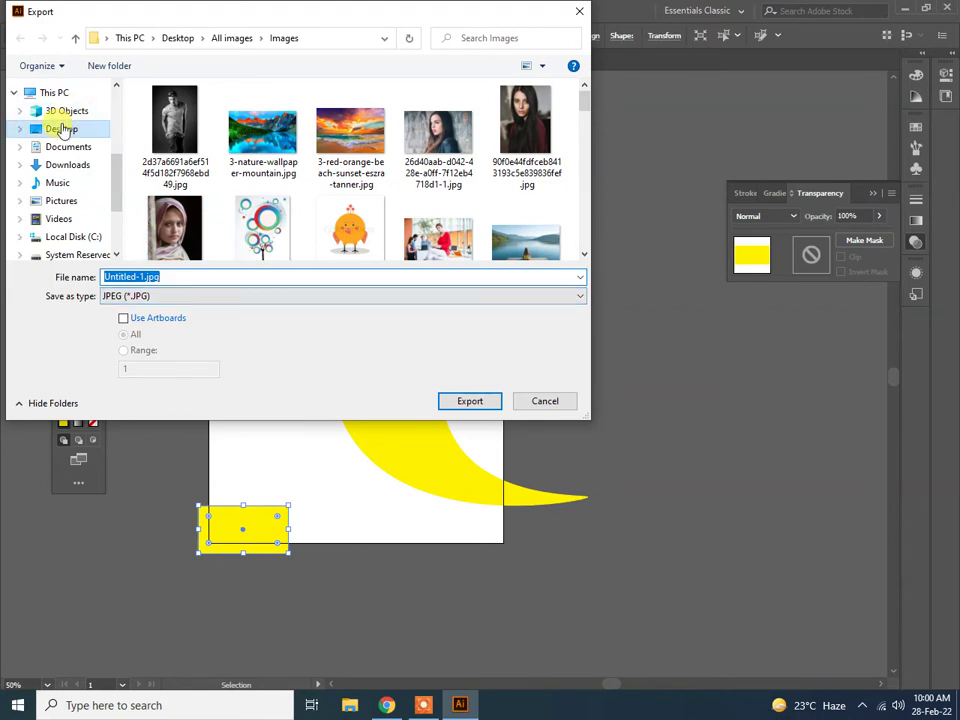
left_click(61, 128)
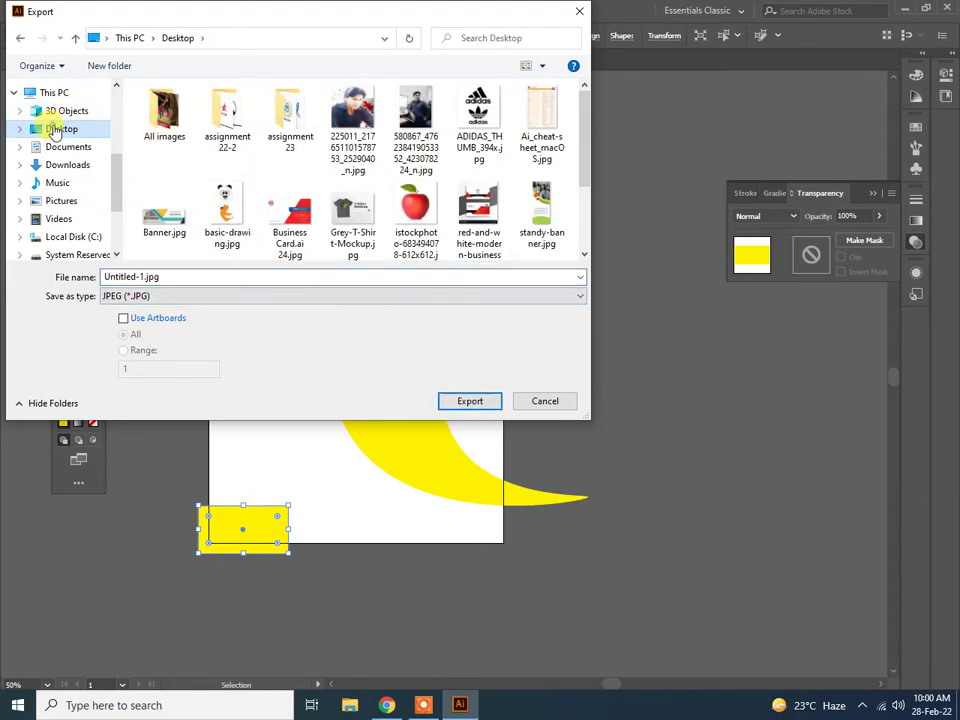
left_click(129, 38)
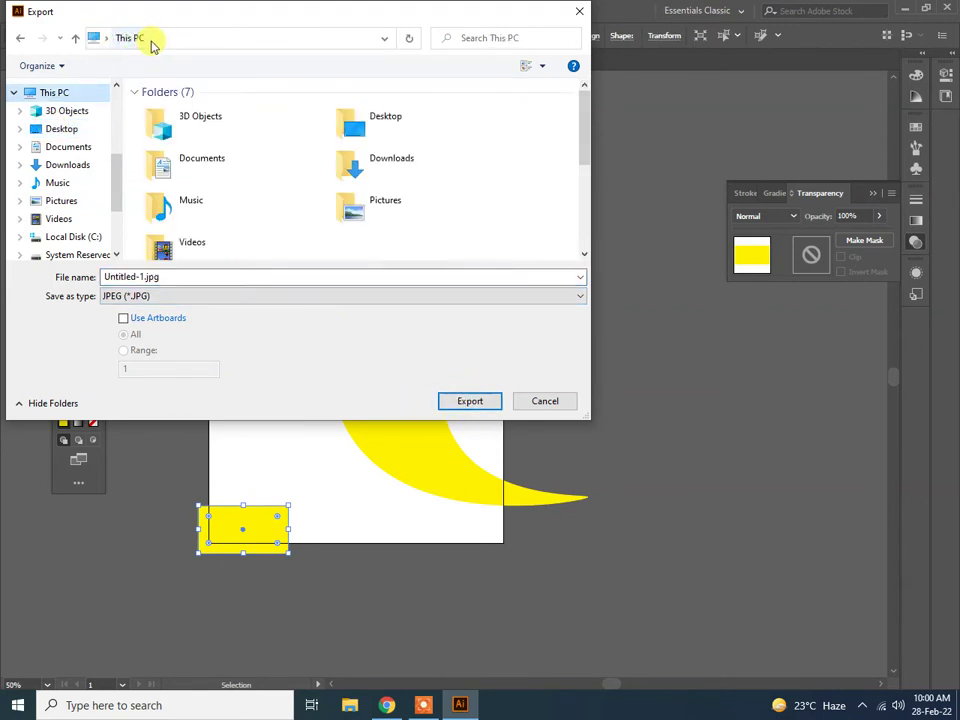
left_click(61, 128)
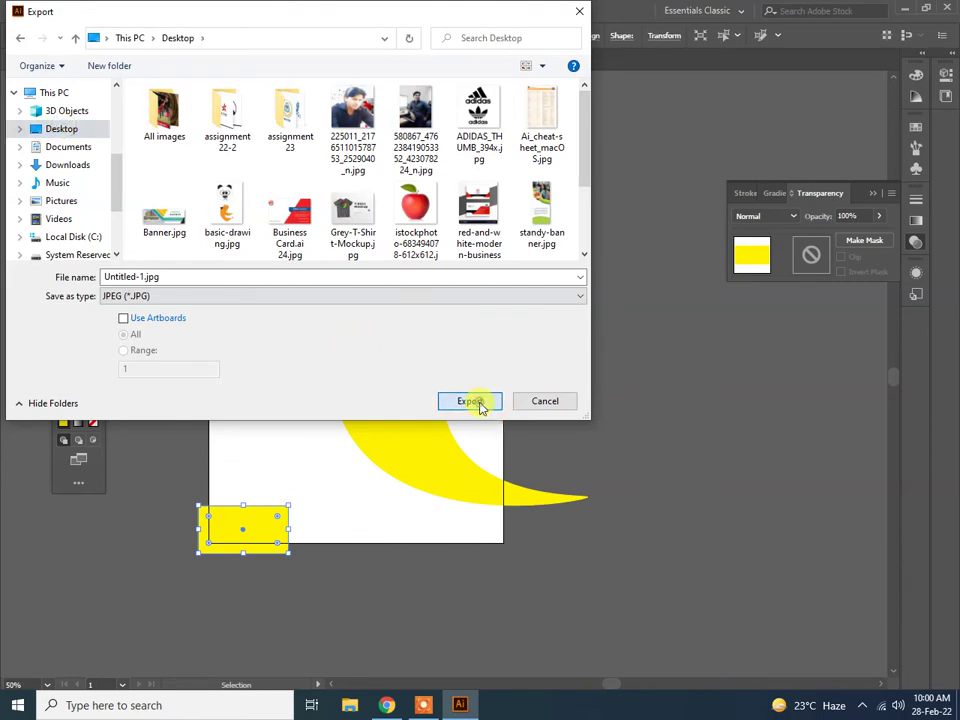
double_click(197, 276)
type("abccc")
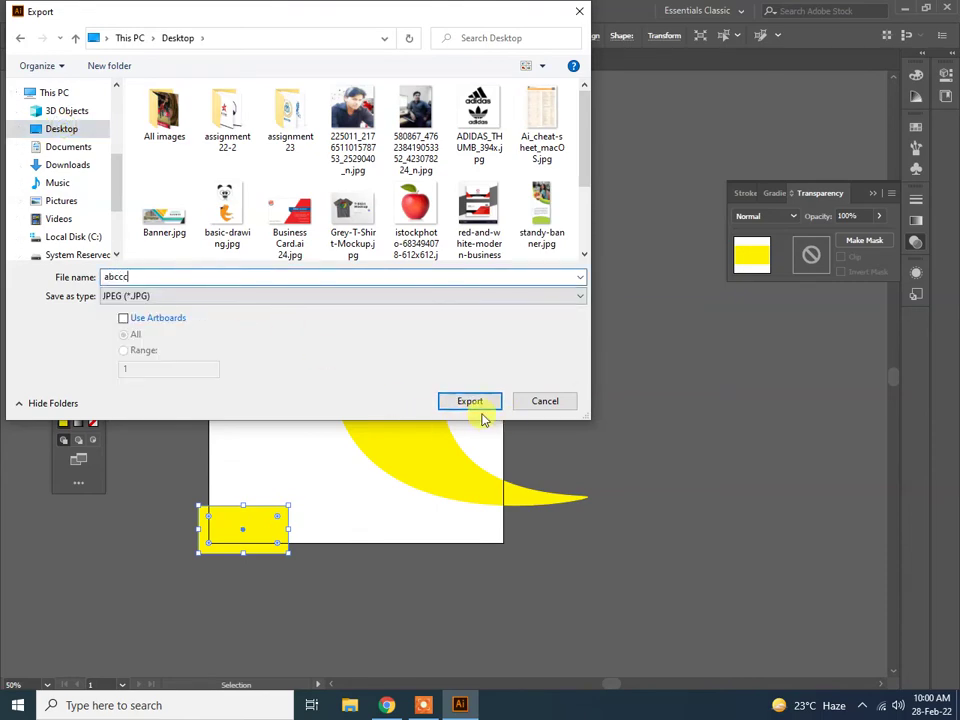
left_click(467, 401)
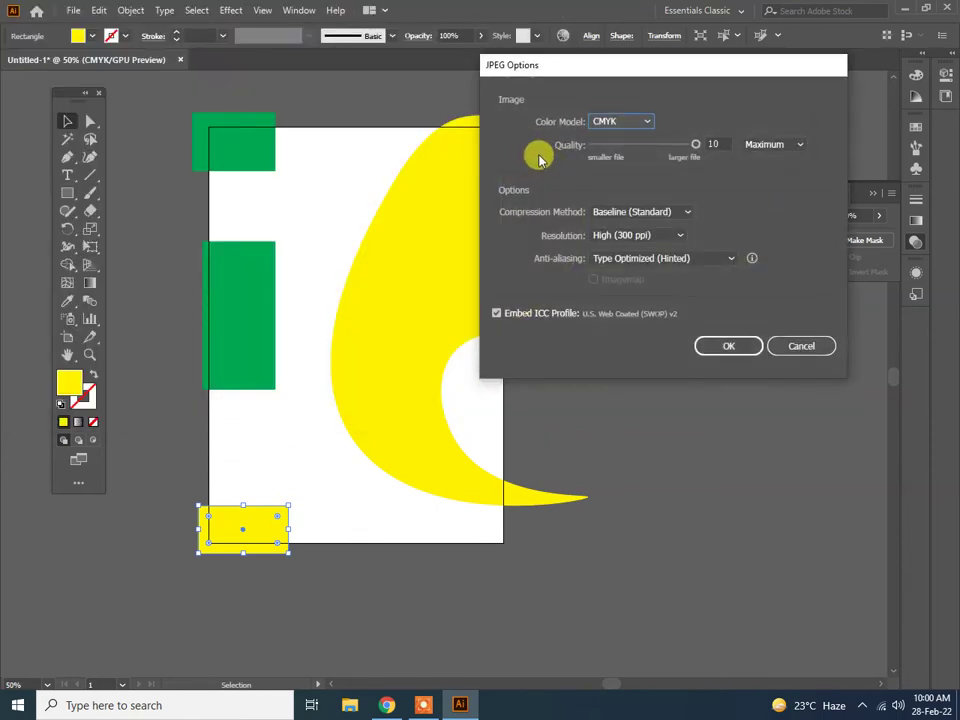
Set the JPEG colour model to RGB, confirm the export, and minimize Illustrator
left_click(620, 121)
left_click(600, 134)
left_click(750, 347)
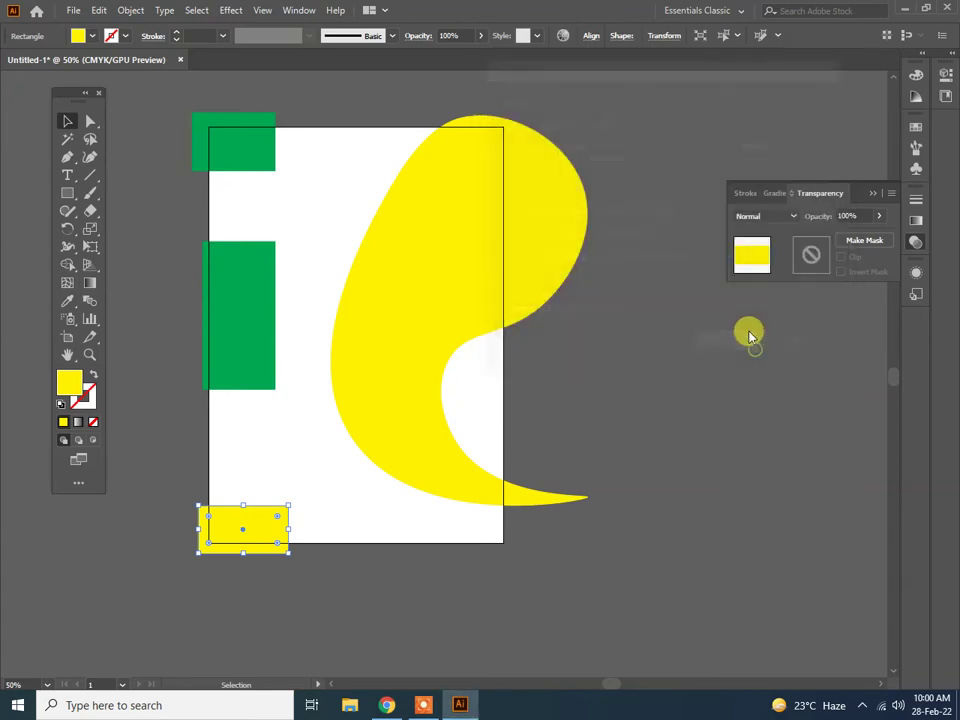
left_click(902, 6)
Minimize Chrome, view abccc.jpg full screen in Photos, close it, and restore Illustrator
left_click(909, 11)
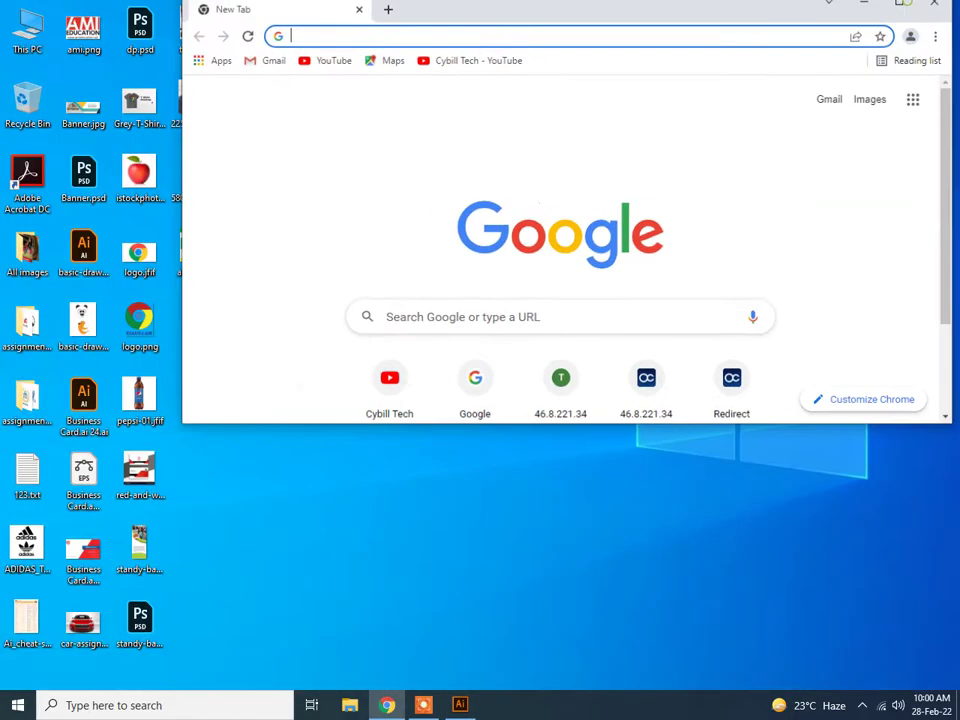
left_click(874, 13)
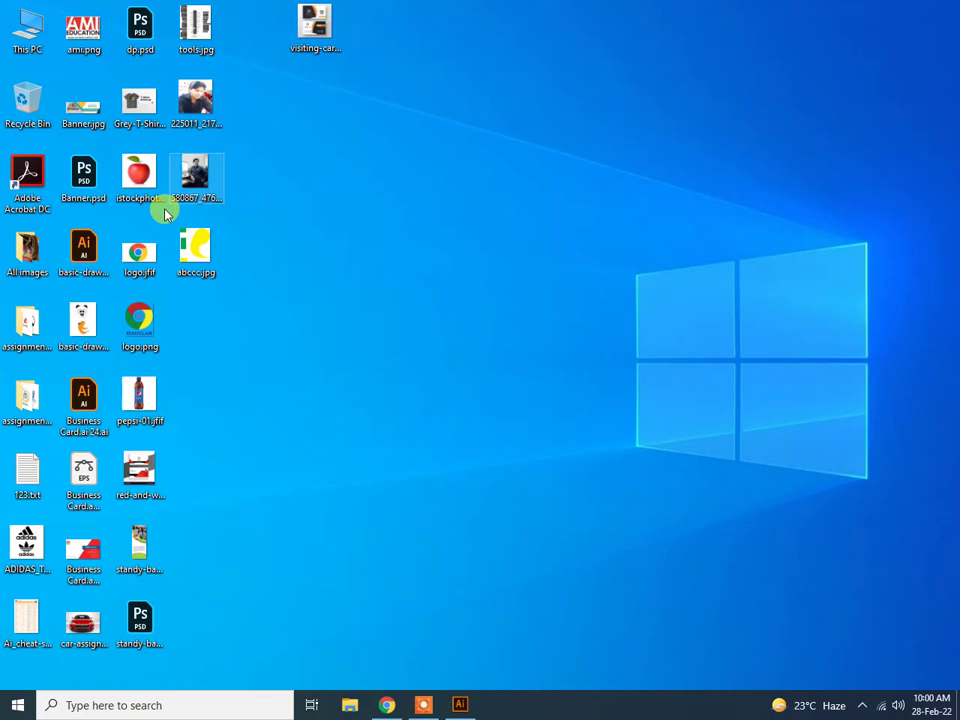
double_click(206, 252)
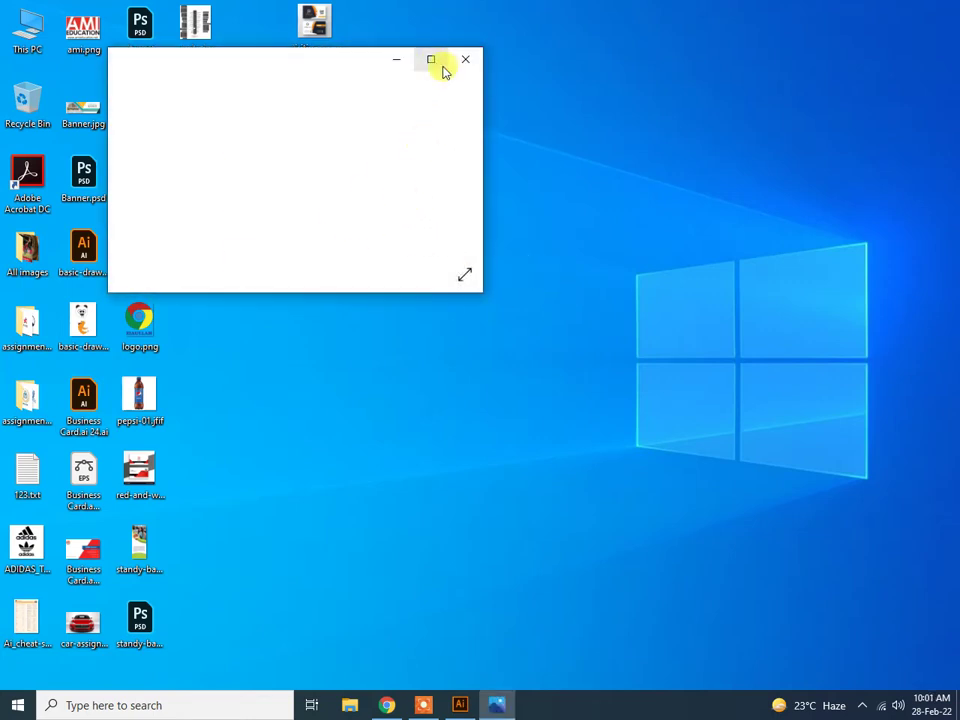
left_click(440, 62)
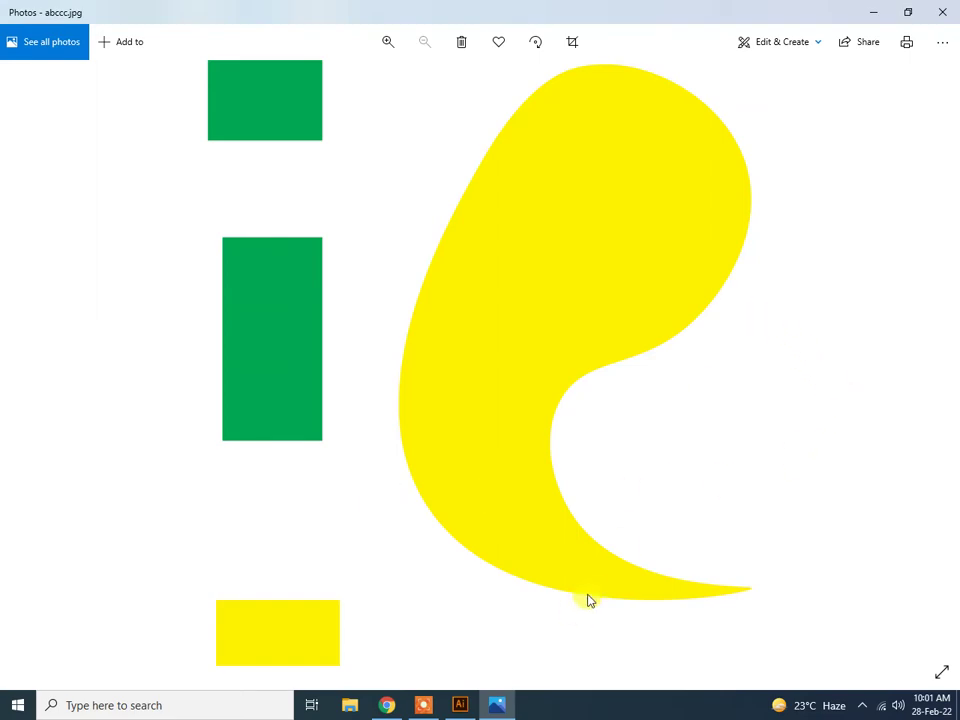
left_click(942, 12)
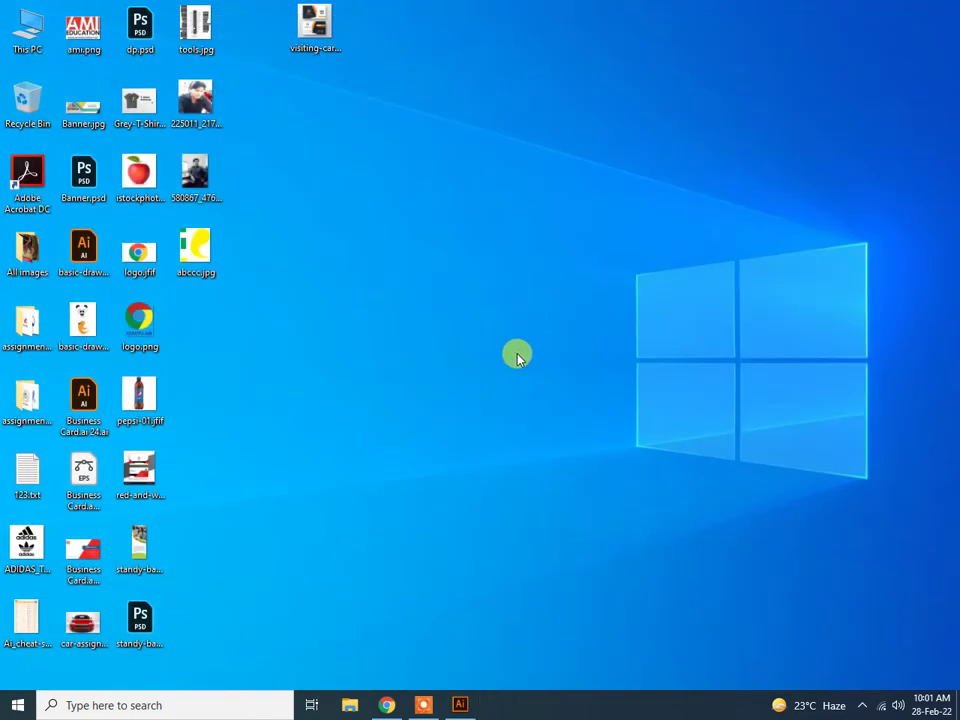
left_click(452, 701)
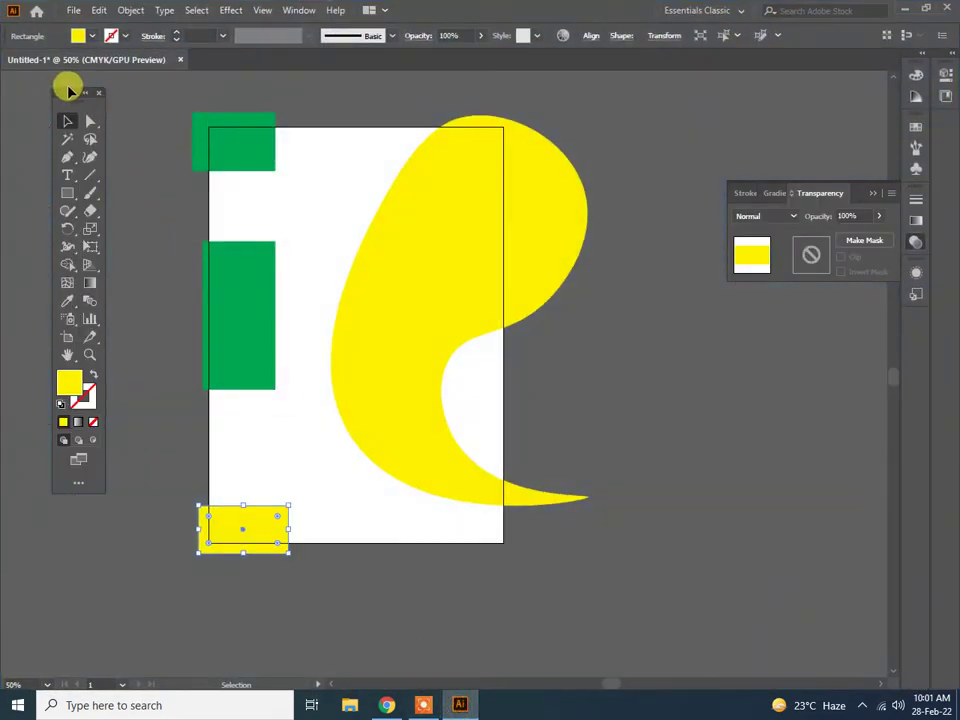
Draw a rectangle covering the whole artboard and fill it grey
left_click(66, 193)
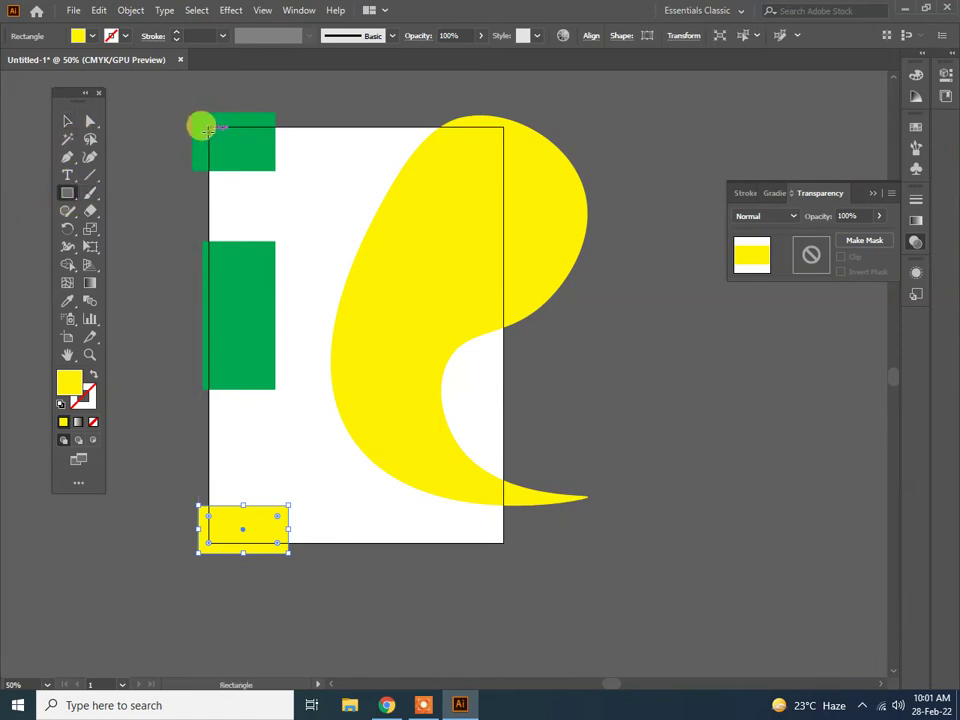
left_click_drag(206, 124, 503, 543)
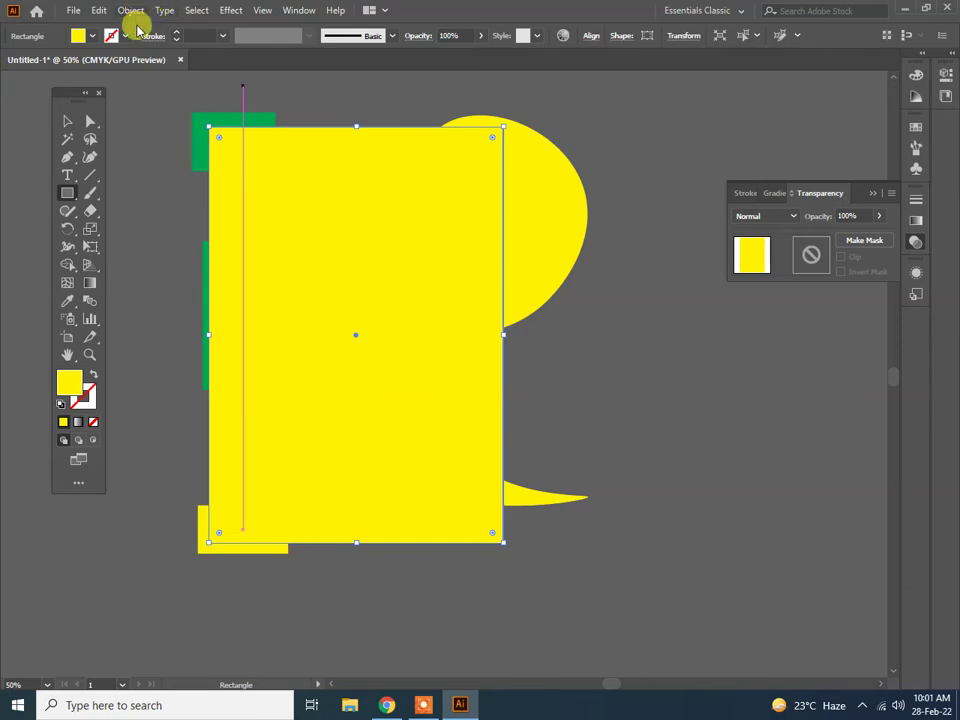
left_click(92, 35)
left_click(62, 92)
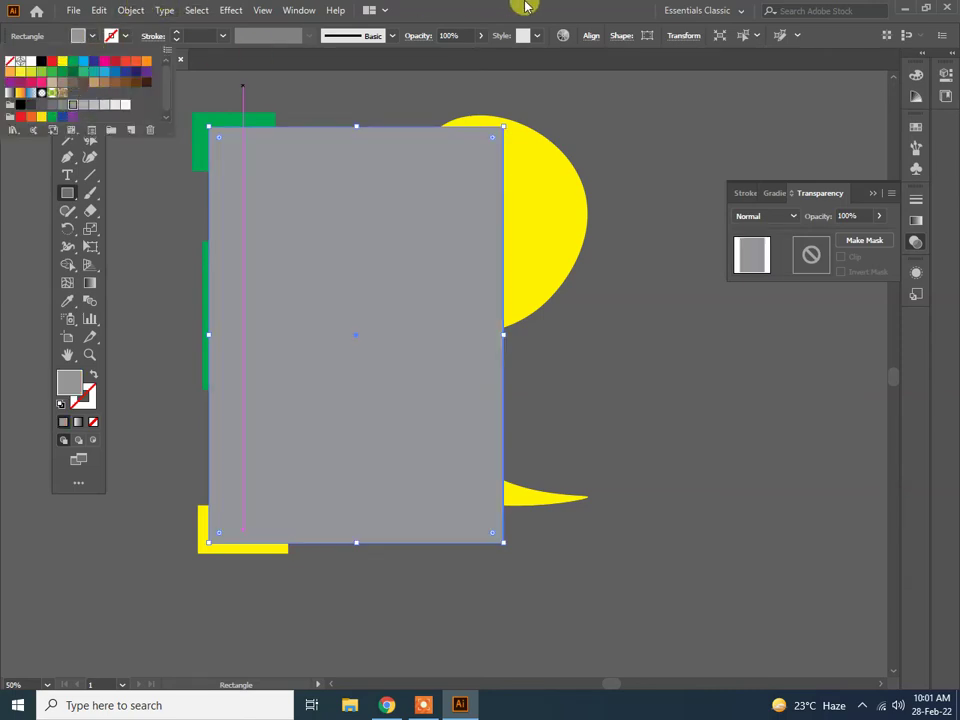
Send the grey rectangle to the back, behind all other shapes
left_click(67, 121)
right_click(285, 212)
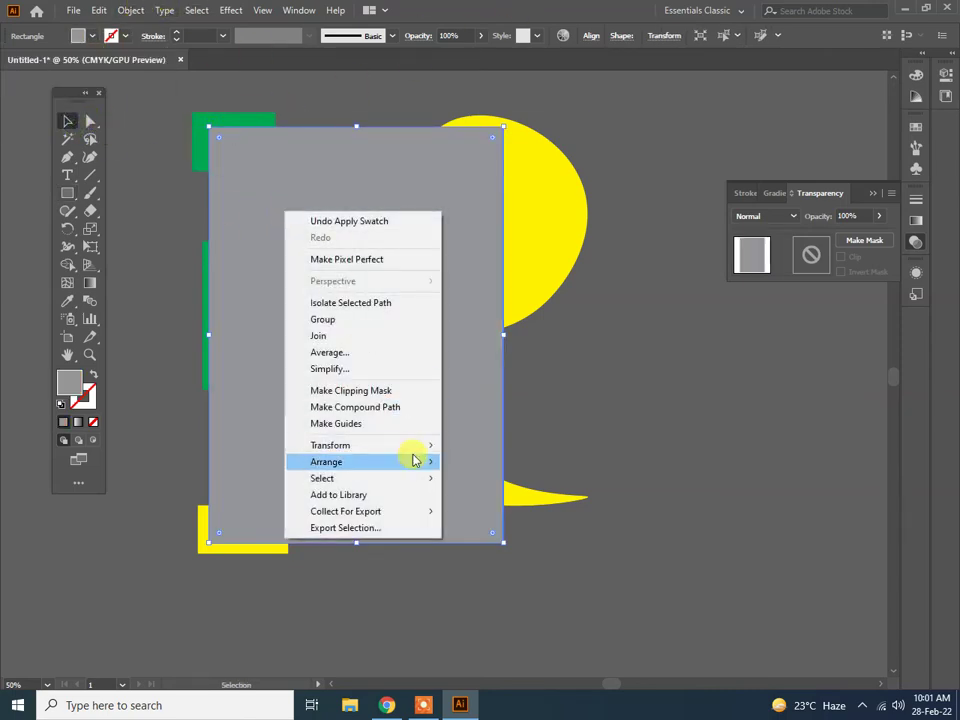
mouse_move(326, 461)
left_click(519, 512)
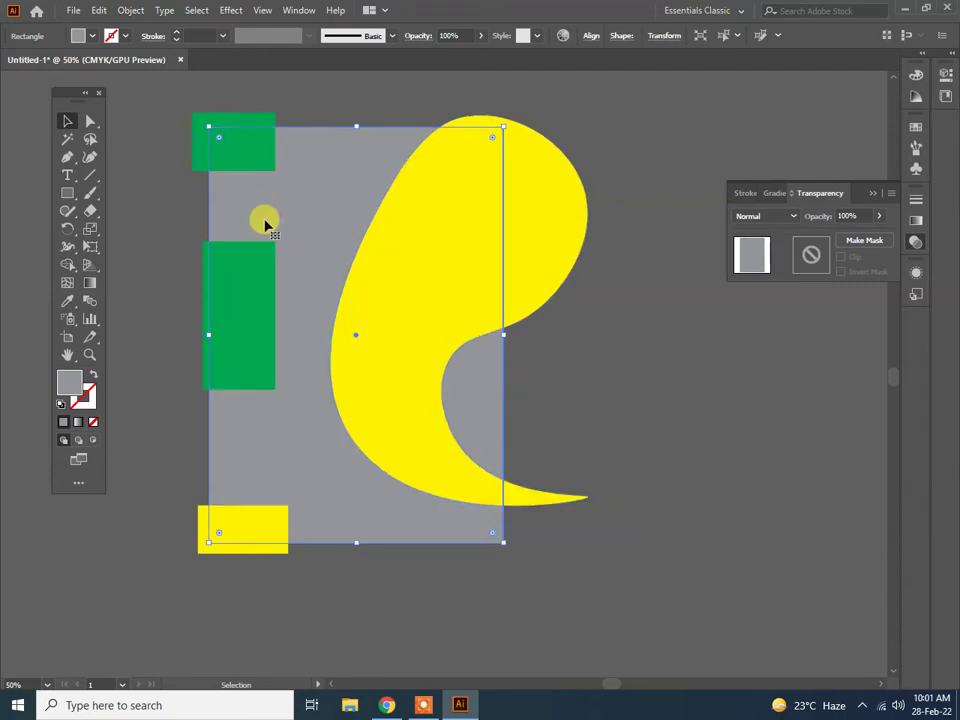
left_click(76, 11)
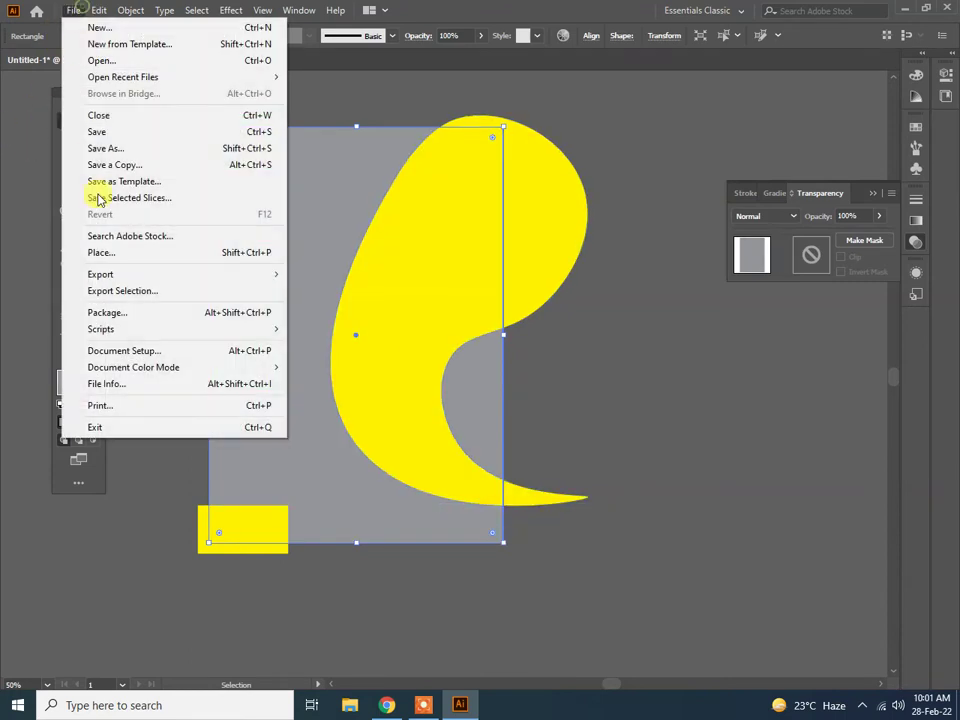
mouse_move(101, 274)
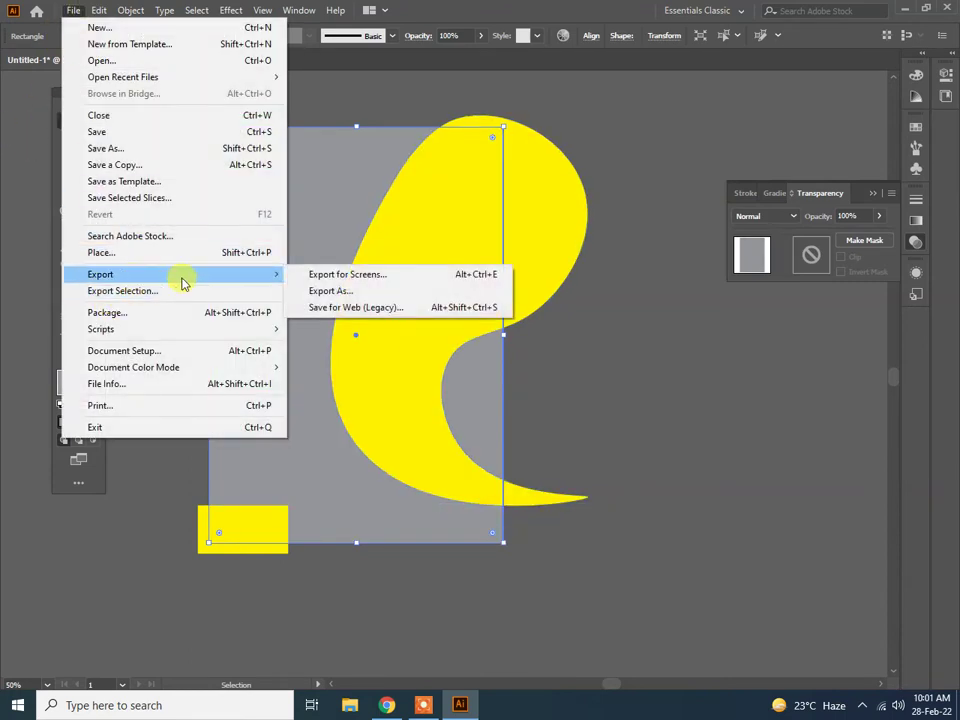
Overwrite Desktop abccc.jpg with an RGB JPEG export including the grey background, then open it in Photos
left_click(384, 292)
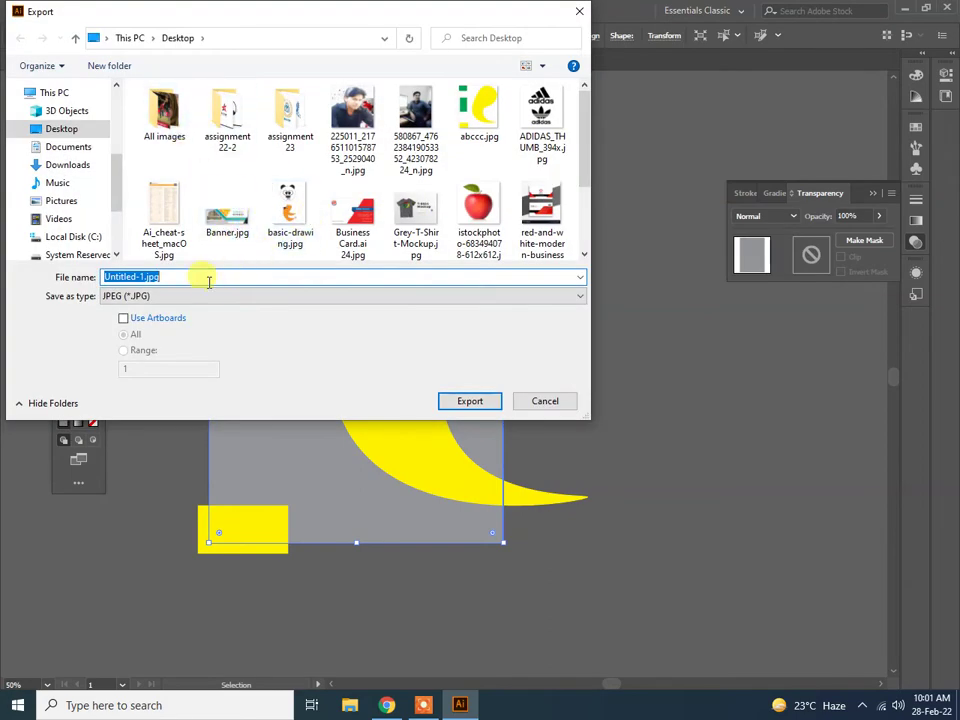
left_click(494, 139)
left_click(442, 396)
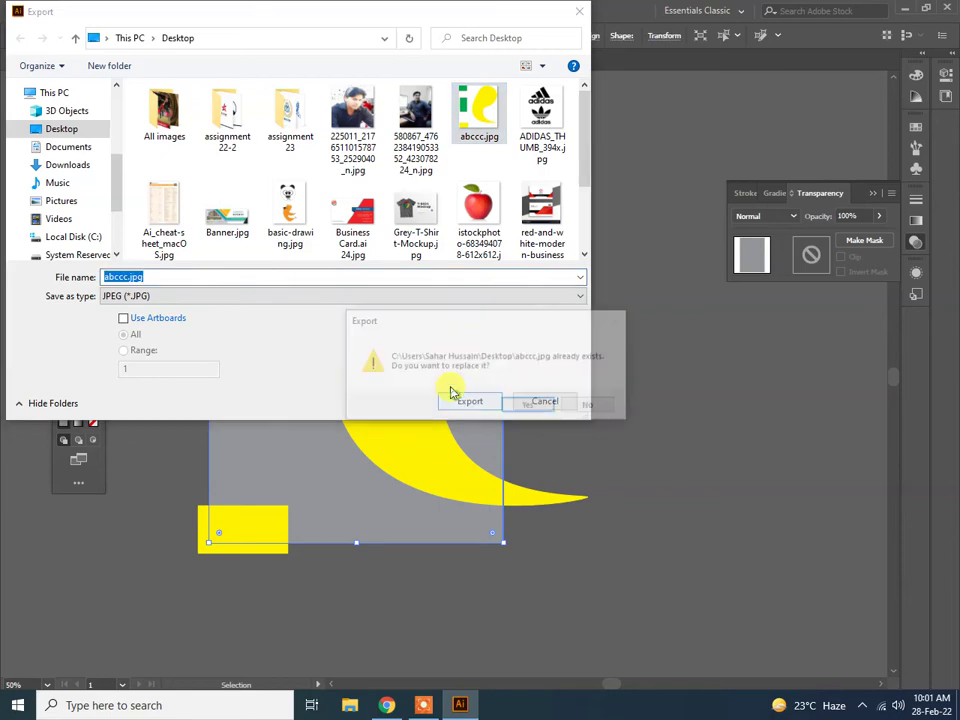
left_click(524, 404)
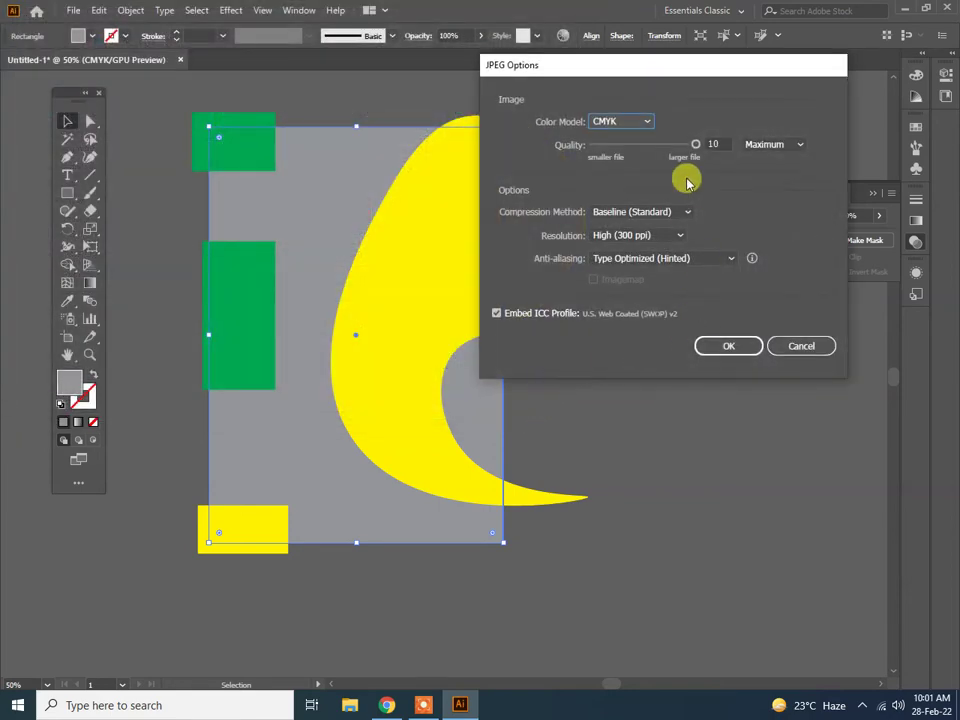
left_click(618, 121)
left_click(615, 137)
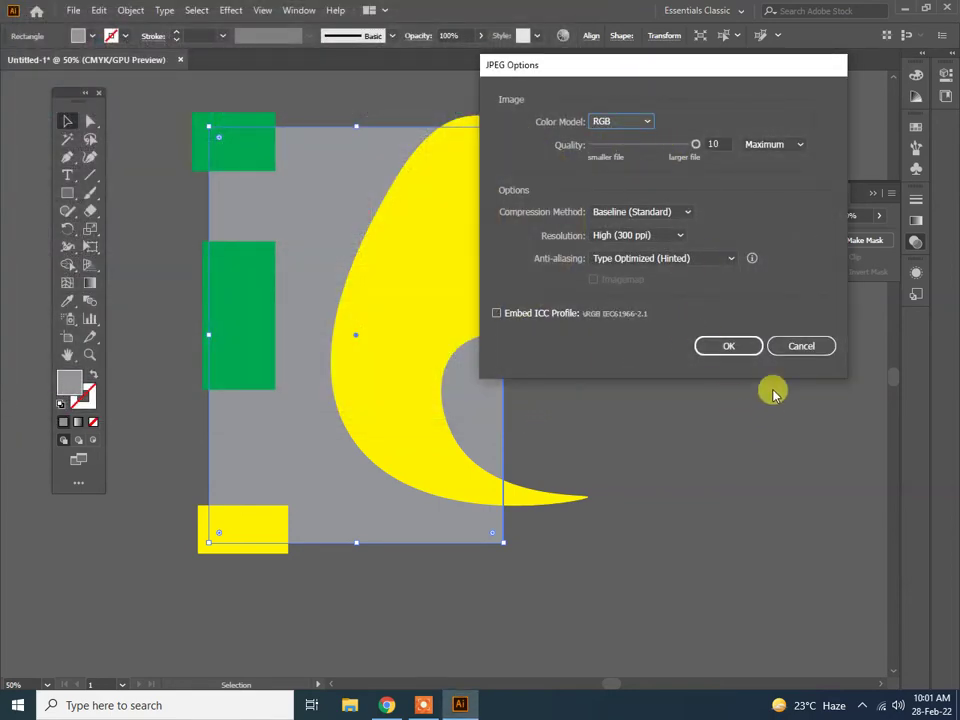
left_click(736, 342)
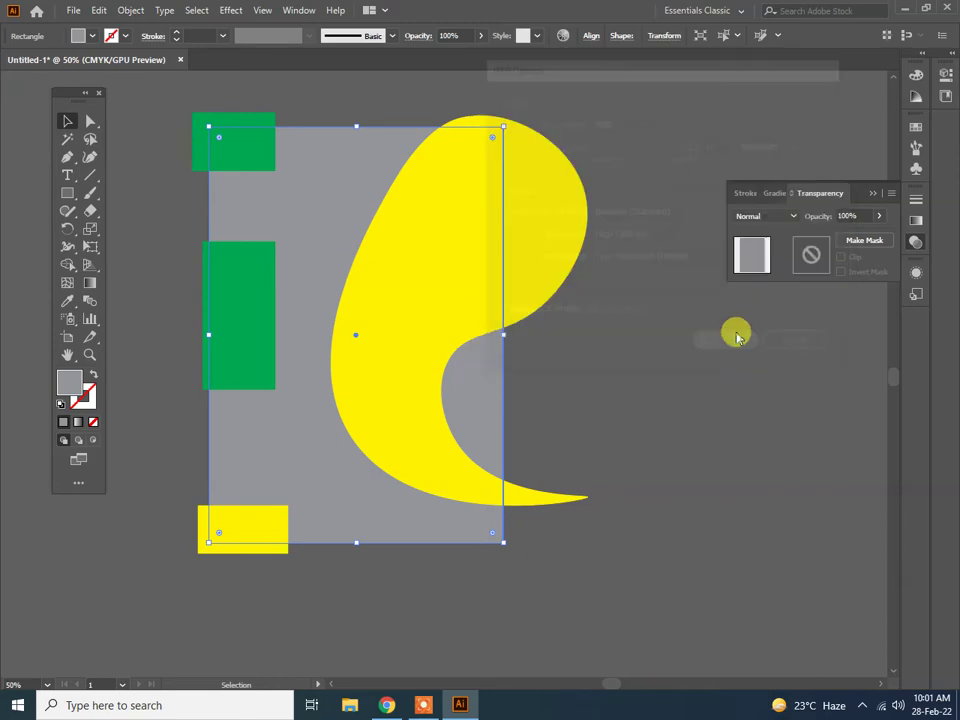
left_click(908, 8)
double_click(195, 250)
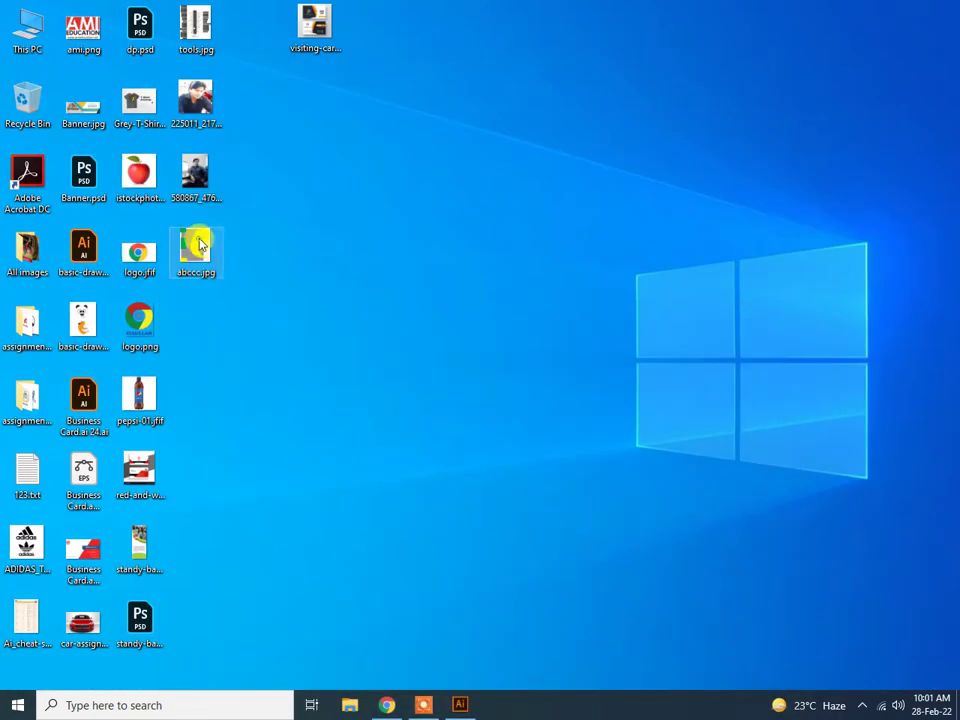
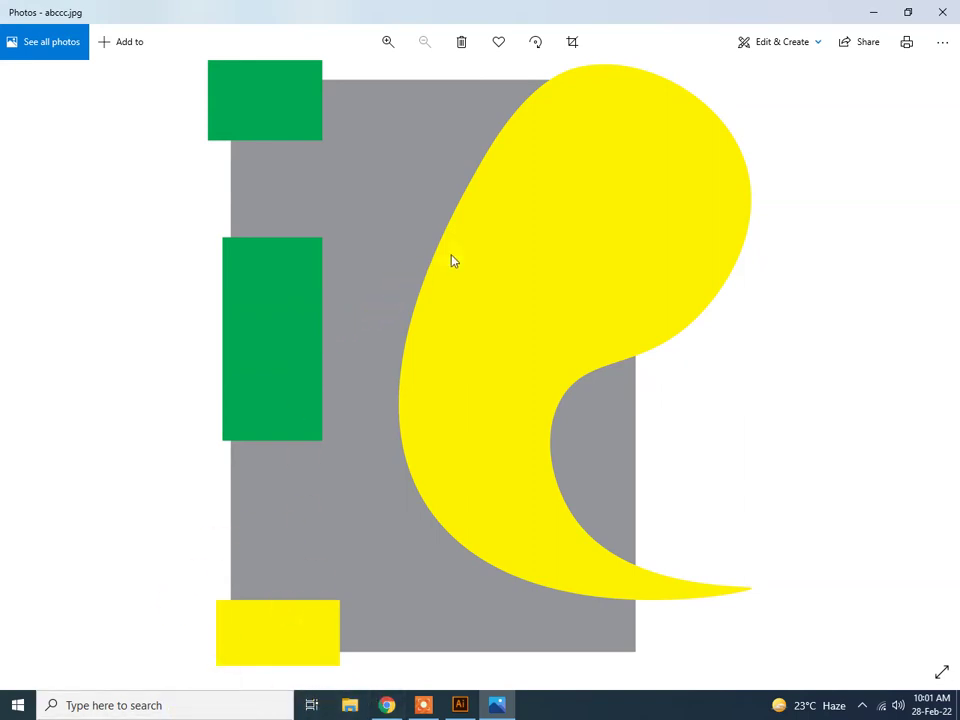
Crop abccc.jpg in Photos down to its left part
left_click(297, 93)
key("ctrl+e")
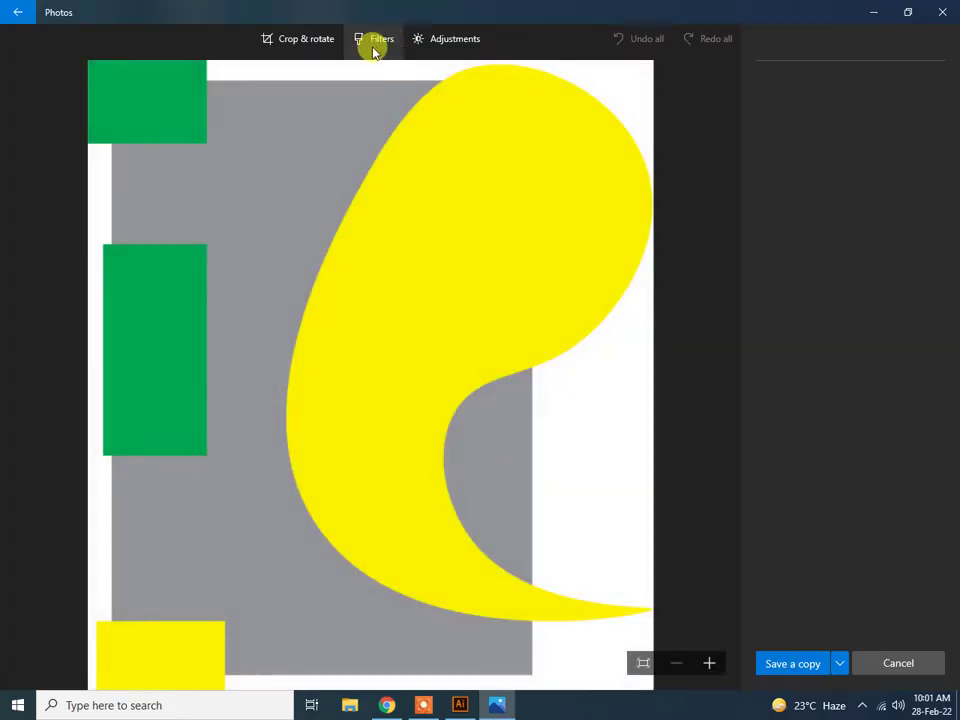
left_click(286, 45)
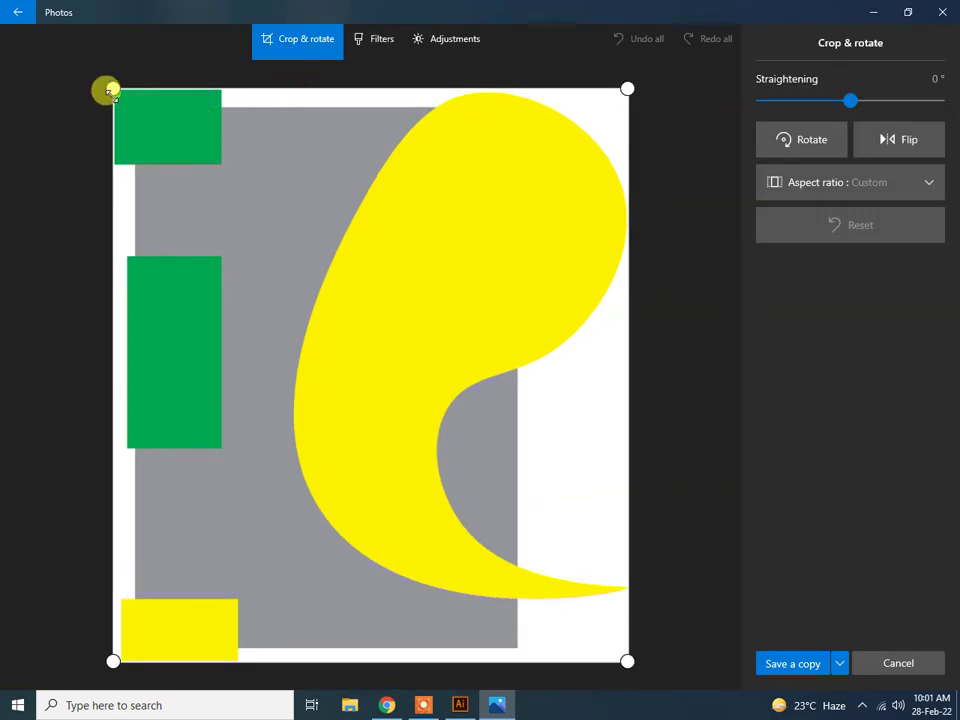
left_click_drag(109, 91, 140, 115)
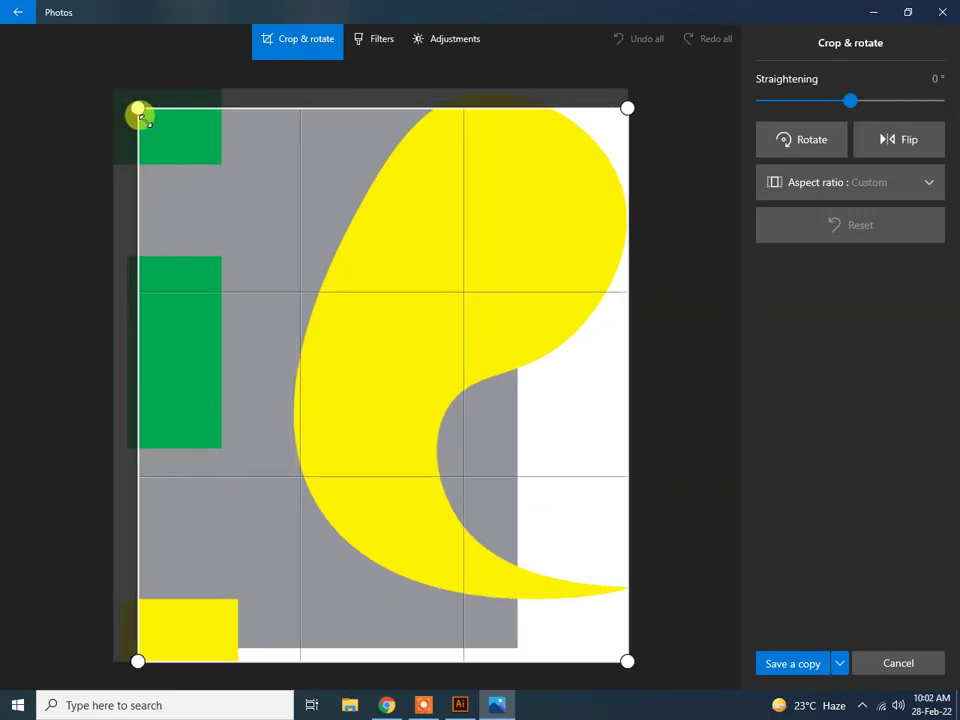
left_click_drag(140, 115, 135, 109)
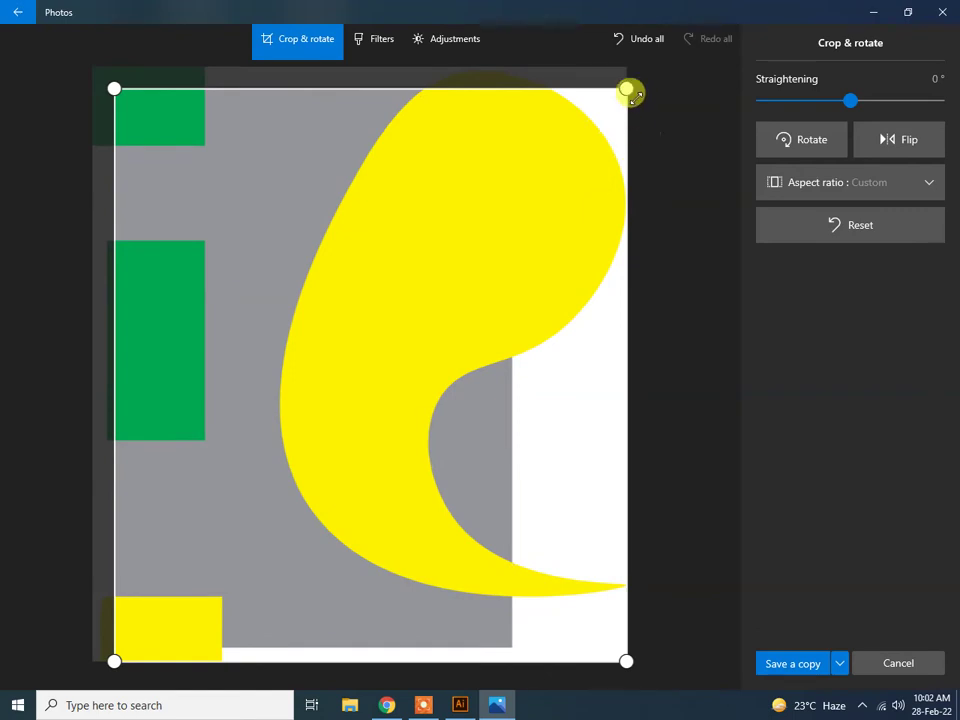
left_click_drag(626, 88, 505, 78)
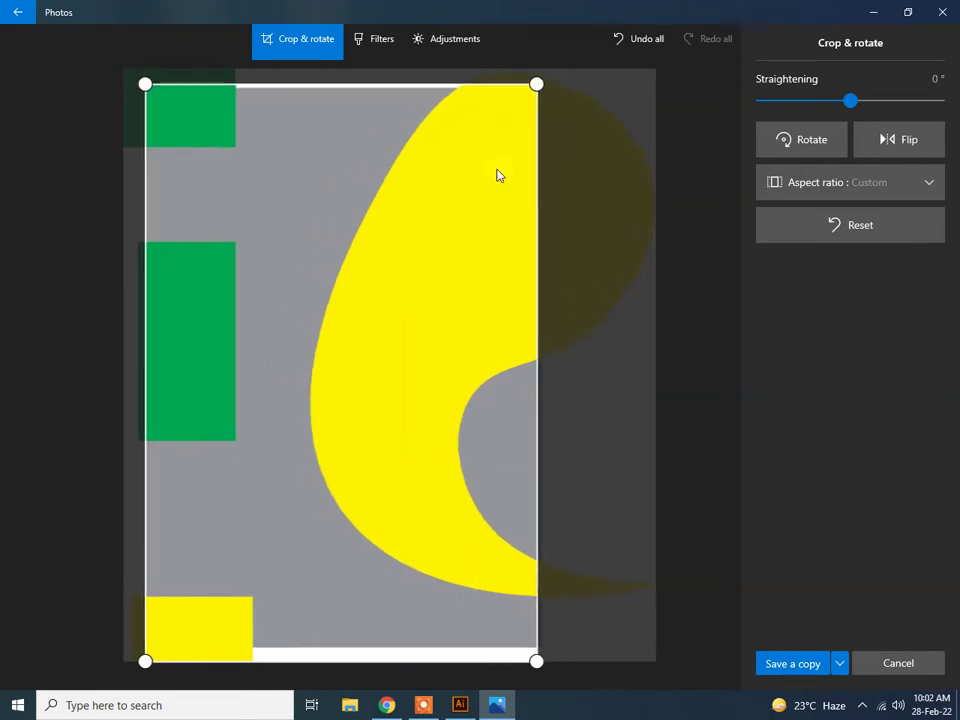
left_click_drag(325, 660, 328, 674)
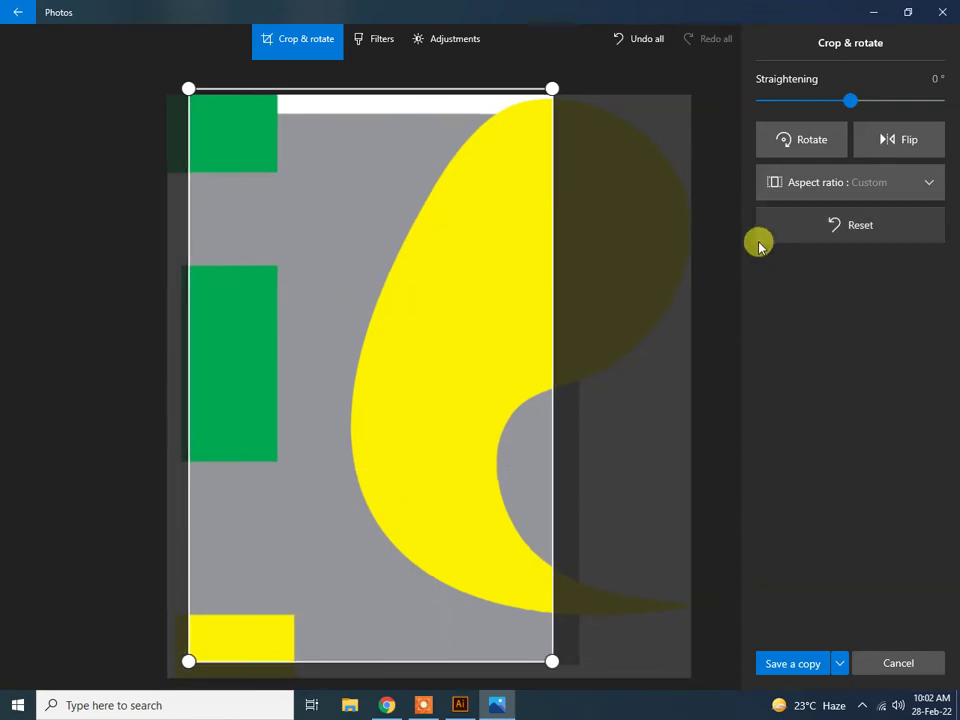
Save the cropped image as a copy named fff.jpg and close Photos
left_click(803, 665)
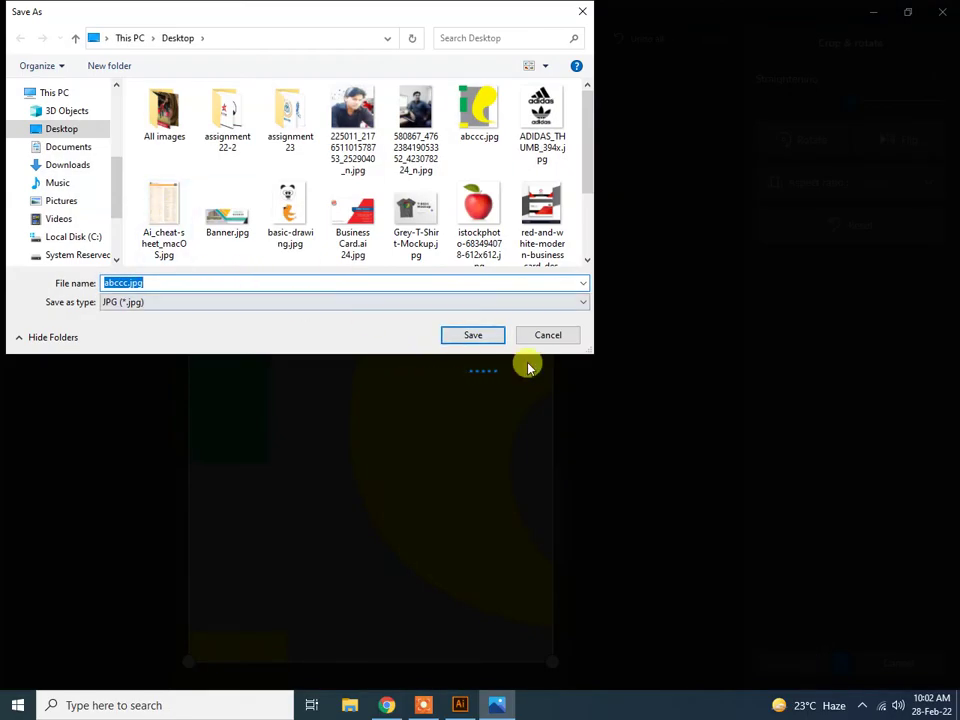
left_click(474, 338)
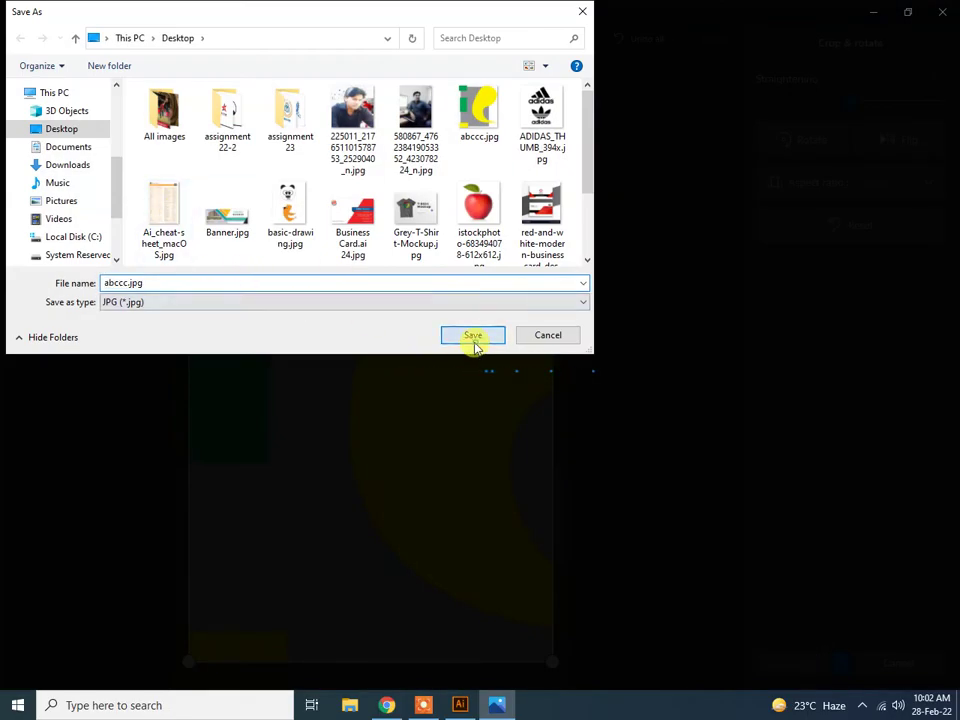
left_click(572, 355)
key("Return")
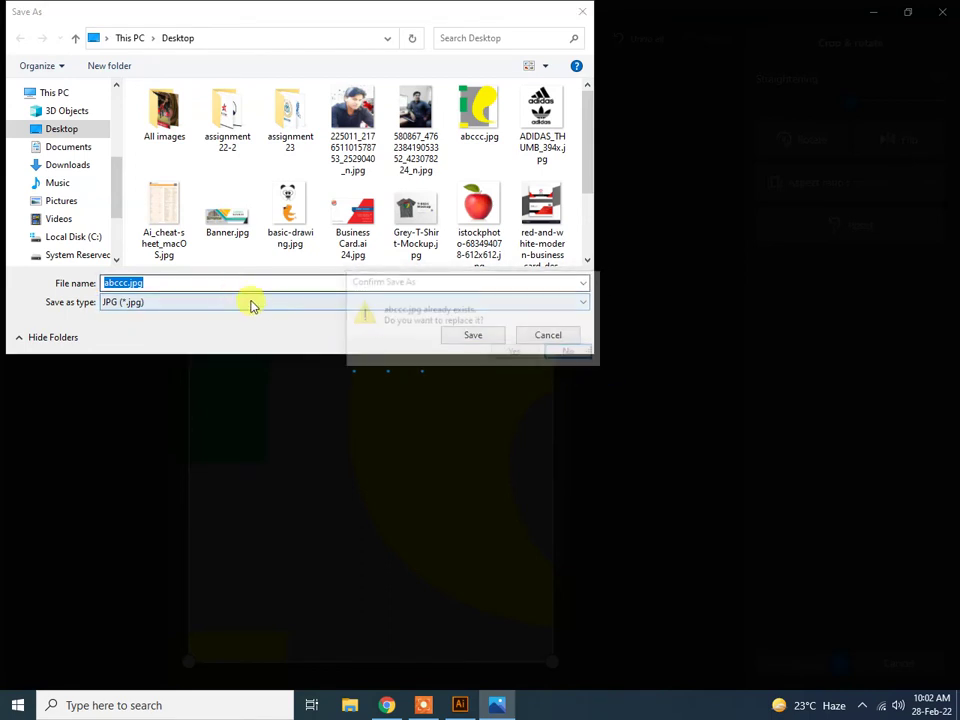
left_click(572, 353)
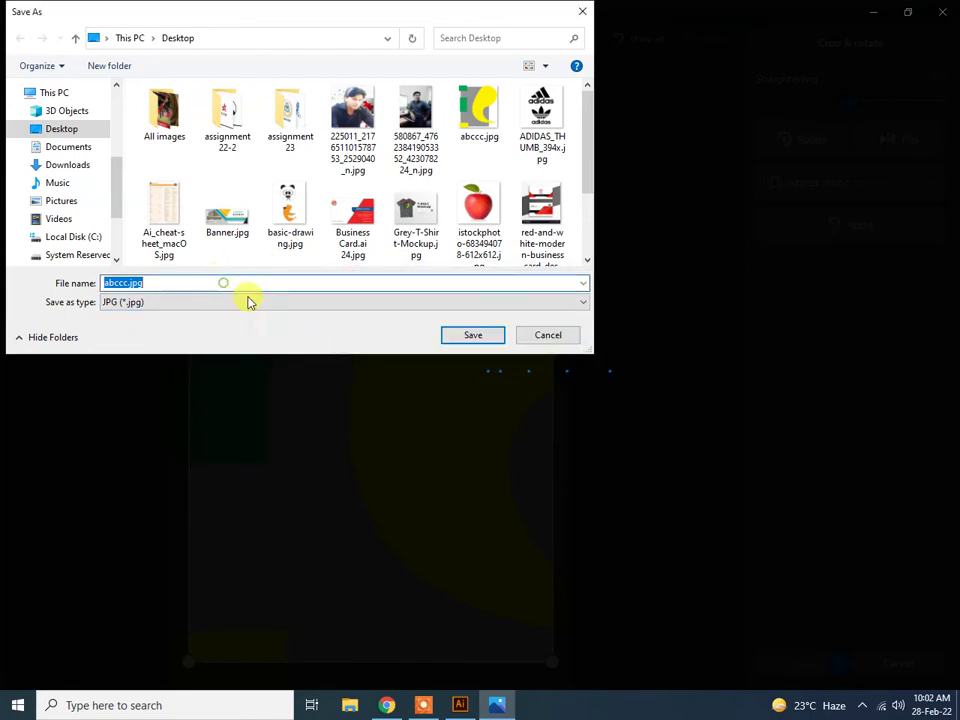
type("fff")
left_click(471, 340)
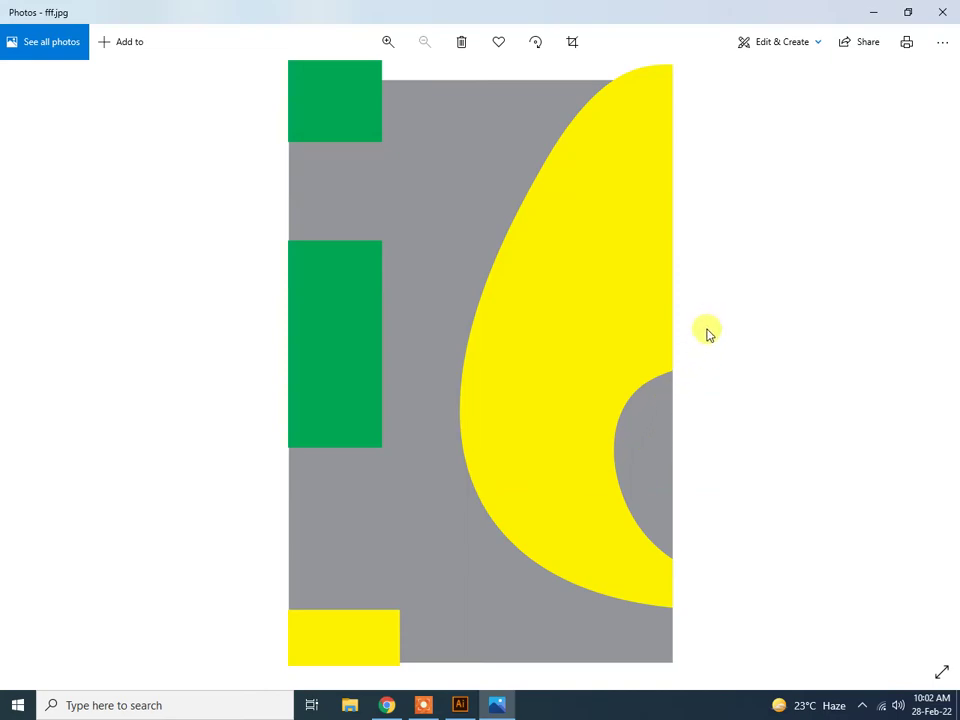
left_click(942, 12)
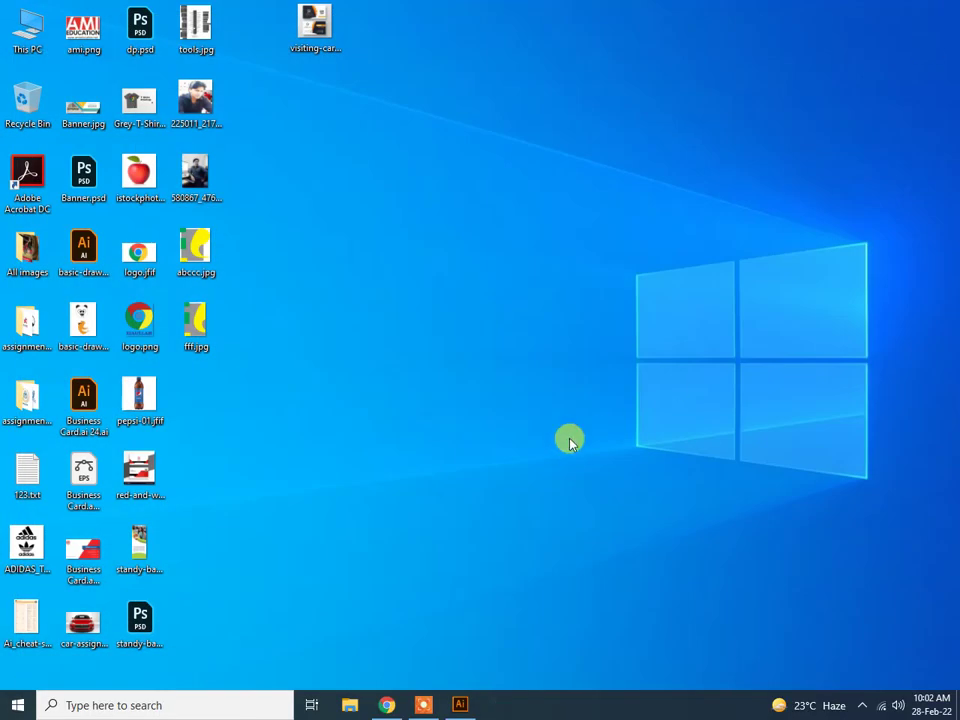
Back in Illustrator, delete the old grey rectangle
left_click(463, 706)
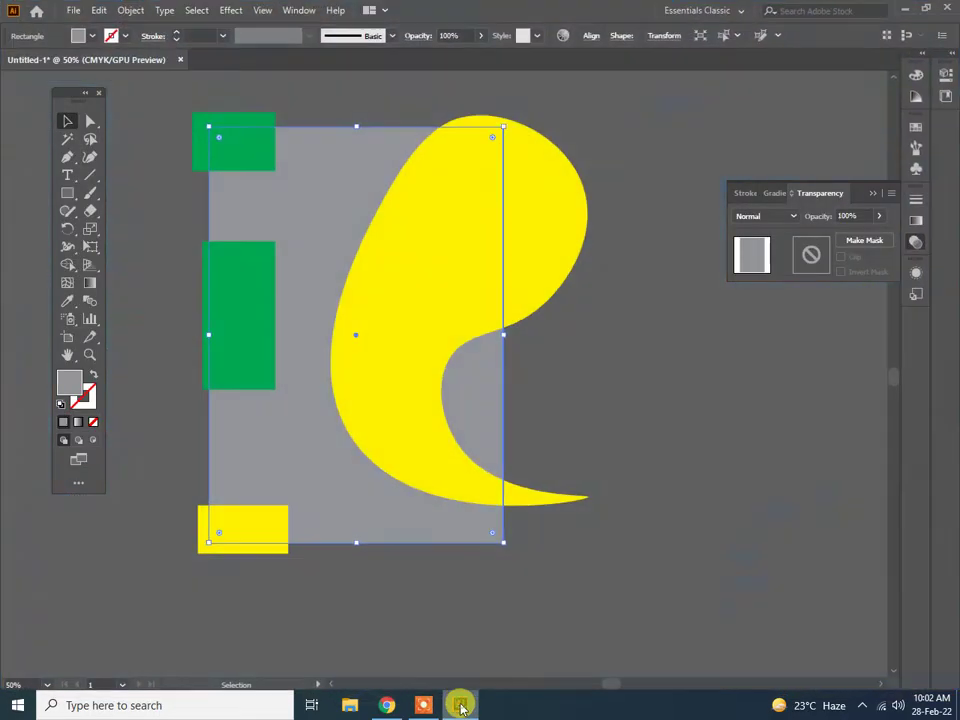
left_click(639, 168)
left_click(279, 435)
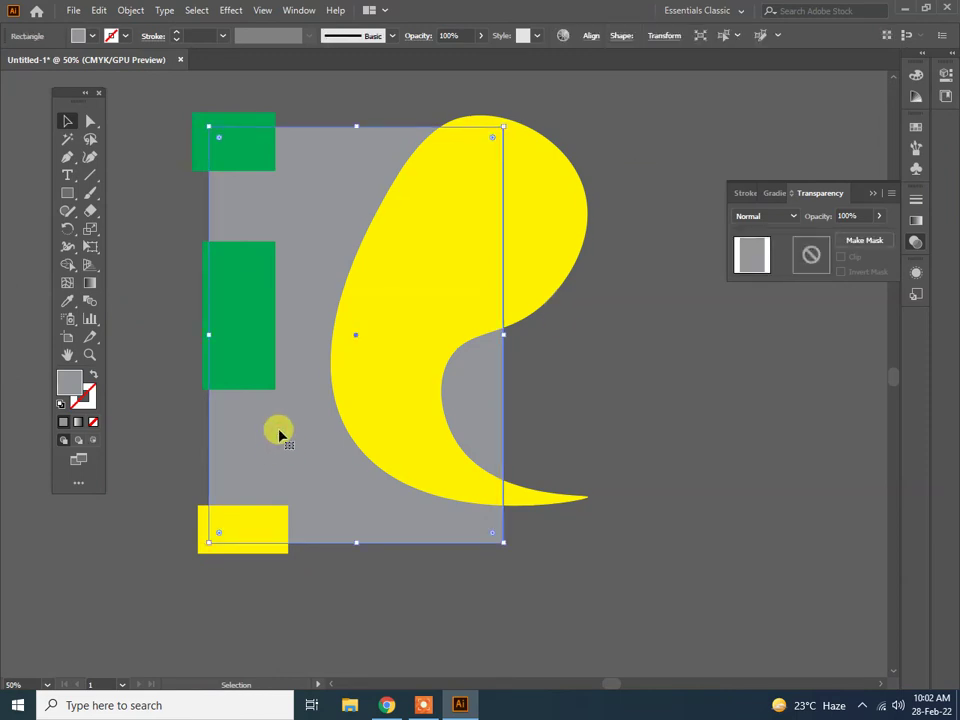
key("Delete")
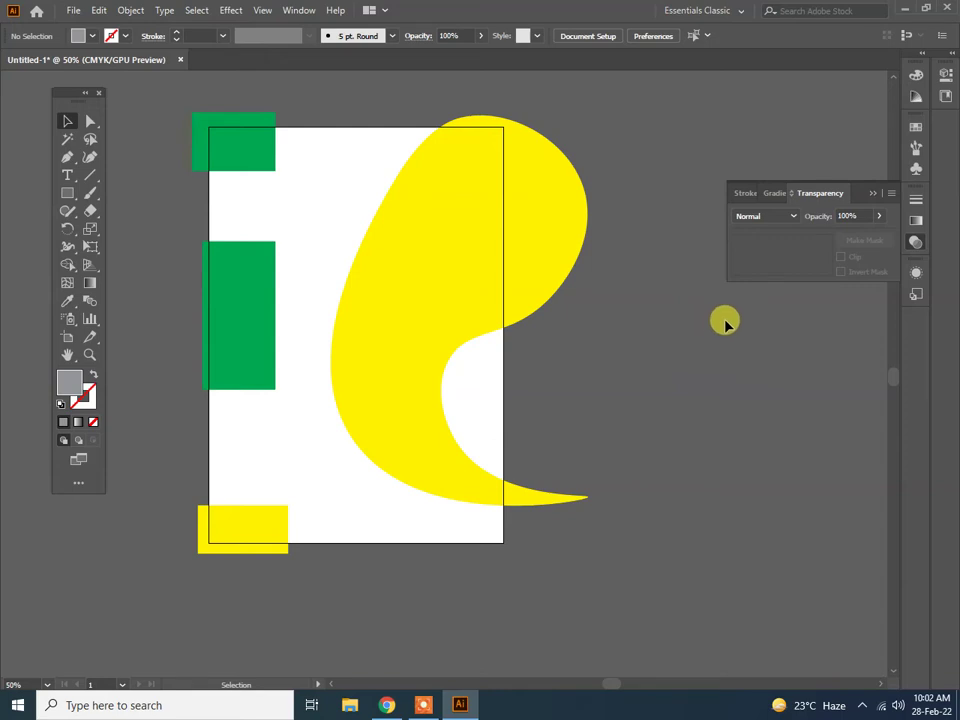
Draw a new grey rectangle covering the whole artboard
scroll(617, 357, "up", 2)
scroll(617, 357, "left", 2)
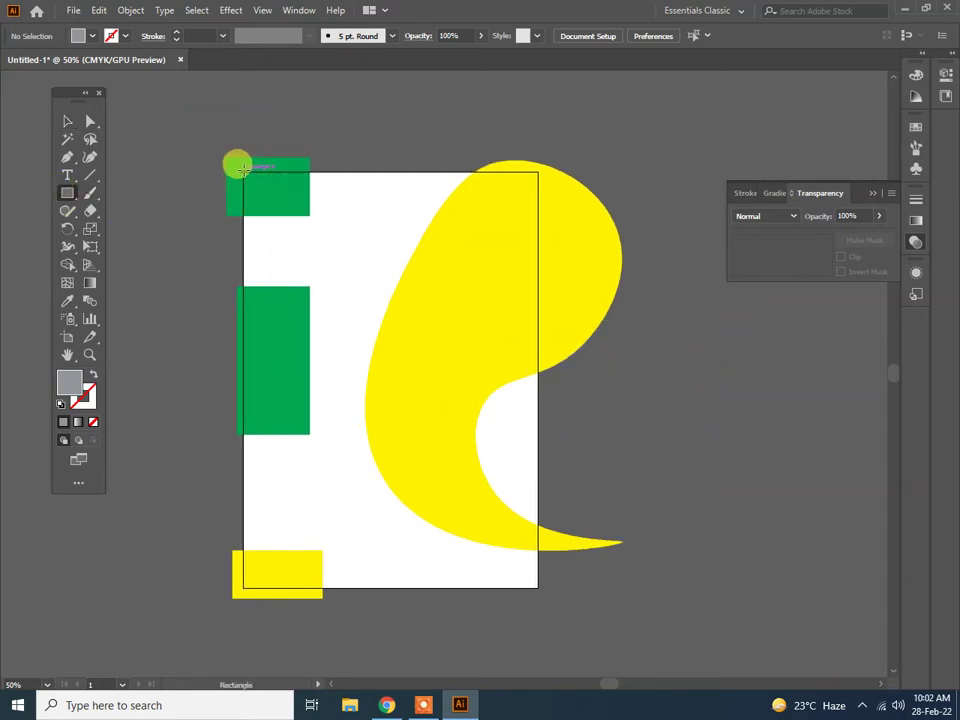
left_click_drag(243, 172, 536, 586)
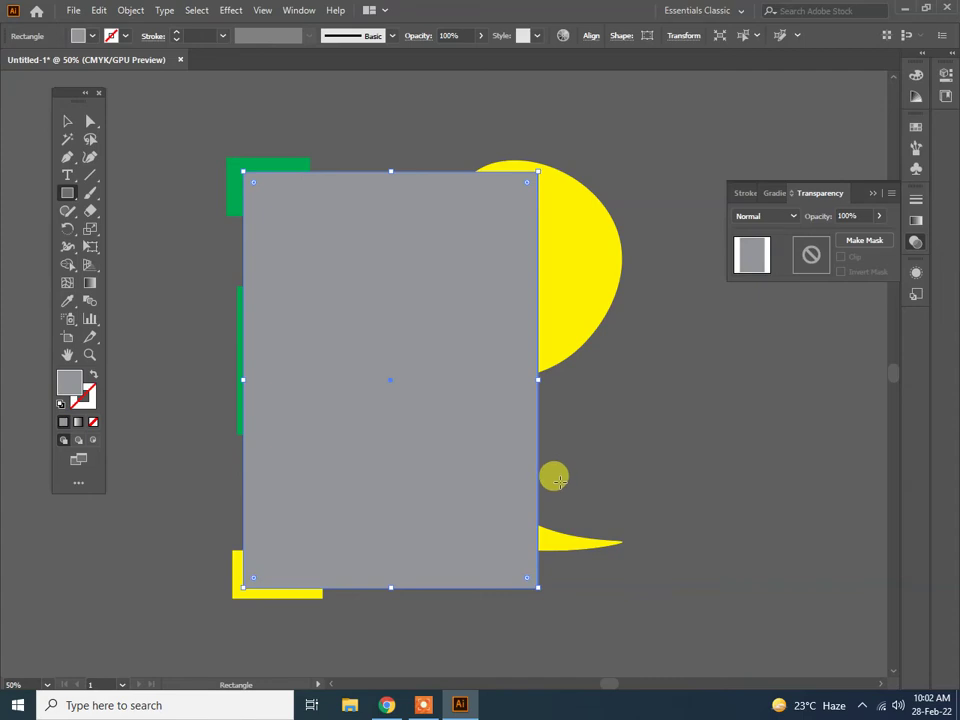
left_click(67, 121)
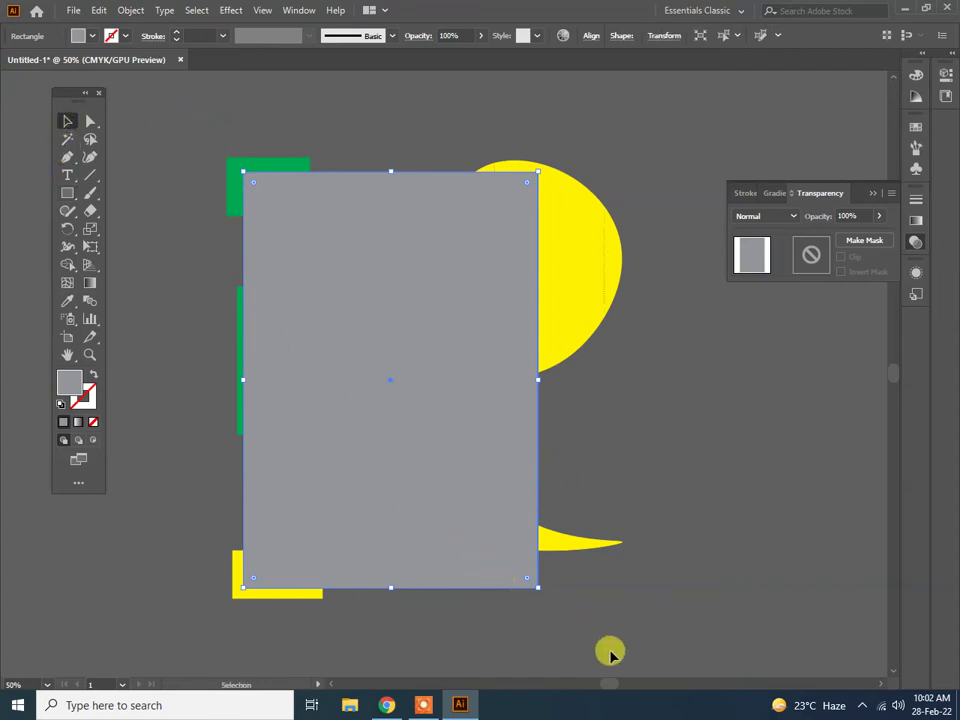
Select all and apply a clipping mask, then undo it
key("ctrl+a")
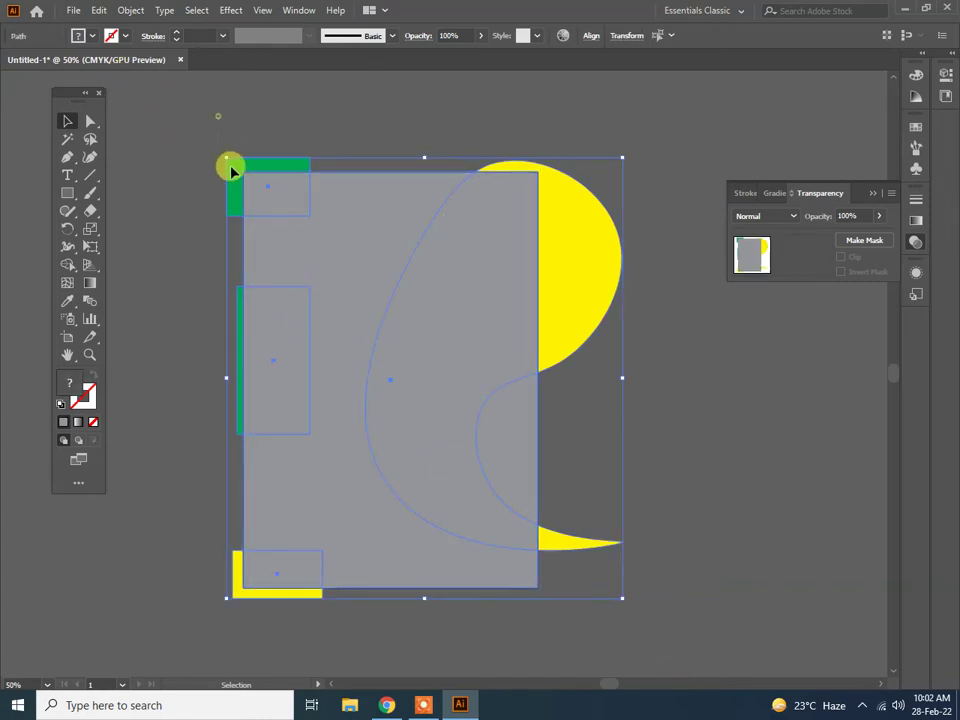
right_click(468, 296)
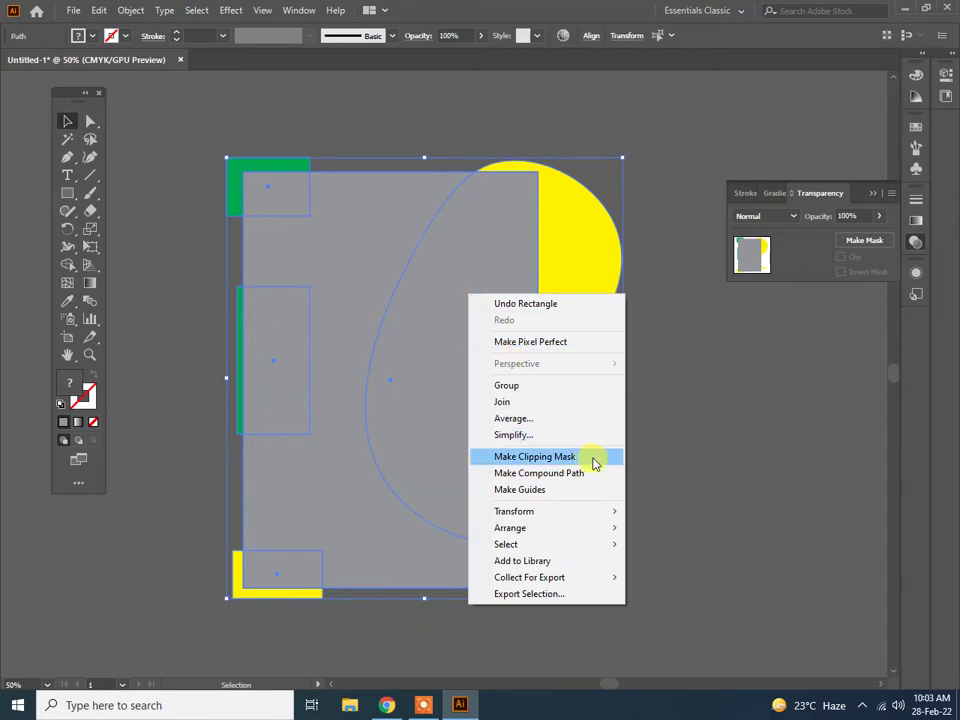
right_click(390, 188)
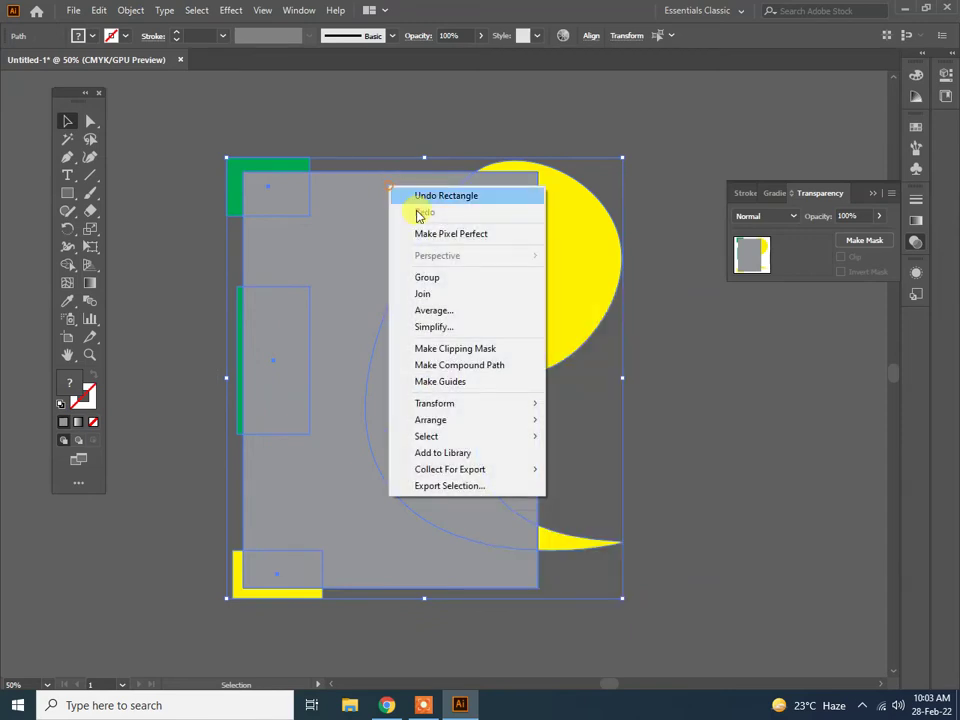
left_click(522, 356)
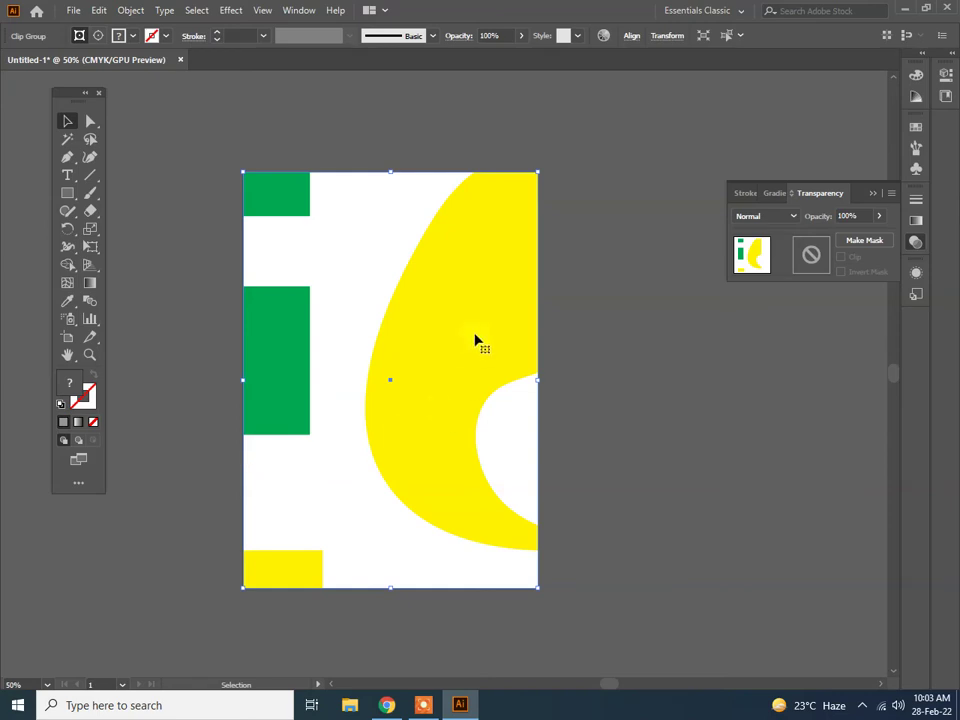
key("ctrl+z")
Replace the grey rectangle with a freshly drawn artboard-sized rectangle
left_click(652, 373)
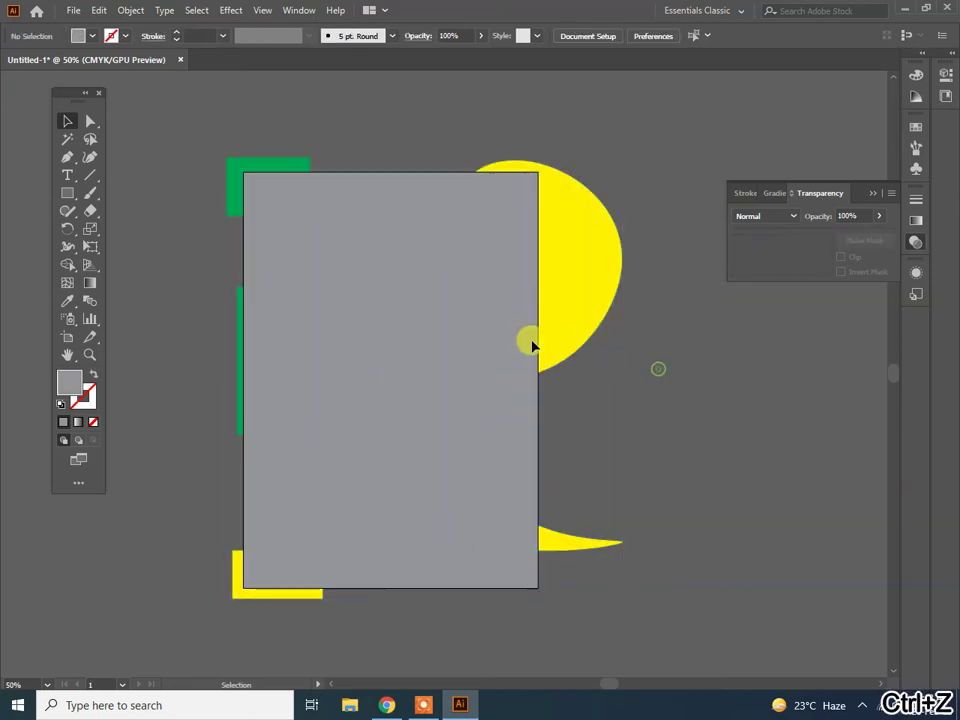
left_click(499, 317)
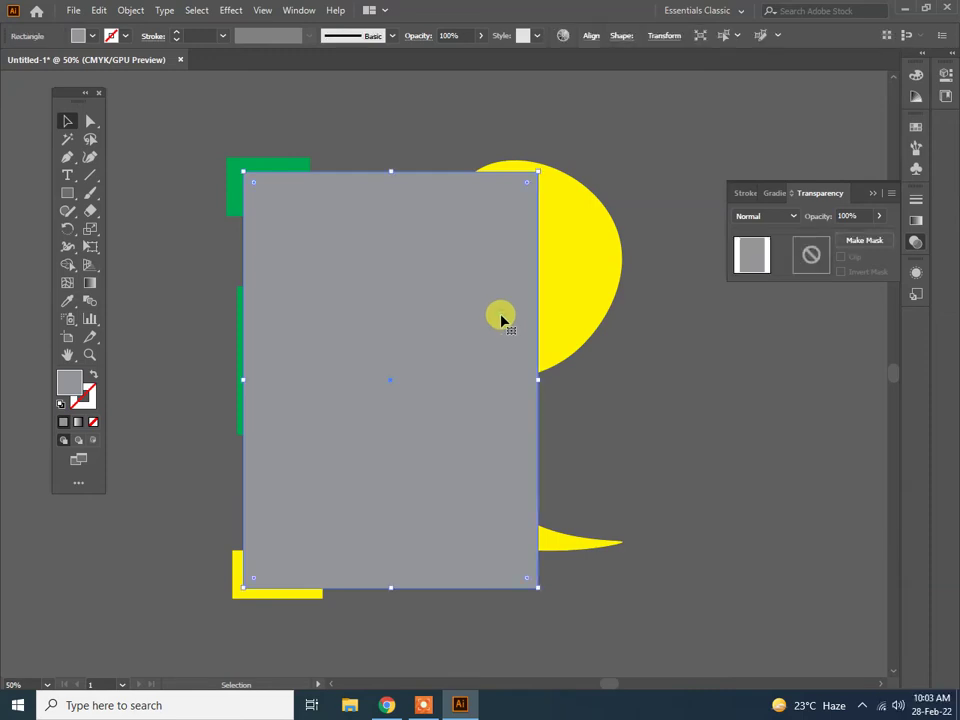
key("Delete")
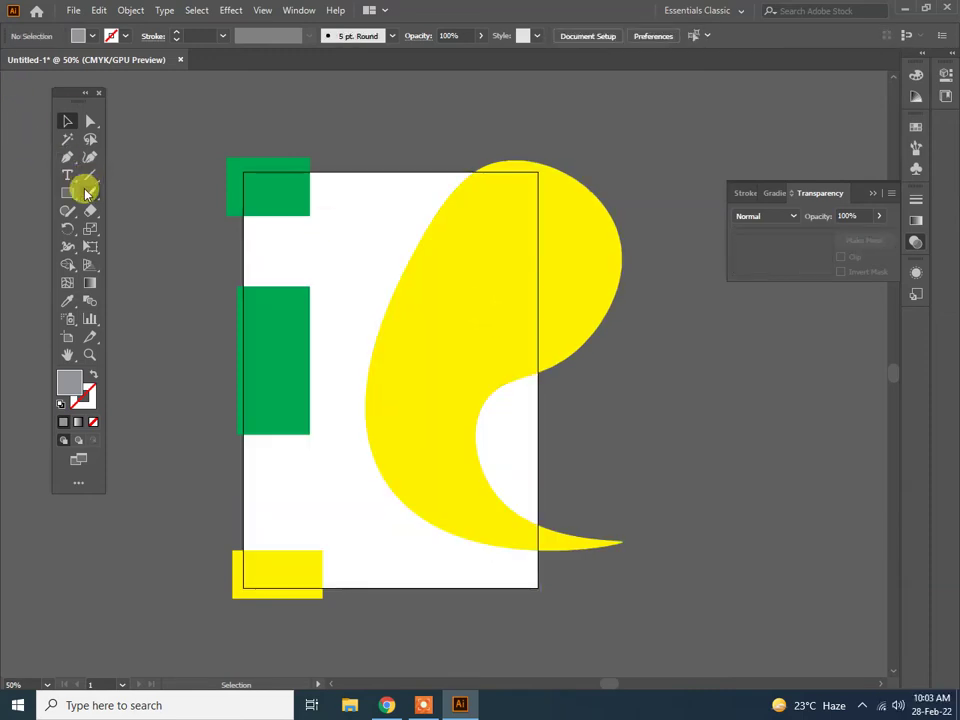
left_click(67, 193)
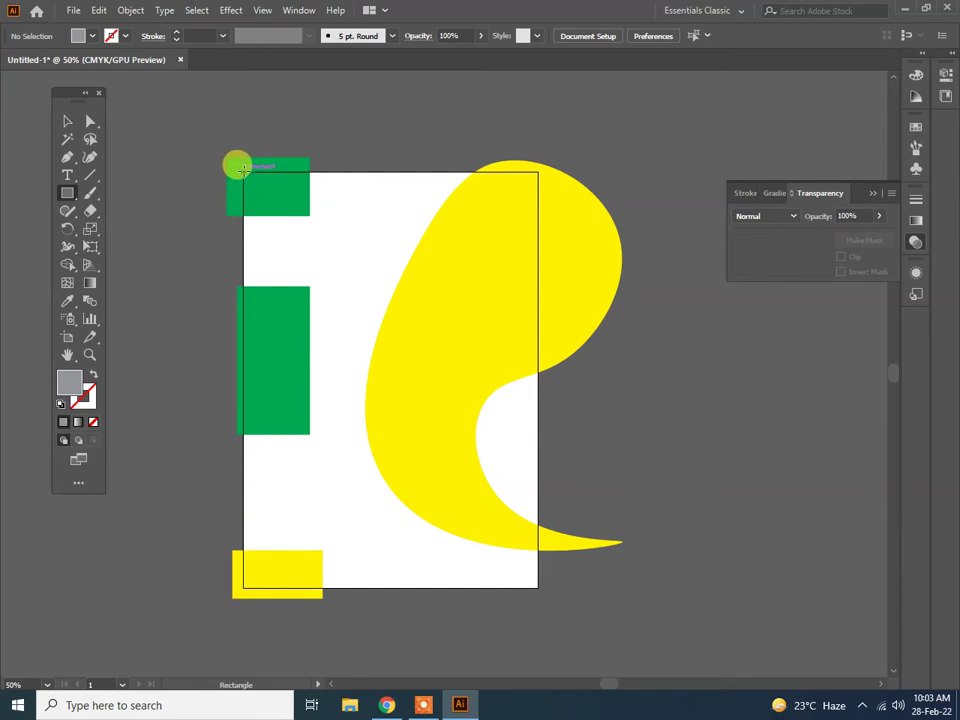
mouse_move(231, 163)
left_mouse_down()
mouse_move(520, 583)
mouse_move(535, 586)
left_mouse_up()
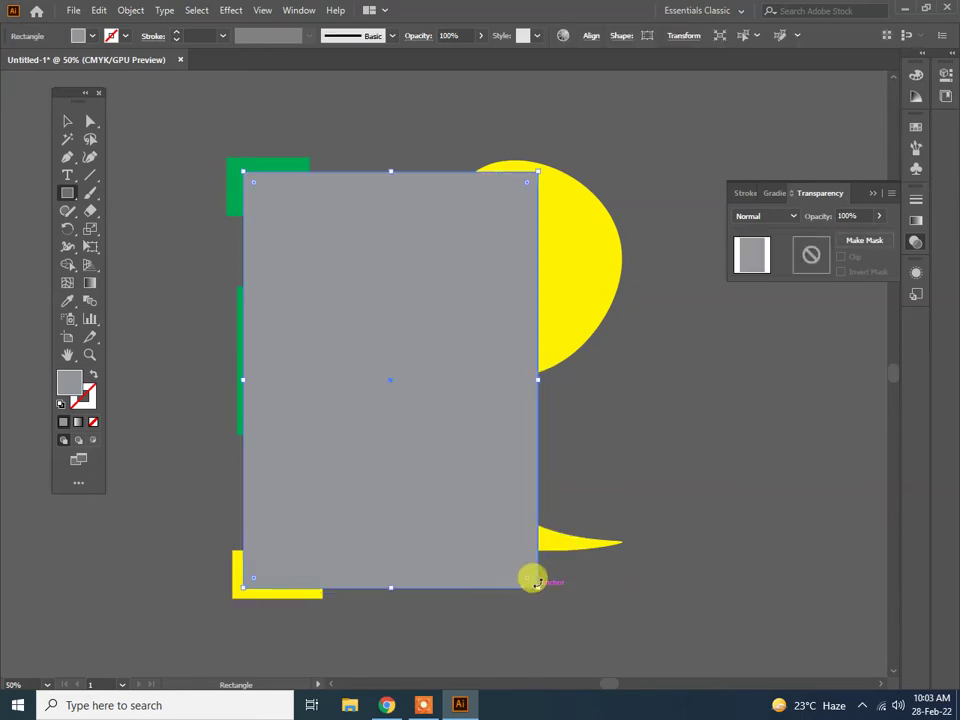
left_click(68, 122)
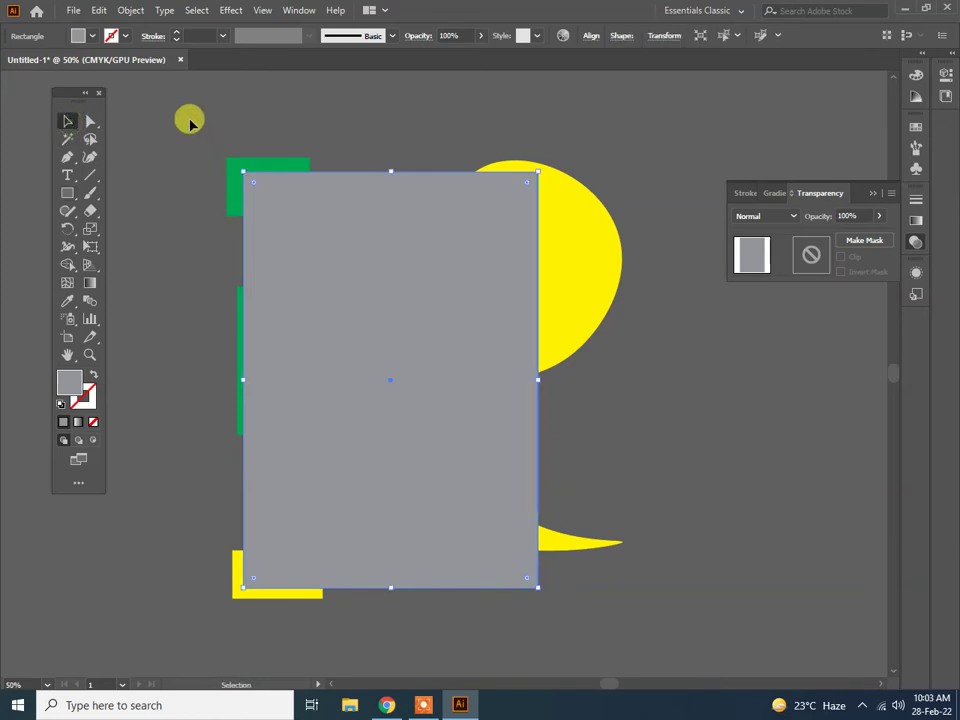
Select all objects and clip them to the page-sized rectangle
left_click_drag(189, 122, 681, 647)
right_click(479, 275)
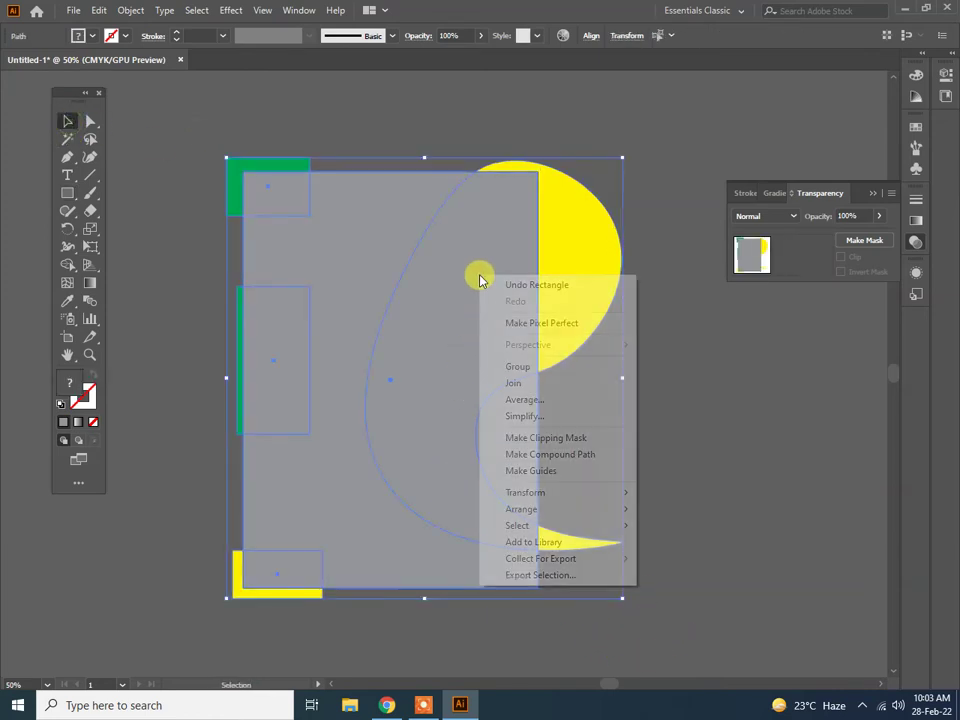
left_click(601, 442)
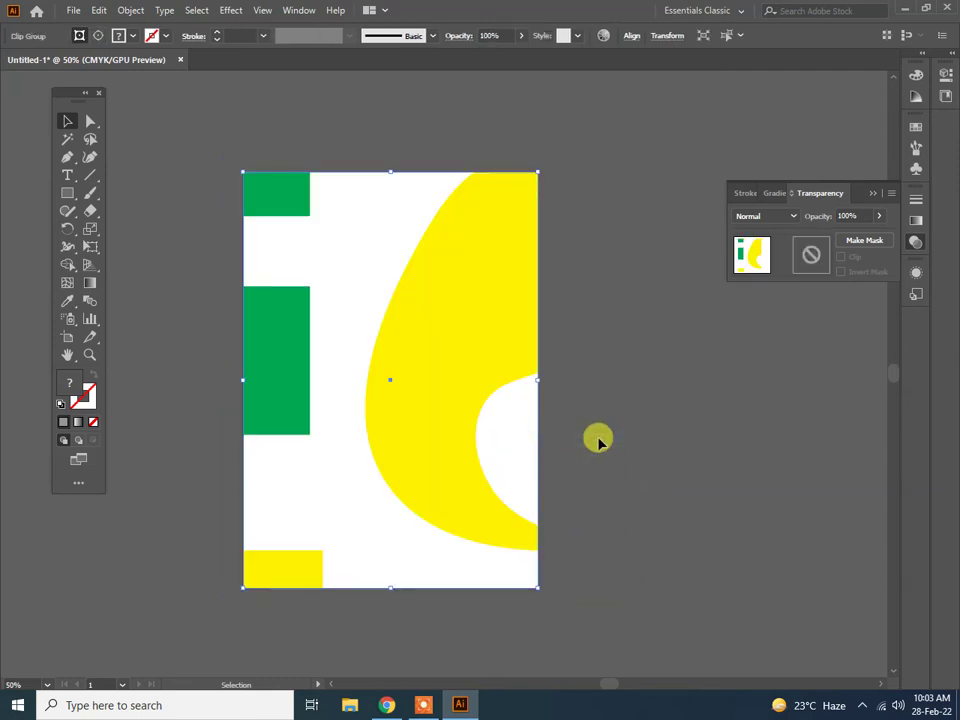
left_click(593, 440)
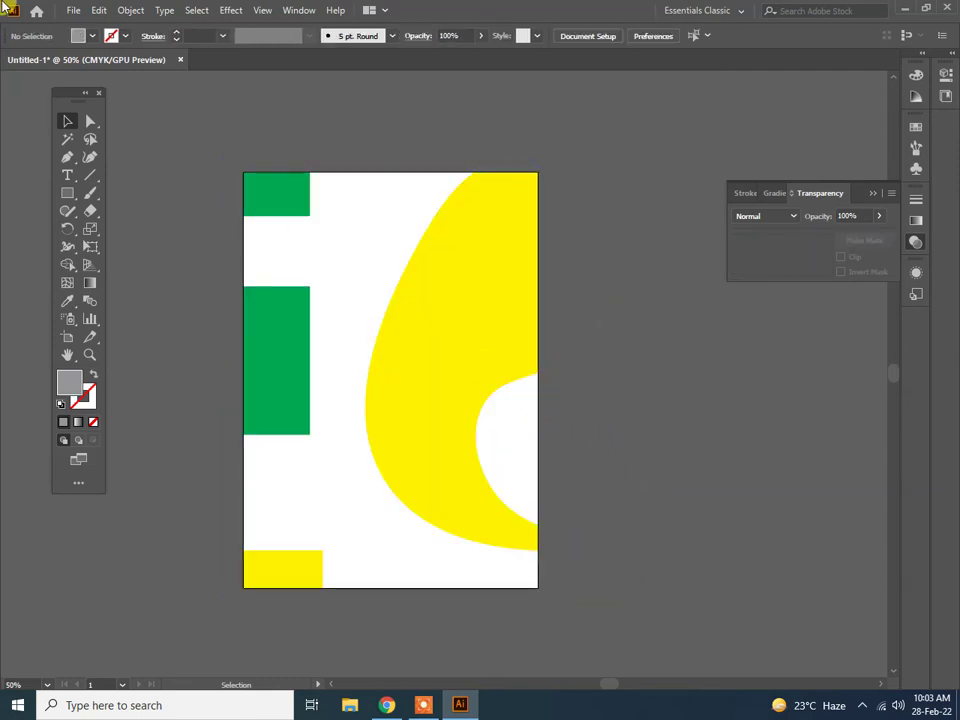
Export the artwork as JPEG abccc.jpg on the Desktop, replacing the old file, then minimize Illustrator
left_click(74, 10)
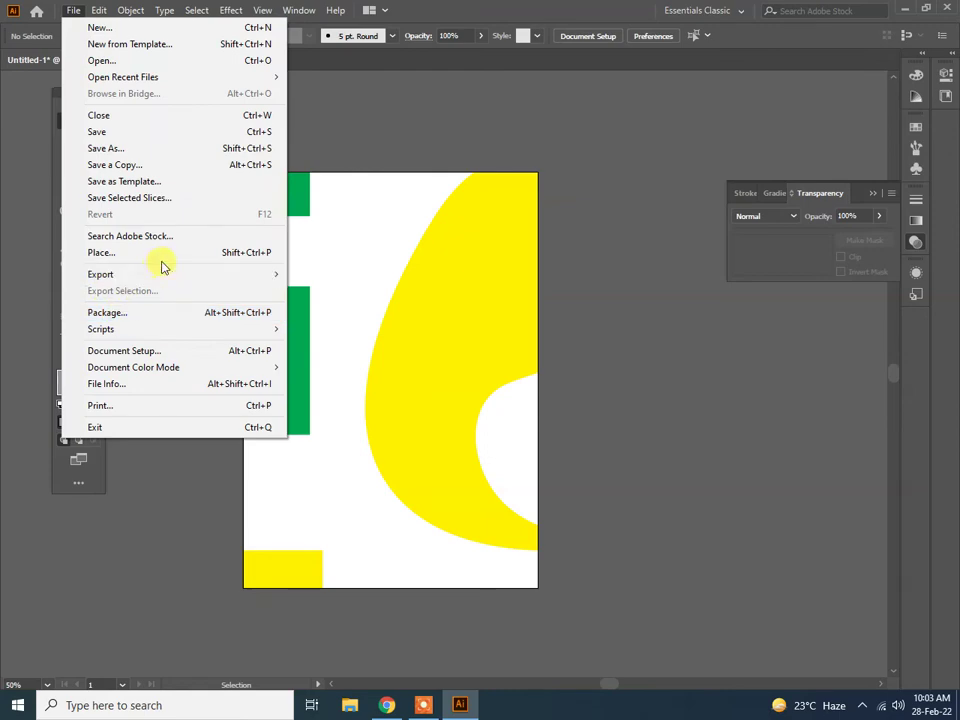
left_click(360, 290)
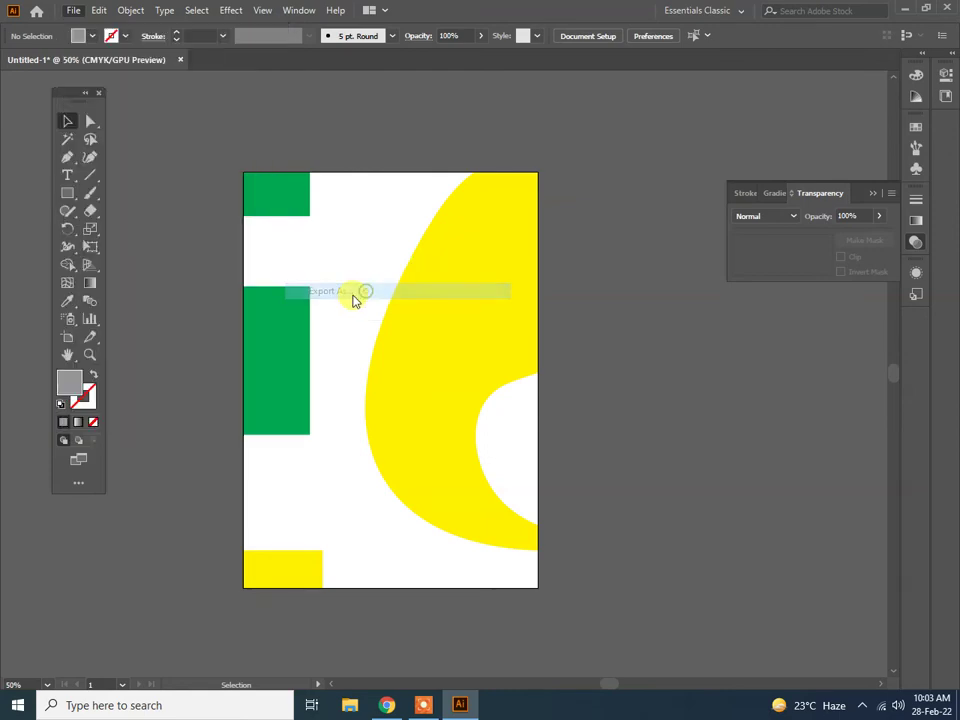
left_click(470, 105)
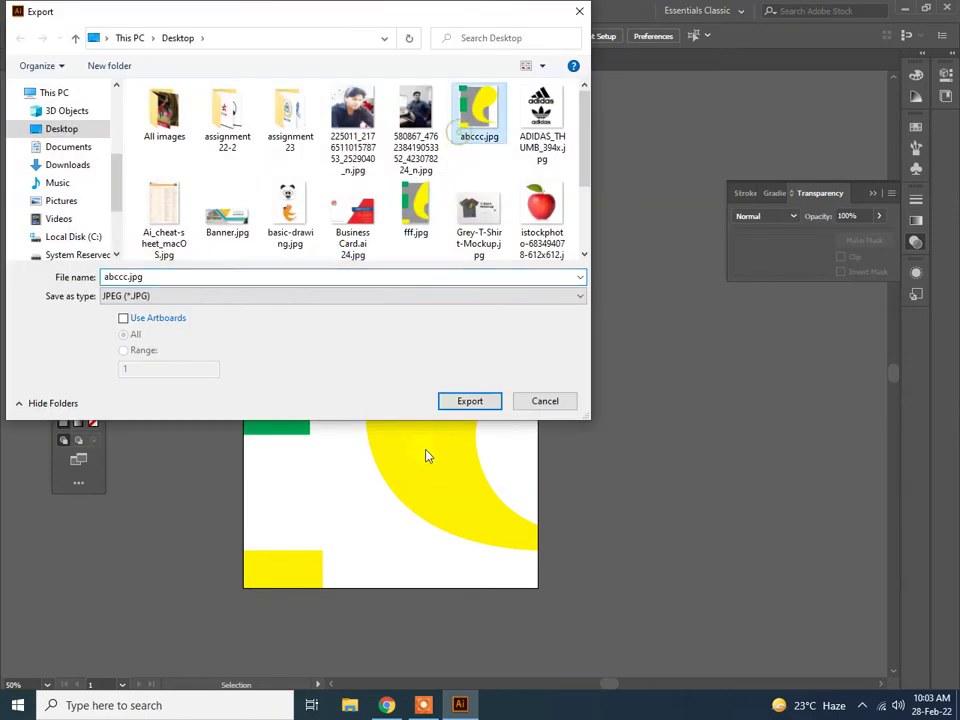
left_click(470, 401)
left_click(507, 410)
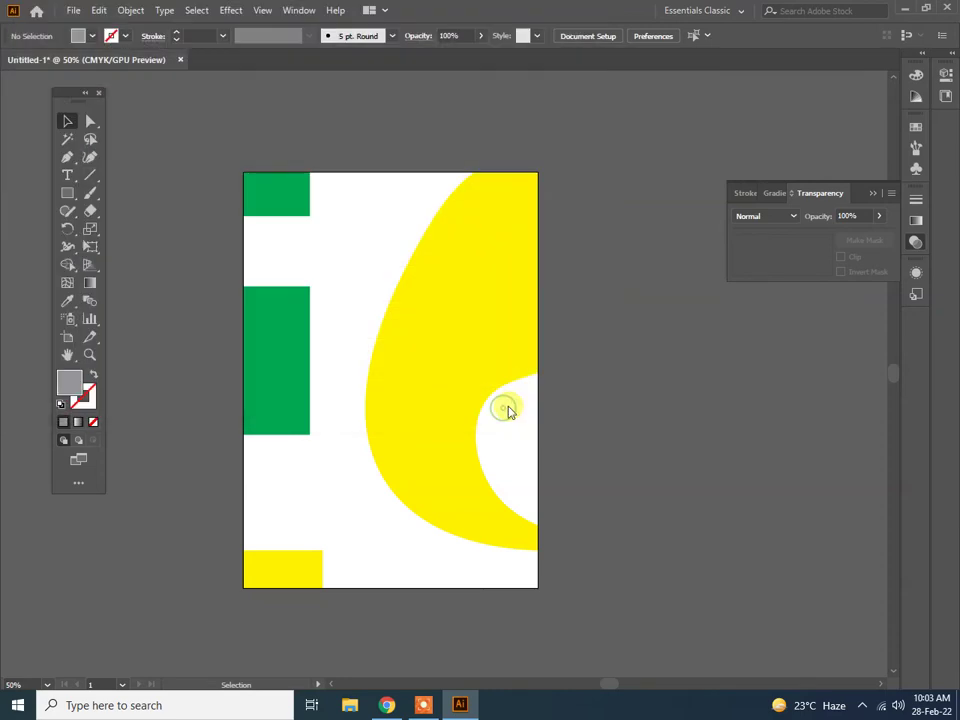
left_click(716, 343)
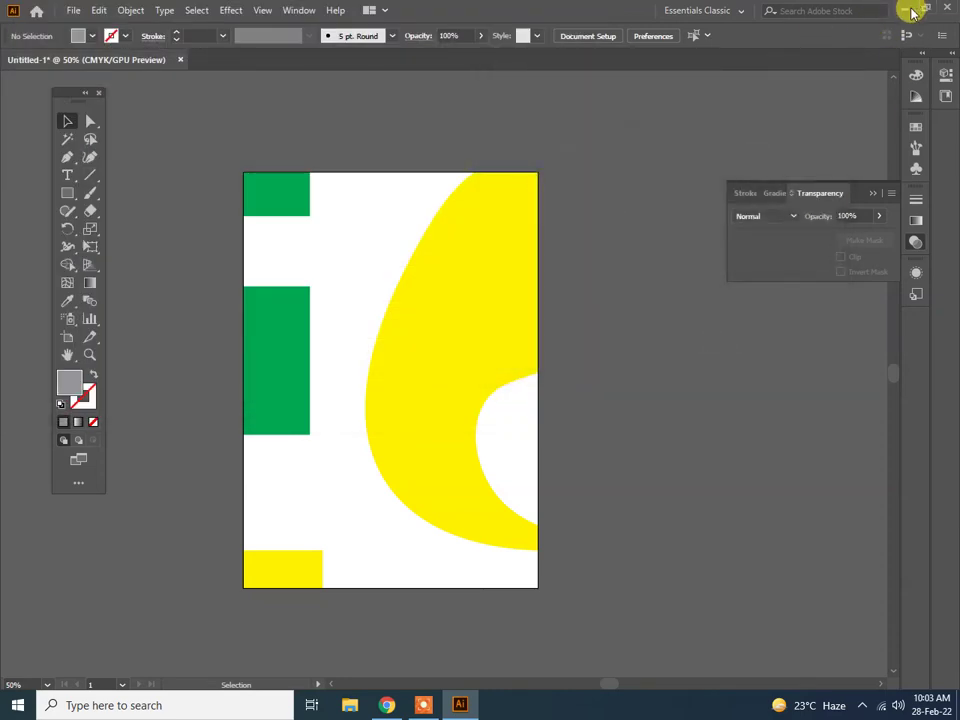
left_click(908, 9)
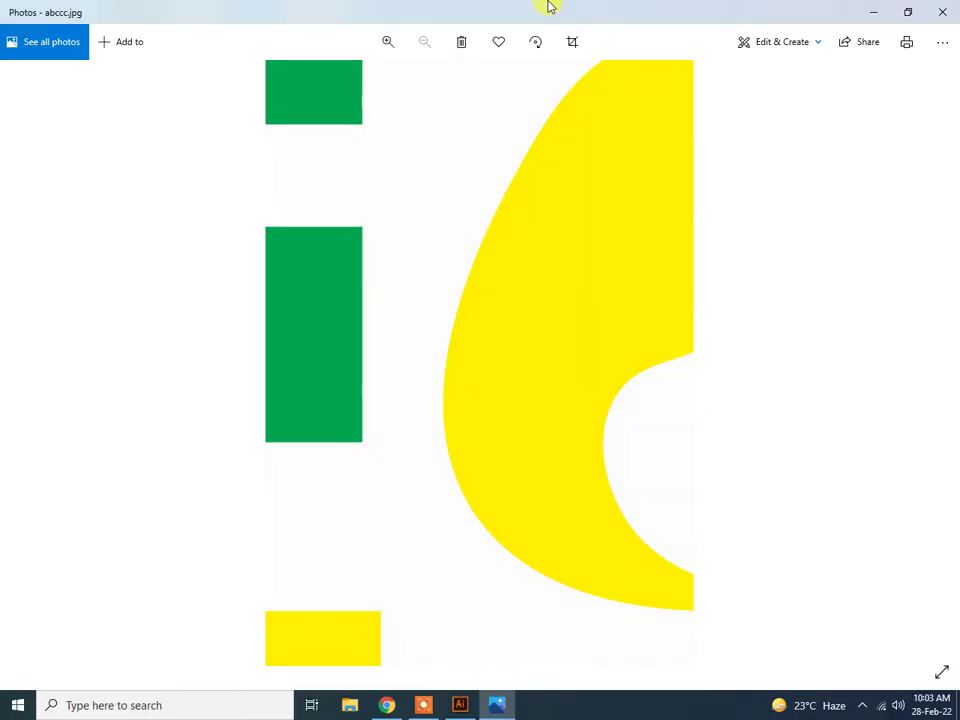
Preview abccc.jpg in Photos, close it, move its desktop icon aside, and return to Illustrator
double_click(548, 7)
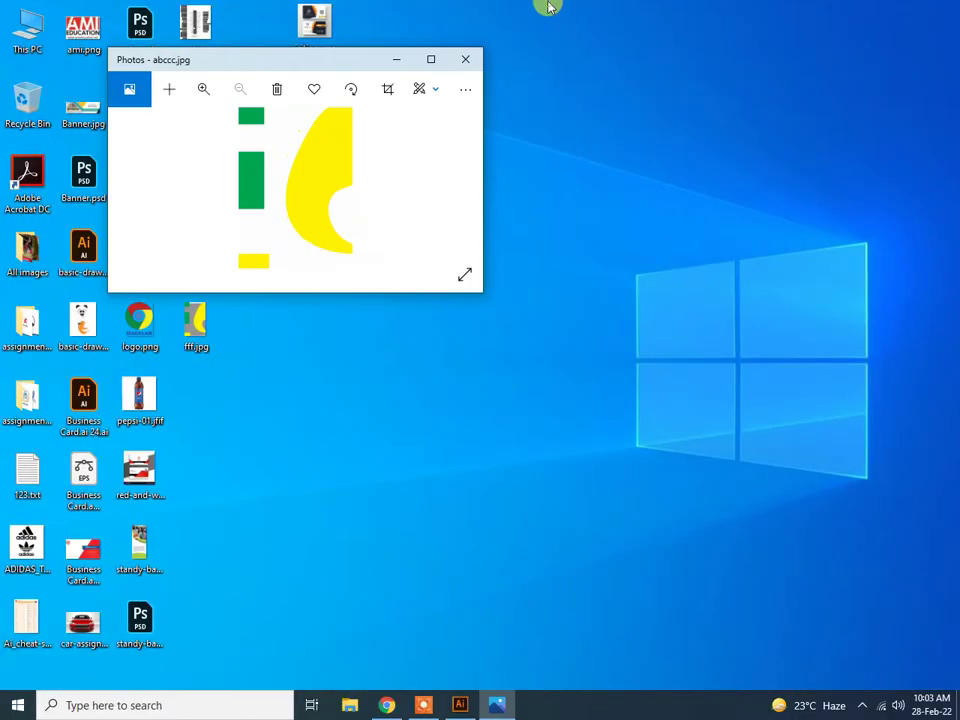
left_click_drag(476, 290, 607, 603)
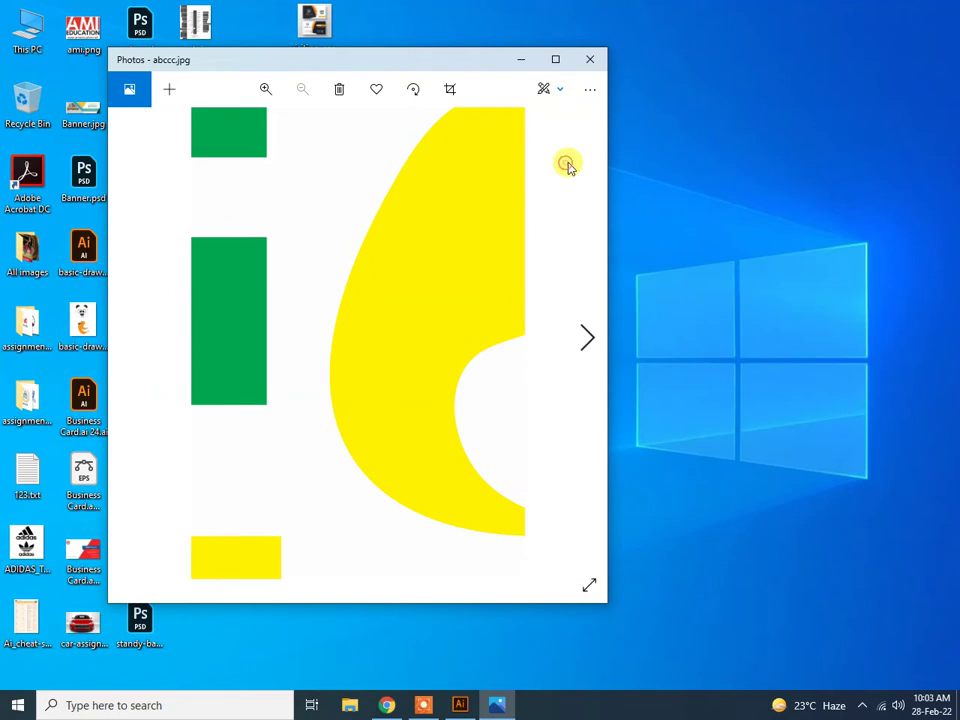
left_click(590, 59)
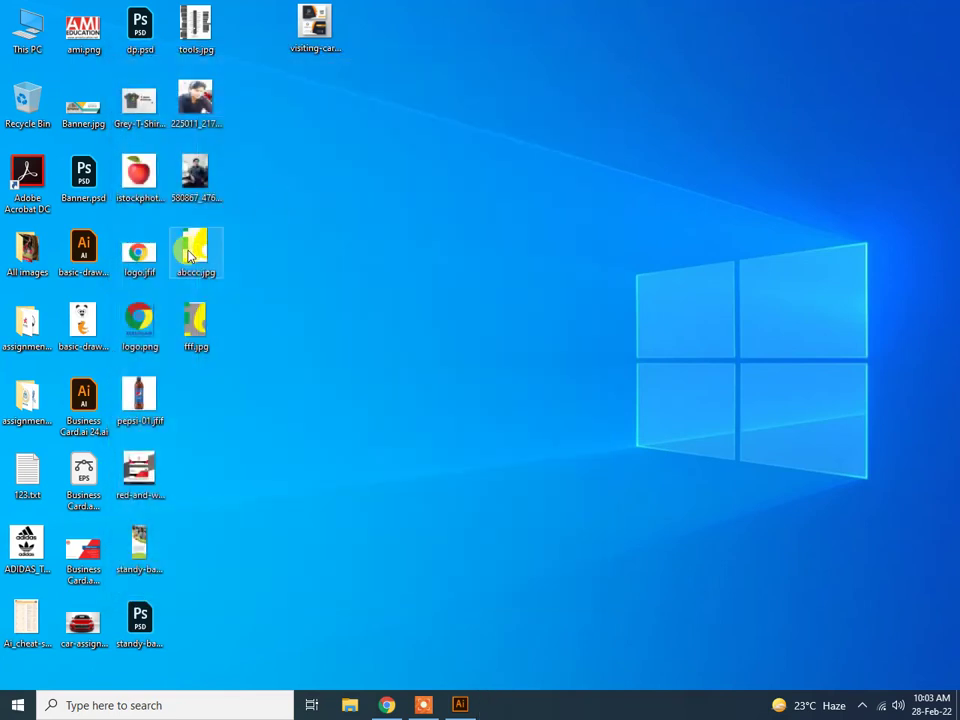
left_click_drag(195, 250, 338, 160)
left_click(413, 163)
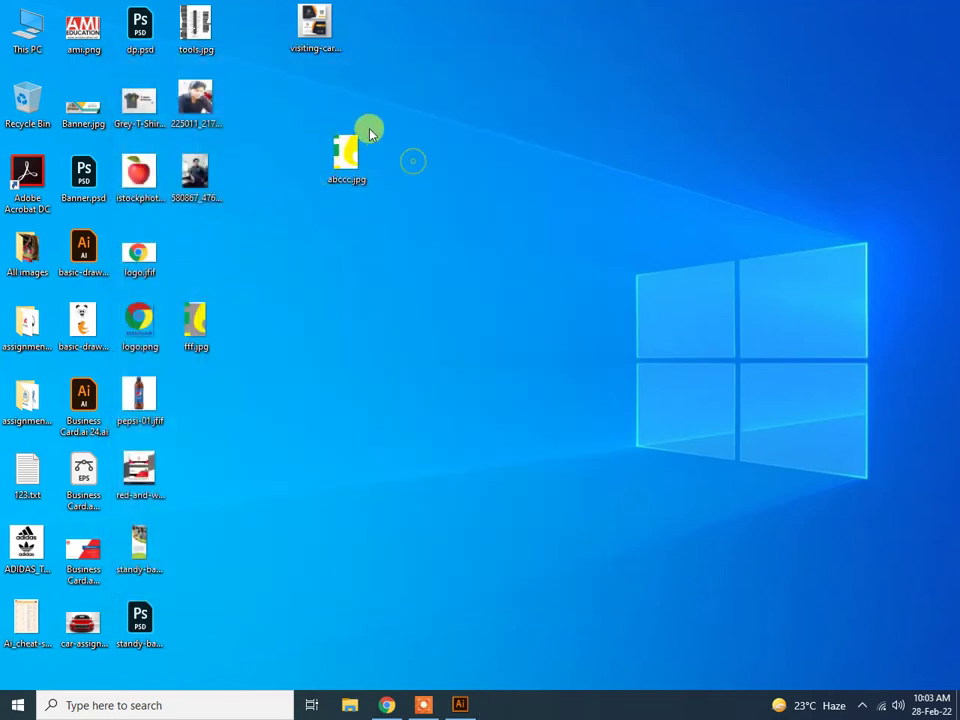
left_click(458, 704)
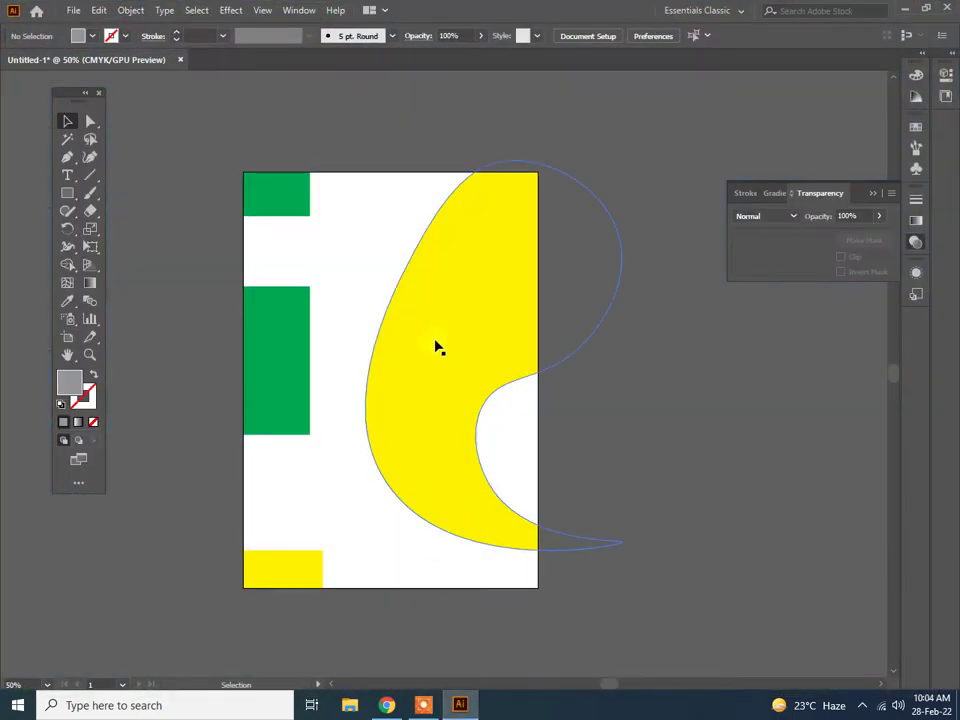
Select the clipped artwork group and bring up its context menu
left_click(490, 248)
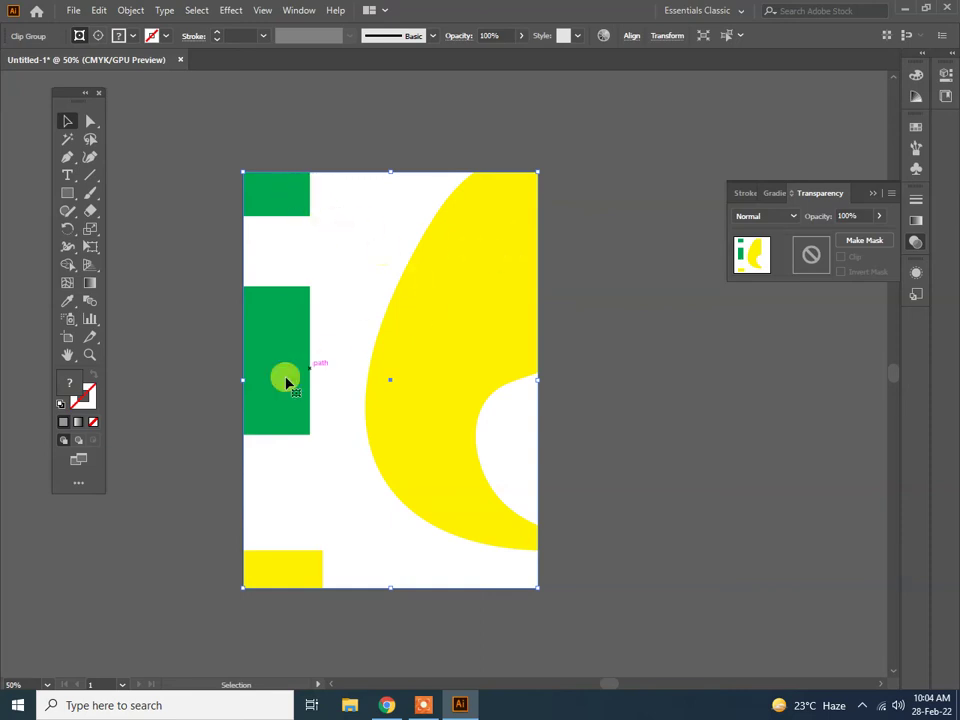
left_click(603, 393)
left_click(484, 262)
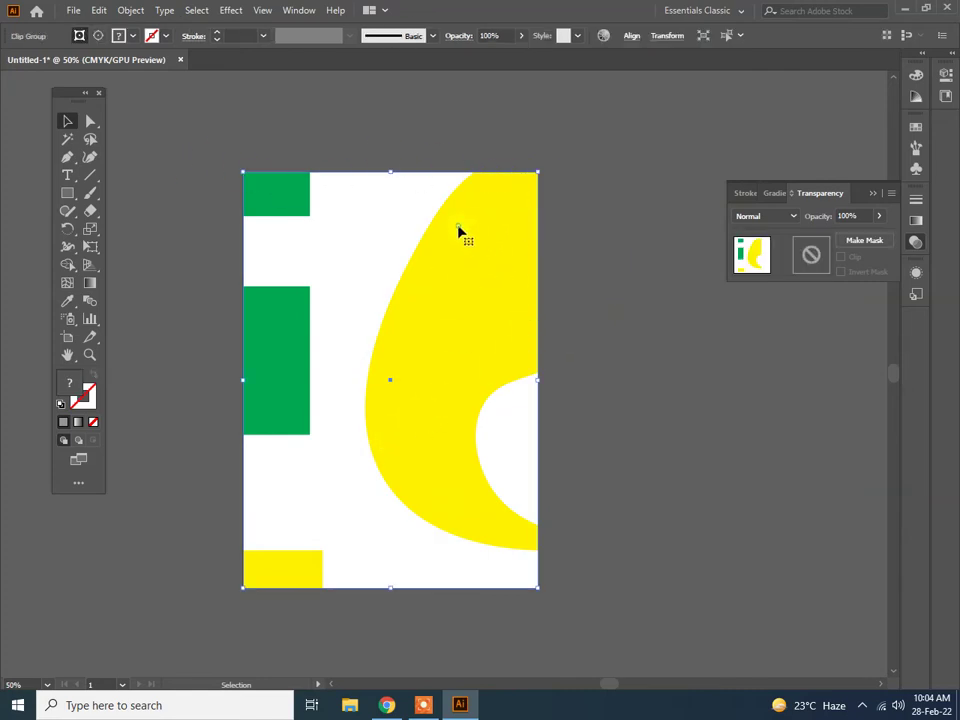
right_click(449, 261)
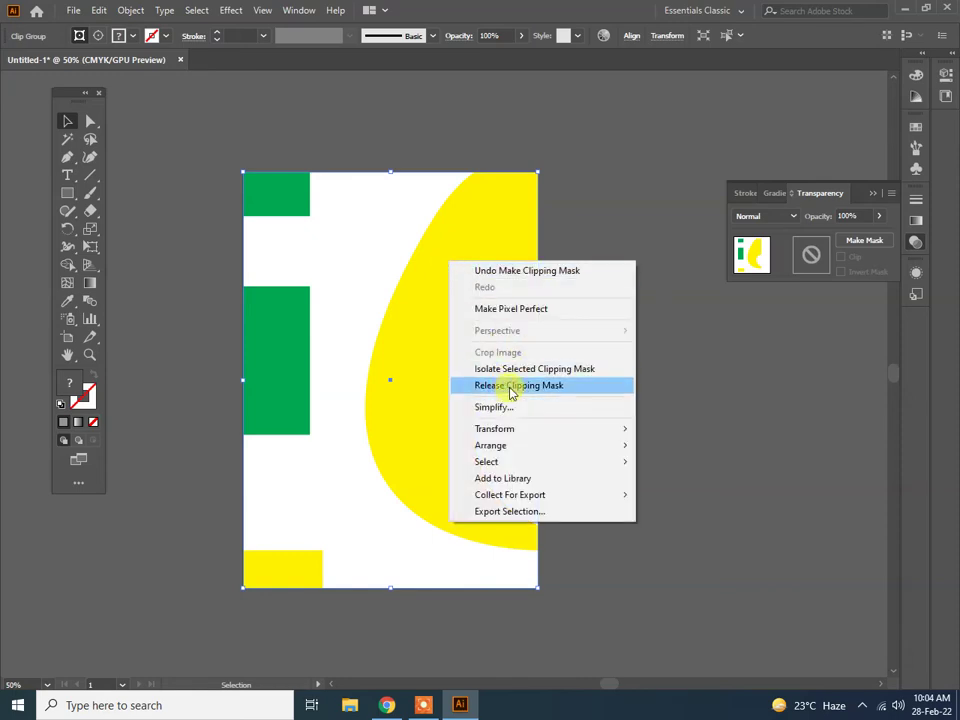
Try releasing the clipping mask, then enter and leave the clip group's isolation mode
left_click(543, 393)
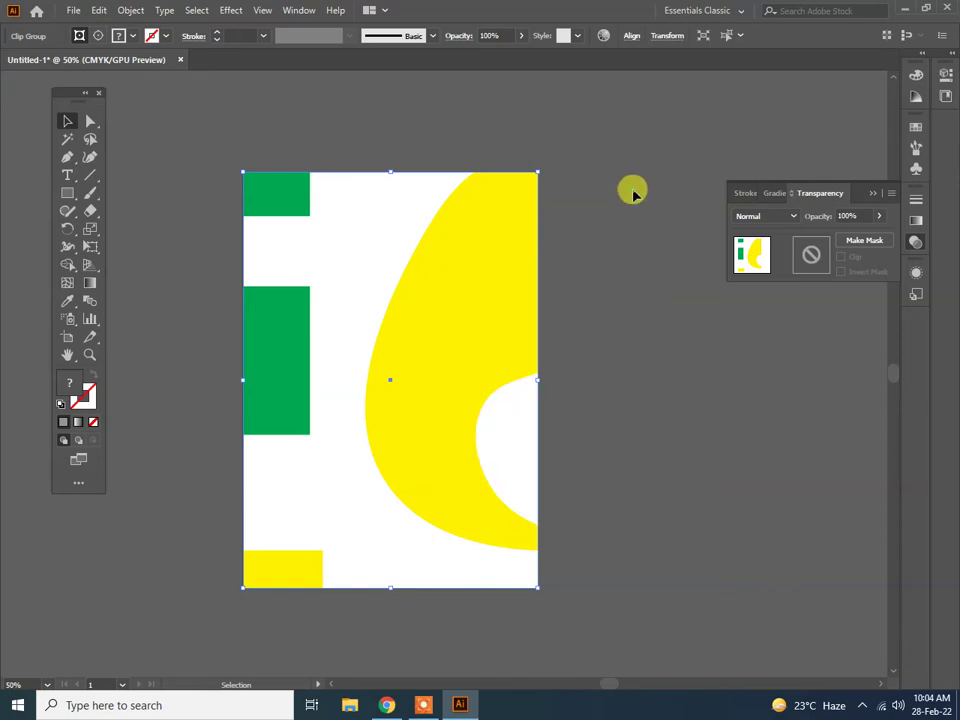
double_click(446, 242)
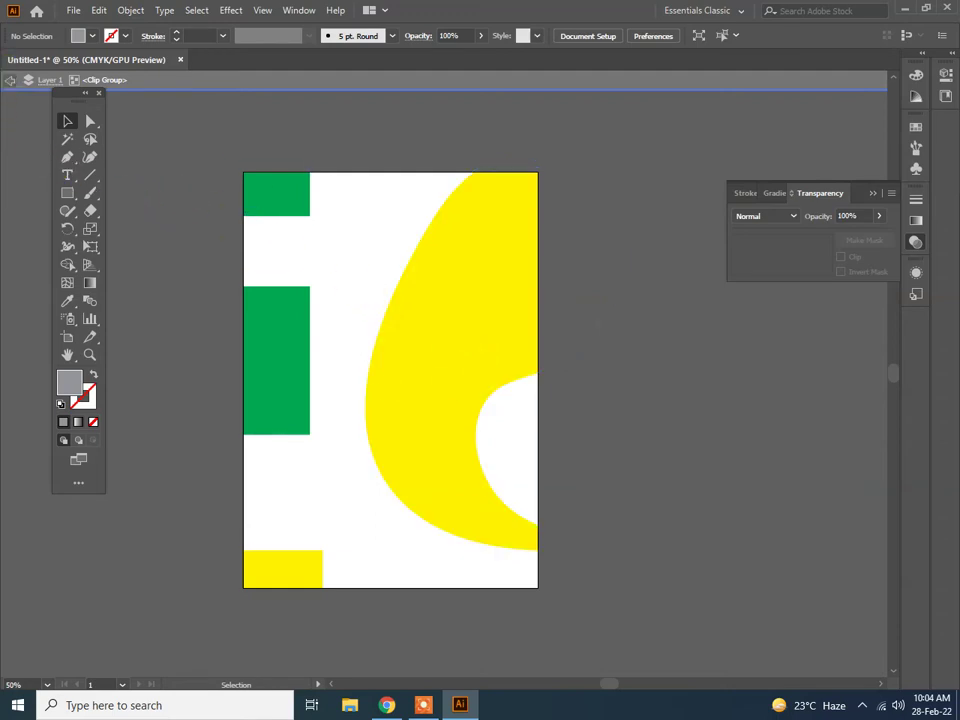
left_click(7, 80)
left_click(7, 80)
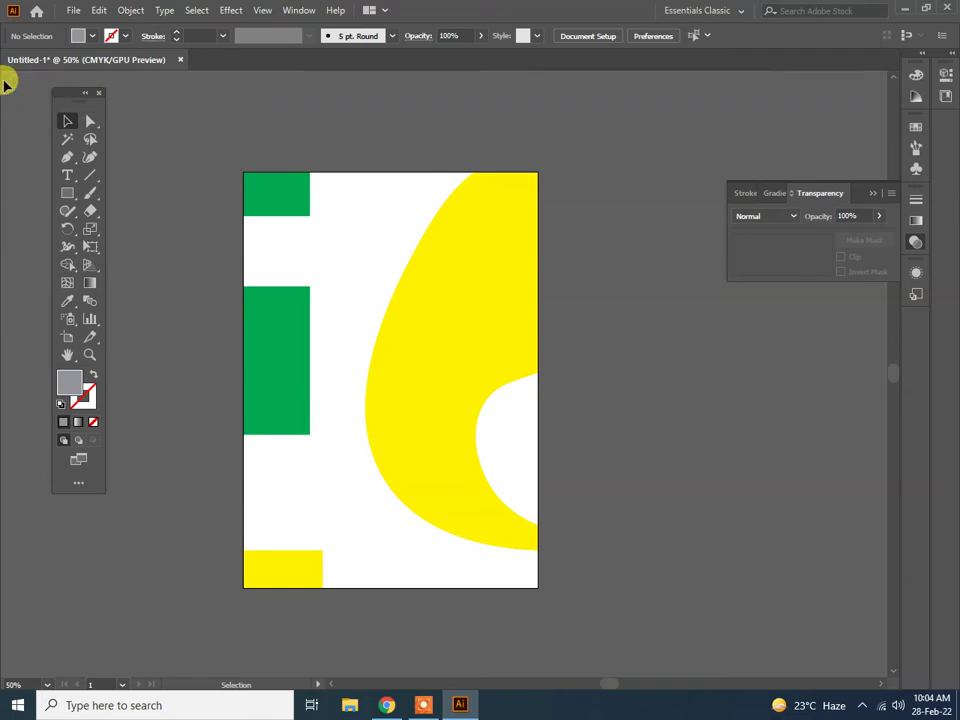
Inside the clip group, fill the yellow curved shape orange and exit isolation
double_click(462, 284)
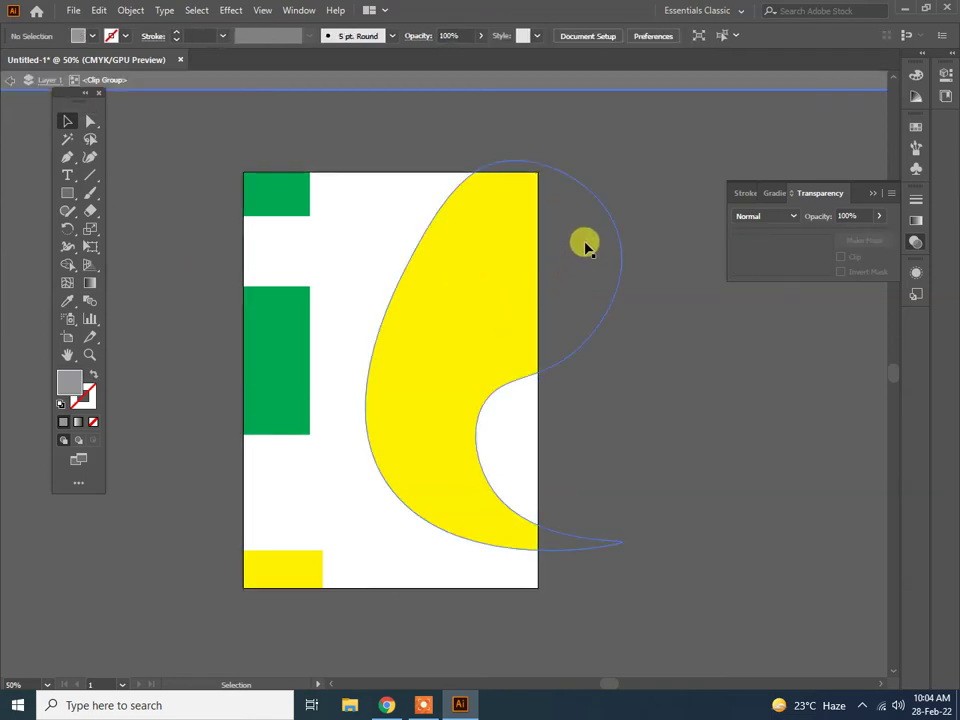
left_click(525, 257)
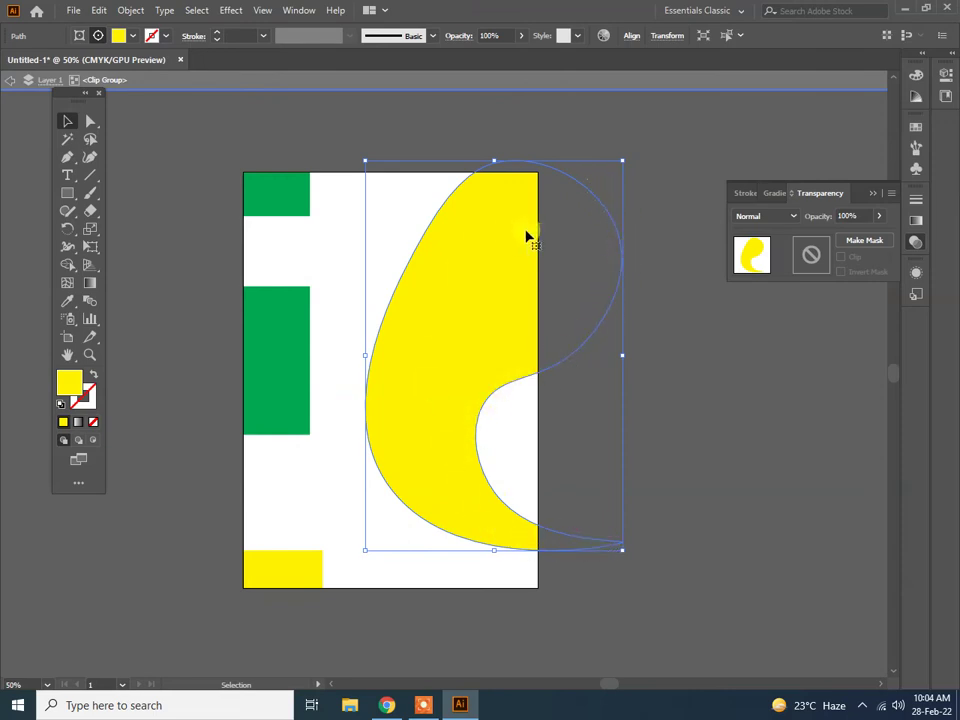
left_click(132, 36)
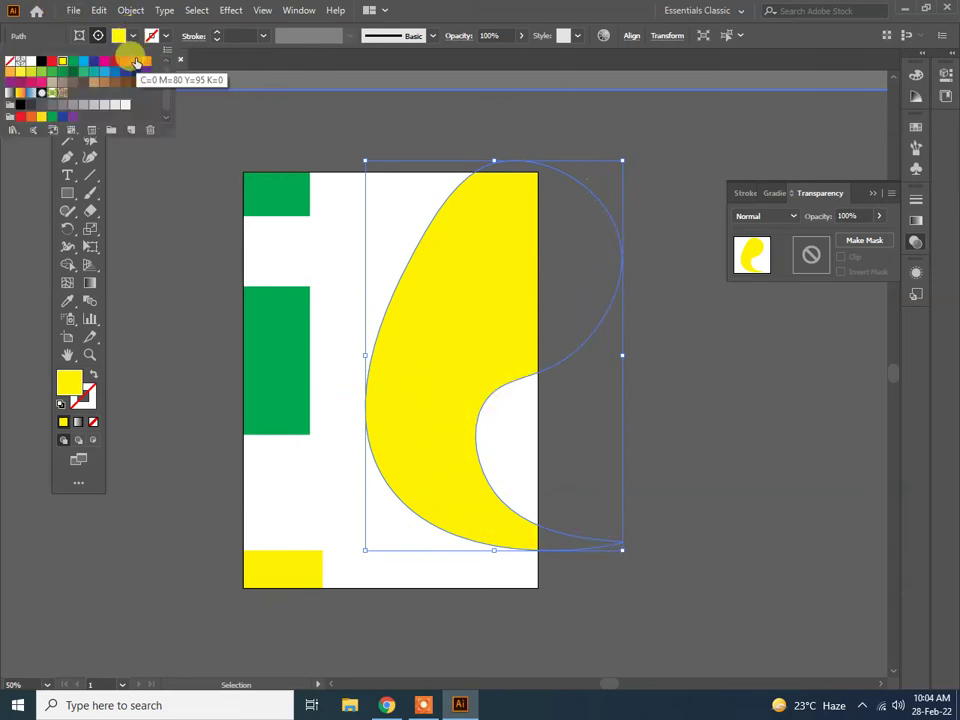
left_click(135, 60)
left_click(110, 60)
left_click(72, 62)
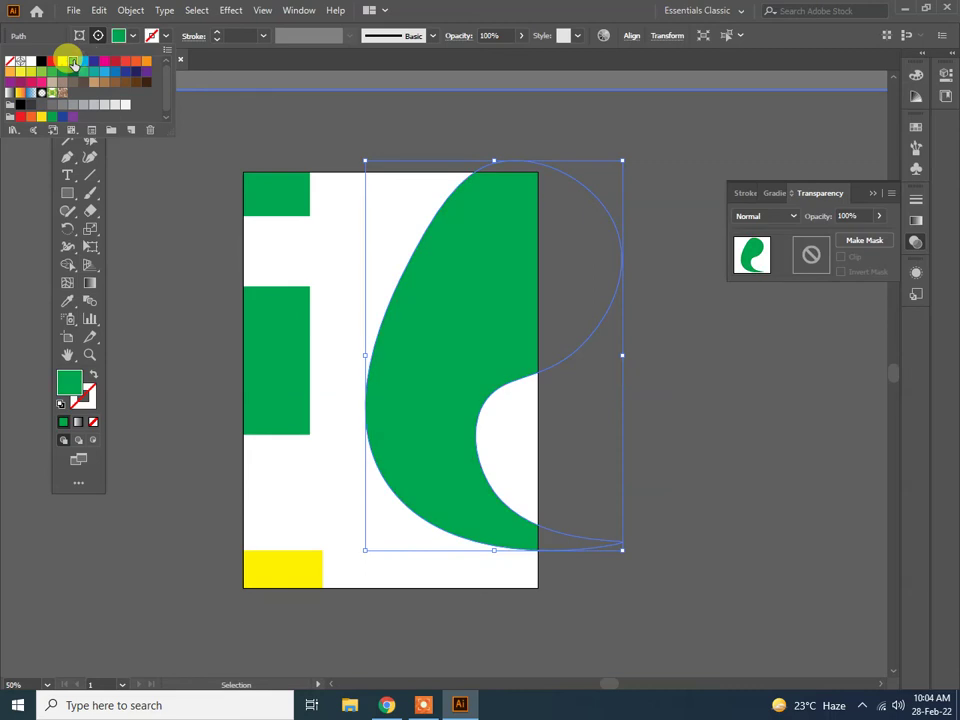
left_click(40, 76)
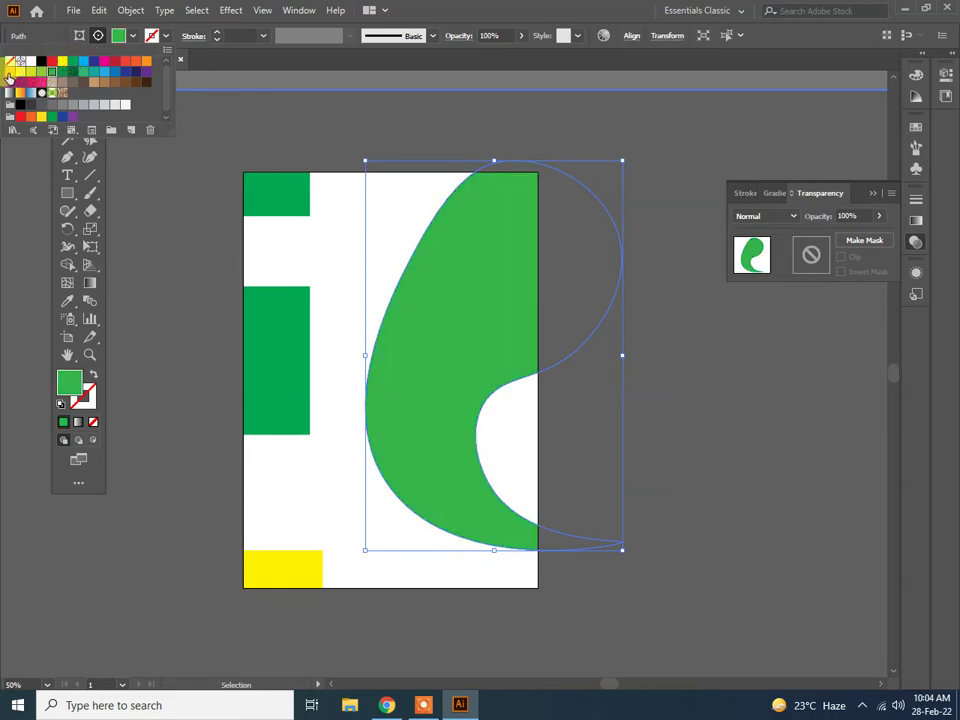
left_click(9, 75)
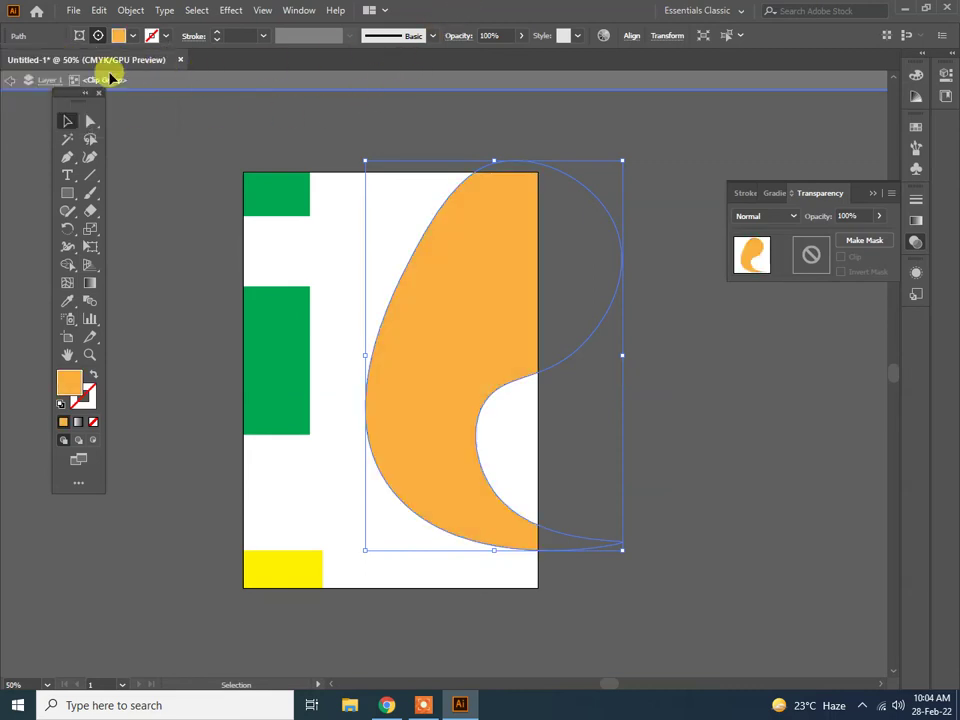
left_click(8, 80)
left_click(8, 80)
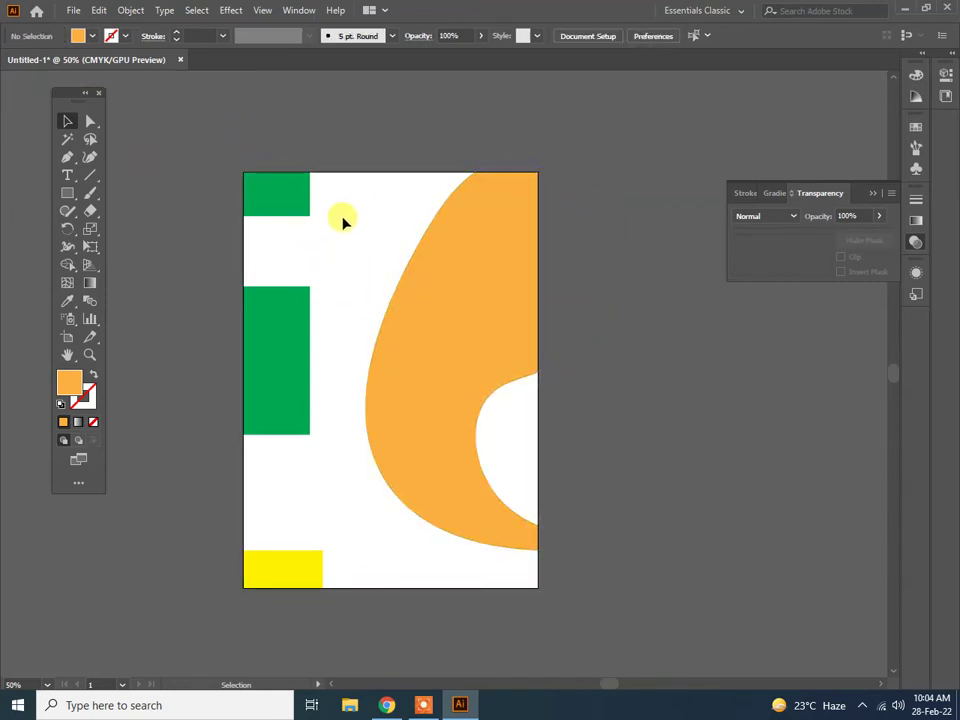
Recolour the small top-left green rectangle purple inside the clip group
double_click(274, 199)
left_click(292, 190)
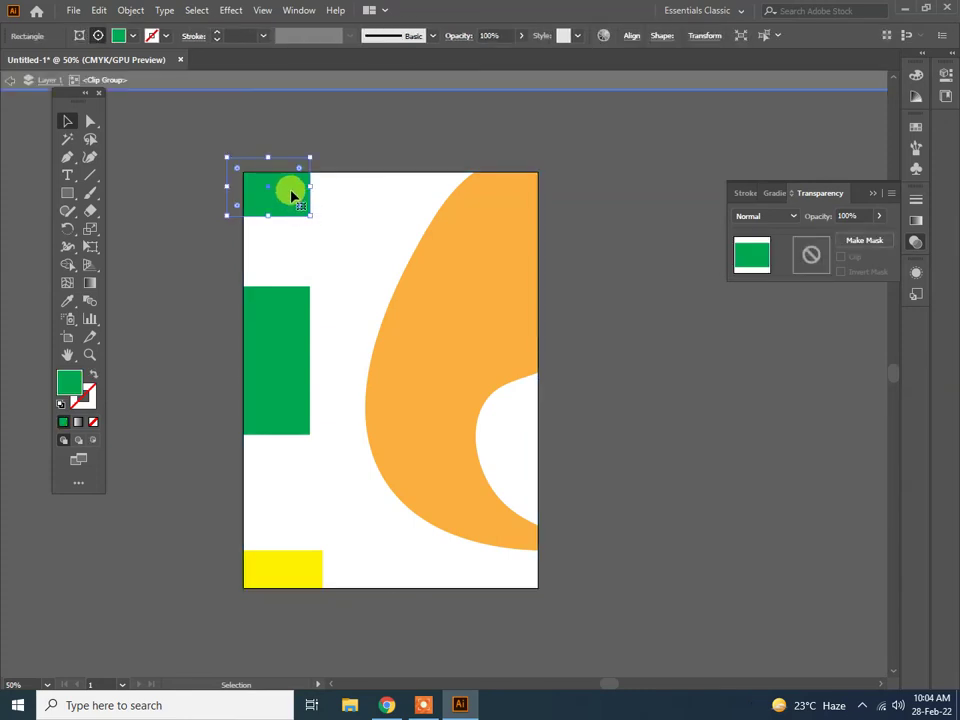
left_click(132, 37)
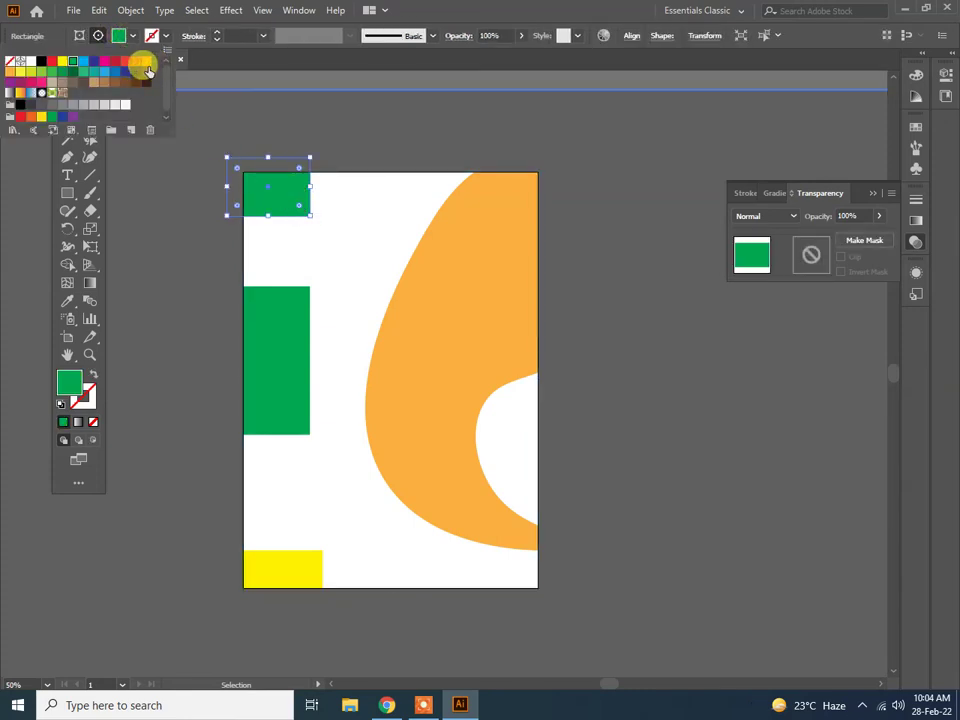
left_click(146, 71)
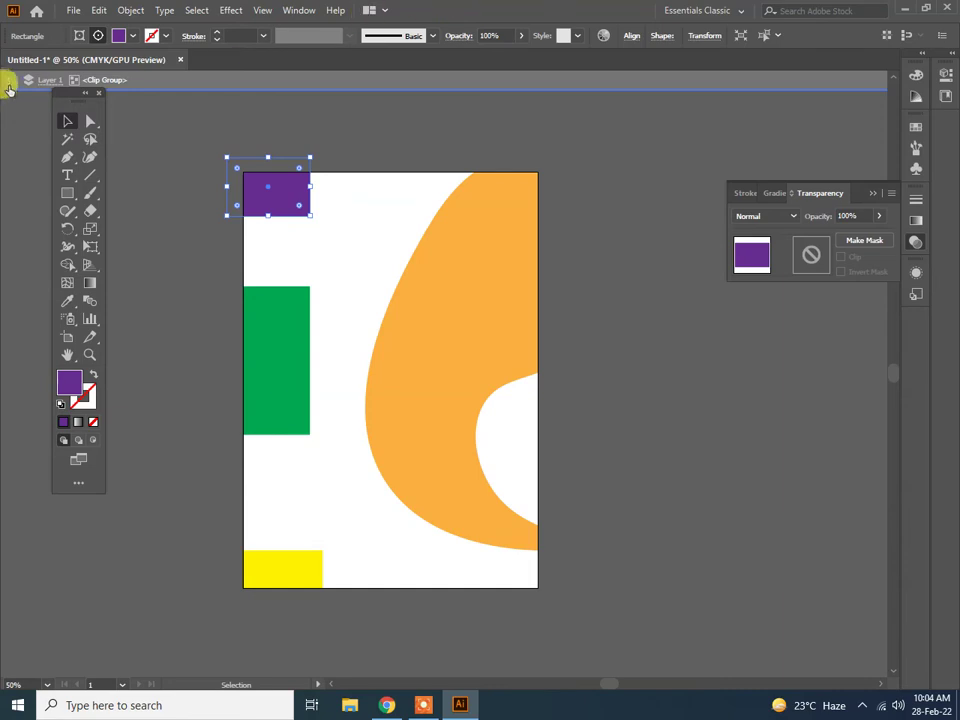
left_click(10, 82)
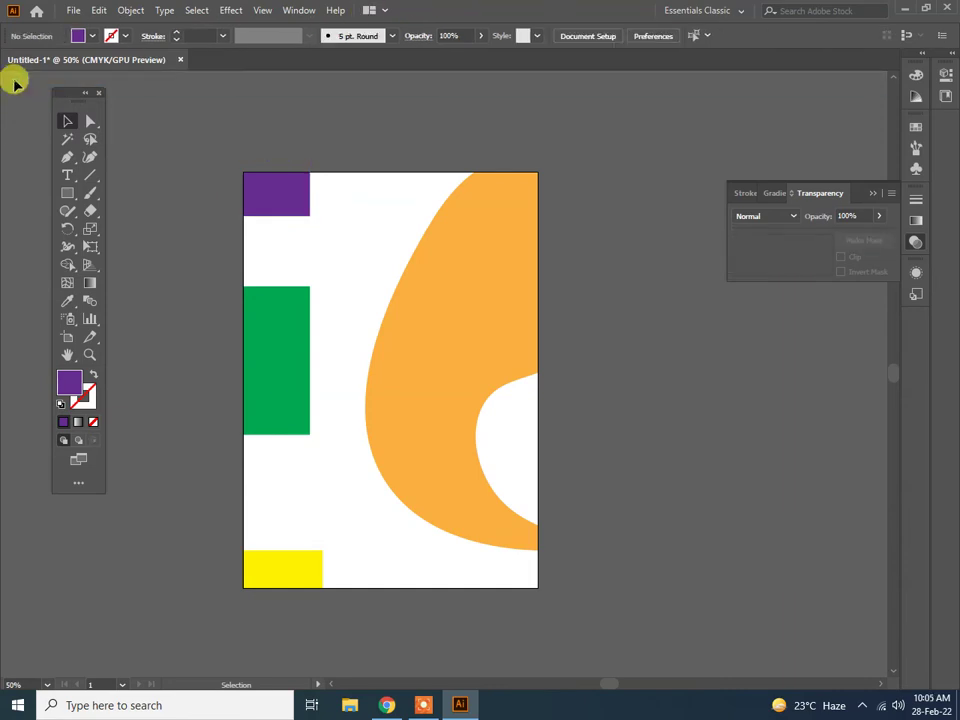
Select the clip group, enter isolation, and step back out to normal editing
left_click(494, 303)
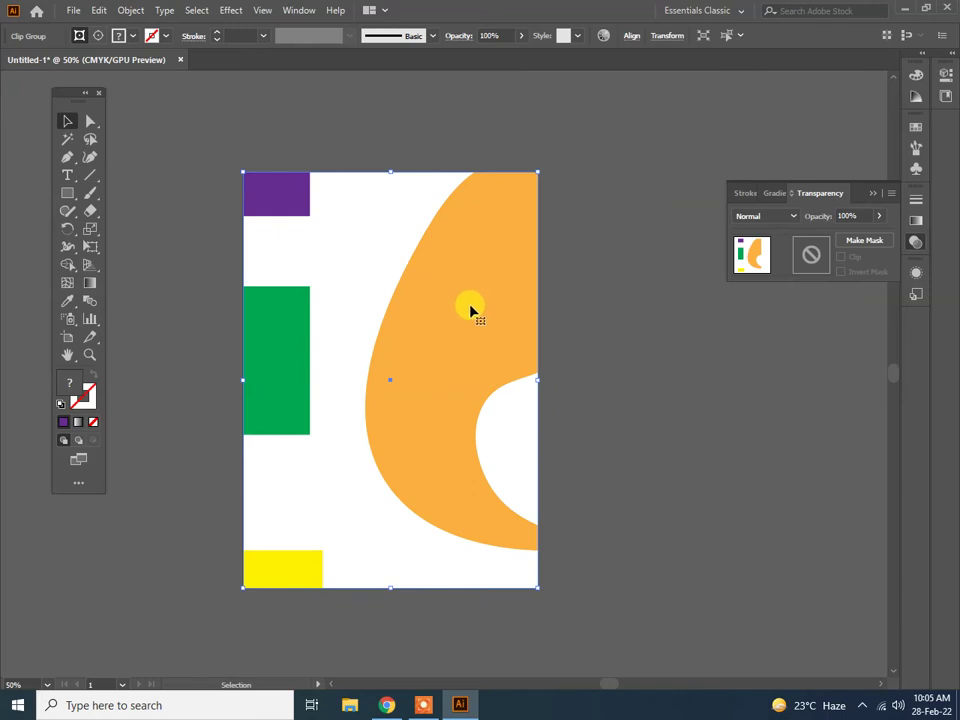
double_click(470, 310)
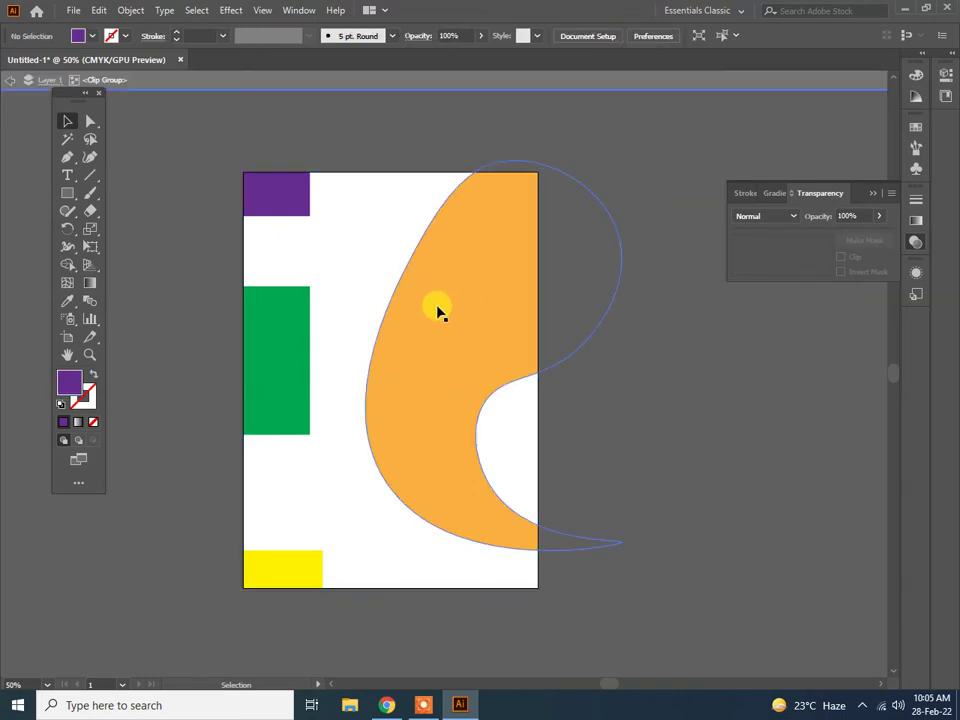
left_click(28, 79)
left_click(10, 85)
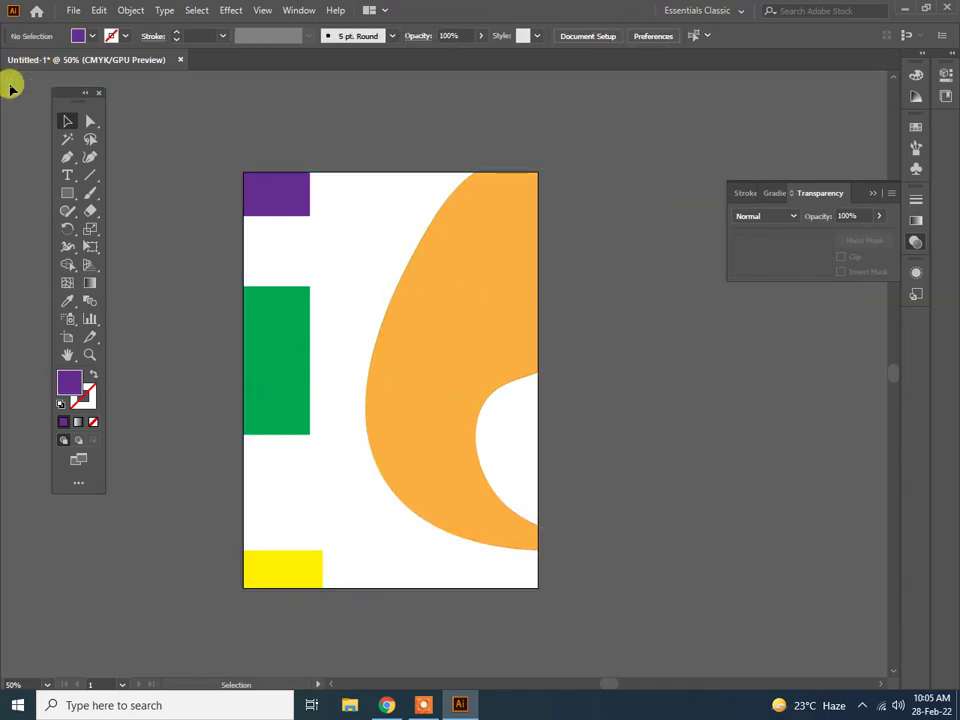
Clear the page, draw a large and a small rectangle, and fill the small one green
scroll(463, 472, "down", 2)
key("Delete")
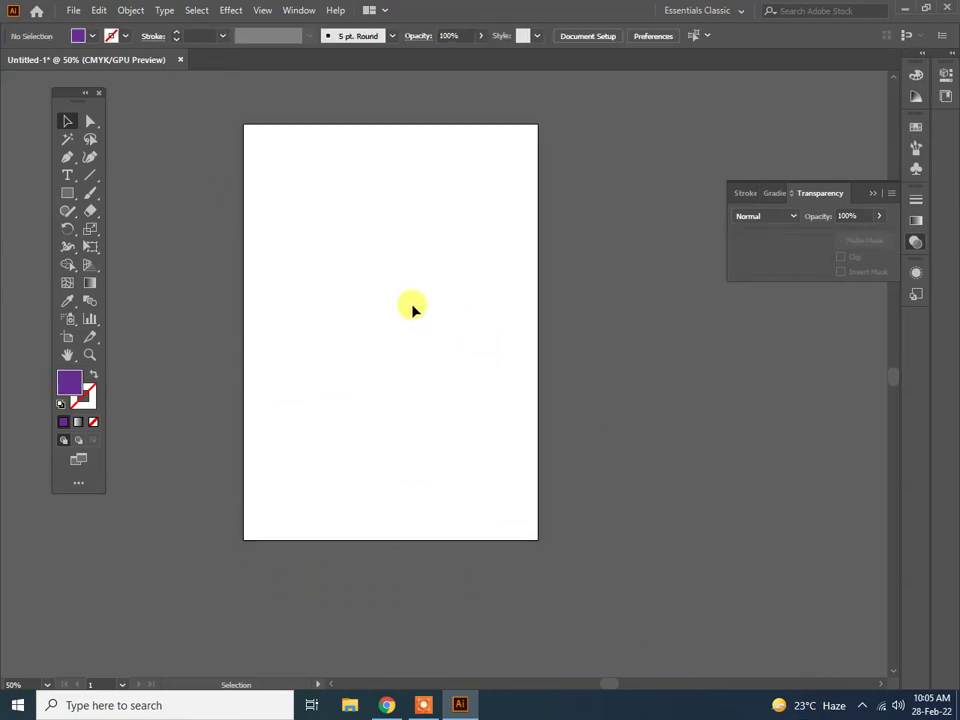
left_click(67, 175)
left_click(67, 193)
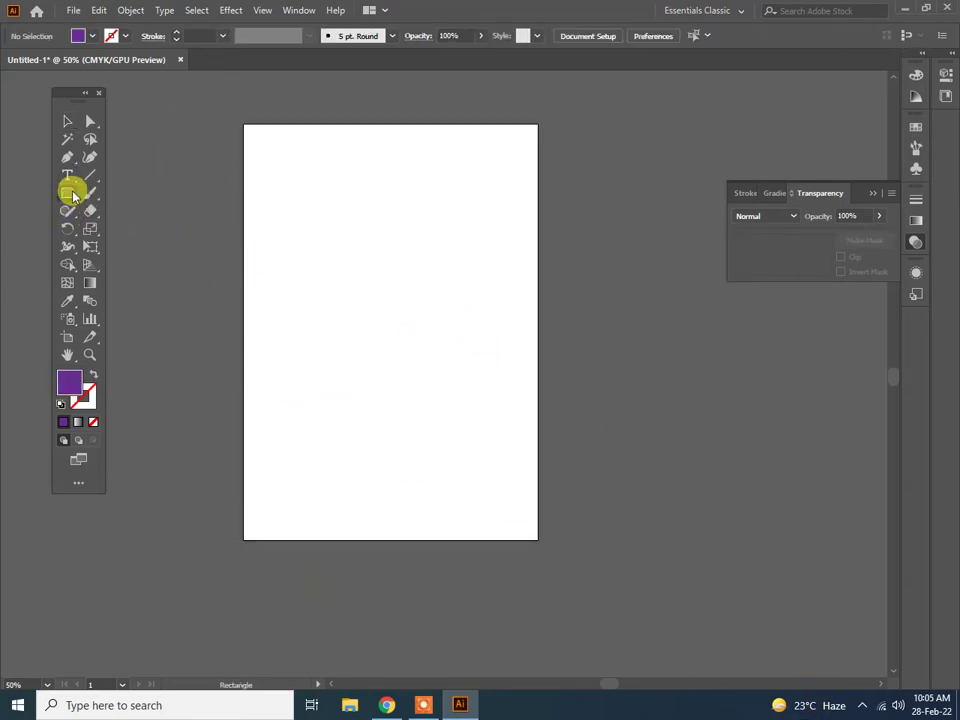
left_click_drag(302, 184, 420, 289)
mouse_move(360, 165)
left_mouse_down()
mouse_move(405, 205)
mouse_move(411, 298)
mouse_move(420, 303)
left_mouse_up()
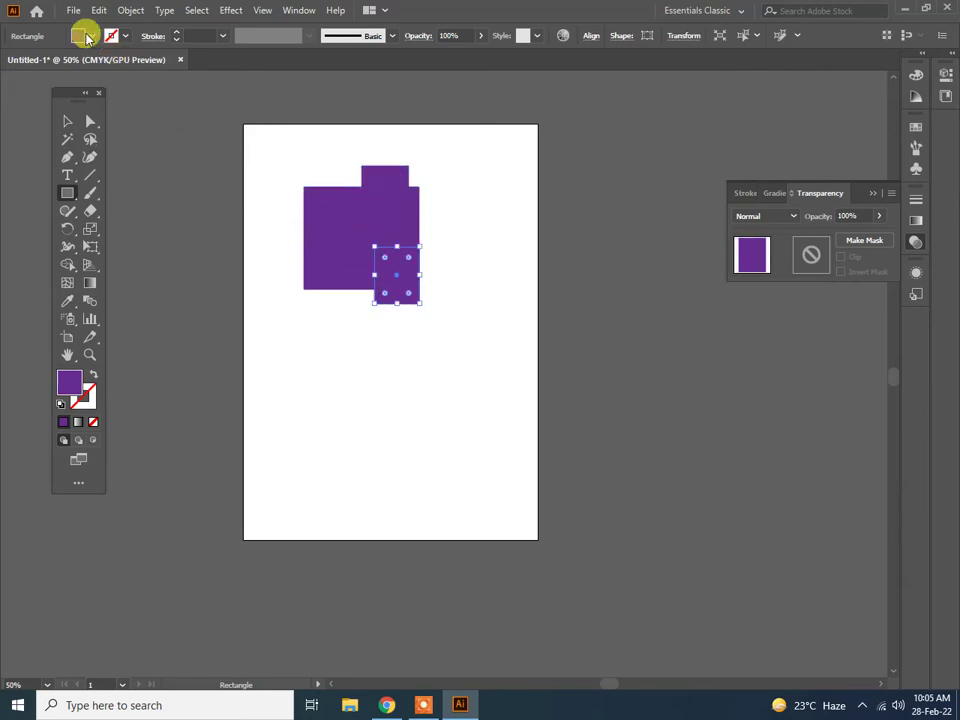
left_click(80, 35)
left_click(84, 71)
left_click(545, 5)
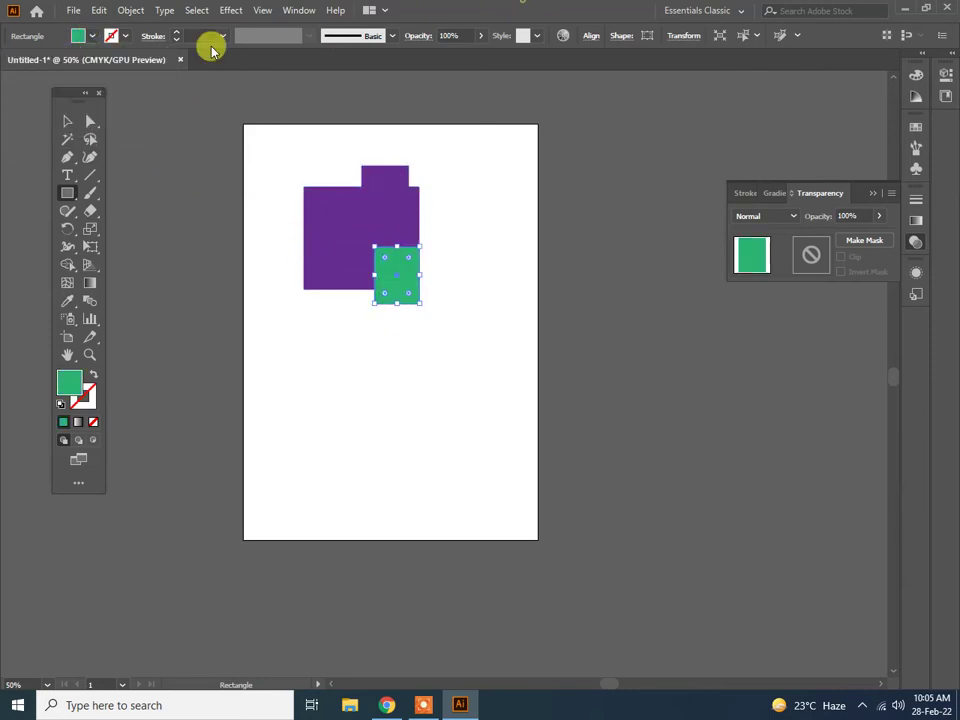
Fill the large rectangle orange and recentre the view on the shapes
left_click(64, 121)
left_click(372, 190)
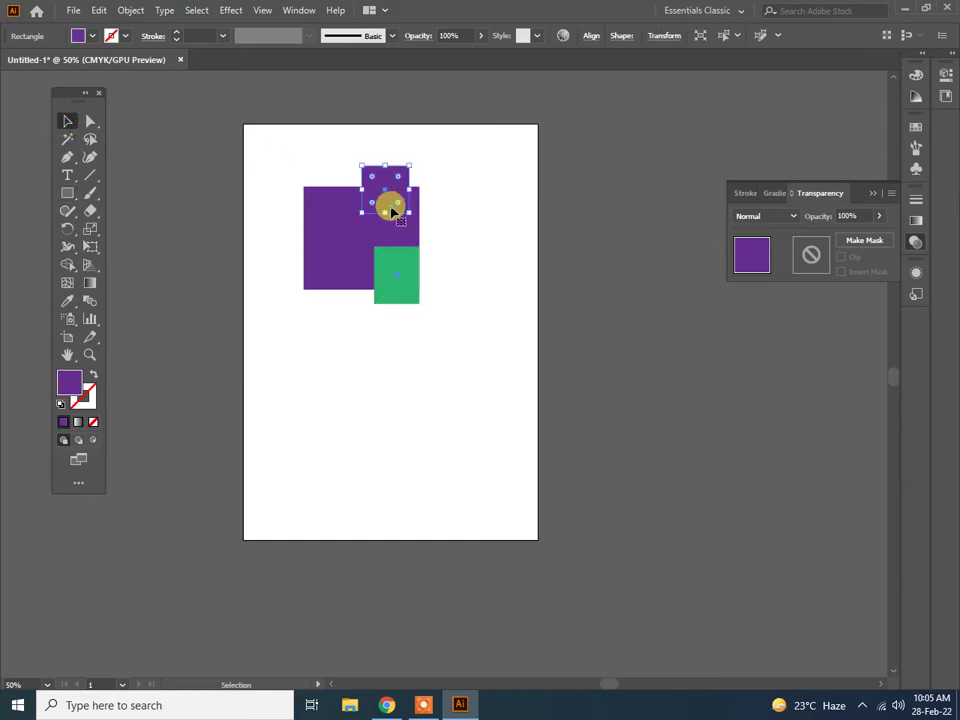
left_click(315, 216)
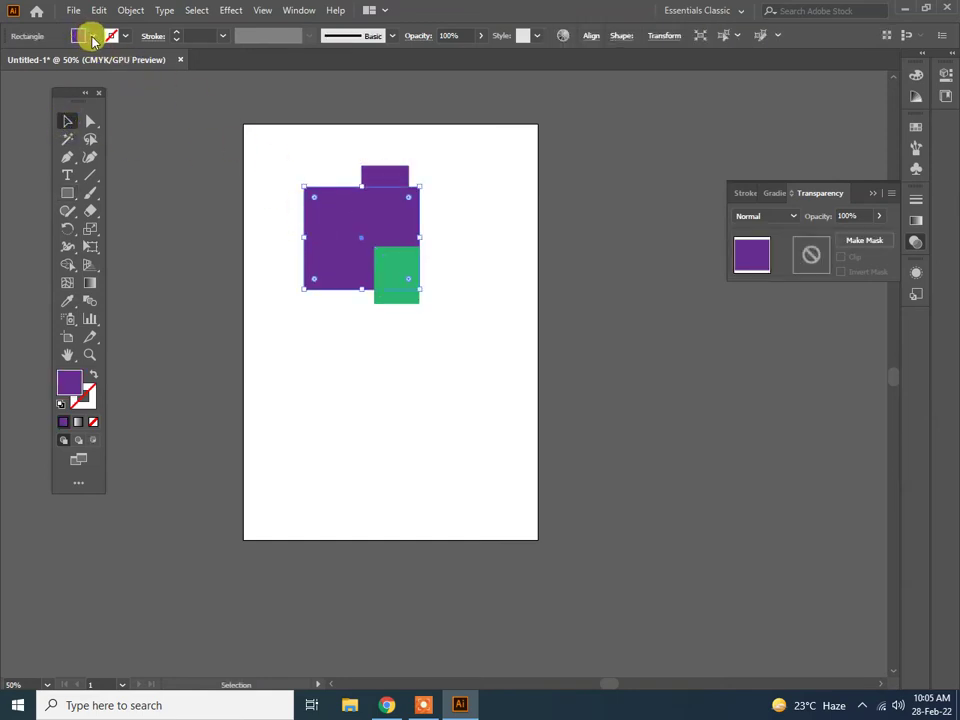
left_click(91, 37)
left_click(62, 75)
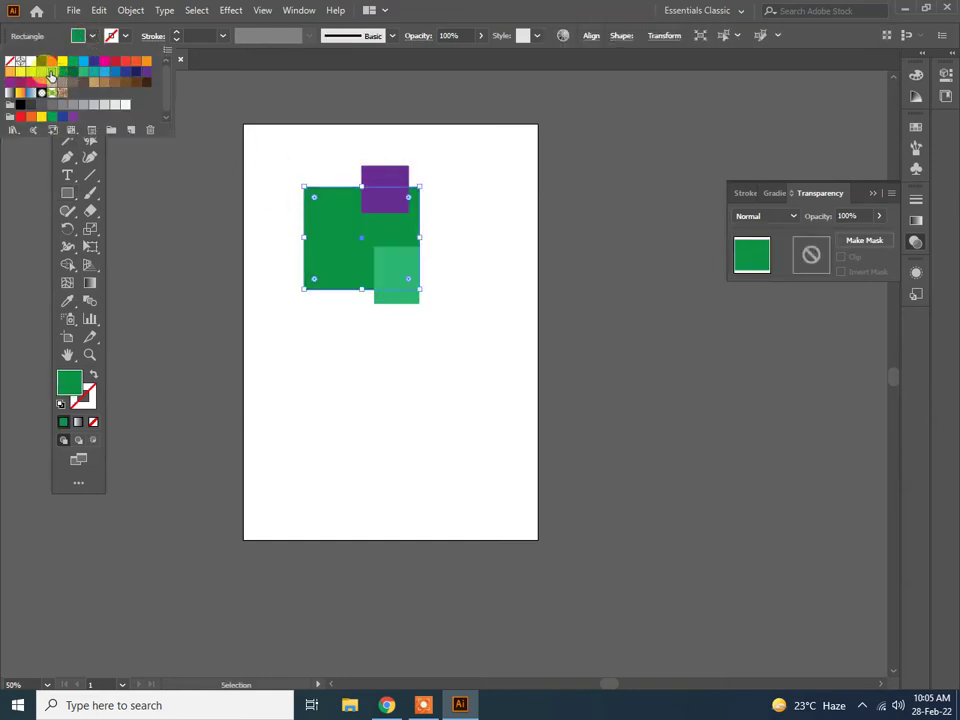
left_click(52, 72)
left_click(147, 63)
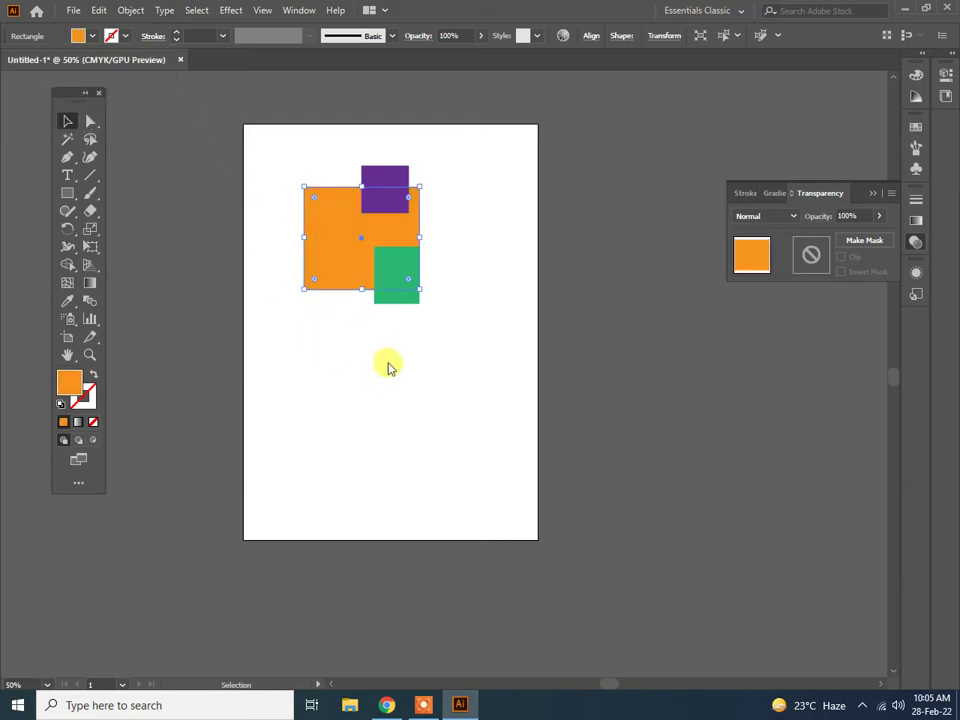
scroll(443, 253, "up", 1)
scroll(443, 253, "up", 1)
mouse_move(205, 342)
left_mouse_down()
mouse_move(268, 385)
mouse_move(233, 337)
left_mouse_up()
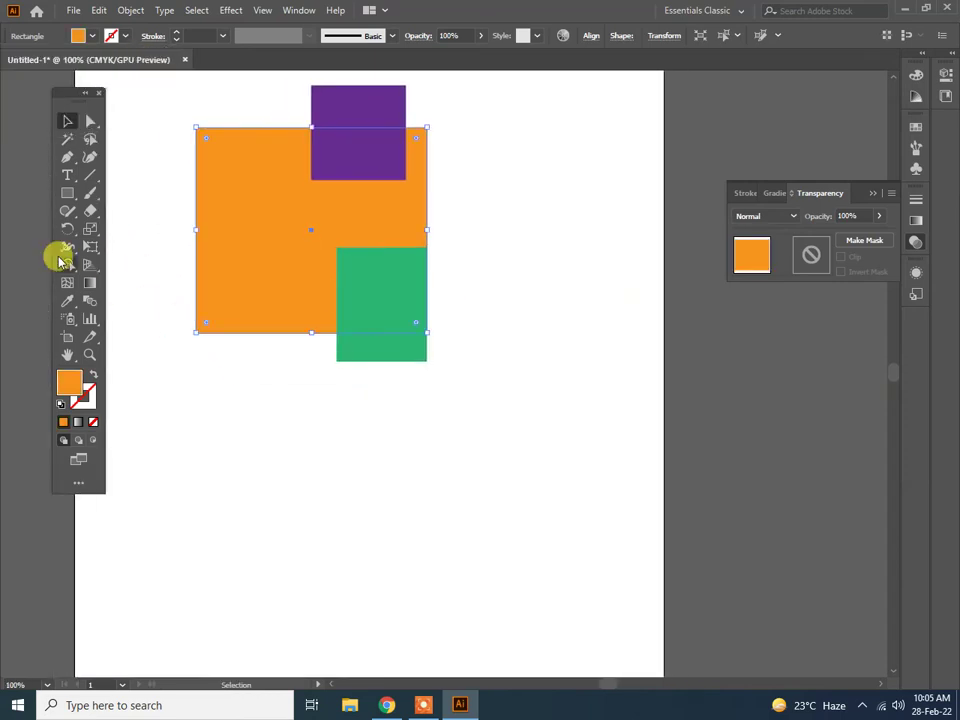
Add 'LOGO' text, enlarge it, and place it across the orange rectangle's bottom edge
left_click(67, 175)
left_click(250, 435)
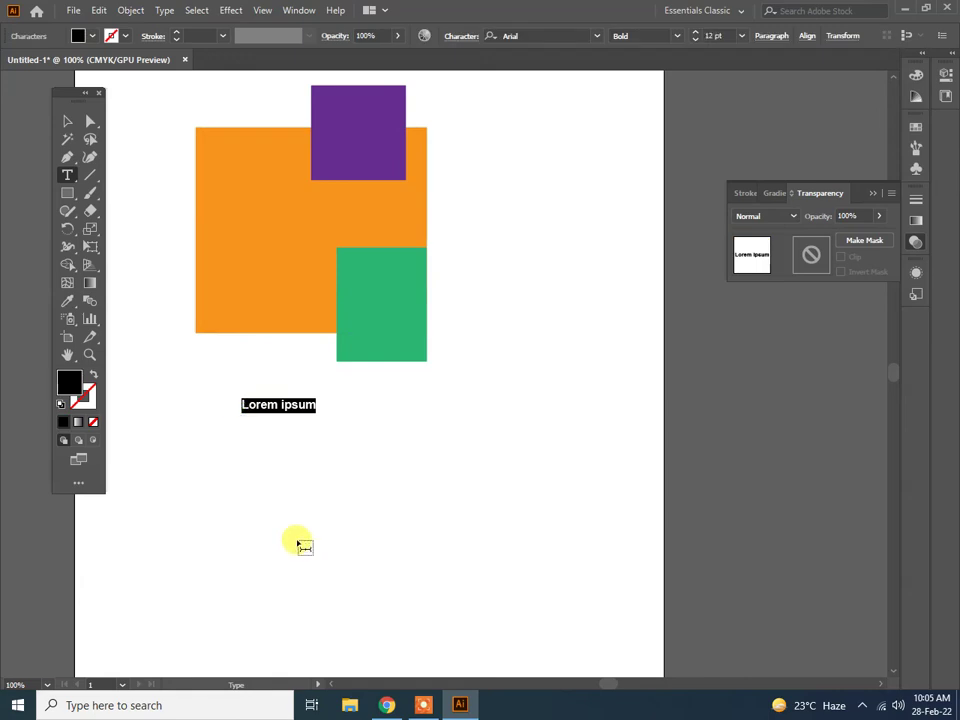
type("LOGO")
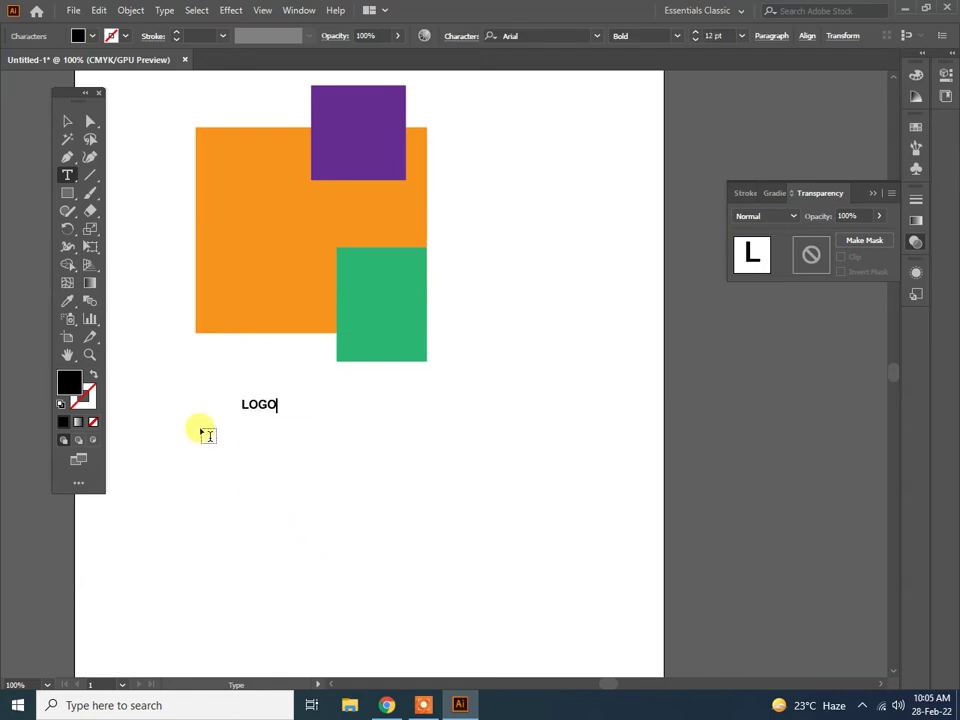
left_click(67, 121)
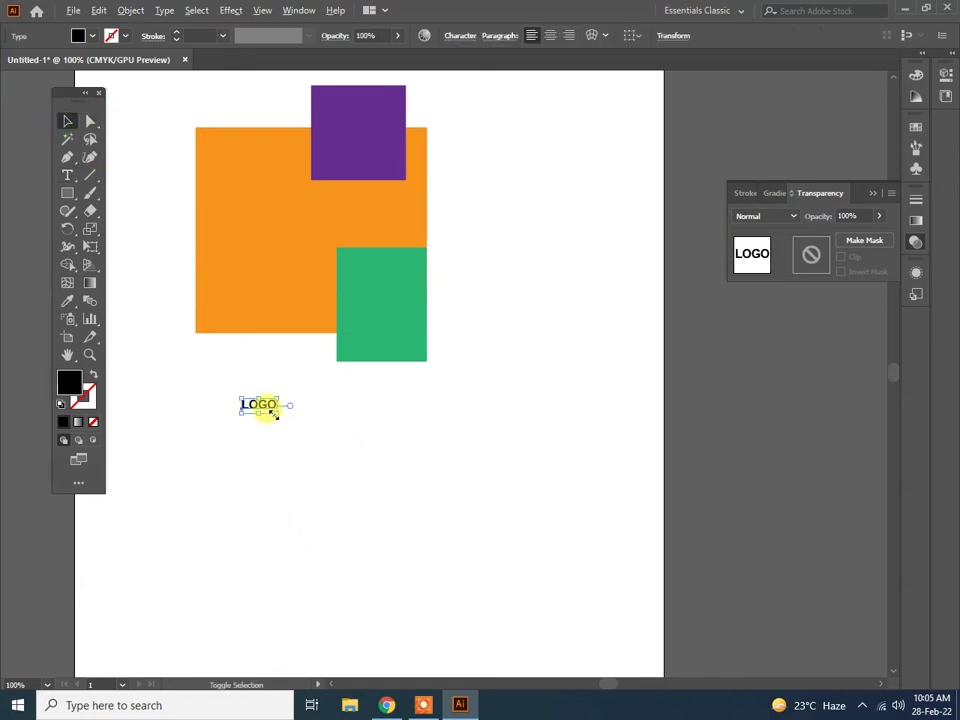
left_click_drag(272, 412, 342, 440)
left_click_drag(265, 396, 300, 339)
left_click(366, 422)
key("ctrl+minus")
key("ctrl+minus")
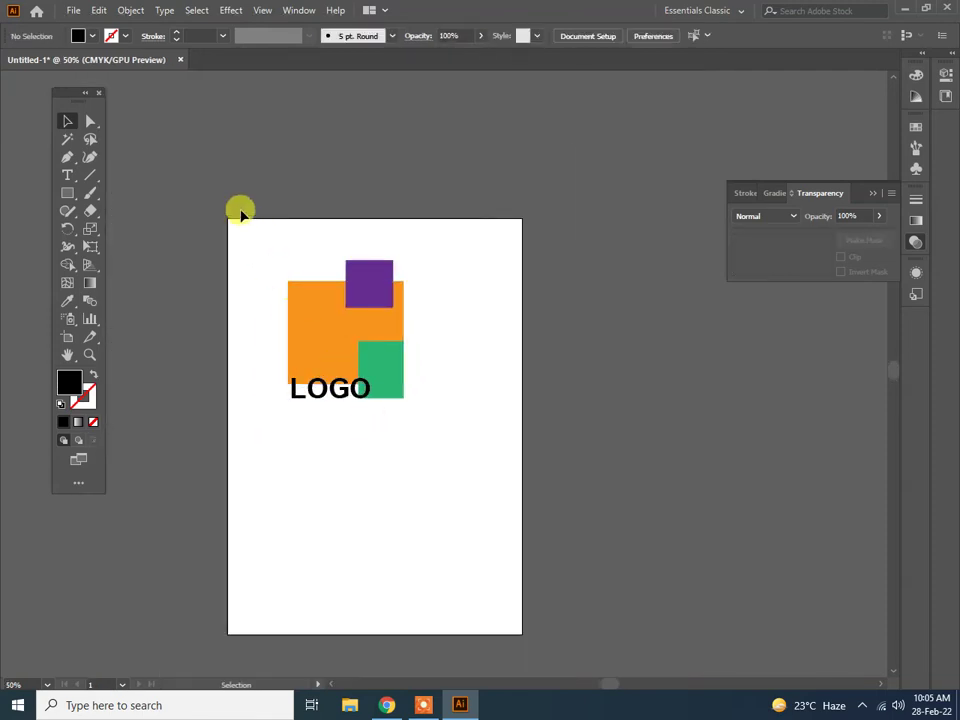
Group the orange, purple and green rectangles with the LOGO text into one object
left_click_drag(481, 468, 481, 466)
right_click(385, 283)
left_click(407, 390)
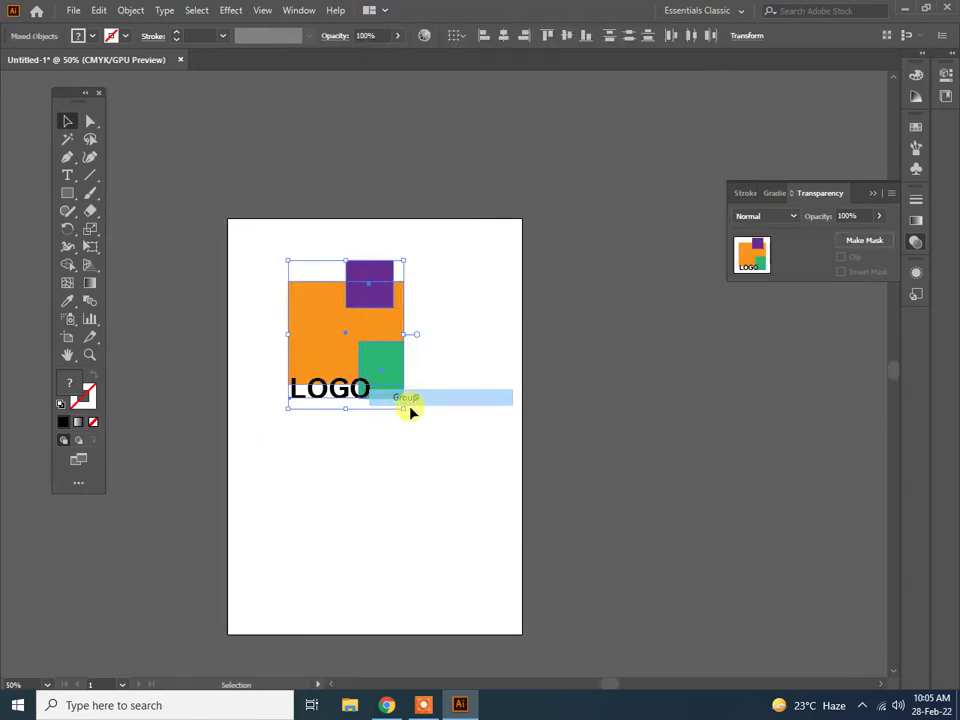
left_click(338, 530)
left_click_drag(369, 386, 405, 306)
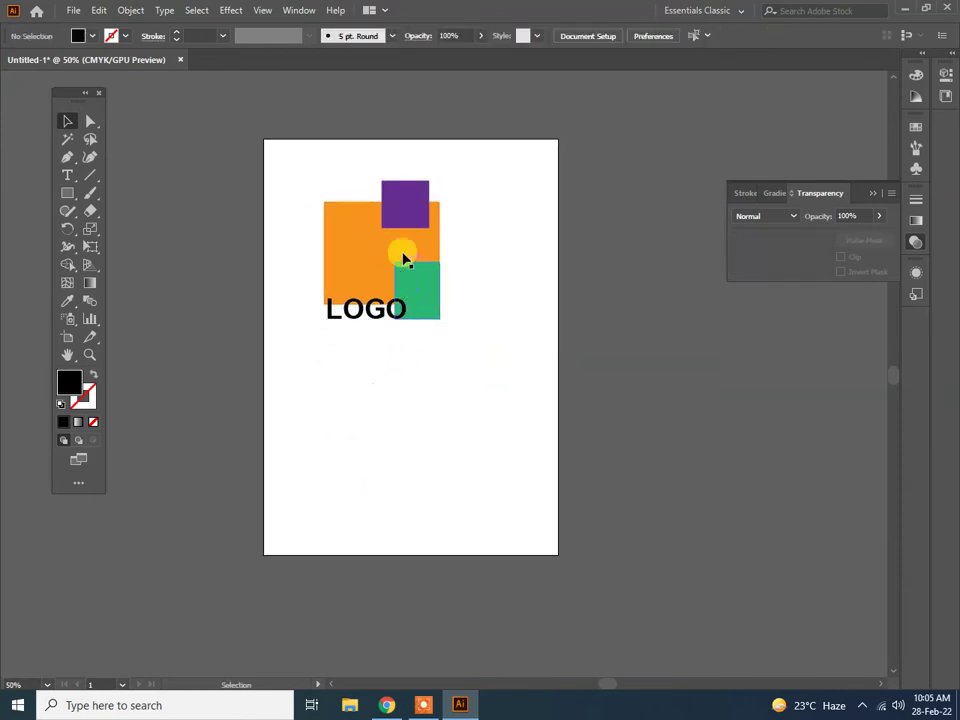
right_click(401, 250)
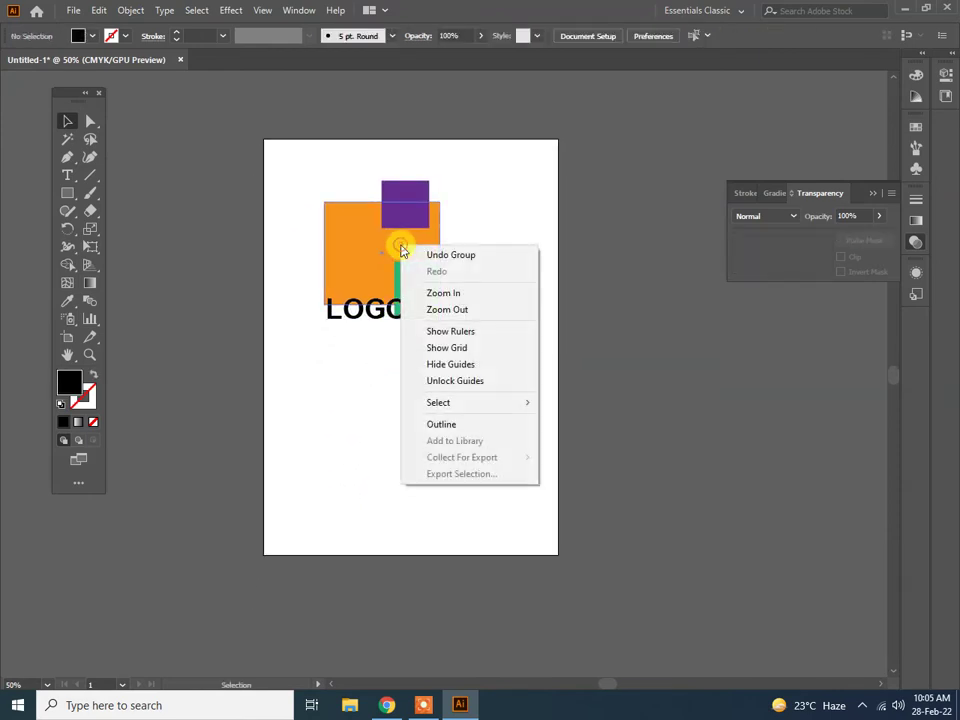
left_click(360, 403)
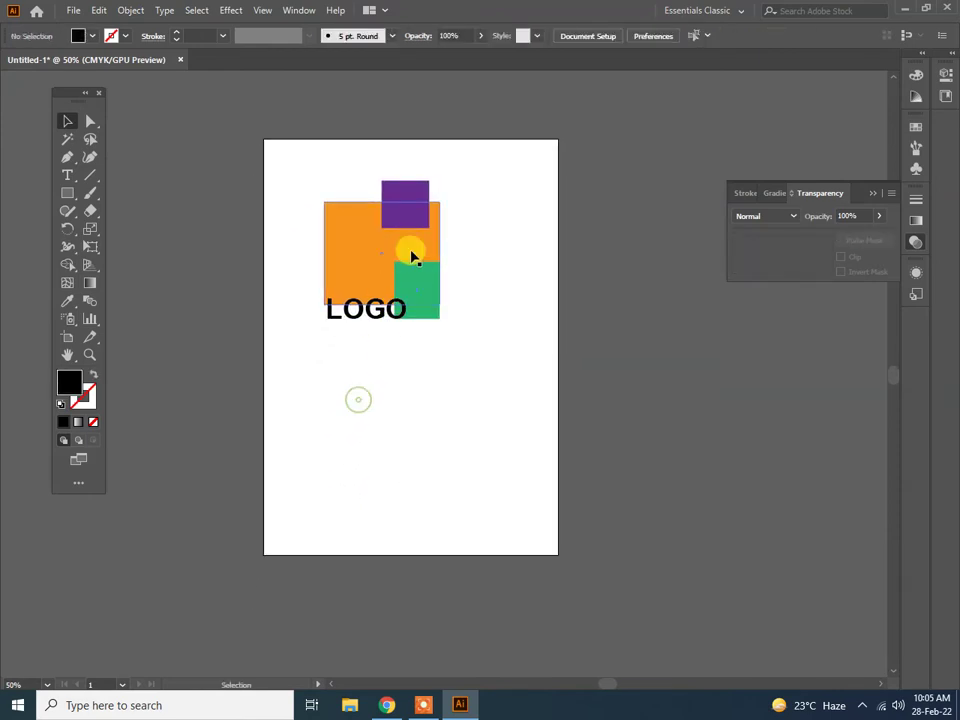
Inside the group, change the LOGO text to read ASK.COM
double_click(391, 317)
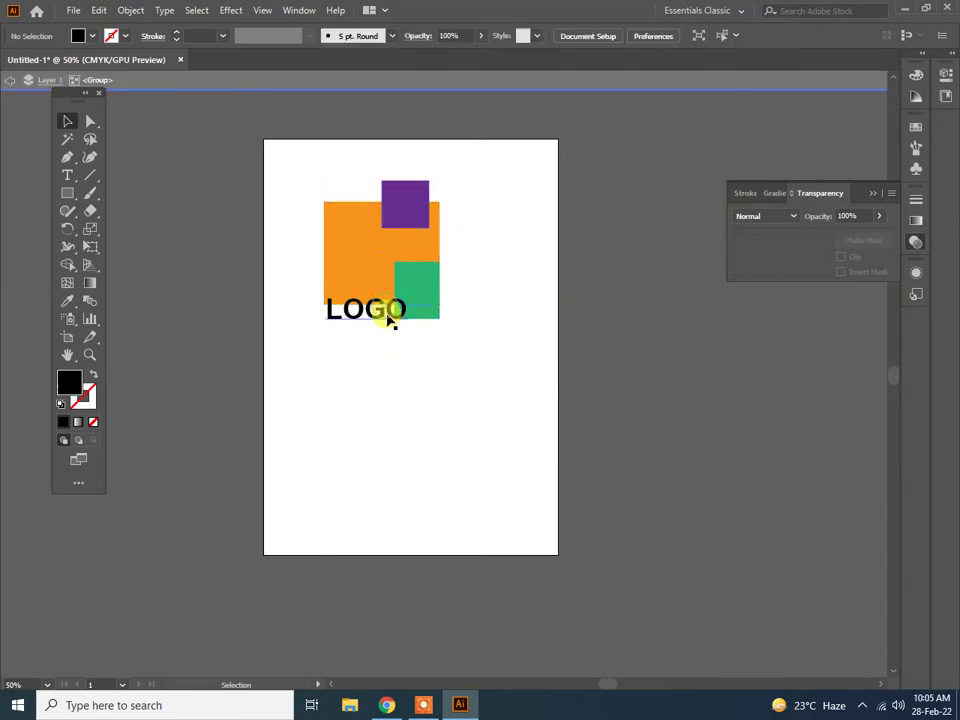
left_click(386, 315)
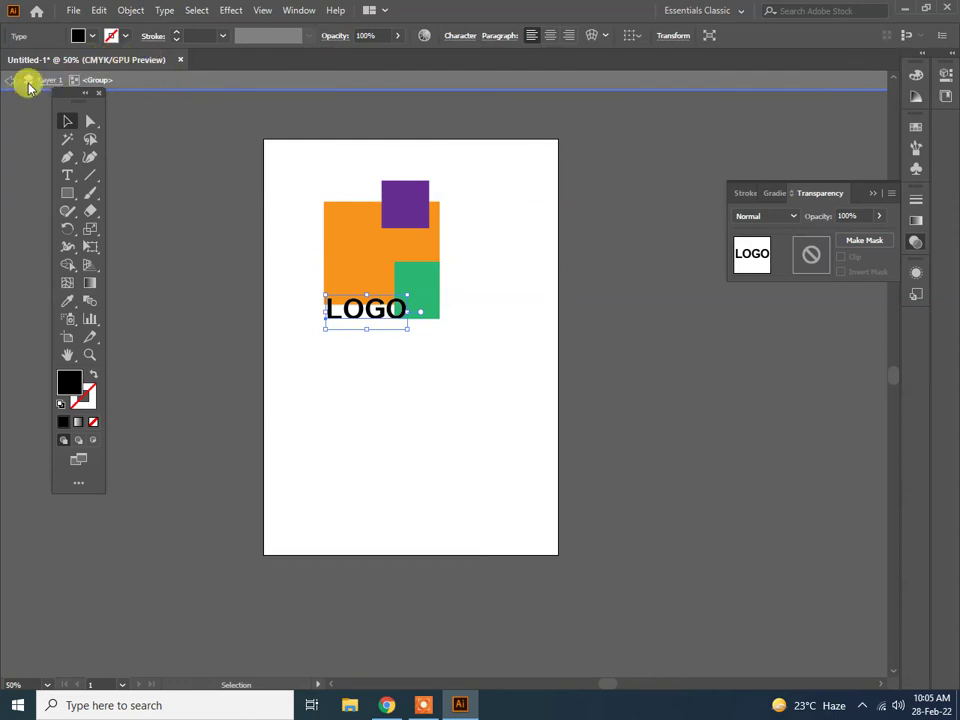
double_click(377, 320)
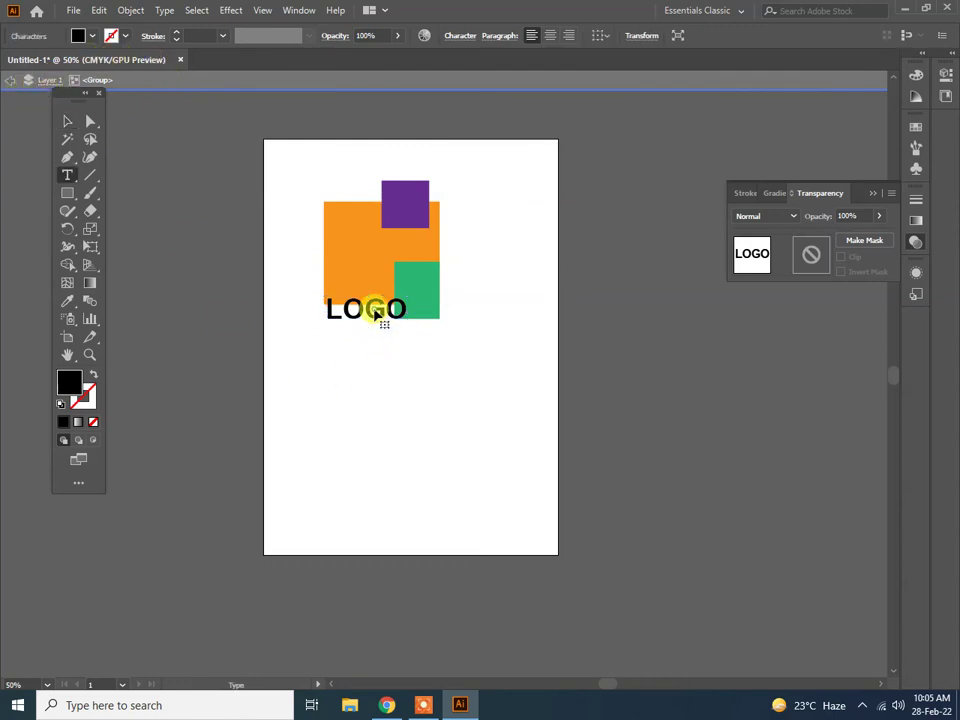
key("ctrl+a")
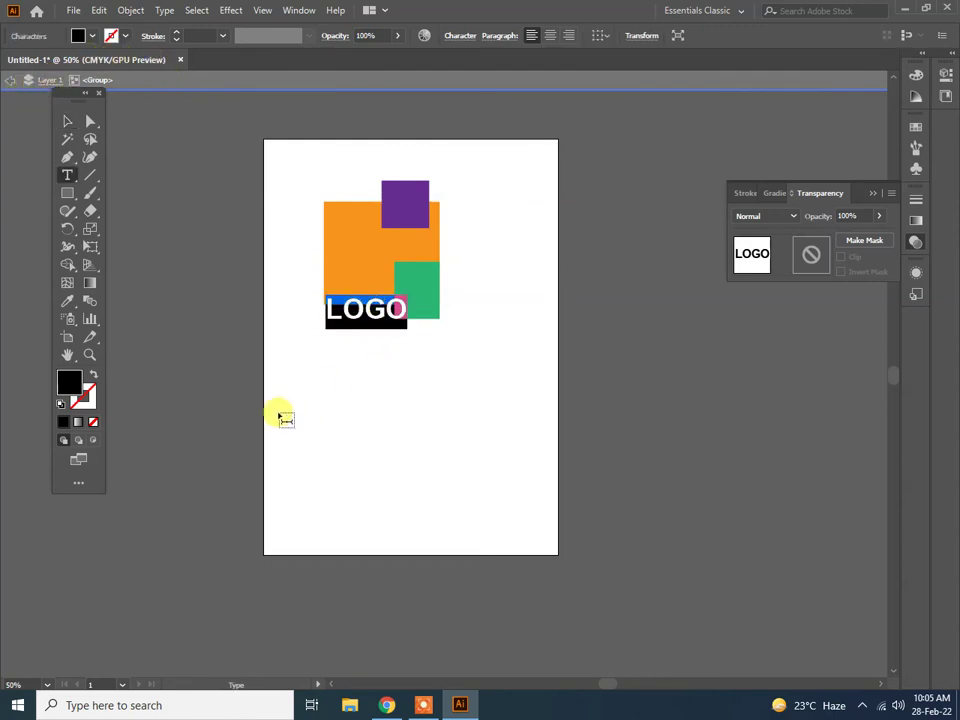
type("ASK.COM")
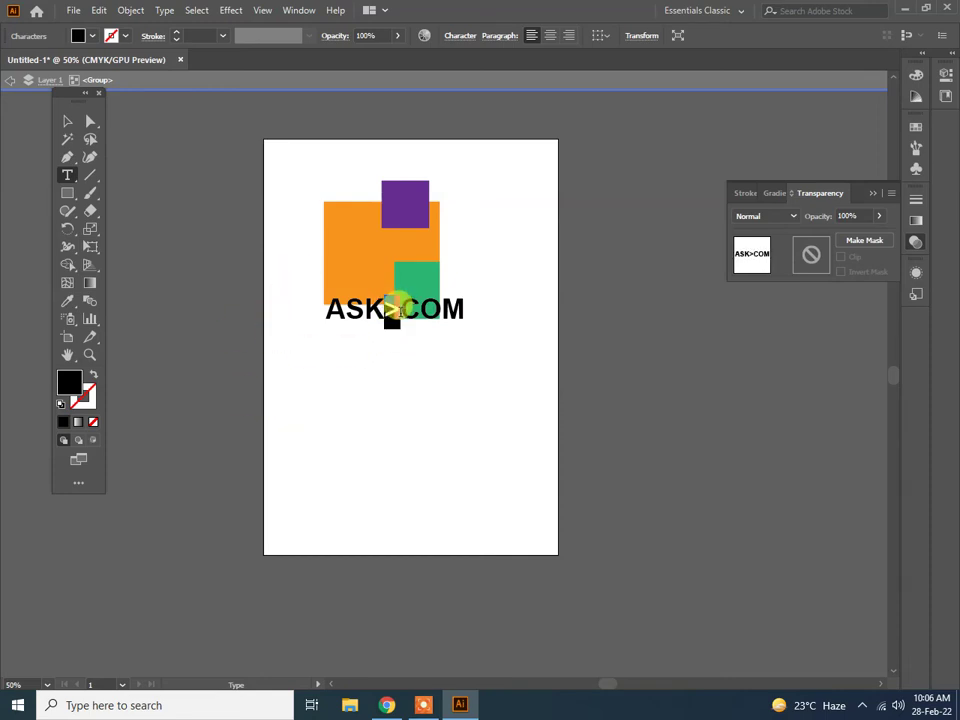
type(".")
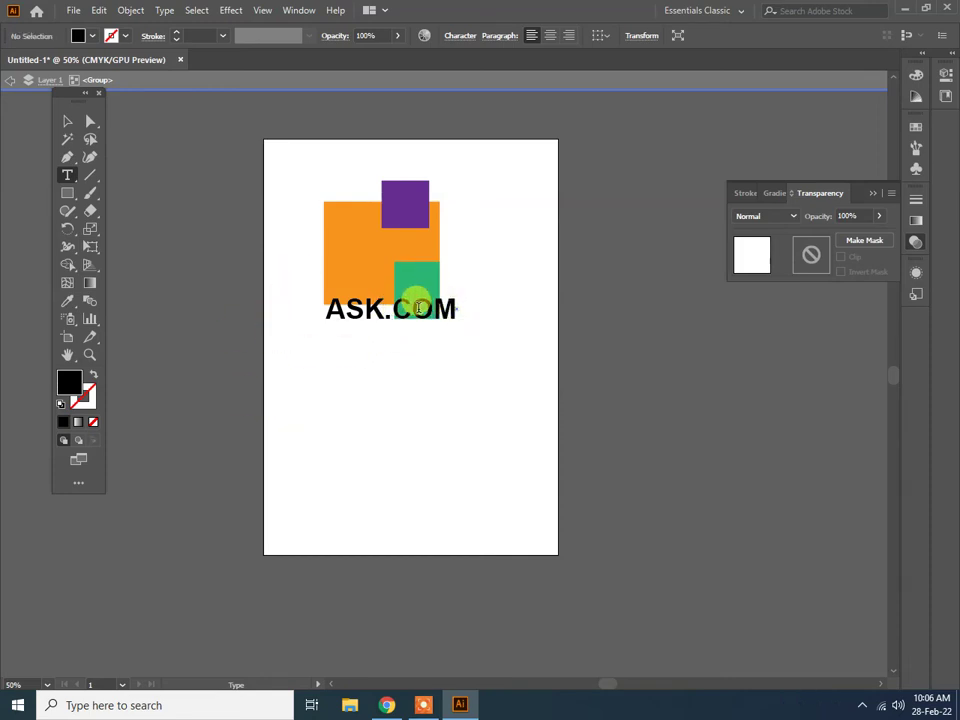
key("ctrl+a")
Set the ASK.COM text to 48 pt in the Character panel
triple_click(358, 303)
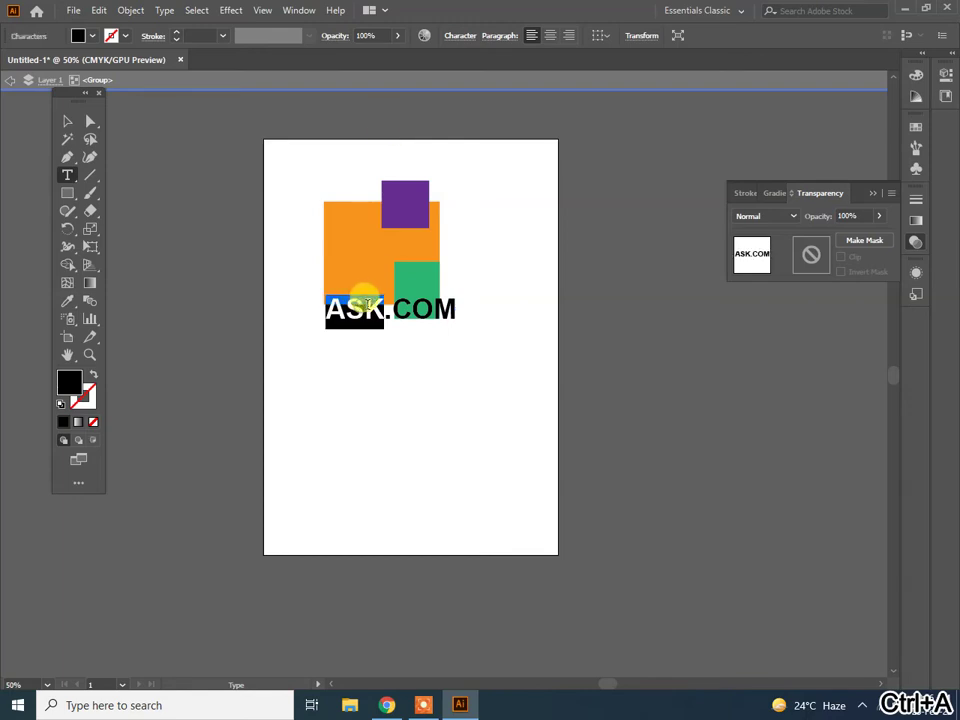
left_click(460, 36)
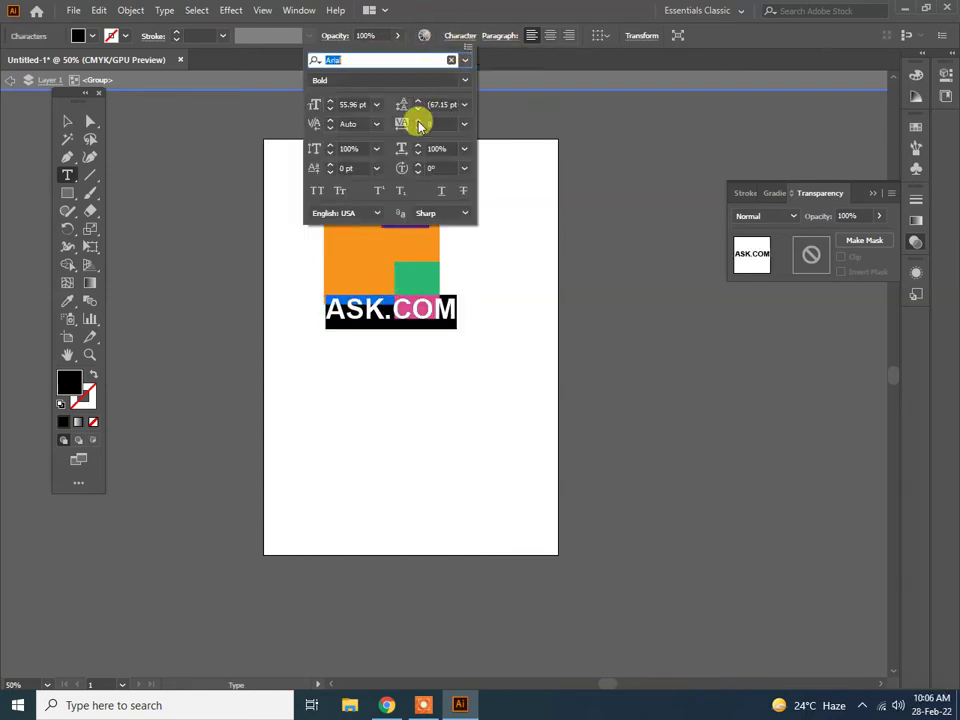
left_click(362, 104)
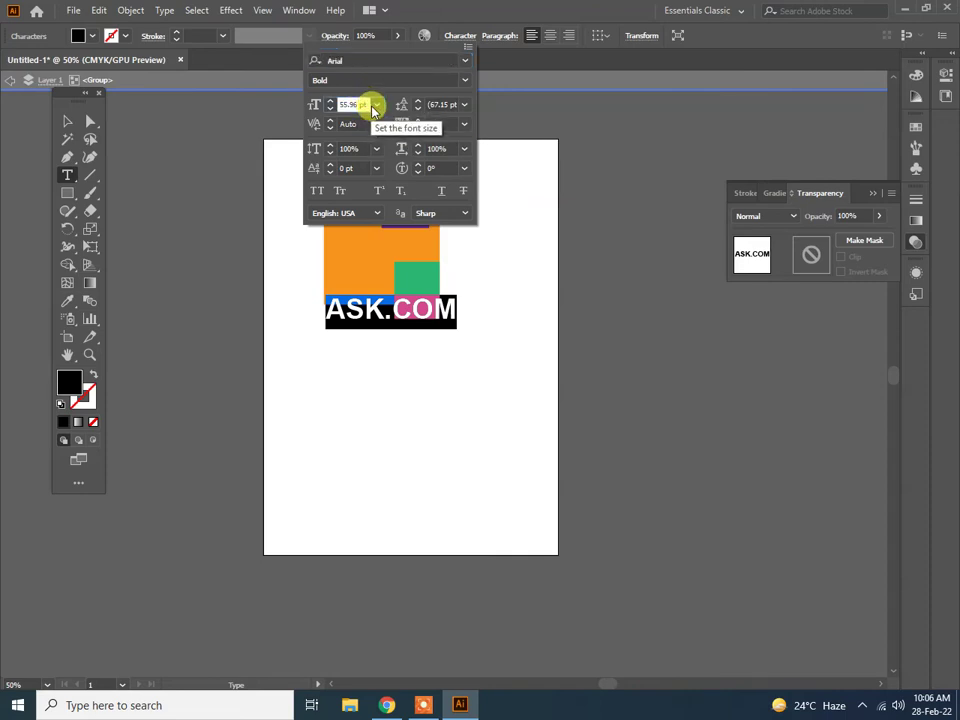
left_click(376, 104)
left_click(340, 105)
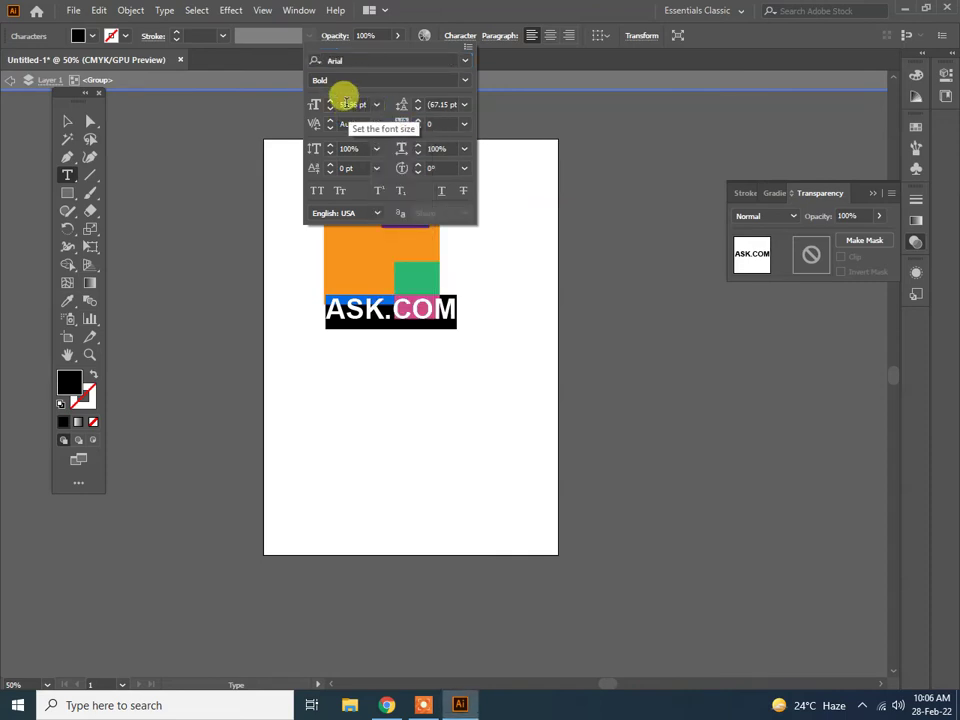
left_click(377, 104)
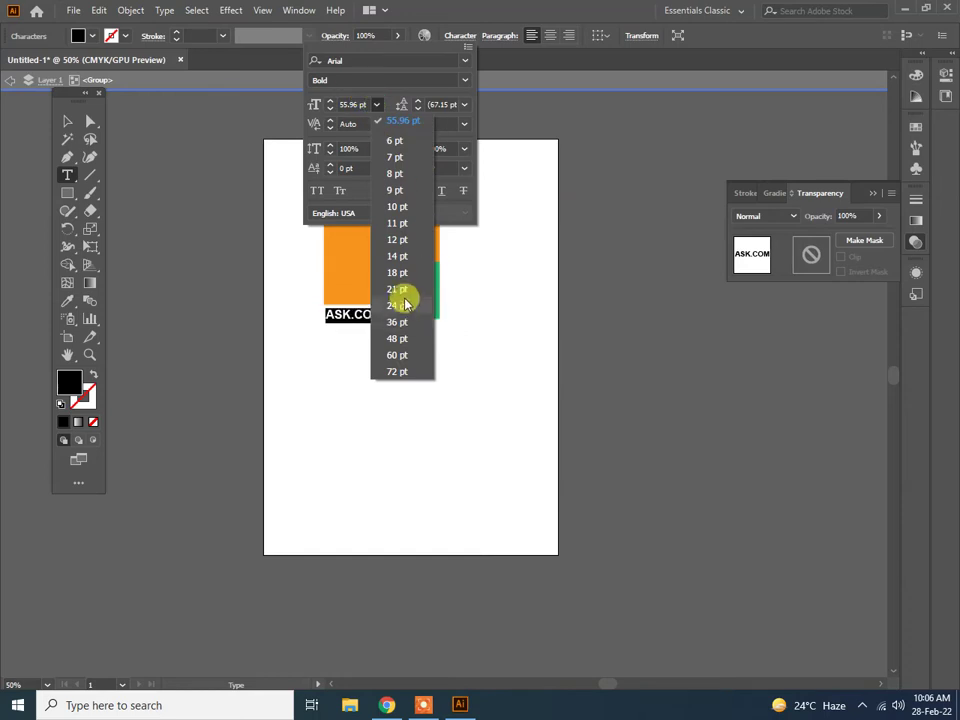
left_click(398, 338)
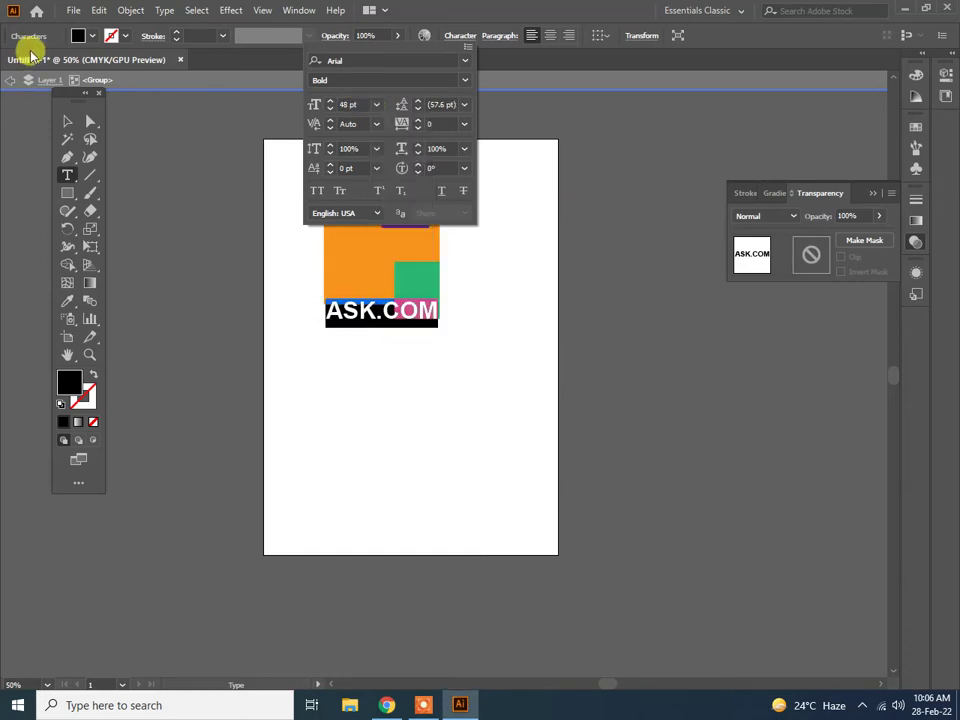
left_click(68, 112)
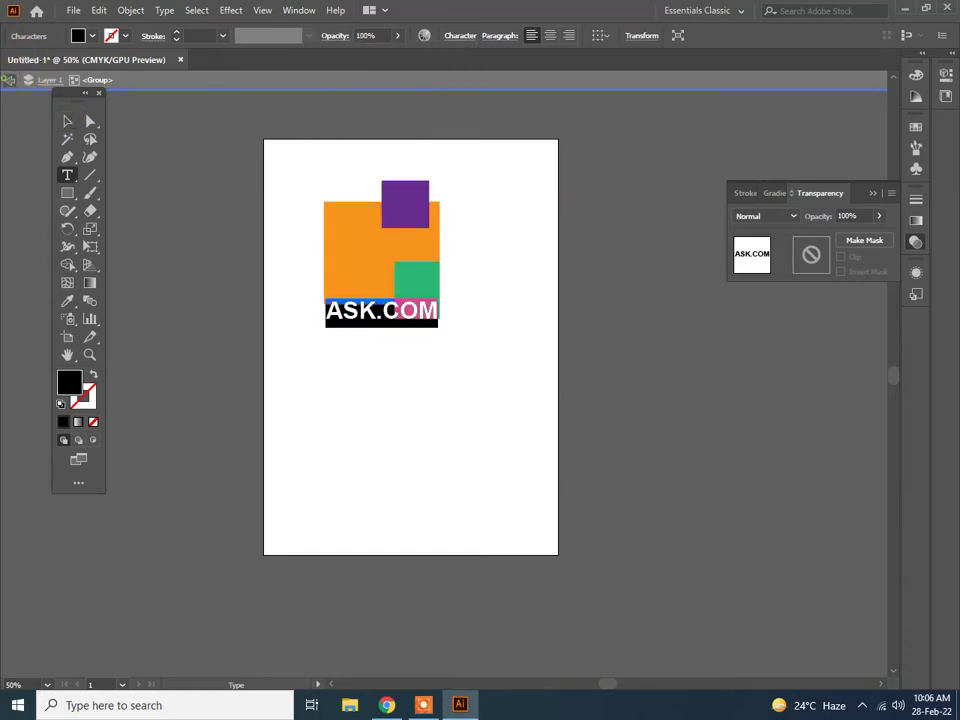
Move the shapes-and-text group slightly up the page
left_click_drag(370, 229, 478, 241)
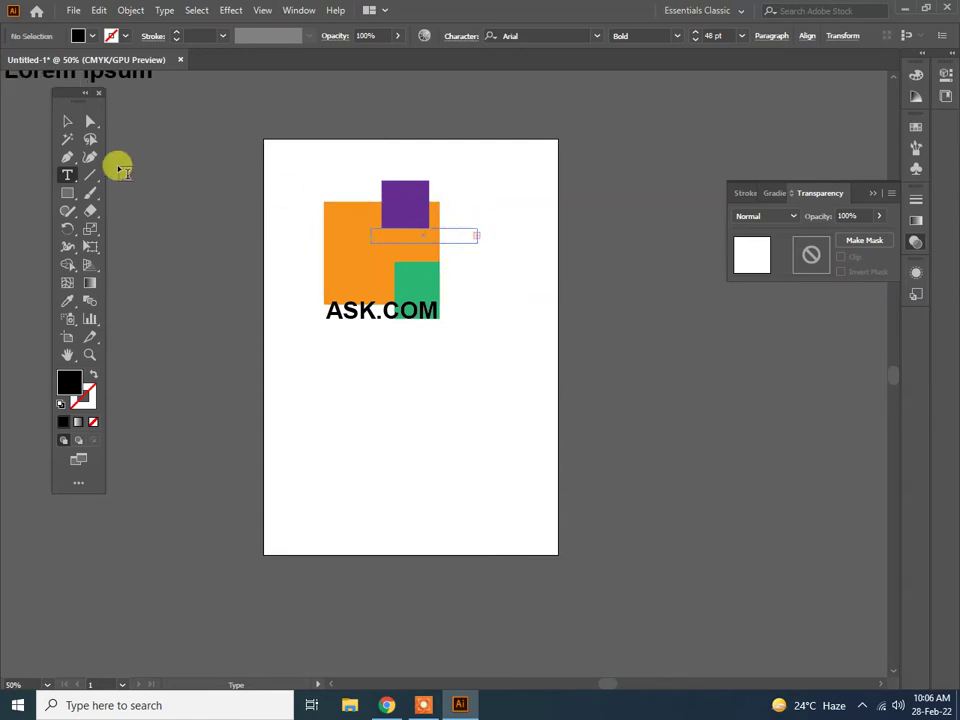
left_click(489, 314)
mouse_move(405, 282)
left_mouse_down()
mouse_move(432, 298)
mouse_move(415, 260)
left_mouse_up()
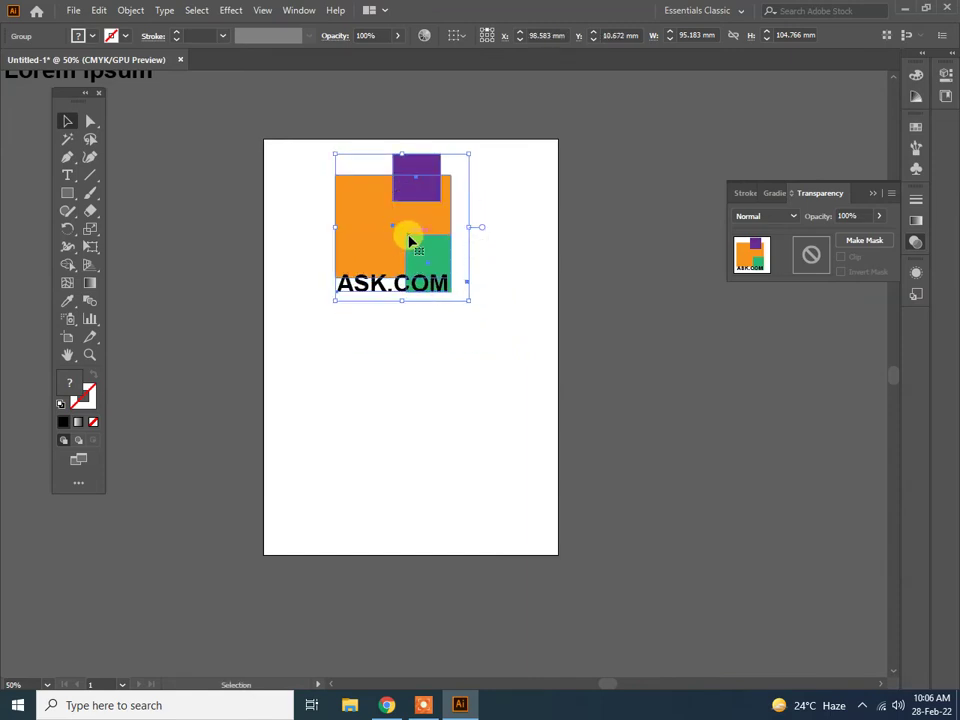
Marquee-select the ASK.COM shapes-and-text group and delete it
scroll(398, 205, "up", 1)
scroll(448, 240, "up", 1)
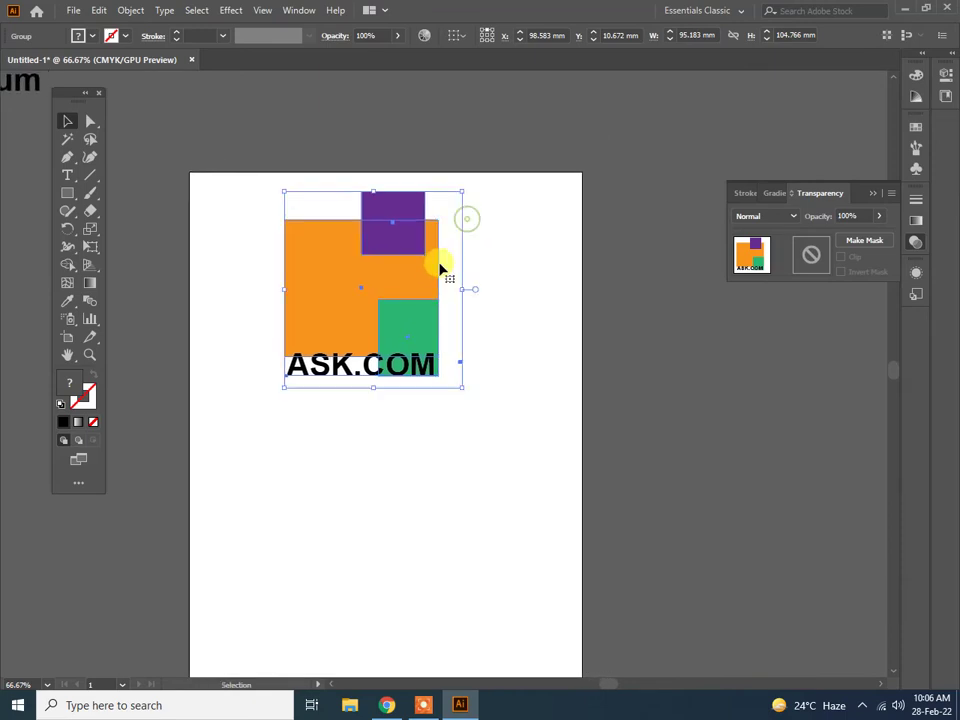
left_click_drag(242, 154, 568, 470)
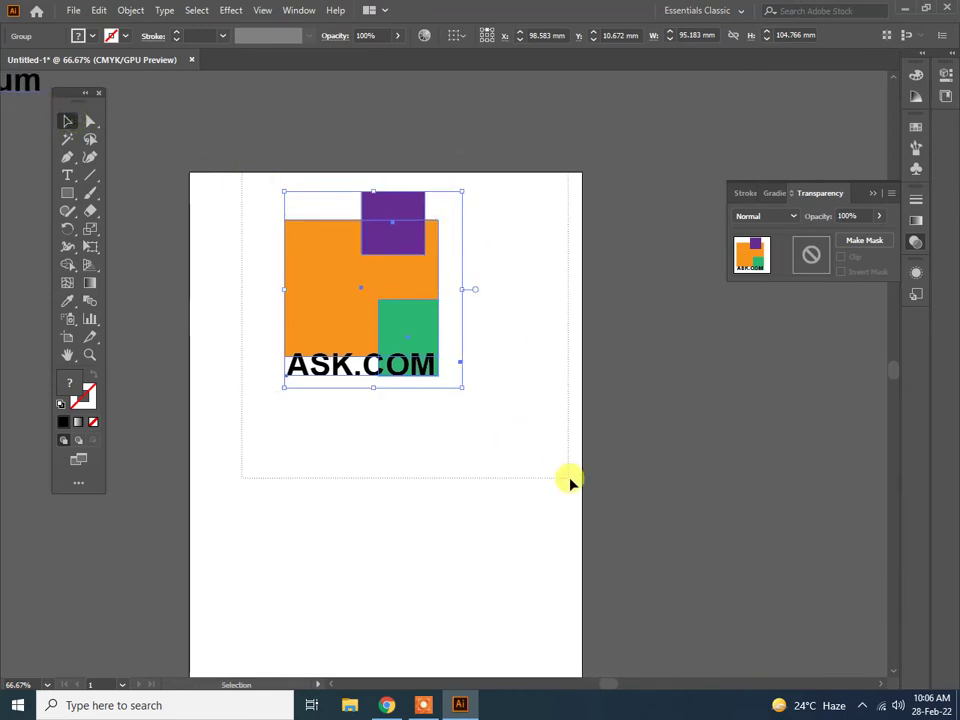
key("Delete")
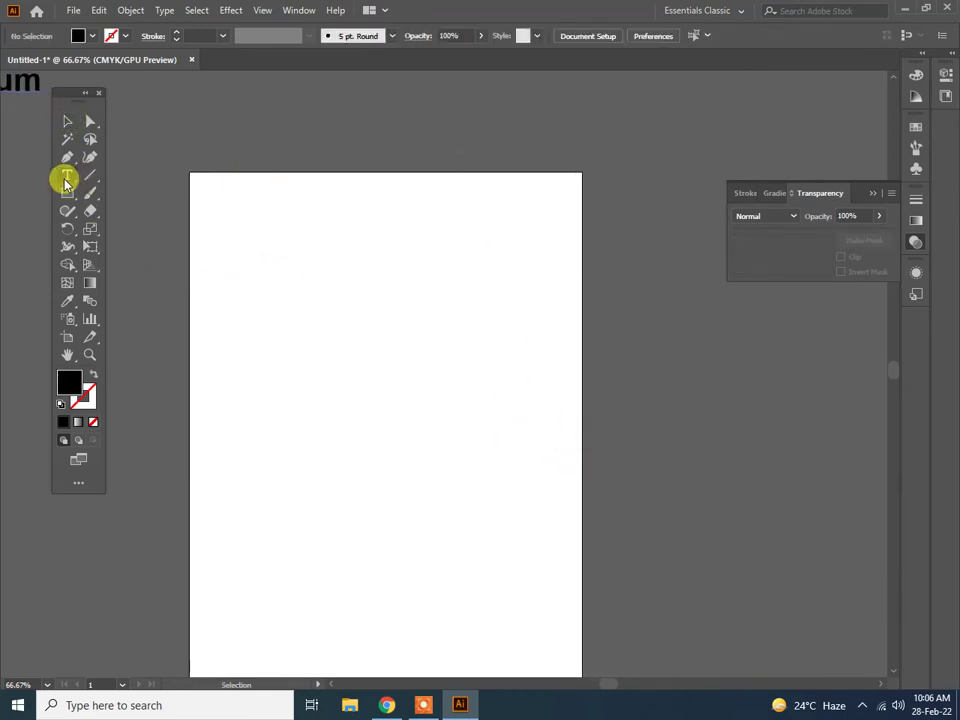
Add a text object near the page top reading 'Effects', fixing the stray 'd' typo
left_click(67, 175)
left_click(308, 248)
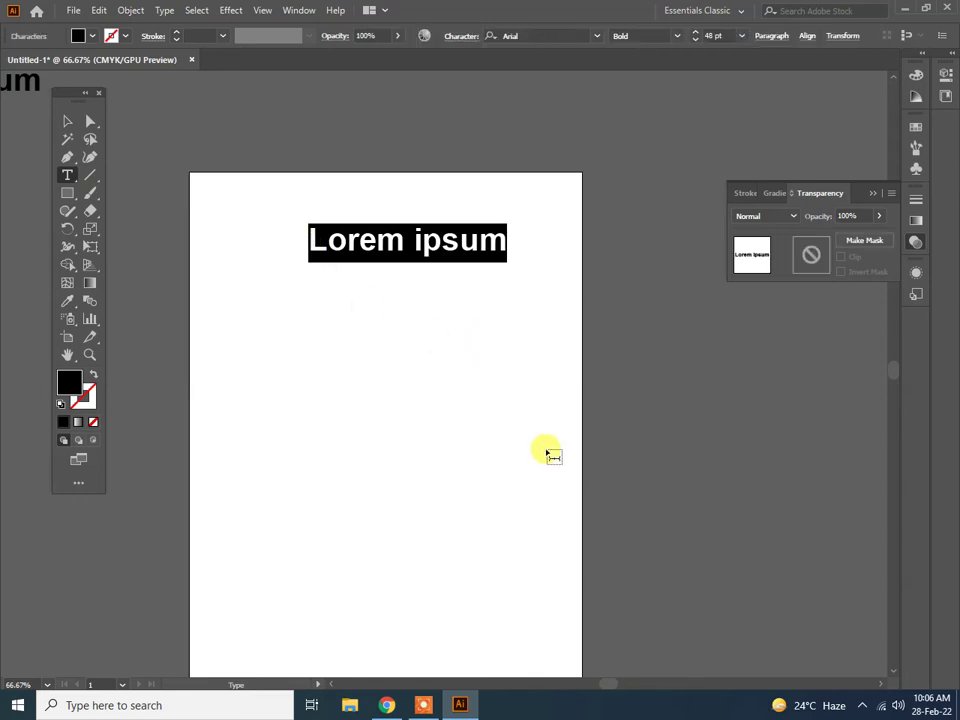
type("Filters")
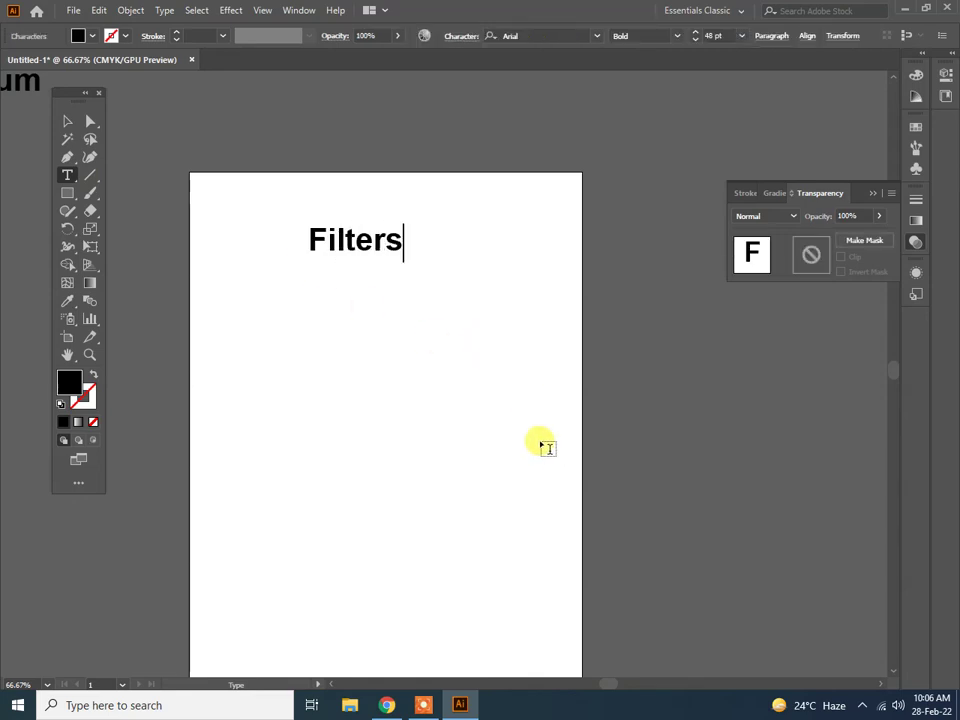
double_click(345, 240)
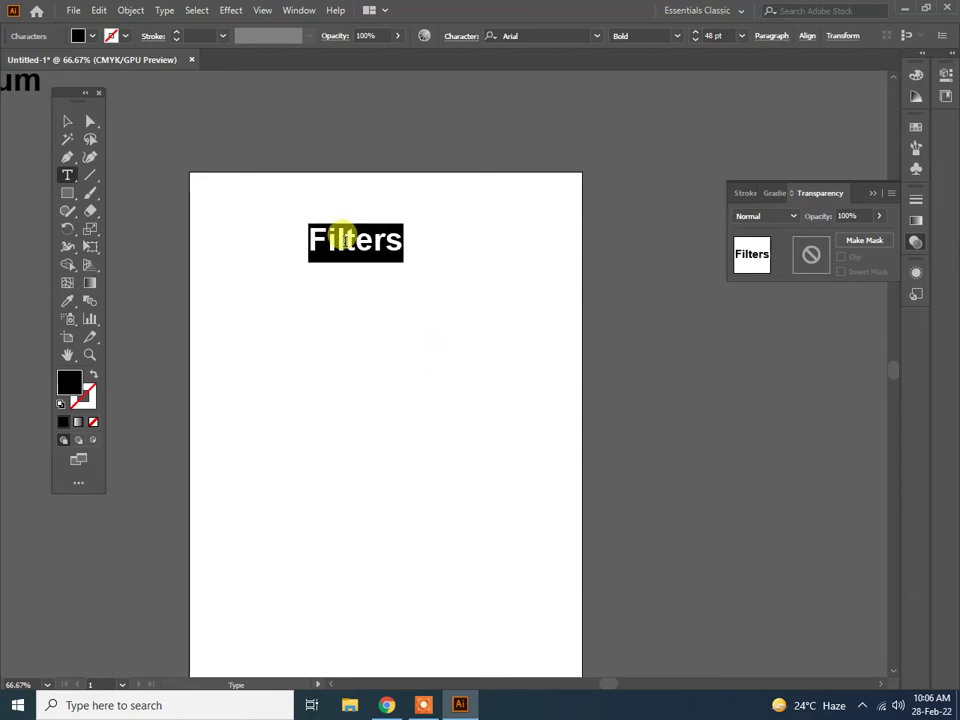
type("Effecdt")
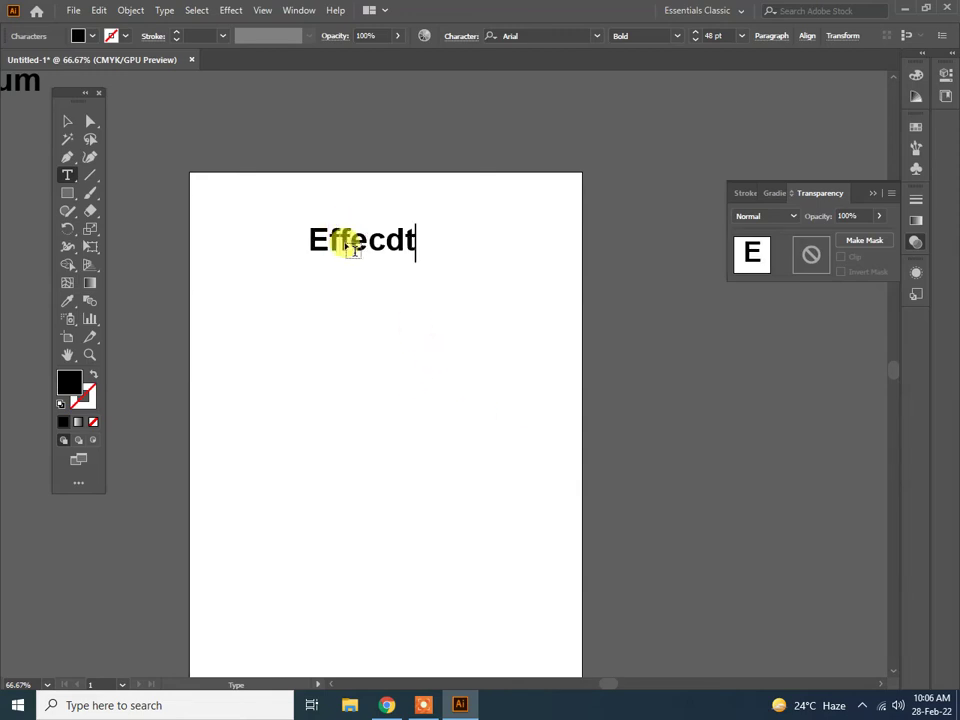
type("s")
left_click_drag(387, 240, 403, 240)
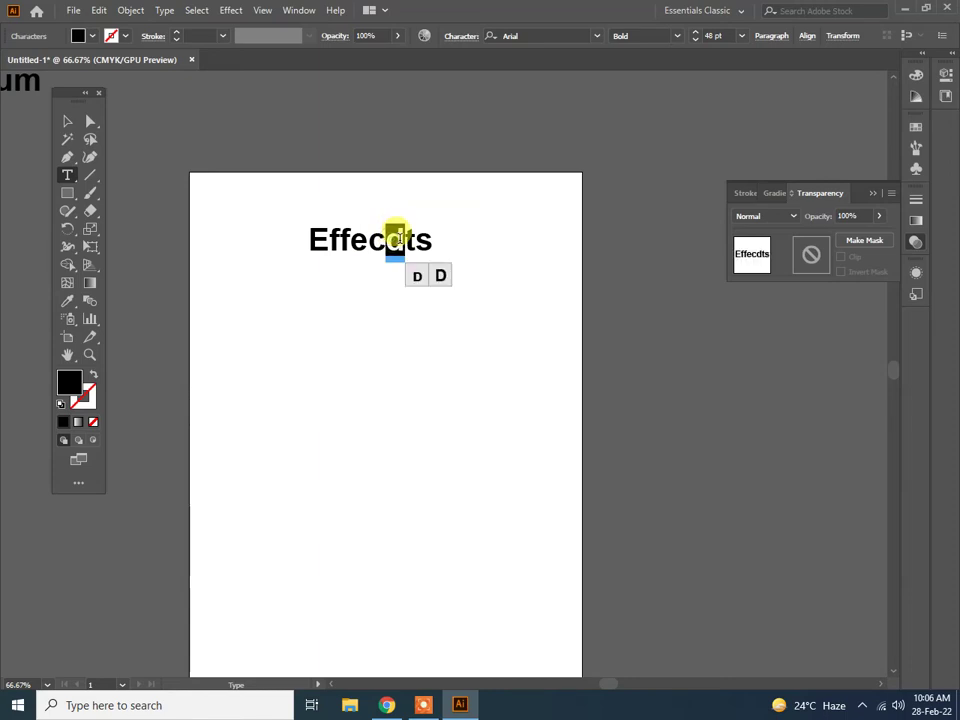
key("BackSpace")
Enlarge the Effects heading and move it to the top-left of the page
left_click(64, 120)
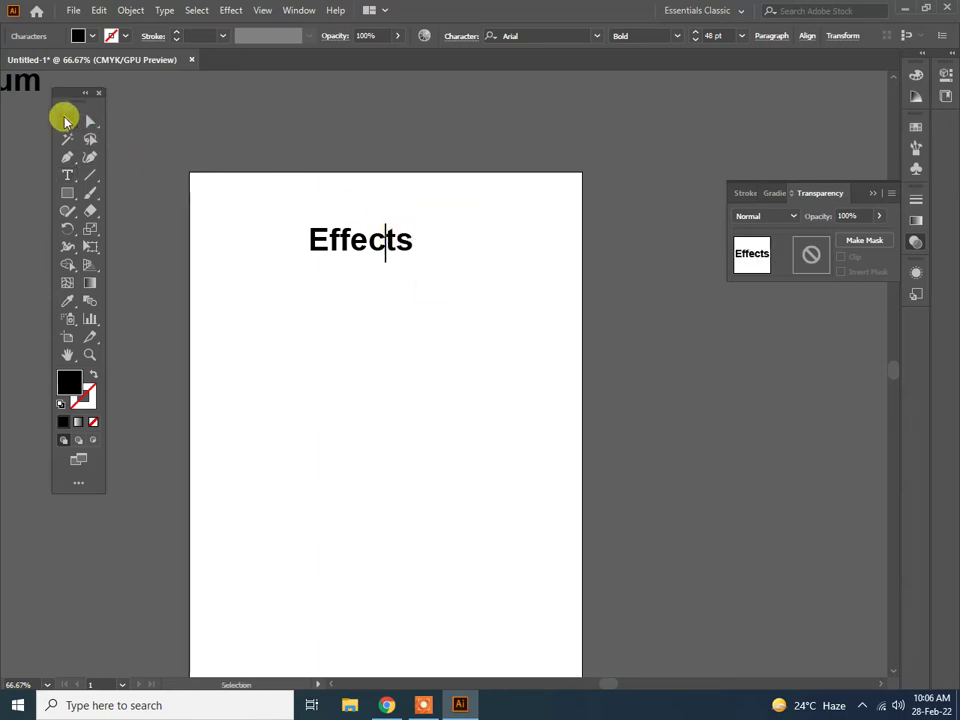
left_click(414, 265)
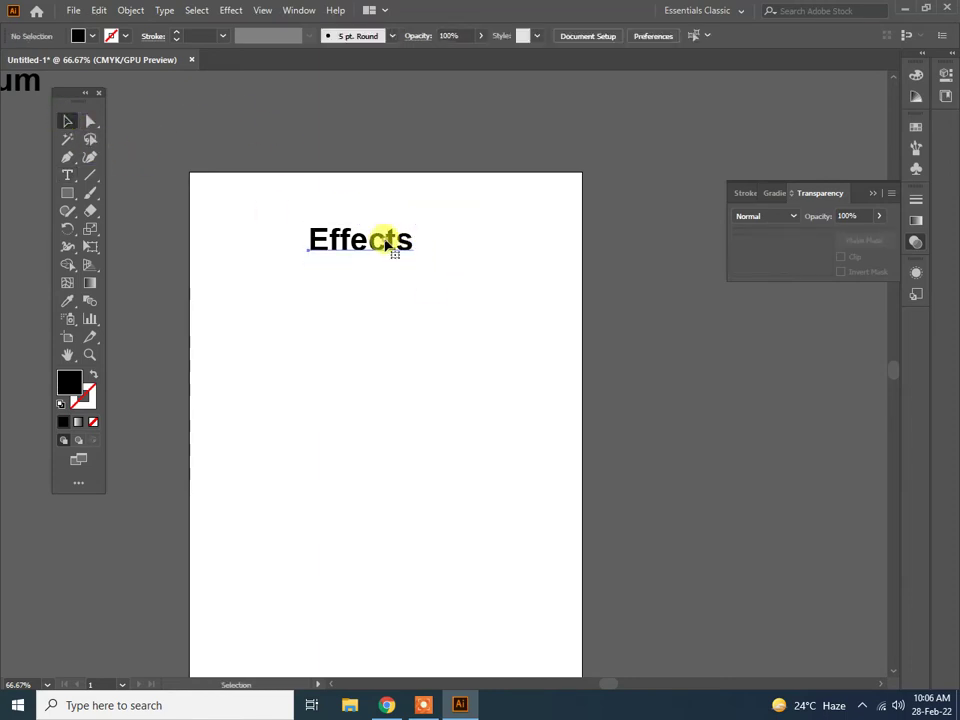
left_click(386, 243)
mouse_move(412, 264)
left_mouse_down()
mouse_move(456, 278)
mouse_move(355, 228)
left_mouse_up()
left_click(364, 272)
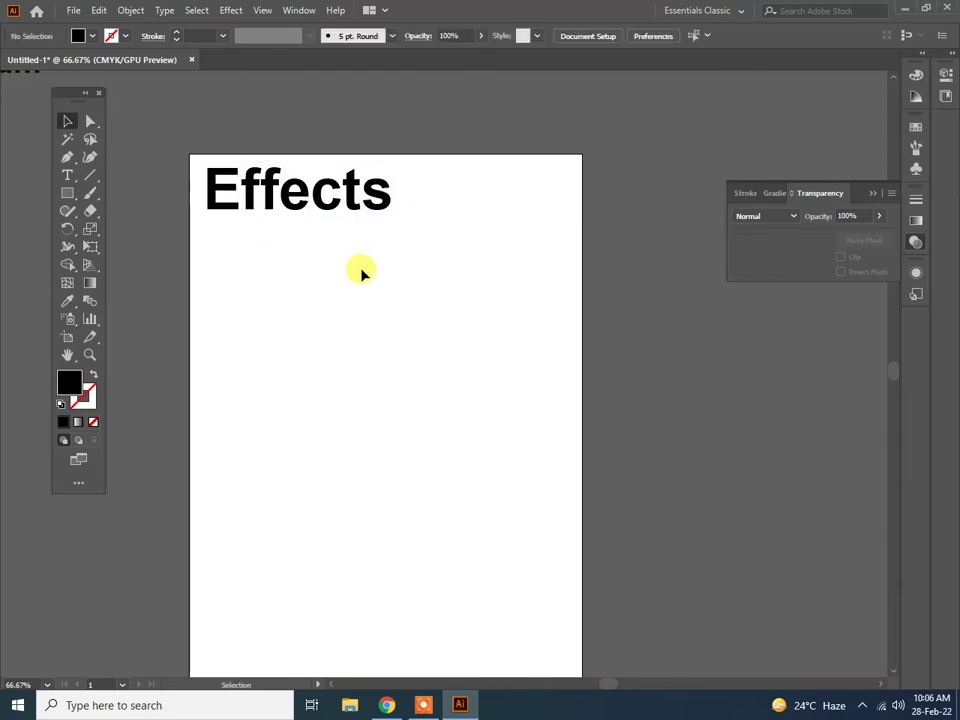
scroll(362, 272, "down", 2)
scroll(362, 272, "down", 1)
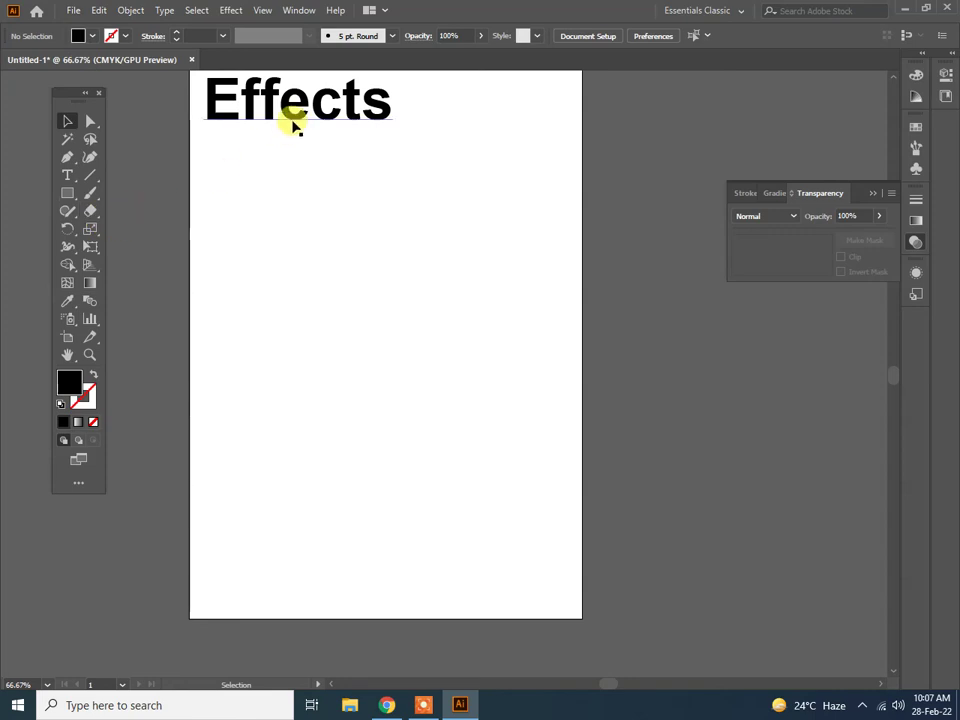
Show the Effect menu listing Illustrator and Photoshop effects like Pixelate and Sketch
left_click(231, 10)
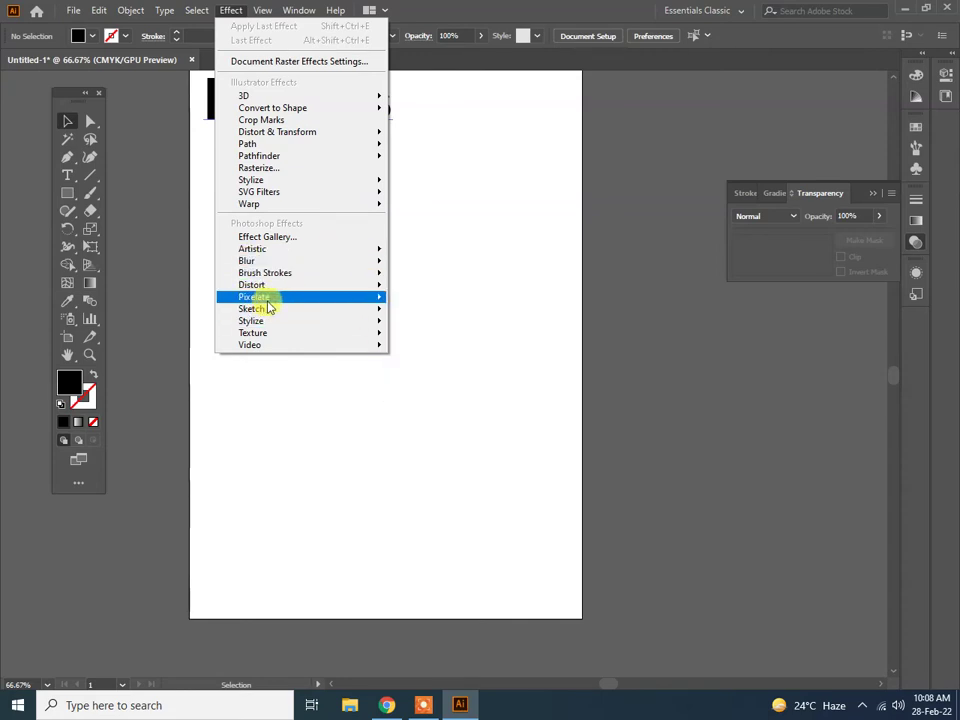
Place the image file car-assignment-21.jfif into the document
left_click(443, 13)
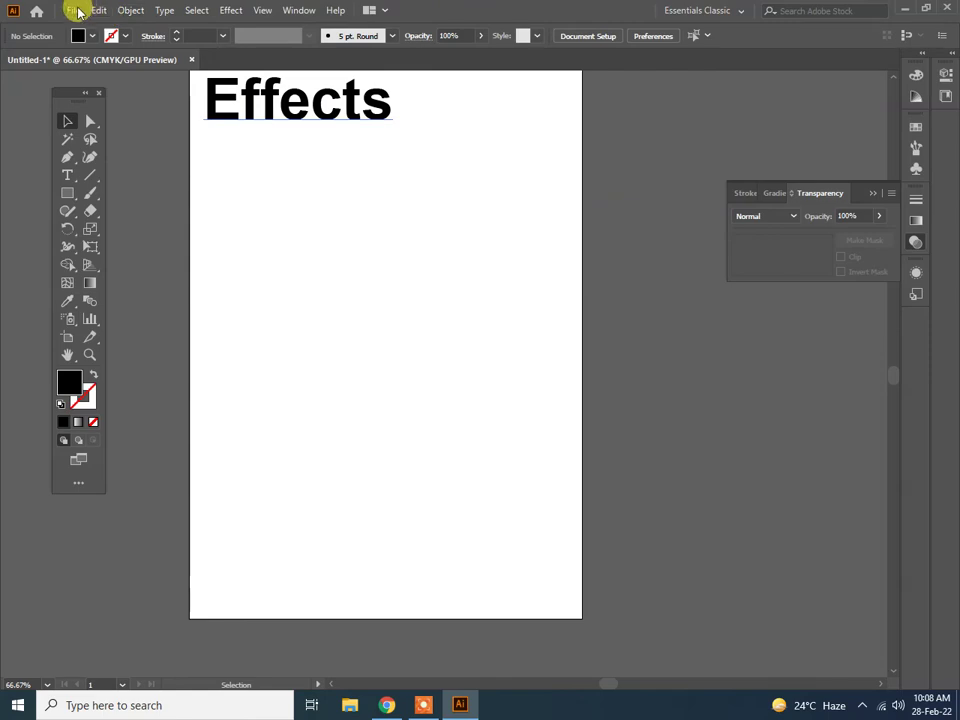
left_click(74, 10)
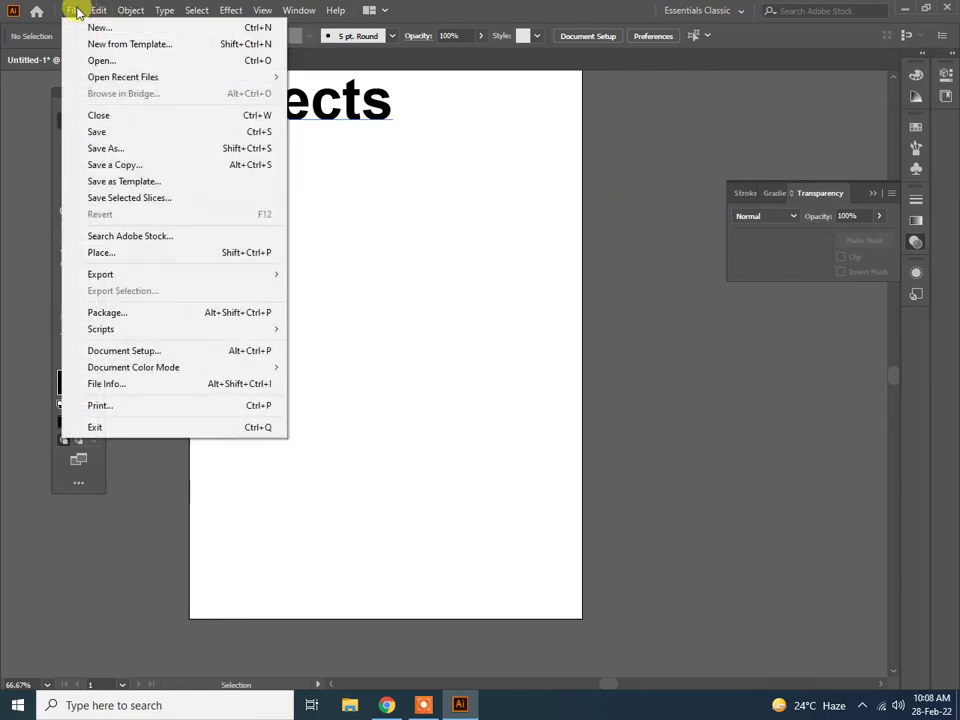
left_click(105, 252)
left_click(424, 203)
scroll(424, 210, "down", 1)
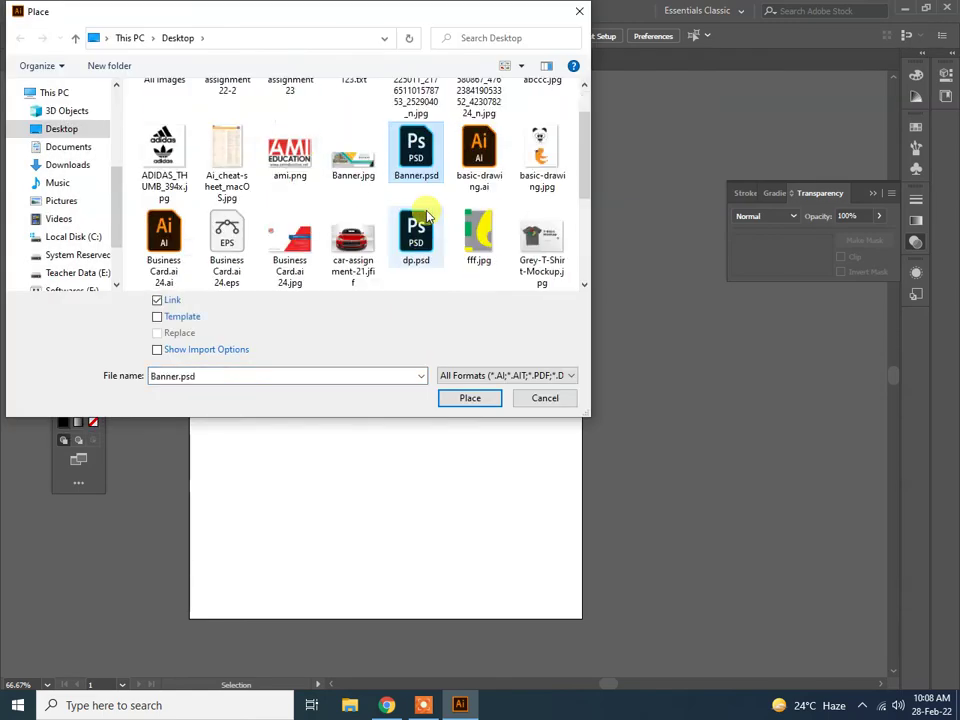
scroll(427, 216, "down", 2)
scroll(427, 216, "up", 1)
left_click(373, 124)
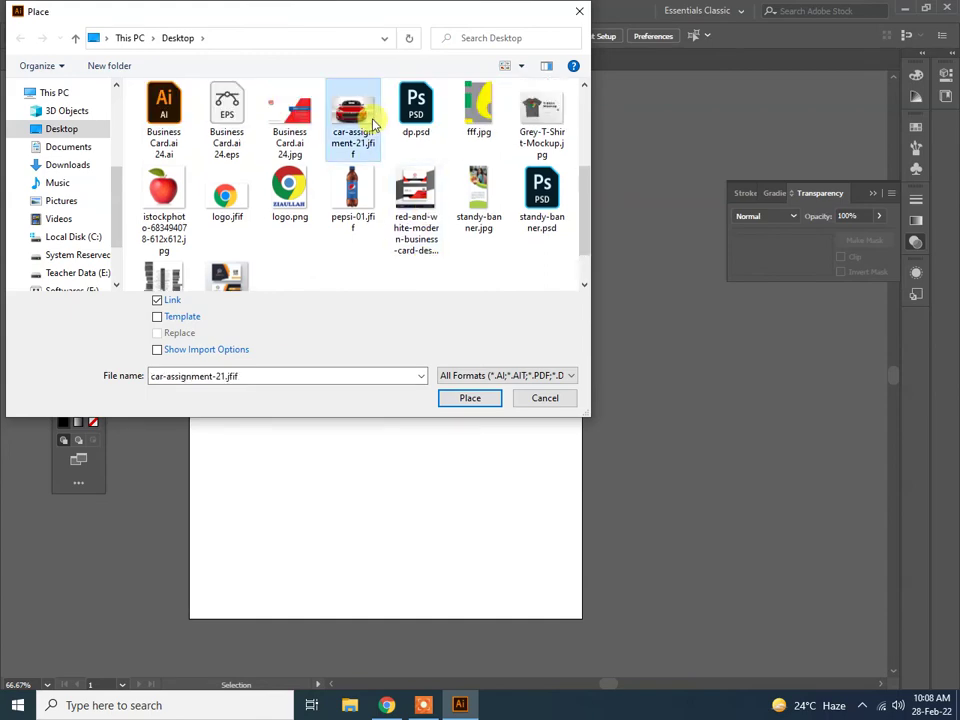
scroll(383, 197, "up", 1)
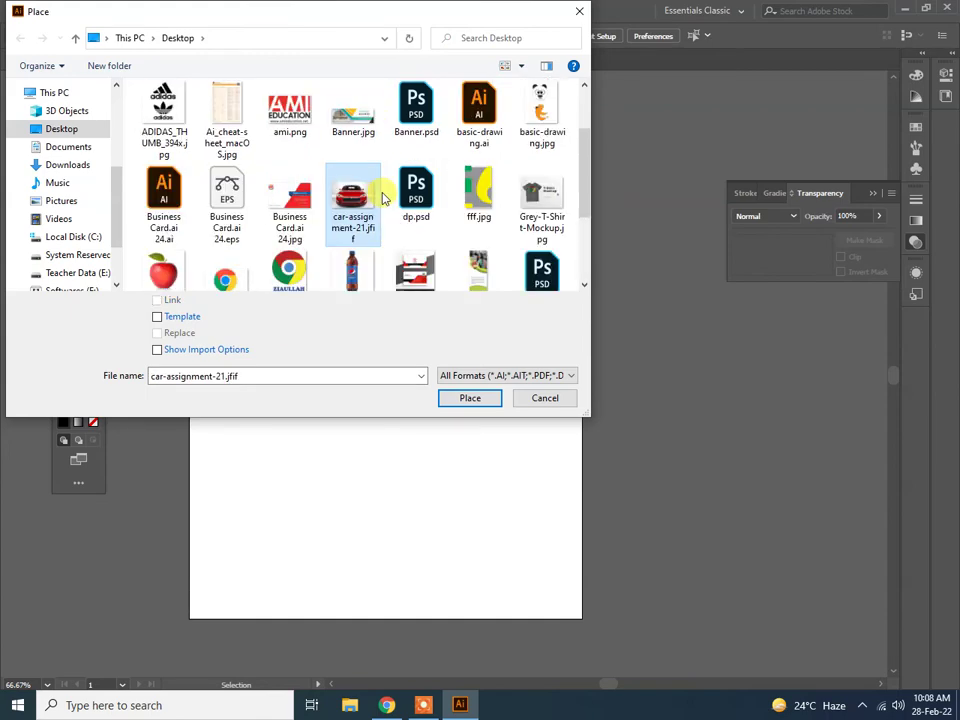
left_click(470, 398)
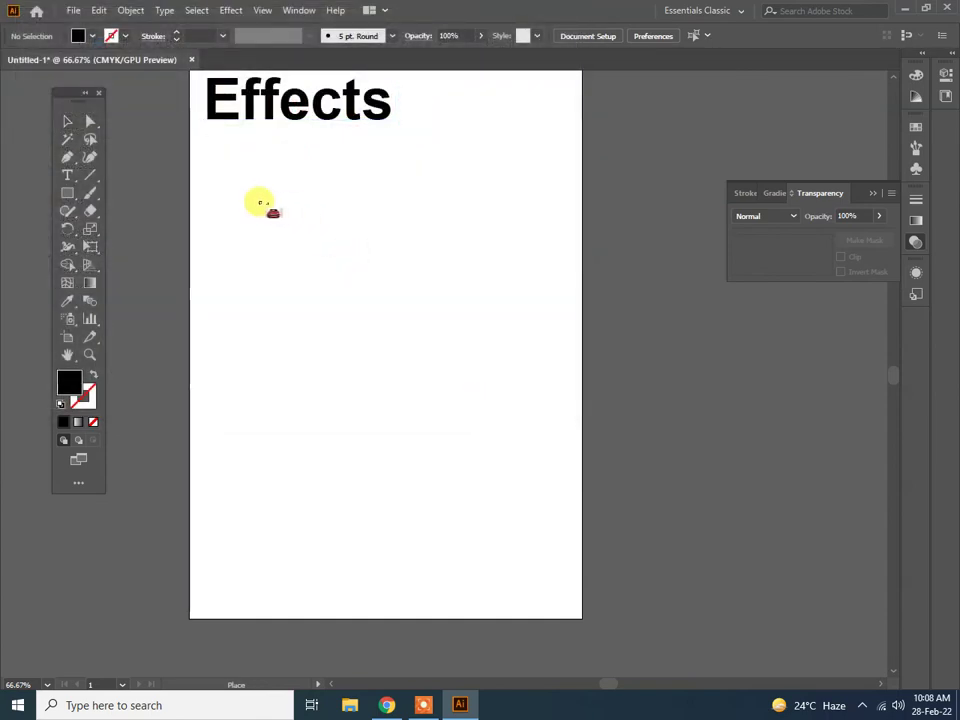
Position the car photo below the Effects heading and view the Effect menu
left_click_drag(257, 199, 519, 435)
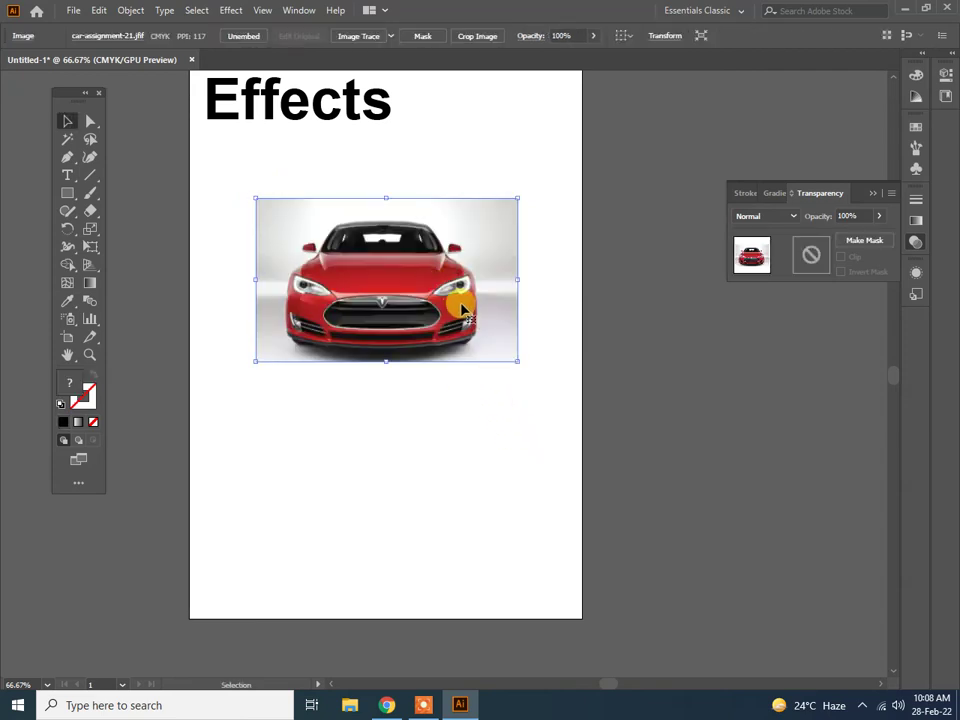
scroll(461, 279, "up", 2)
mouse_move(317, 306)
left_mouse_down()
mouse_move(410, 300)
mouse_move(404, 270)
left_mouse_up()
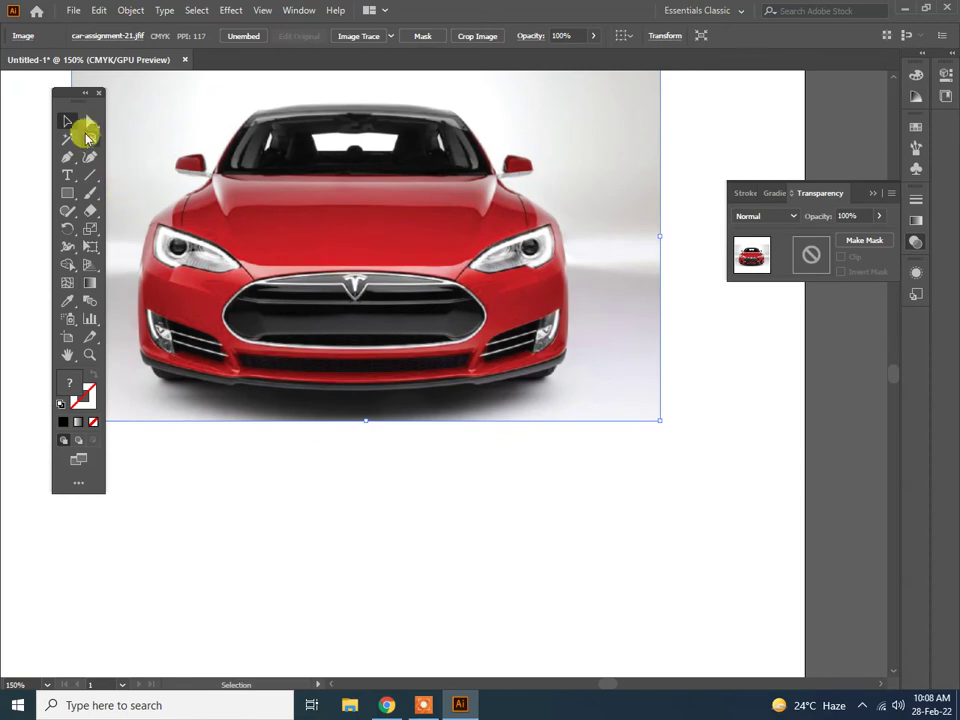
left_click(231, 10)
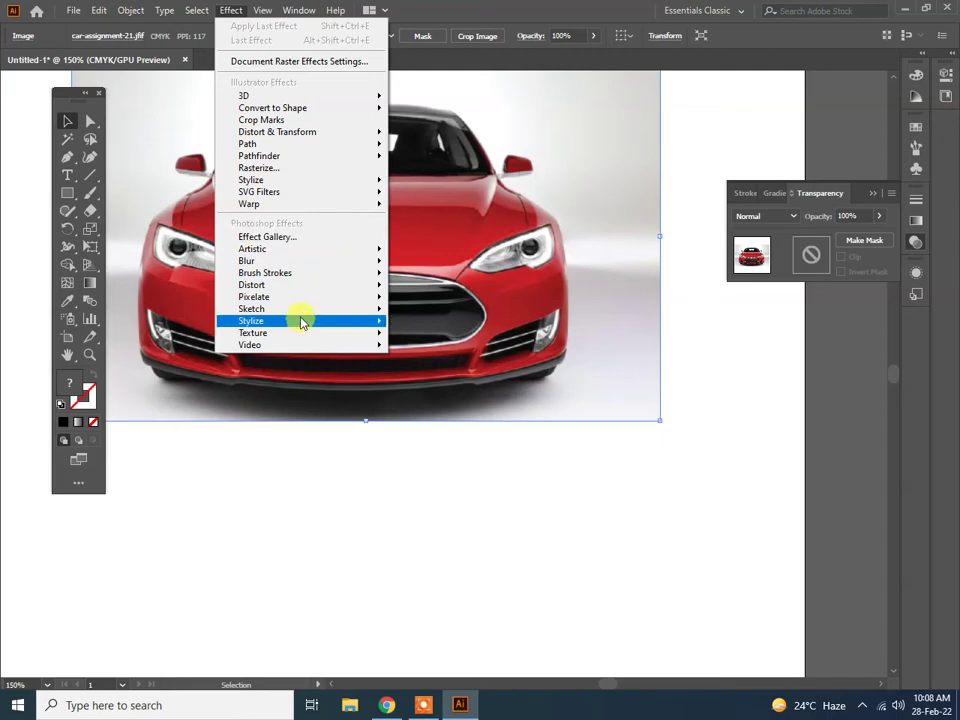
Open the Effect Gallery on the car photo, resize its window and collapse Sketch
left_click(306, 238)
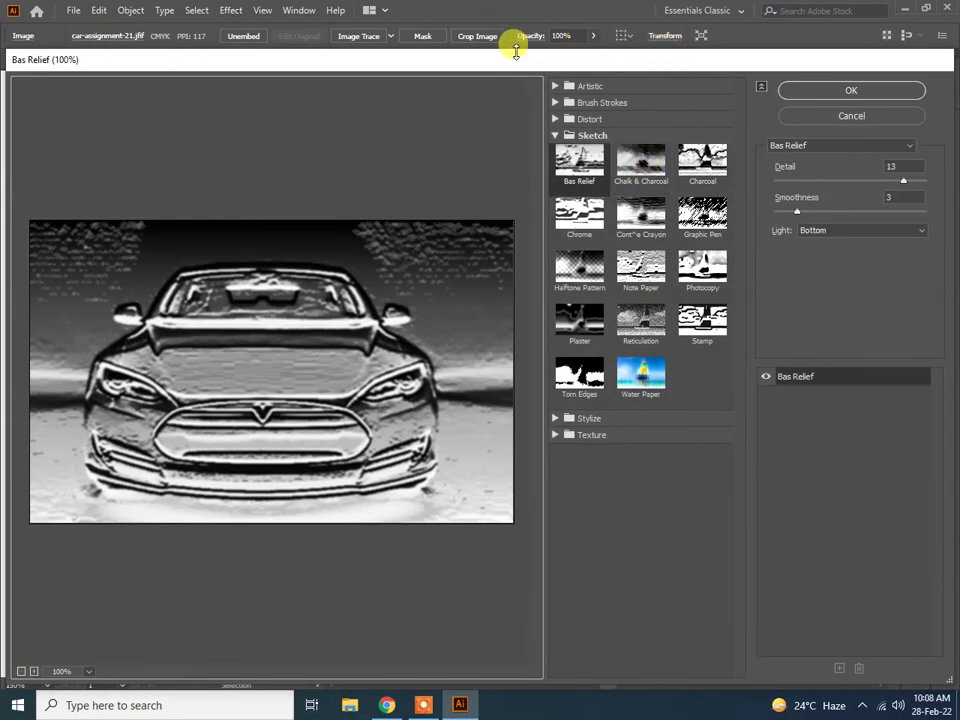
mouse_move(514, 58)
left_mouse_down()
mouse_move(705, 66)
mouse_move(470, 16)
left_mouse_up()
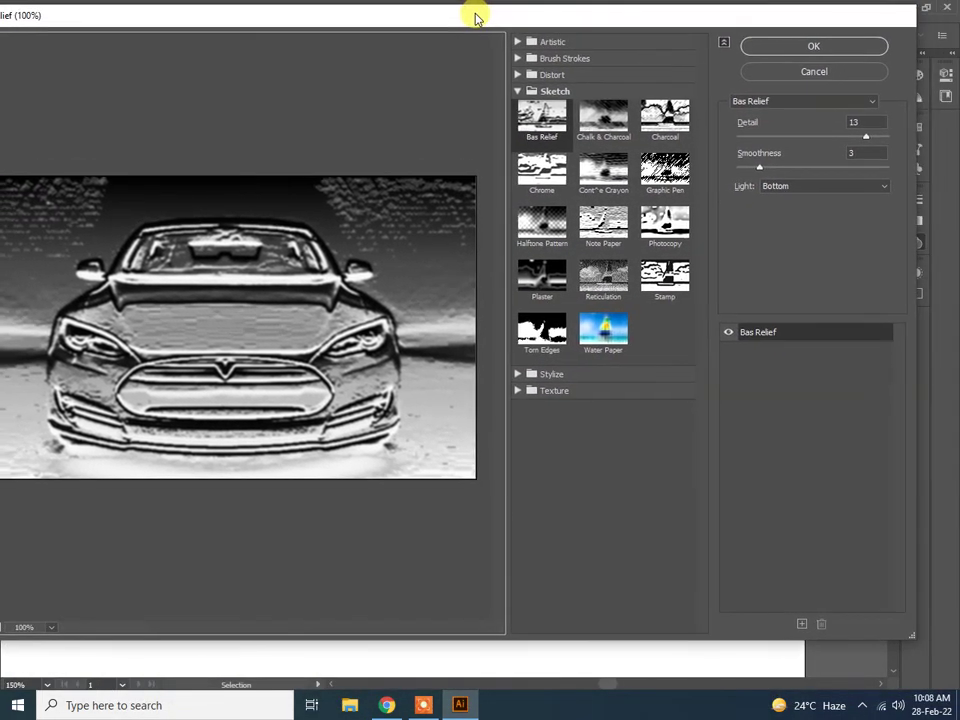
left_click_drag(470, 16, 534, 20)
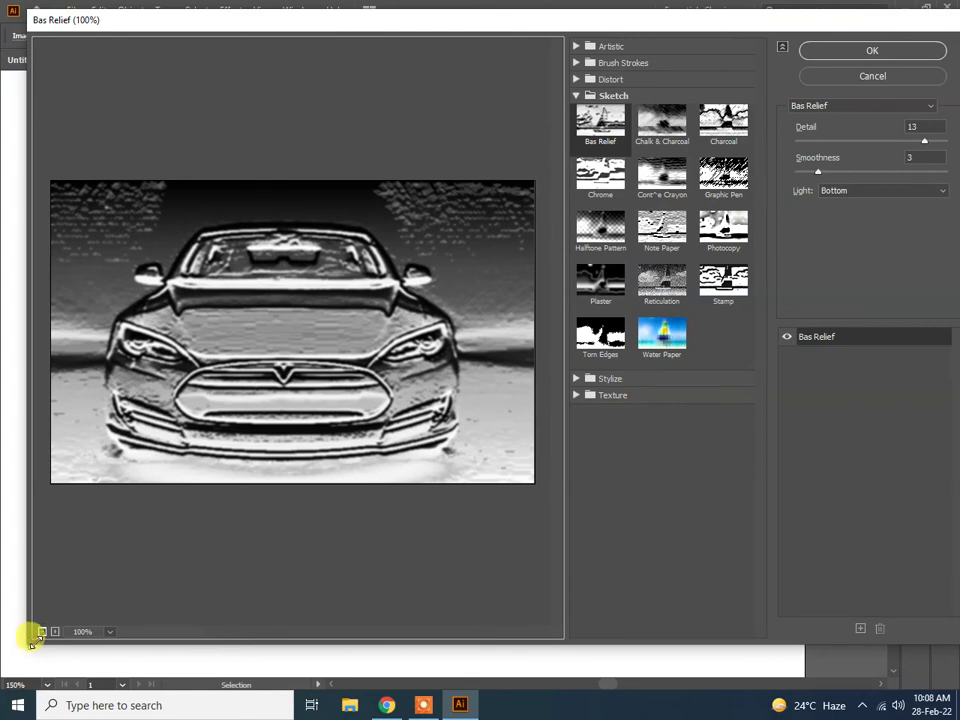
mouse_move(33, 640)
left_mouse_down()
mouse_move(274, 531)
mouse_move(248, 548)
left_mouse_up()
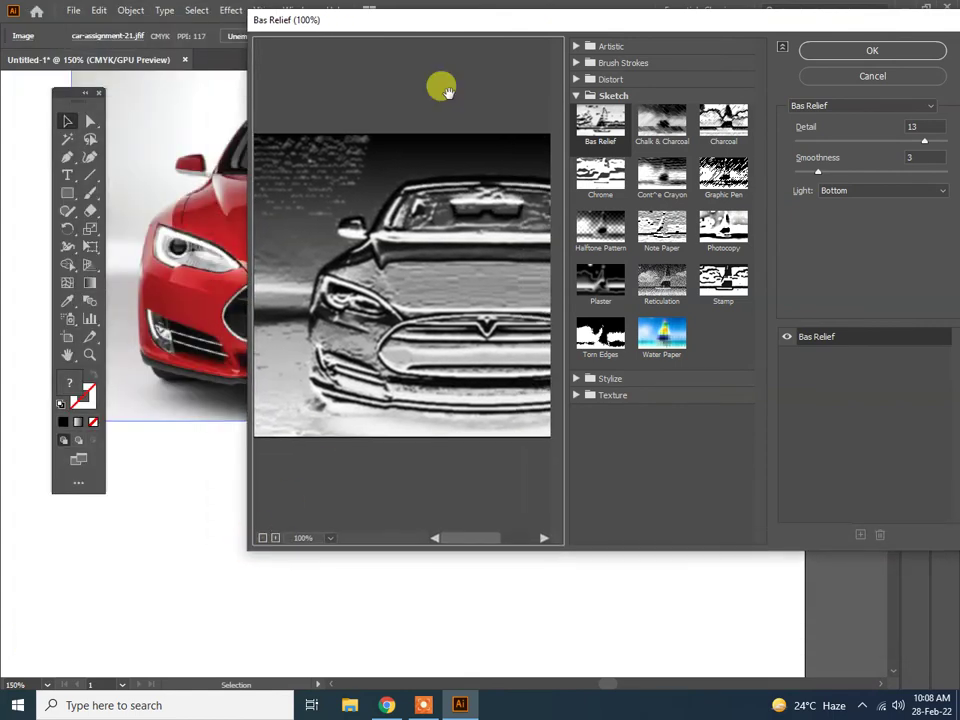
mouse_move(470, 22)
left_mouse_down()
mouse_move(261, 26)
mouse_move(257, 36)
mouse_move(265, 32)
left_mouse_up()
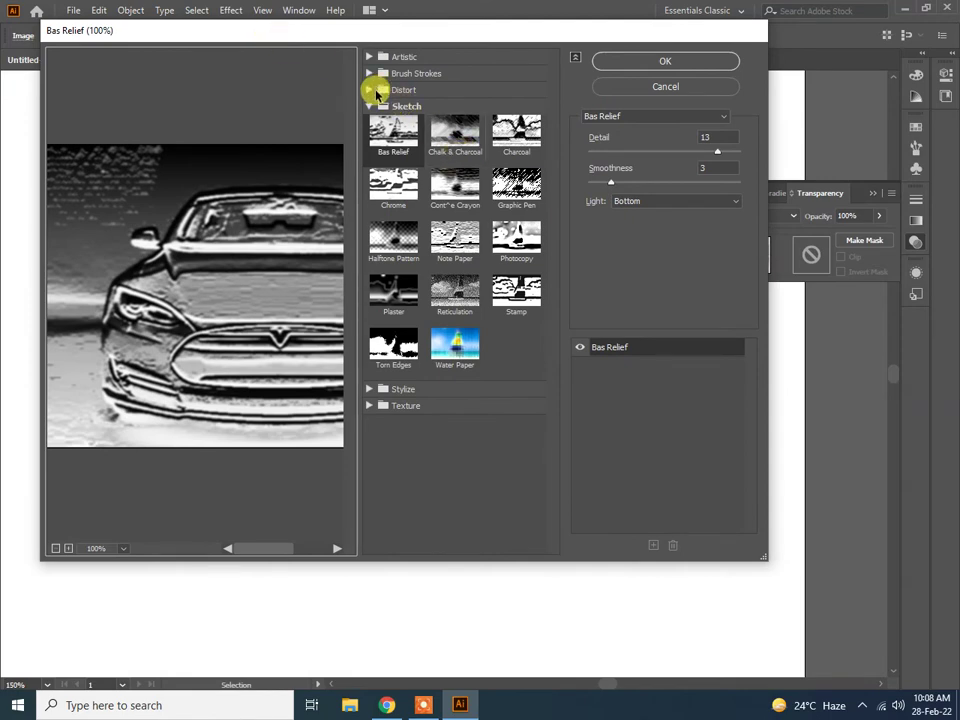
left_click(367, 104)
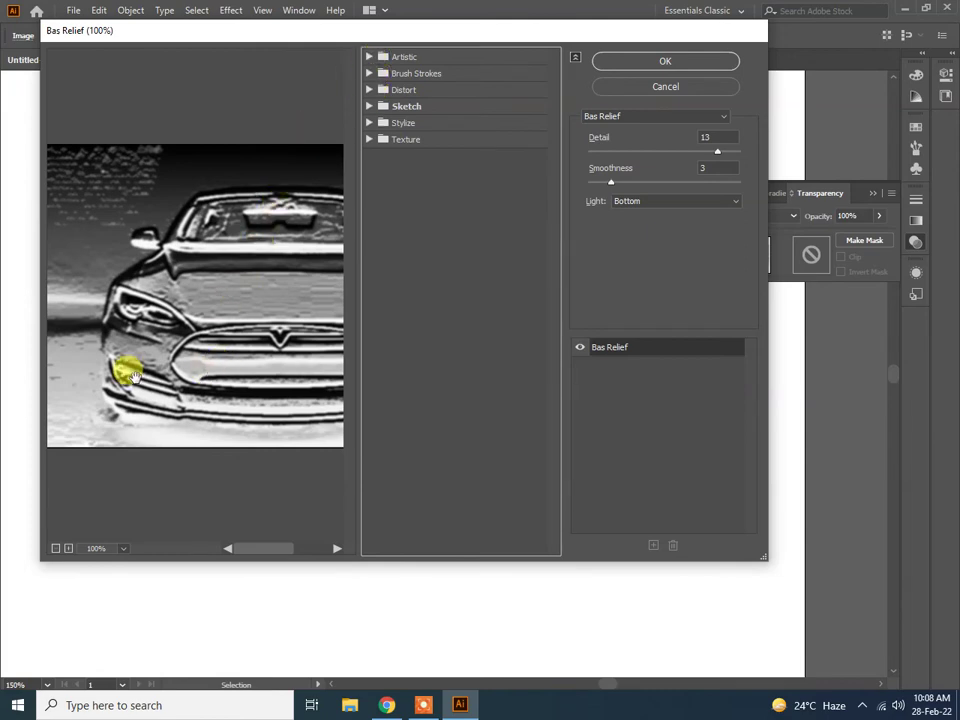
left_click_drag(131, 376, 118, 370)
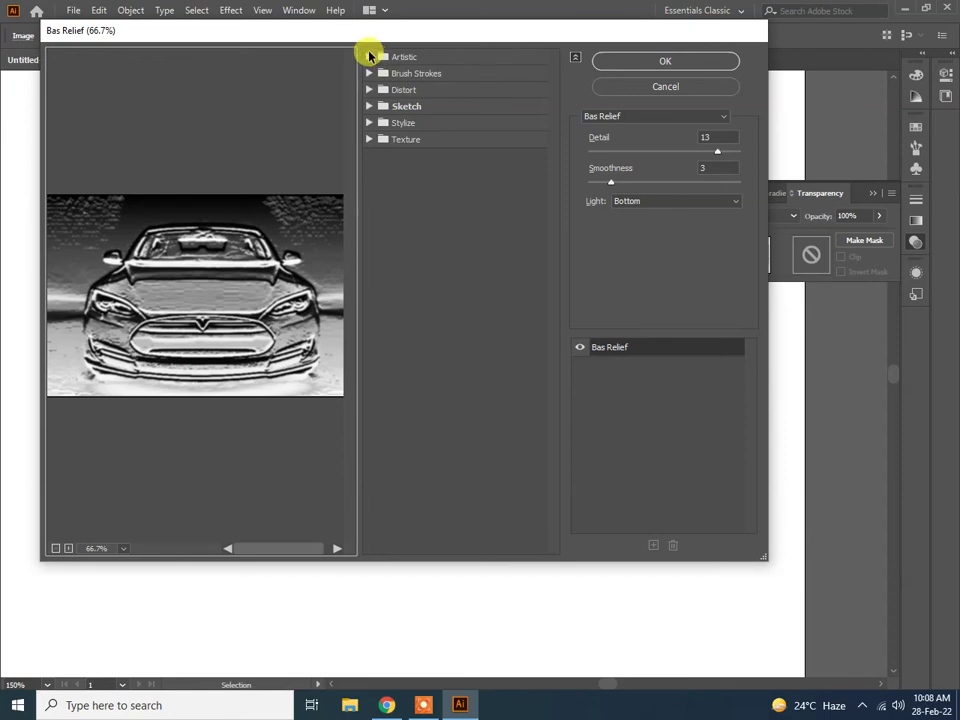
Preview the car with Artistic filters: Colored Pencil, Cutout, Palette Knife, Rough Pastels, Watercolor, Sponge
left_click(367, 57)
left_click(390, 82)
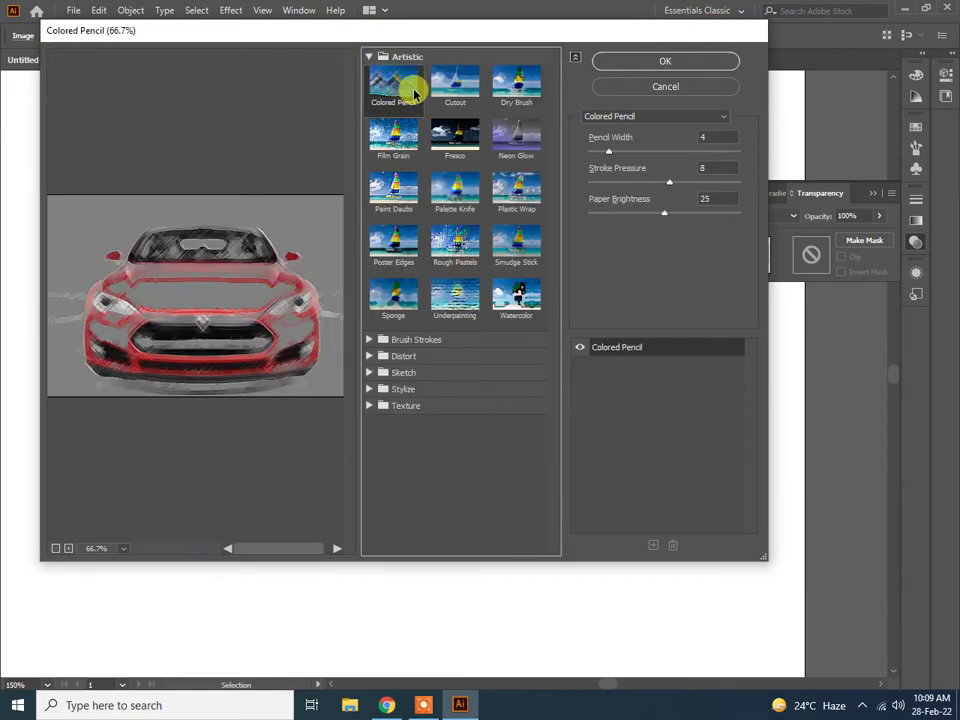
left_click(464, 99)
left_click(467, 197)
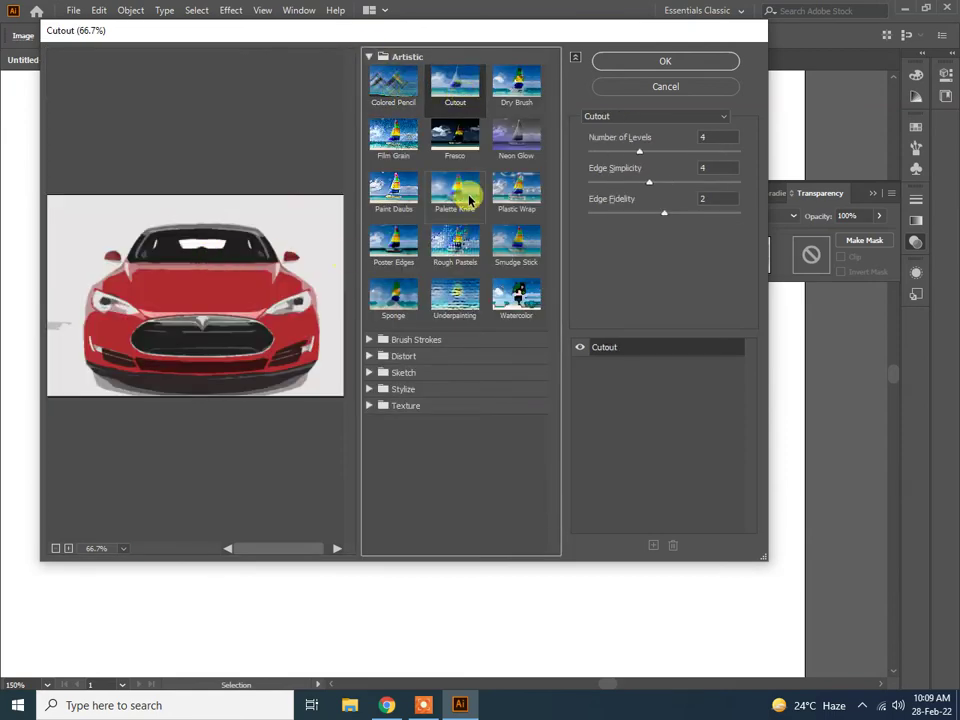
left_click(469, 245)
left_click(456, 294)
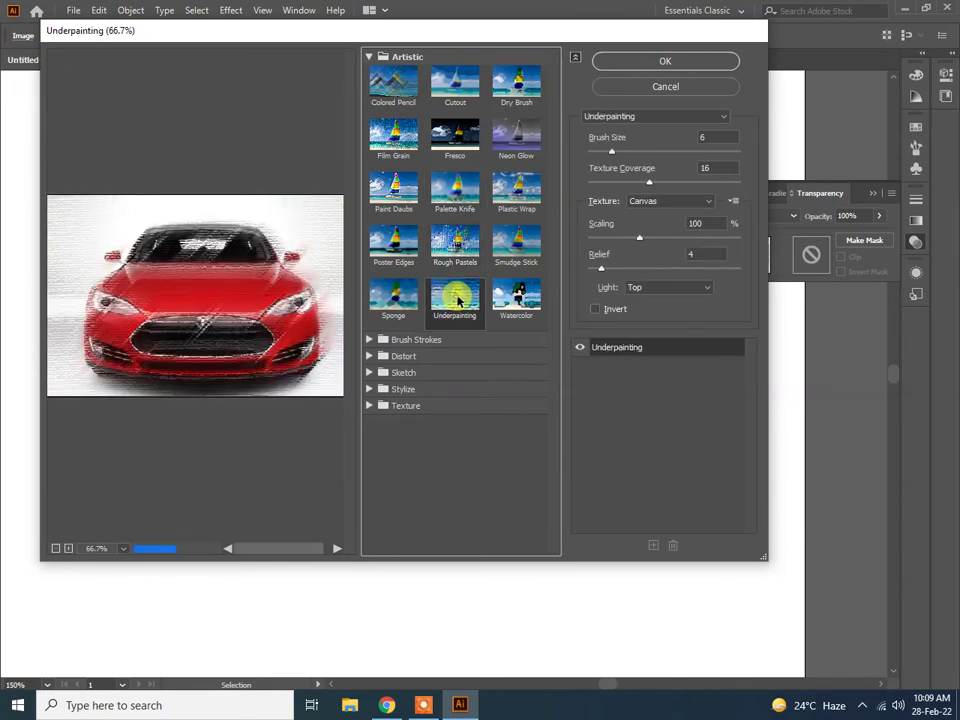
left_click(463, 243)
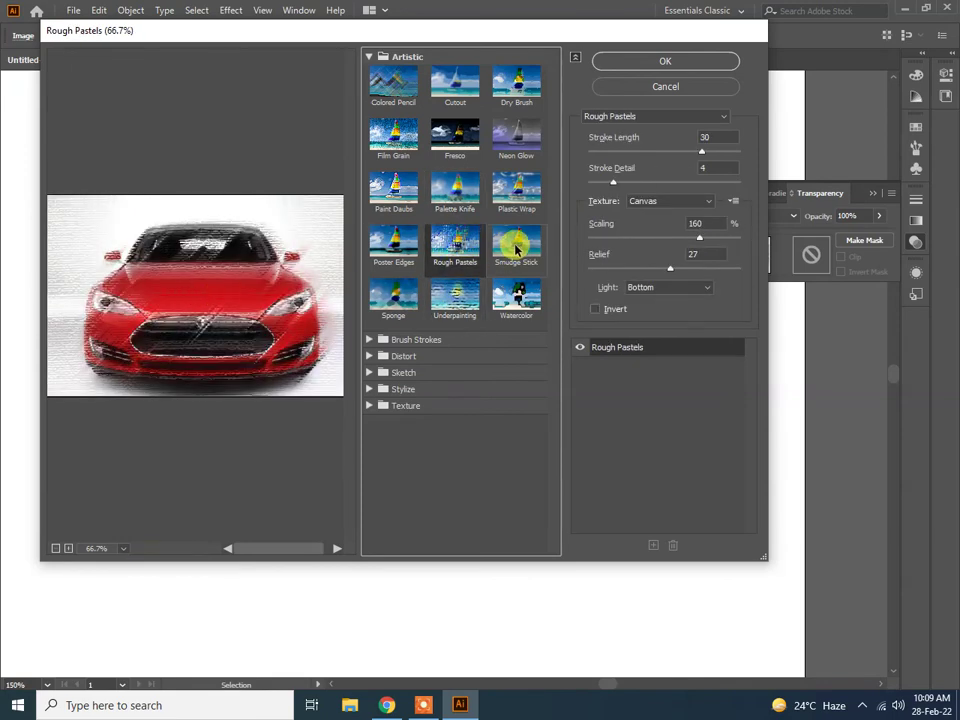
left_click(515, 243)
left_click(511, 300)
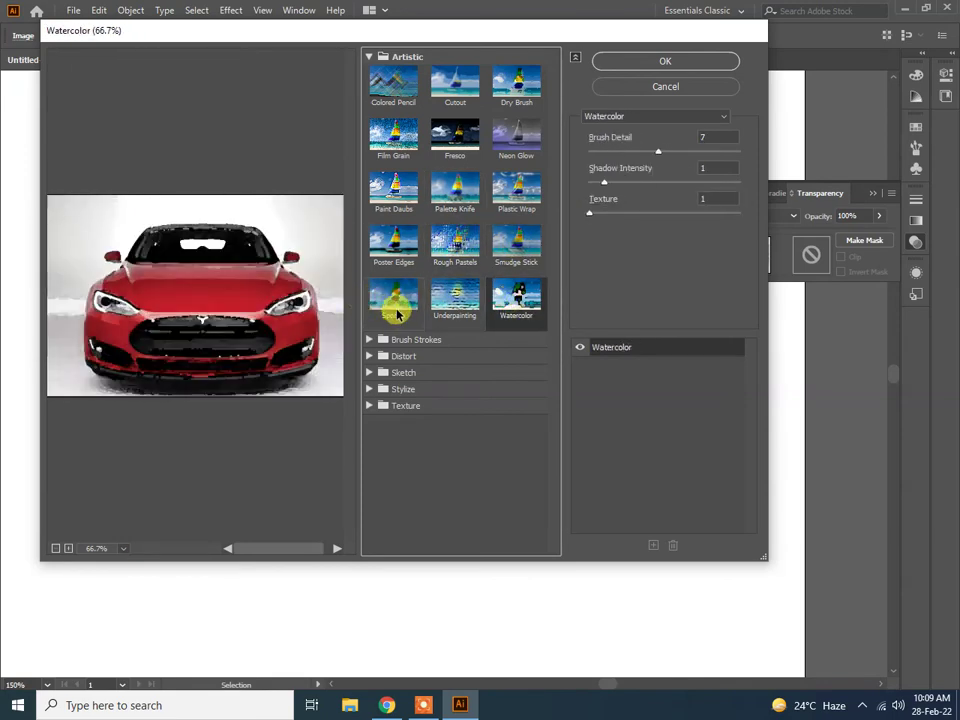
left_click(395, 303)
Preview the car with Brush Strokes filters Accented Edges and Angled Strokes
left_click(395, 342)
left_click(396, 368)
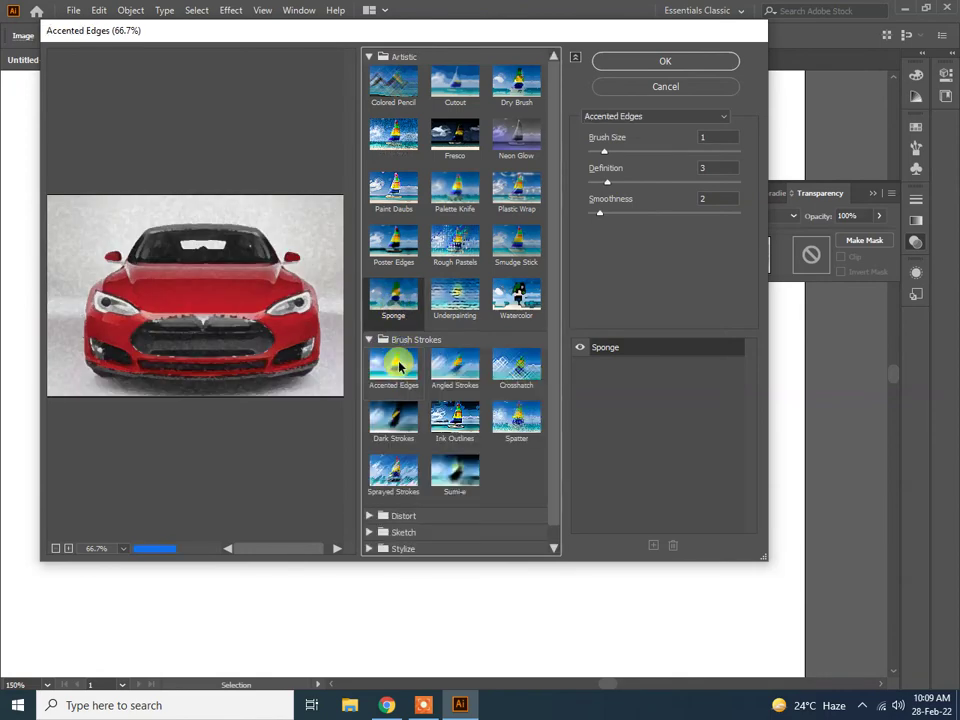
left_click(456, 368)
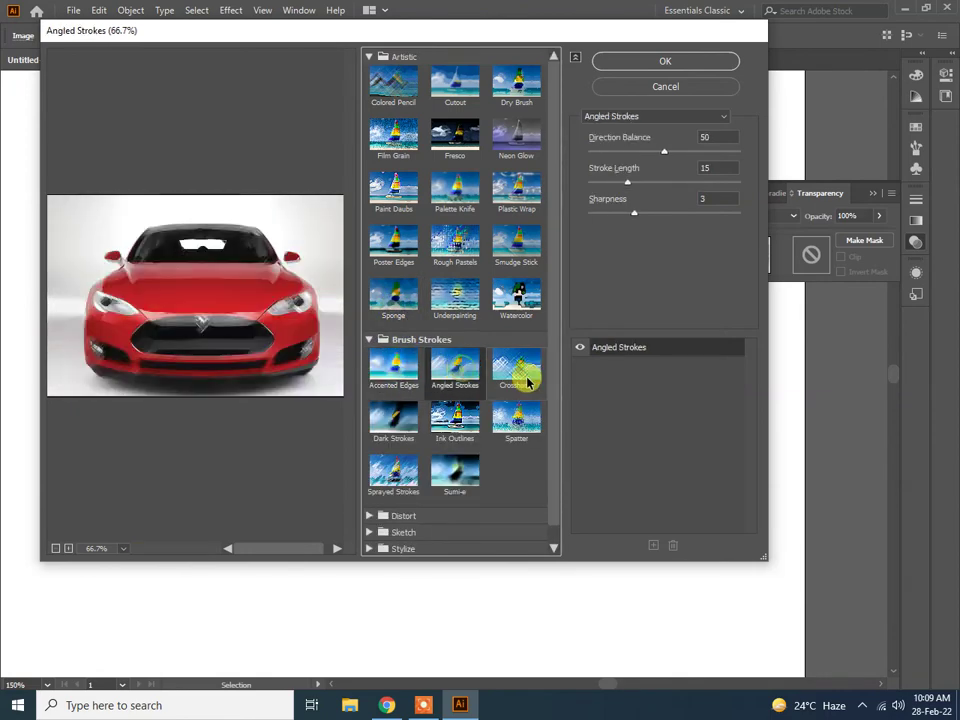
left_click(371, 339)
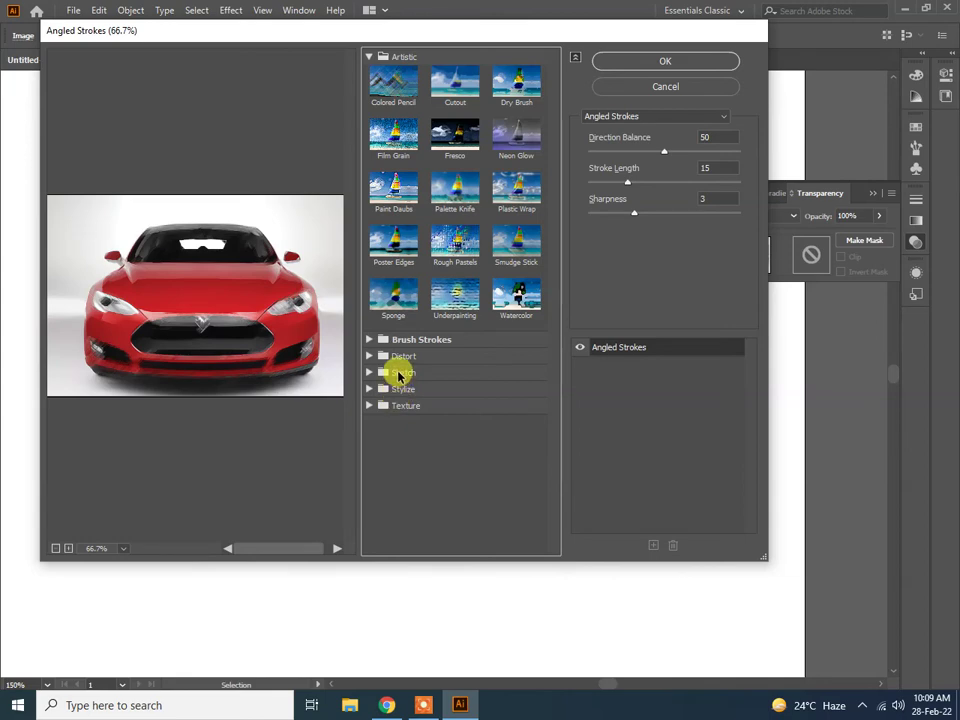
Try Sketch filters and settle on Photocopy with Detail 8 and adjusted Darkness
left_click(399, 372)
left_click(378, 392)
left_click(399, 453)
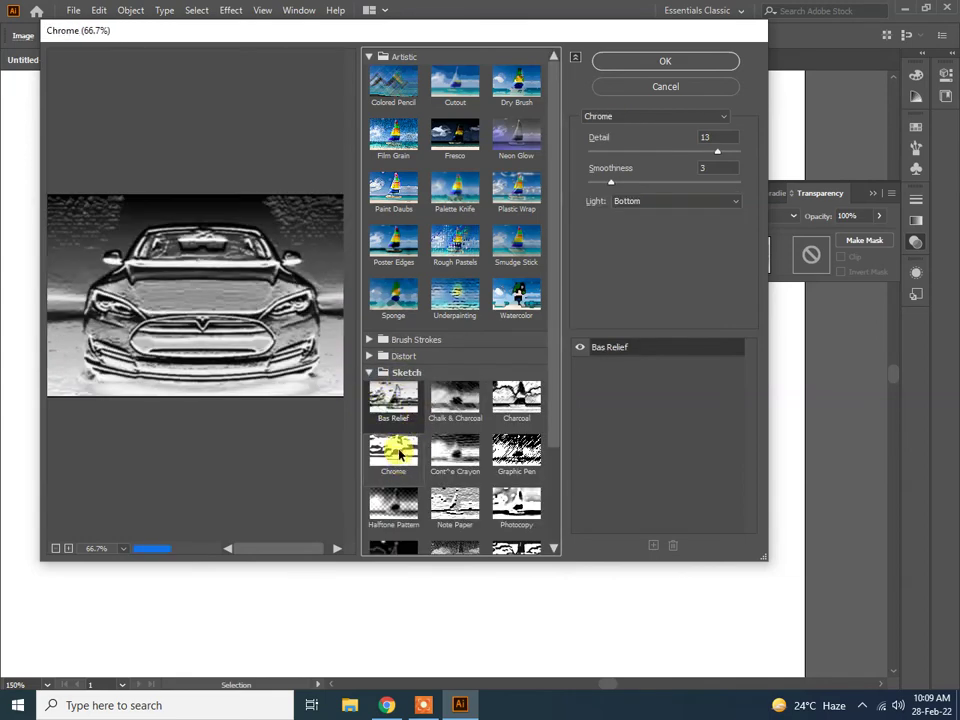
left_click(455, 455)
left_click(455, 505)
left_click(512, 502)
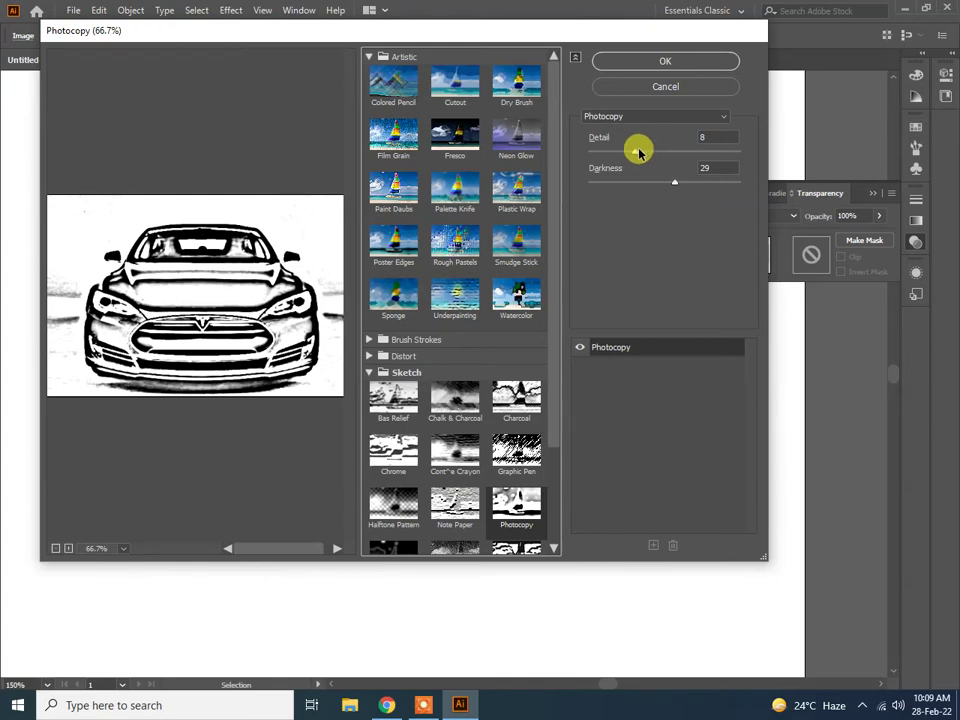
mouse_move(638, 150)
left_mouse_down()
mouse_move(615, 158)
mouse_move(668, 159)
mouse_move(606, 165)
mouse_move(651, 163)
mouse_move(636, 167)
left_mouse_up()
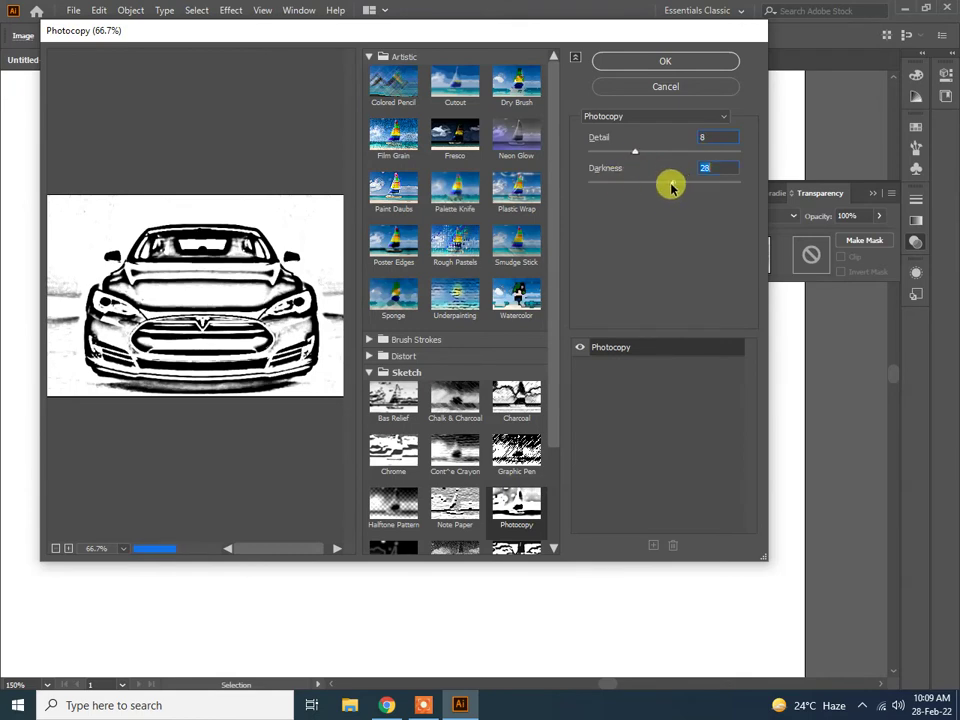
mouse_move(671, 188)
left_mouse_down()
mouse_move(578, 188)
mouse_move(697, 194)
mouse_move(649, 189)
left_mouse_up()
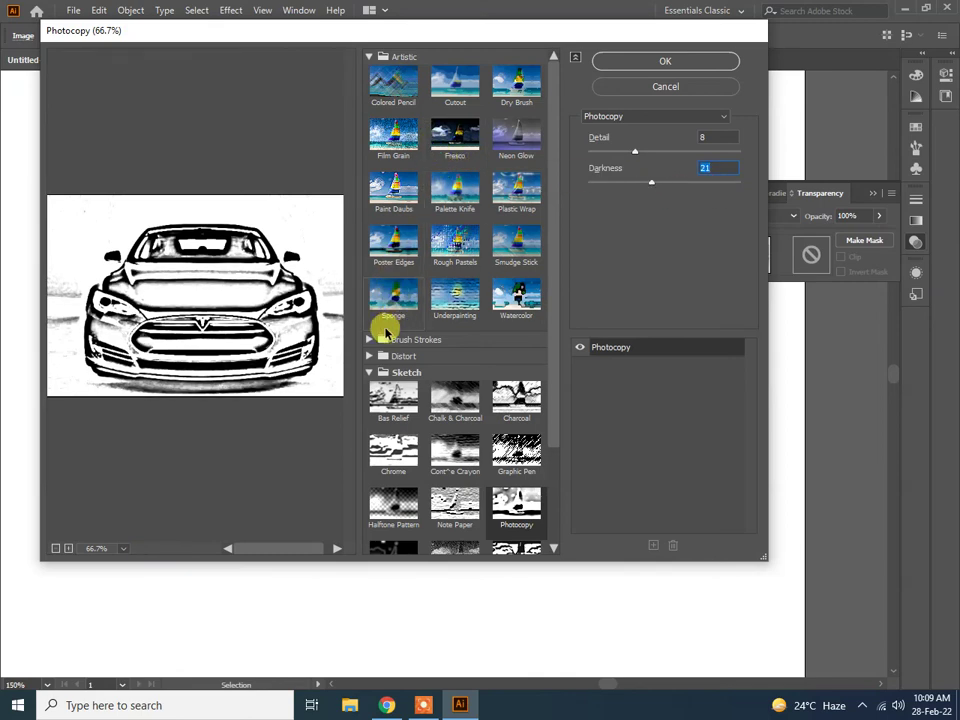
Choose Texture > Craquelure and zoom the preview to 200% on the headlight
left_click(367, 372)
left_click(380, 405)
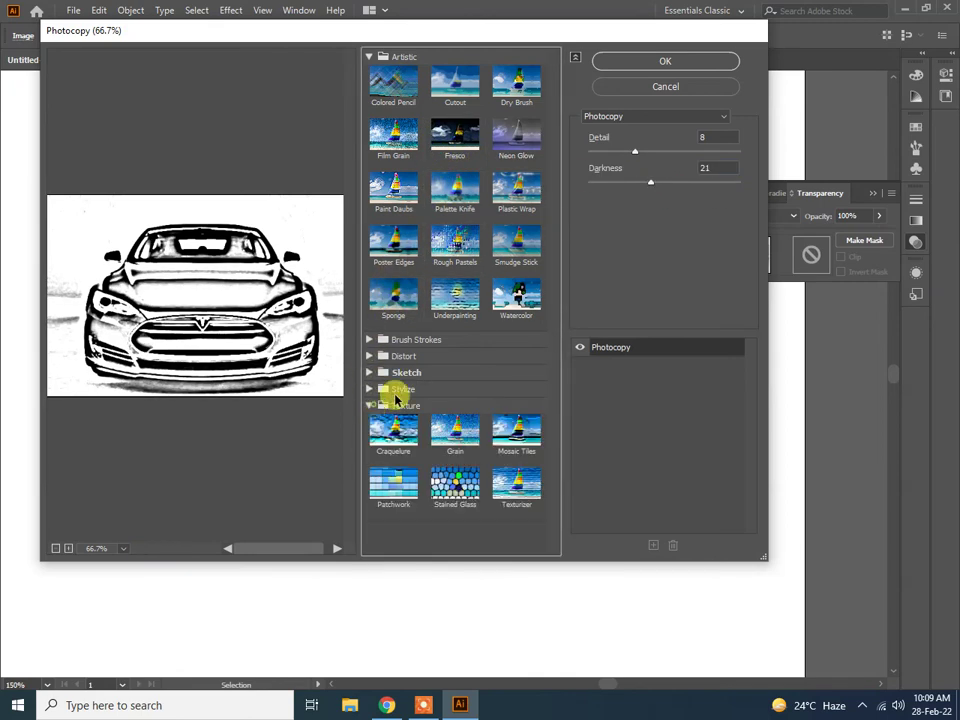
left_click(395, 428)
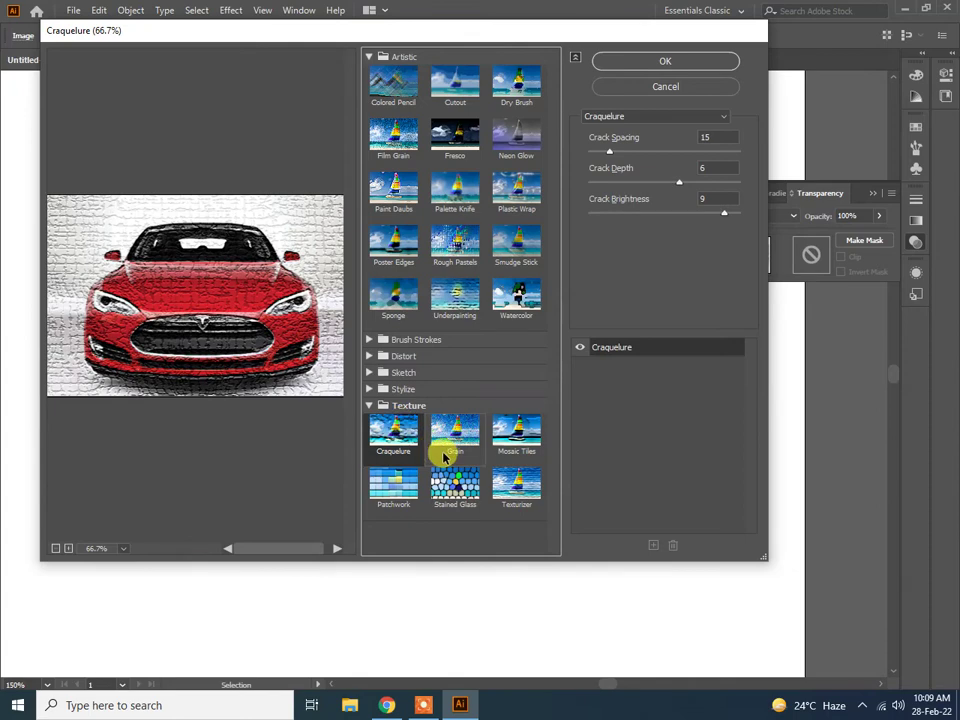
left_click(450, 430)
left_click(396, 438)
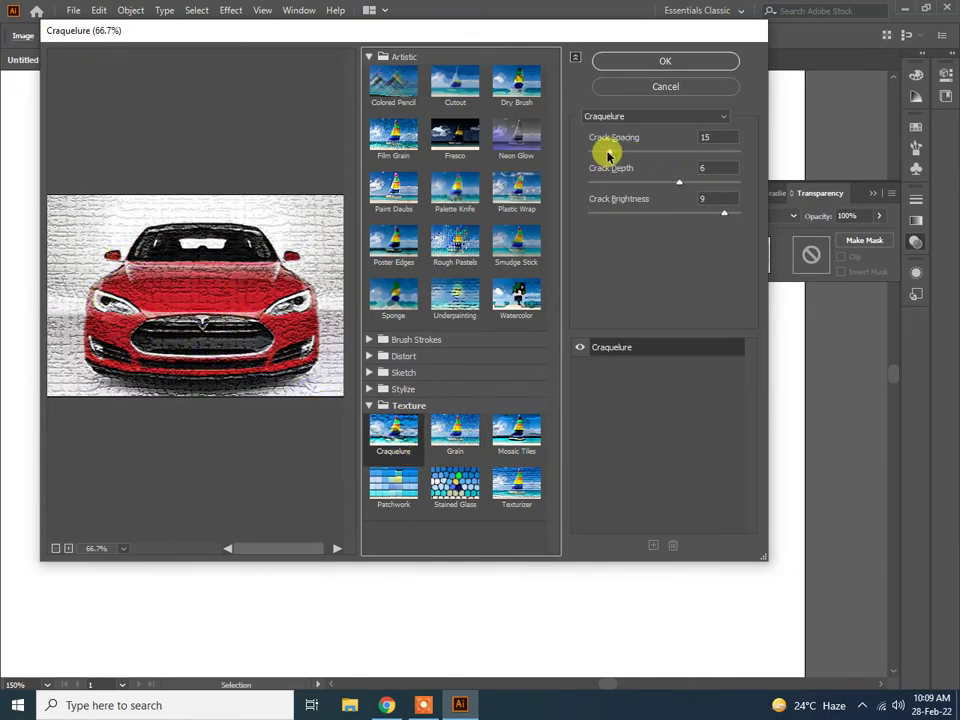
left_click_drag(607, 155, 617, 157)
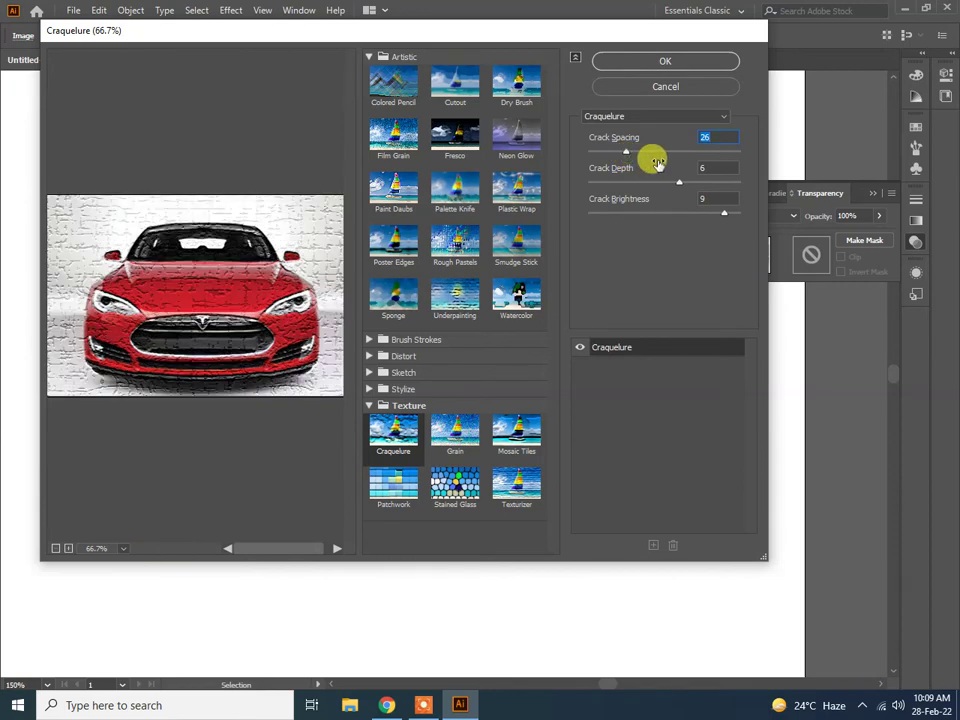
key("Tab")
type("0")
double_click(68, 548)
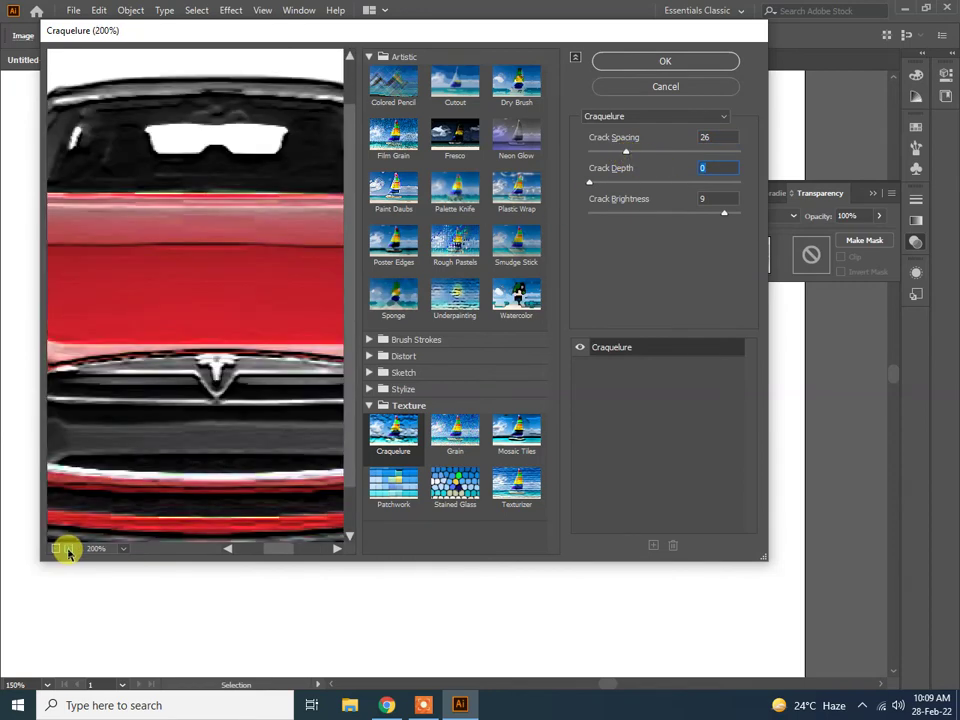
left_click_drag(225, 360, 270, 319)
Set Craquelure to Crack Spacing 15, Depth 4, Brightness 6 and apply it
left_click(617, 152)
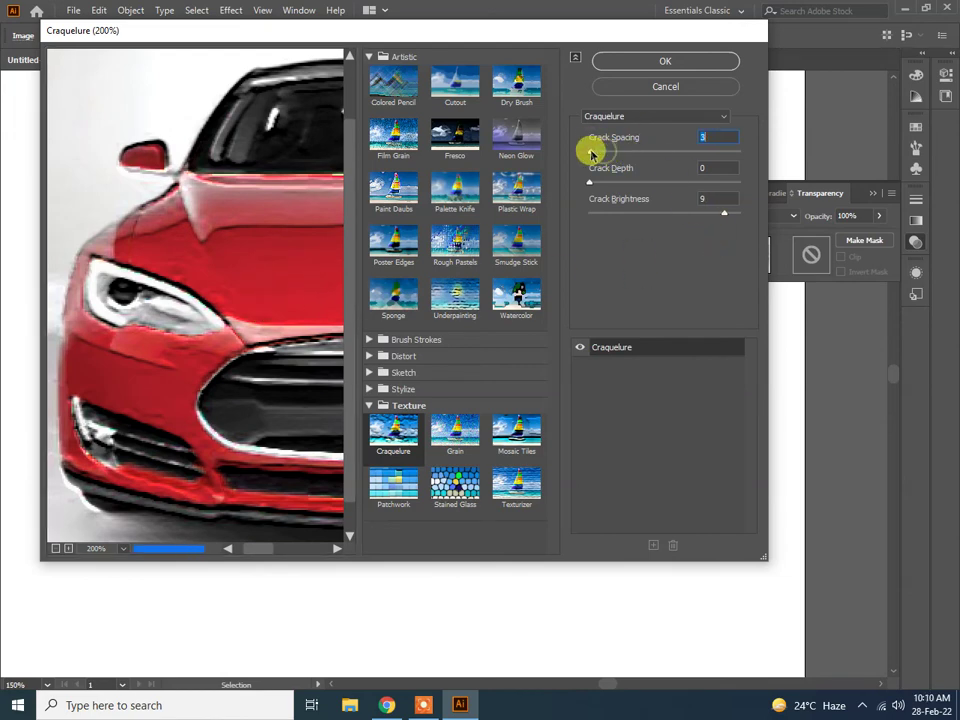
left_click_drag(597, 190, 643, 188)
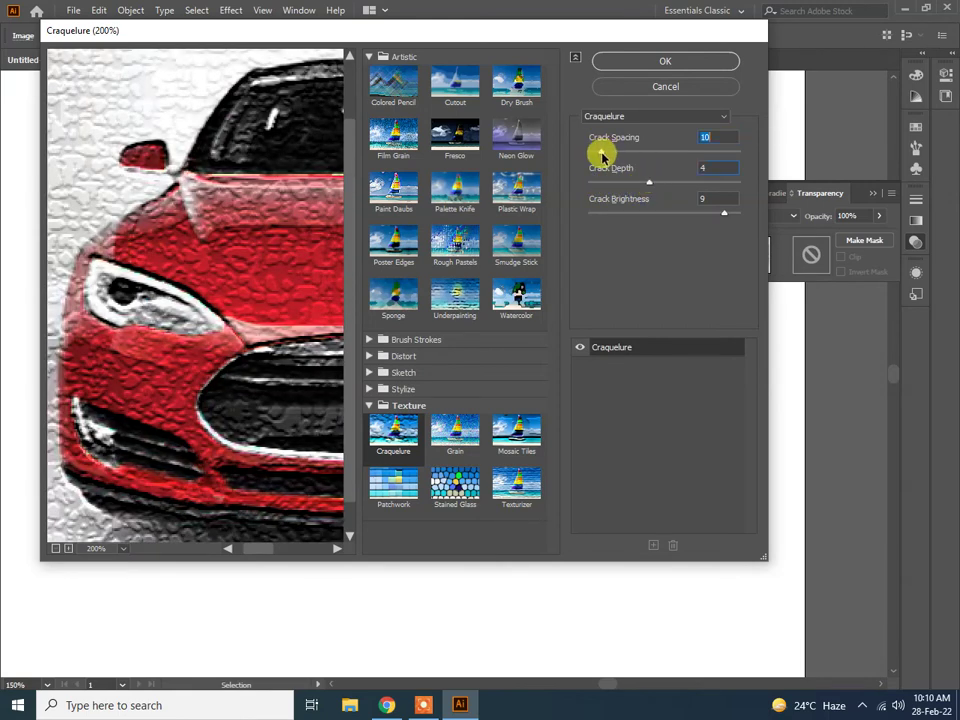
left_click_drag(601, 153, 595, 154)
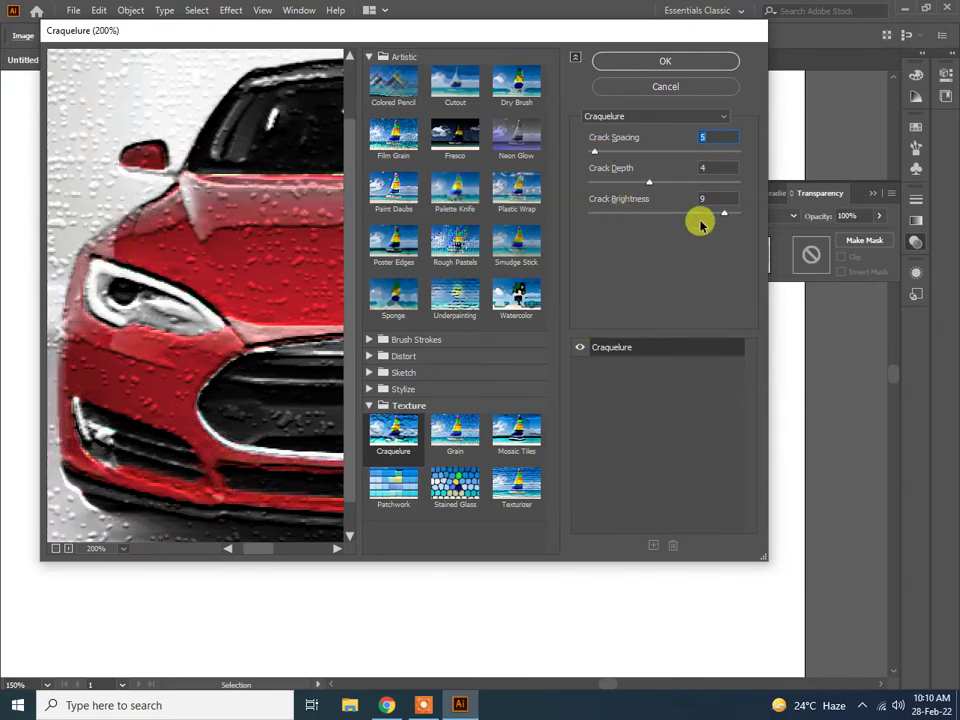
mouse_move(726, 215)
left_mouse_down()
mouse_move(624, 208)
mouse_move(679, 213)
mouse_move(616, 185)
mouse_move(645, 186)
left_mouse_up()
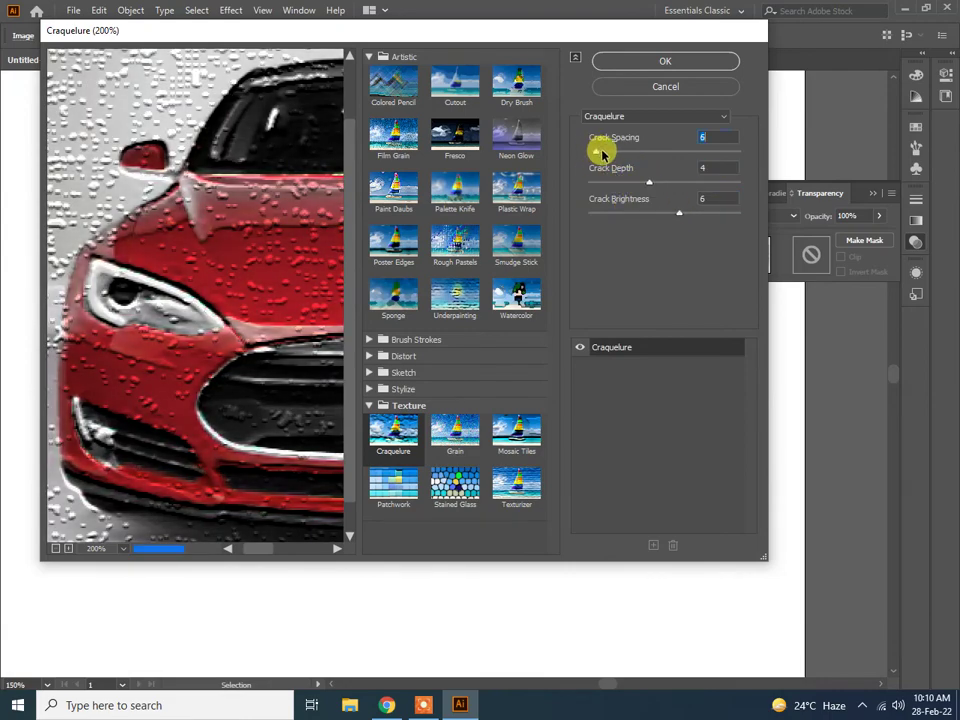
left_click_drag(602, 151, 609, 157)
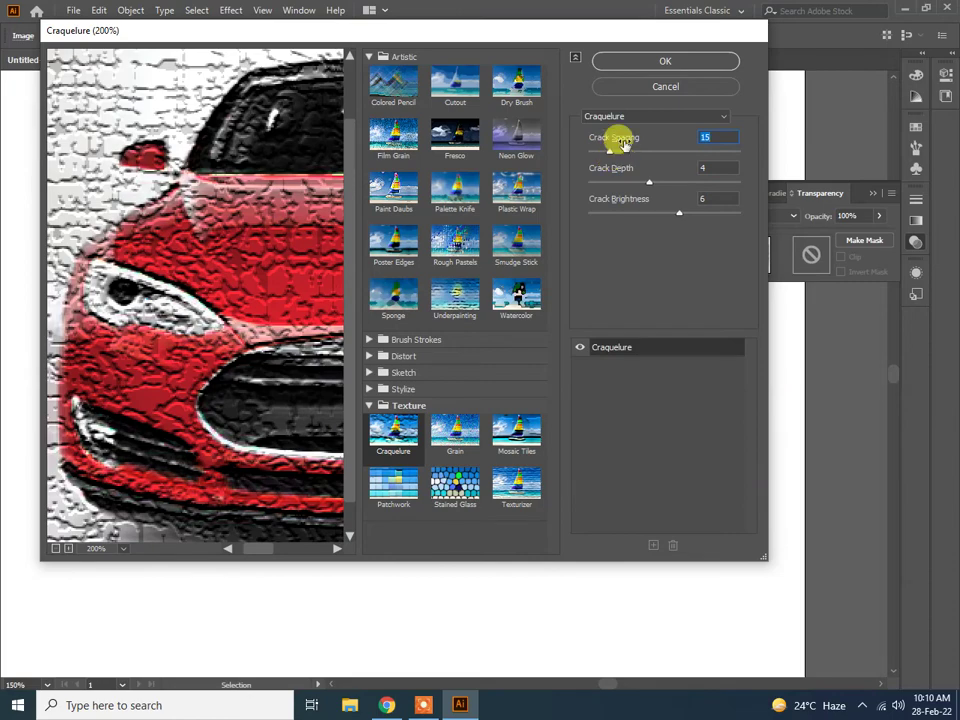
left_click(663, 62)
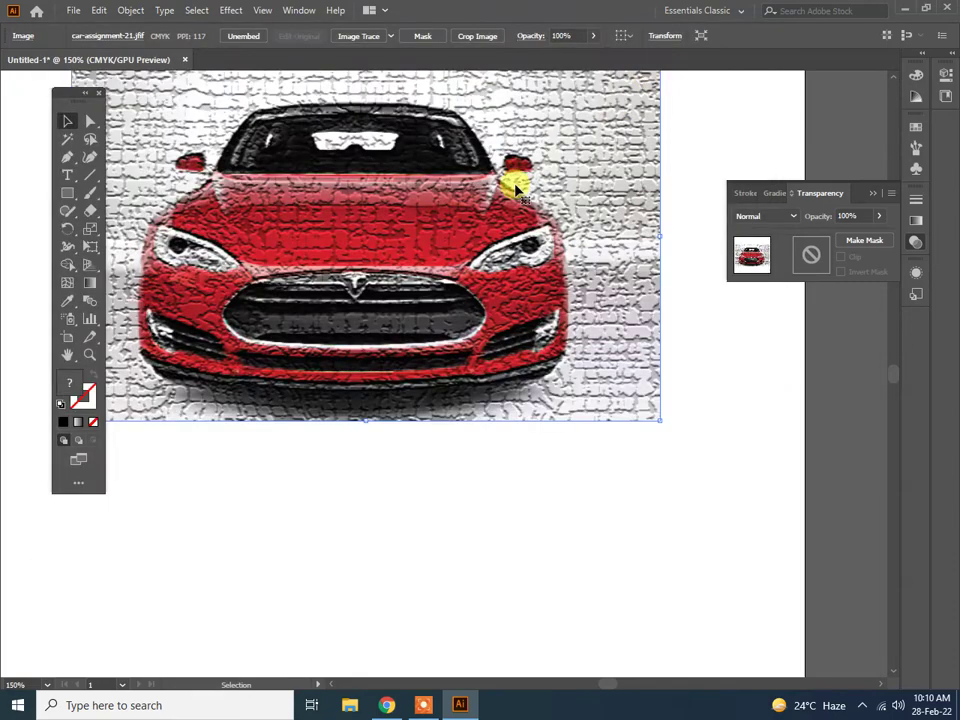
Zoom to inspect the textured car photo, then select and delete it
scroll(513, 433, "up", 2)
scroll(512, 447, "down", 1)
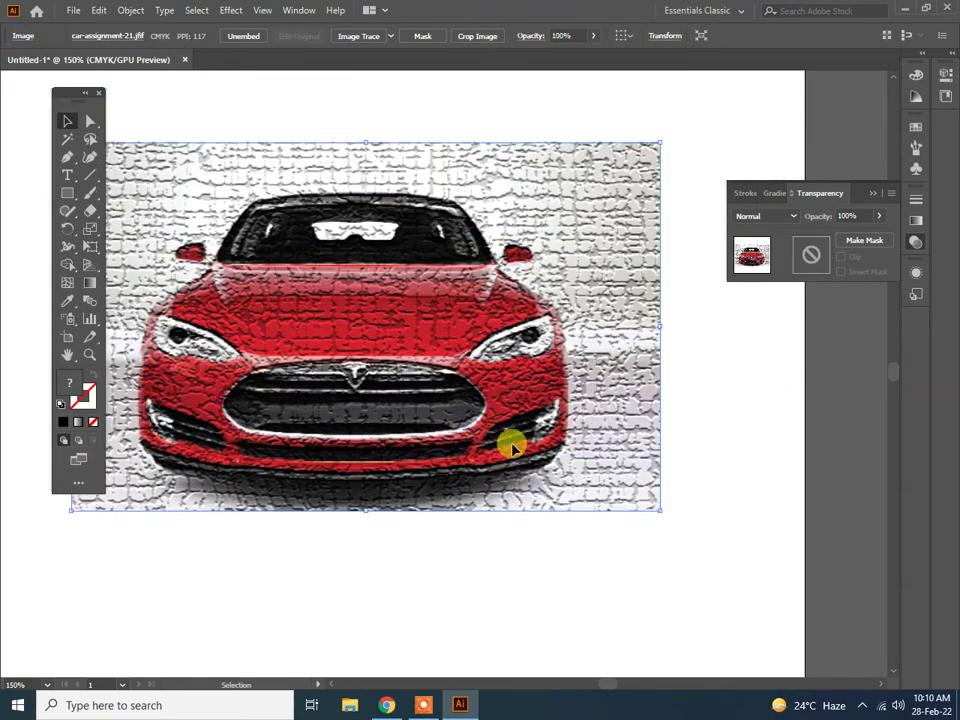
scroll(396, 283, "up", 2, "alt")
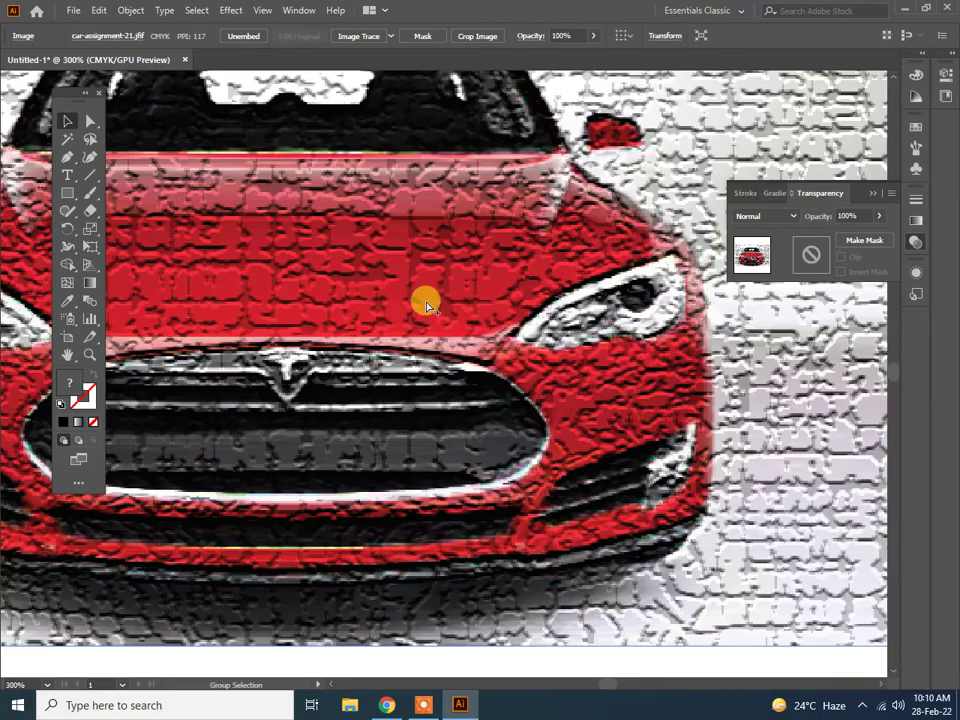
scroll(440, 278, "down", 3, "alt")
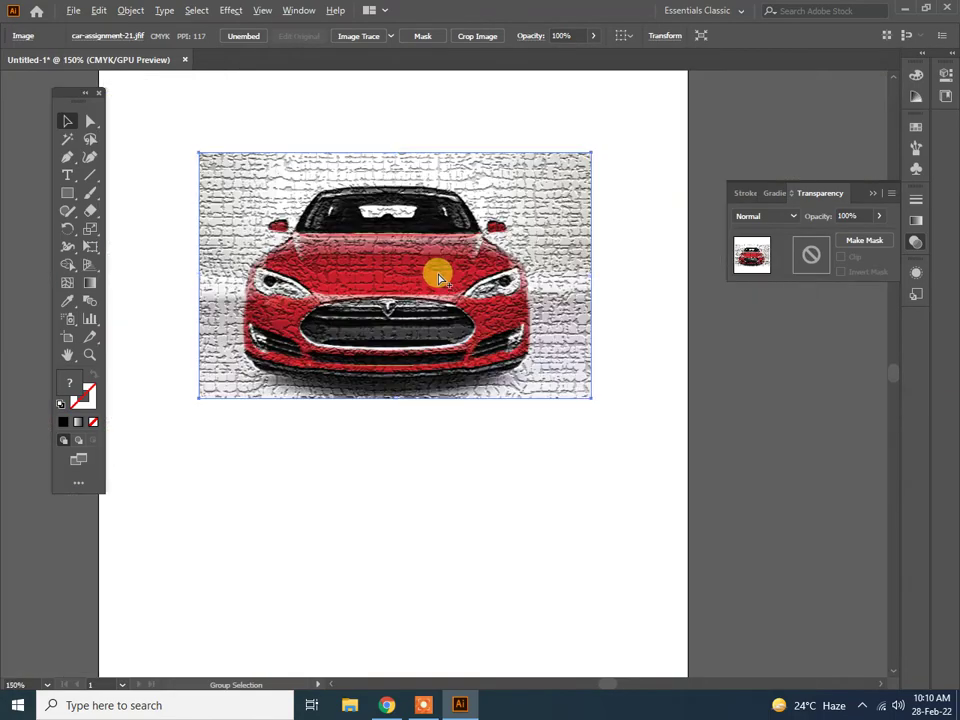
scroll(350, 251, "up", 2, "alt")
scroll(355, 251, "up", 2, "alt")
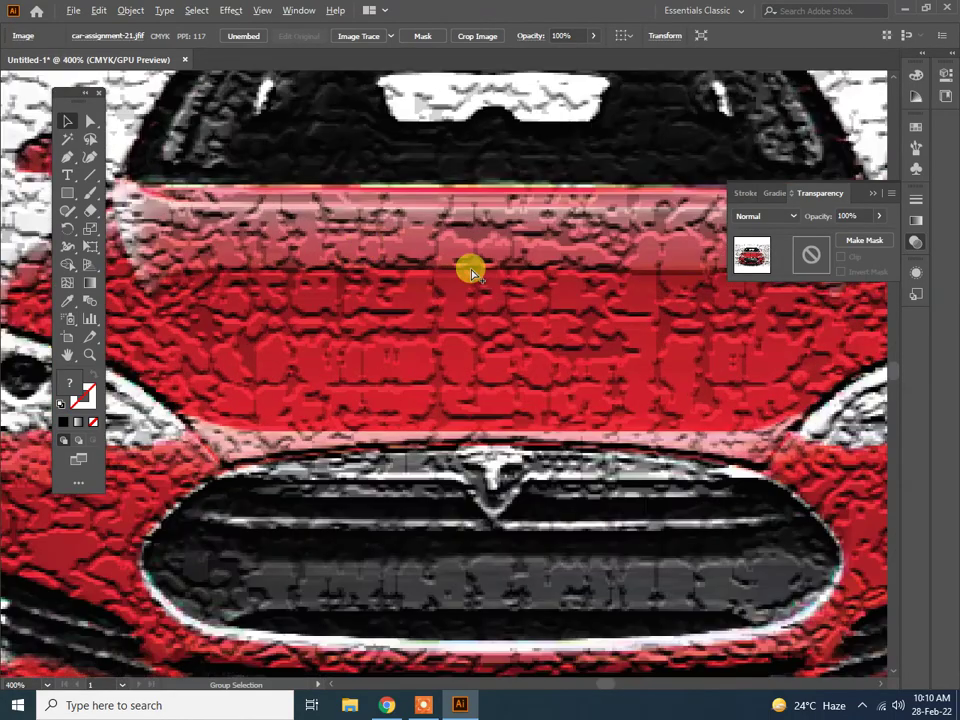
scroll(469, 268, "down", 1, "alt")
scroll(480, 274, "down", 1, "alt")
scroll(521, 322, "down", 1, "alt")
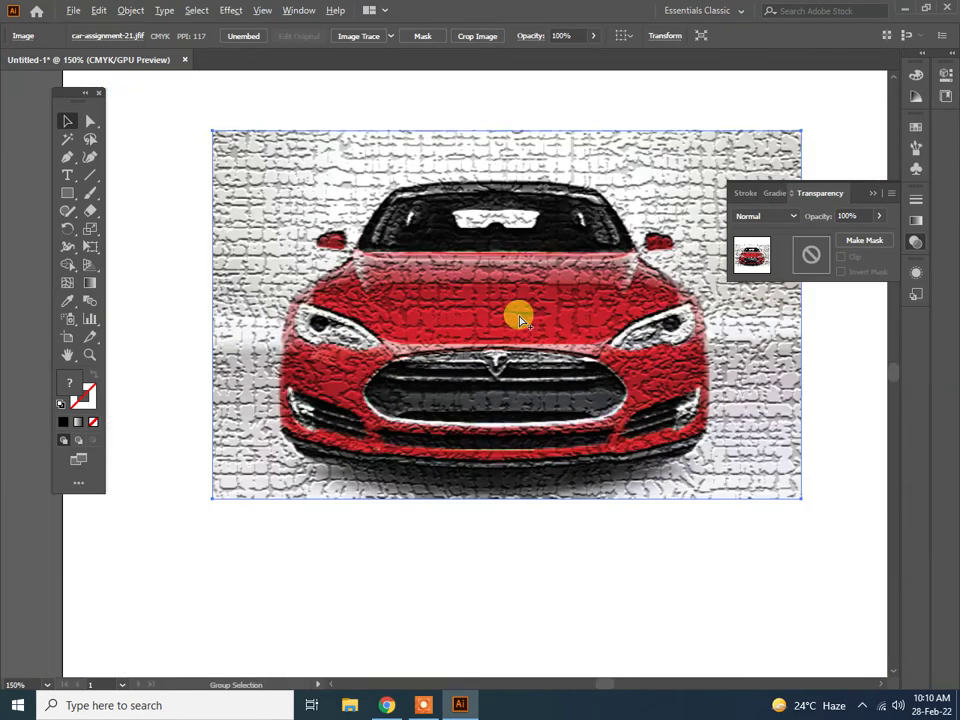
left_click(231, 10)
mouse_move(252, 309)
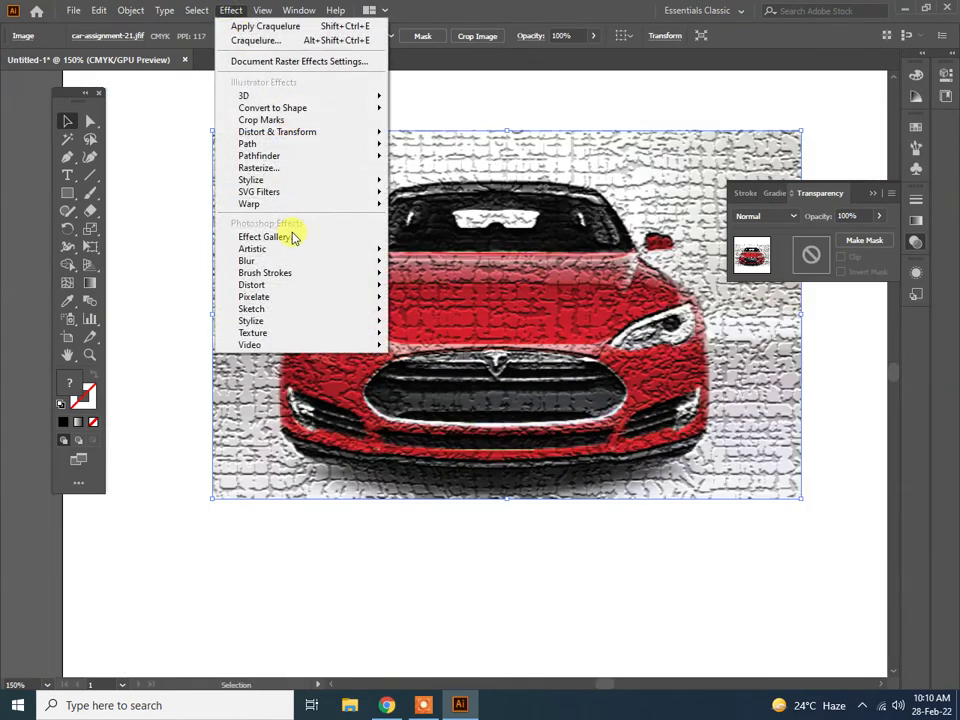
left_click(580, 280)
key("Delete")
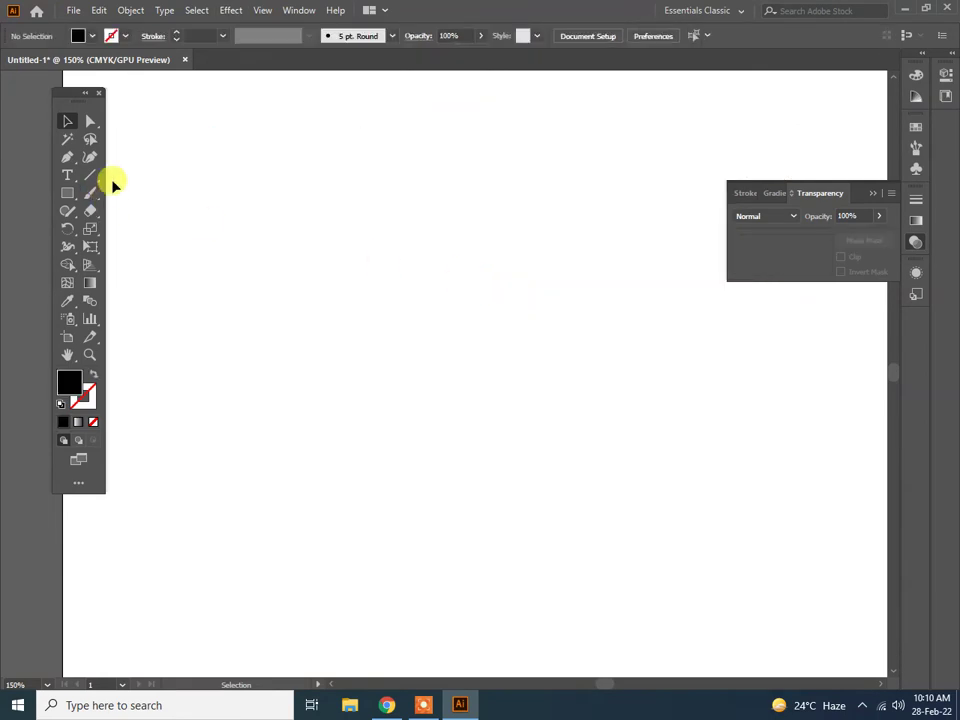
Draw a rectangle near the upper left, fill it orange, and nudge it left
left_click(150, 193)
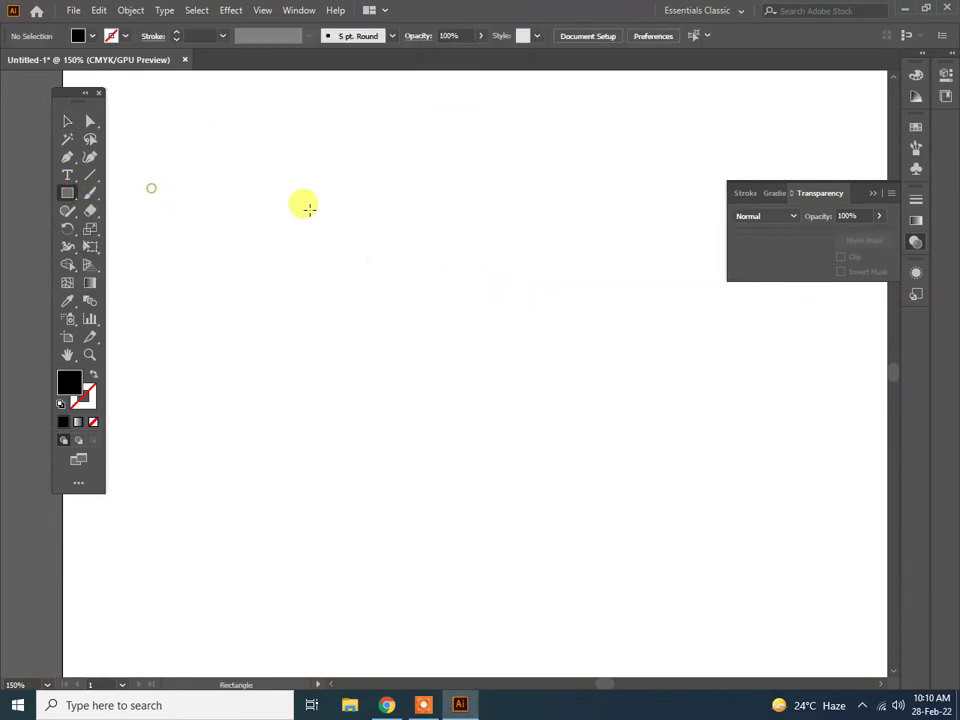
mouse_move(261, 161)
left_mouse_down()
mouse_move(325, 218)
mouse_move(354, 226)
left_mouse_up()
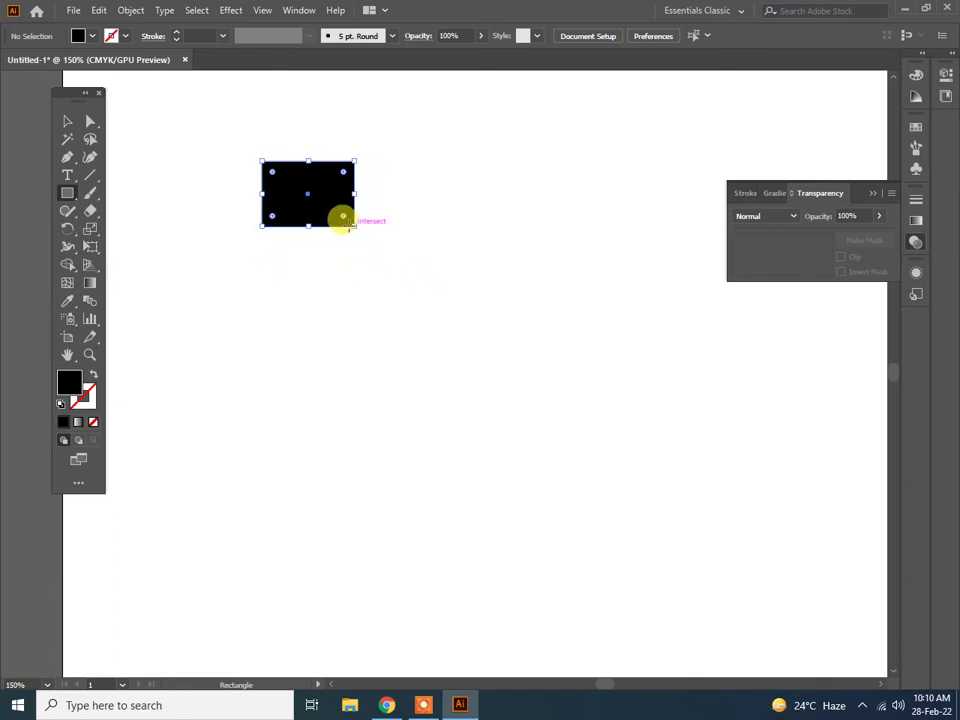
left_click(78, 35)
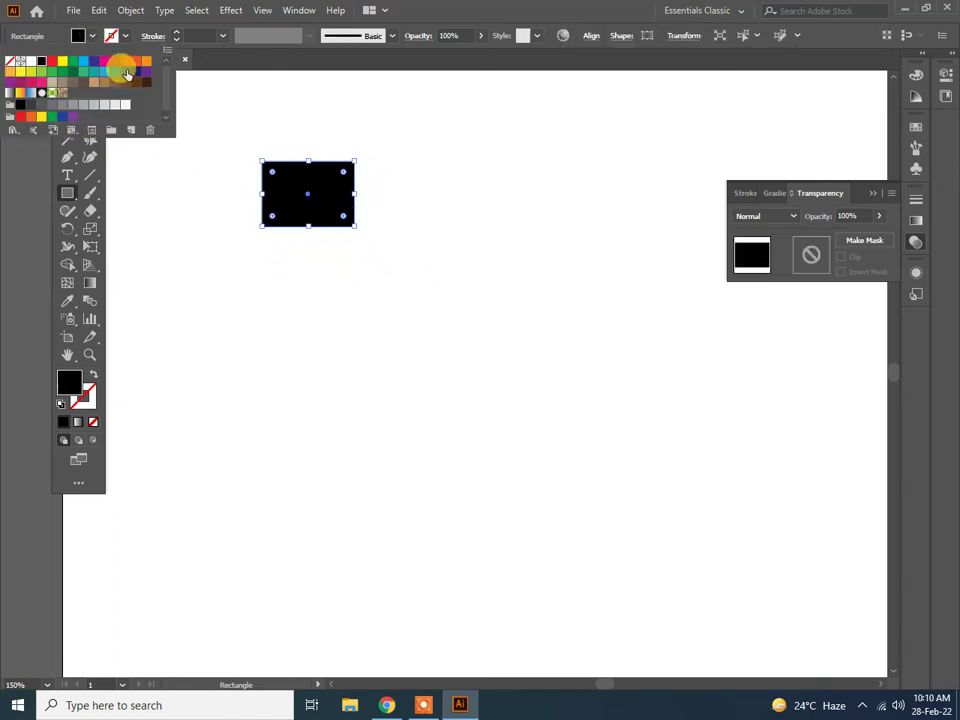
left_click(144, 62)
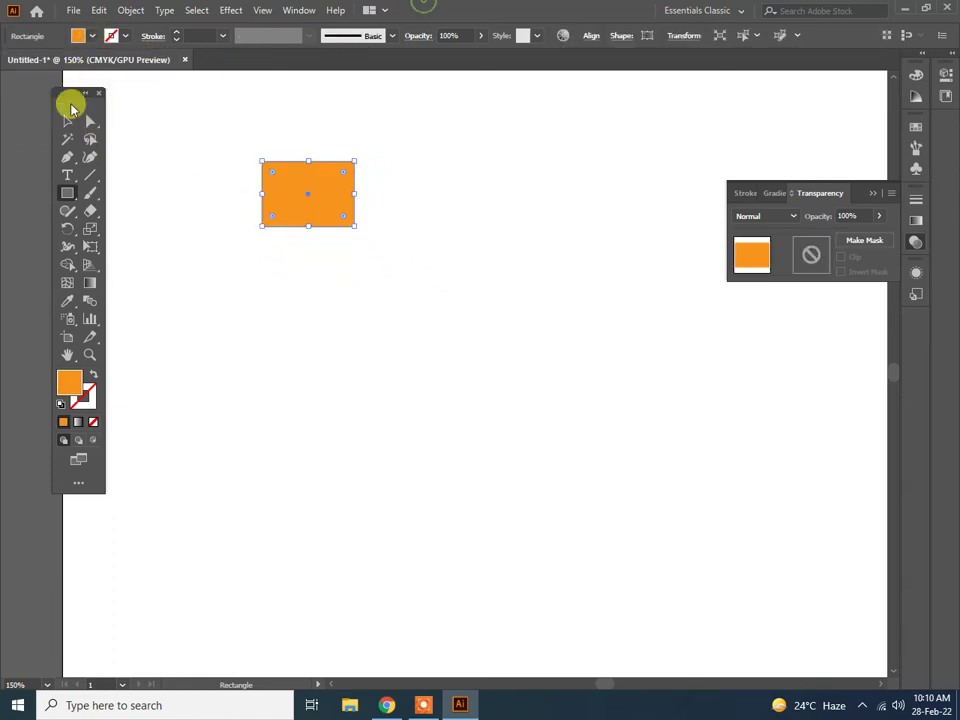
left_click(68, 121)
left_click_drag(306, 182, 285, 182)
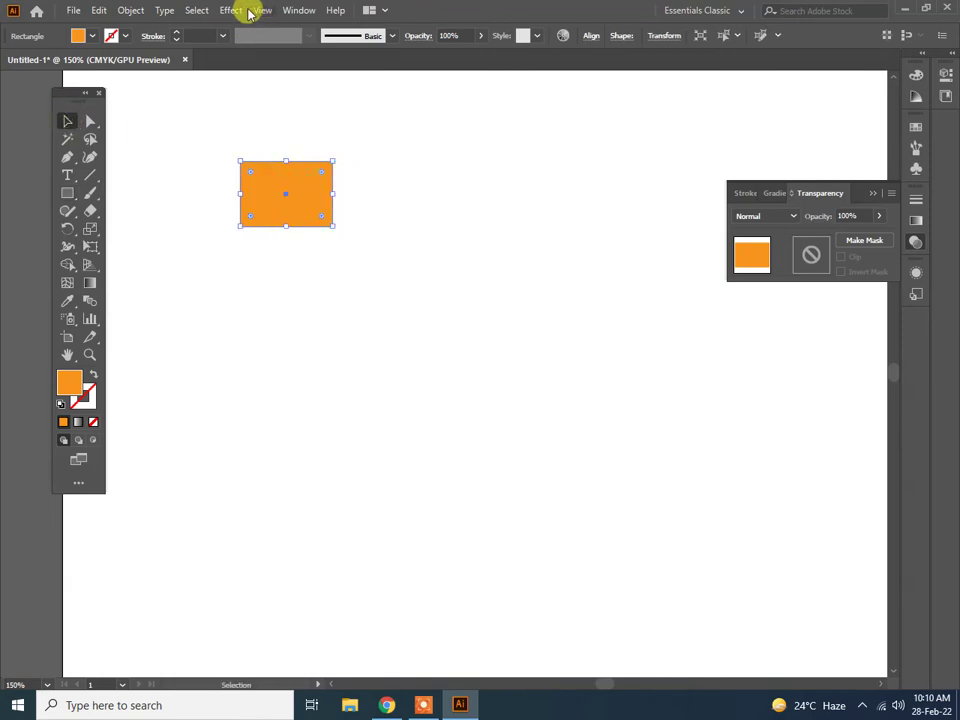
left_click(231, 10)
Apply the Patchwork texture to the orange rectangle with Square Size 5
left_click(295, 237)
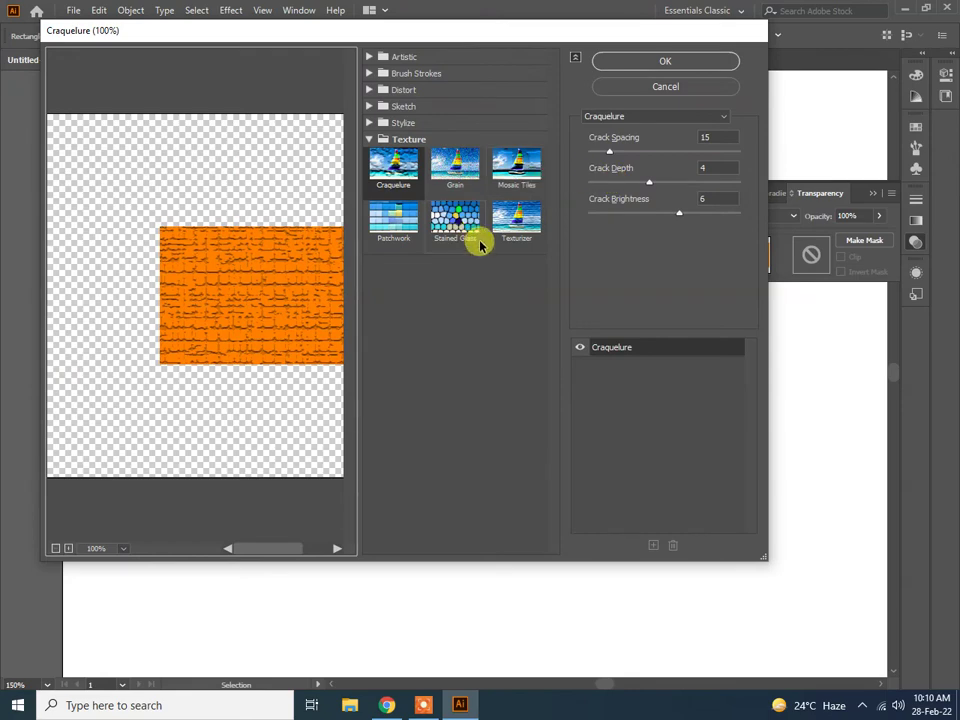
left_click(394, 218)
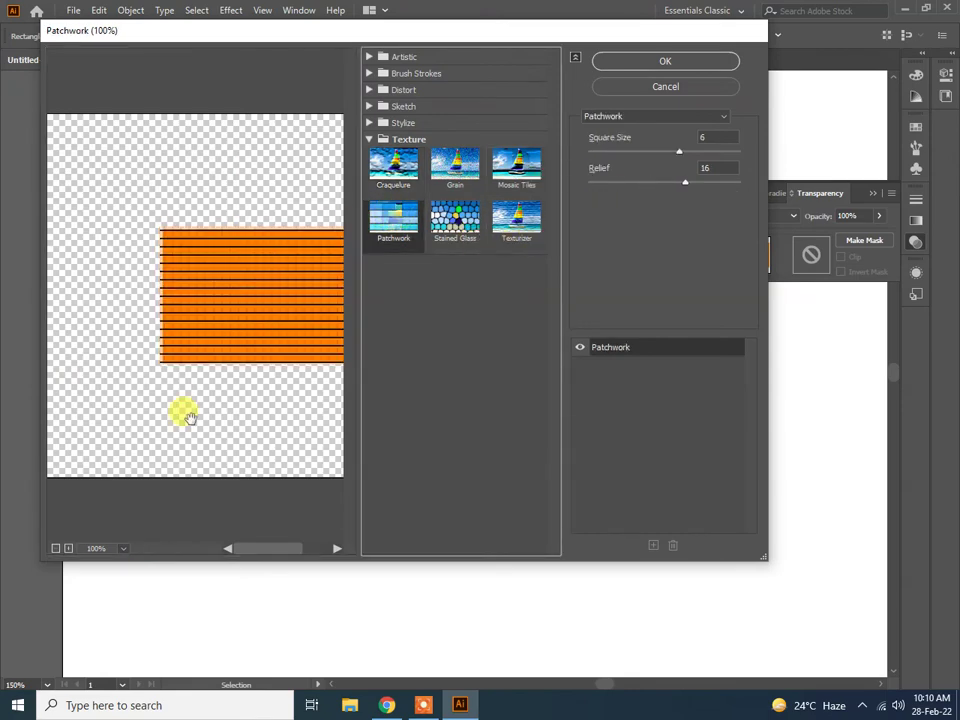
left_click(68, 549)
left_click(68, 549)
left_click(68, 549)
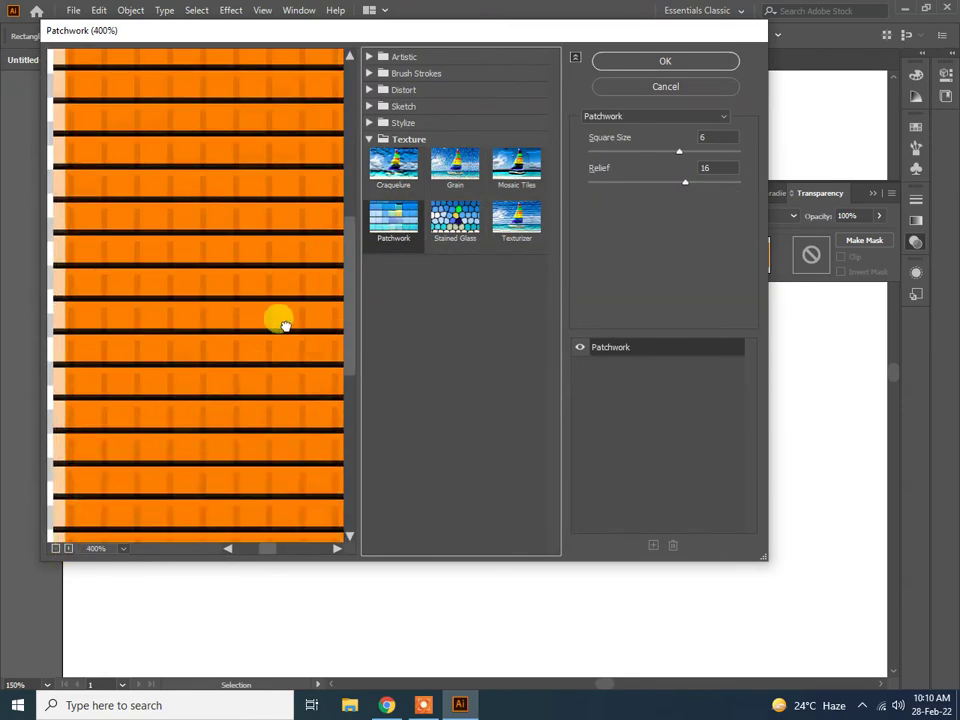
left_click_drag(279, 321, 311, 371)
left_click(55, 549)
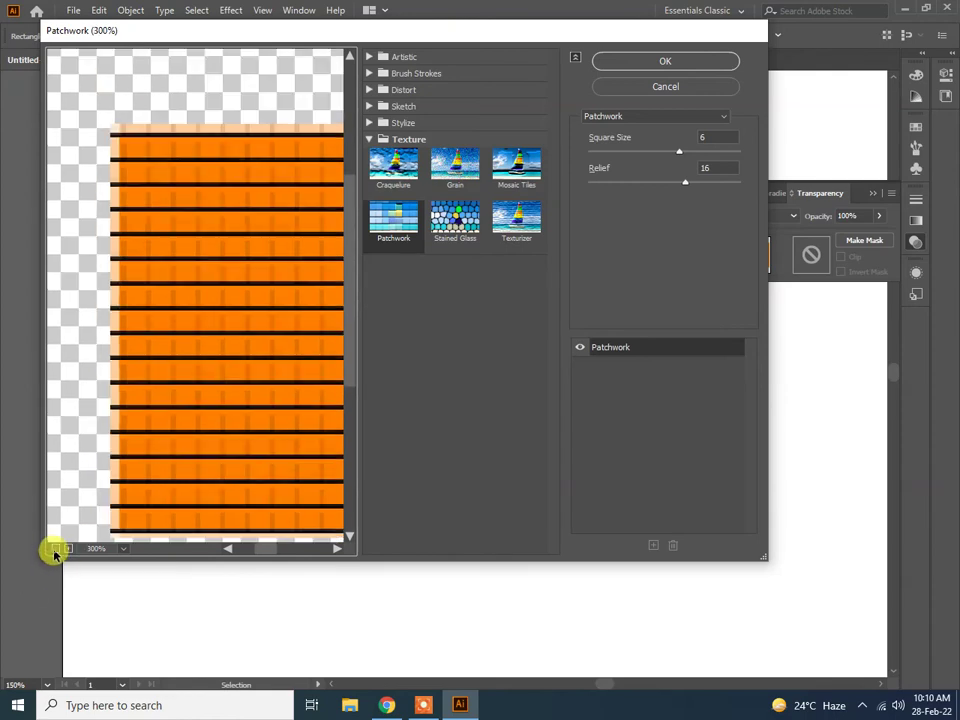
left_click(55, 549)
left_click_drag(280, 337, 197, 345)
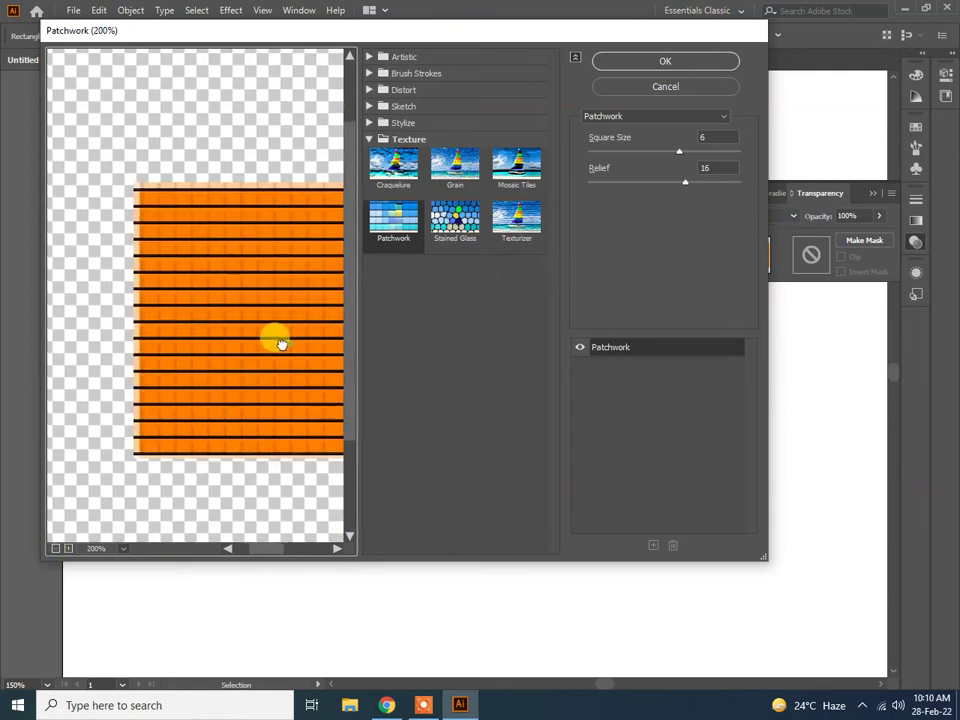
left_click_drag(679, 151, 670, 152)
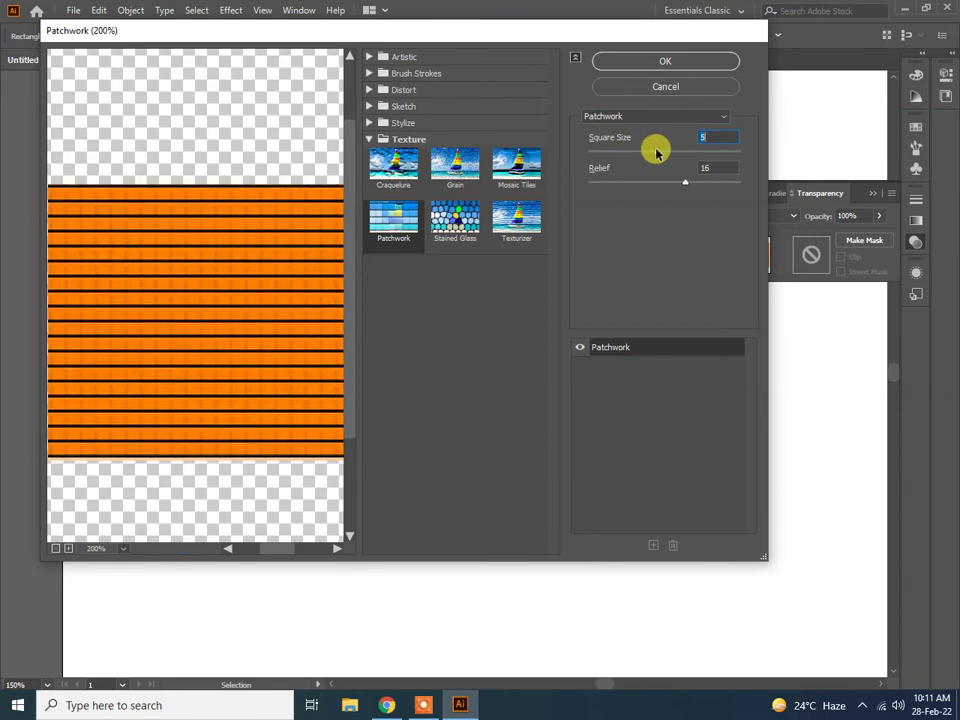
left_click(686, 184)
mouse_move(686, 184)
left_mouse_down()
mouse_move(643, 180)
mouse_move(673, 182)
left_mouse_up()
left_click(694, 60)
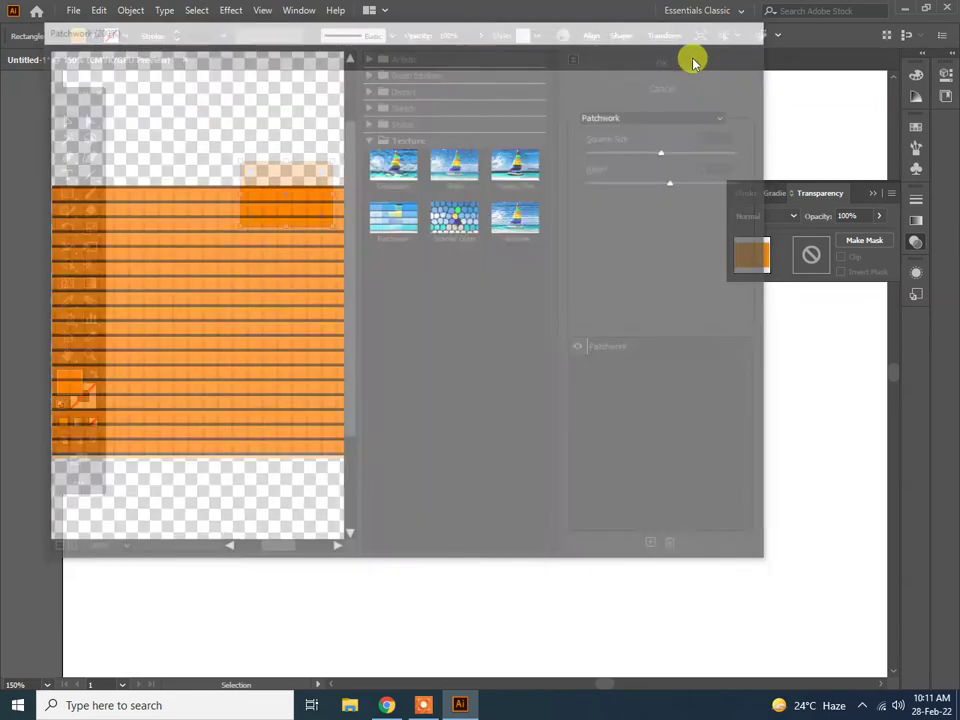
Inspect the Patchwork-textured rectangle, then select and delete it
left_click(430, 274)
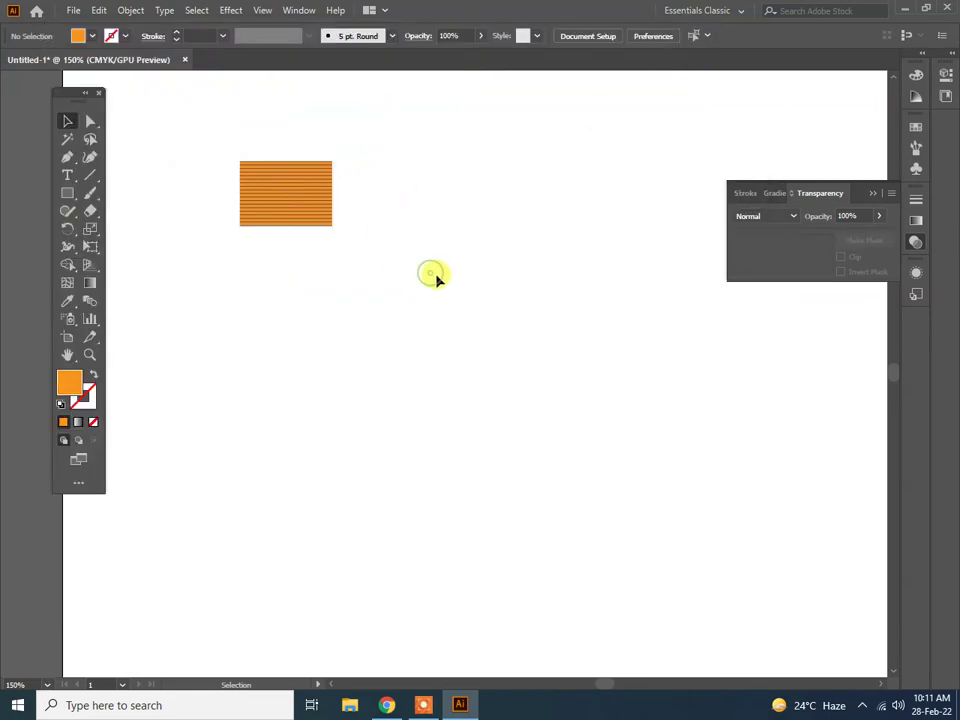
left_click(318, 207)
scroll(253, 185, "up", 3)
scroll(253, 188, "up", 2)
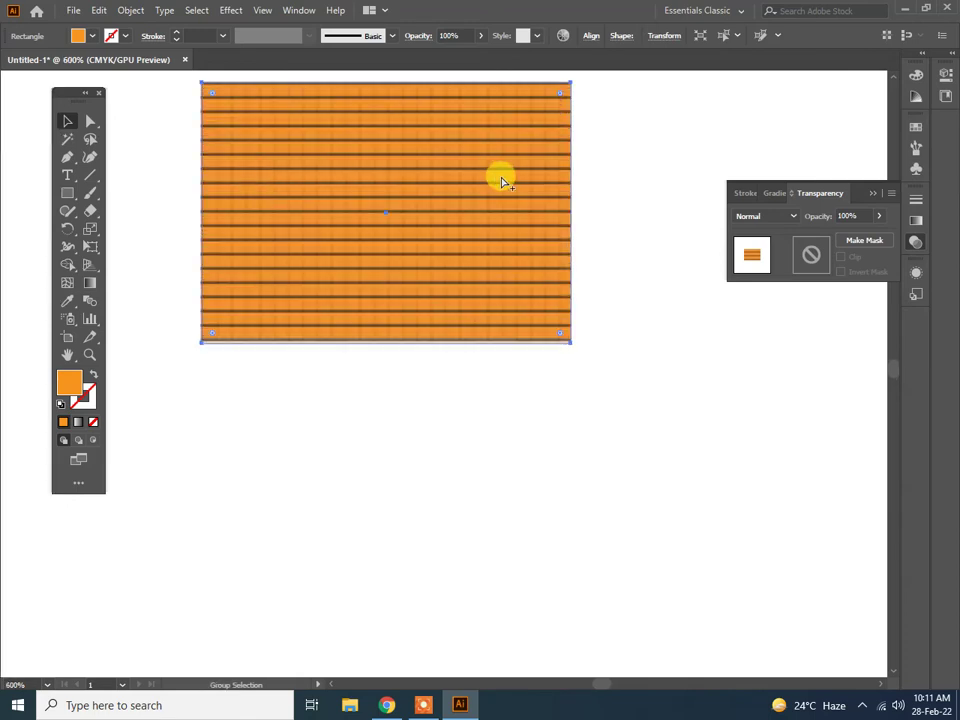
scroll(537, 193, "down", 5)
left_click_drag(571, 190, 475, 238)
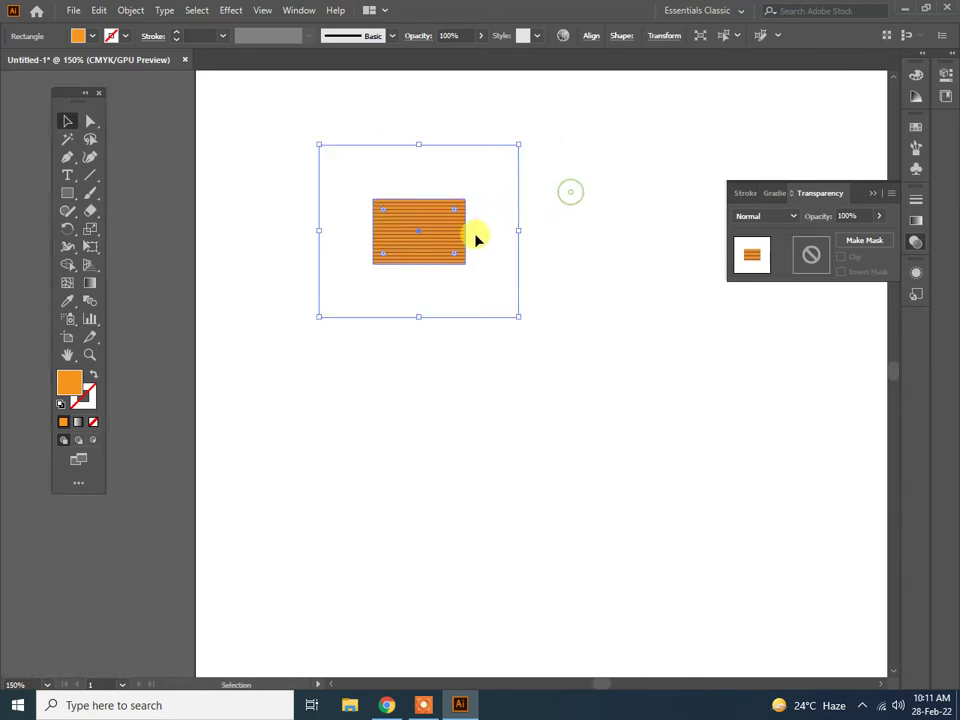
key("Delete")
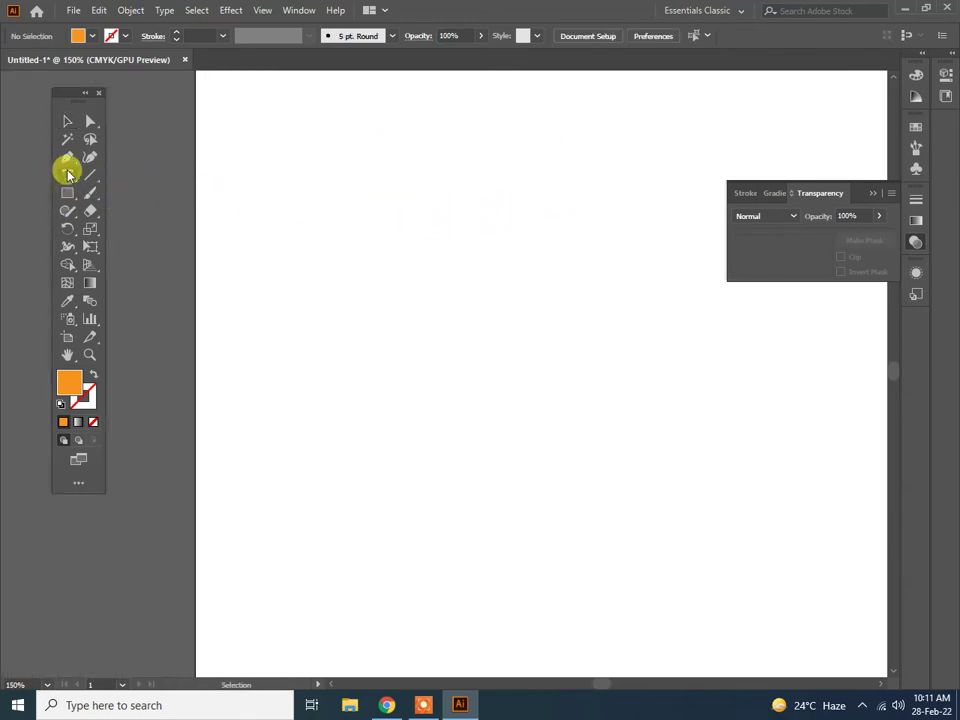
Add the text 'NEED4SPEED' near the top of the artboard
left_click(67, 175)
left_click(309, 198)
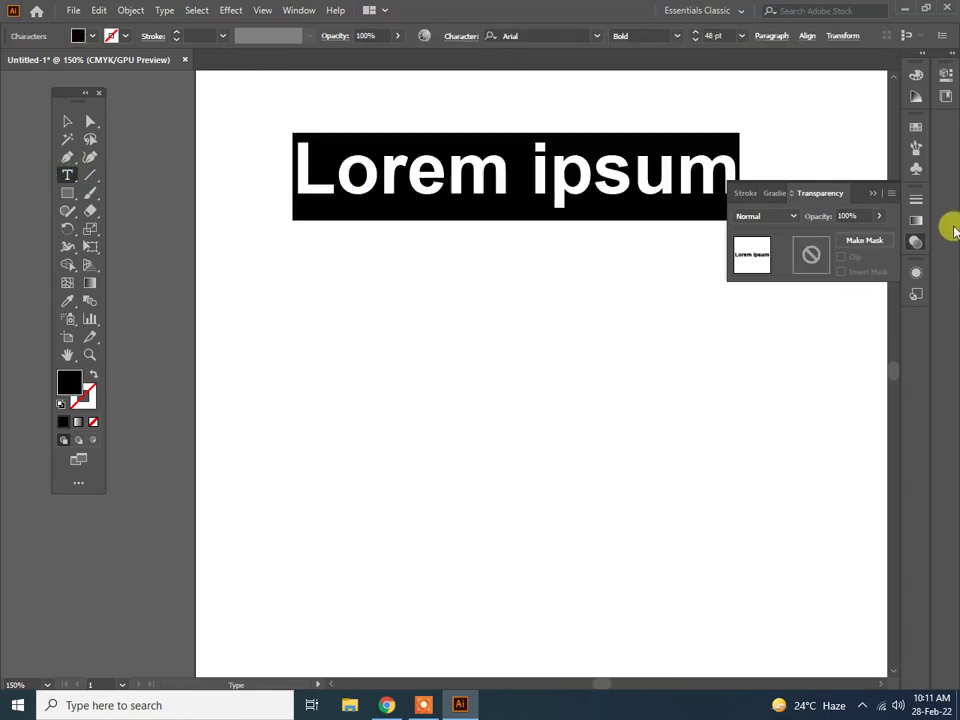
type("N")
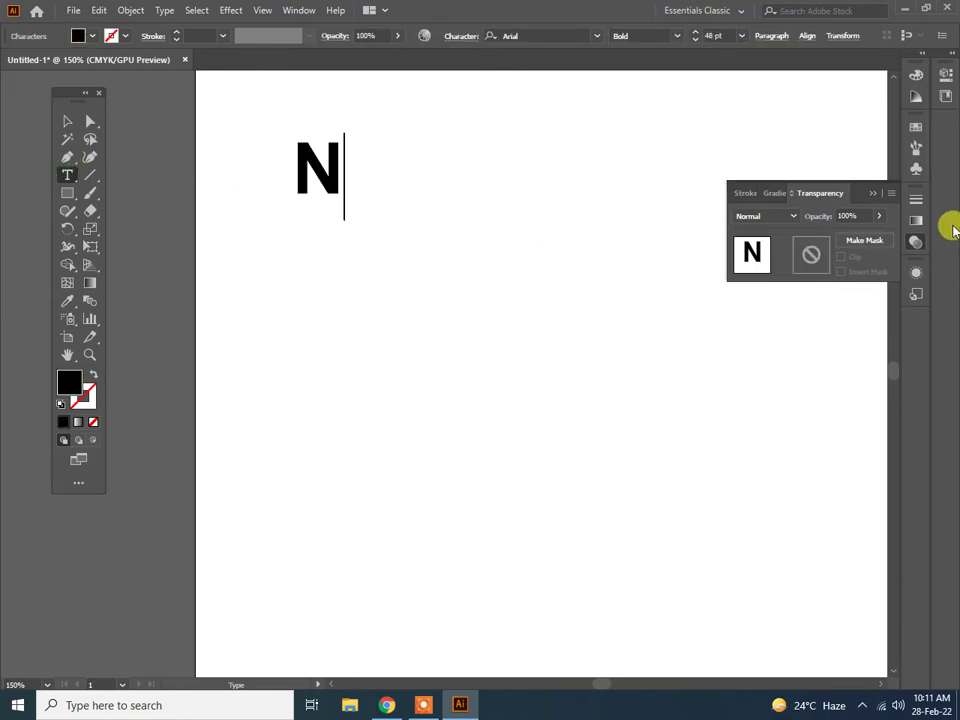
type("EED")
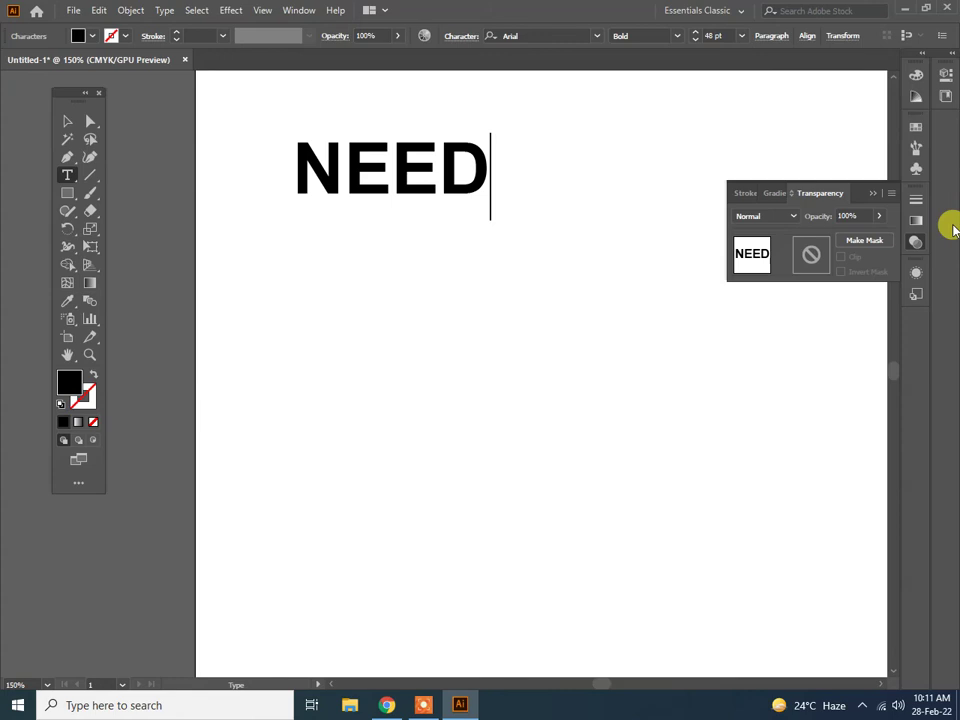
type("4SPEED")
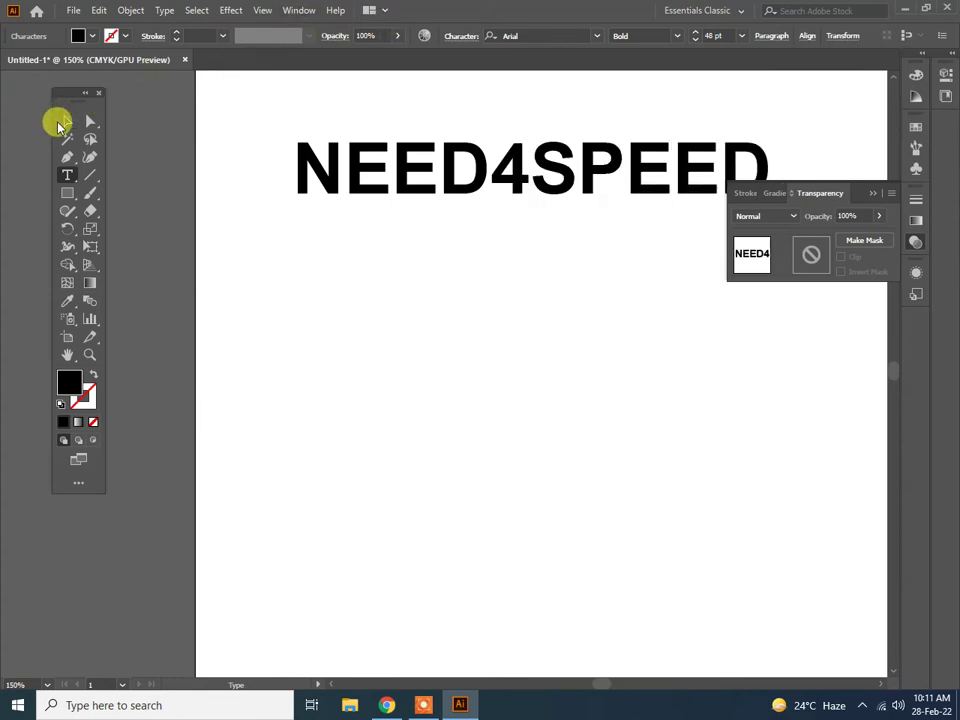
left_click(60, 121)
scroll(222, 150, "right", 5)
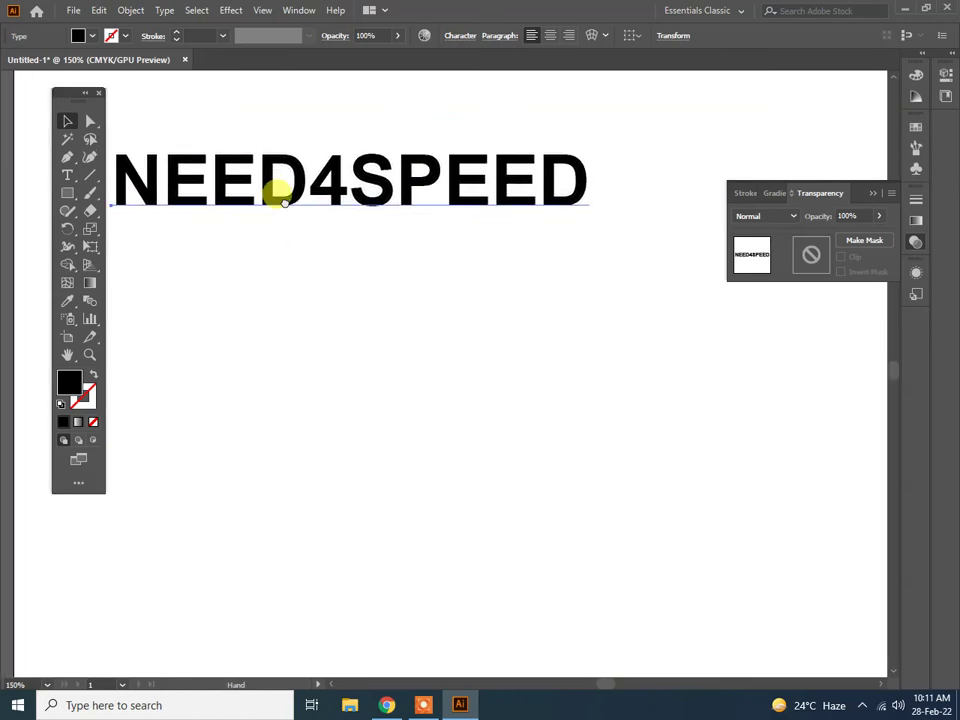
Recolour the NEED4SPEED text orange after trying a yellow fill
left_click(92, 36)
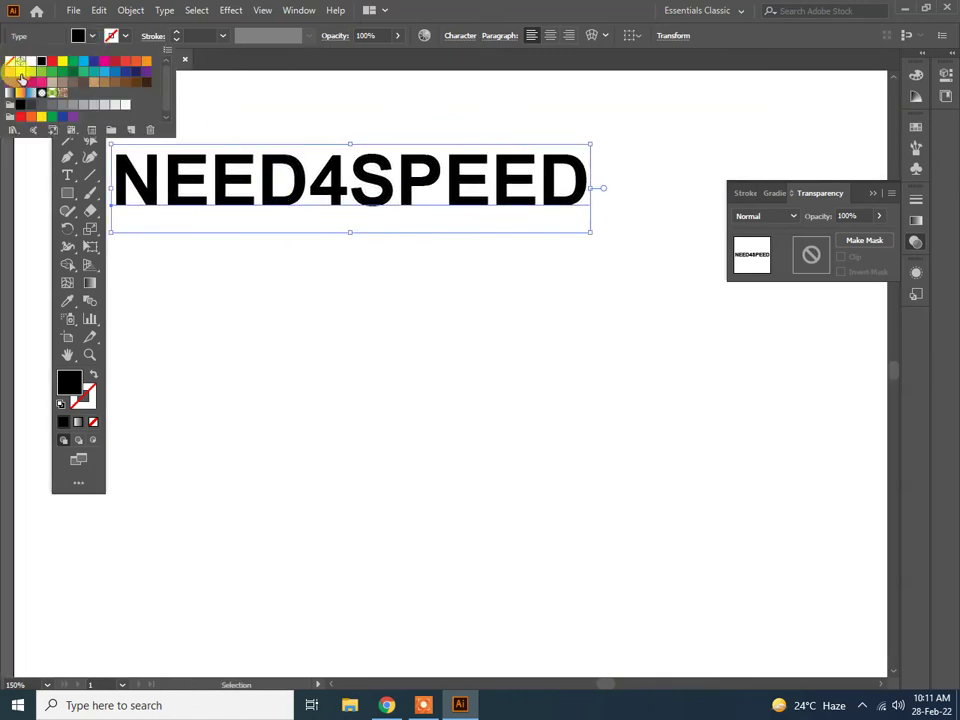
left_click(20, 72)
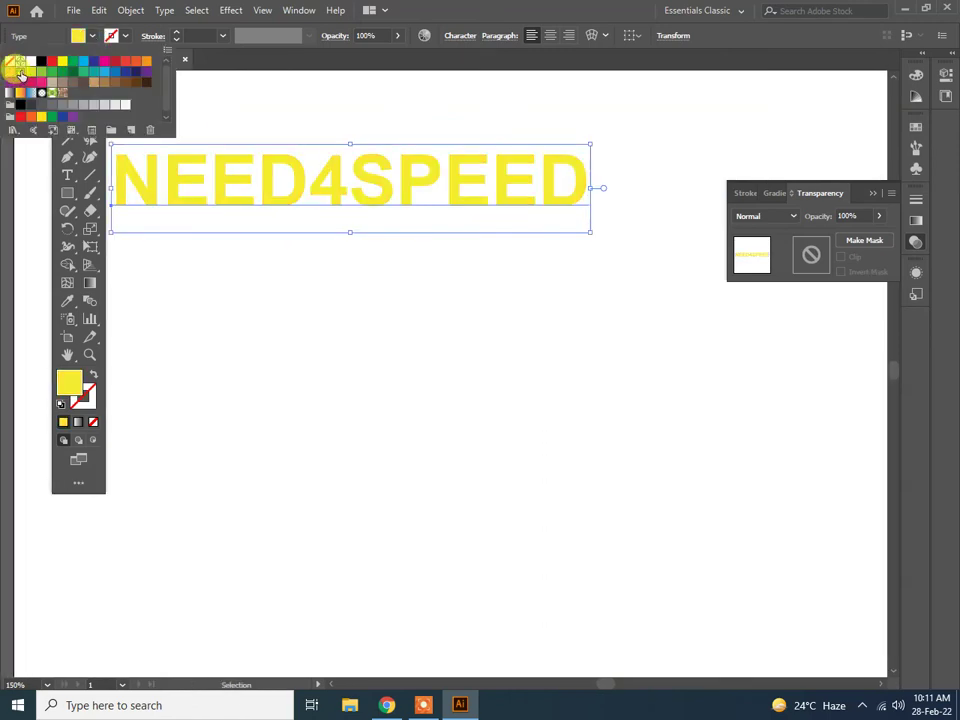
left_click(395, 7)
left_click_drag(294, 197, 310, 198)
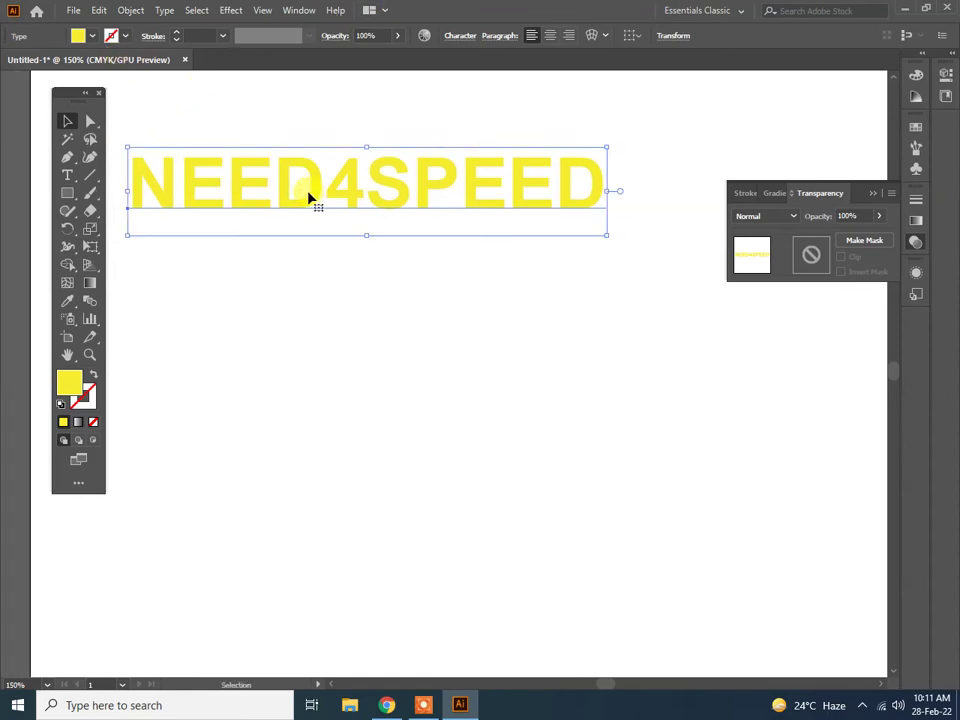
left_click(92, 36)
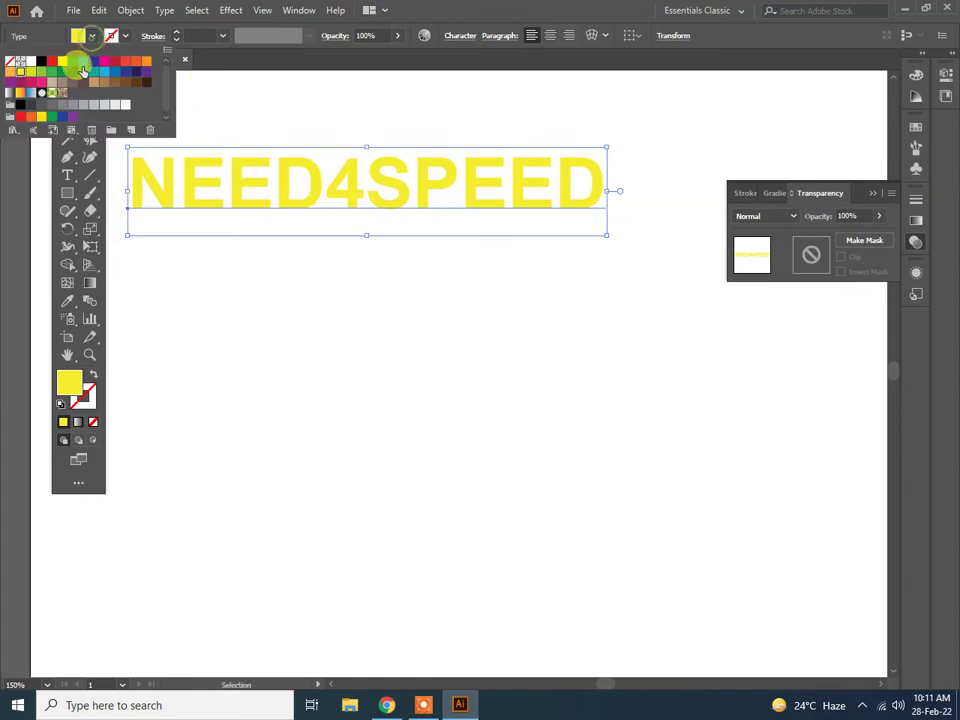
left_click(146, 61)
left_click(379, 7)
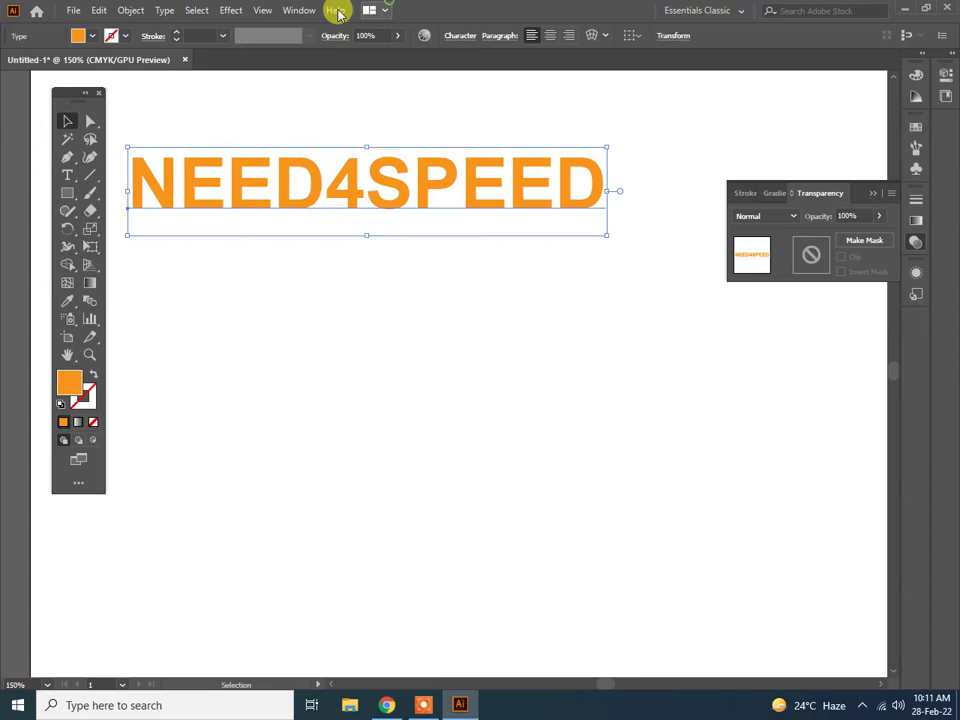
left_click(231, 10)
left_click(275, 238)
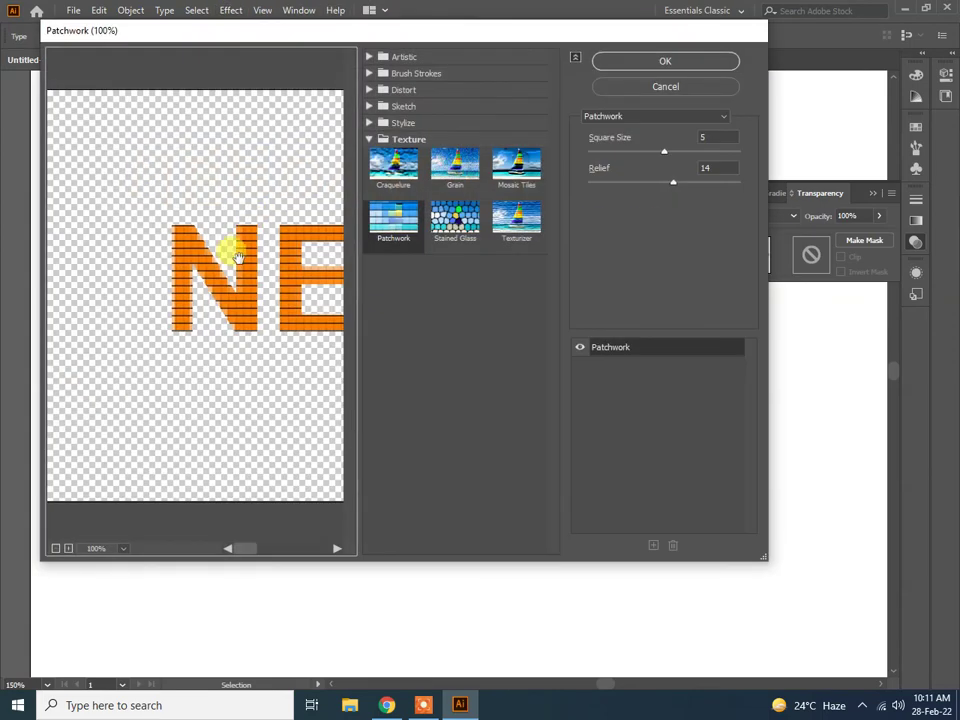
Apply the Texture > Stained Glass gallery effect to the NEED4SPEED text
left_click_drag(238, 258, 122, 253)
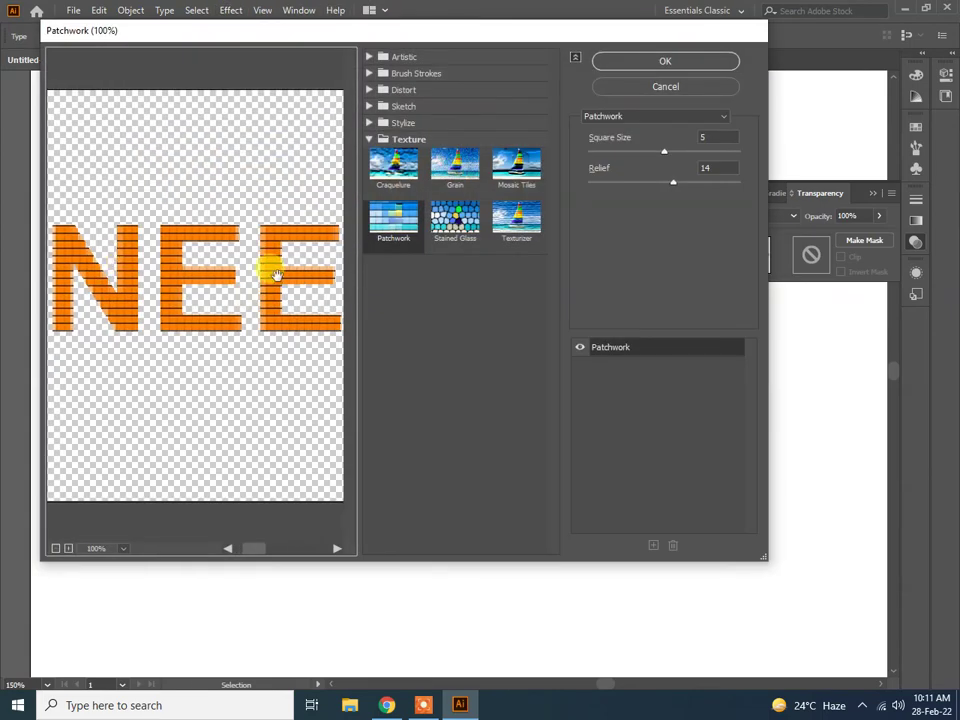
mouse_move(268, 270)
left_mouse_down()
mouse_move(225, 253)
mouse_move(278, 276)
left_mouse_up()
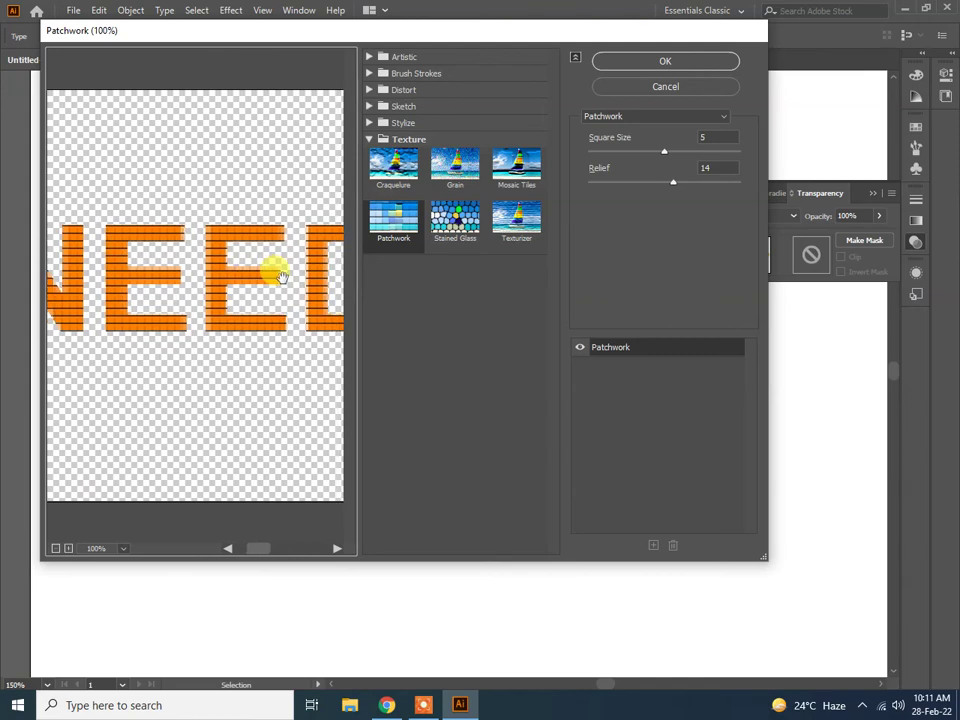
left_click(462, 217)
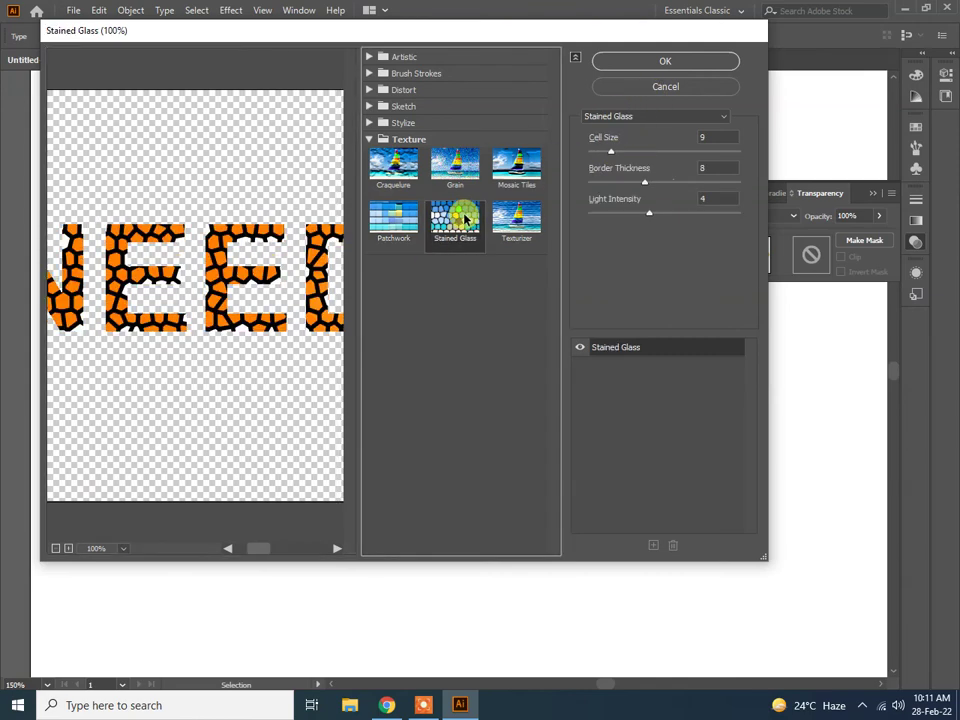
left_click(661, 63)
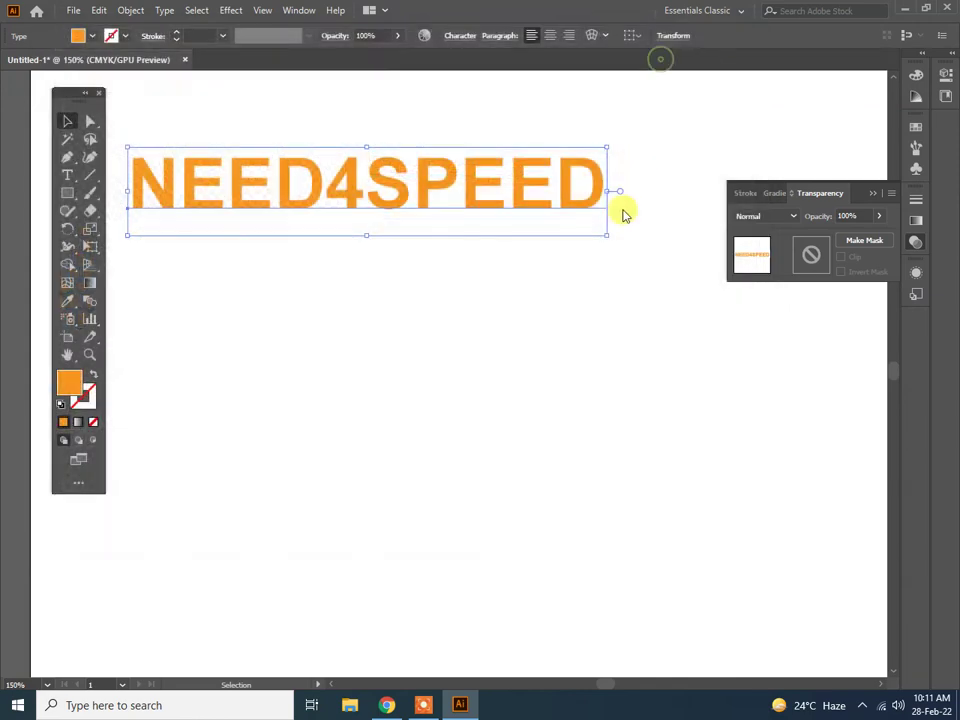
Nudge the textured NEED4SPEED text slightly right and check the result
left_click(508, 364)
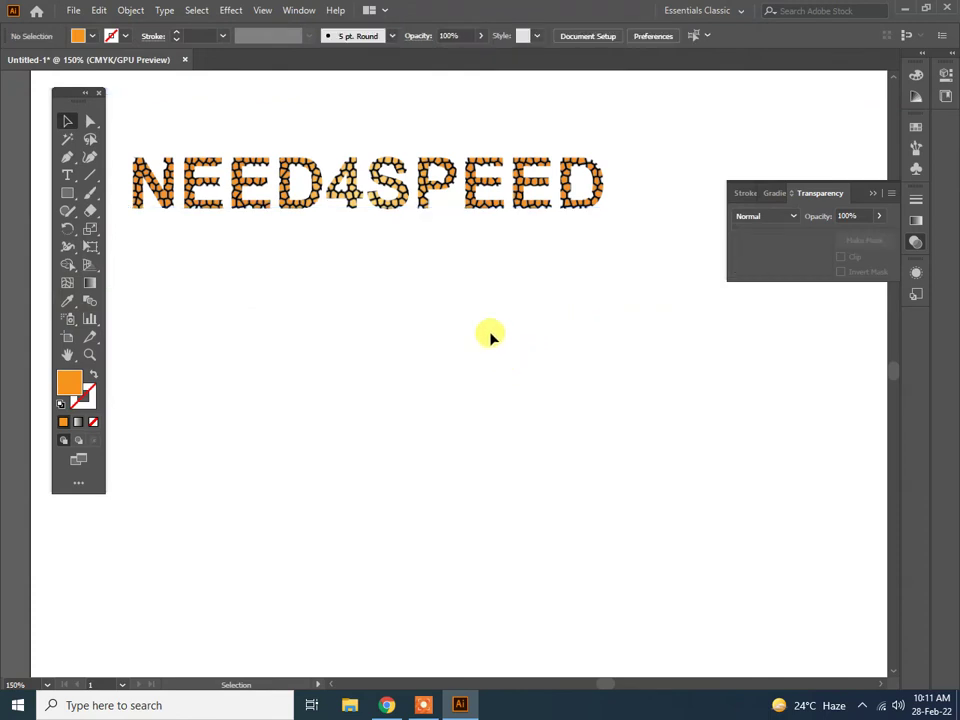
left_click_drag(317, 203, 339, 229)
left_click(381, 364)
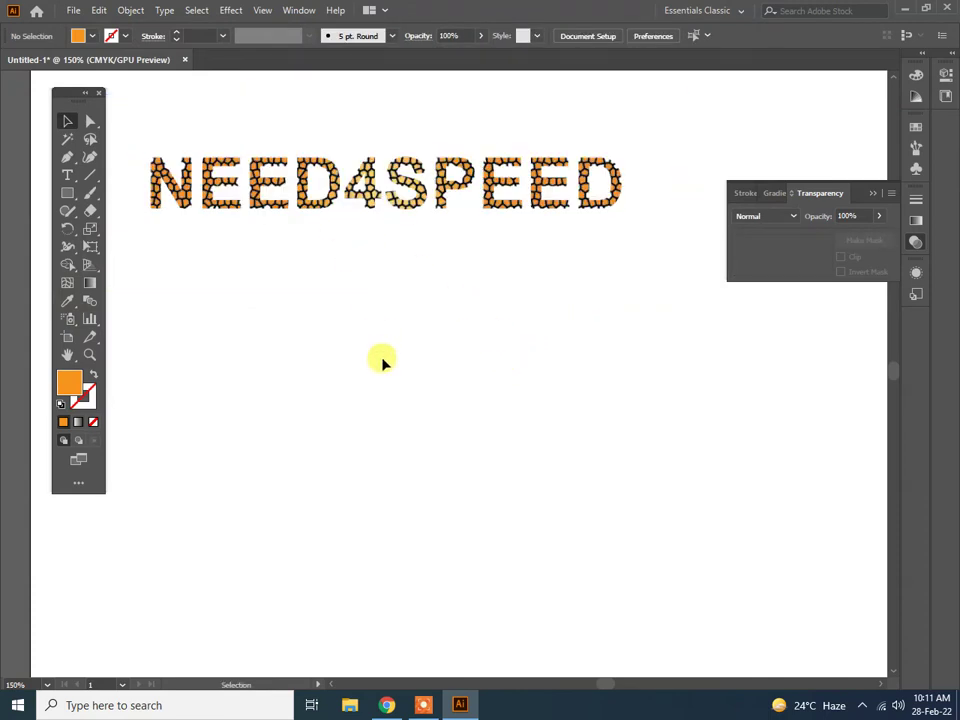
left_click(560, 205)
left_click(434, 360)
left_click(294, 12)
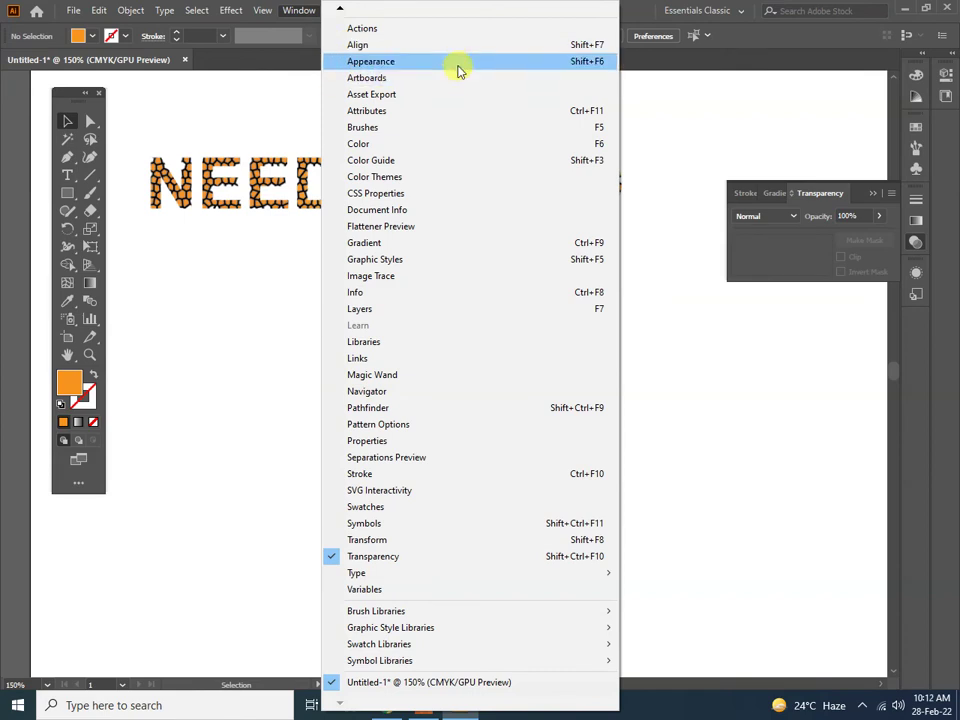
Delete the Stained Glass entry from the NEED4SPEED text in the Appearance panel
left_click(456, 64)
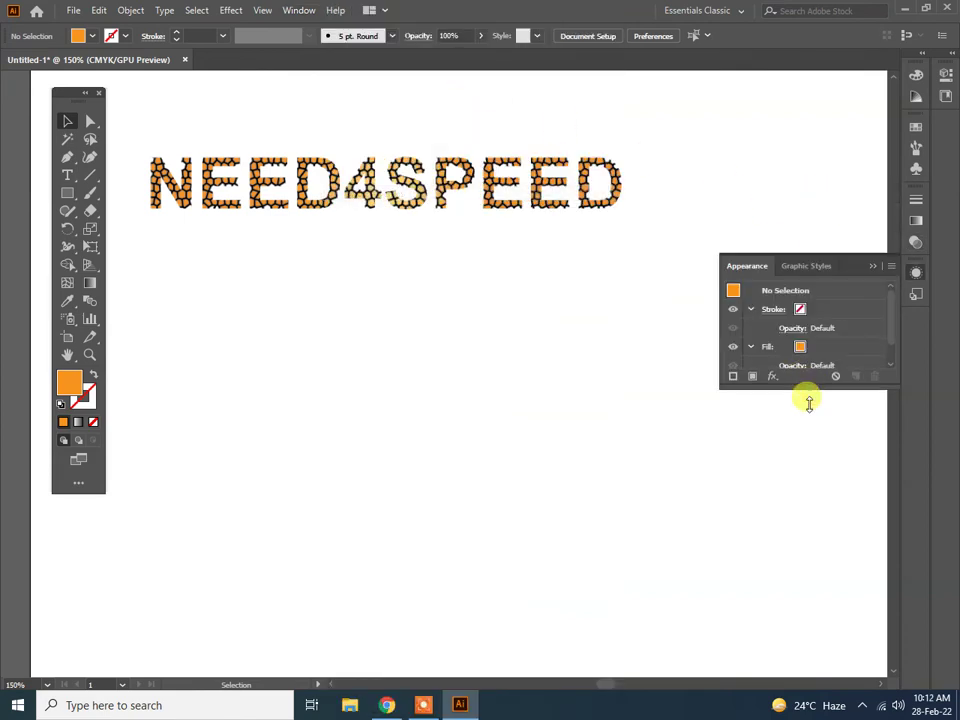
left_click_drag(809, 390, 825, 557)
left_click(497, 193)
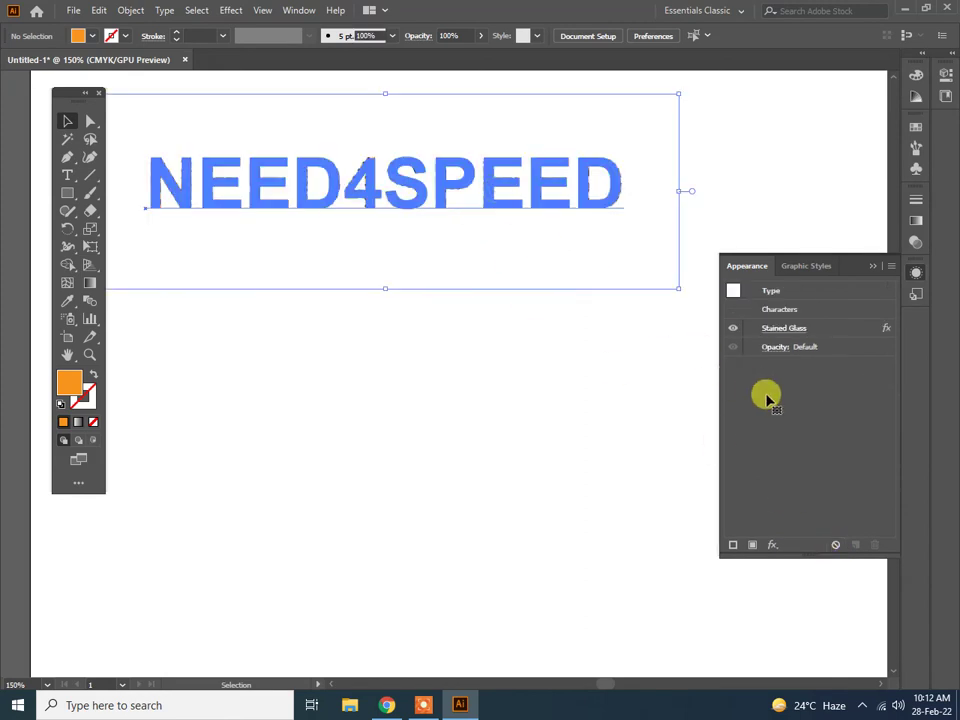
left_click(840, 330)
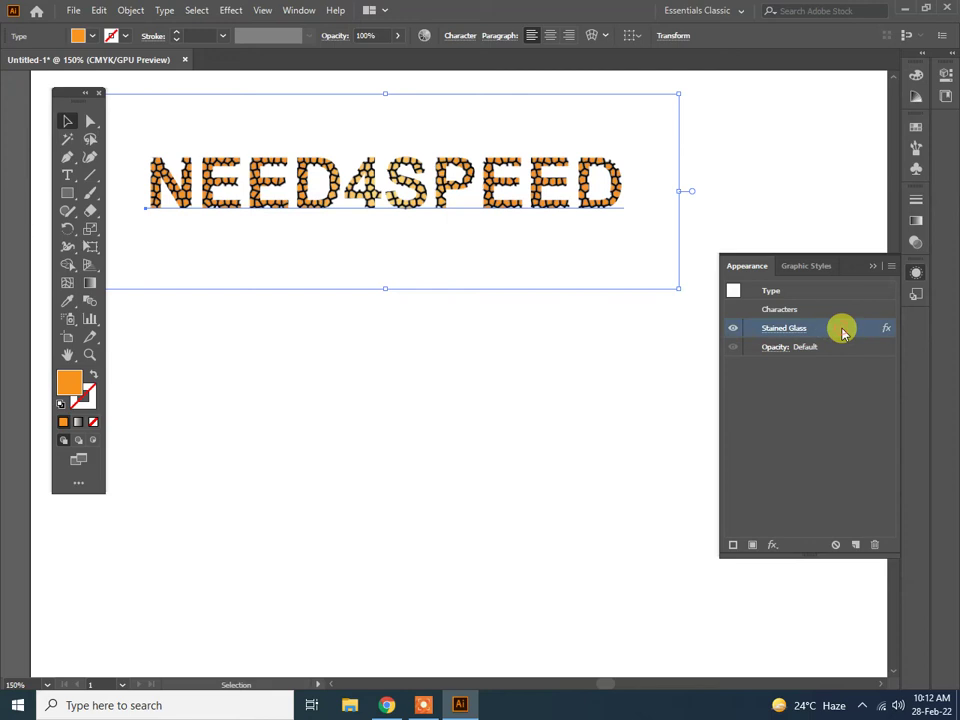
left_click(875, 544)
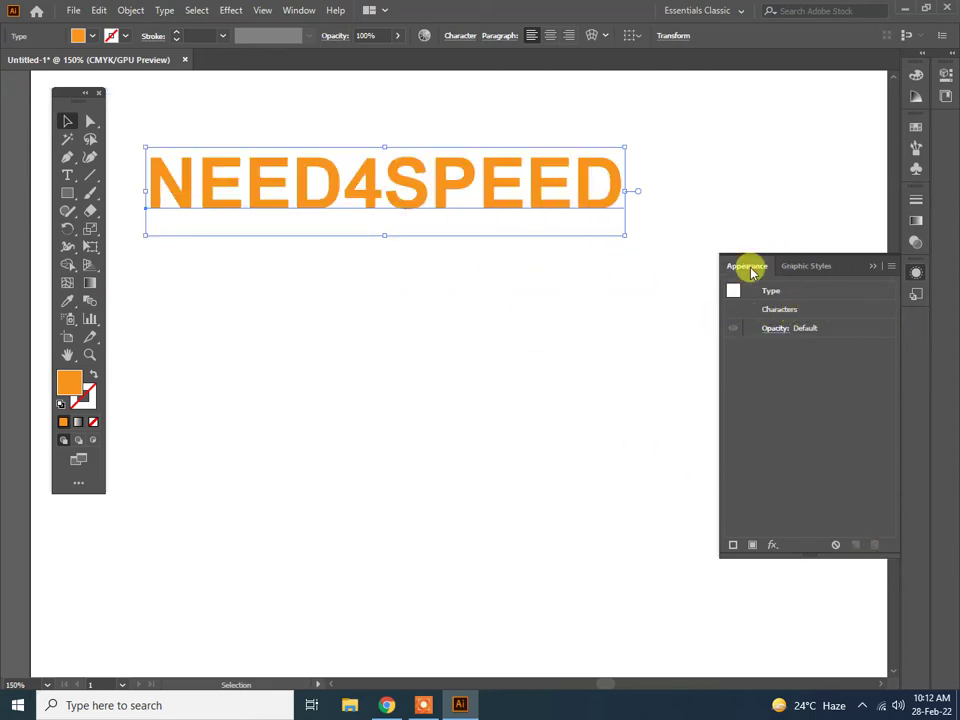
left_click(298, 10)
mouse_move(231, 10)
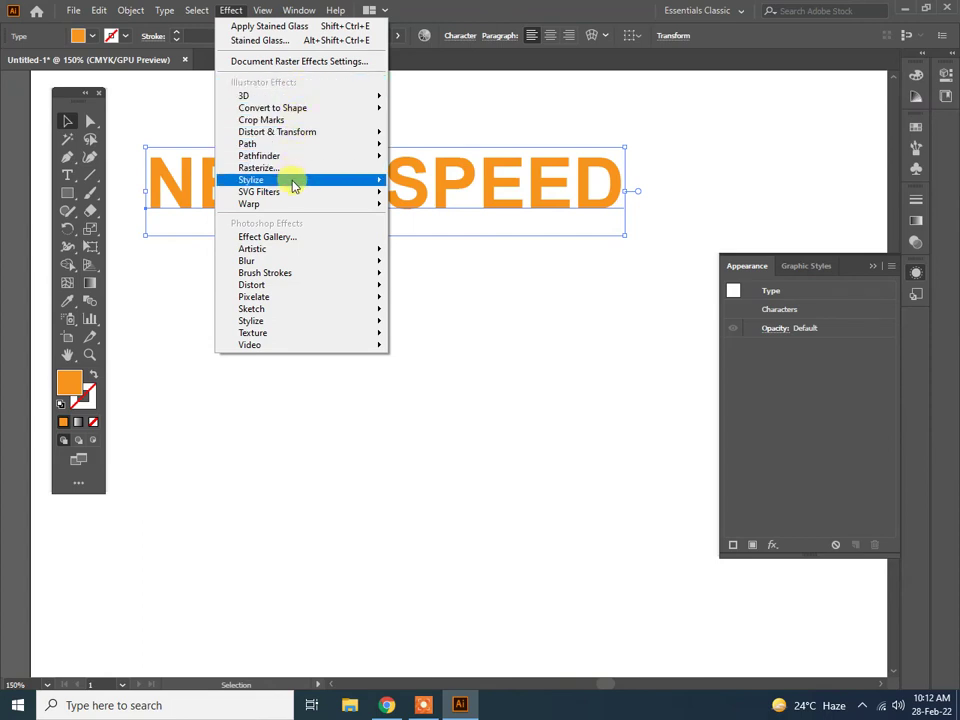
mouse_move(300, 96)
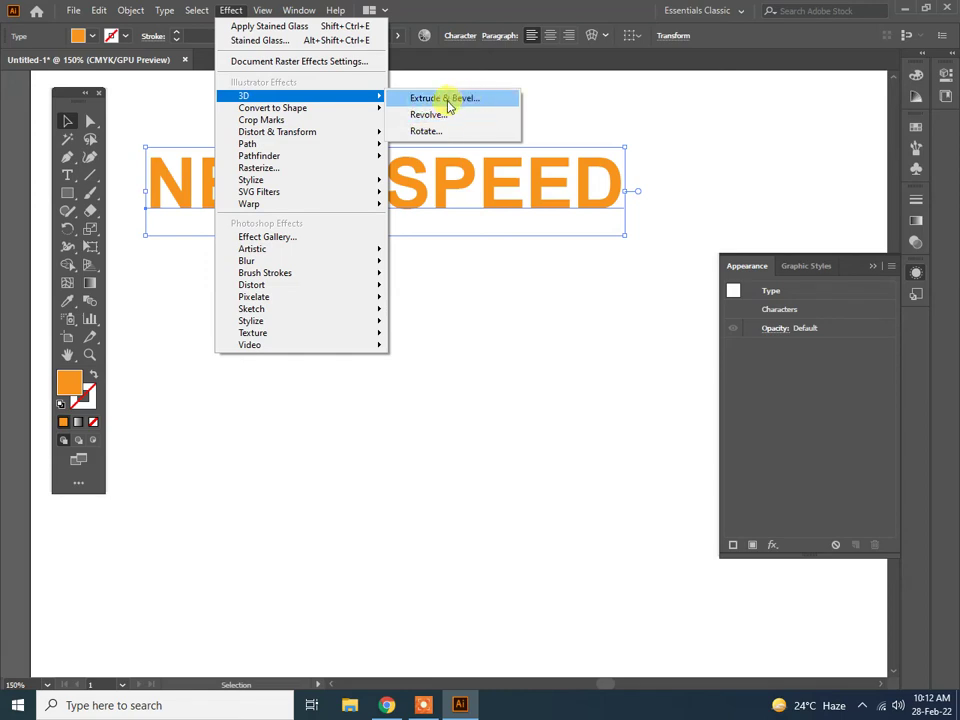
left_click(396, 360)
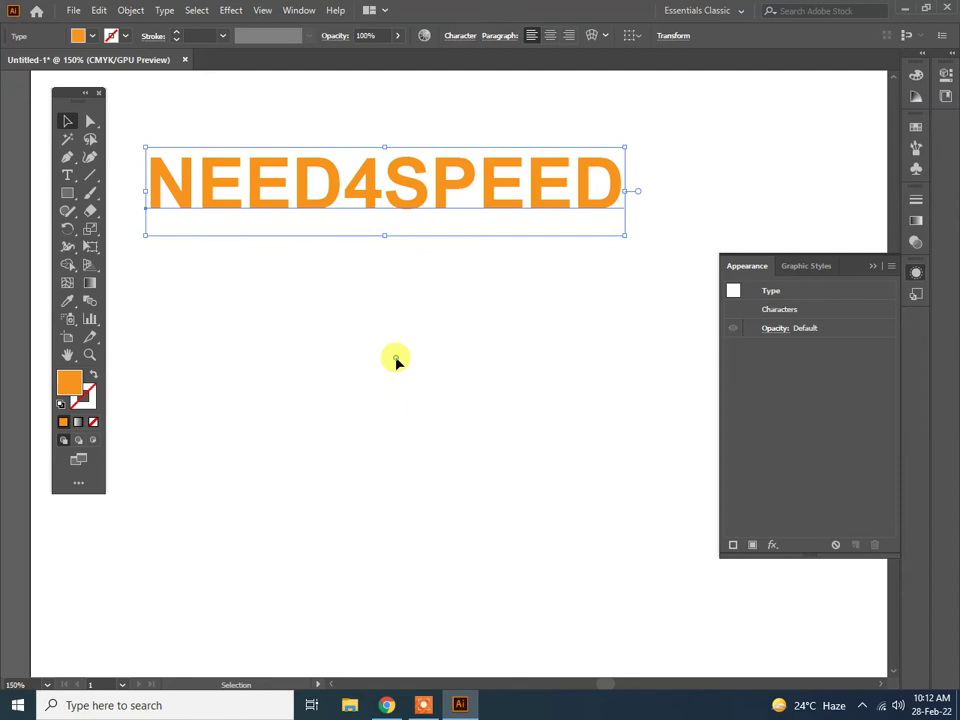
Delete the NEED4SPEED text so the artboard is empty
left_click(375, 186)
key("Delete")
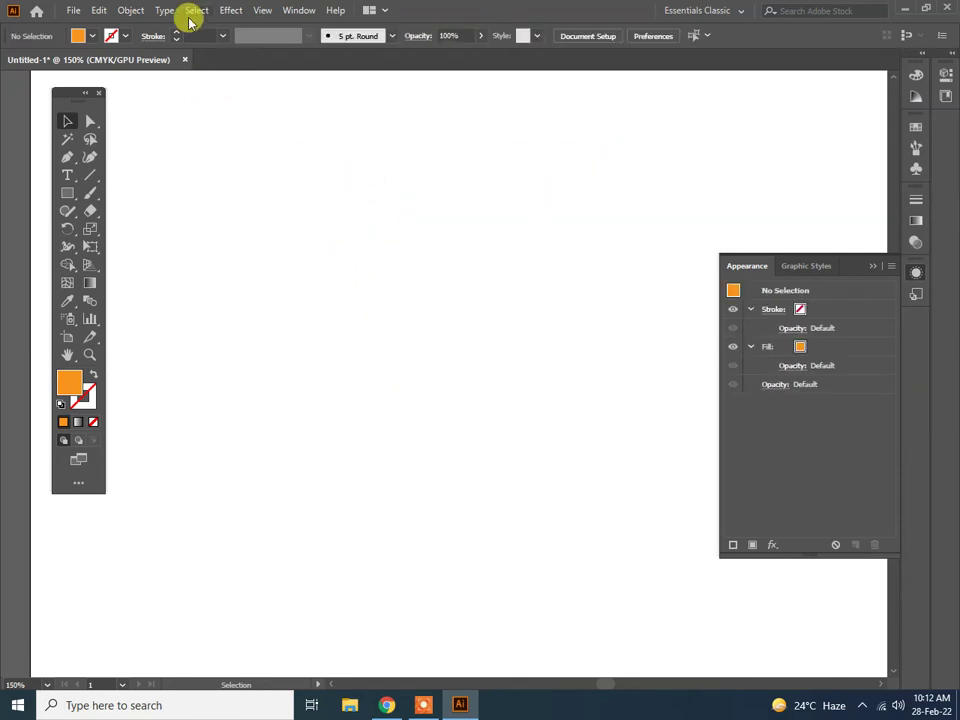
left_click(230, 10)
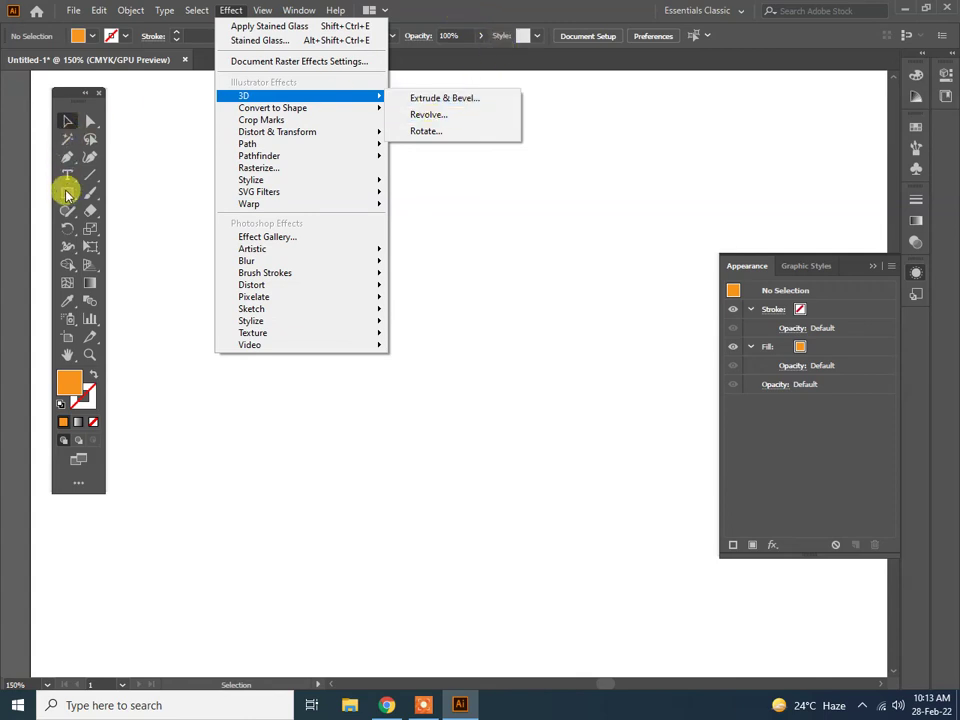
Draw a test rectangle near the page's top left, then delete it
left_click(67, 193)
left_click_drag(218, 167, 333, 253)
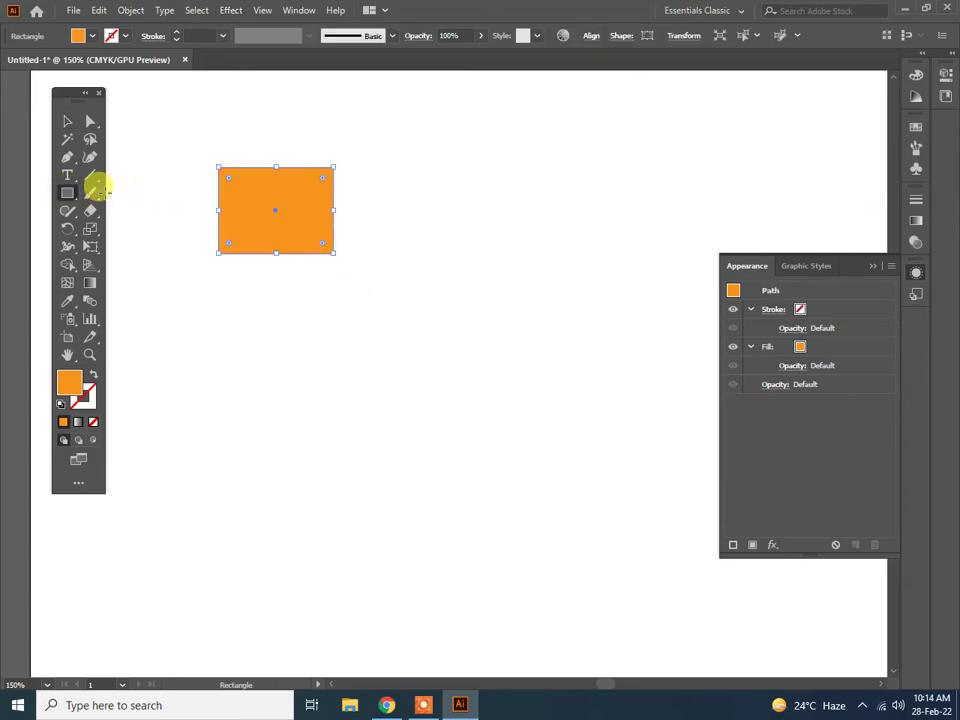
left_click(66, 122)
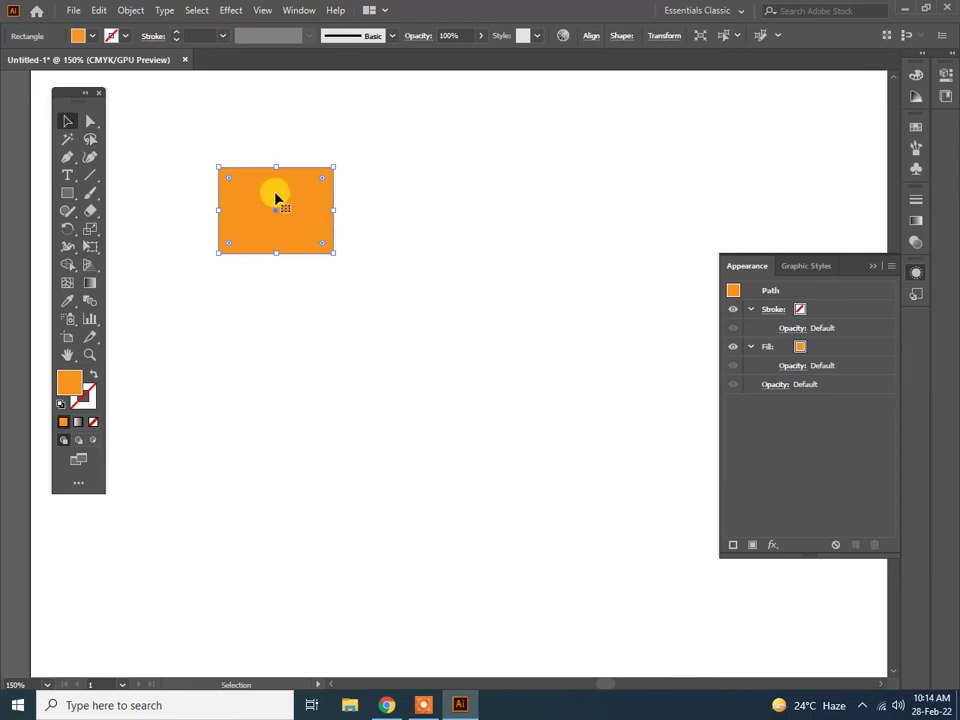
key("Delete")
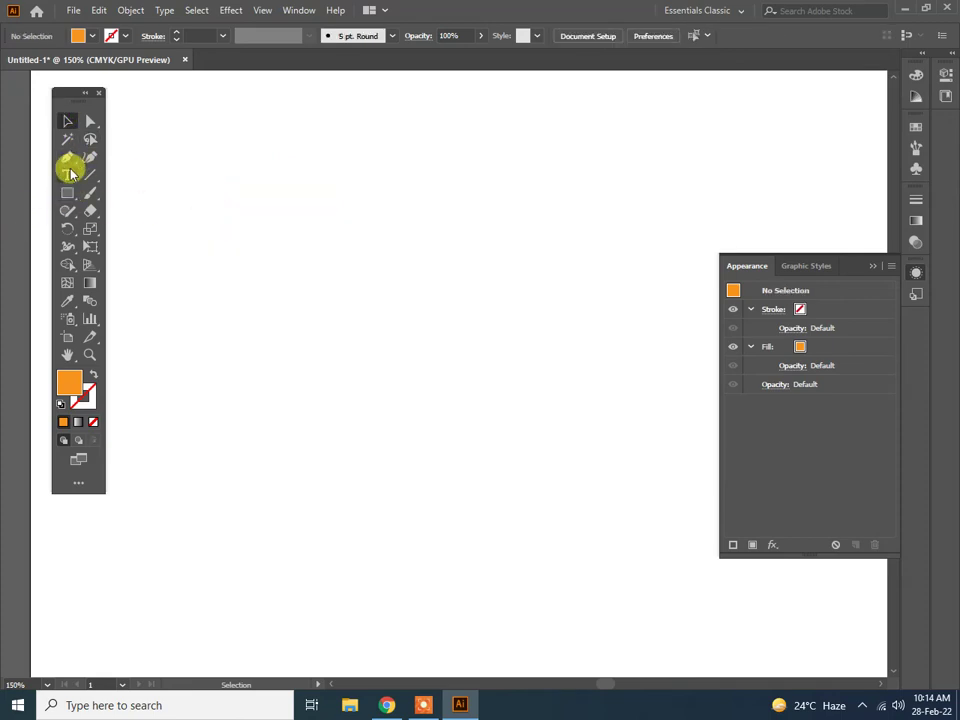
Type '3D' on the page and scale it up about threefold into place
left_click(67, 175)
left_click(263, 188)
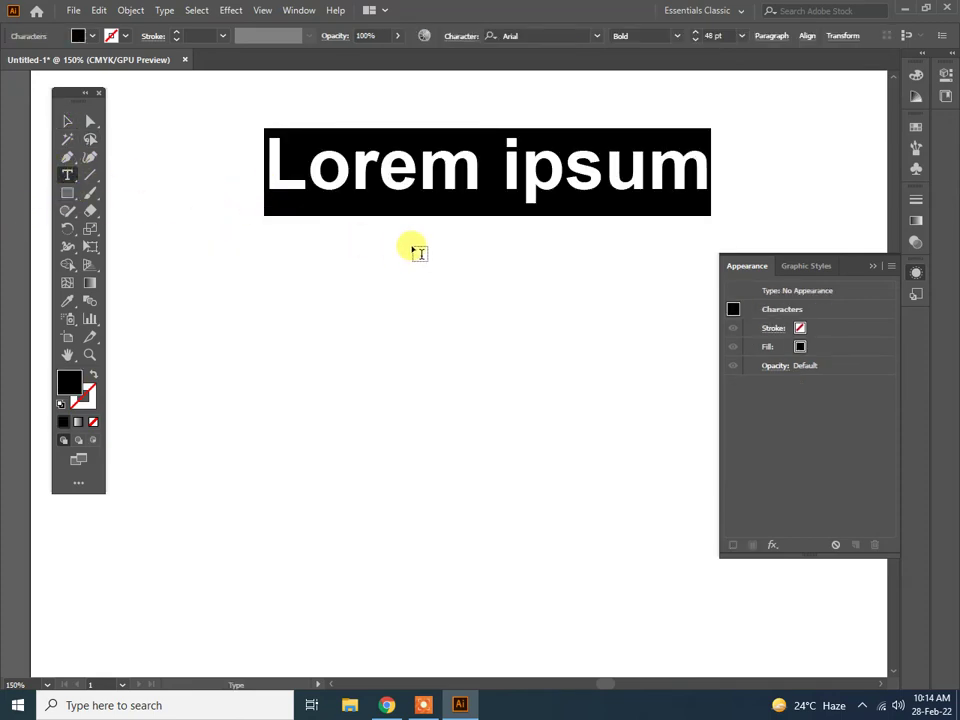
type("3D")
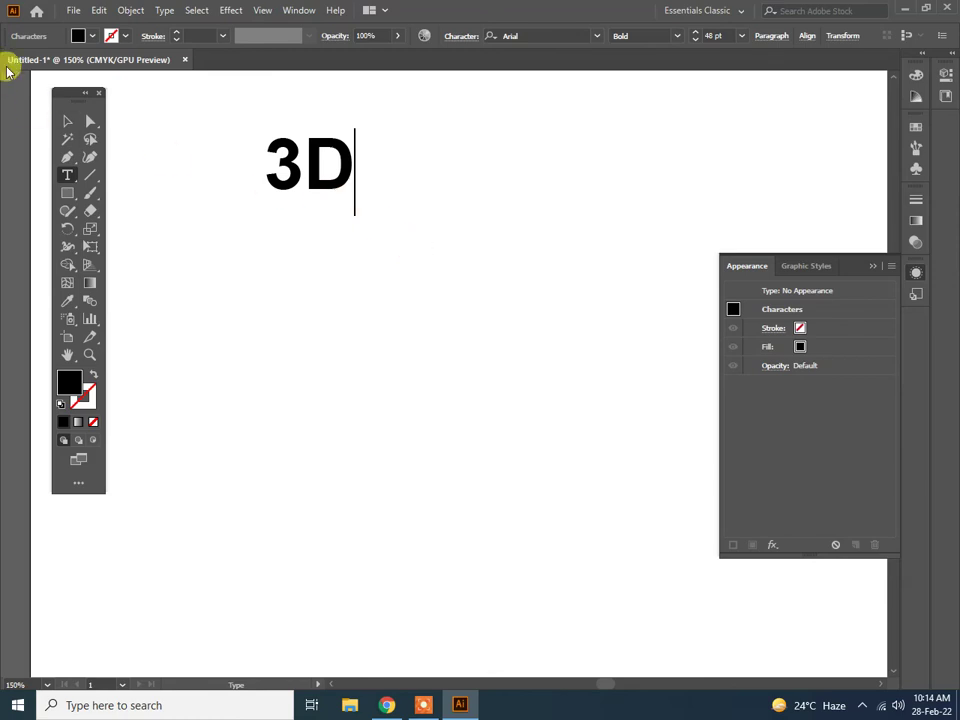
left_click(67, 121)
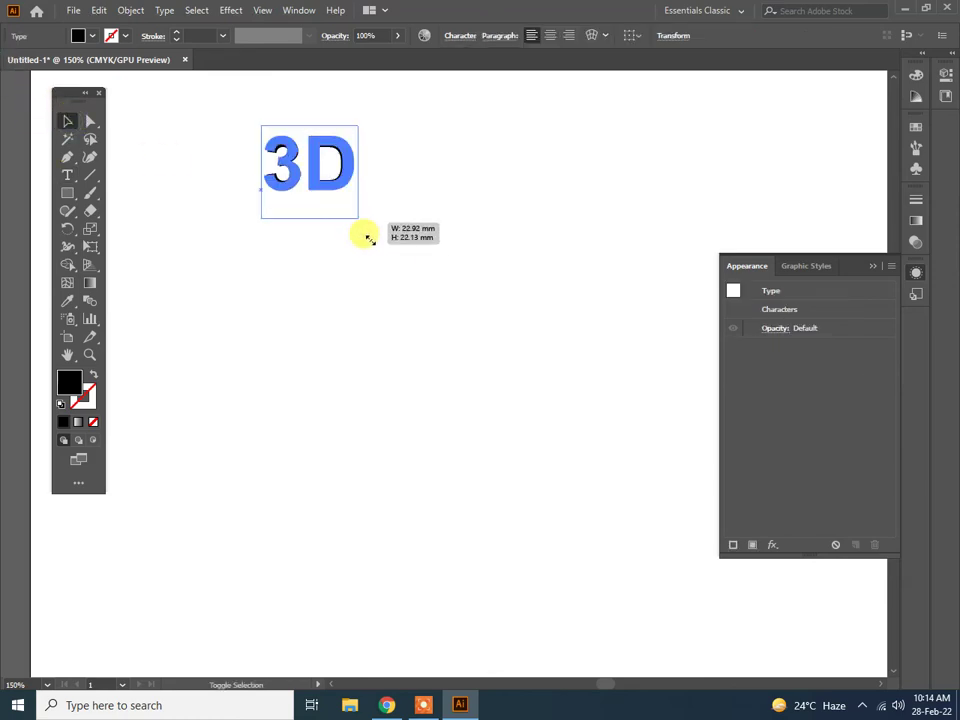
left_click_drag(355, 217, 385, 242)
left_click_drag(310, 165, 312, 212)
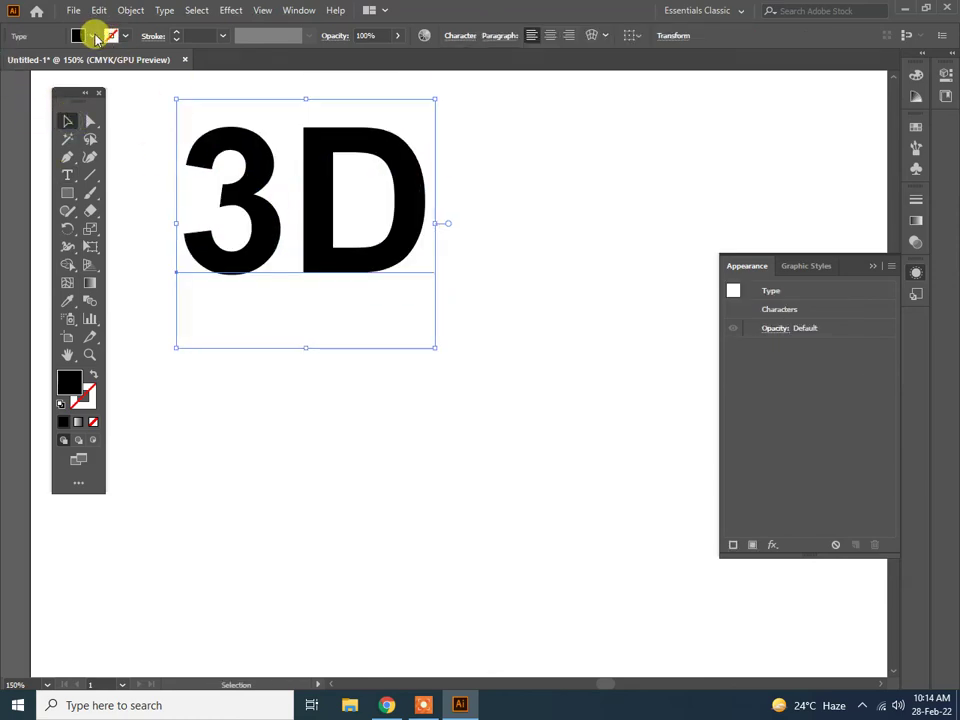
Fill the 3D text orange, copy it straight below, and open Extrude & Bevel for the upper one
left_click(93, 36)
left_click(146, 61)
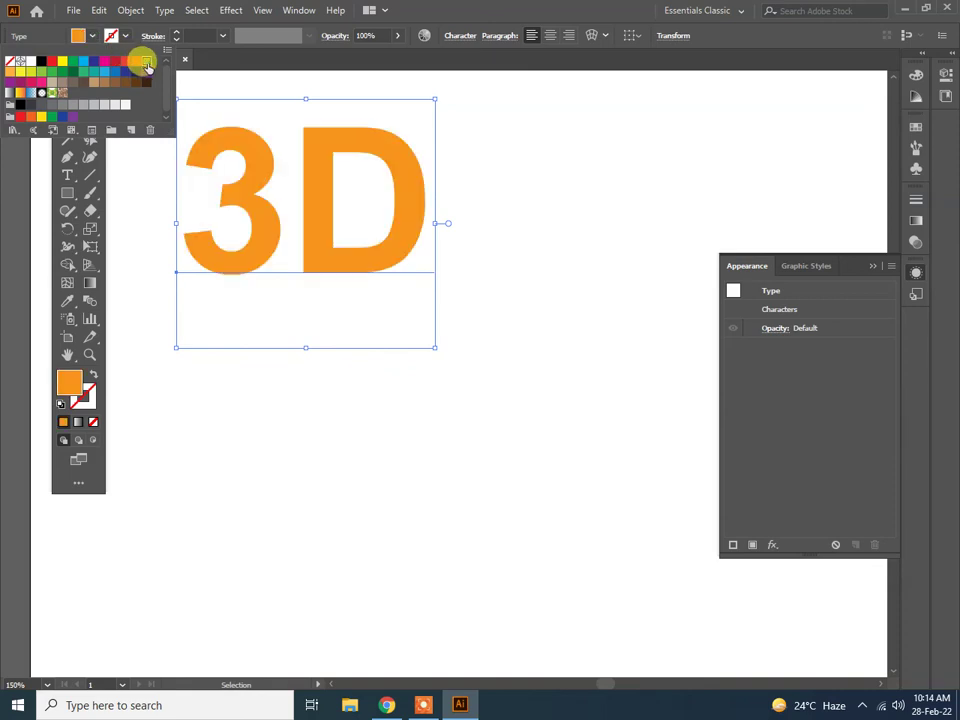
mouse_move(242, 203)
left_mouse_down()
mouse_move(229, 188)
mouse_move(231, 420)
left_mouse_up()
left_click(255, 210)
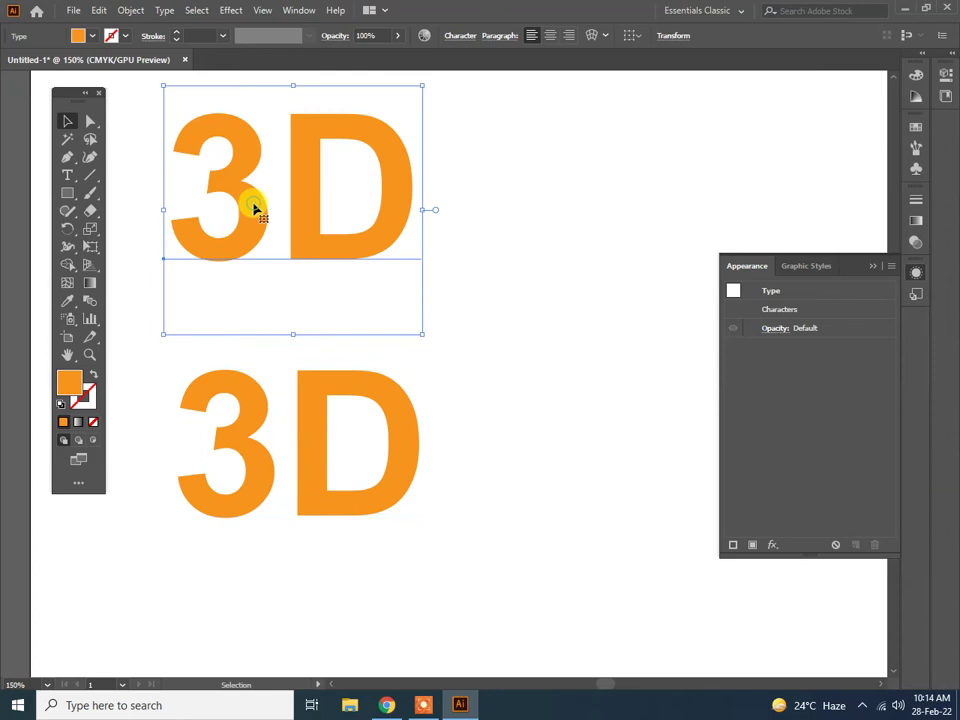
left_click(230, 10)
mouse_move(245, 96)
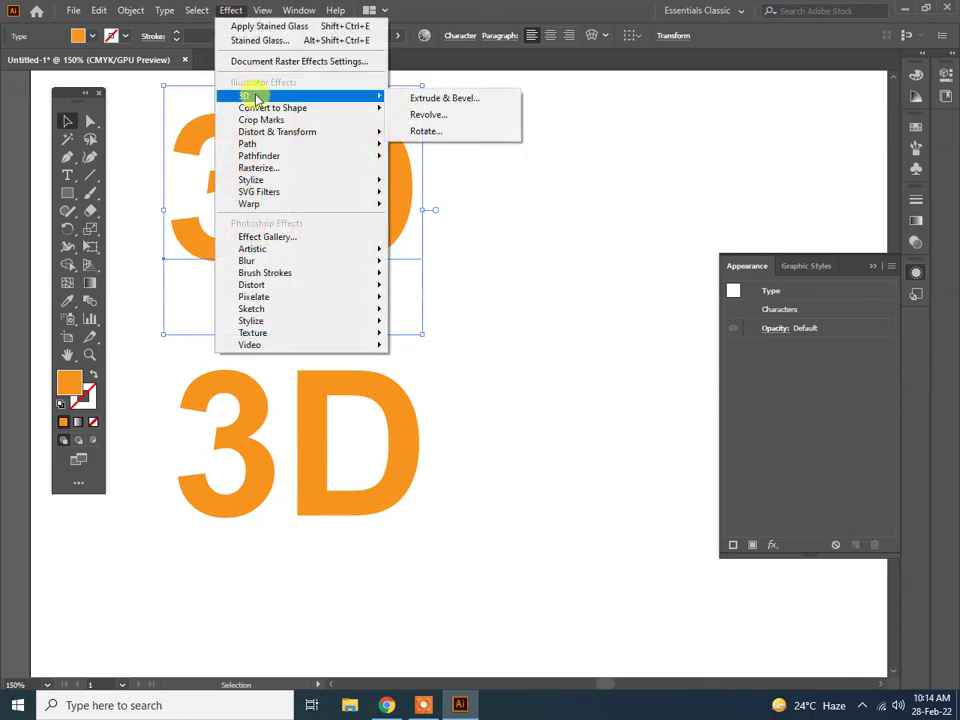
left_click(508, 100)
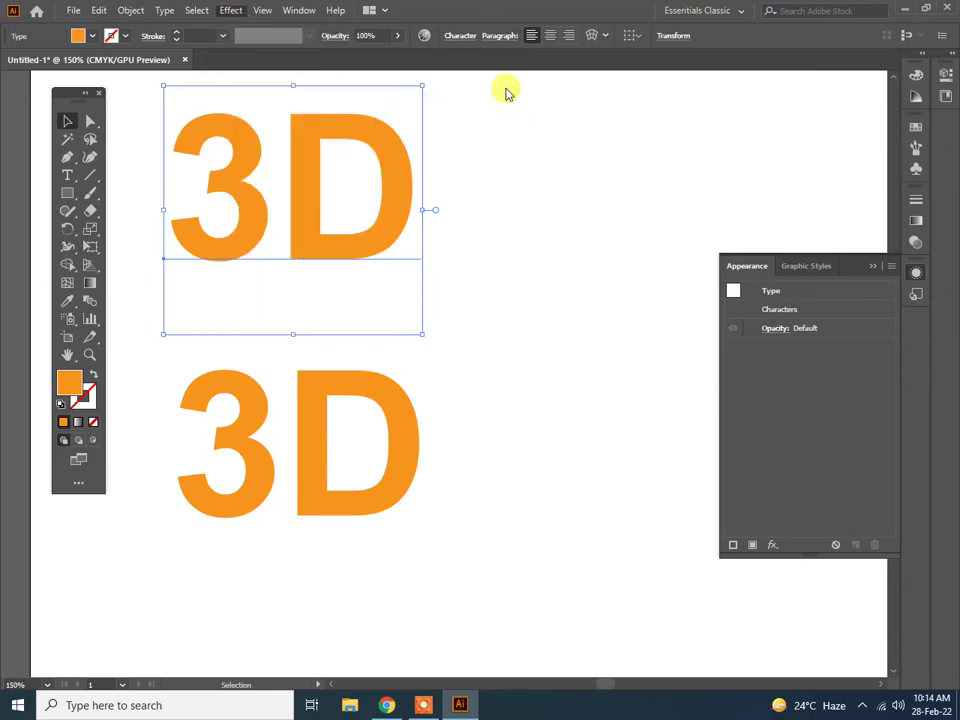
Turn on Preview and try the Classic bevel on the upper 3D text
left_click_drag(735, 38, 484, 18)
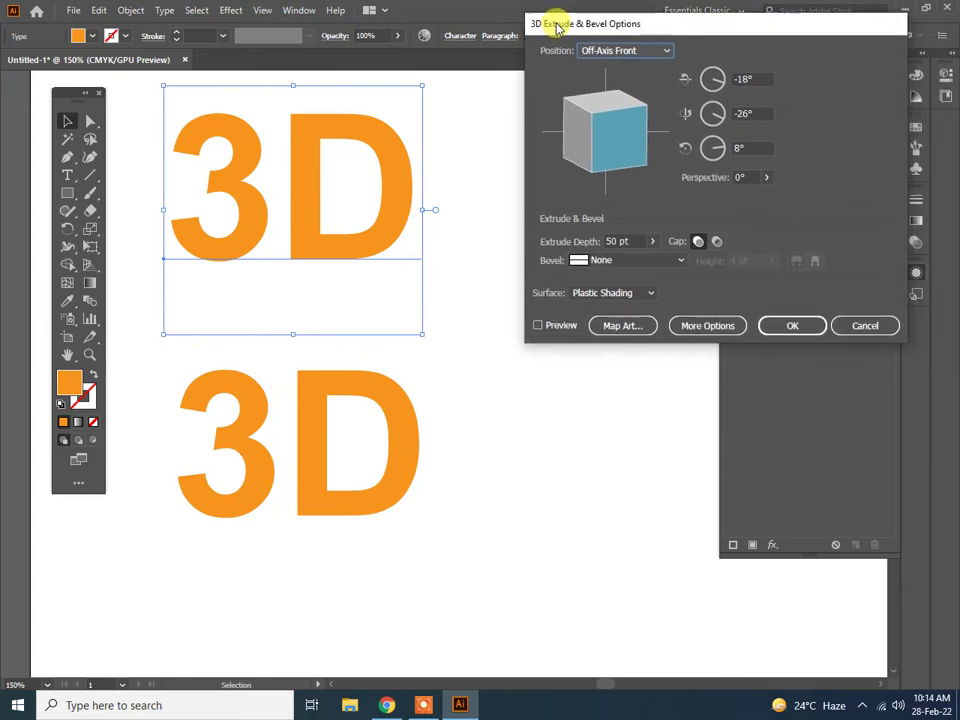
left_click(467, 318)
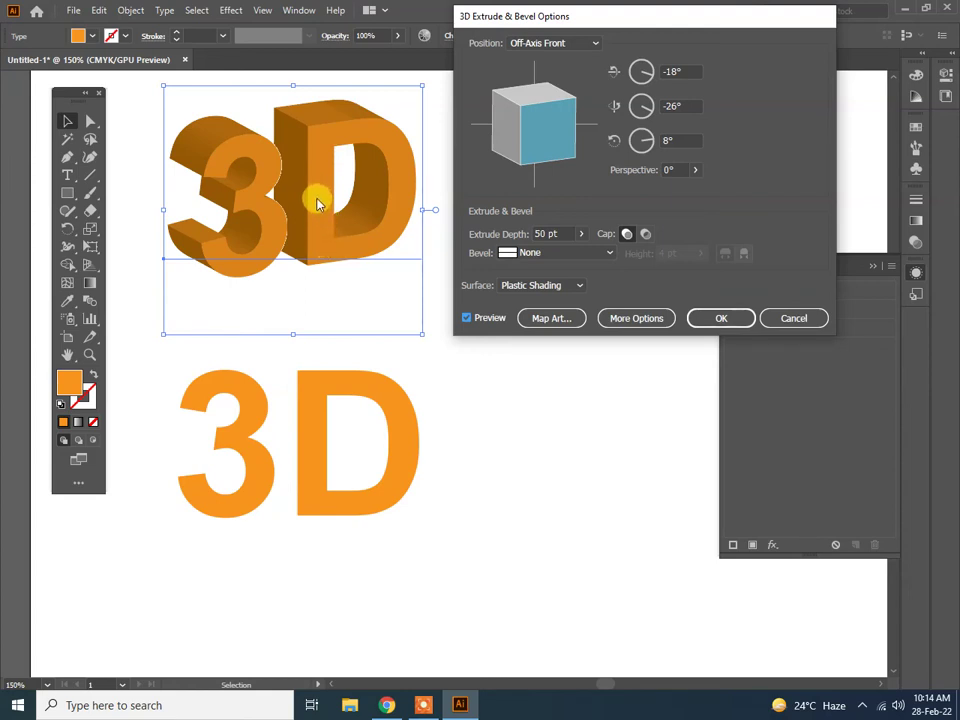
left_click(542, 252)
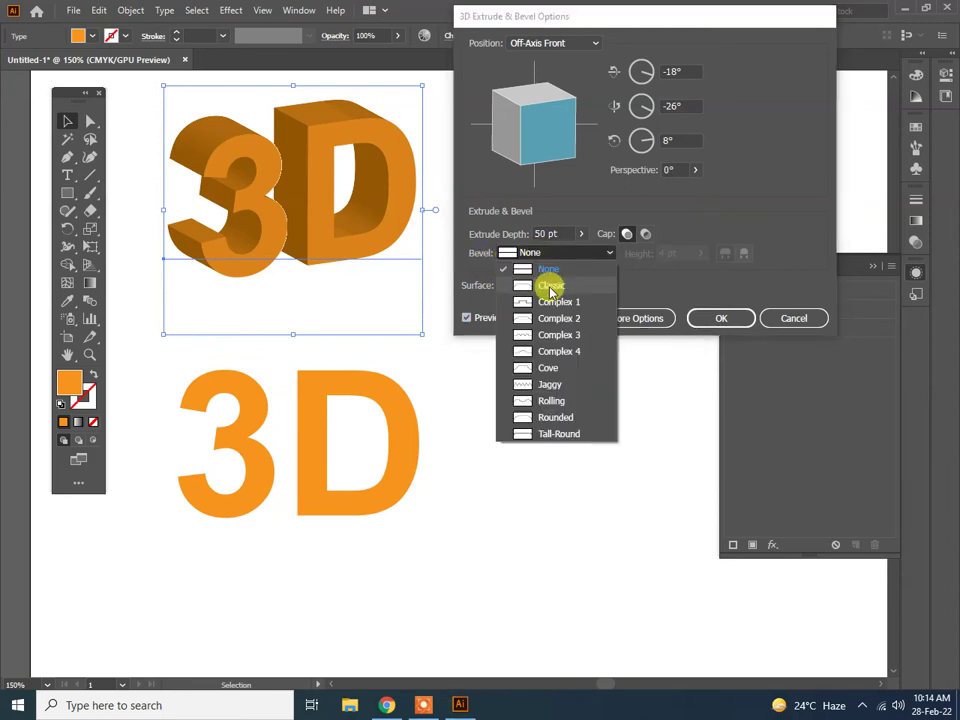
left_click(550, 287)
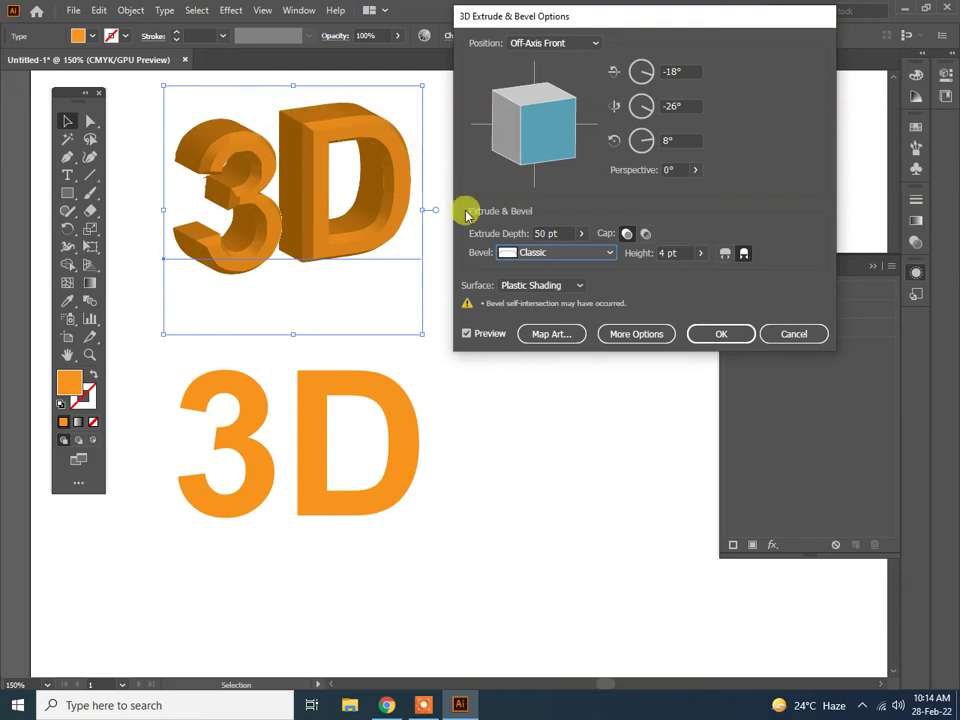
Cycle the bevel through Complex 1, Complex 4, Jaggy and Rounded, then set it to None
left_click(558, 253)
left_click(556, 301)
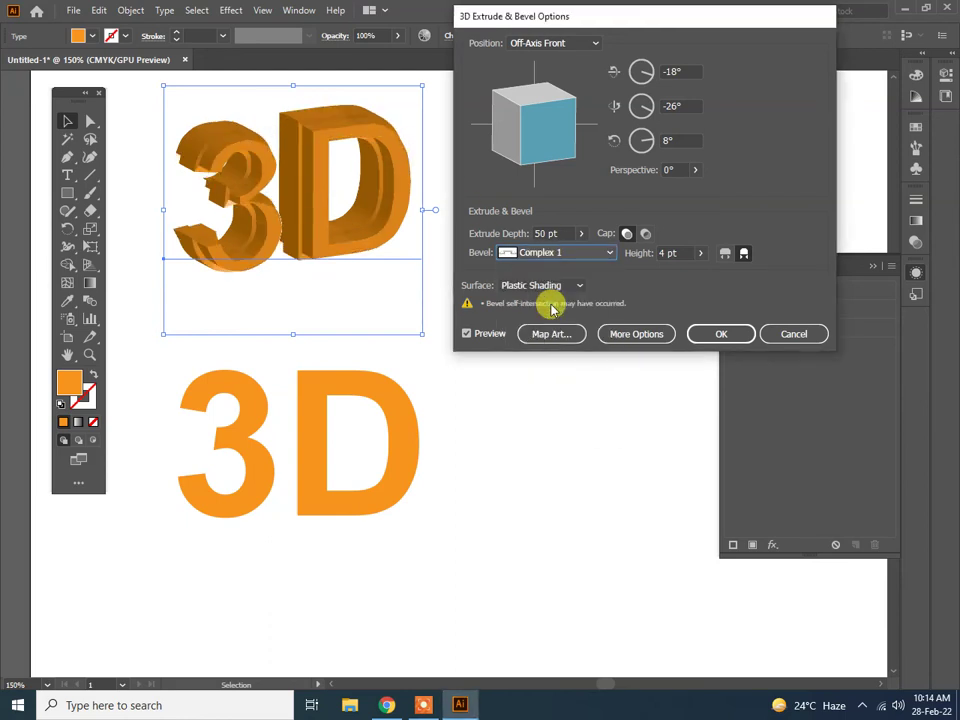
left_click(537, 255)
left_click(535, 349)
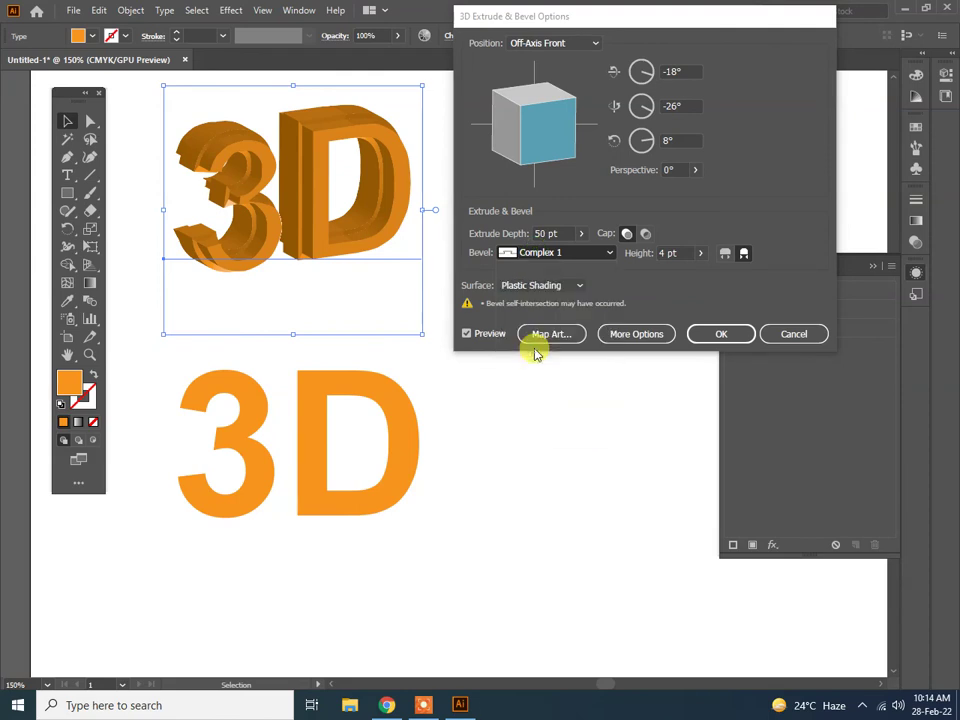
left_click(535, 255)
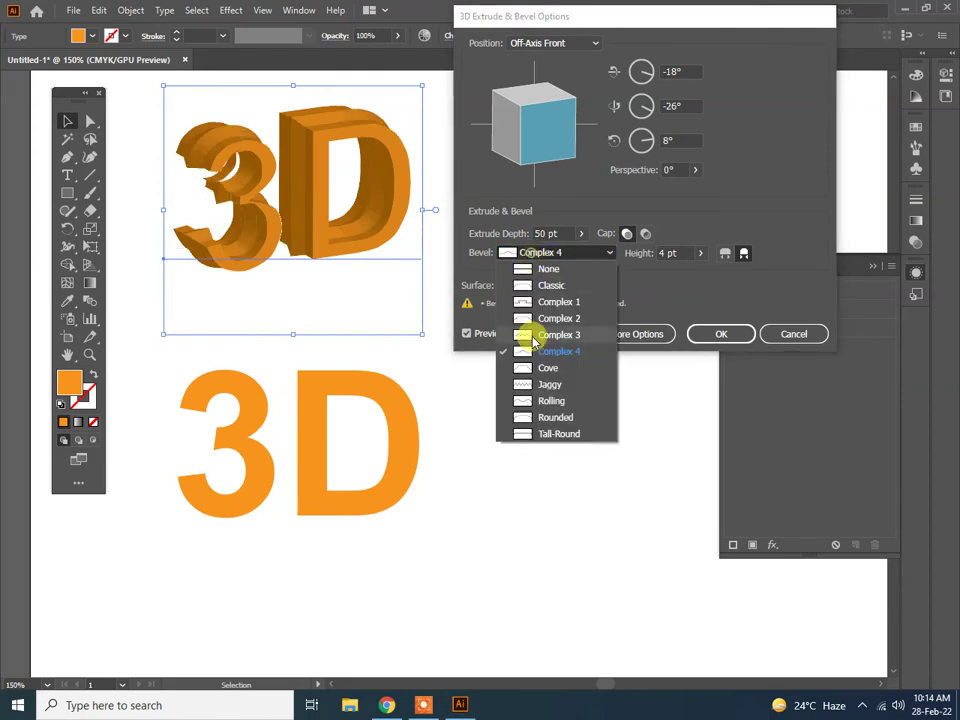
left_click(545, 387)
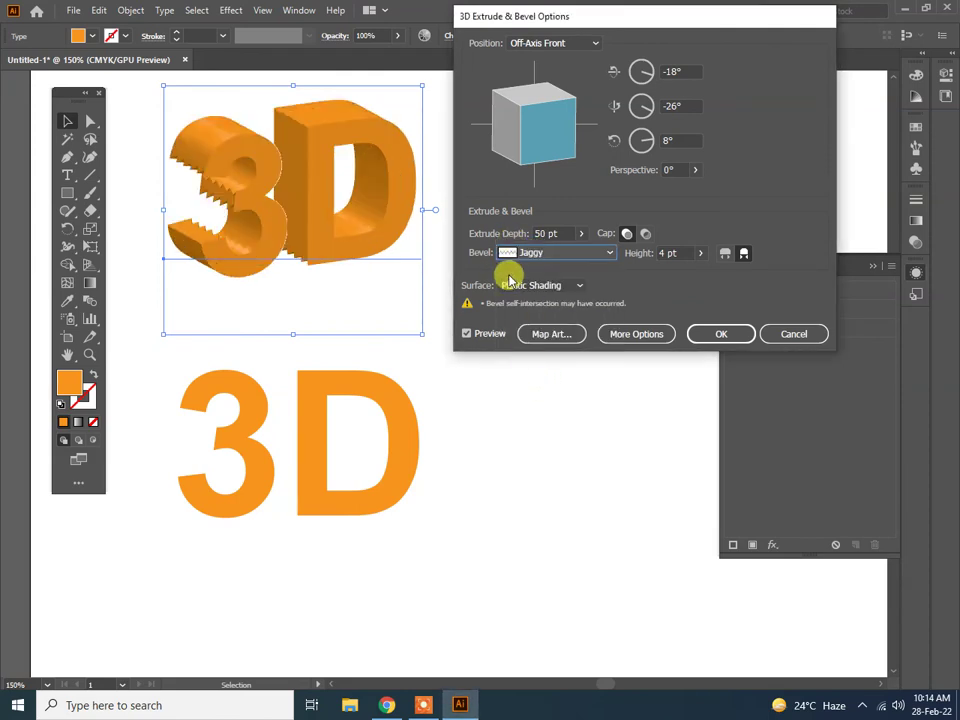
left_click(524, 253)
left_click(530, 416)
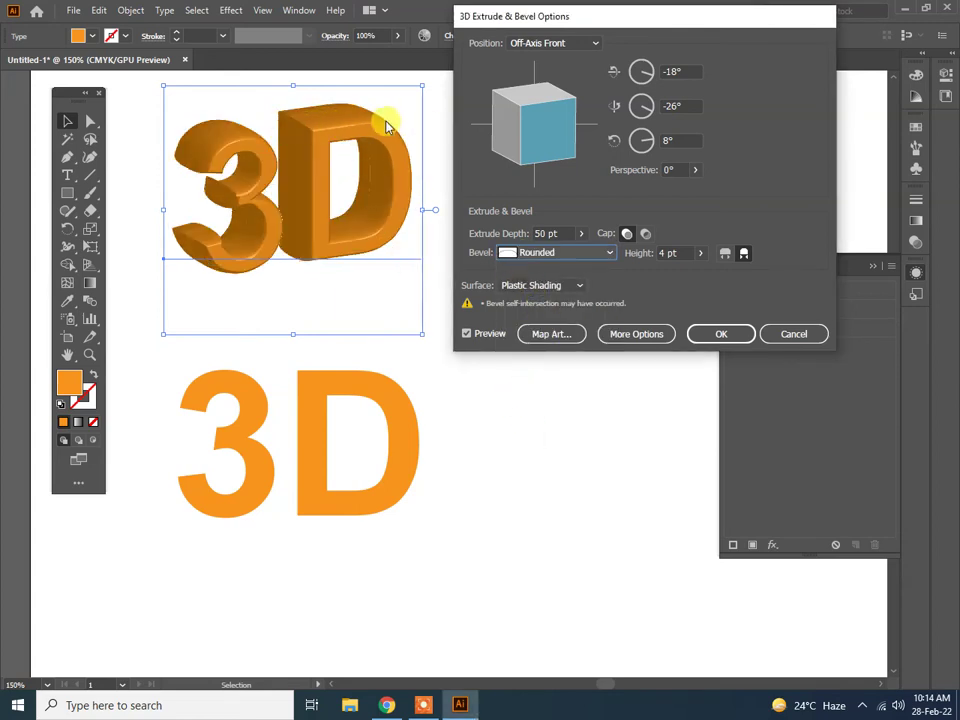
left_click(530, 254)
left_click(524, 268)
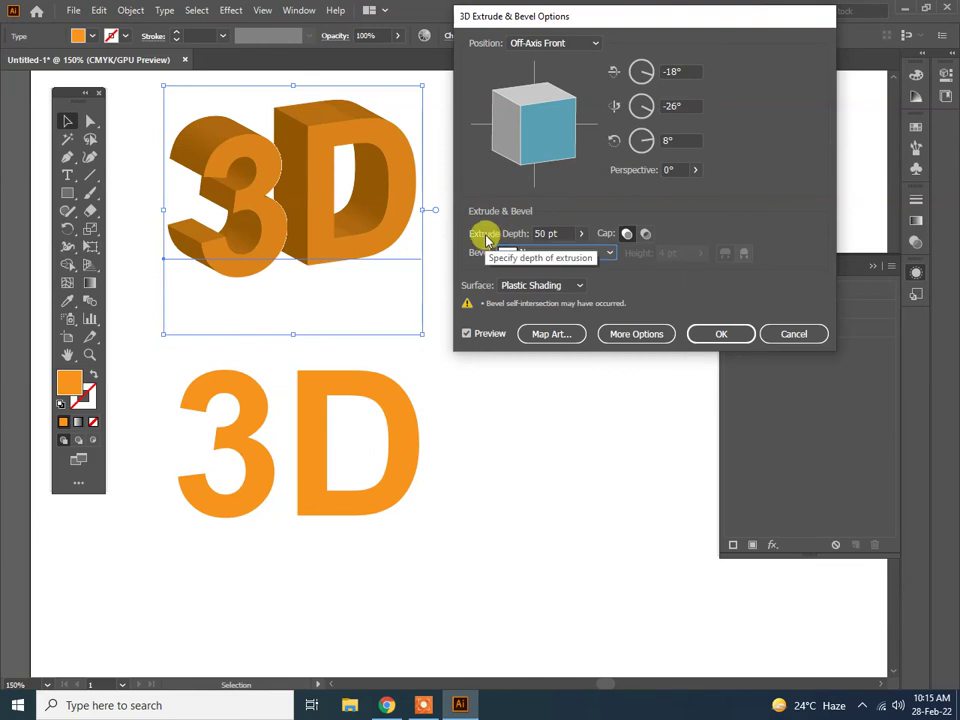
Try a 100 pt extrude depth on the upper 3D text
left_click(560, 233)
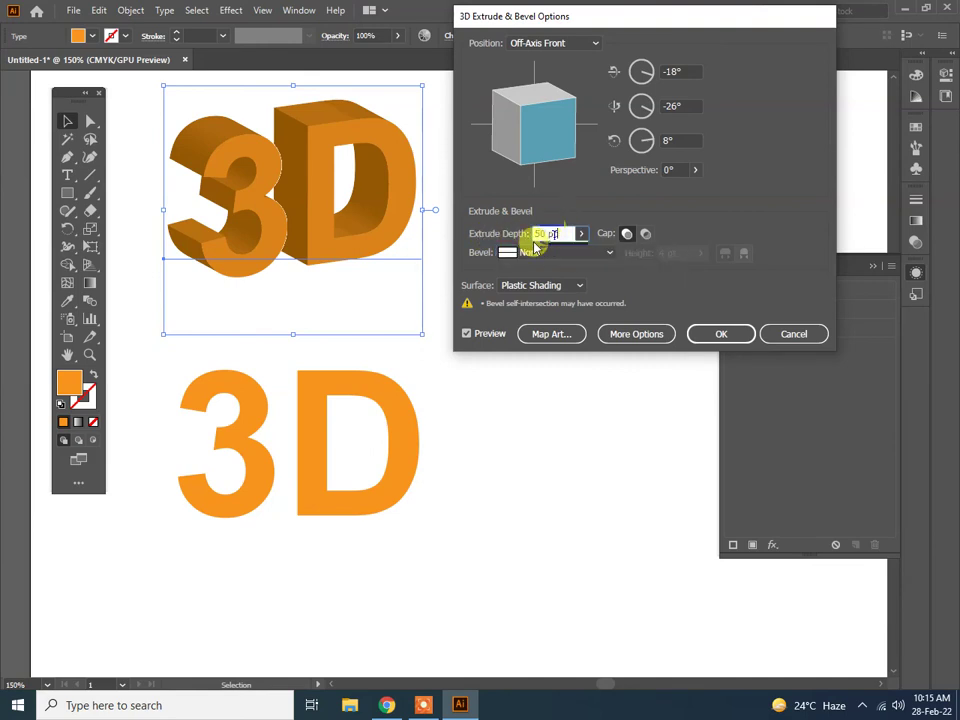
double_click(547, 232)
left_click_drag(547, 232, 508, 227)
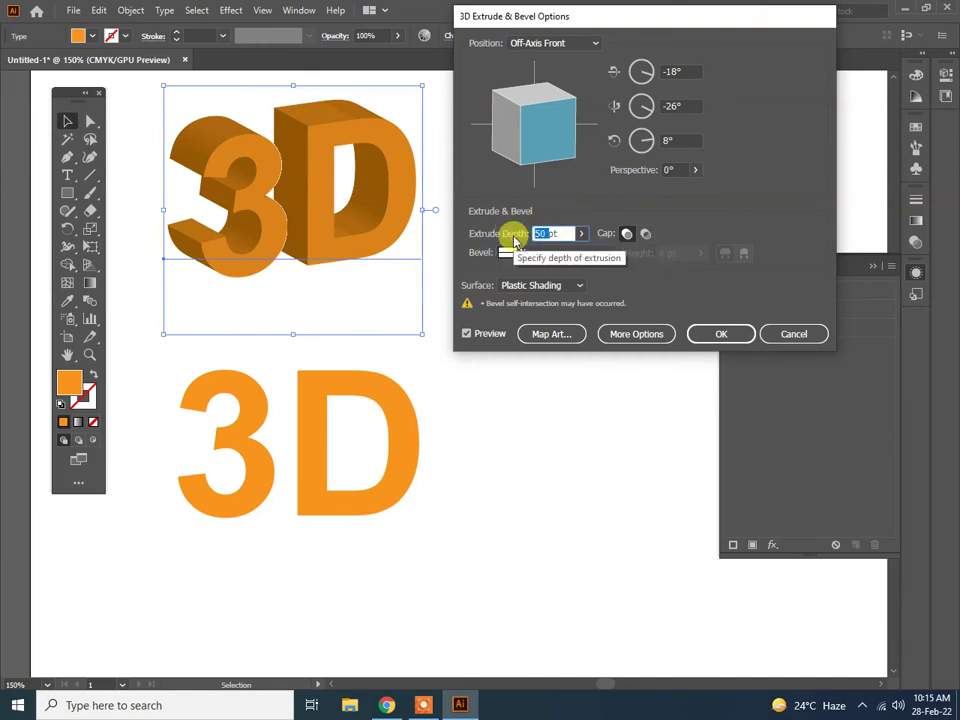
type("100")
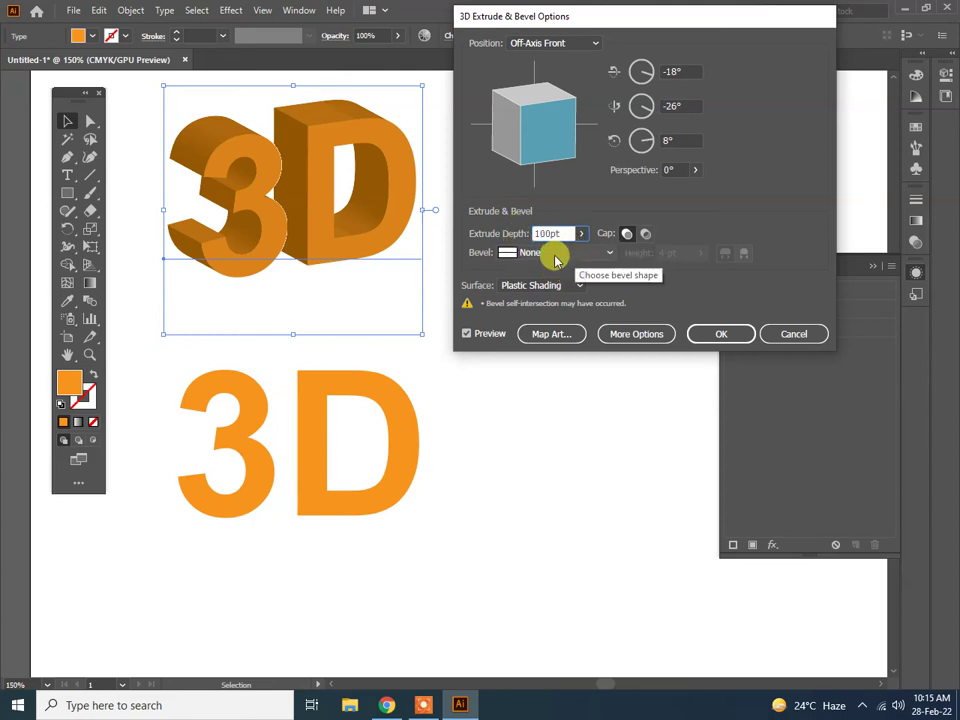
left_click(468, 334)
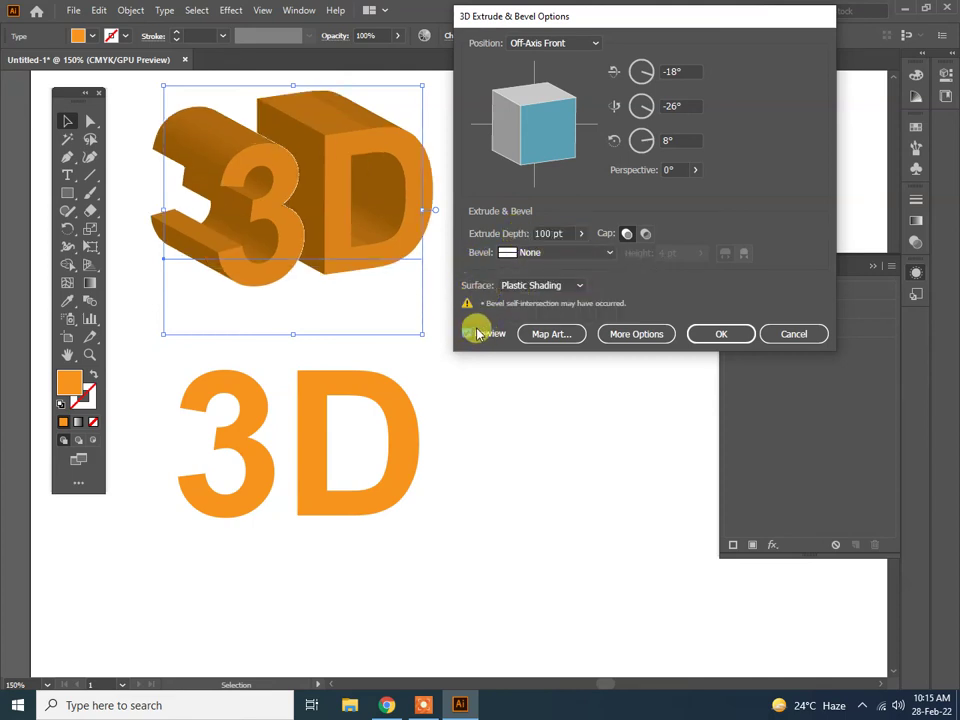
Set the extrude depth to 20 pt and toggle Cap off and back on for solid letters
mouse_move(565, 233)
left_mouse_down()
mouse_move(502, 228)
mouse_move(541, 257)
mouse_move(493, 240)
left_mouse_up()
left_click(581, 233)
left_click(568, 233)
type("20")
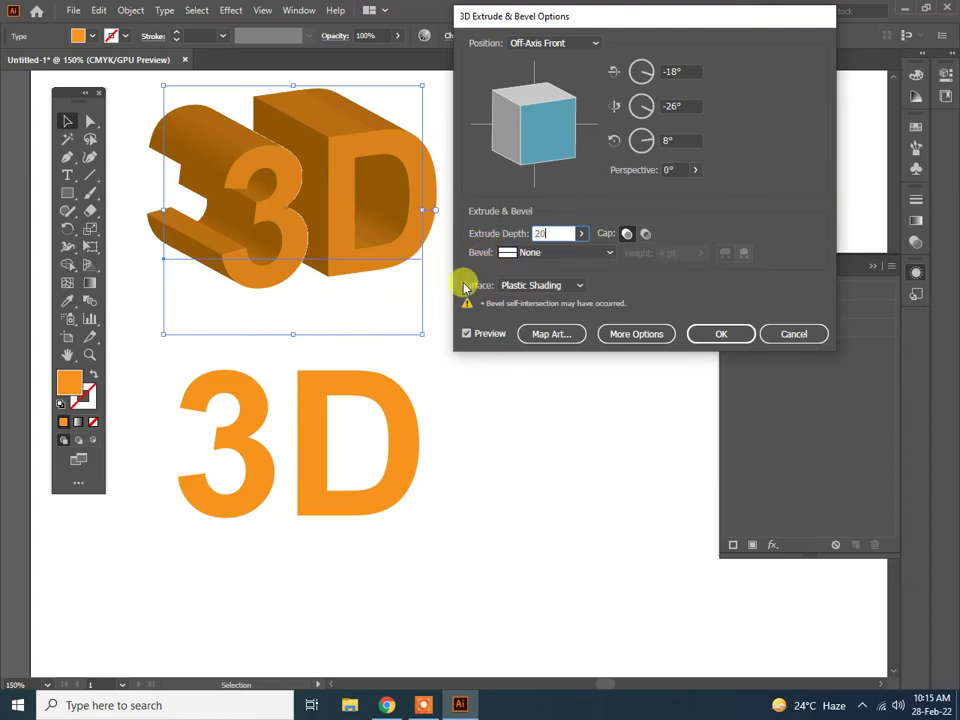
left_click(467, 335)
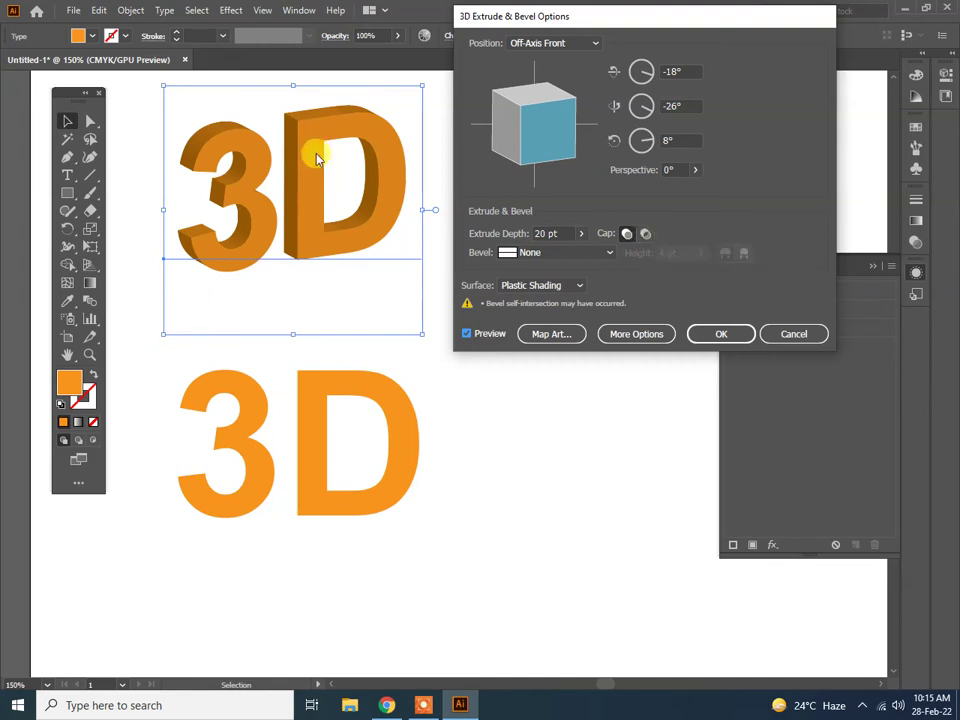
left_click(645, 233)
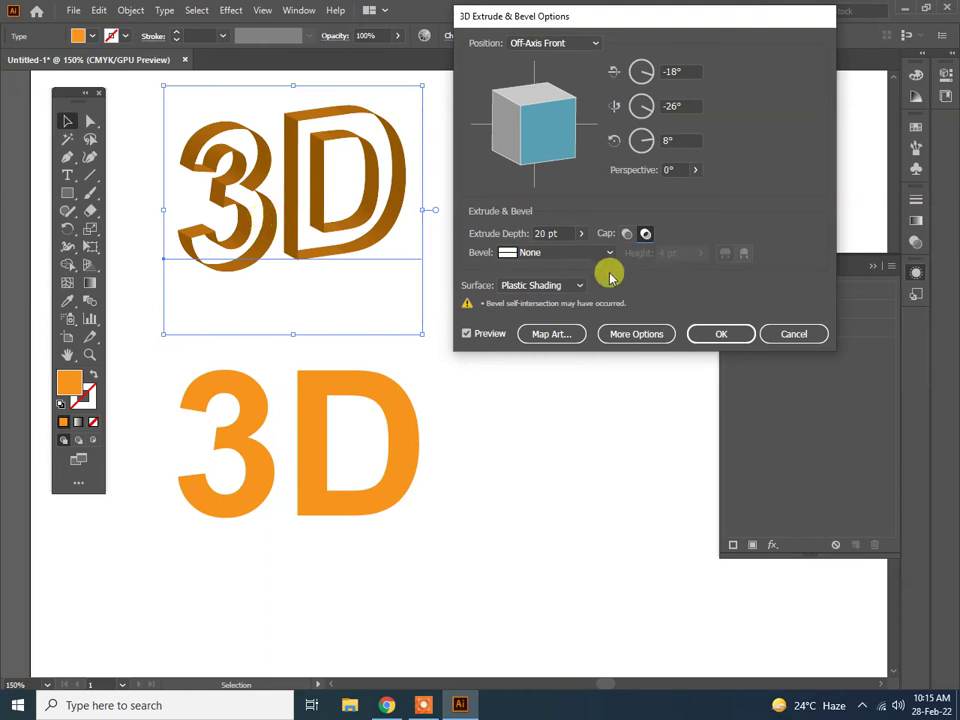
left_click(627, 234)
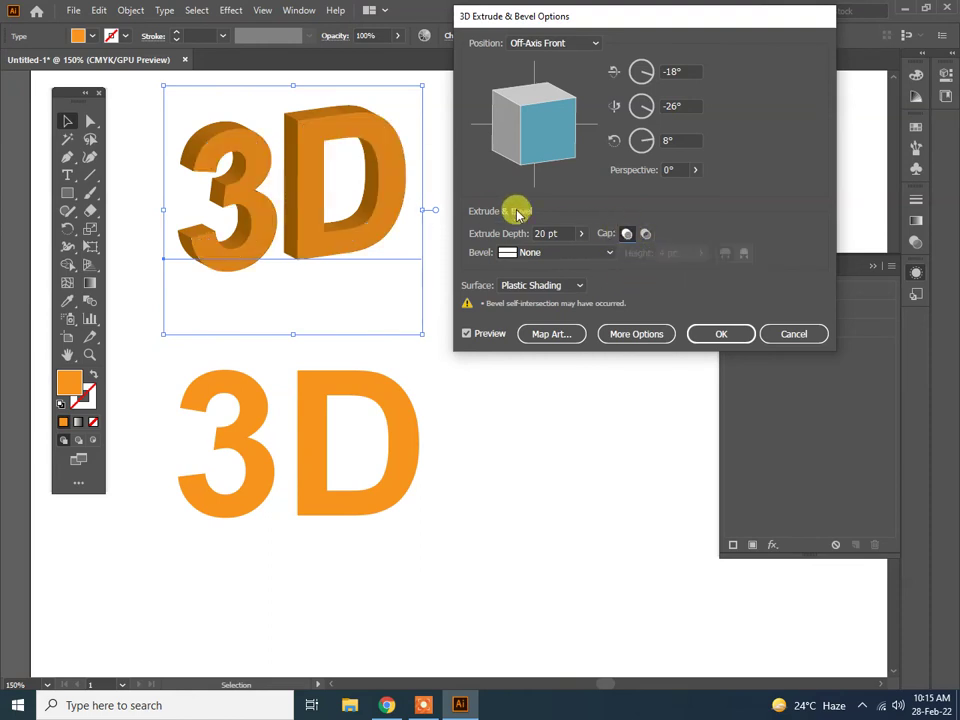
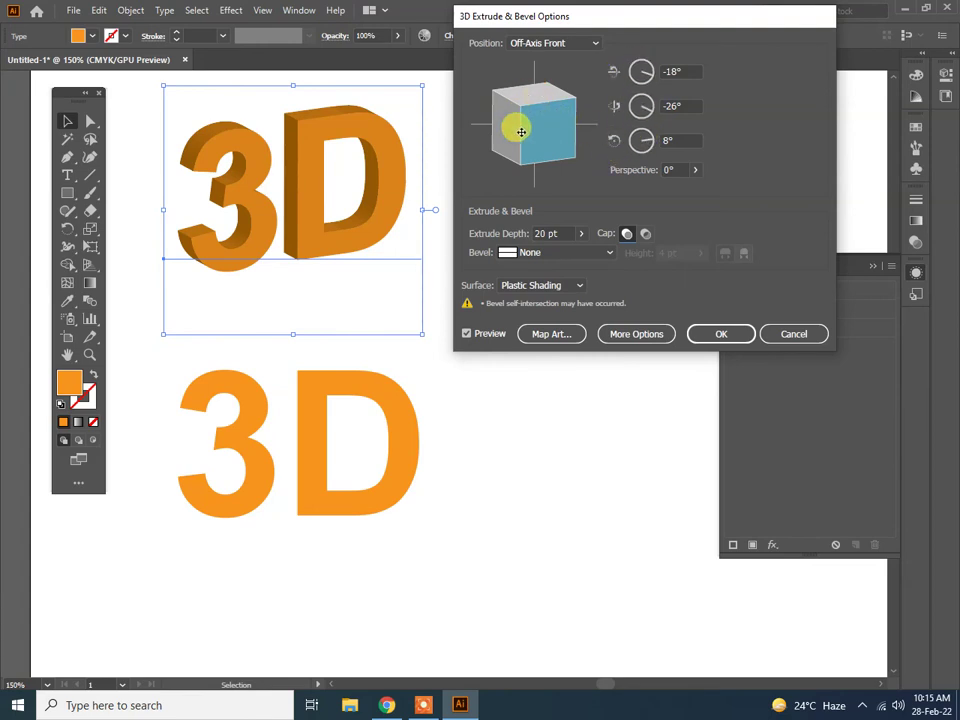
Rotate the 3D text to custom angles, then preview Off-Axis Front and Off-Axis Top
mouse_move(537, 120)
left_mouse_down()
mouse_move(553, 120)
mouse_move(553, 146)
mouse_move(513, 122)
mouse_move(546, 148)
mouse_move(542, 133)
mouse_move(556, 129)
mouse_move(551, 151)
mouse_move(524, 154)
mouse_move(549, 158)
left_mouse_up()
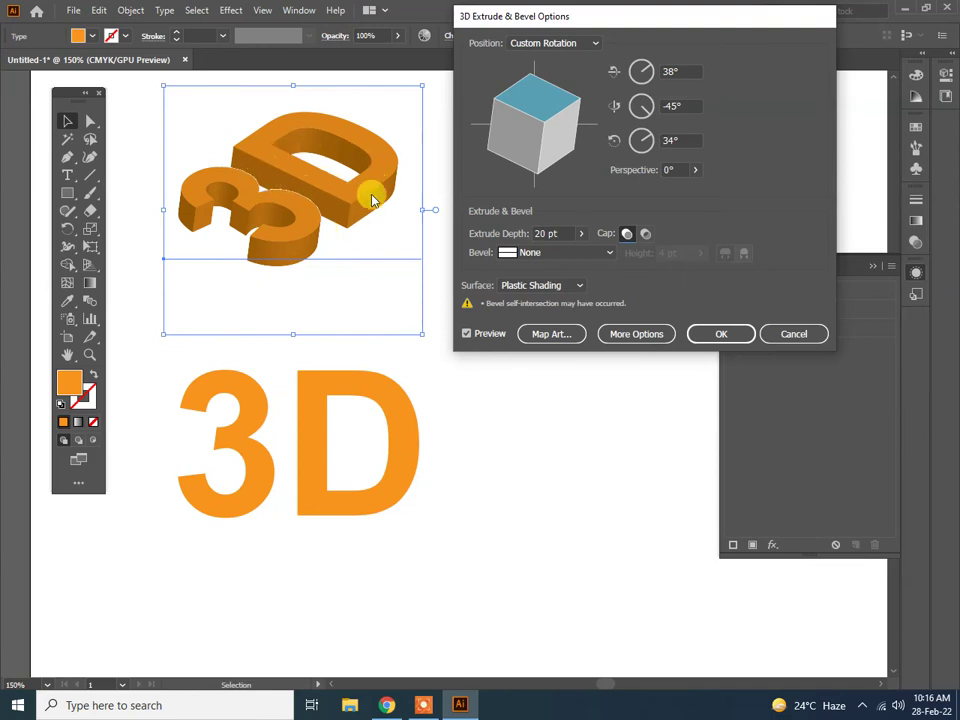
mouse_move(519, 135)
left_mouse_down()
mouse_move(525, 128)
mouse_move(545, 155)
mouse_move(523, 162)
left_mouse_up()
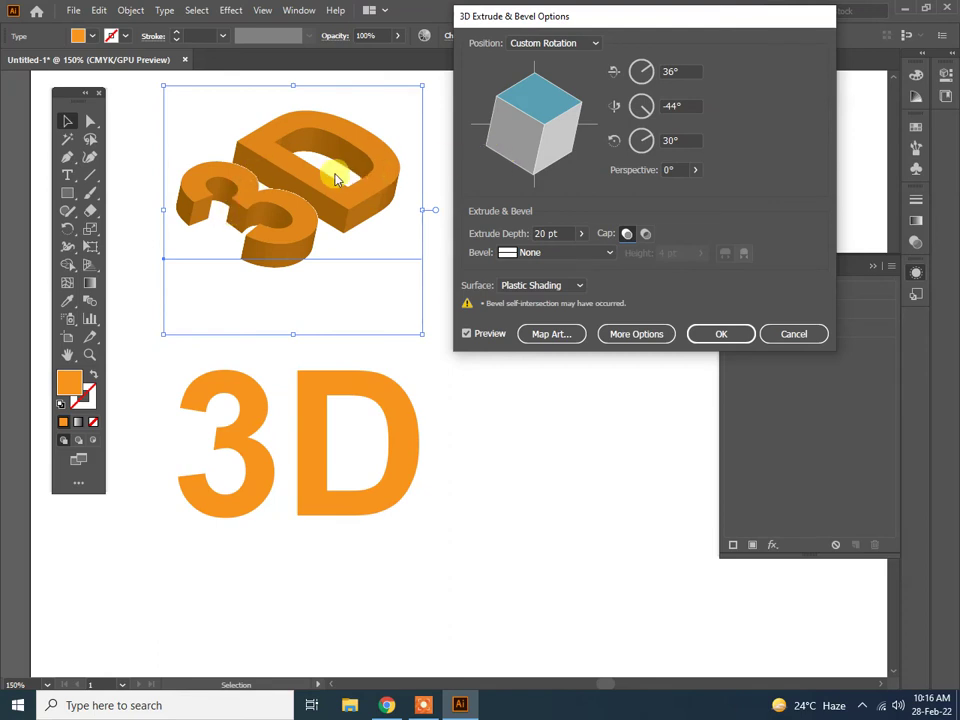
left_click(565, 44)
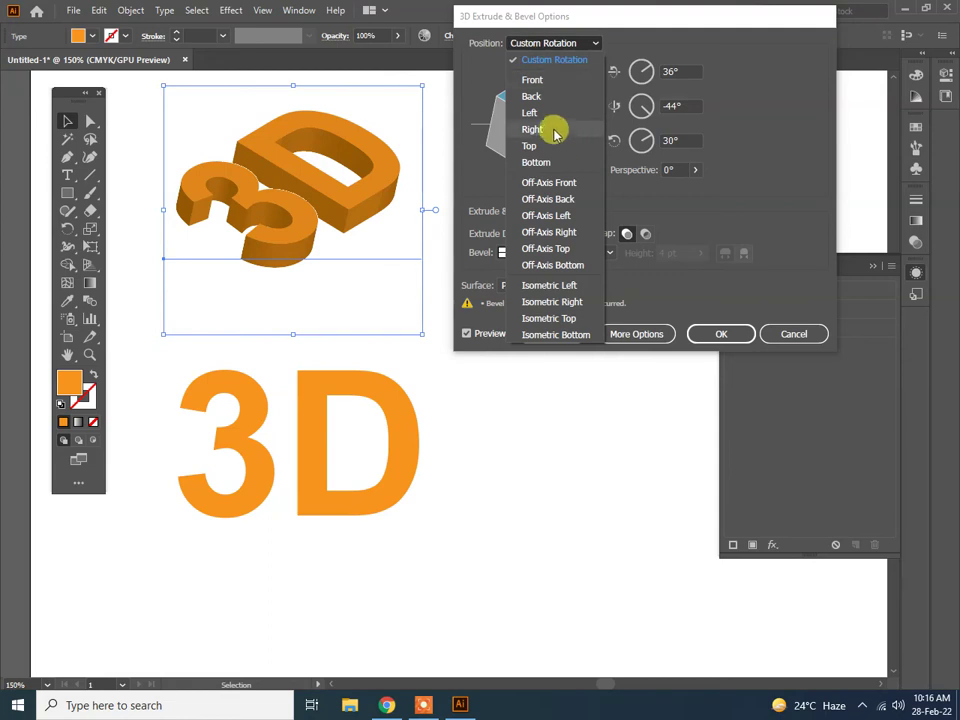
left_click(550, 183)
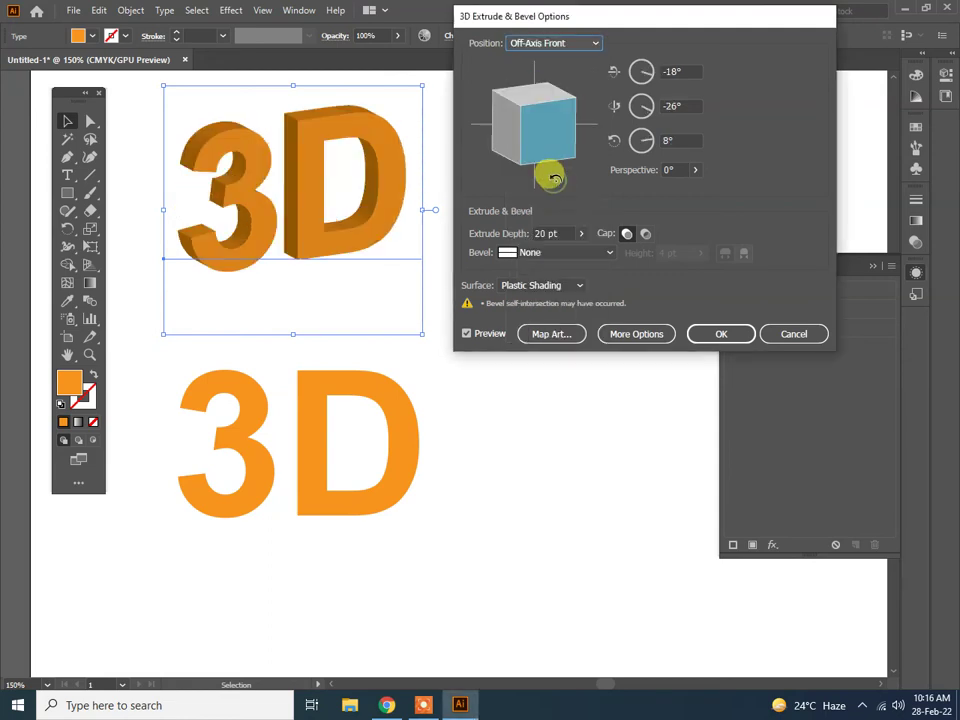
left_click(535, 43)
left_click(546, 249)
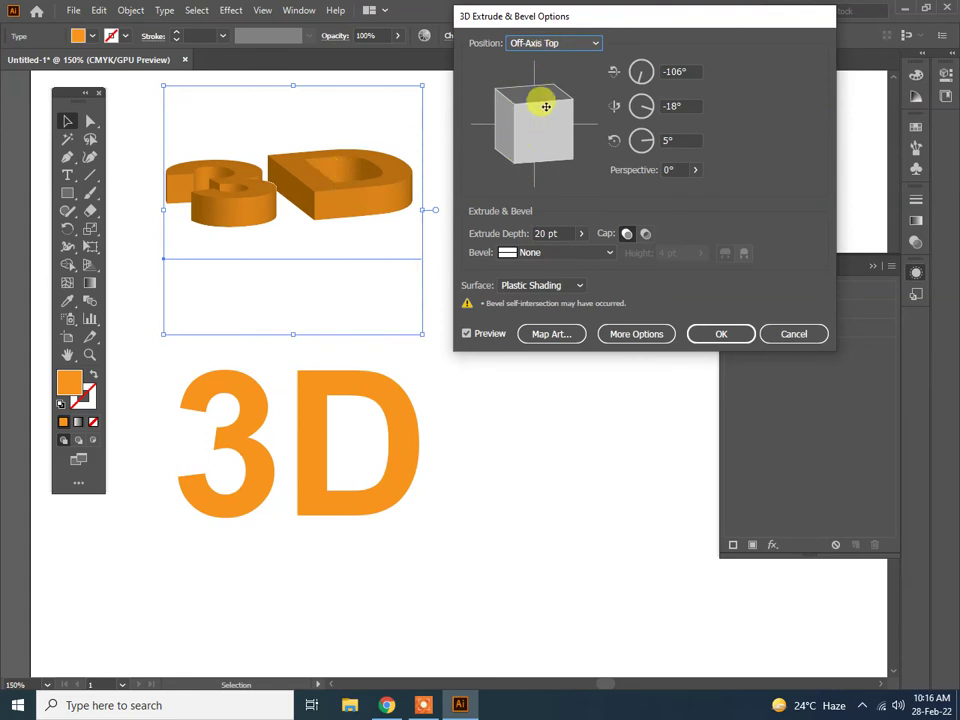
Preview the Isometric Left and Isometric Right angles, then settle back on Off-Axis Front
left_click(549, 41)
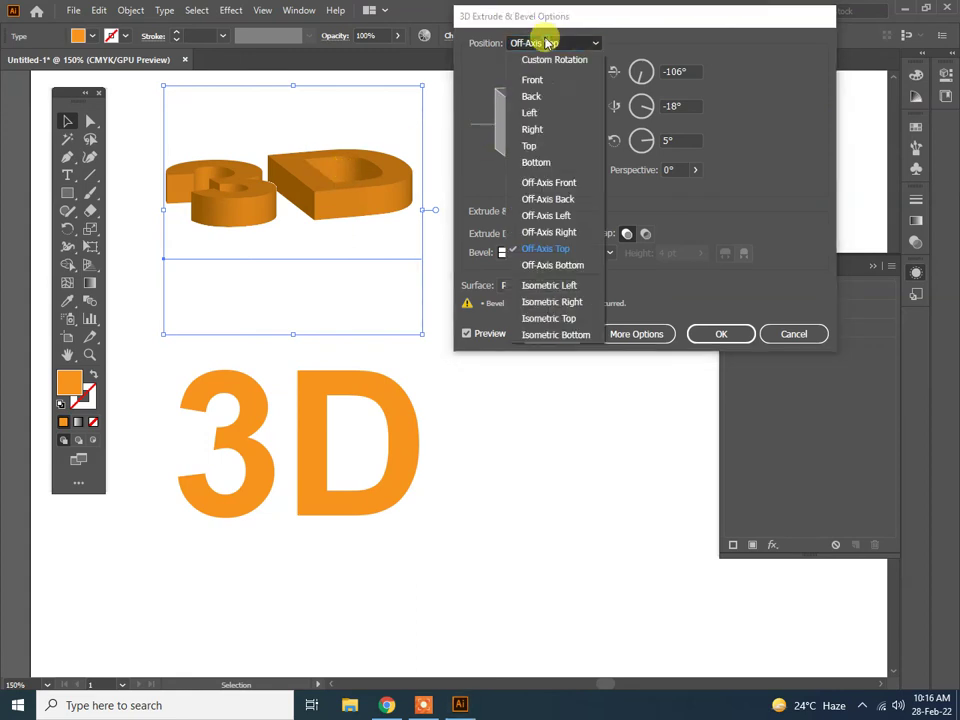
left_click(547, 281)
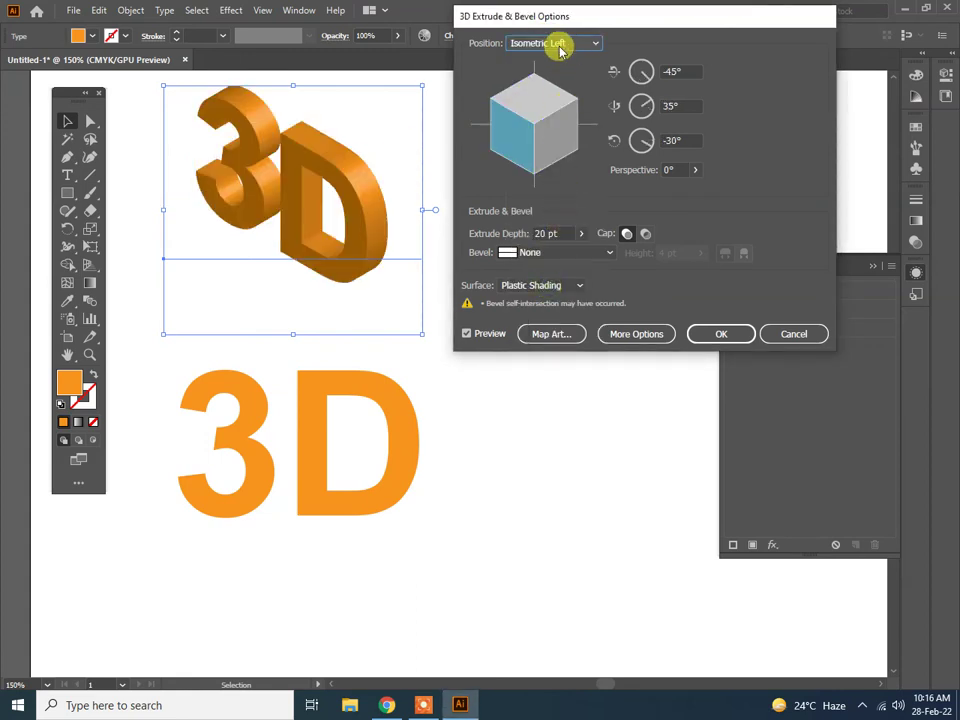
left_click(560, 43)
left_click(551, 302)
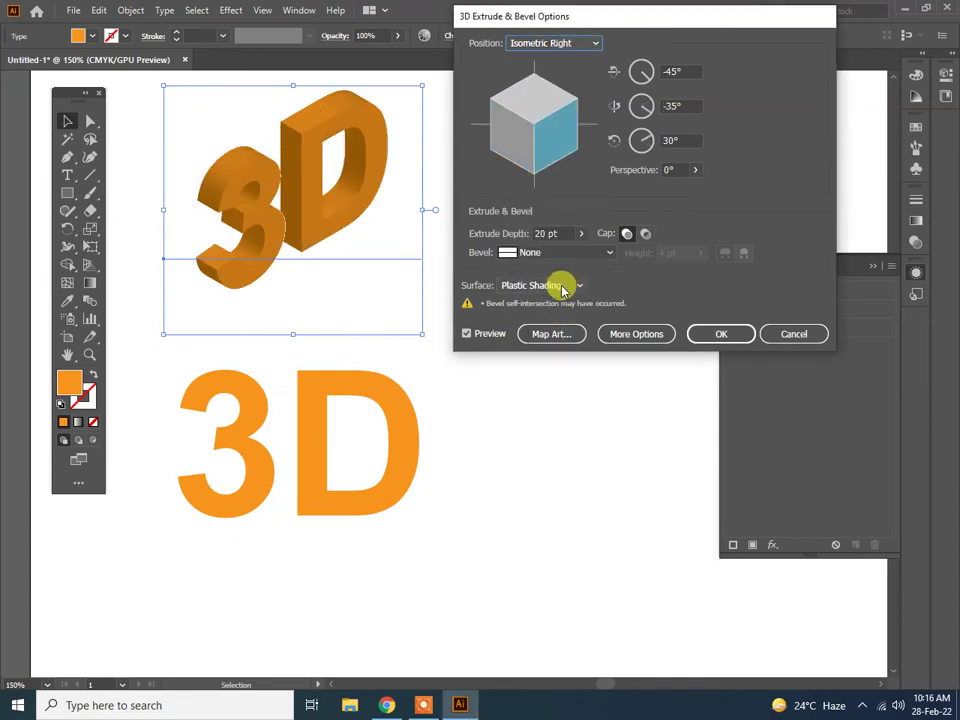
left_click(546, 42)
left_click(537, 182)
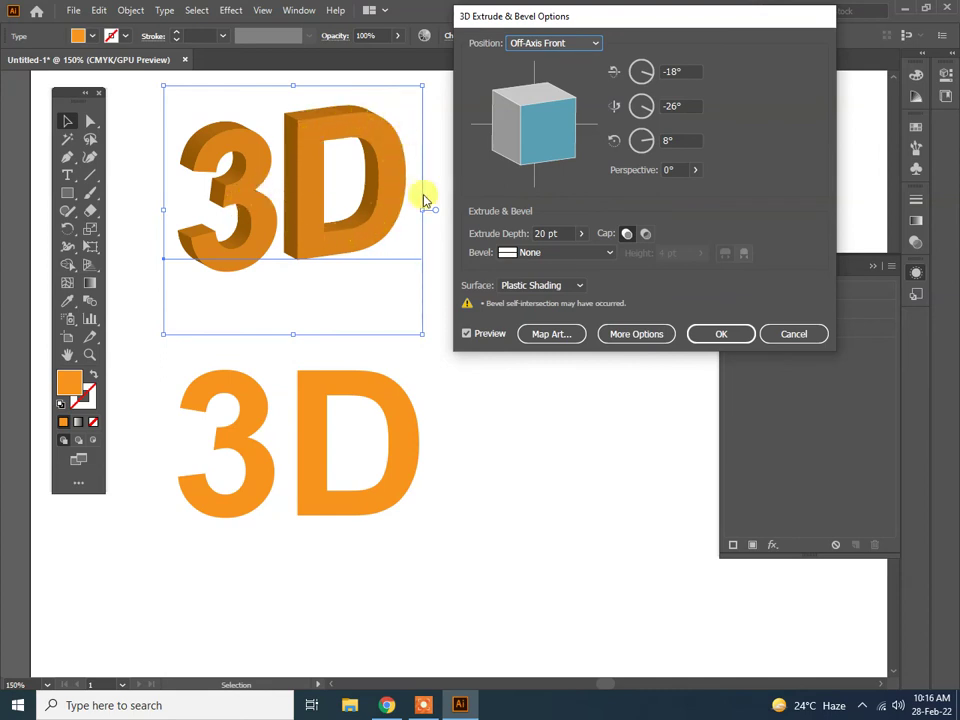
Open Map Art, move its window aside, and toggle the 3D text's live preview
left_click(545, 335)
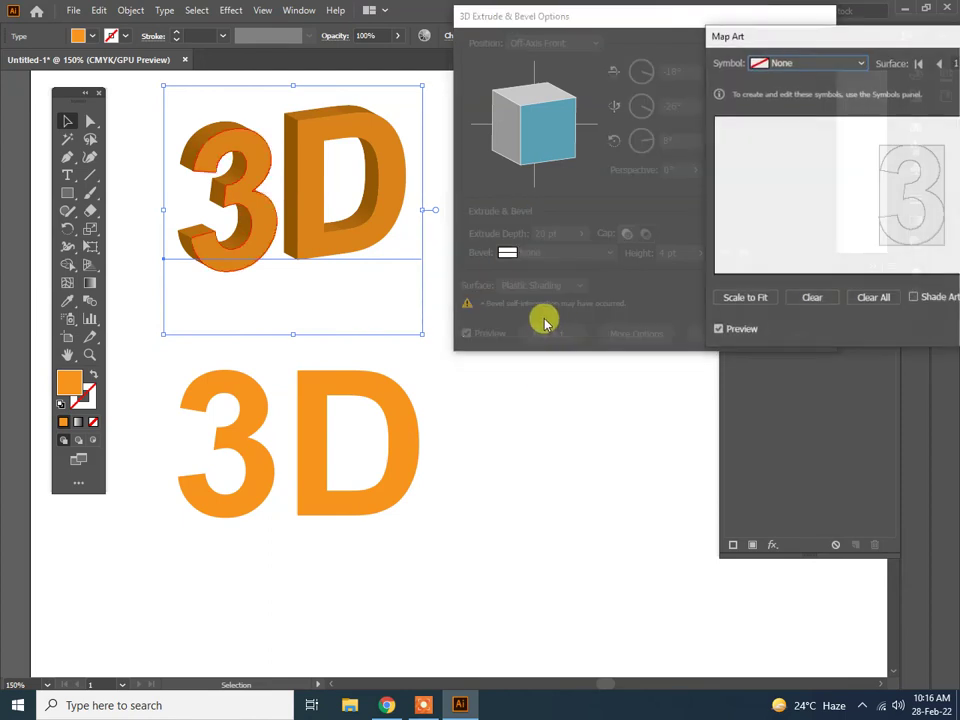
mouse_move(791, 35)
left_mouse_down()
mouse_move(515, 30)
mouse_move(614, 315)
left_mouse_up()
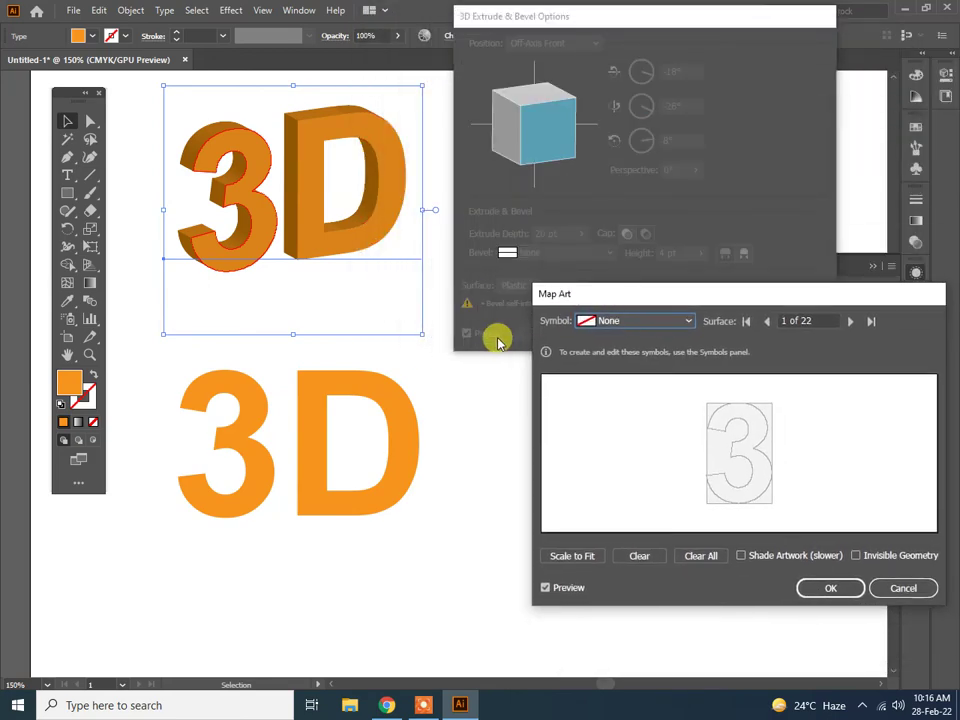
left_click_drag(673, 294, 540, 67)
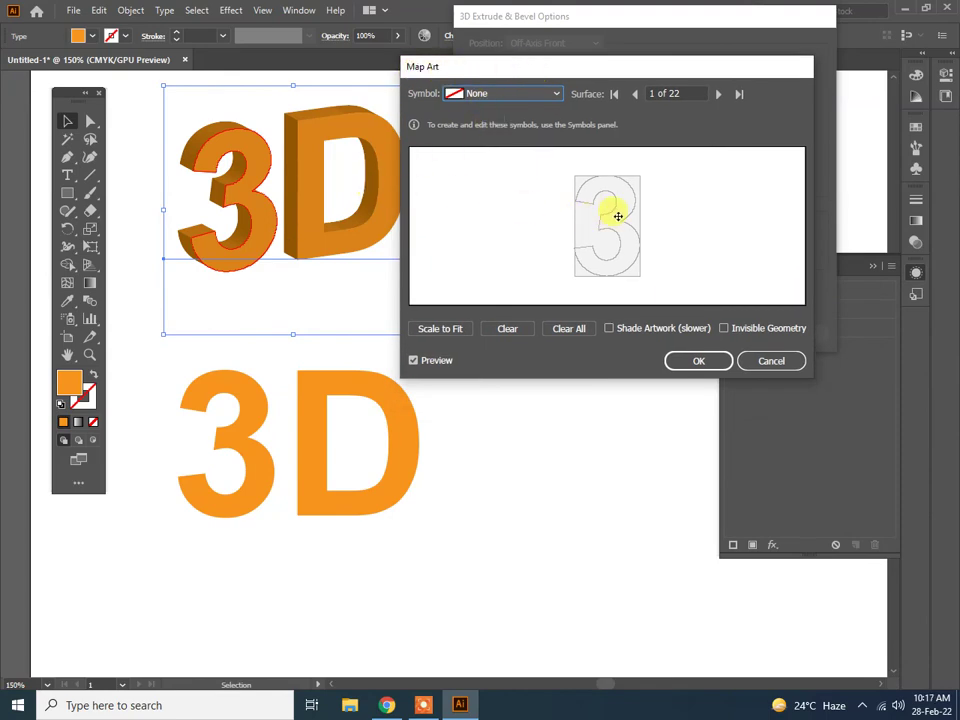
left_click(413, 360)
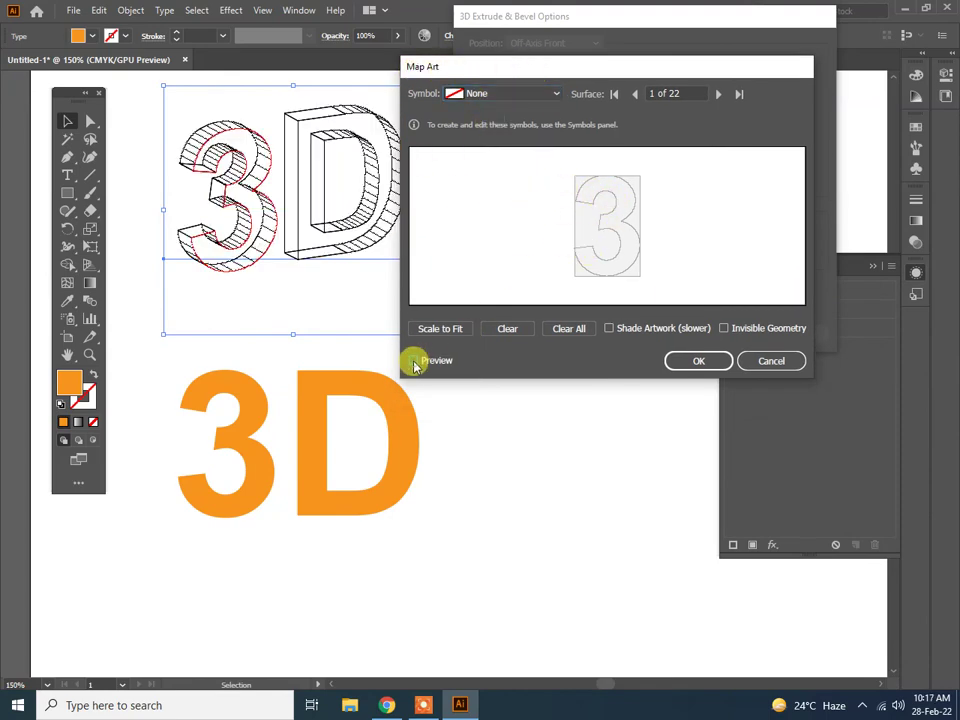
left_click(413, 360)
left_click(413, 360)
left_click(413, 360)
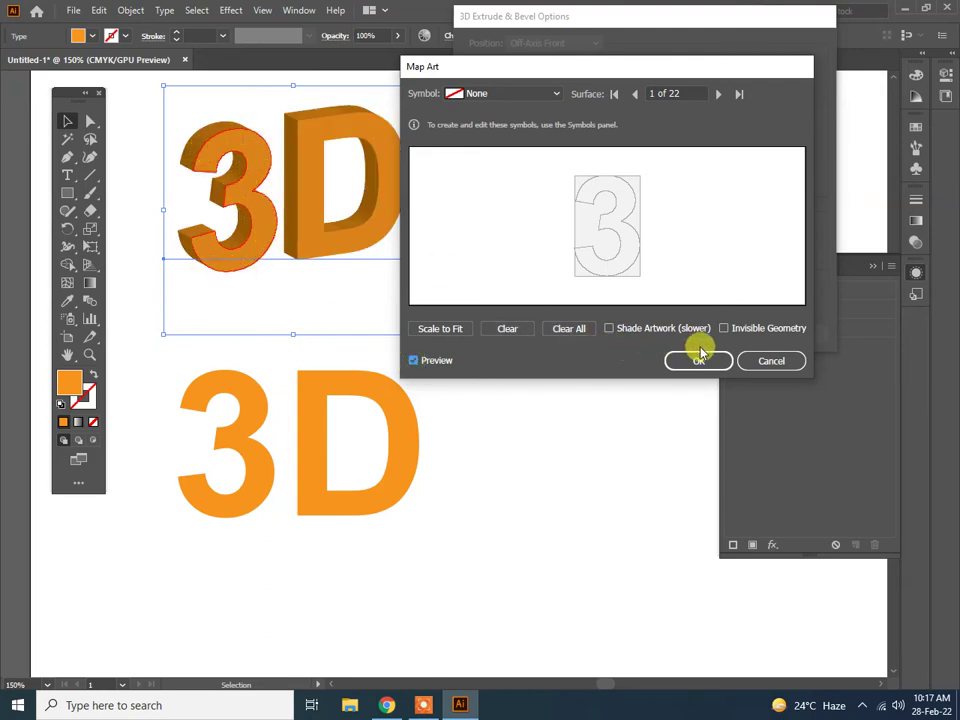
Step through the text's first five surfaces, then return to the front face of the 3
left_click(650, 93)
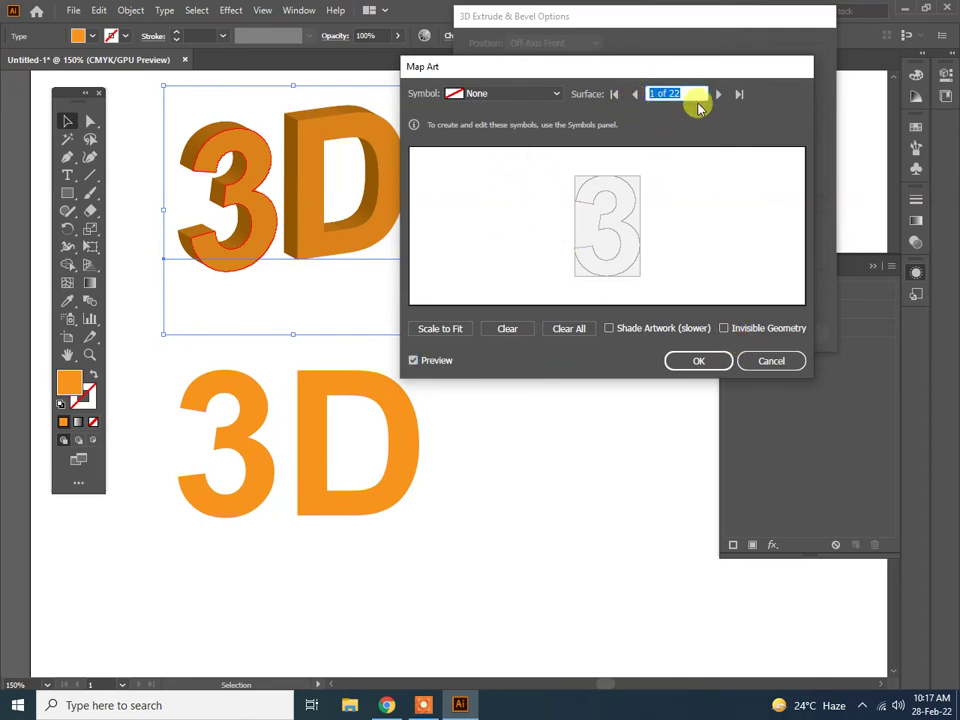
left_click(720, 94)
left_click(722, 95)
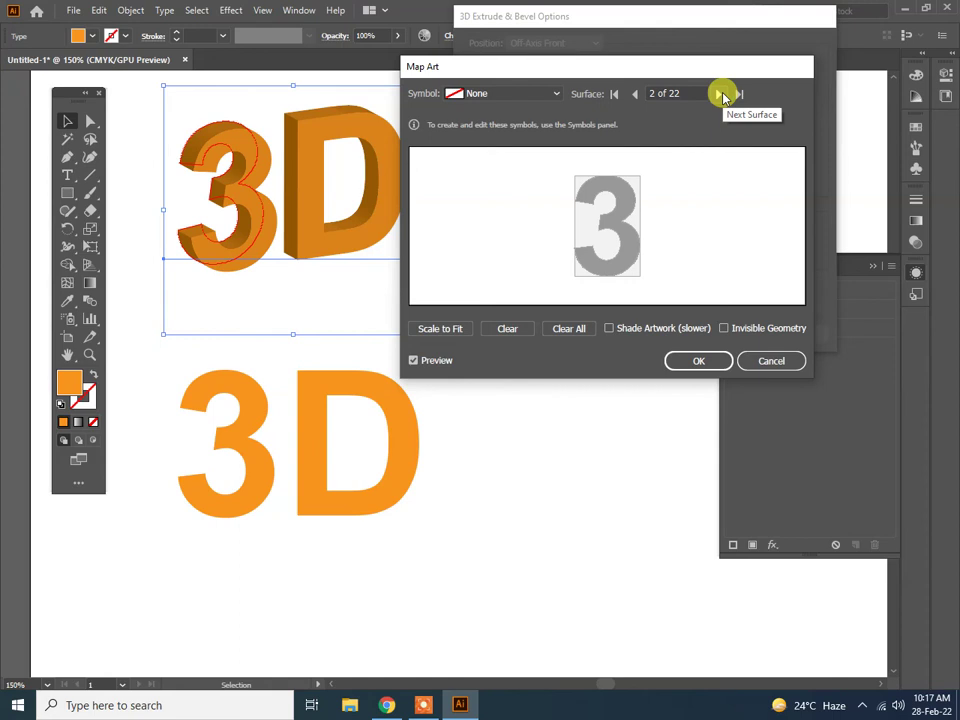
left_click(722, 95)
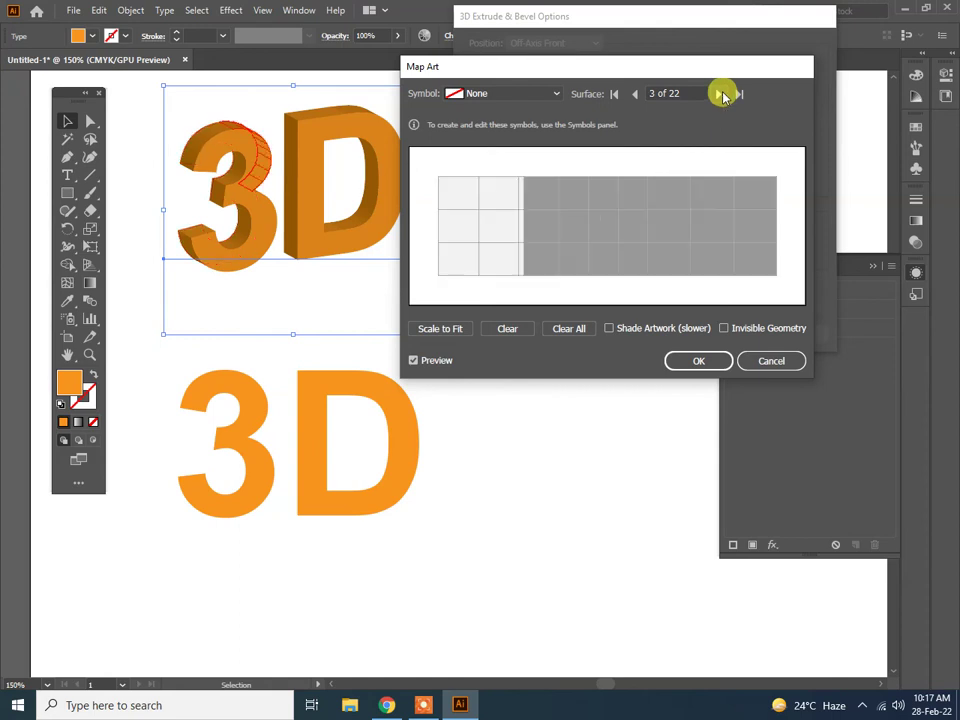
left_click(722, 95)
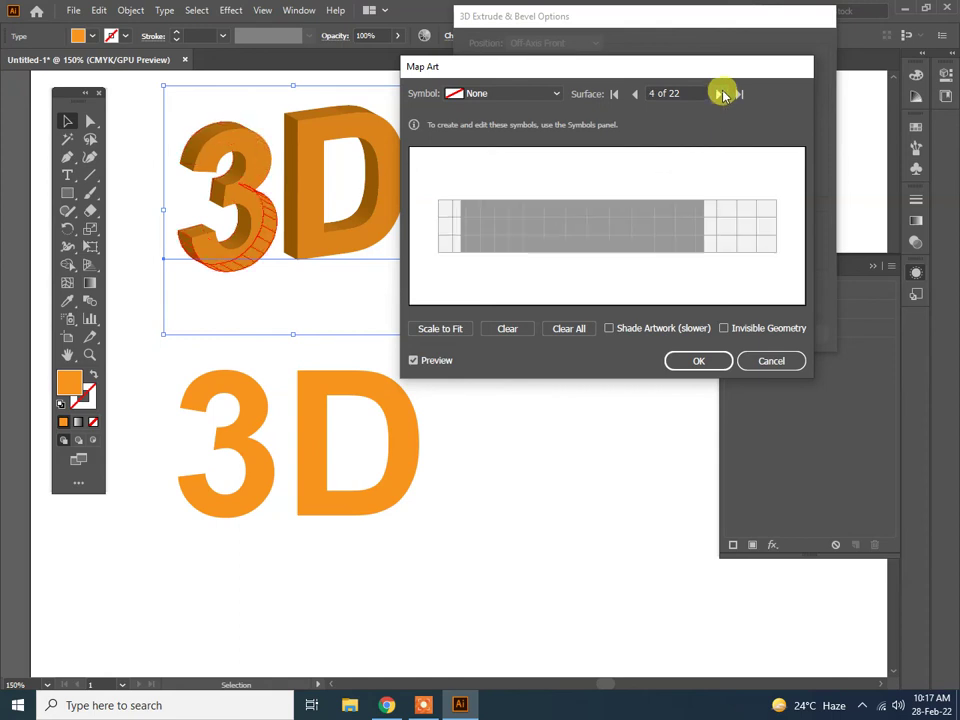
left_click(722, 95)
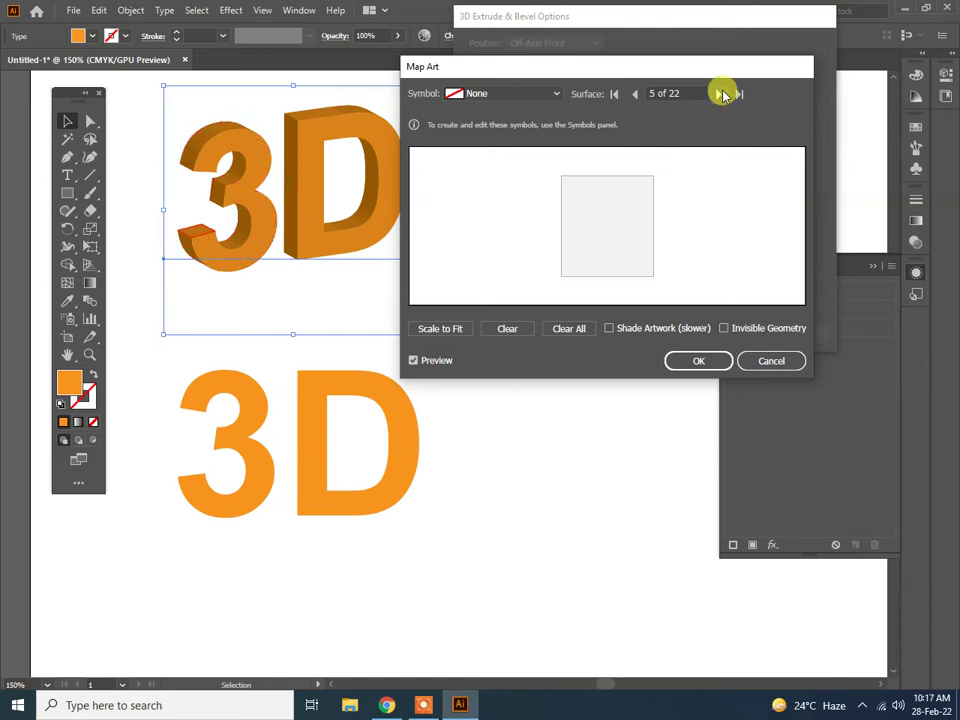
left_click(633, 94)
left_click(633, 94)
left_click(633, 94)
left_click(633, 94)
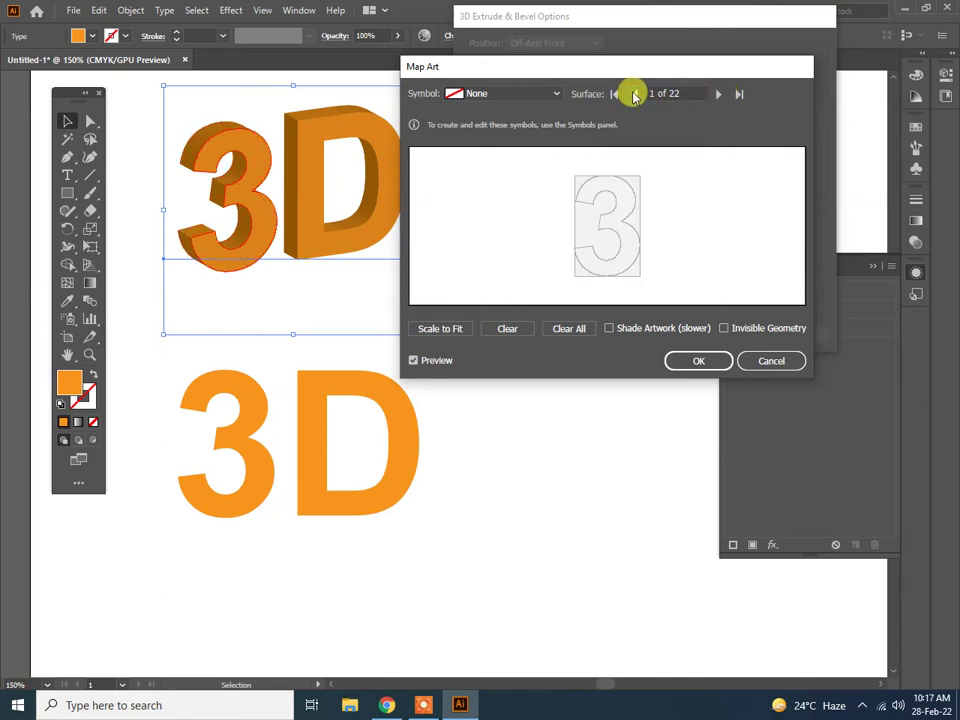
Try Illuminated Orange and Ribbon, then map Gerbera scaled to fit and commit the 3D effect
left_click(512, 92)
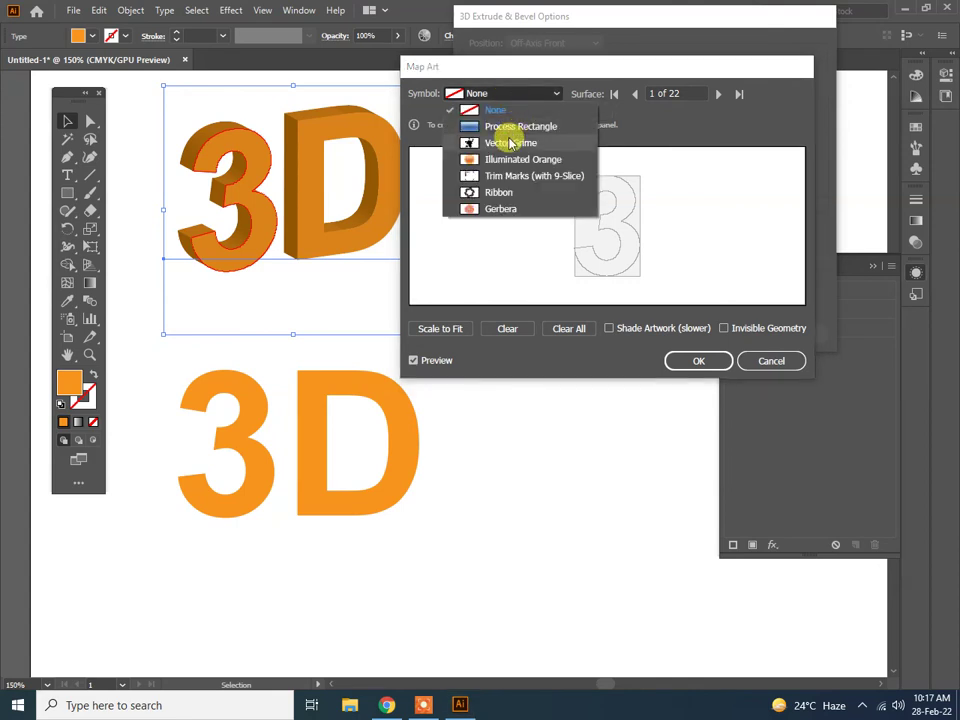
left_click(505, 159)
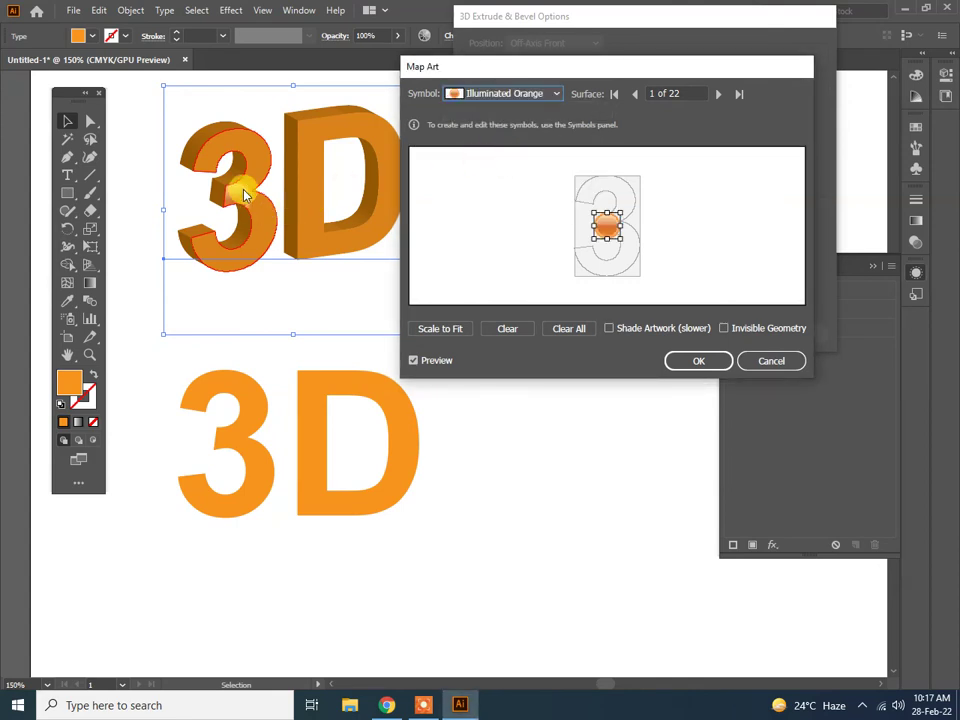
left_click(452, 94)
left_click(474, 190)
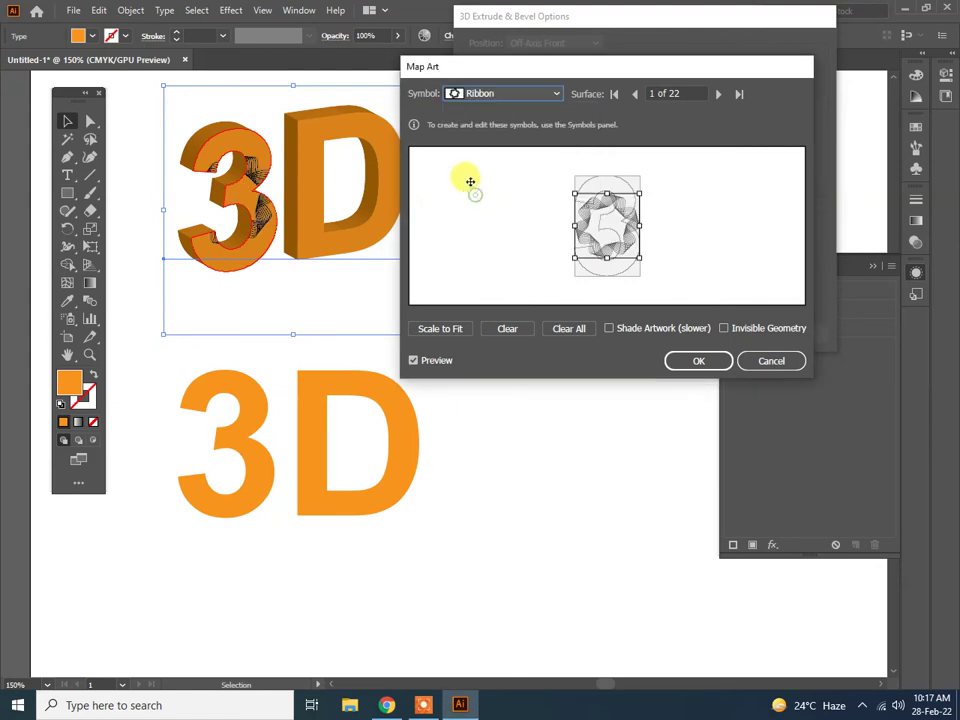
left_click(486, 95)
left_click(493, 208)
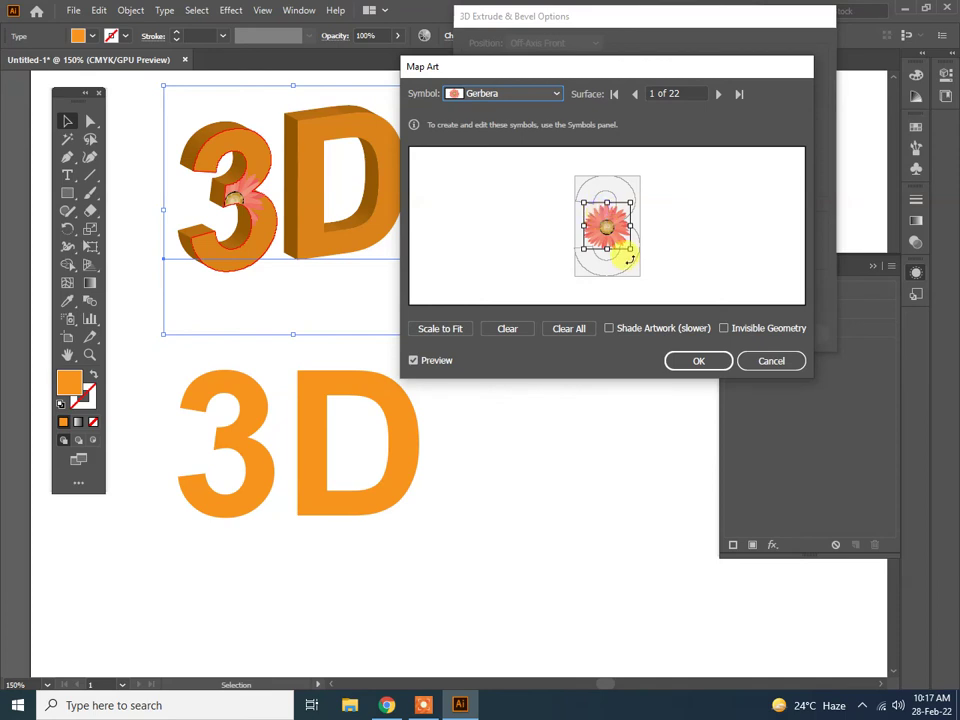
left_click_drag(628, 248, 662, 283)
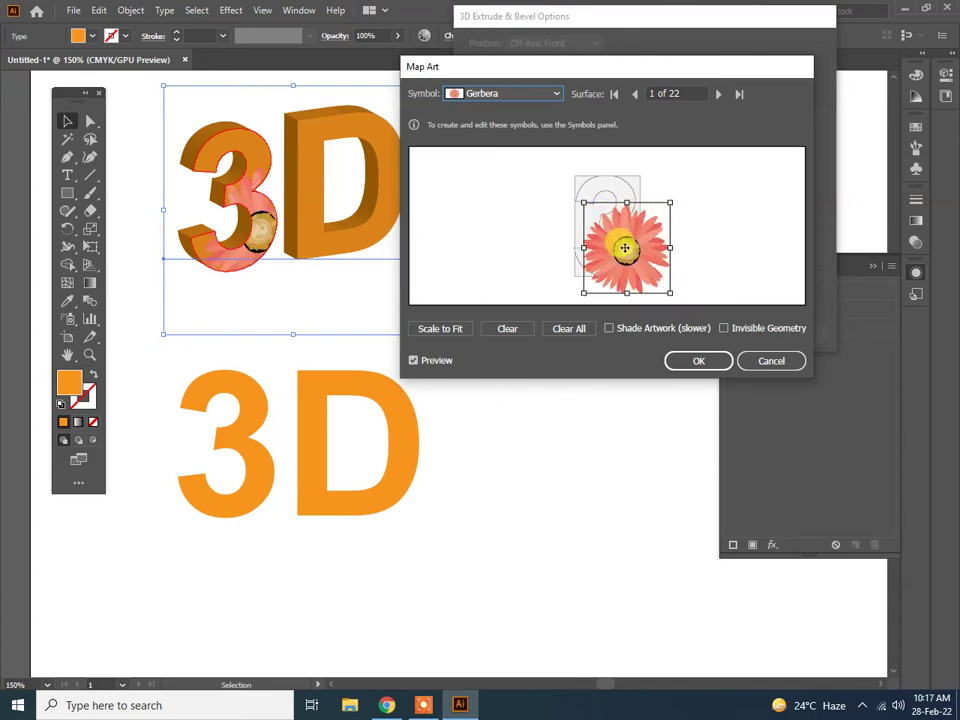
left_click_drag(626, 249, 609, 221)
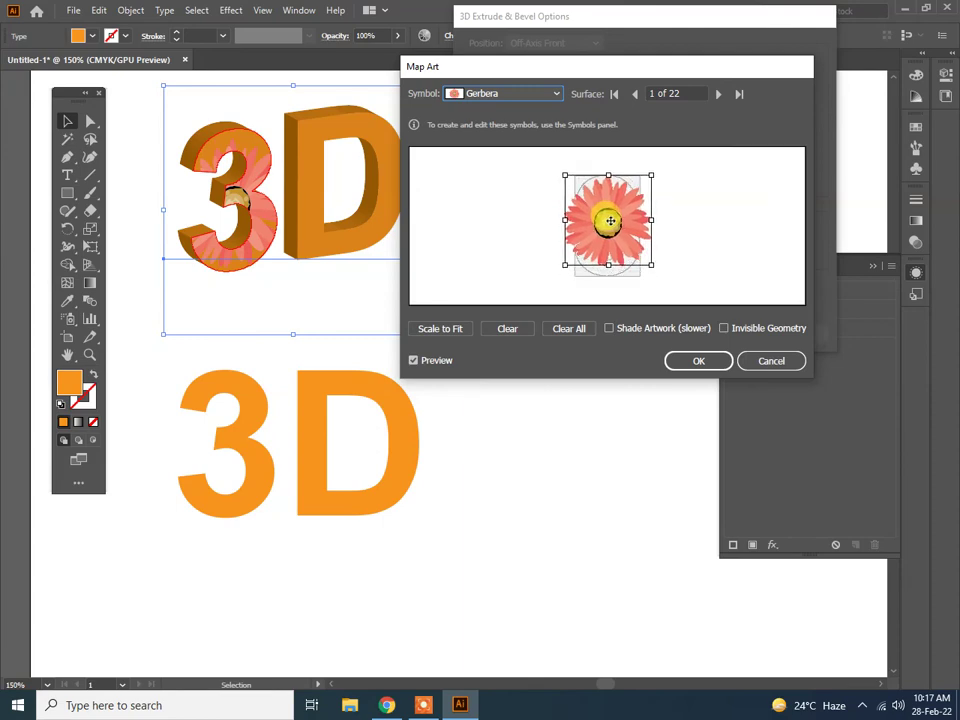
left_click(440, 329)
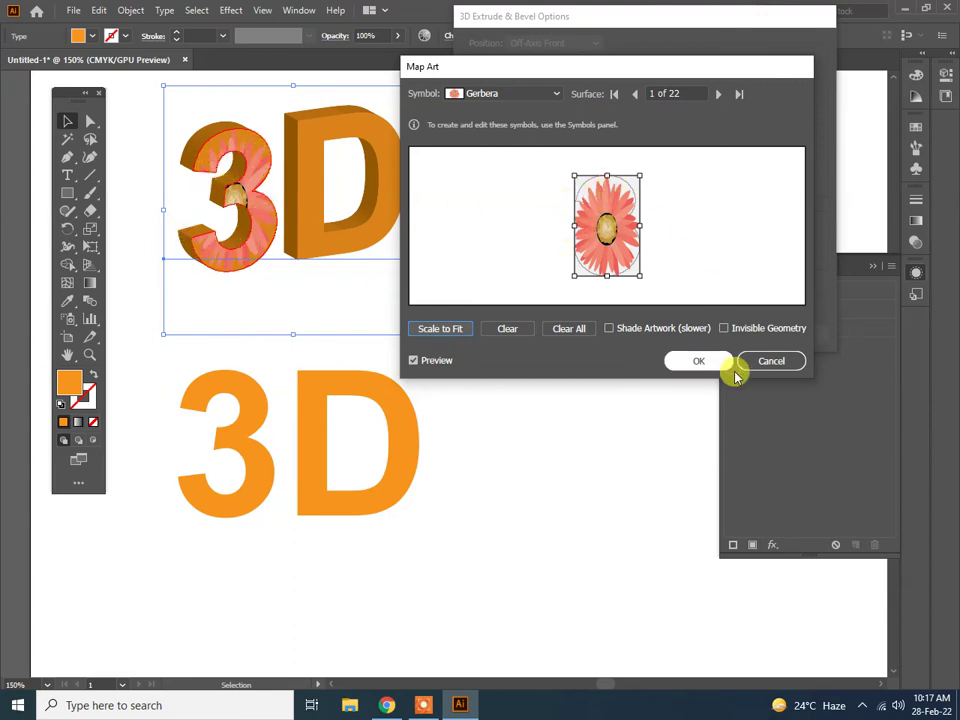
left_click(702, 362)
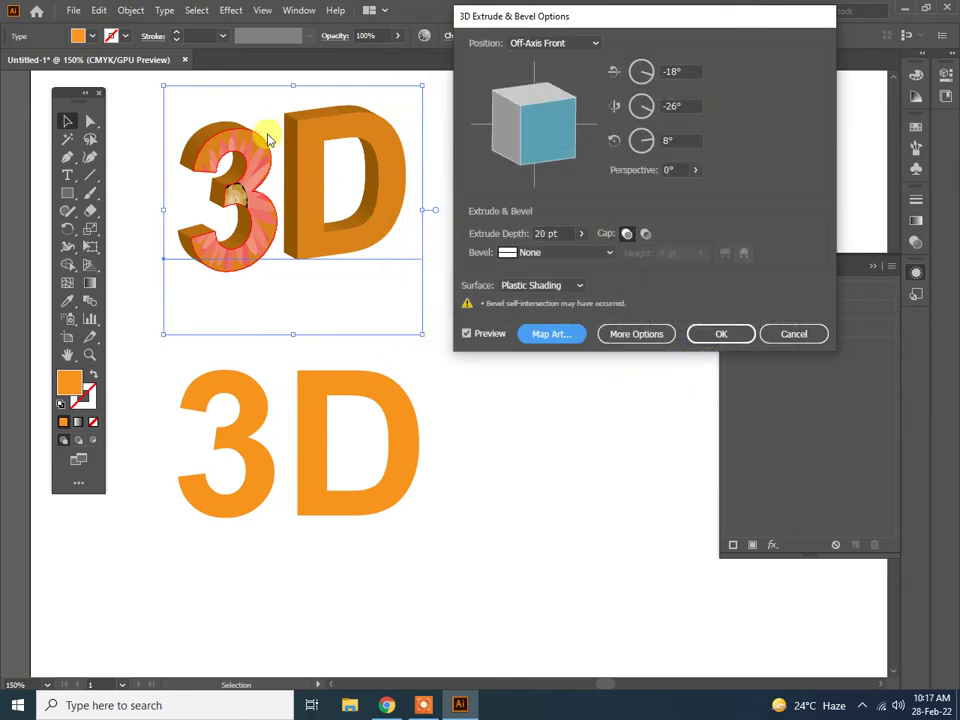
left_click(721, 333)
Select the extruded 3D text and cancel adding a second Extrude & Bevel effect
left_click(446, 293)
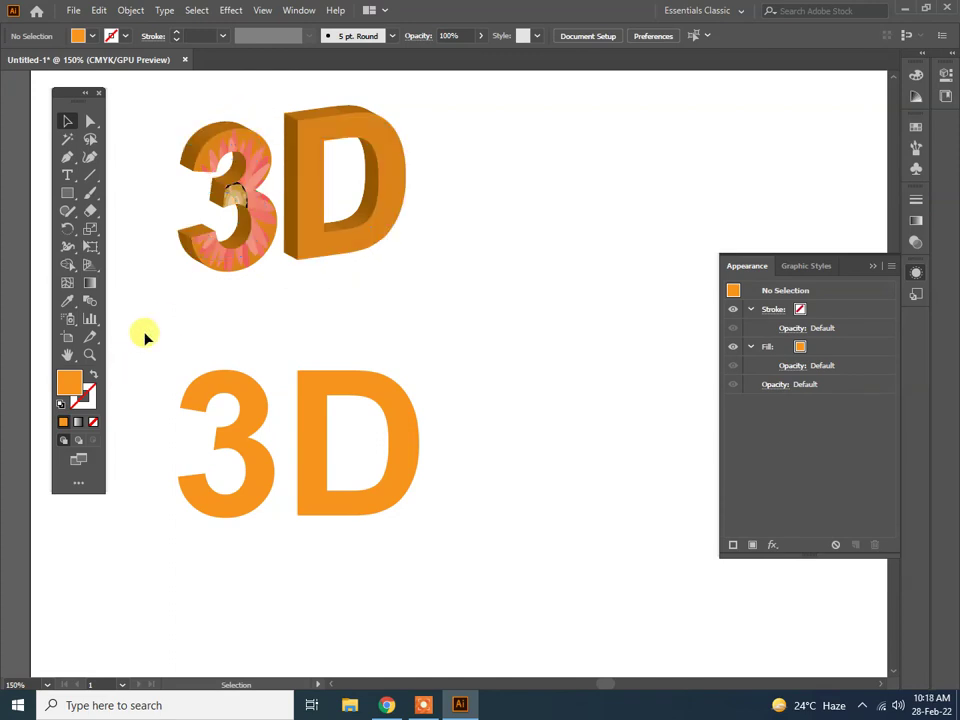
left_click(336, 242)
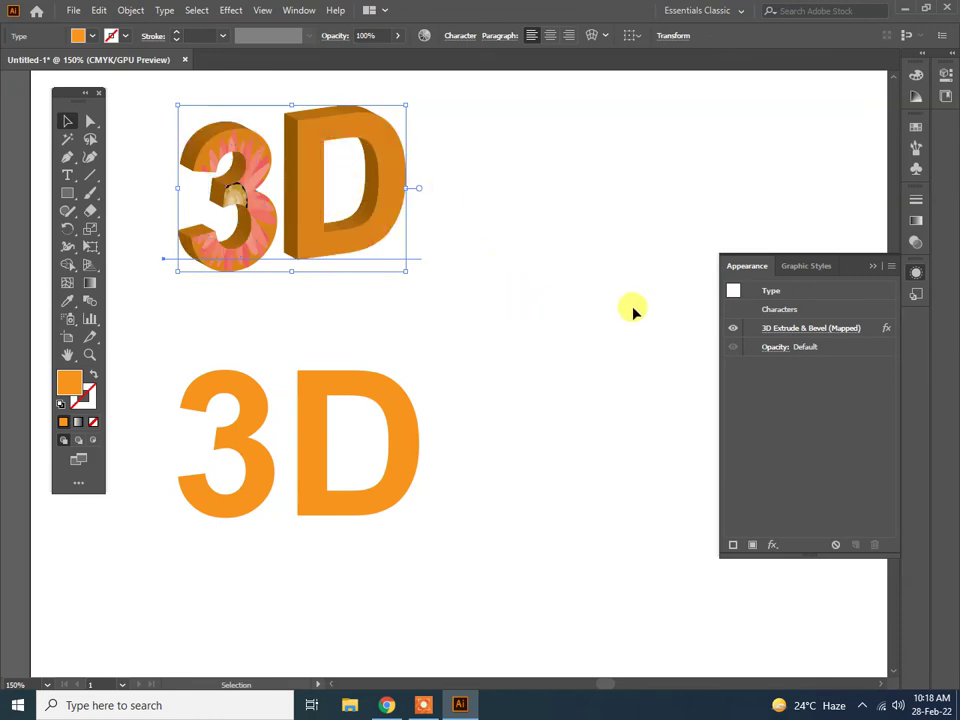
left_click(231, 10)
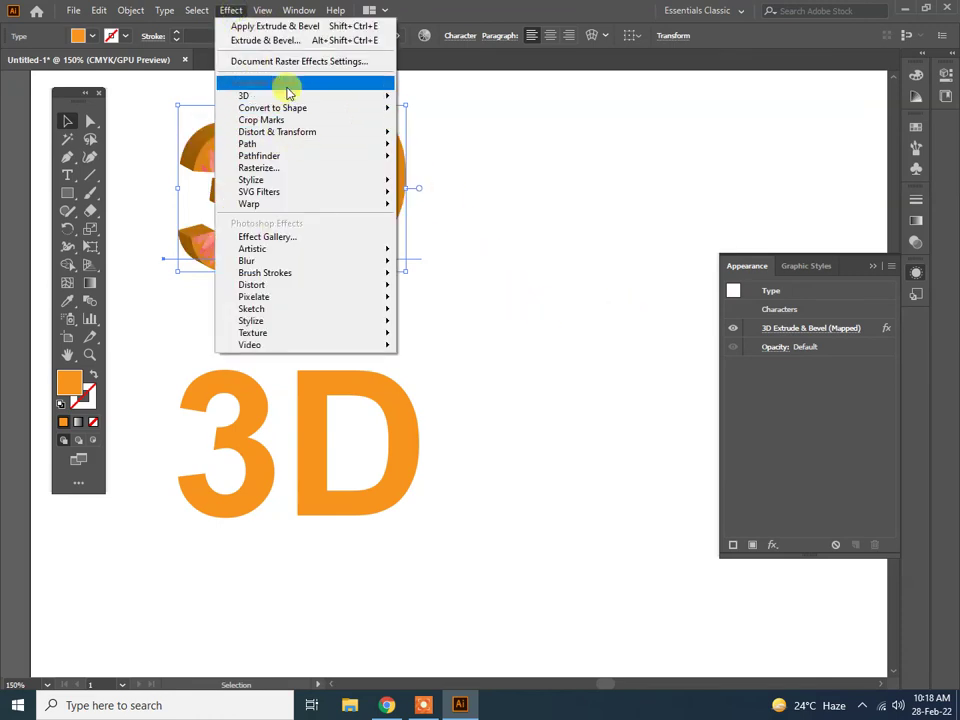
mouse_move(243, 95)
left_click(510, 98)
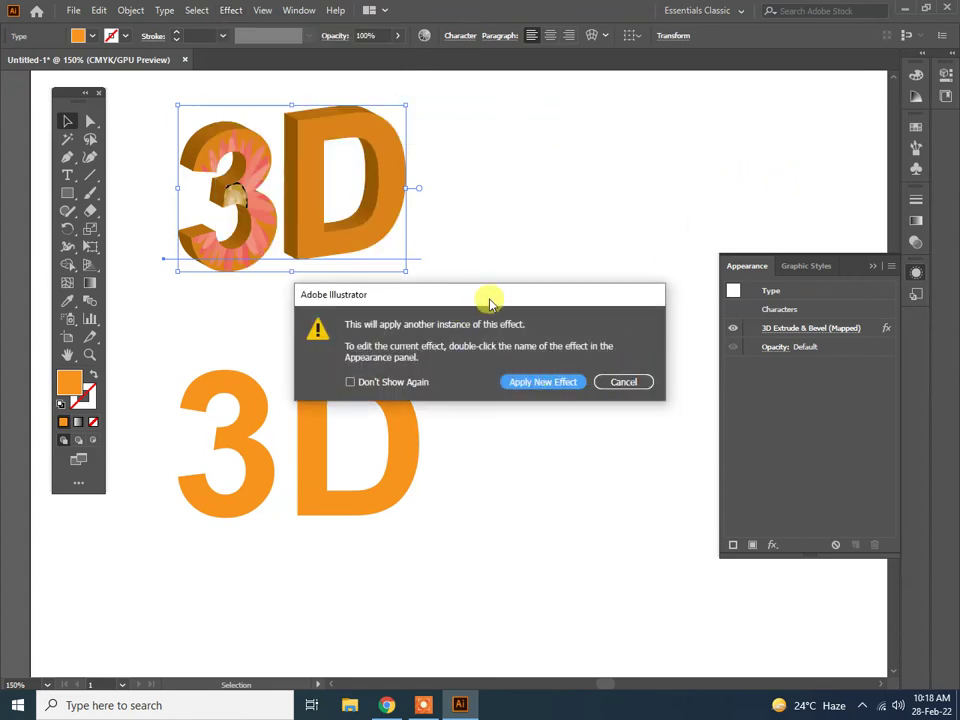
left_click_drag(494, 292, 667, 85)
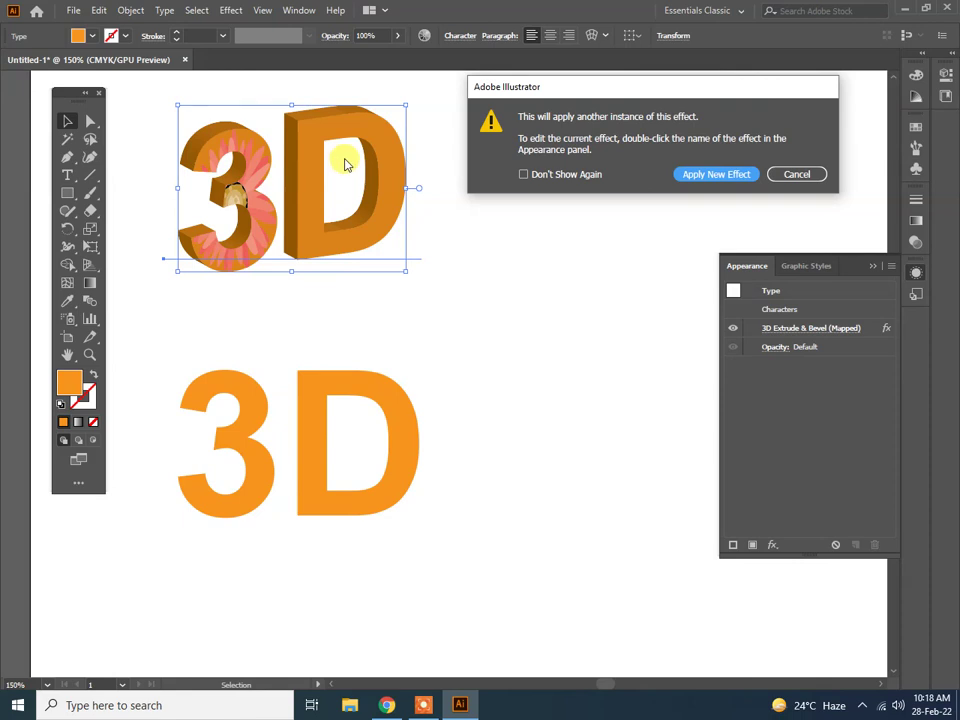
left_click(798, 175)
Show the Appearance panel, reopen the existing extrude settings unchanged, and marquee-select the extruded text
left_click_drag(279, 146, 228, 192)
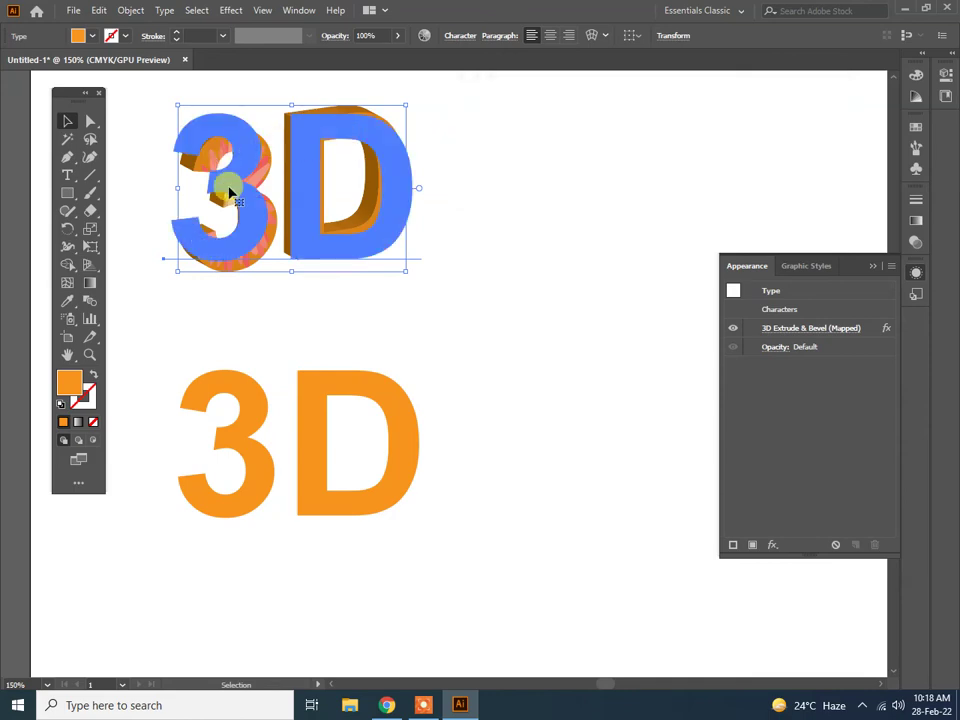
left_click(744, 265)
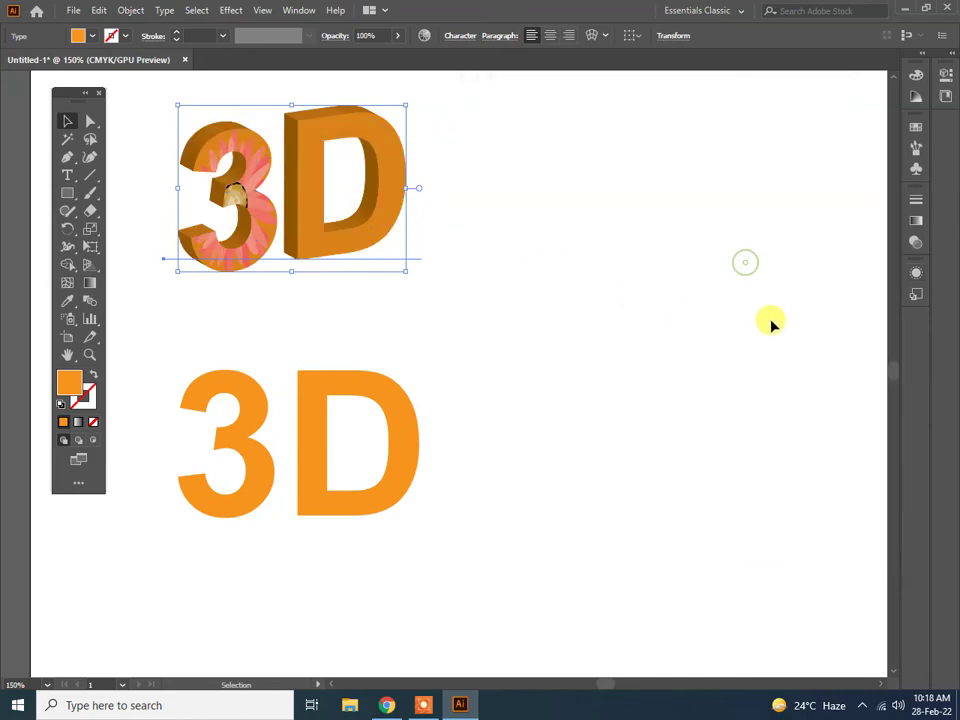
left_click(299, 10)
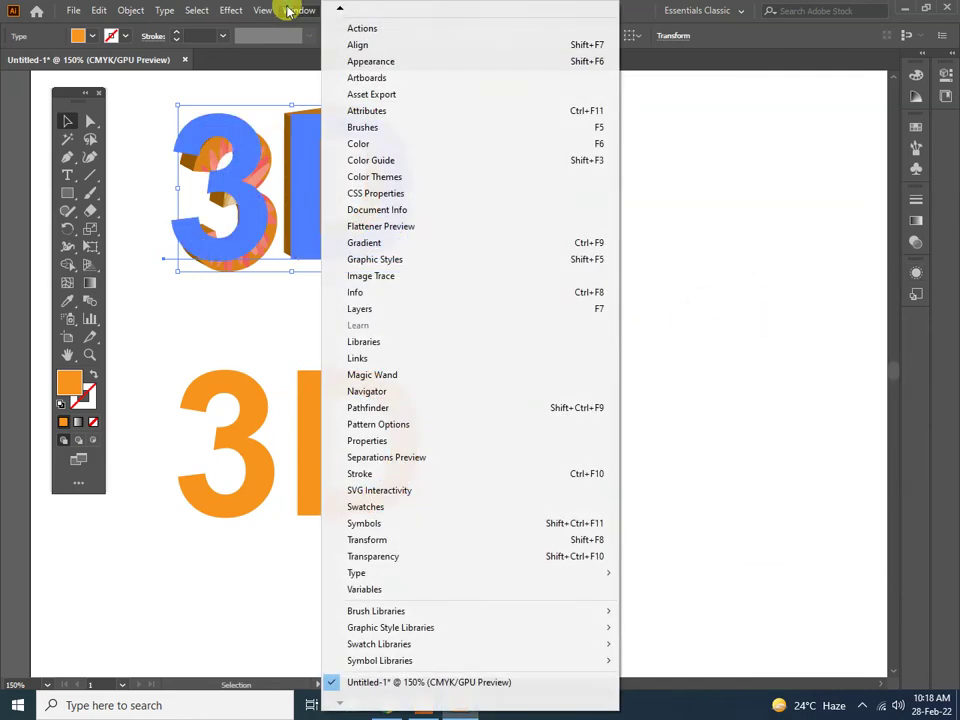
left_click(364, 62)
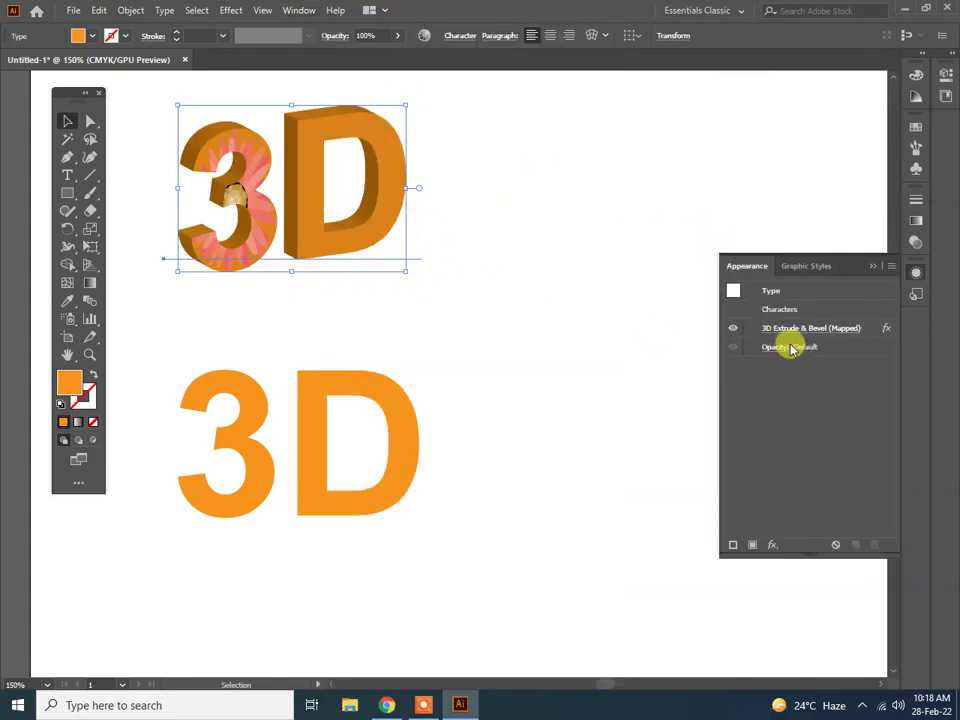
left_click(783, 328)
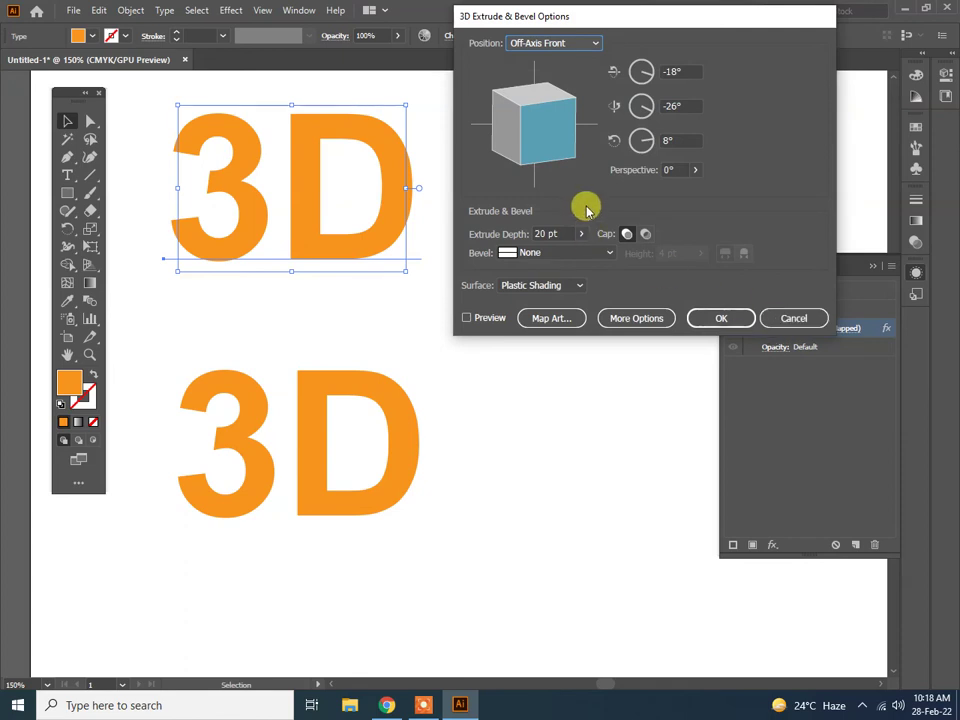
left_click(793, 318)
left_click(481, 288)
left_click_drag(499, 281, 321, 182)
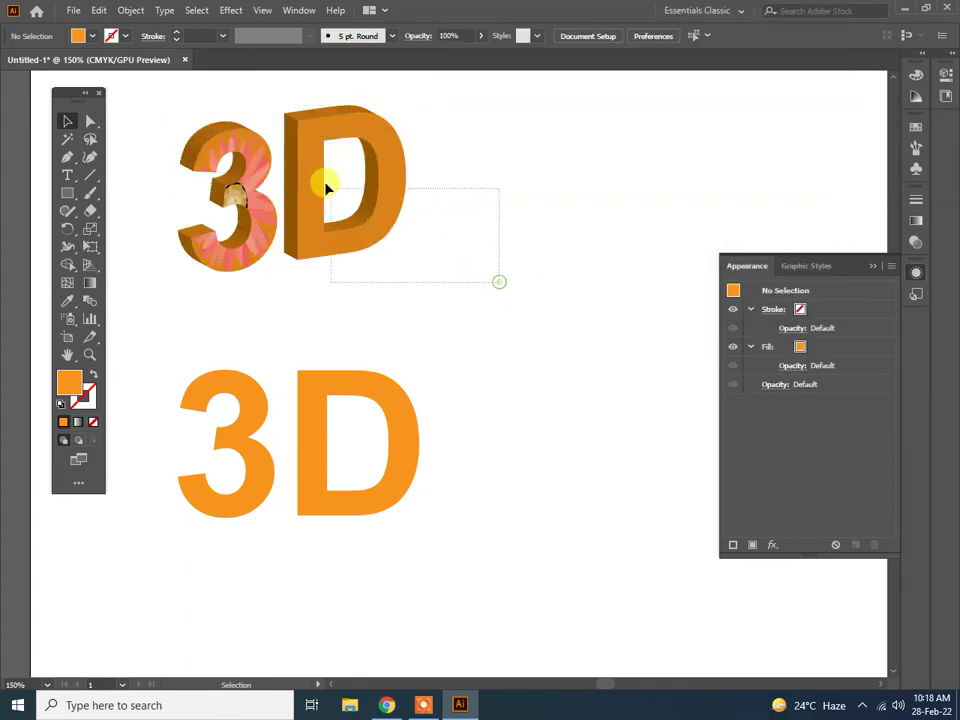
Delete the extruded text and move the flat orange 3D text to the artboard top
key("Delete")
left_click_drag(330, 392, 324, 190)
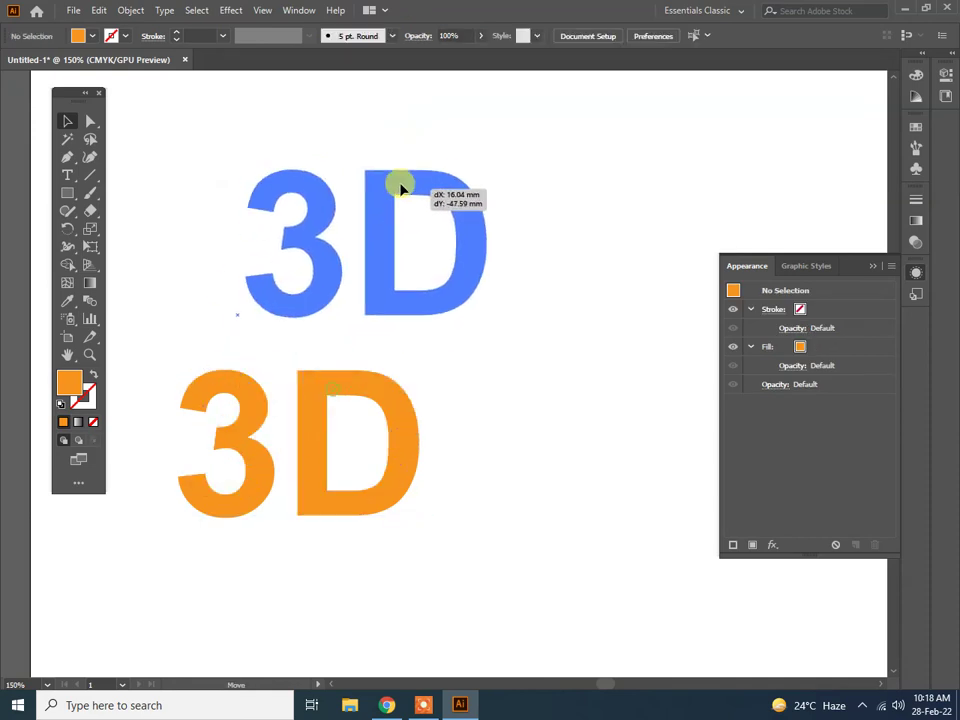
left_click(230, 10)
mouse_move(300, 95)
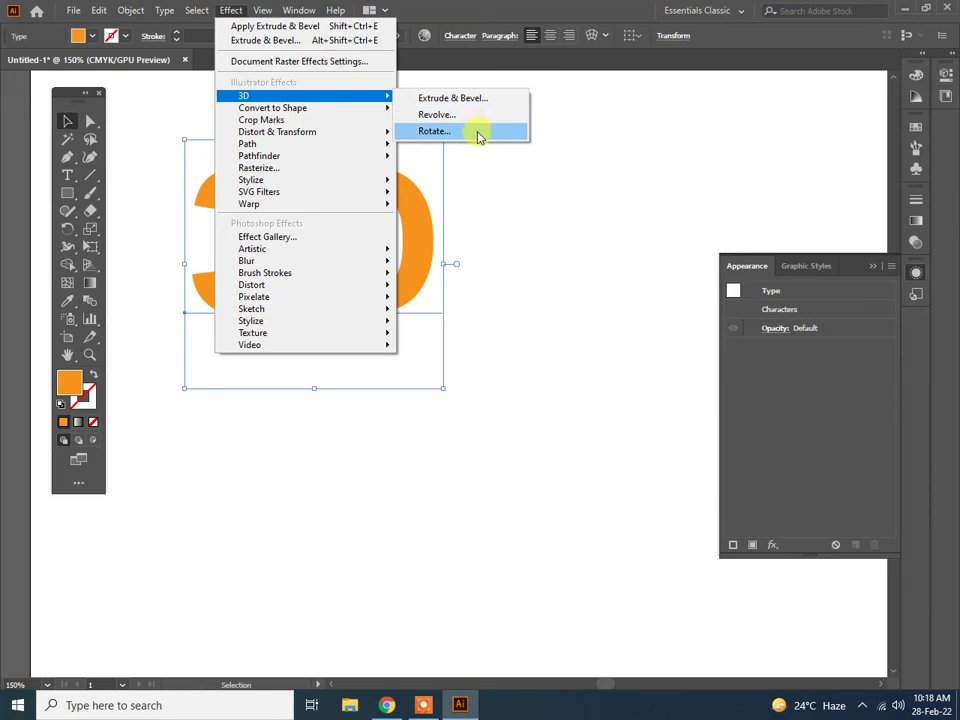
left_click(505, 141)
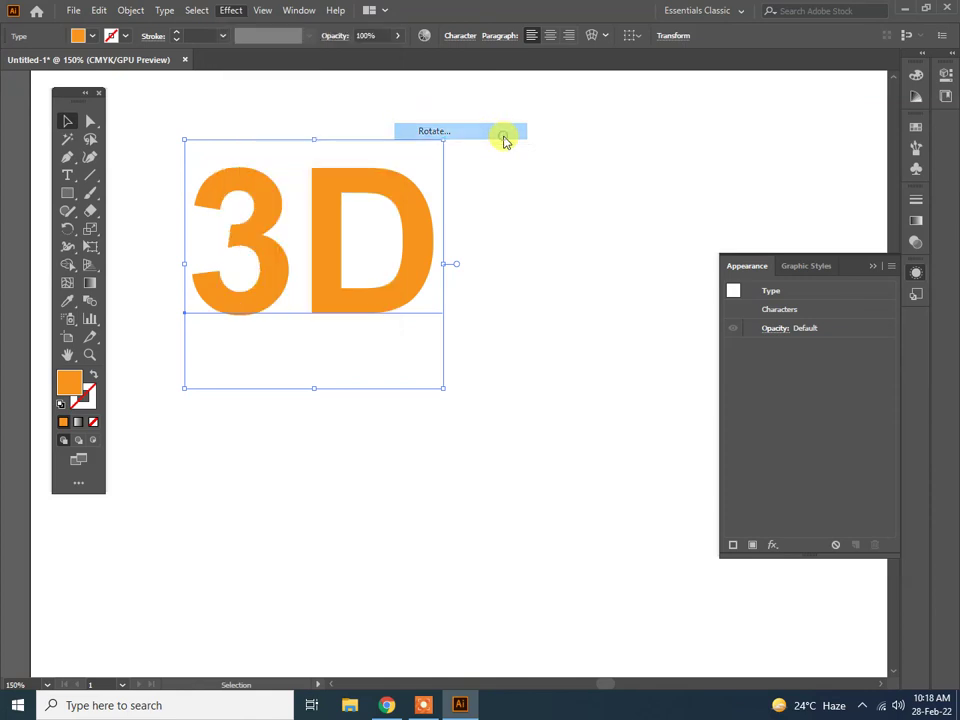
left_click_drag(574, 17, 626, 32)
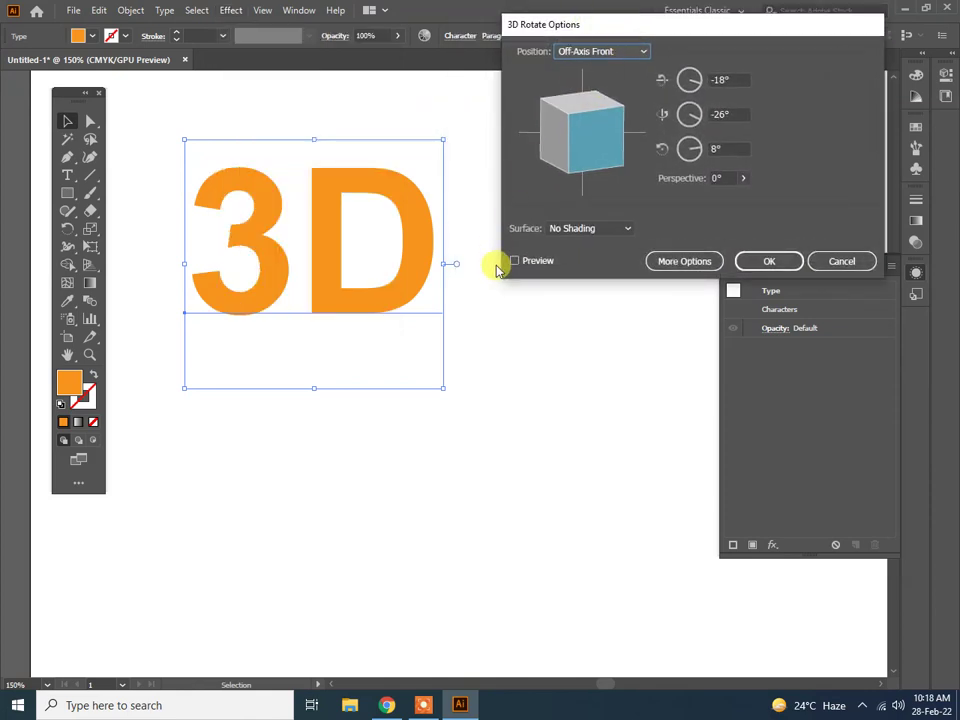
left_click(838, 264)
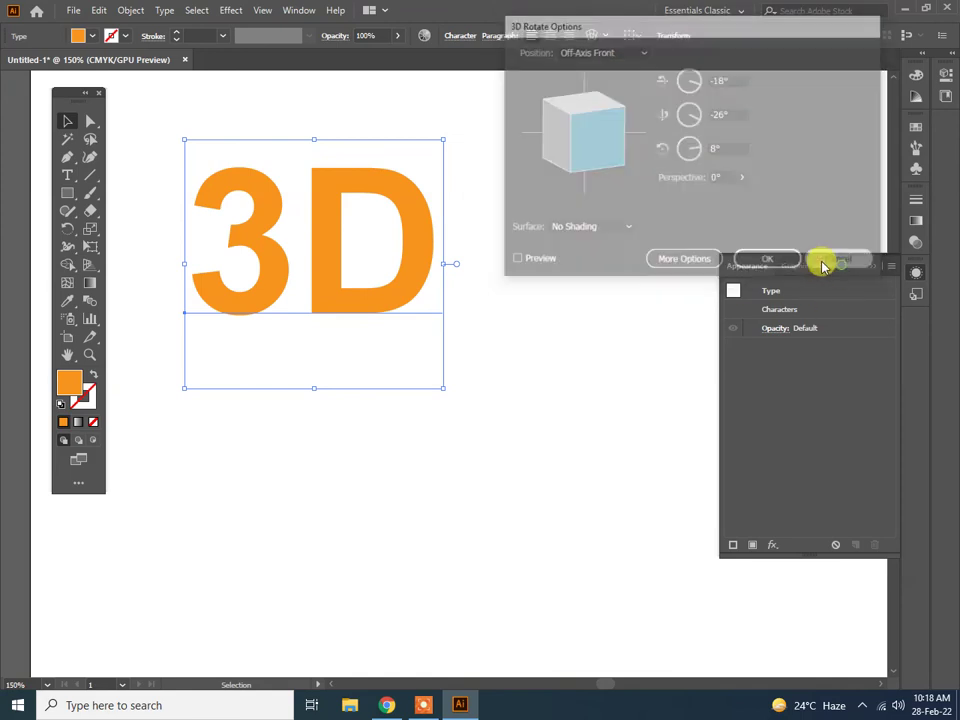
Preview a custom 3D Rotate tilt on the text, then discard it
left_click(234, 10)
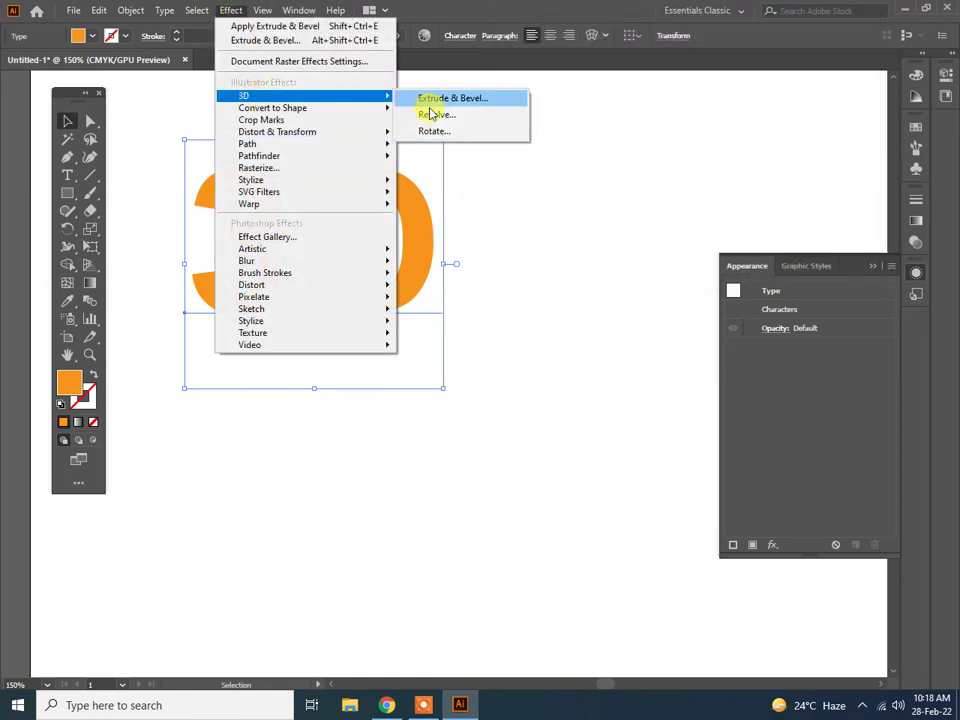
left_click(504, 138)
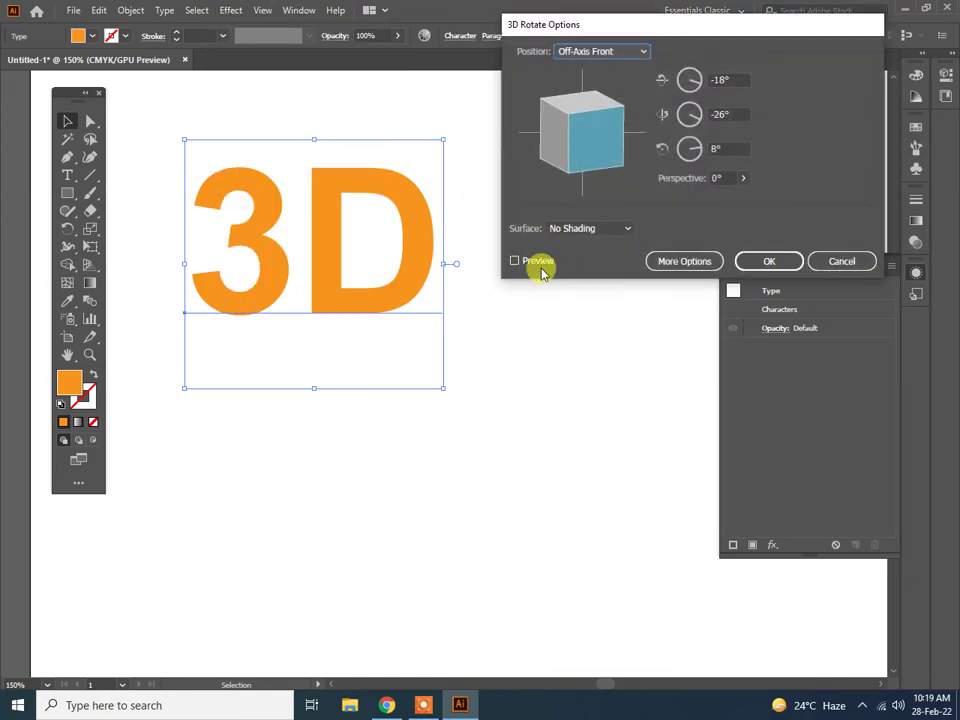
left_click(538, 261)
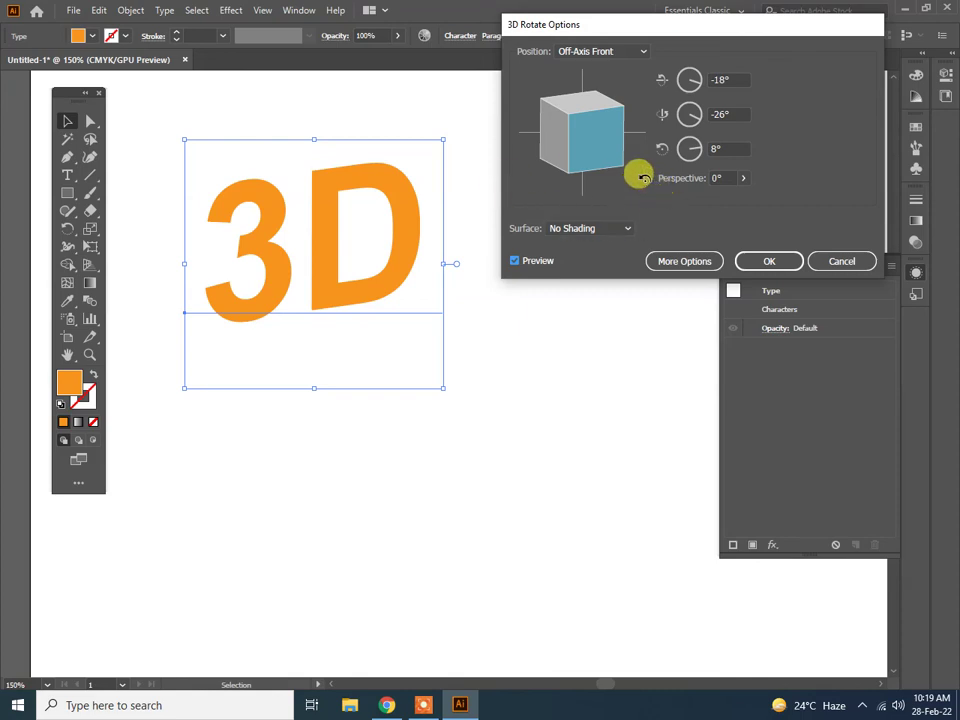
mouse_move(585, 133)
left_mouse_down()
mouse_move(596, 122)
mouse_move(611, 146)
mouse_move(549, 127)
mouse_move(596, 146)
mouse_move(596, 133)
mouse_move(609, 150)
mouse_move(596, 163)
mouse_move(553, 167)
mouse_move(594, 162)
mouse_move(591, 141)
left_mouse_up()
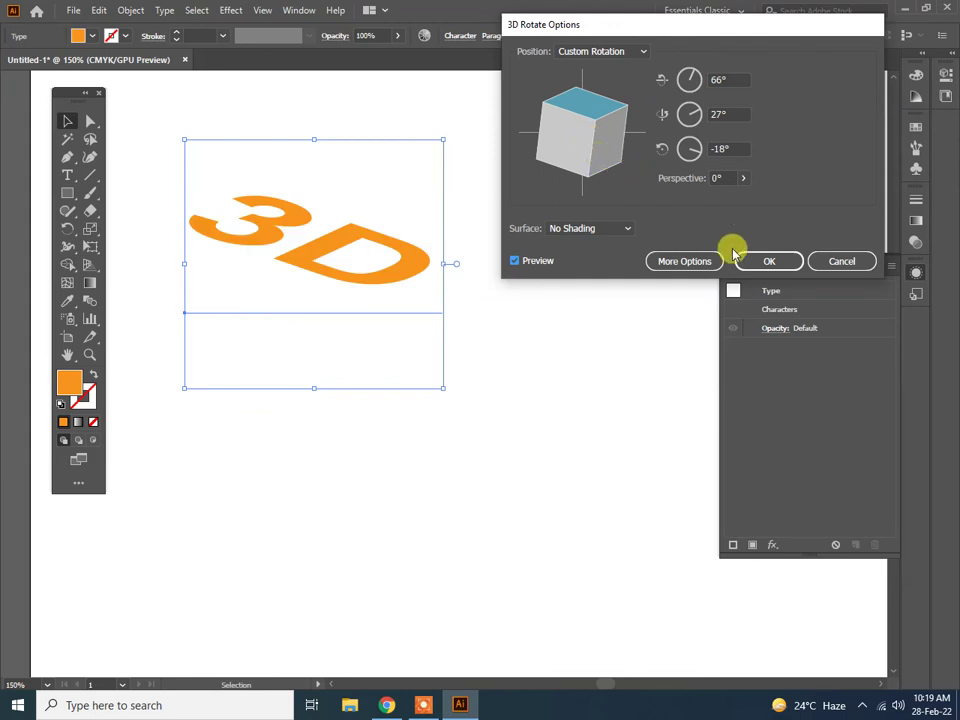
left_click(842, 261)
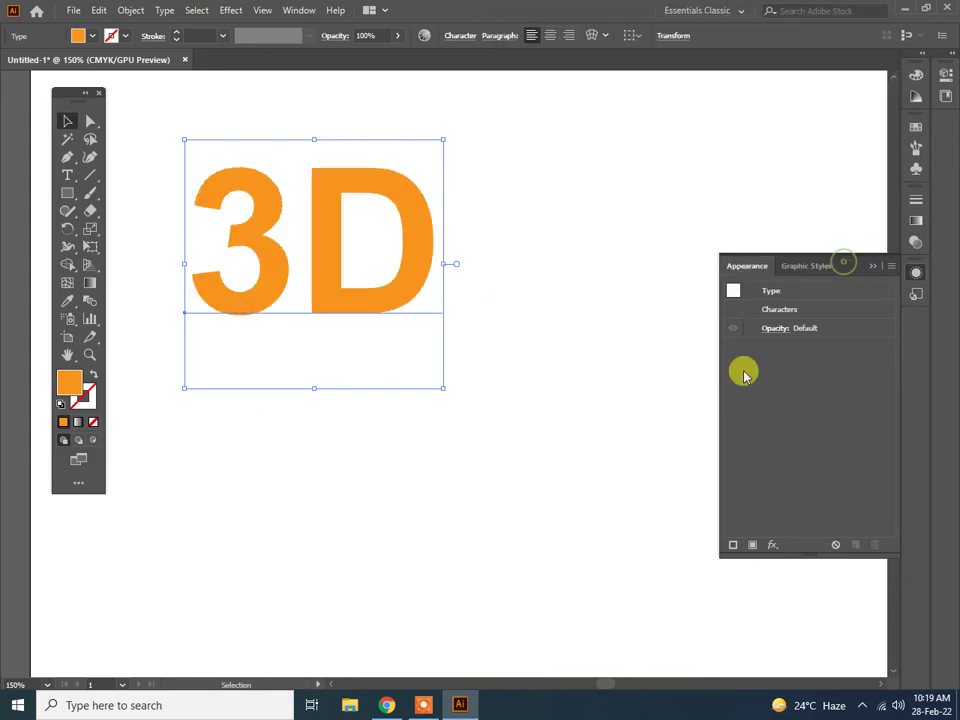
Retype the text as 'BUS LINE', shrink it, and move it to the upper left
double_click(327, 270)
key("ctrl+a")
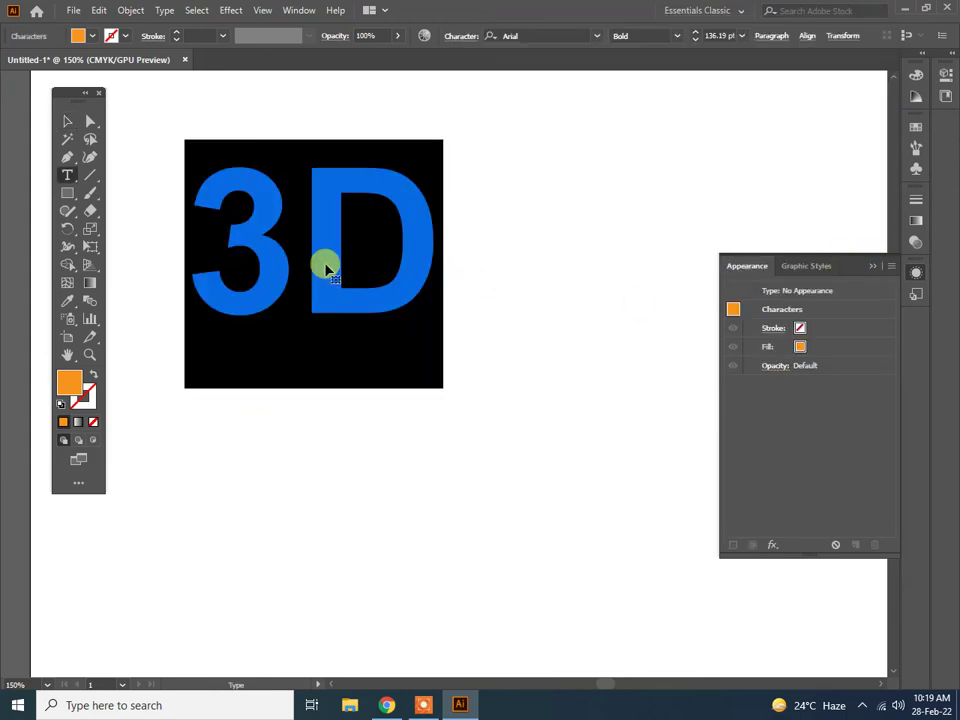
type("BUS")
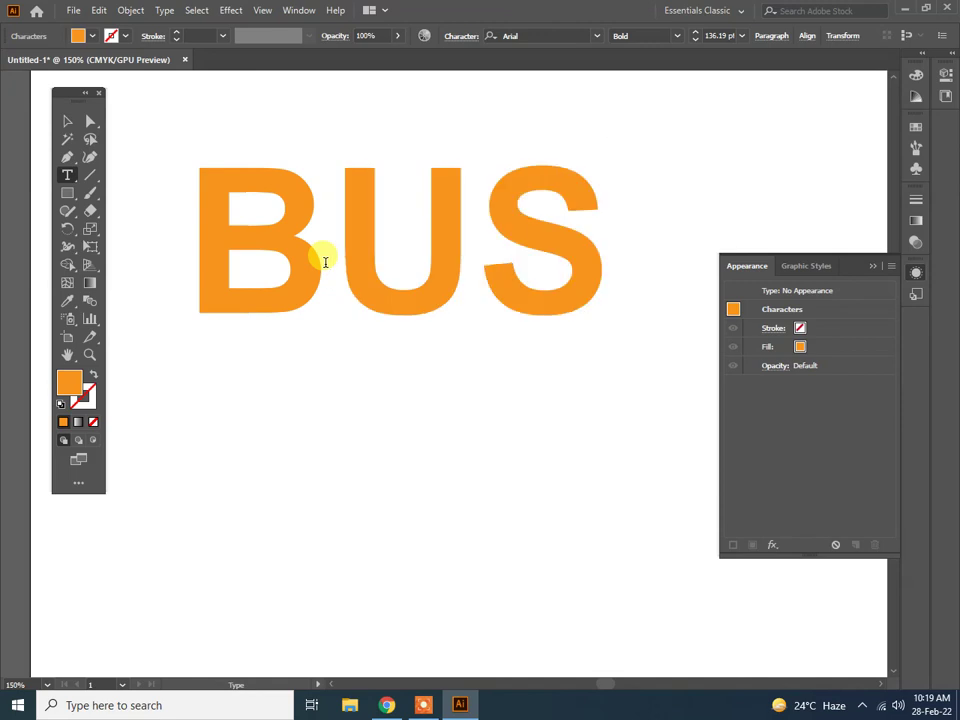
type(" LINE")
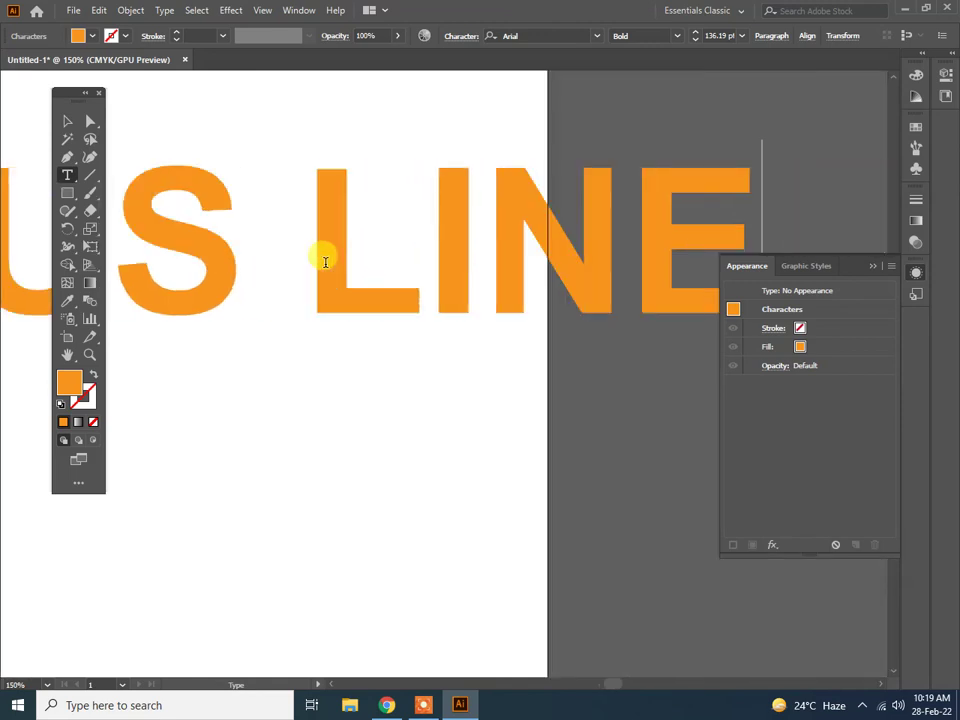
left_click(68, 121)
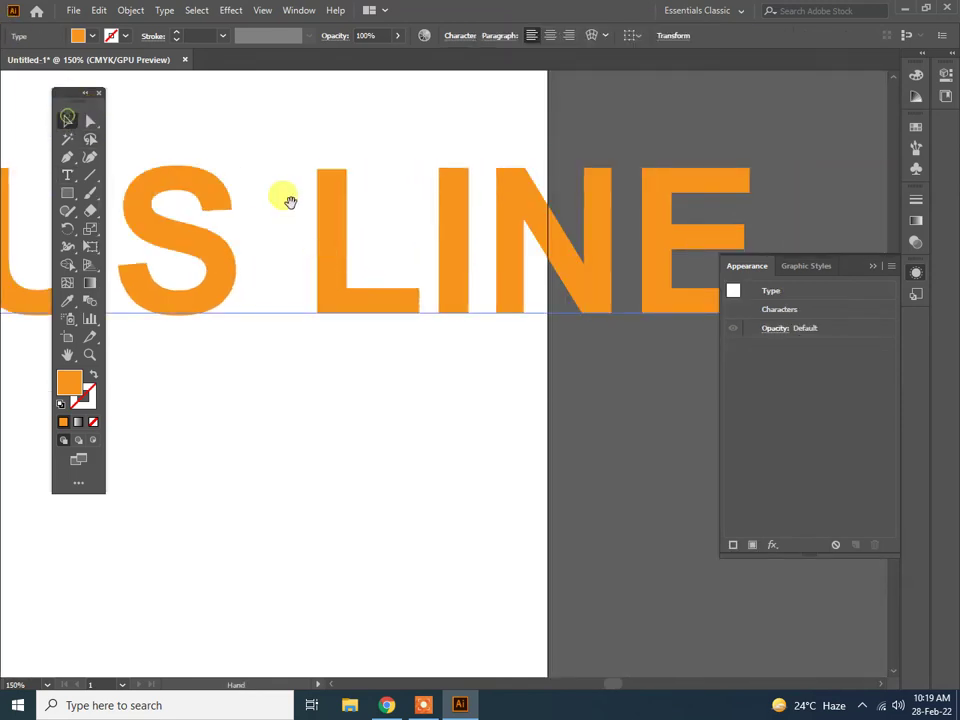
mouse_move(289, 199)
left_mouse_down()
mouse_move(355, 215)
mouse_move(602, 214)
left_mouse_up()
left_click(355, 305)
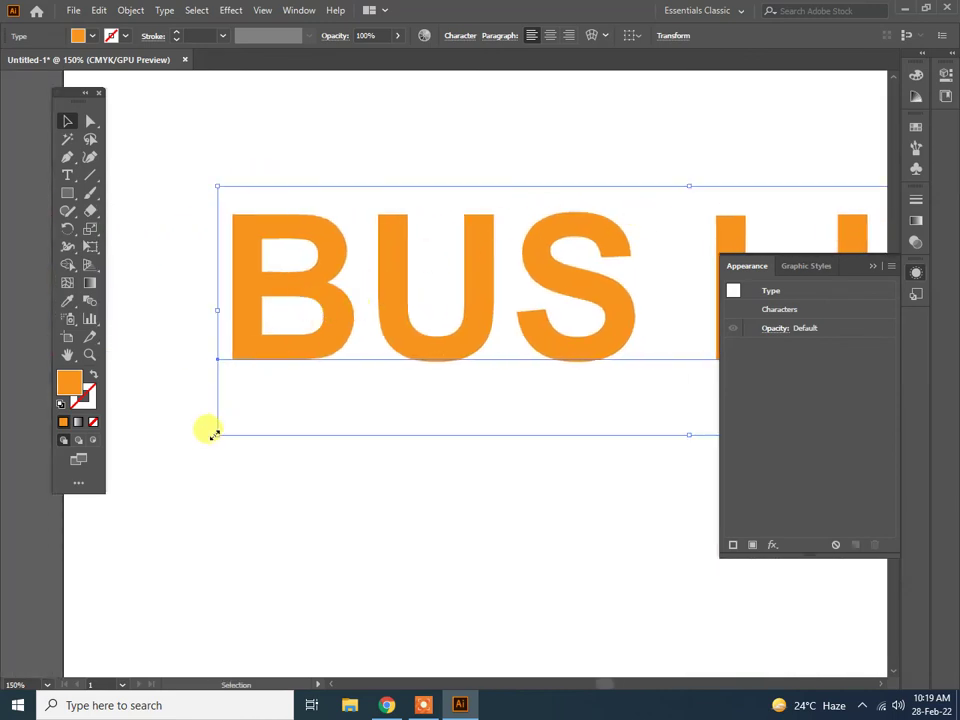
mouse_move(219, 433)
left_mouse_down()
mouse_move(336, 332)
mouse_move(334, 348)
left_mouse_up()
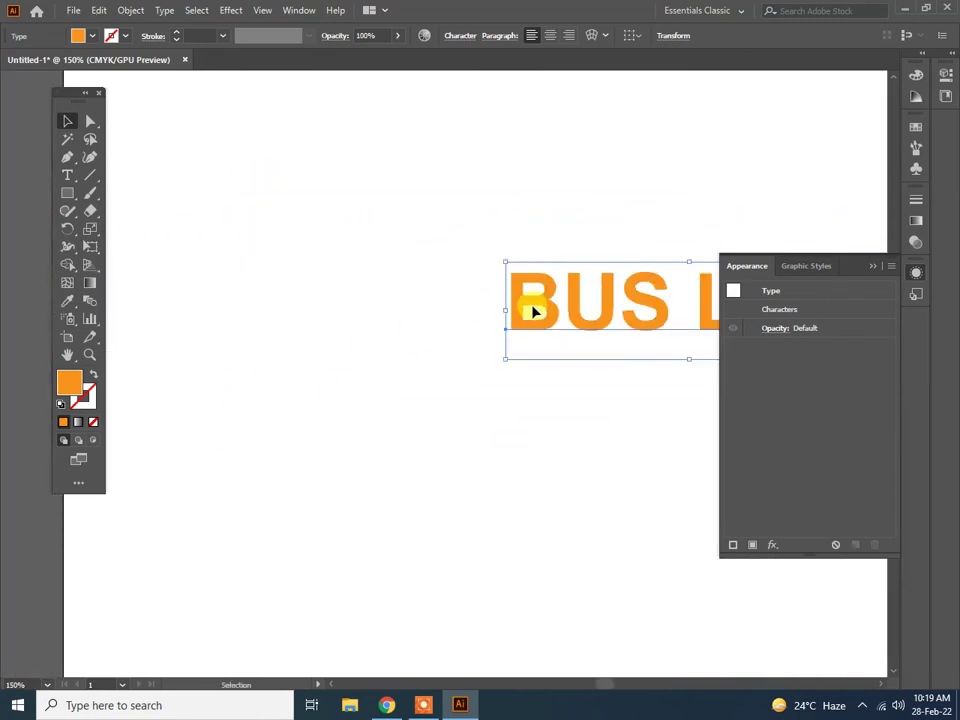
left_click_drag(533, 312, 156, 220)
Correct the text to 'BUS LANE' and nudge the object slightly
double_click(380, 207)
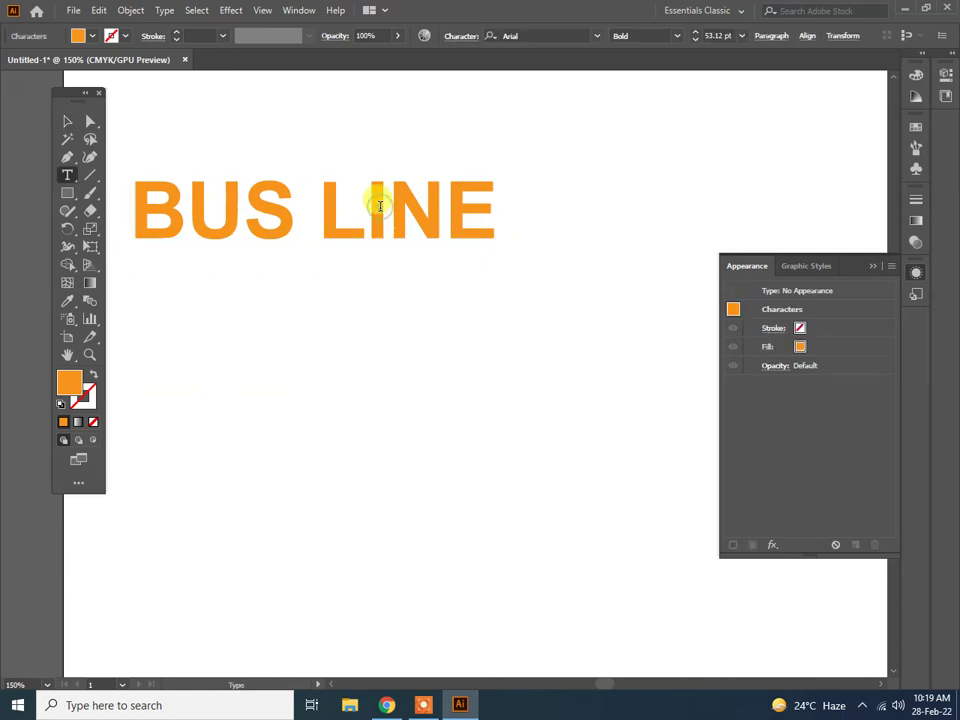
key("ctrl+a")
left_click_drag(381, 210, 376, 217)
type("a")
key("shift+Left")
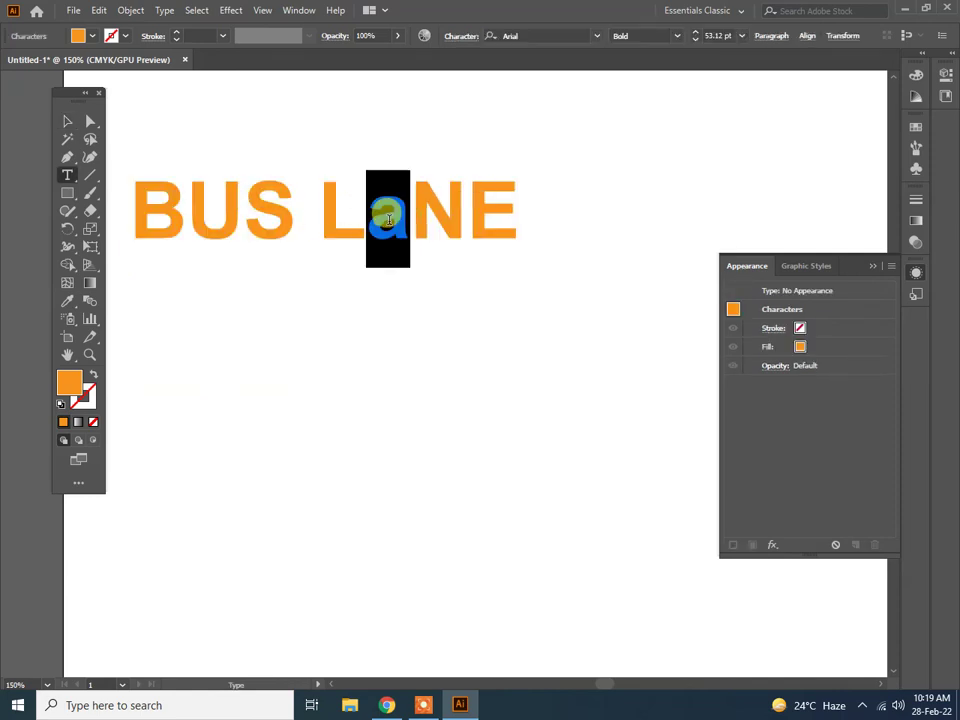
type("A")
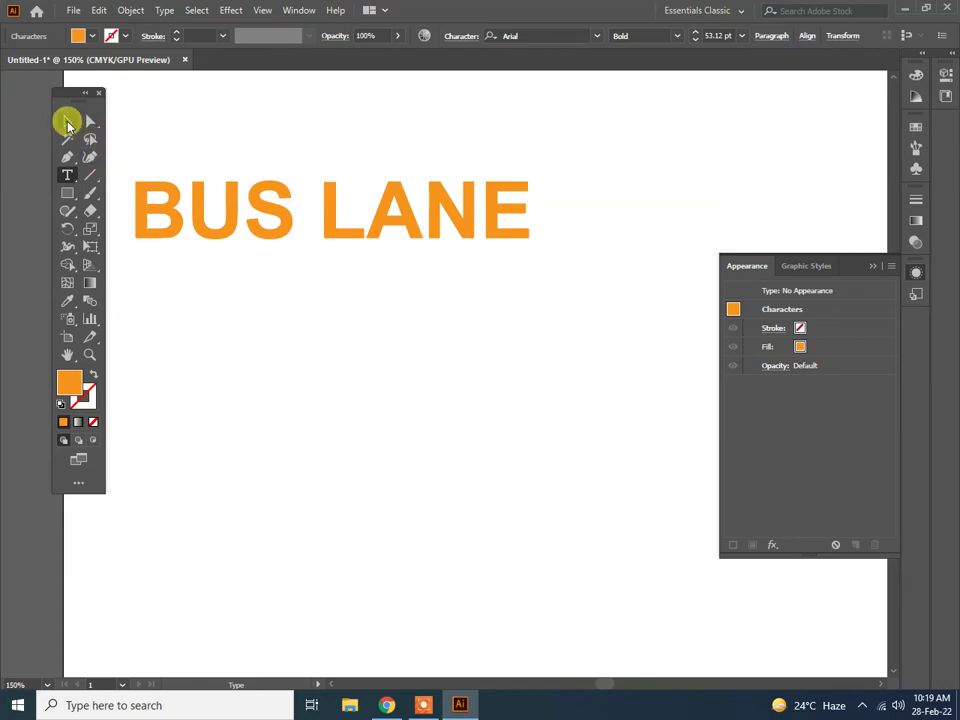
left_click(67, 121)
left_click_drag(287, 217, 283, 224)
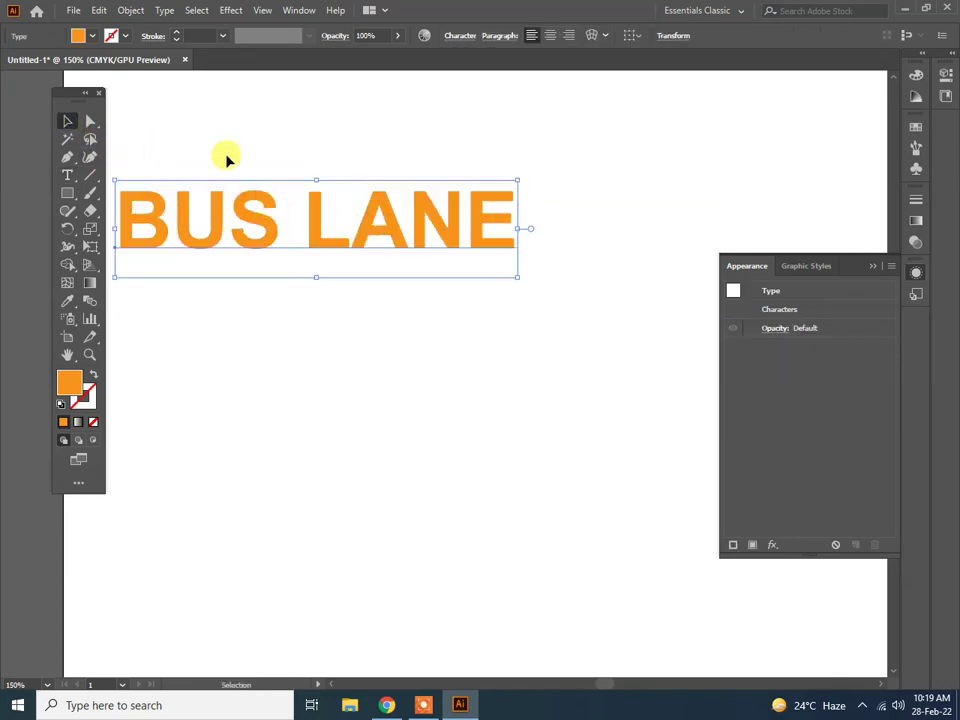
left_click(231, 10)
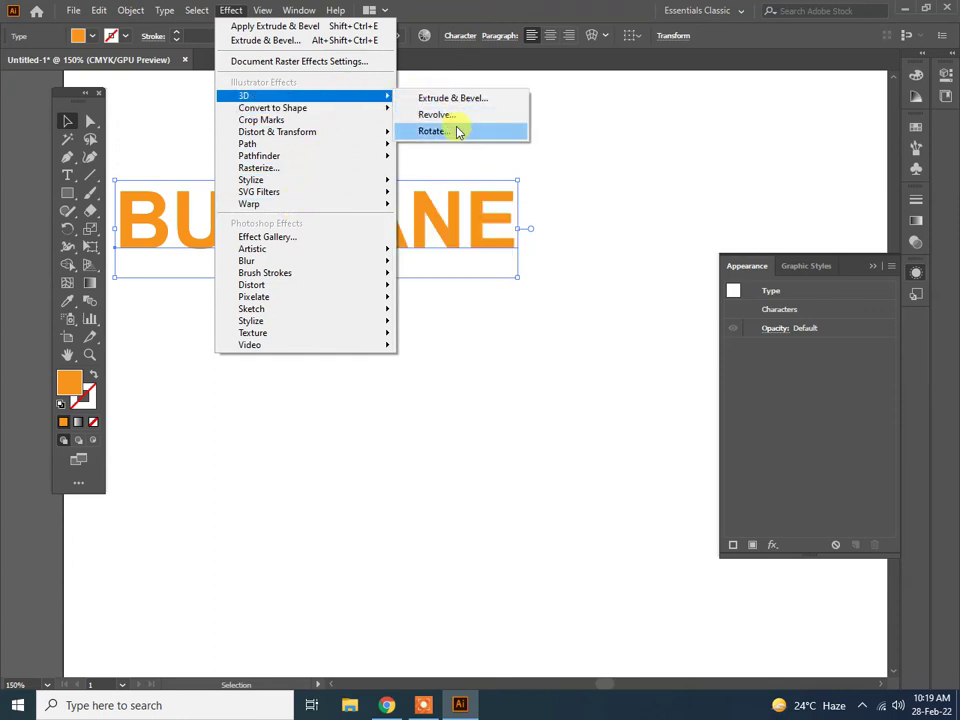
left_click(456, 129)
left_click(538, 260)
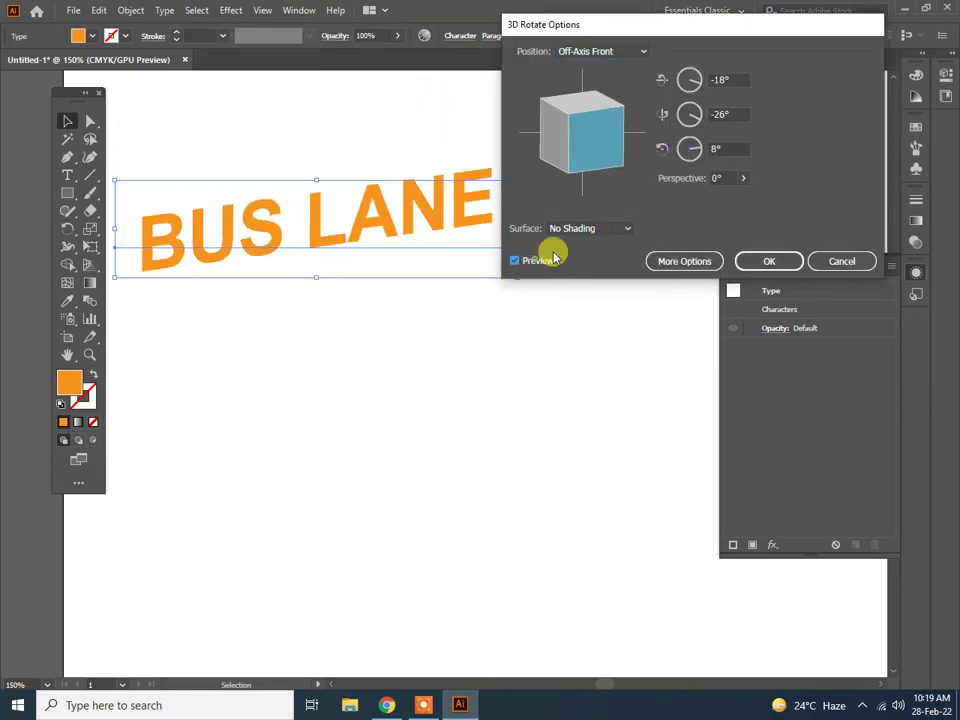
mouse_move(606, 129)
left_mouse_down()
mouse_move(602, 107)
mouse_move(604, 146)
mouse_move(566, 154)
mouse_move(589, 154)
mouse_move(555, 125)
mouse_move(566, 139)
mouse_move(611, 146)
mouse_move(613, 127)
mouse_move(562, 160)
mouse_move(593, 165)
left_mouse_up()
left_click(603, 52)
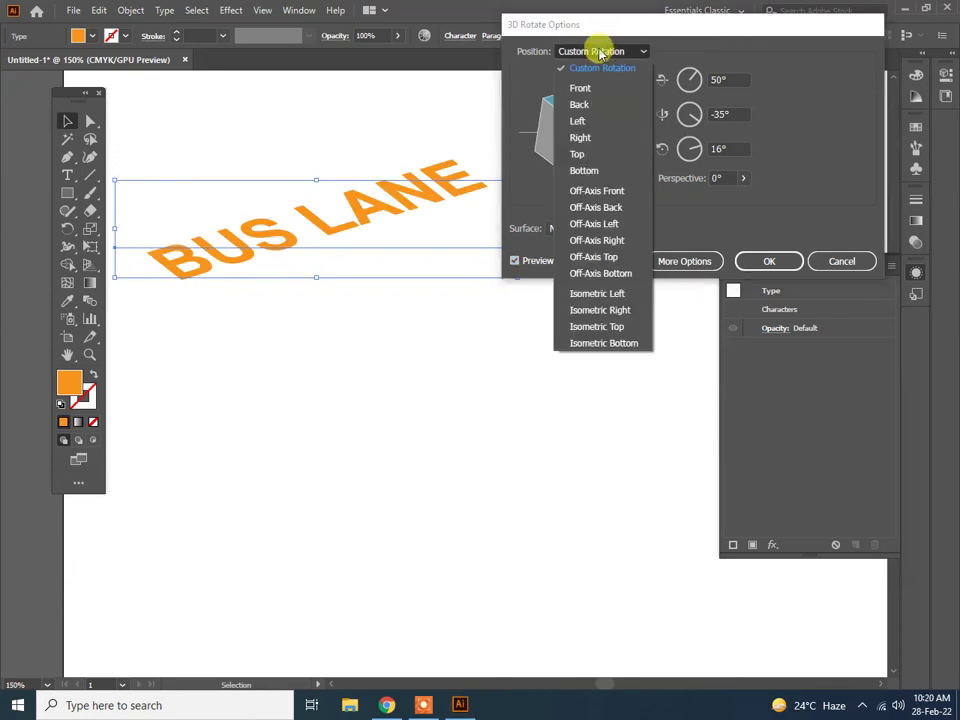
left_click(605, 256)
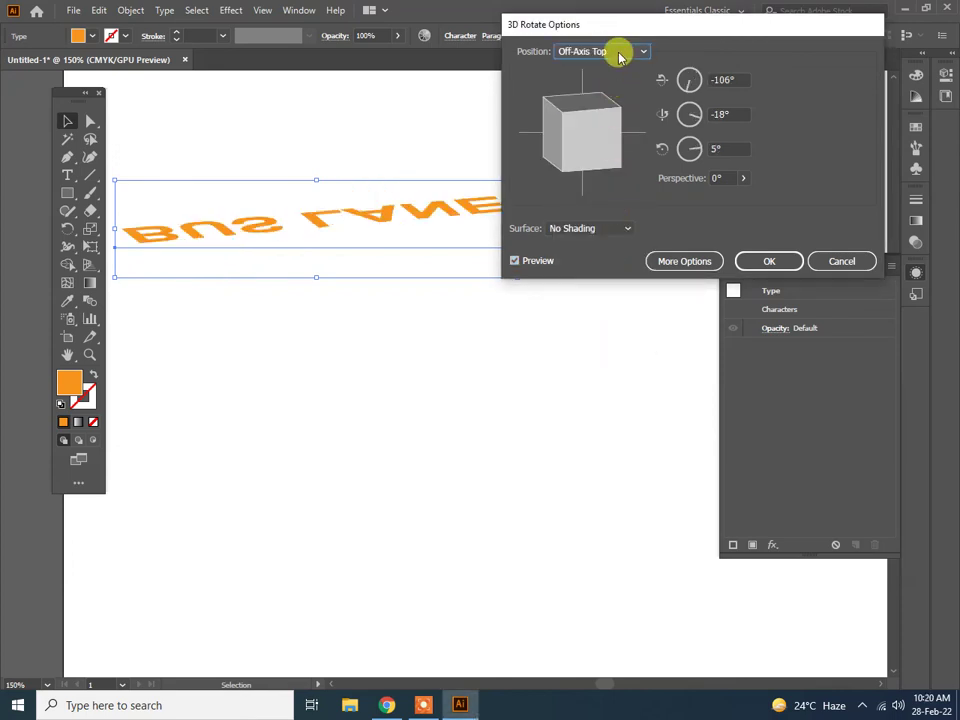
left_click(613, 50)
left_click(600, 293)
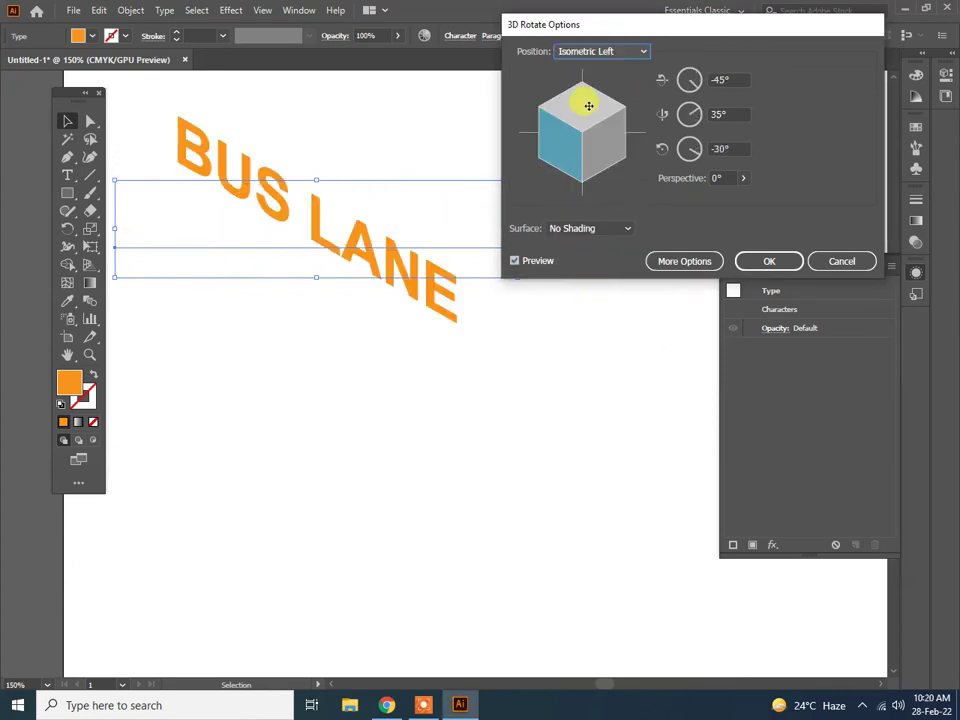
left_click(594, 55)
left_click(601, 184)
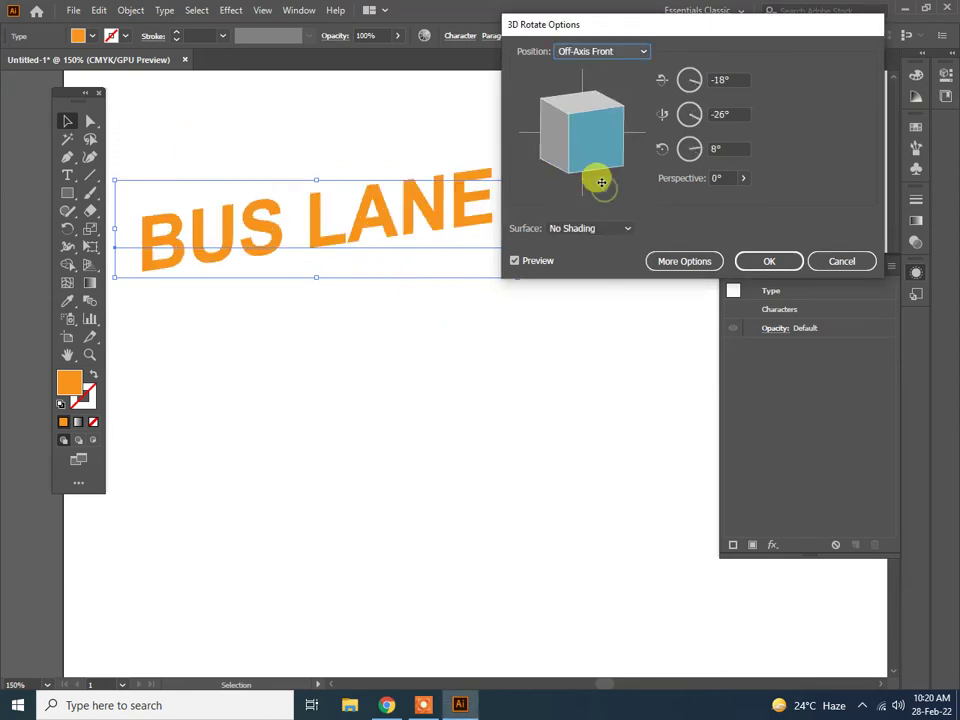
left_click(596, 55)
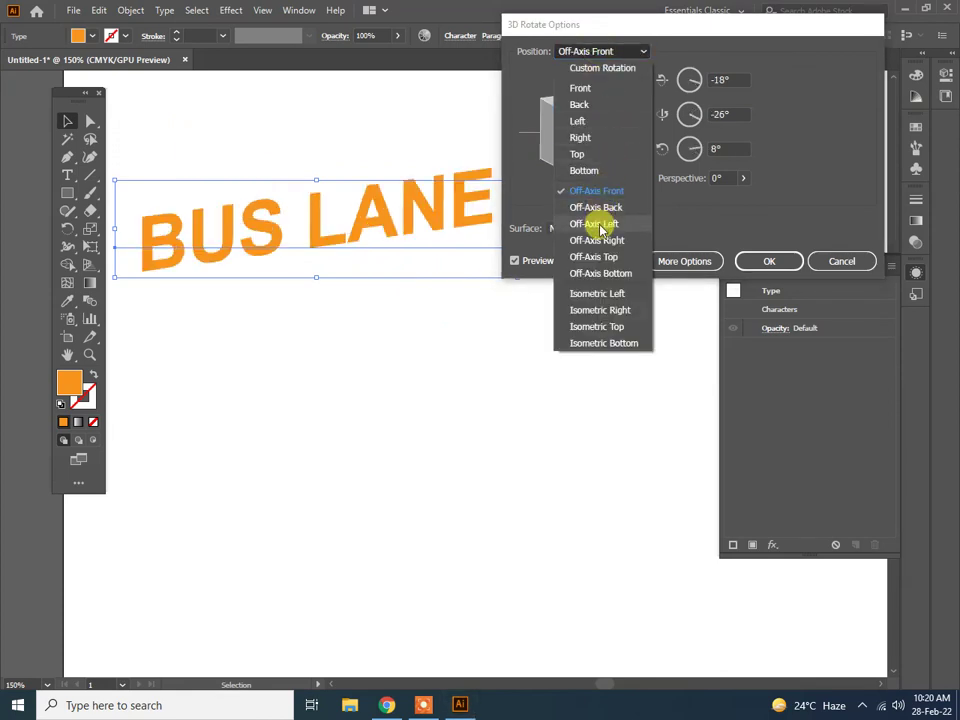
left_click(600, 222)
left_click(587, 58)
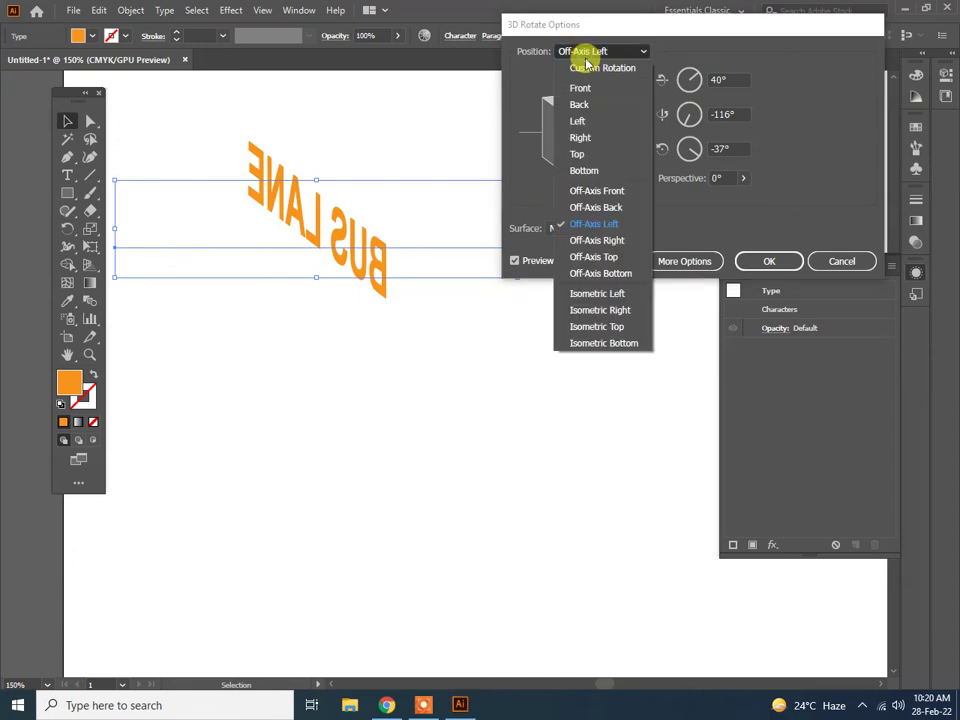
left_click(607, 254)
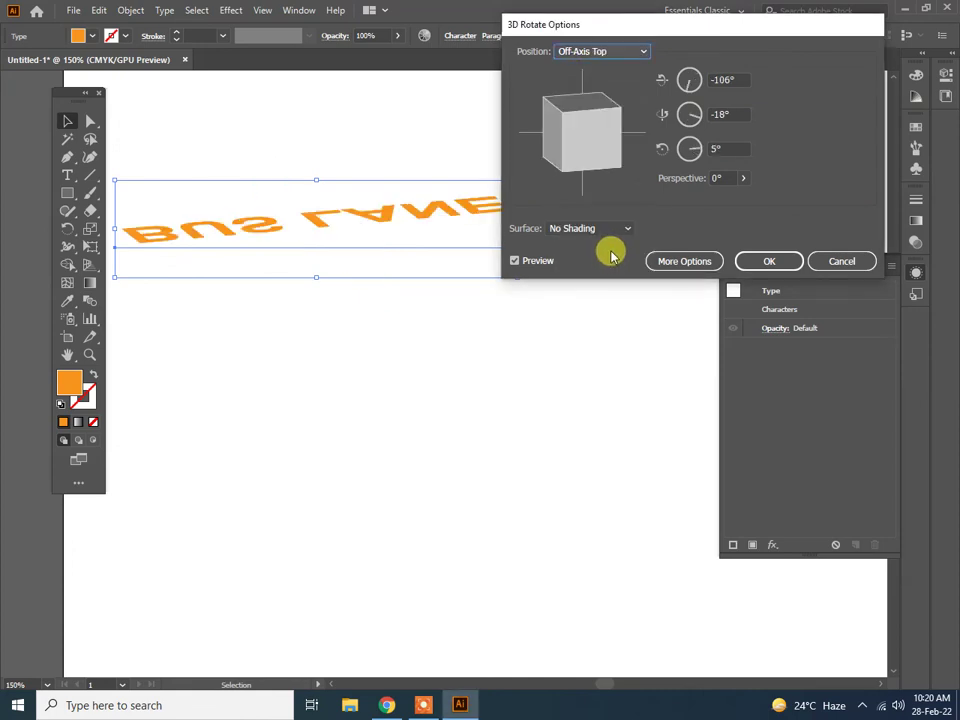
left_click(840, 261)
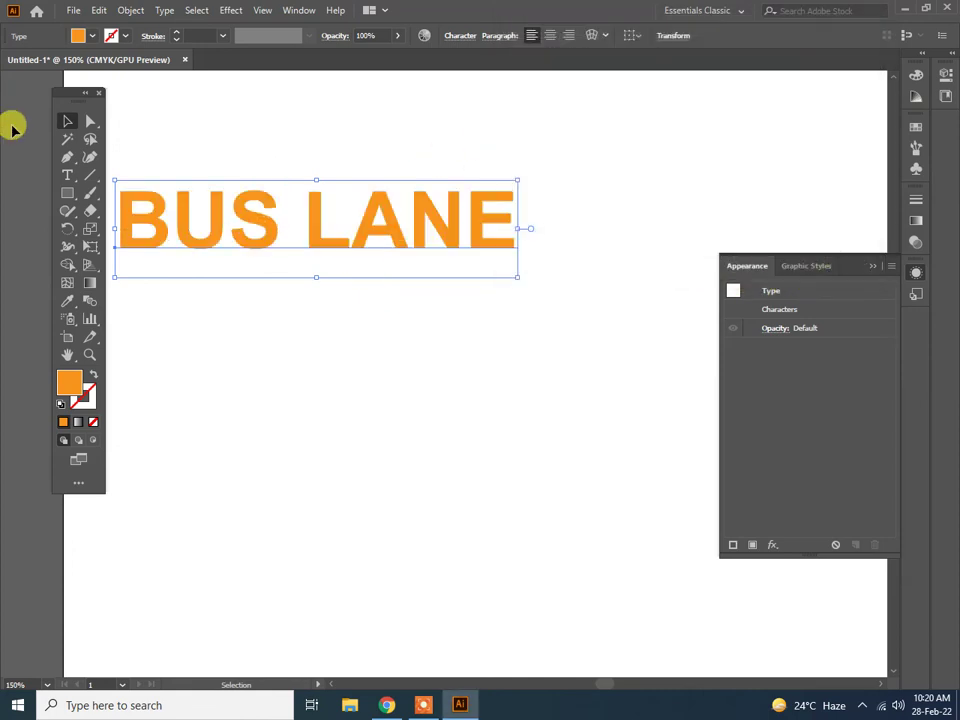
Delete the BUS LANE text, then open and close the Effect menu unused
left_click_drag(356, 242, 380, 236)
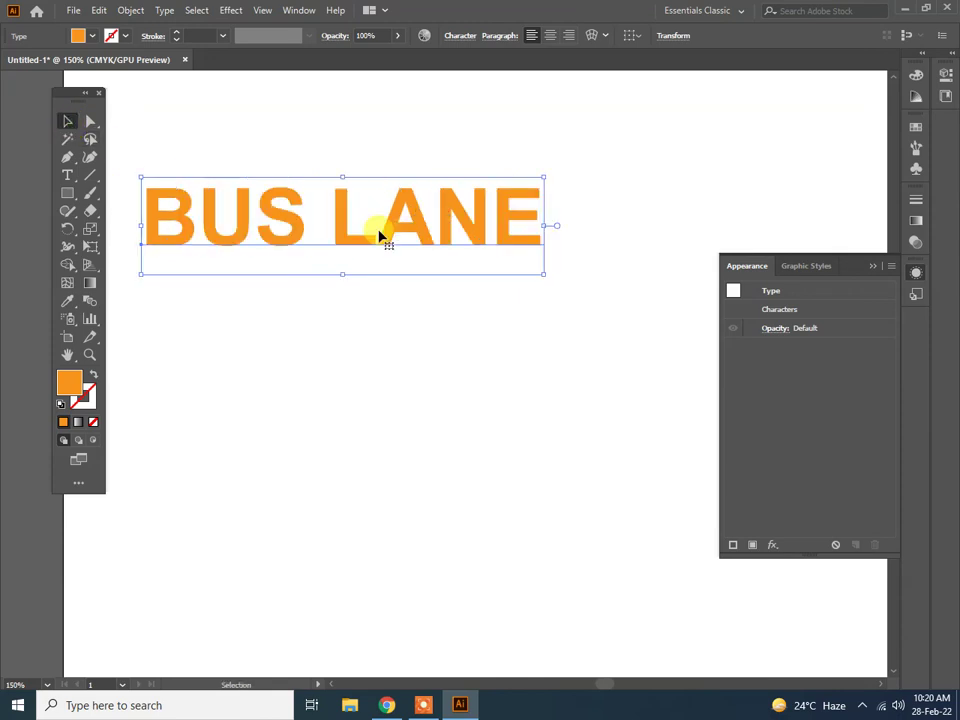
key("Delete")
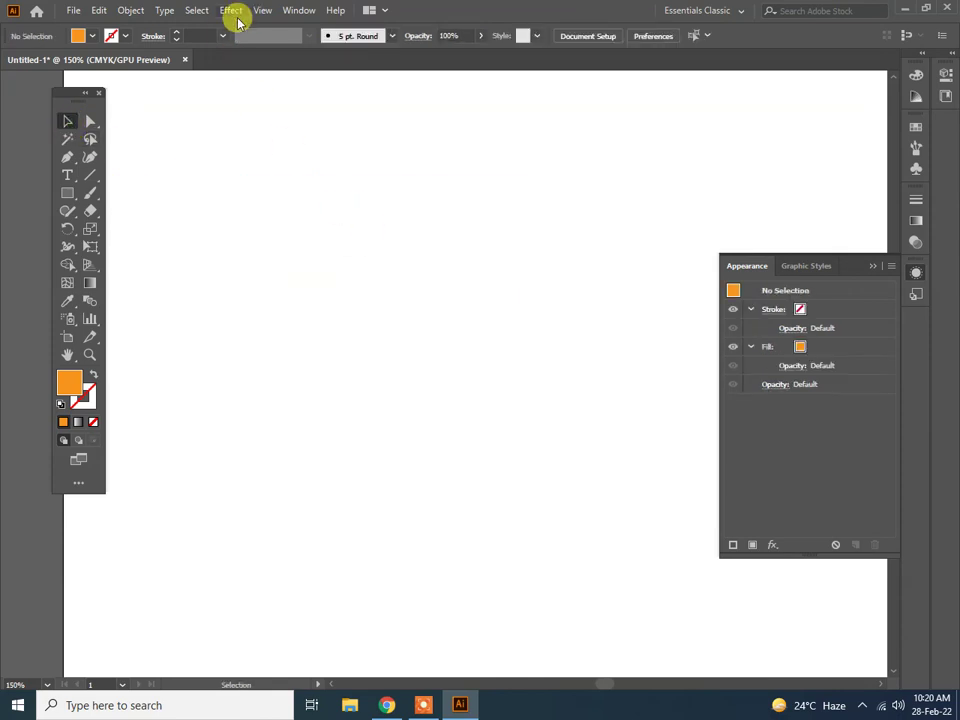
left_click(234, 14)
mouse_move(243, 95)
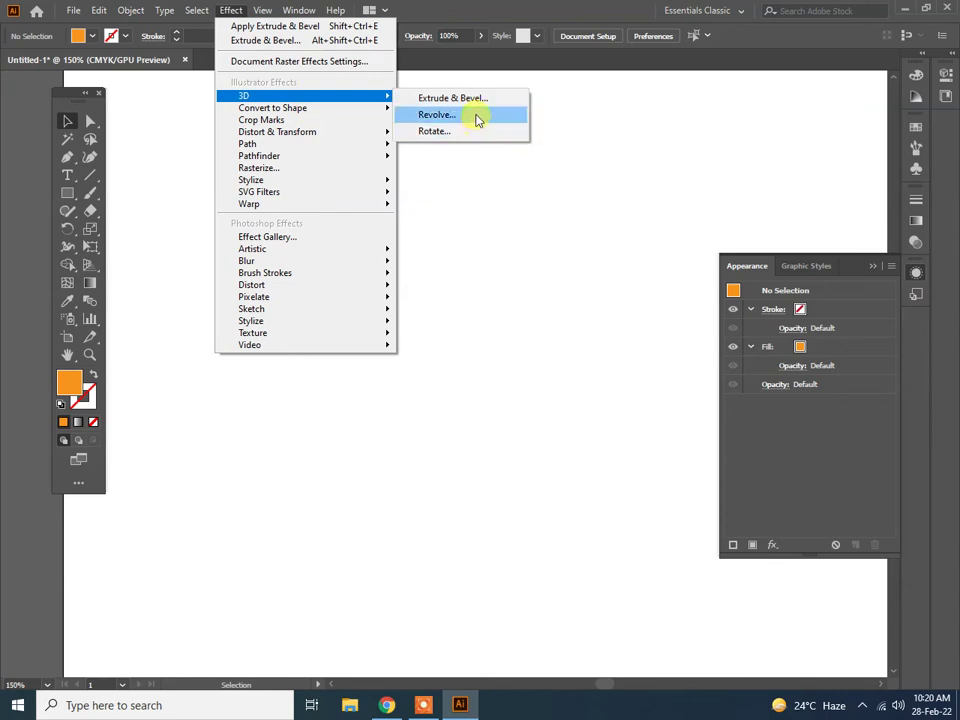
left_click(473, 6)
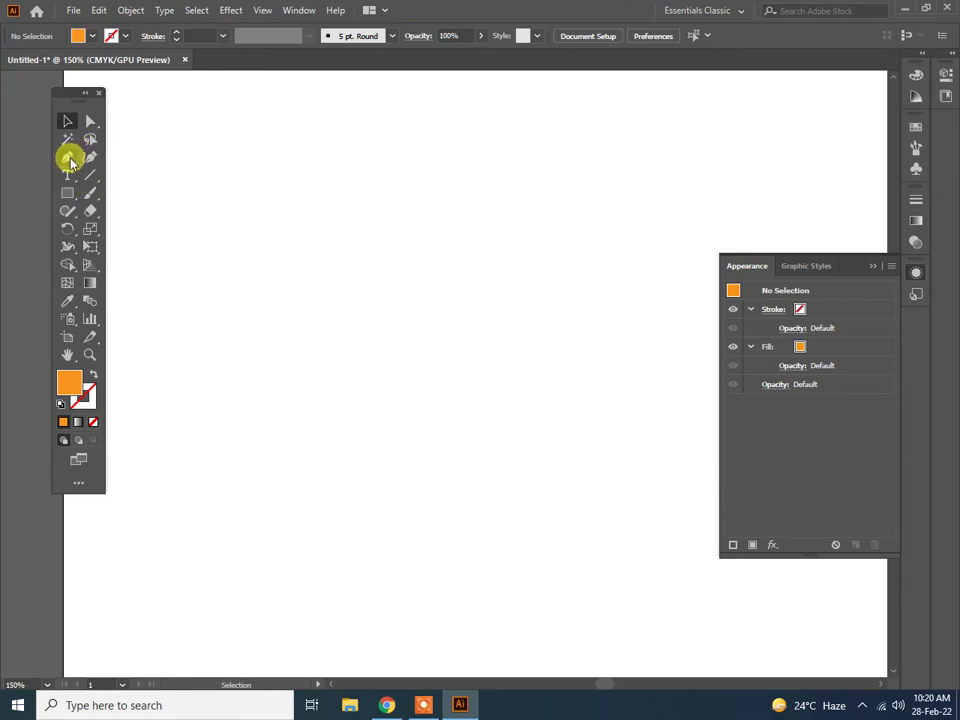
Draw a zigzag profile path from top to bottom with the Pen tool
left_click(67, 157)
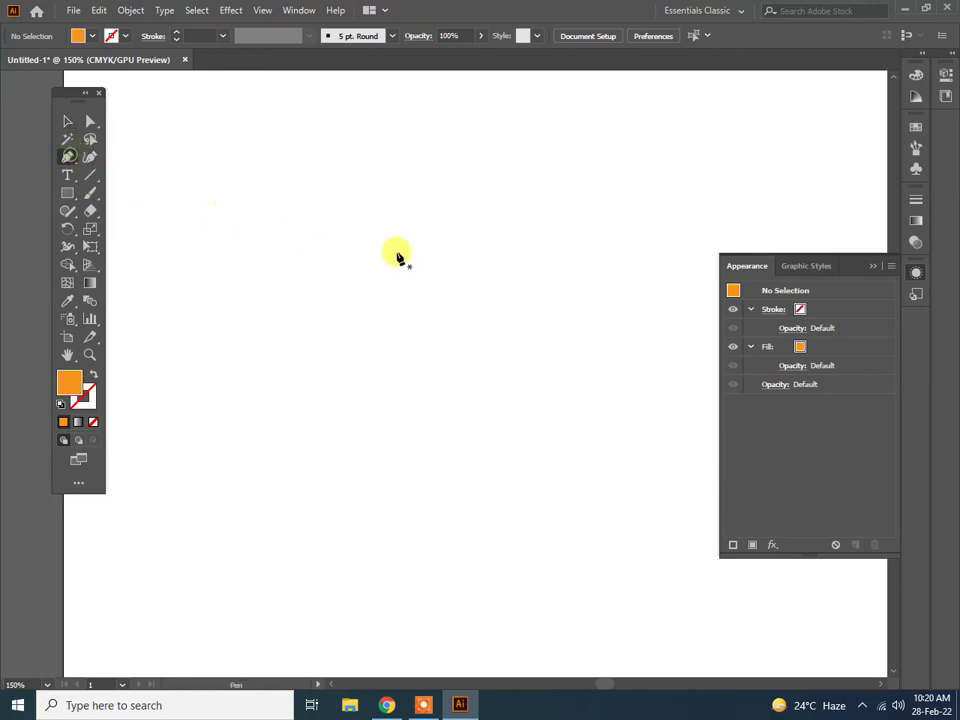
left_click(419, 176)
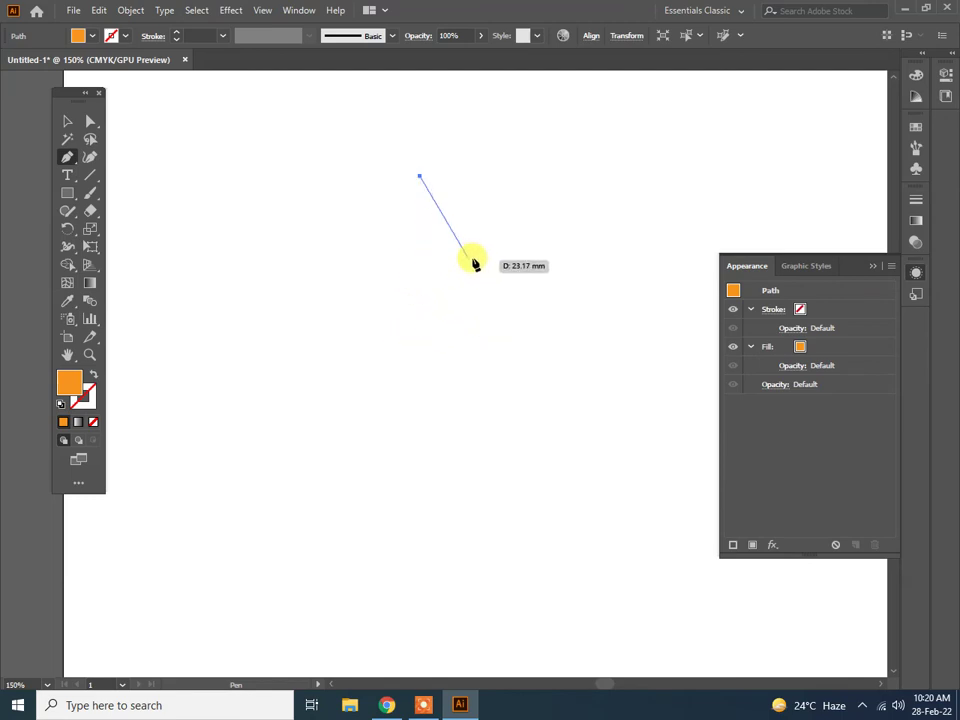
left_click_drag(386, 209, 384, 253)
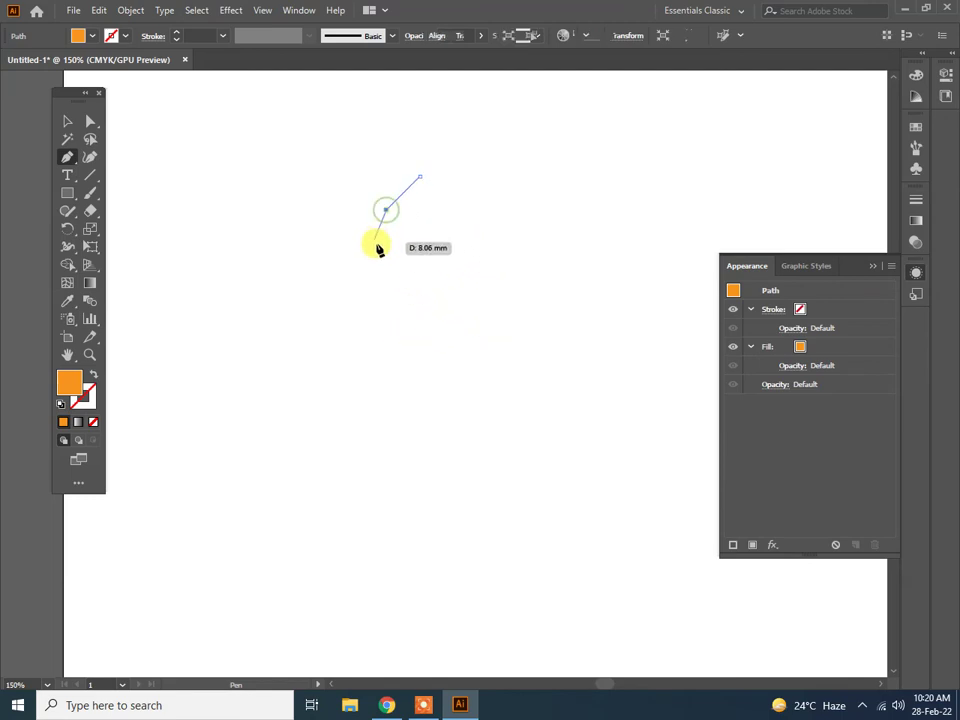
left_click(386, 248)
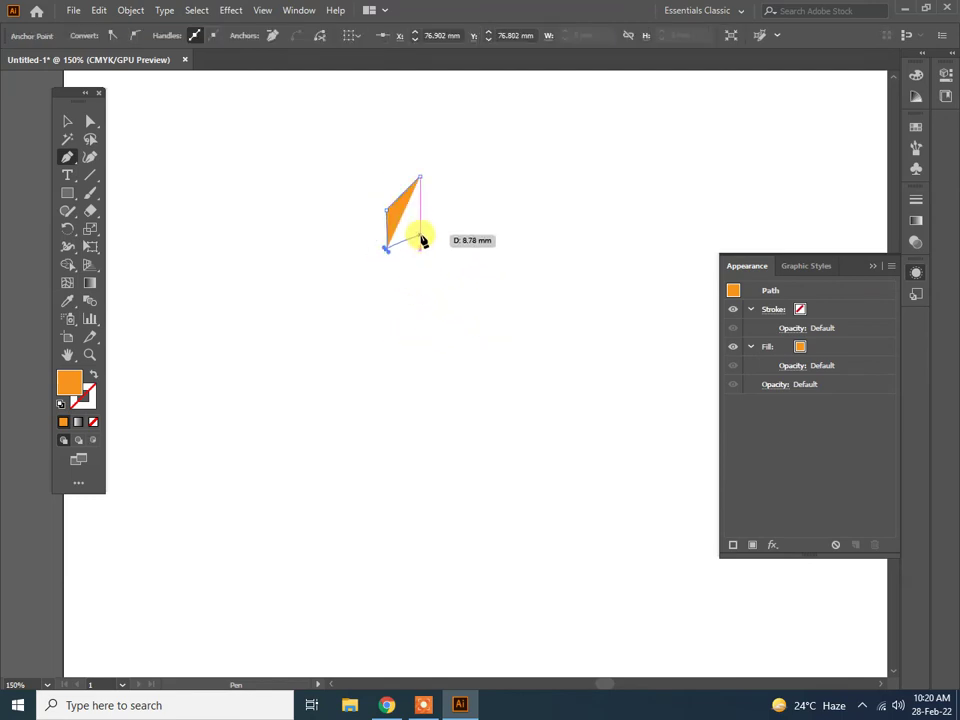
left_click(419, 239)
left_click(365, 296)
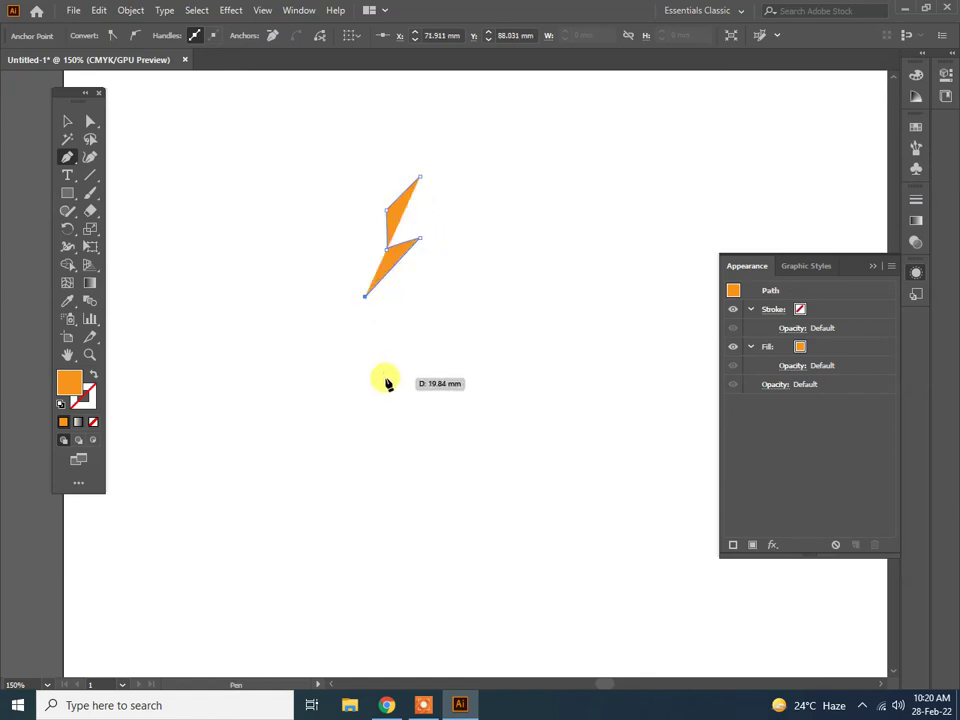
left_click(386, 378)
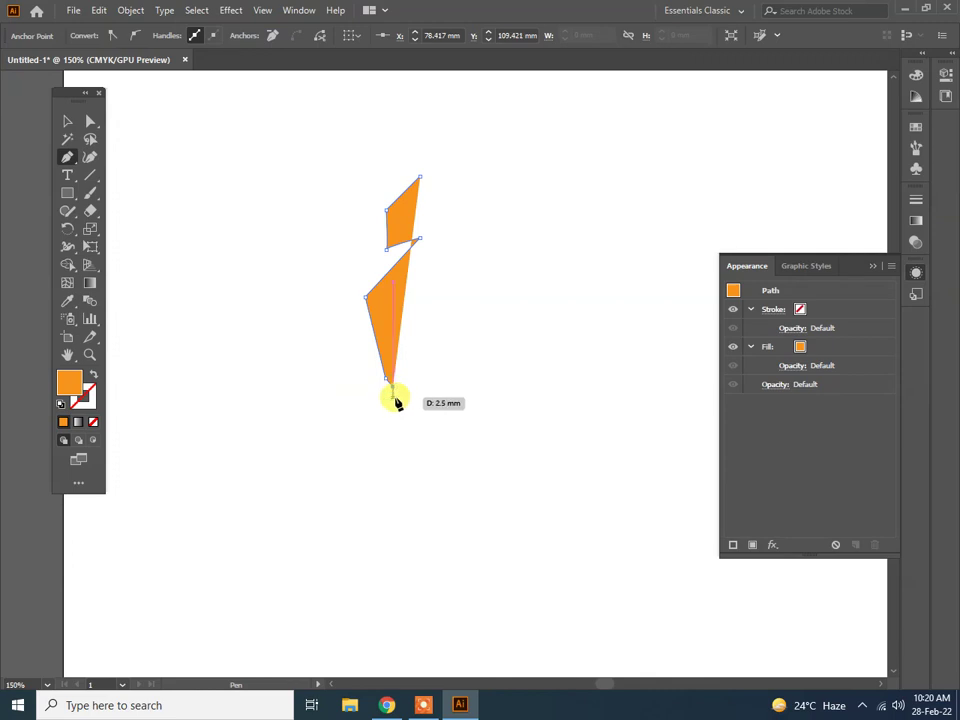
left_click(392, 396)
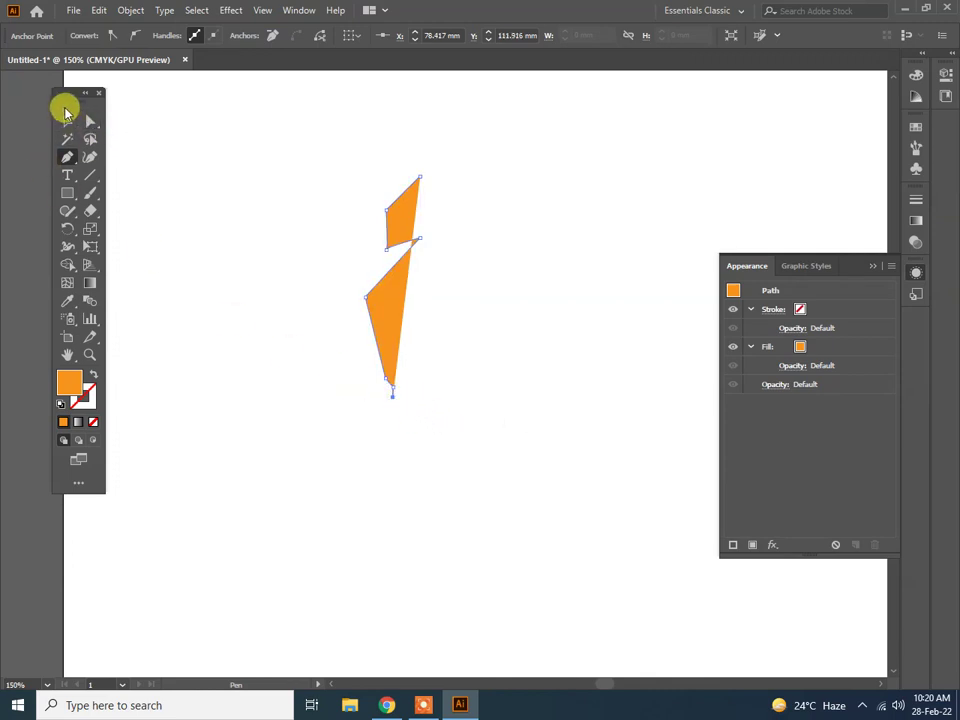
Make the path an orange 1 pt outline with no fill and move it up
left_click(67, 121)
left_click(244, 165)
left_click_drag(330, 146, 482, 403)
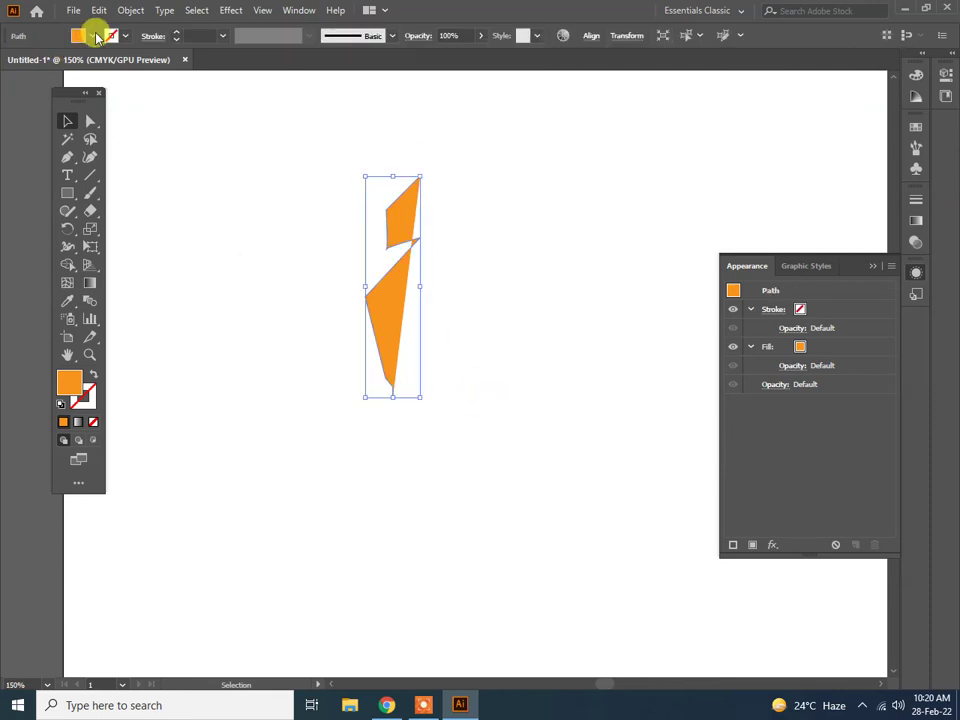
left_click(93, 374)
left_click(327, 337)
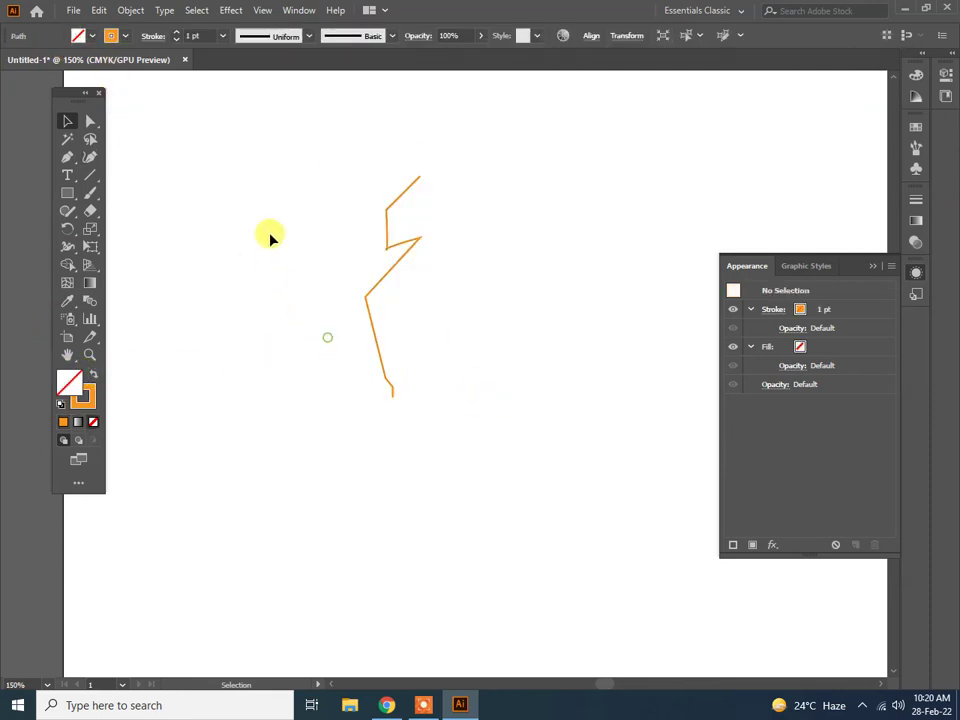
left_click_drag(336, 161, 495, 439)
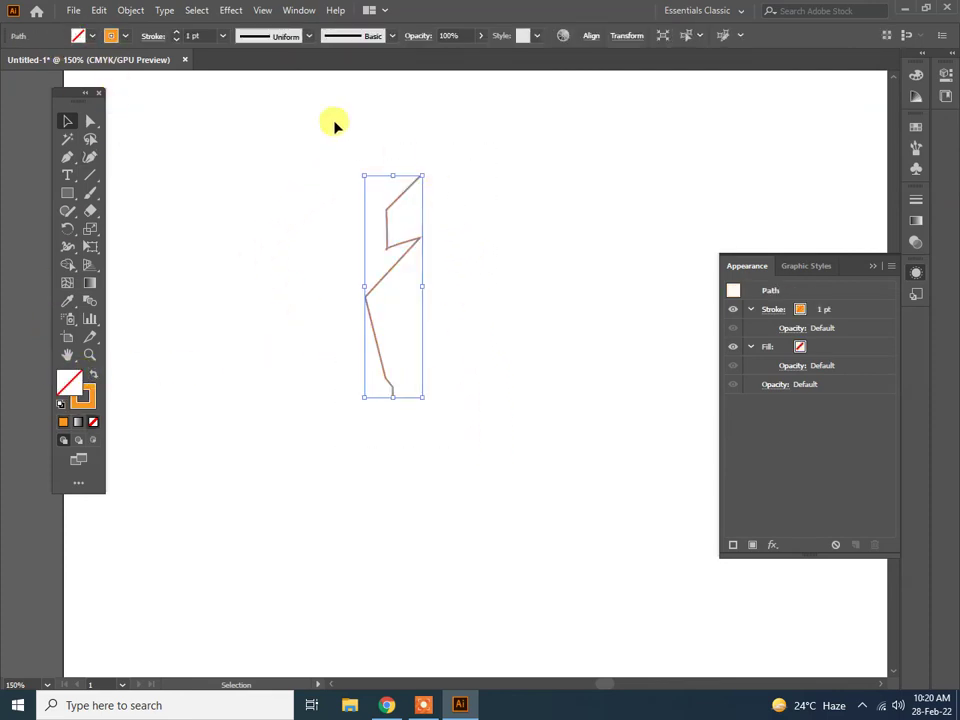
left_click_drag(396, 253, 396, 217)
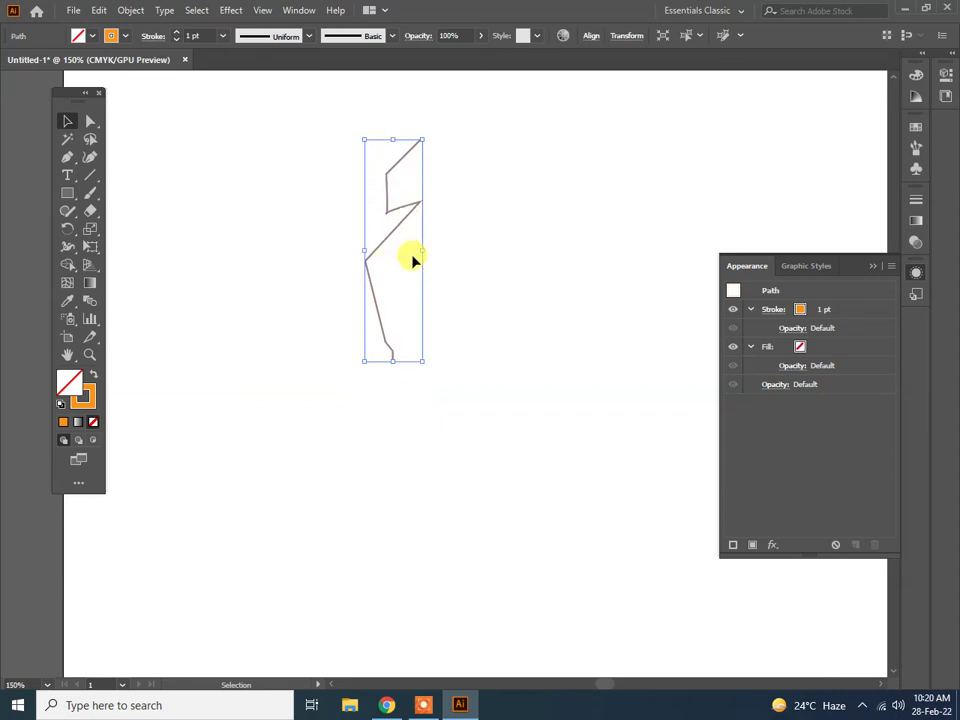
Apply a previewed 3D Revolve with a custom rotation so the solid points horizontally
left_click(226, 10)
mouse_move(244, 95)
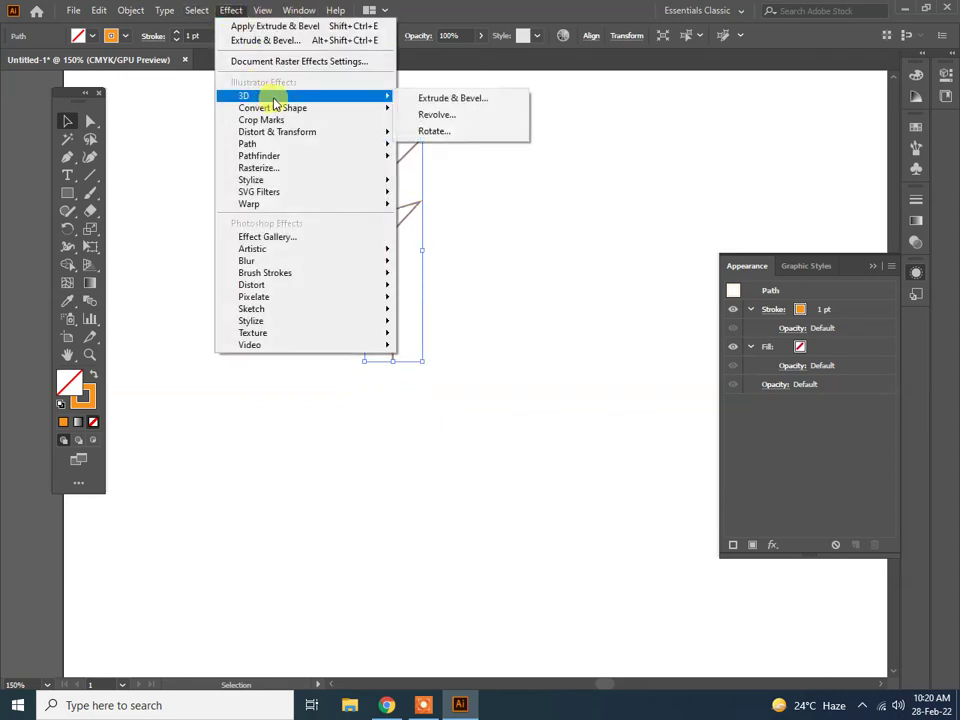
left_click(434, 114)
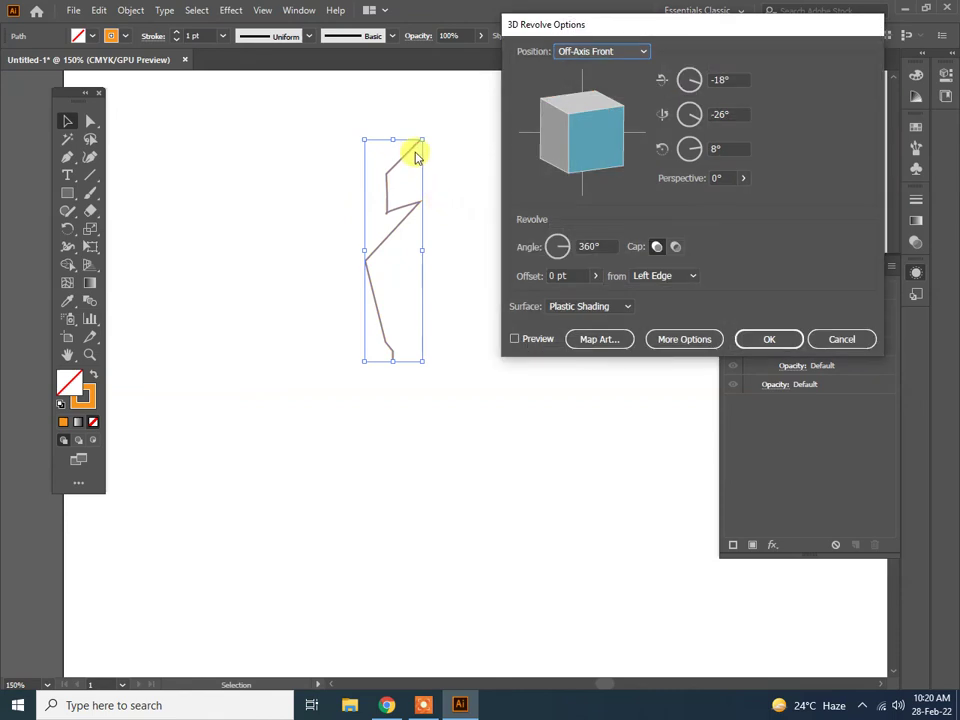
left_click(538, 340)
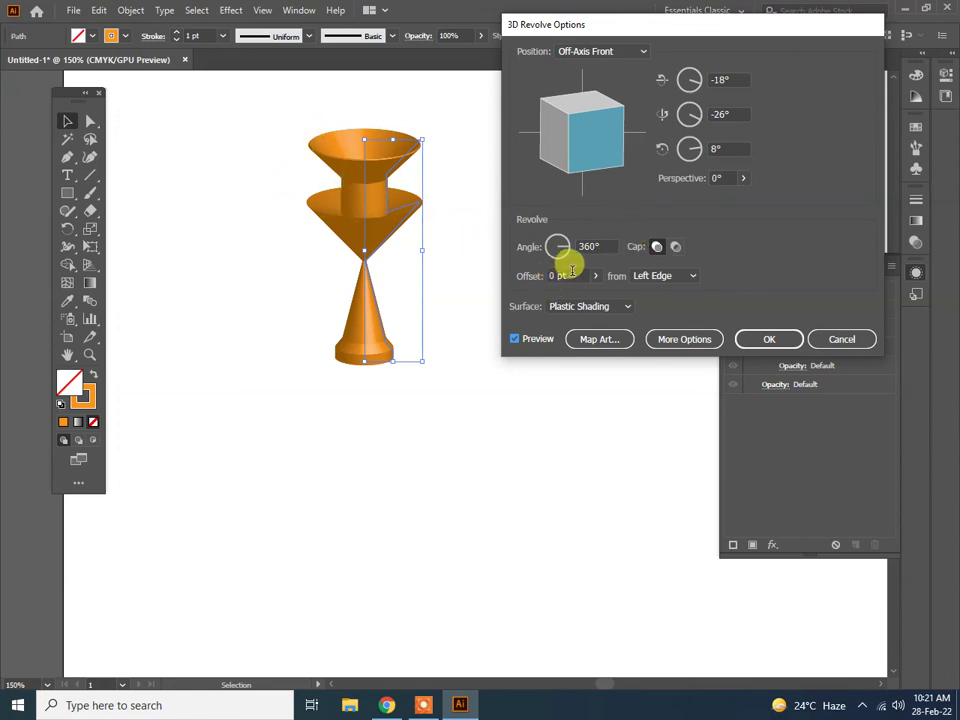
left_click(594, 276)
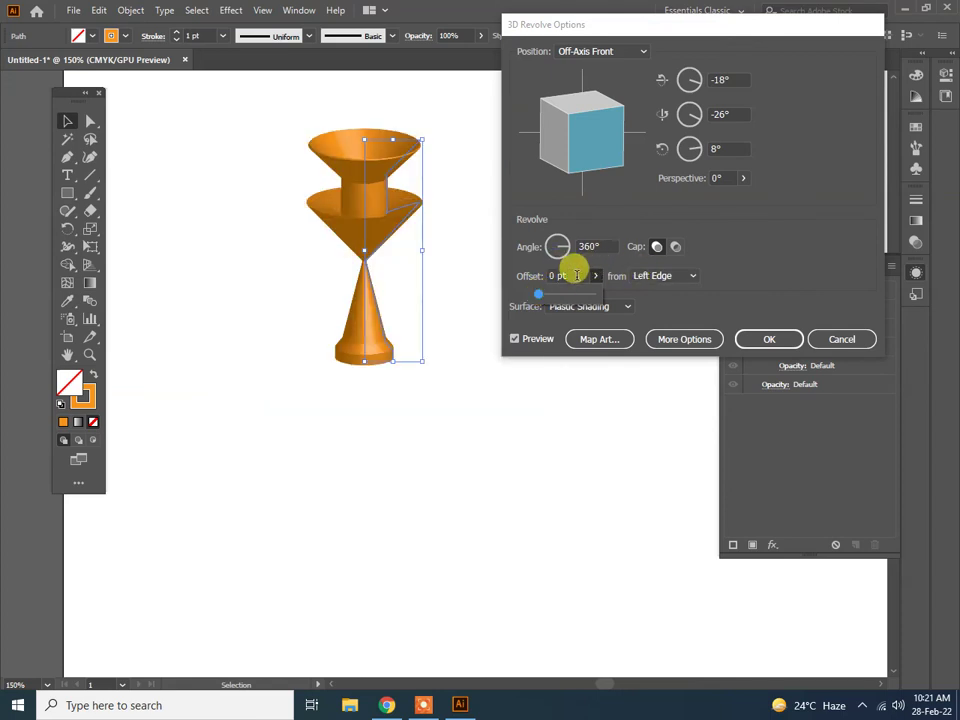
mouse_move(593, 141)
left_mouse_down()
mouse_move(566, 148)
mouse_move(606, 159)
mouse_move(561, 120)
mouse_move(538, 136)
mouse_move(583, 176)
mouse_move(551, 124)
mouse_move(540, 142)
mouse_move(603, 185)
left_mouse_up()
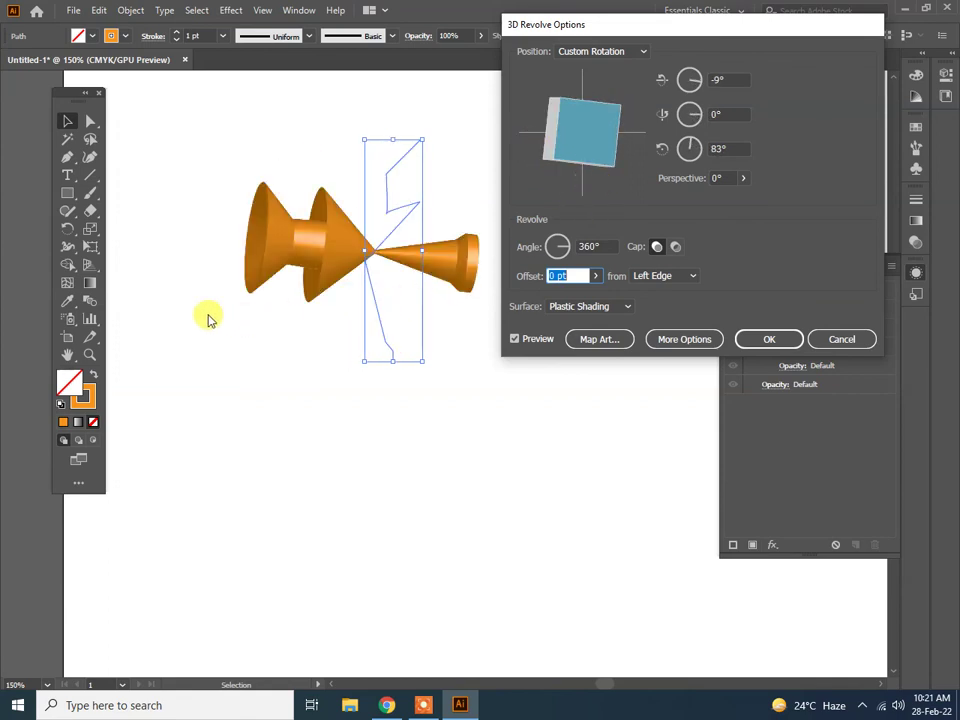
mouse_move(621, 122)
left_mouse_down()
mouse_move(608, 118)
mouse_move(591, 132)
mouse_move(580, 158)
left_mouse_up()
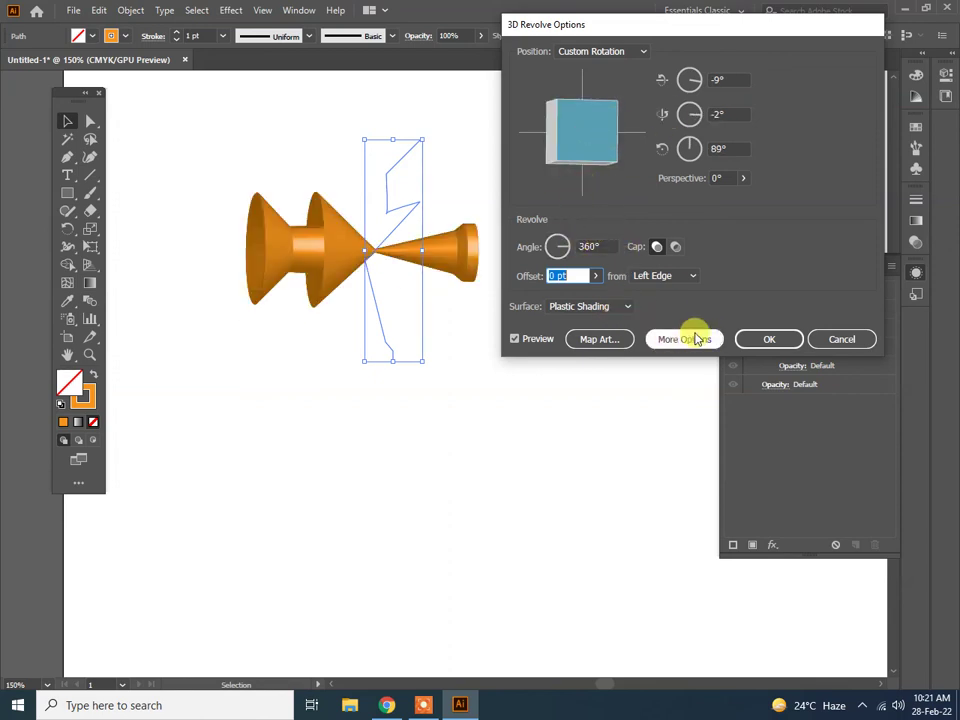
left_click(767, 338)
left_click(456, 354)
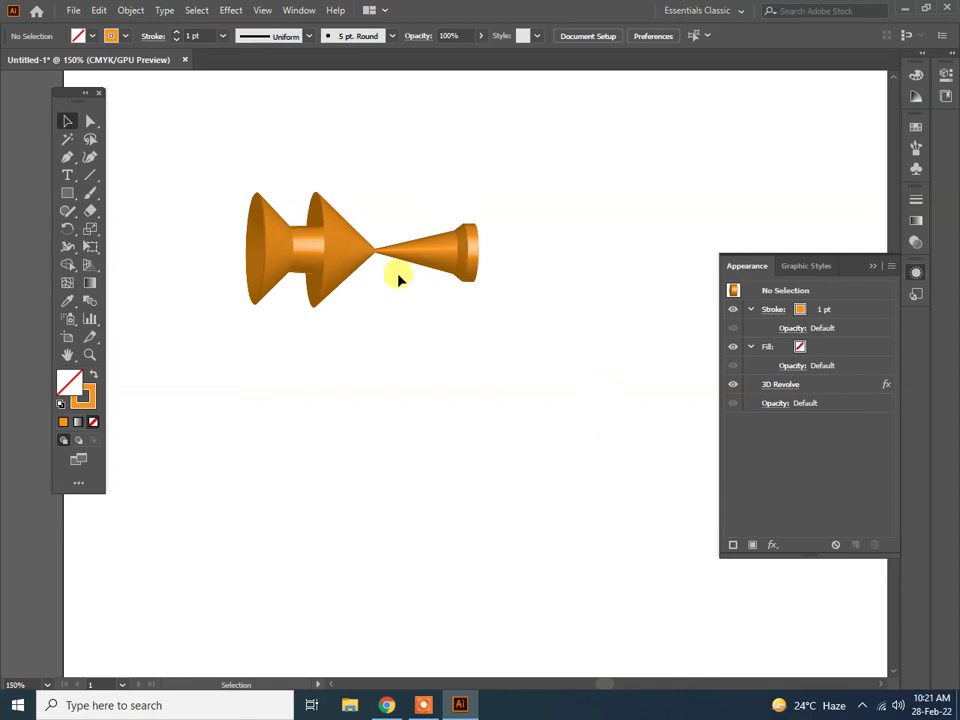
Zoom and pan around the horn solid, close the Effect menu unused, then launch Chrome
scroll(339, 266, "up", 1)
scroll(339, 266, "up", 2)
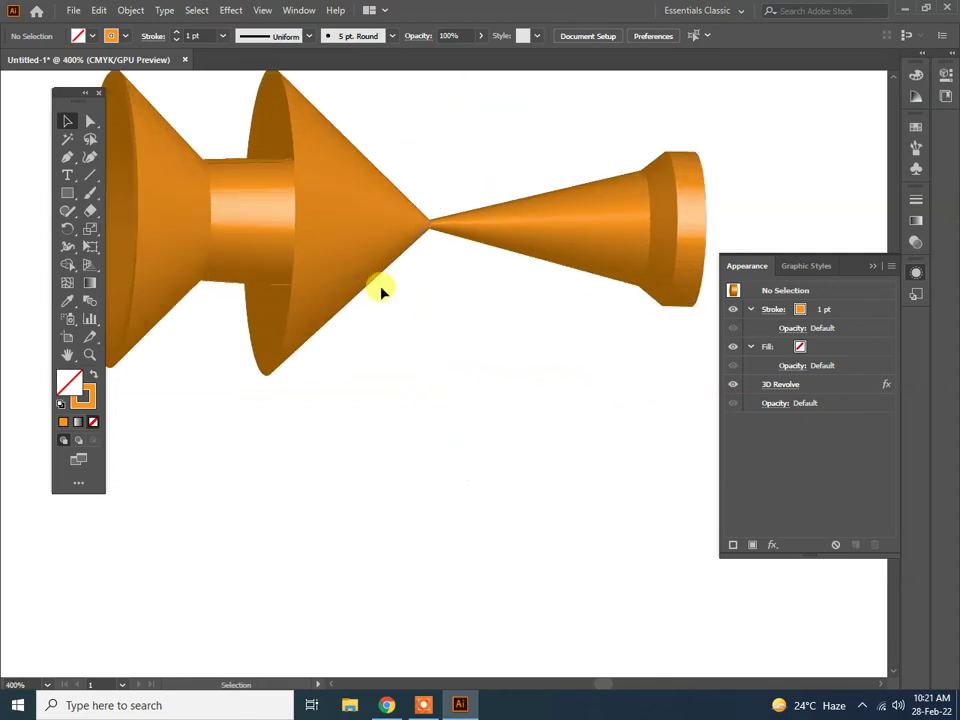
scroll(381, 290, "down", 1)
left_click_drag(369, 317, 450, 336)
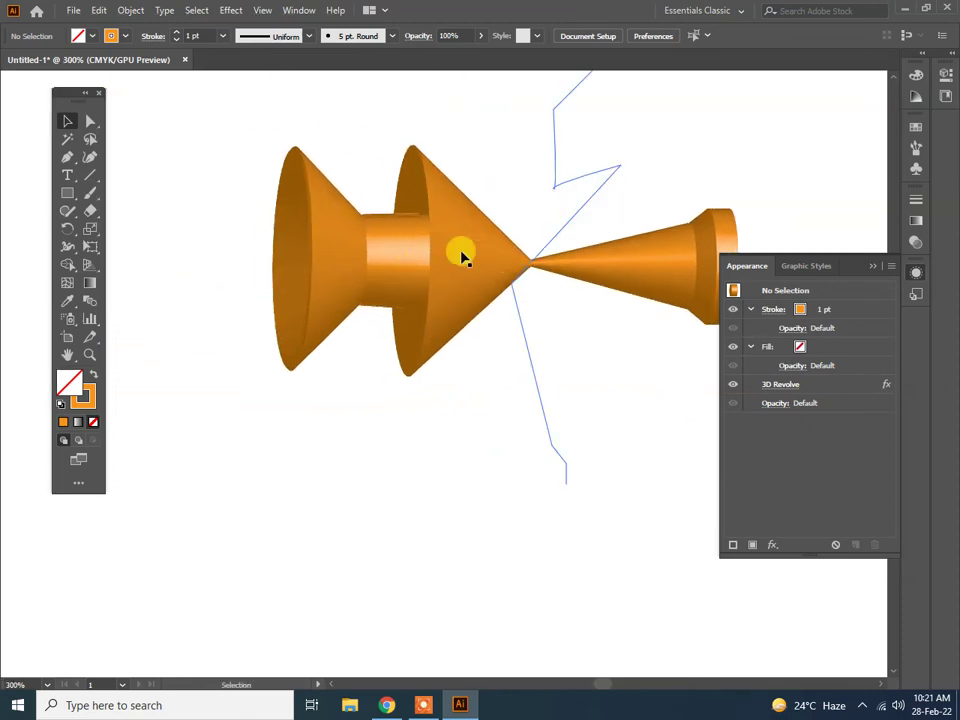
left_click(231, 11)
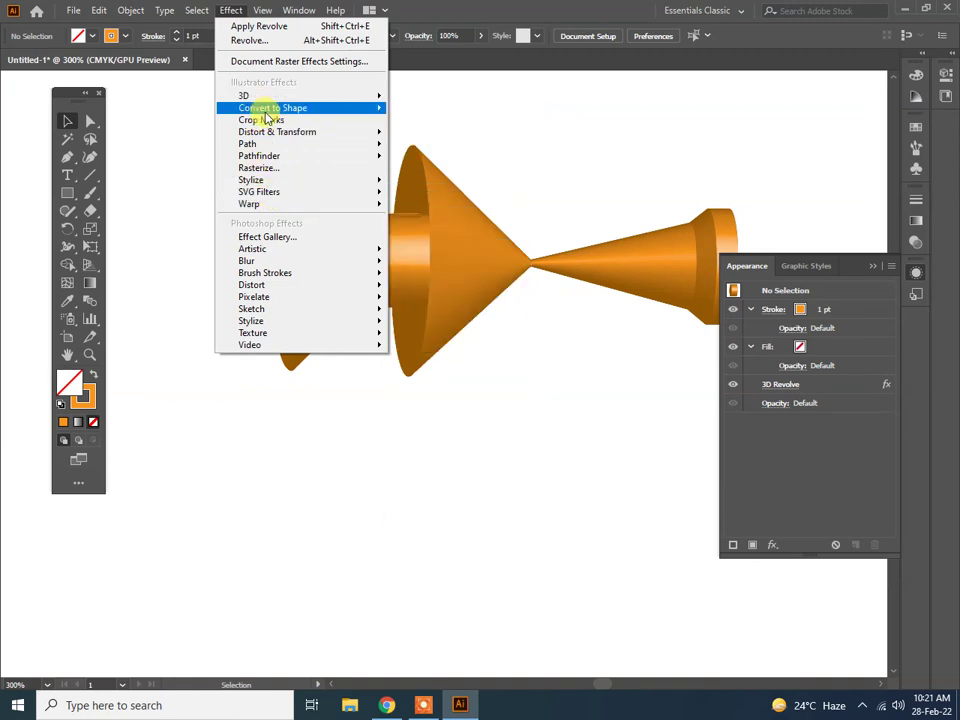
left_click(64, 121)
scroll(355, 367, "down", 1)
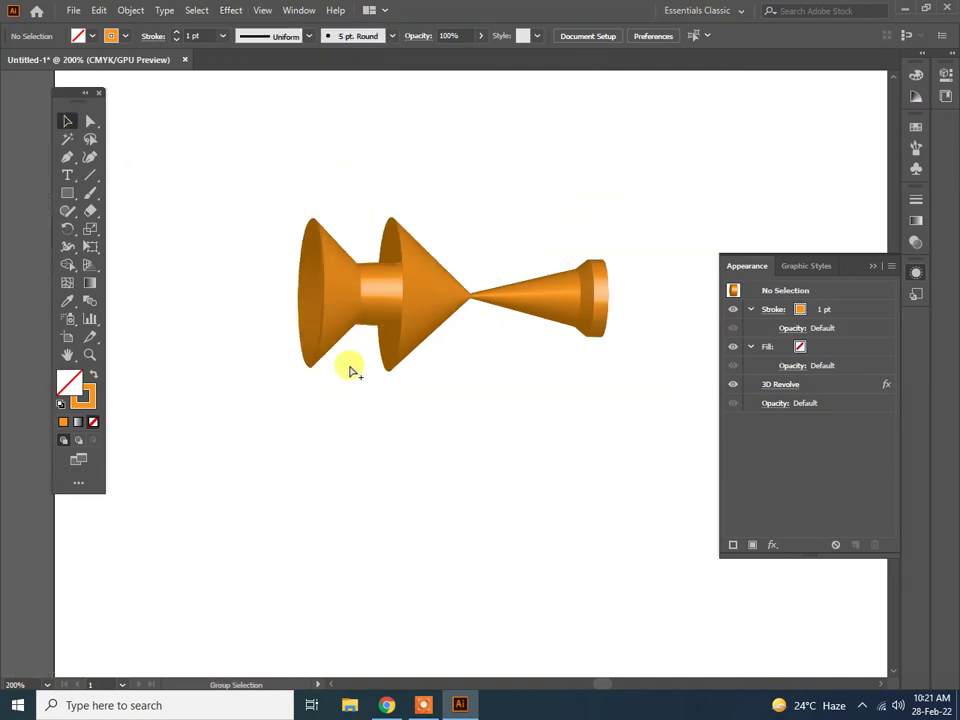
left_click(384, 706)
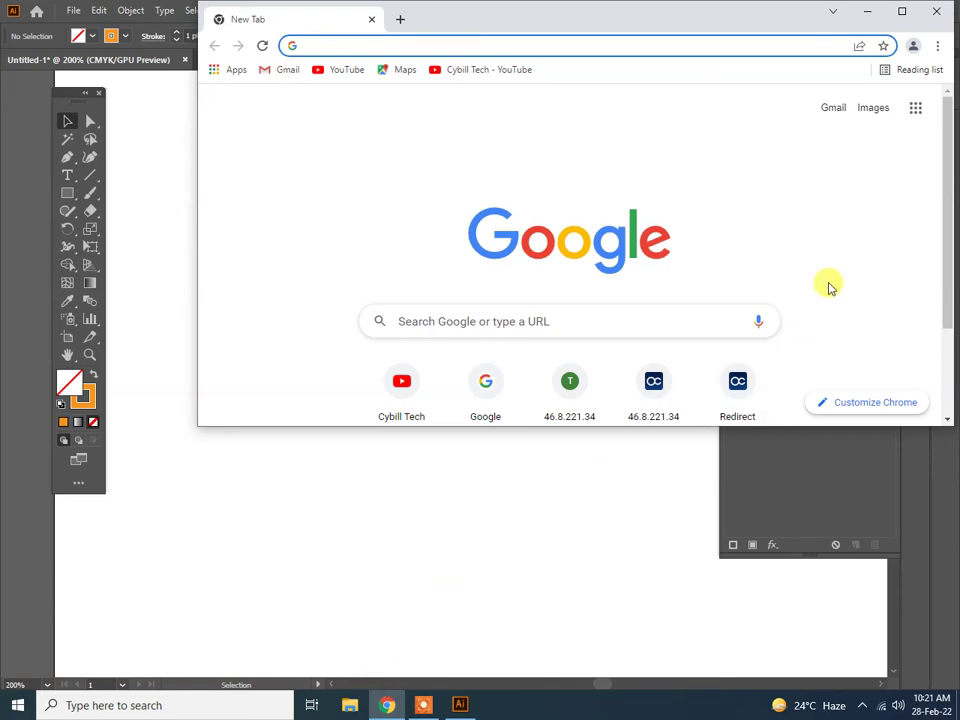
Maximize Chrome and run a Google search for 'Stationary design'
left_click(901, 11)
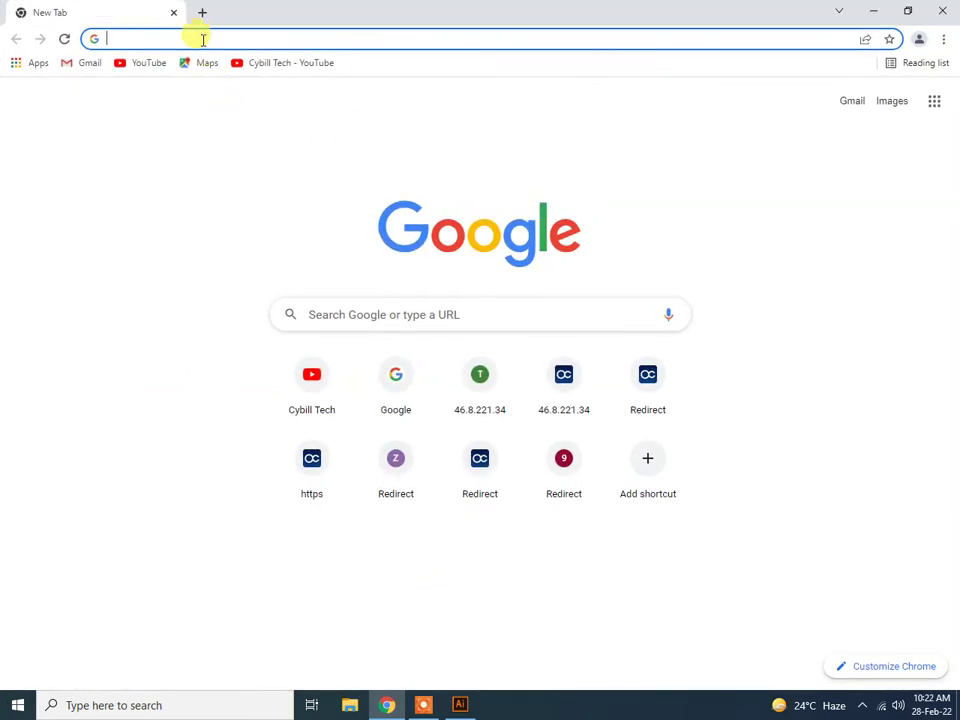
left_click(200, 41)
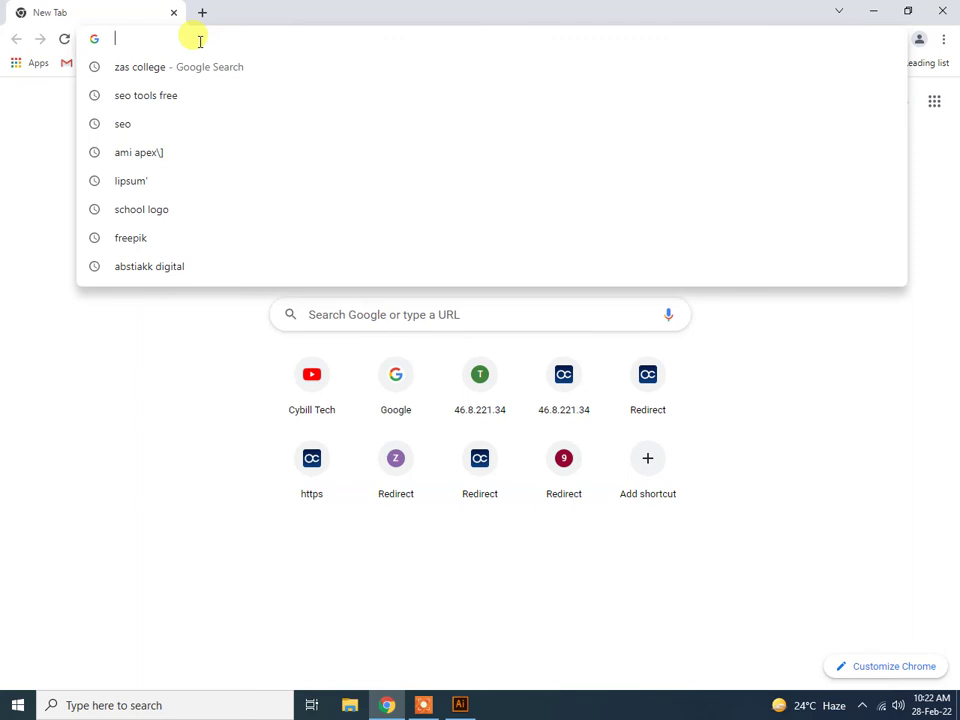
type("Stat")
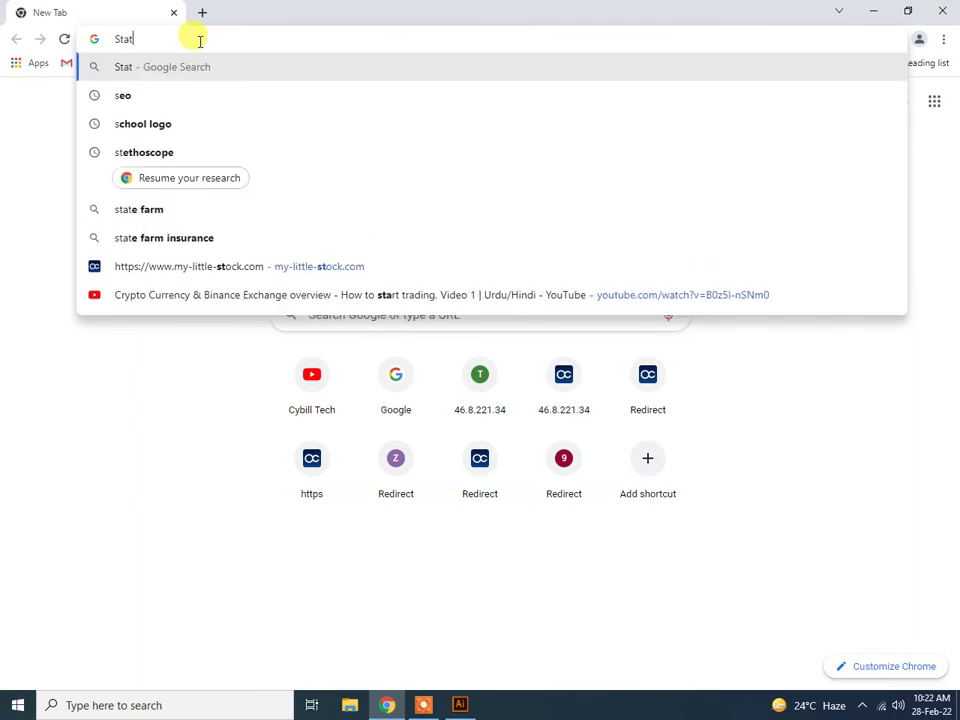
type("ionary ")
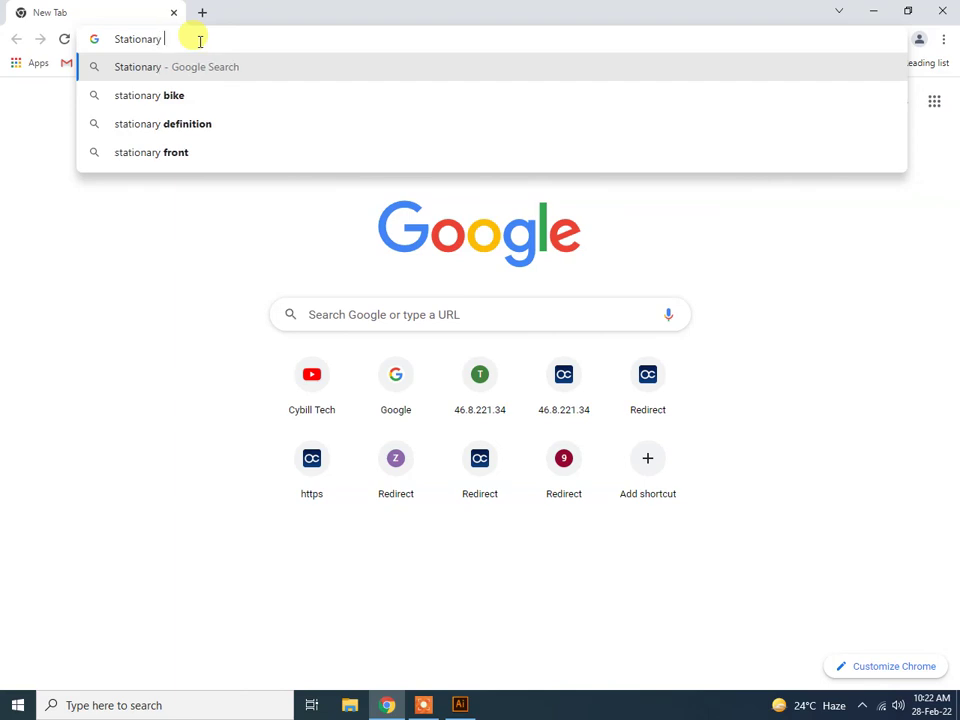
type("design")
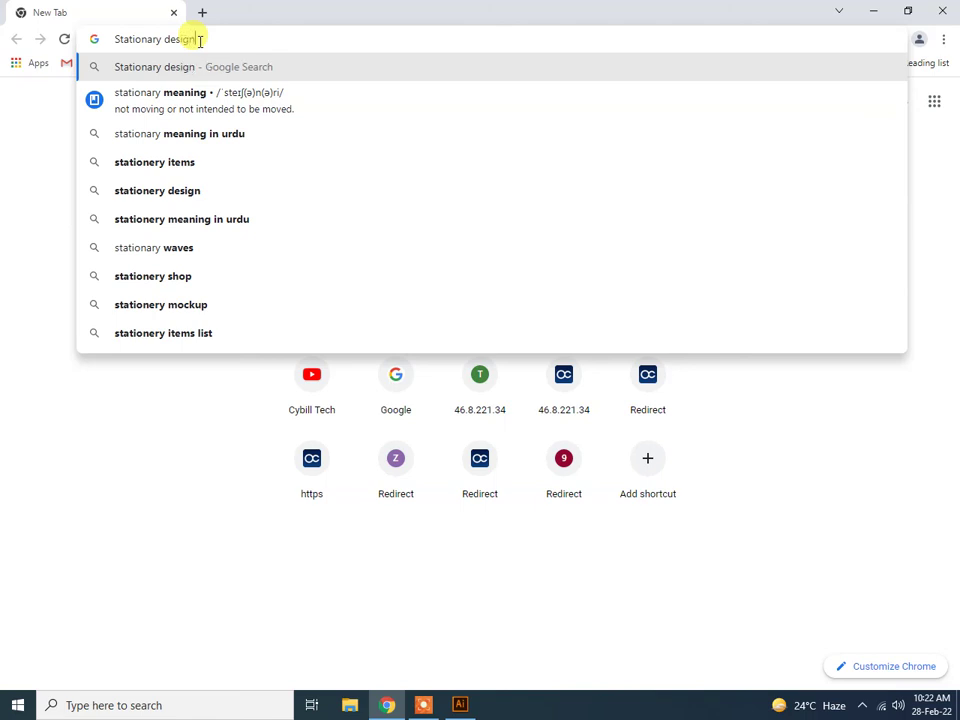
key("Return")
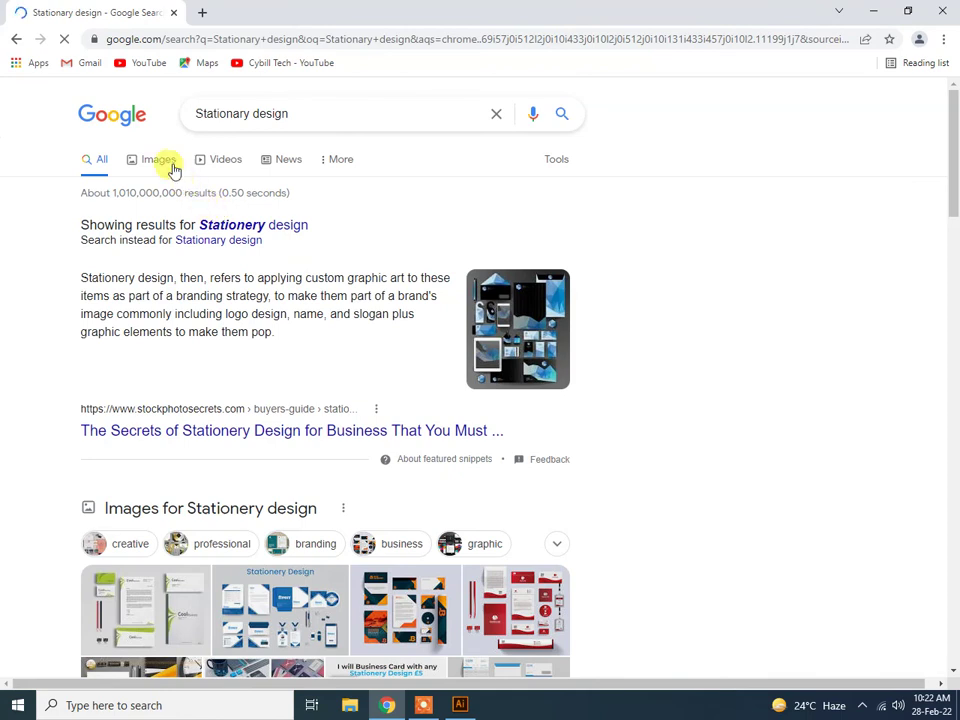
Show image results for stationery design and open the business card image in a new tab
left_click(168, 164)
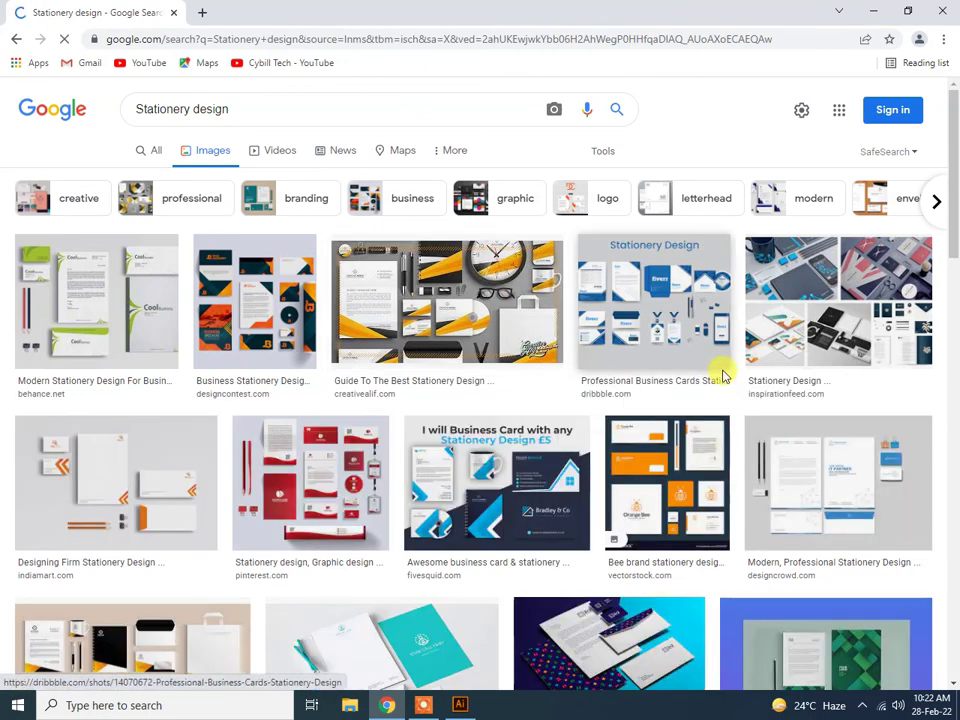
scroll(722, 375, "down", 3)
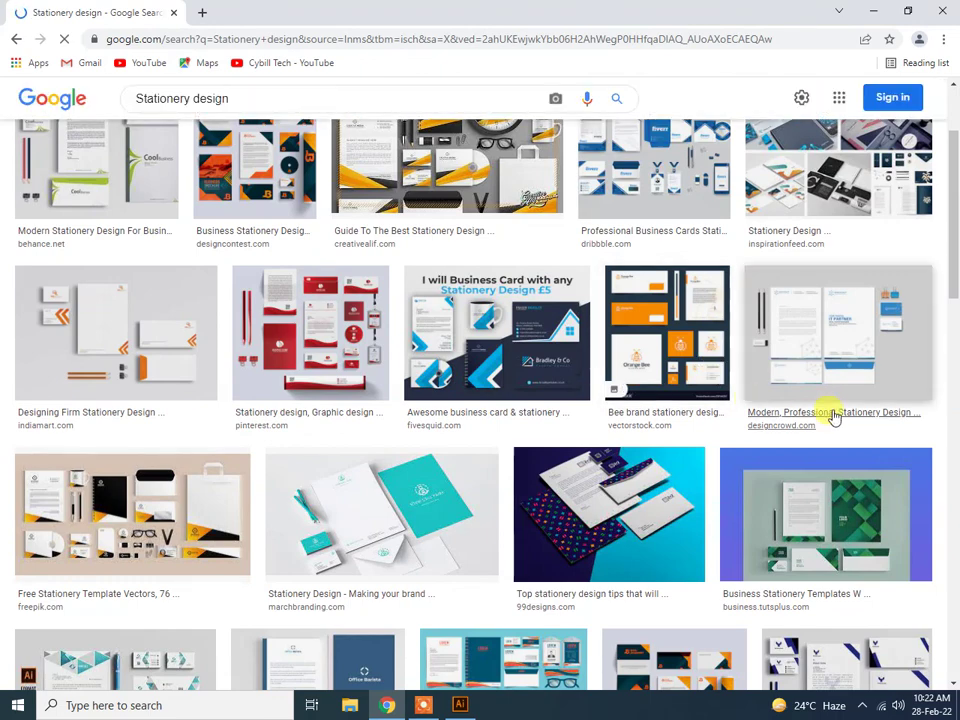
scroll(831, 405, "down", 1)
right_click(474, 218)
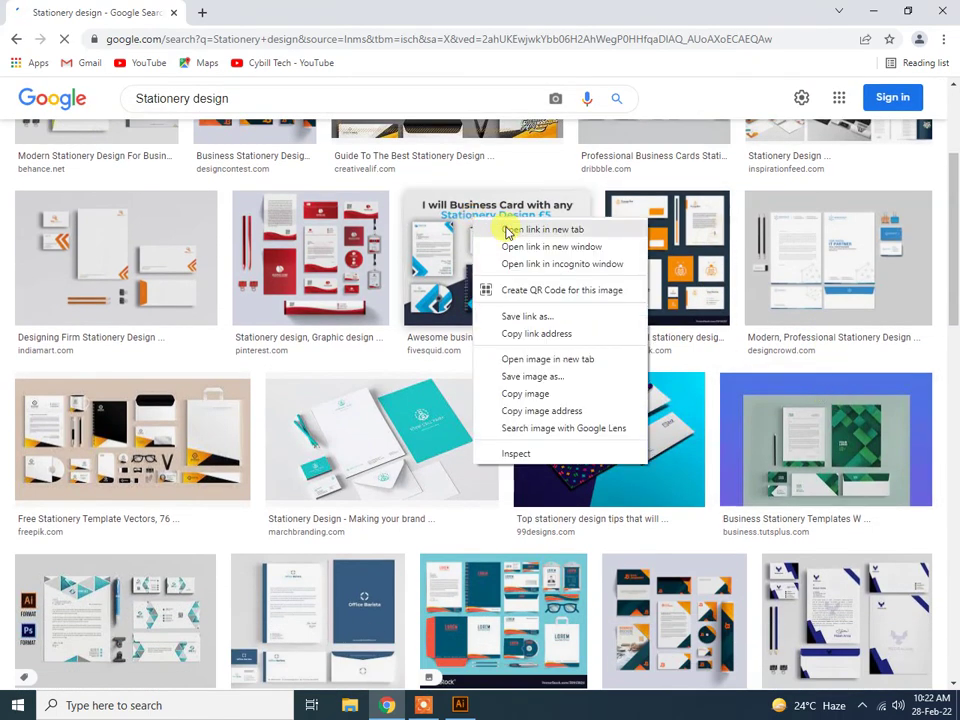
left_click(506, 228)
Preview the business card image in the second tab, switching back to the results between views
scroll(468, 358, "down", 3)
scroll(470, 358, "down", 2)
scroll(470, 358, "down", 1)
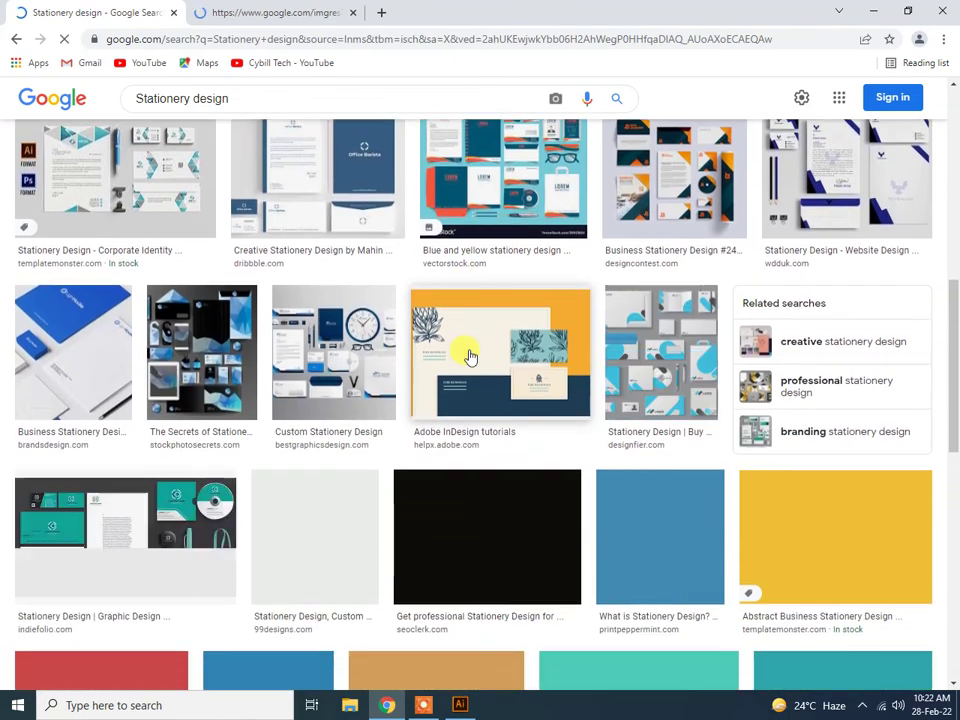
scroll(474, 350, "down", 1)
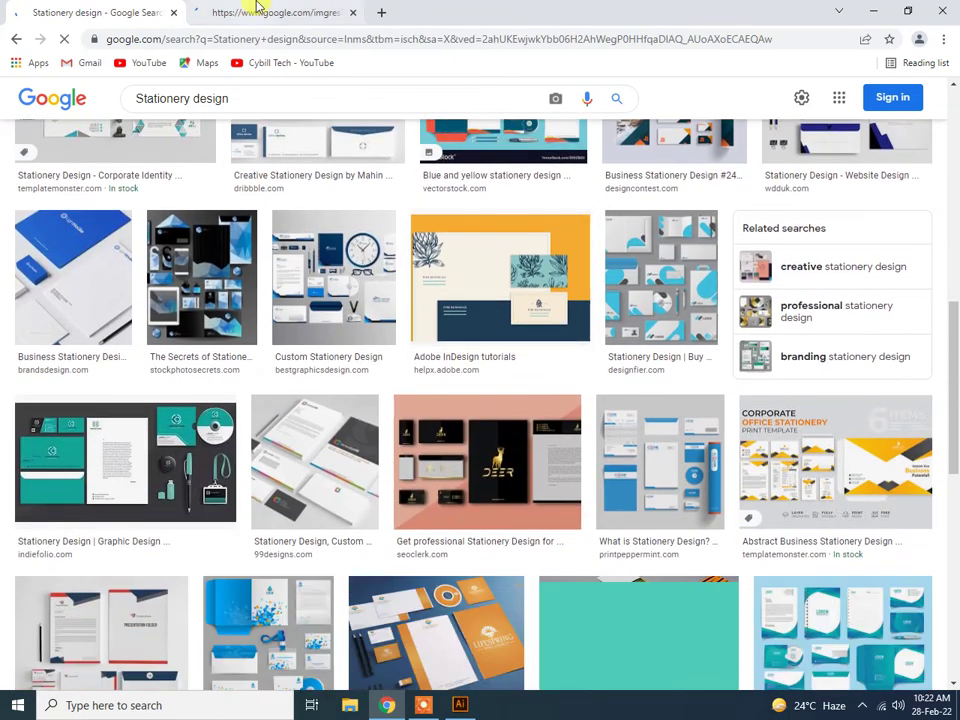
left_click(253, 10)
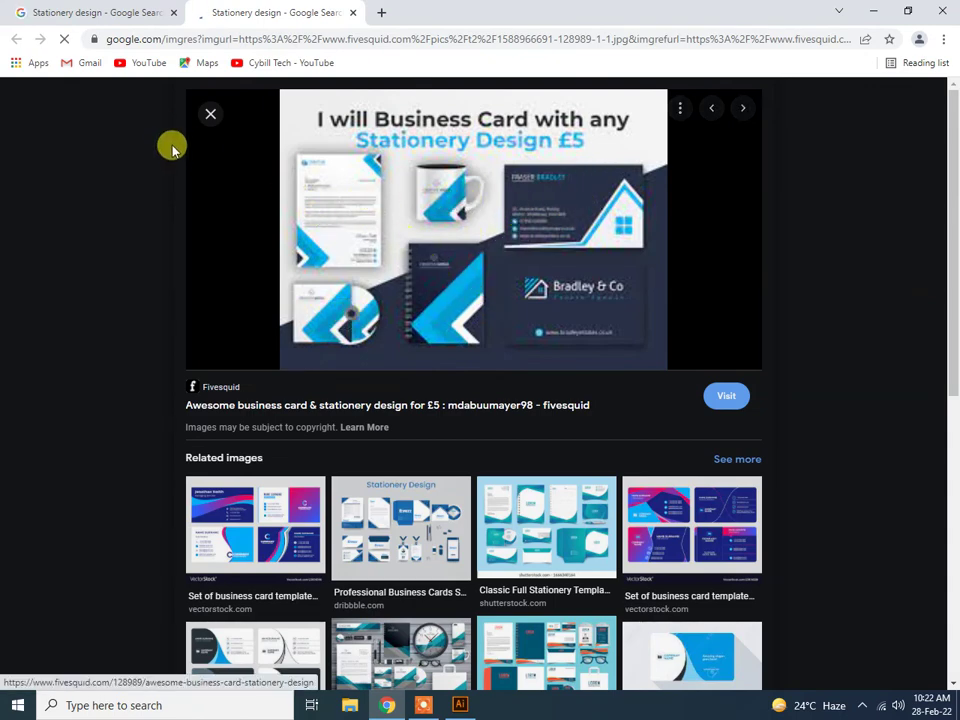
scroll(466, 452, "down", 3)
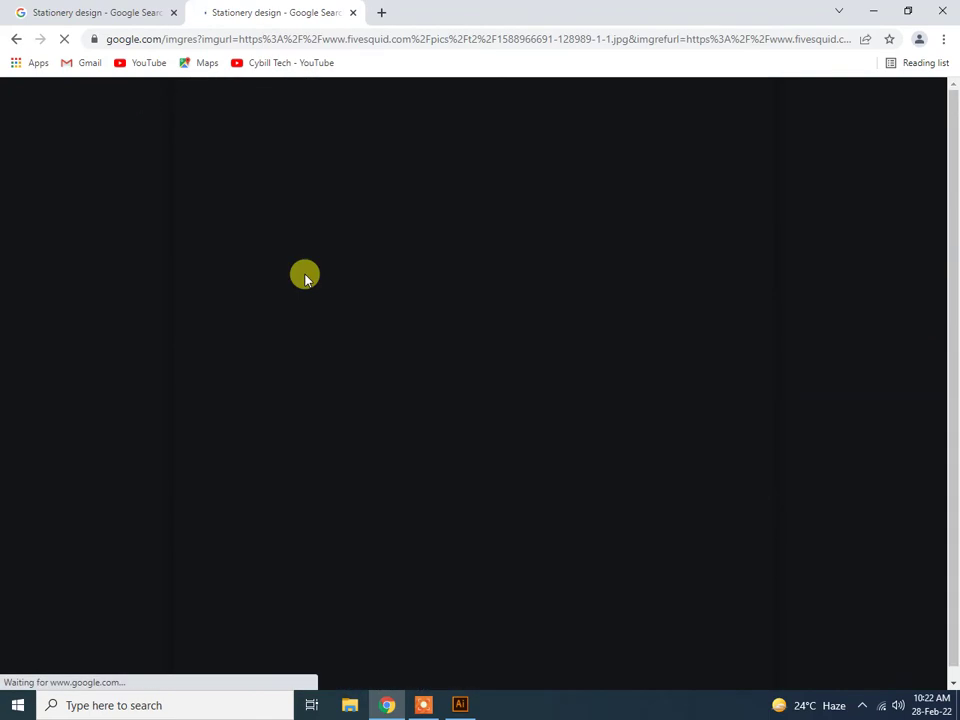
left_click(107, 12)
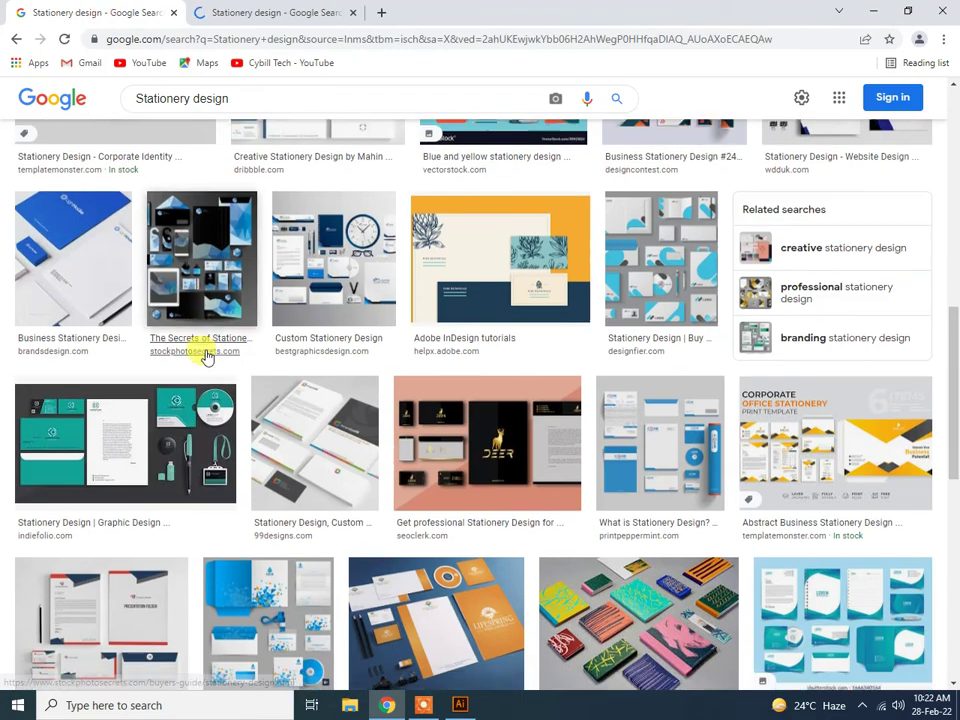
scroll(206, 356, "down", 3)
scroll(206, 356, "down", 3)
scroll(206, 356, "down", 3)
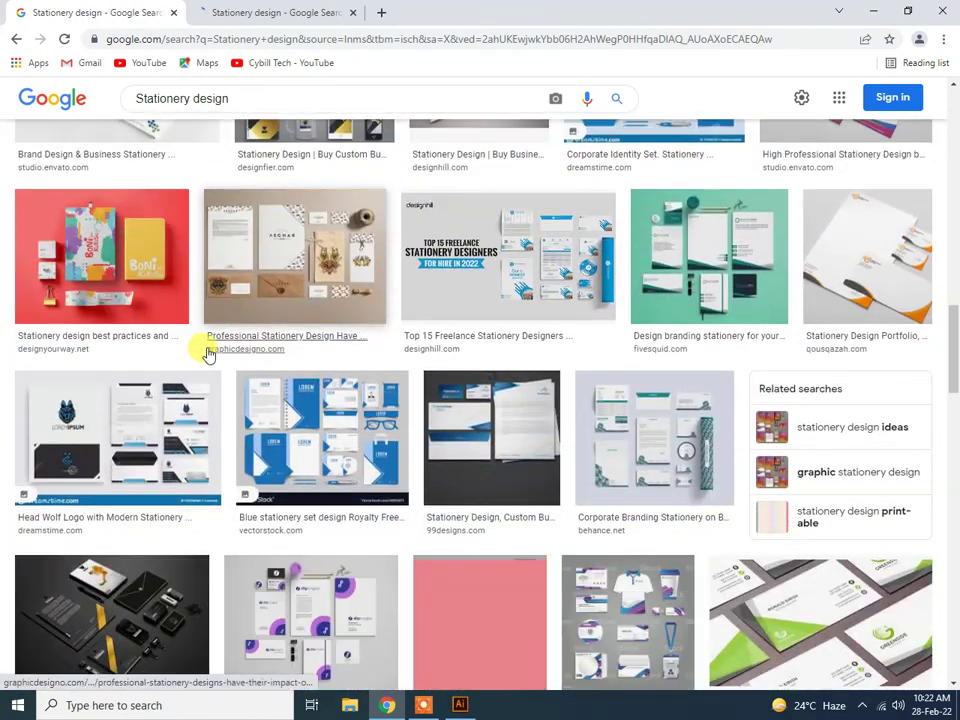
left_click(290, 12)
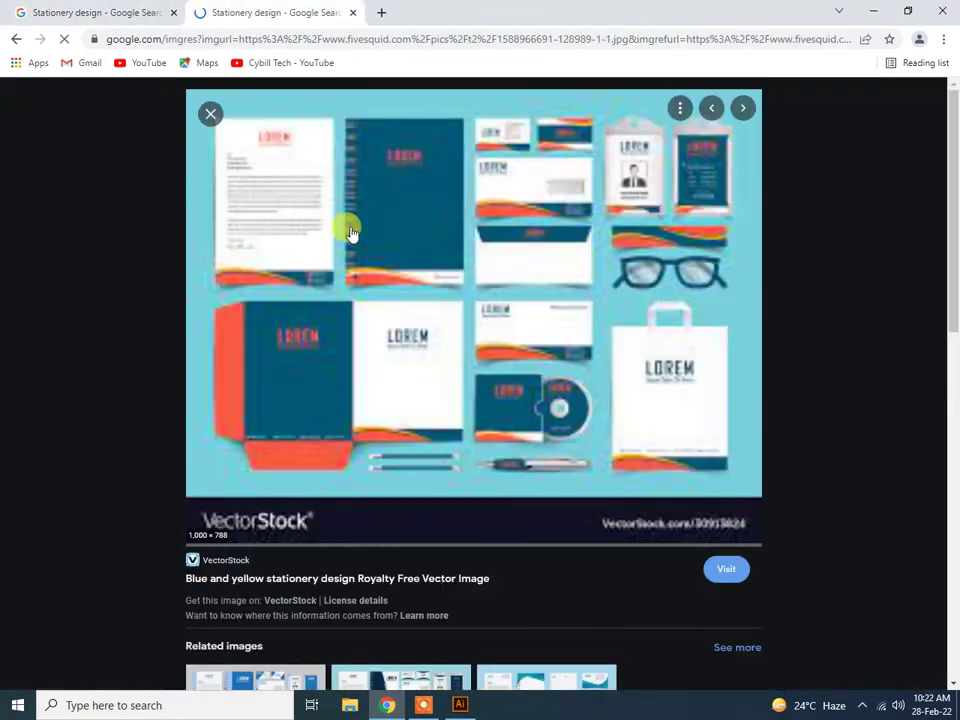
left_click(117, 14)
Select the search query at the top of the results, then minimize the browser to reveal Illustrator
scroll(274, 266, "up", 5)
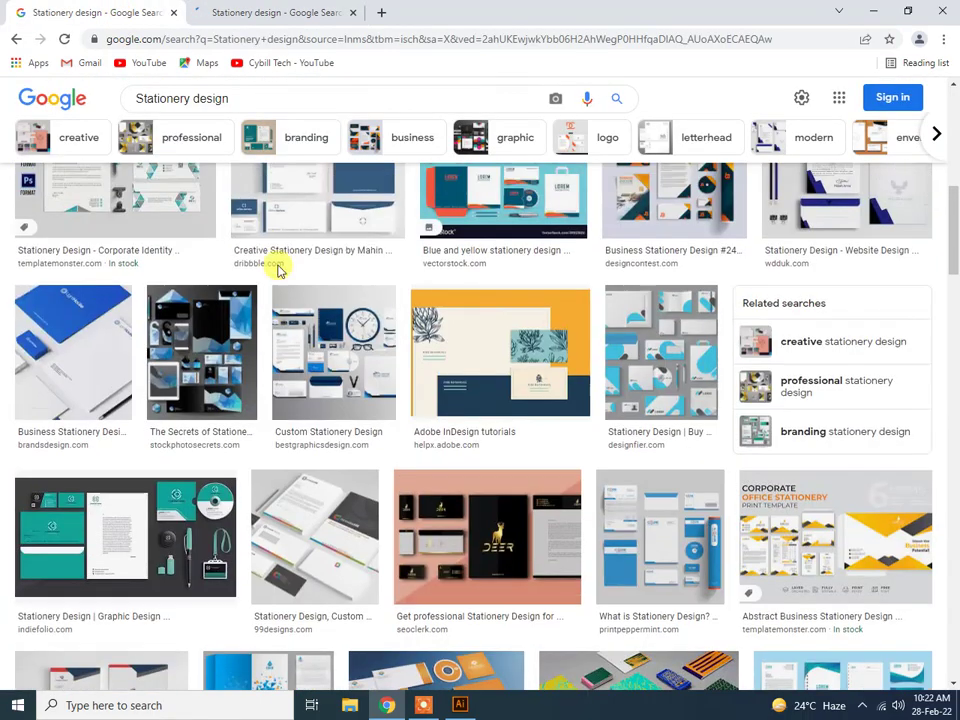
scroll(214, 161, "up", 1)
scroll(229, 204, "up", 2)
scroll(229, 204, "up", 5)
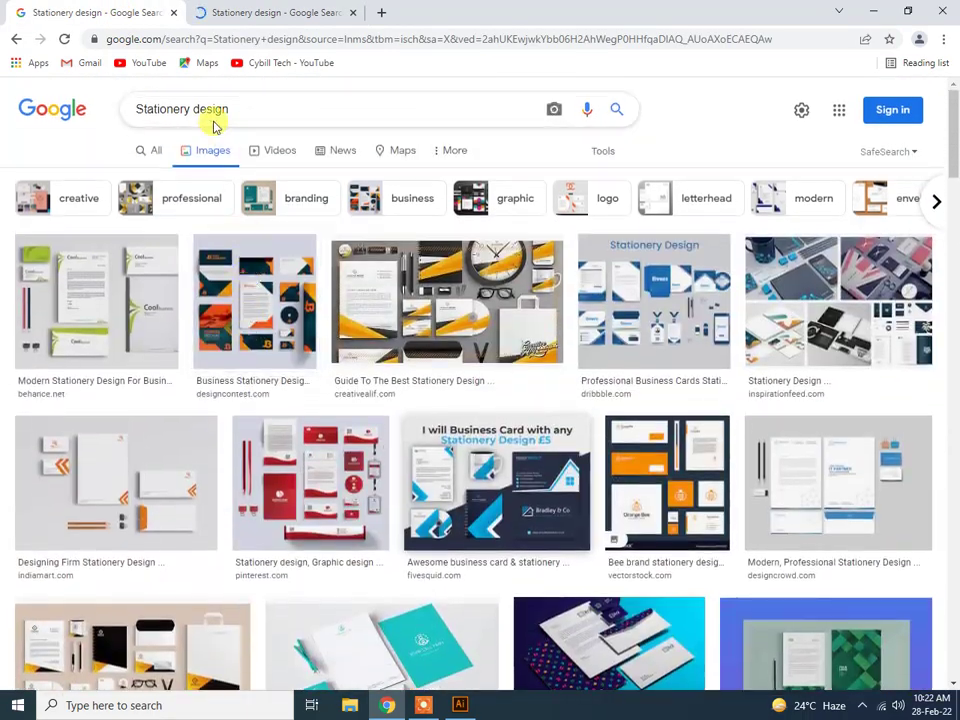
left_click_drag(253, 108, 78, 110)
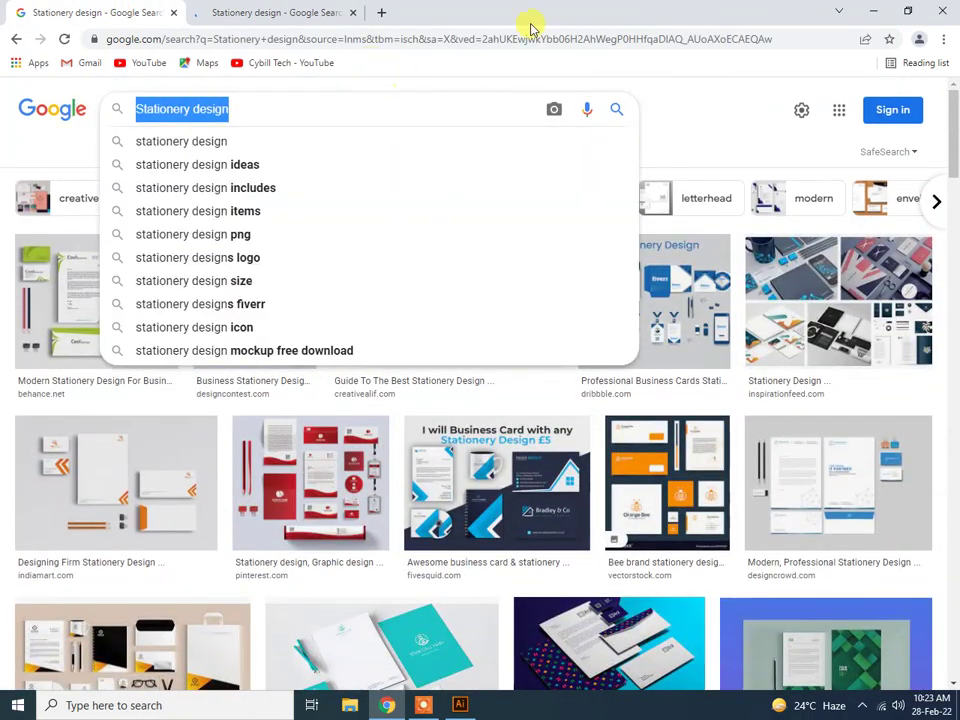
left_click(882, 12)
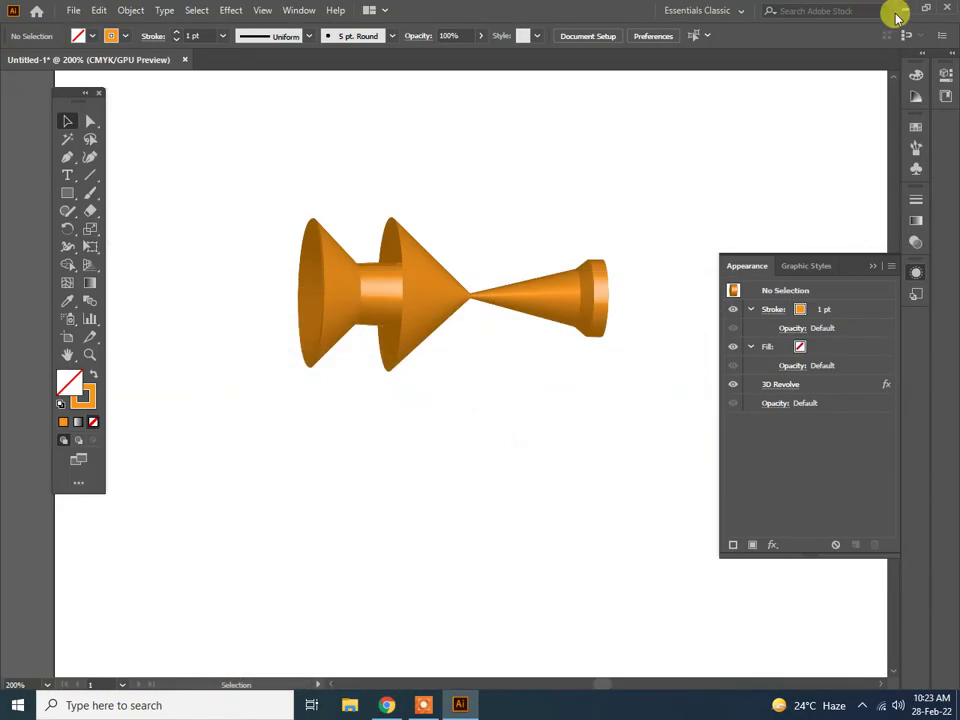
Open creative-business_banner_1409-199.jpg from All images > web design in Photos
left_click(902, 10)
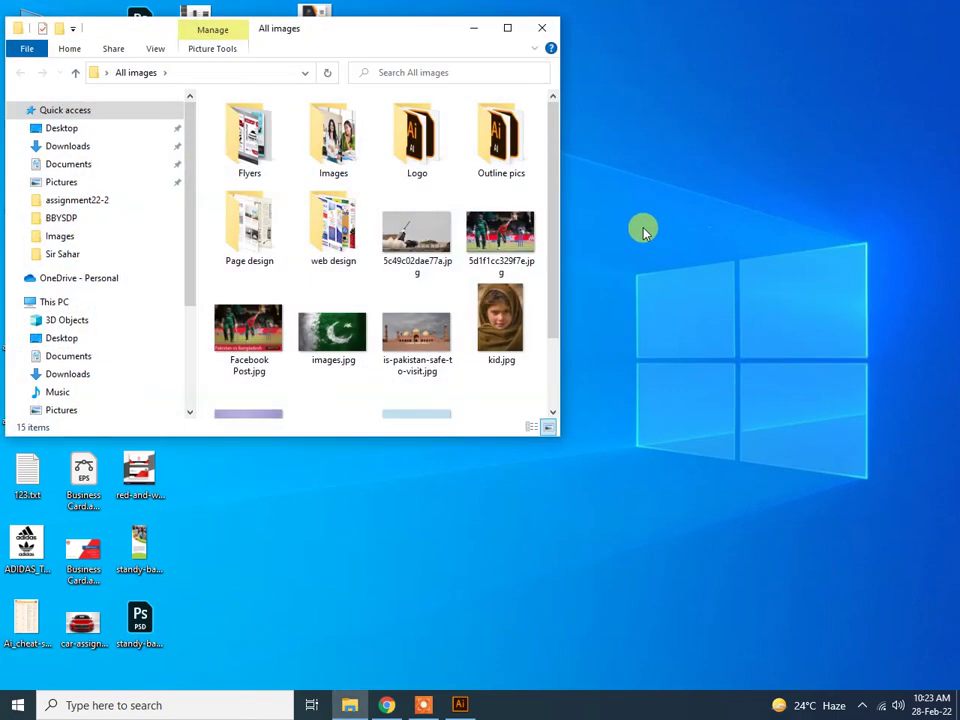
double_click(433, 24)
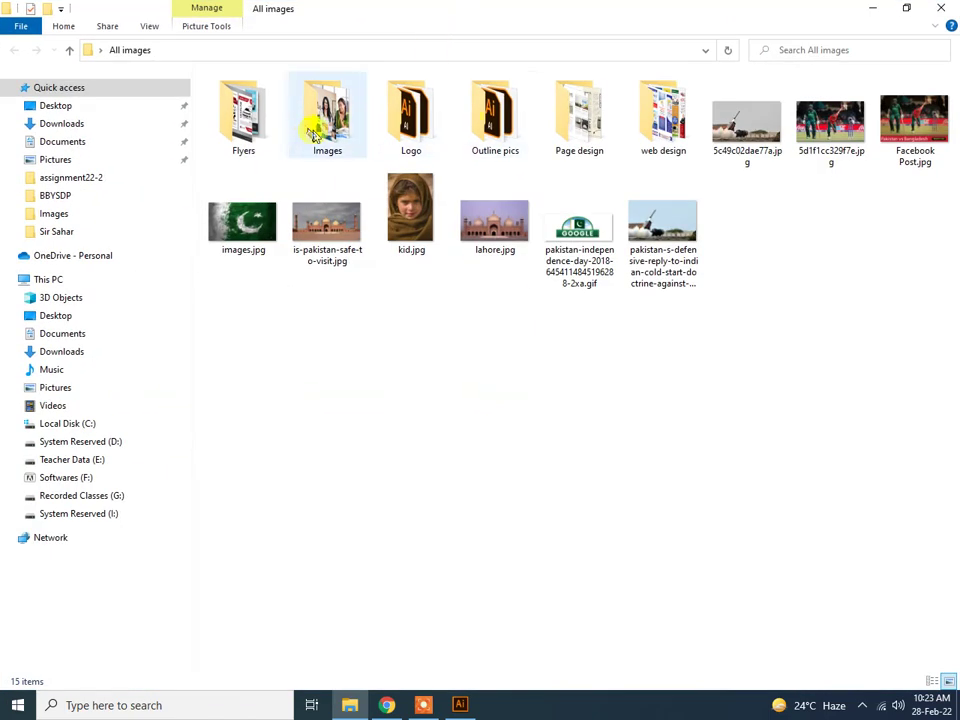
double_click(669, 111)
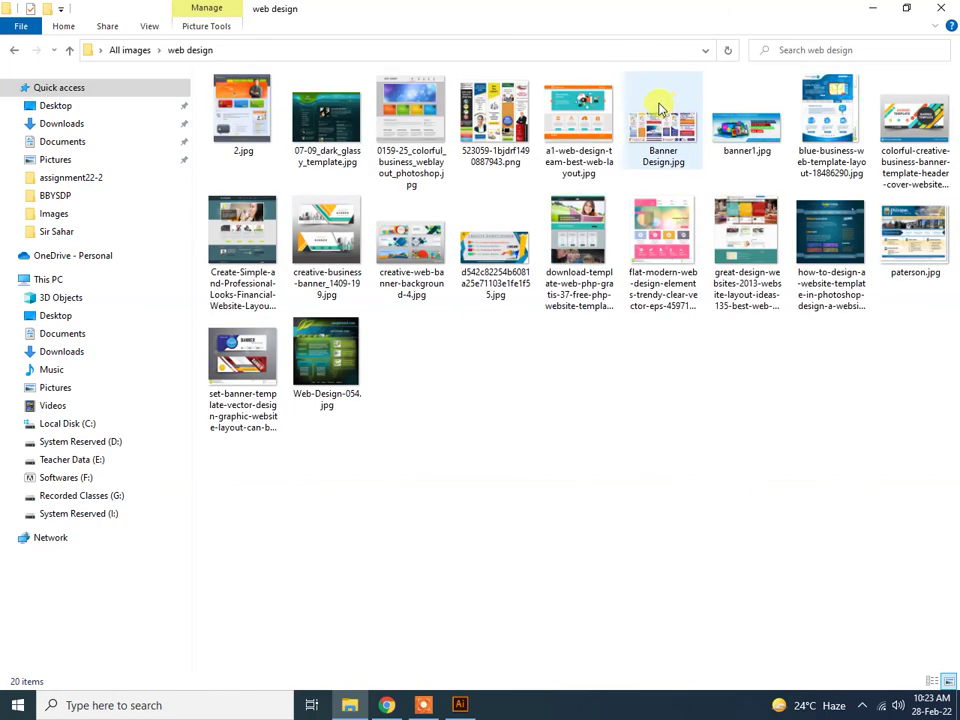
left_click(130, 50)
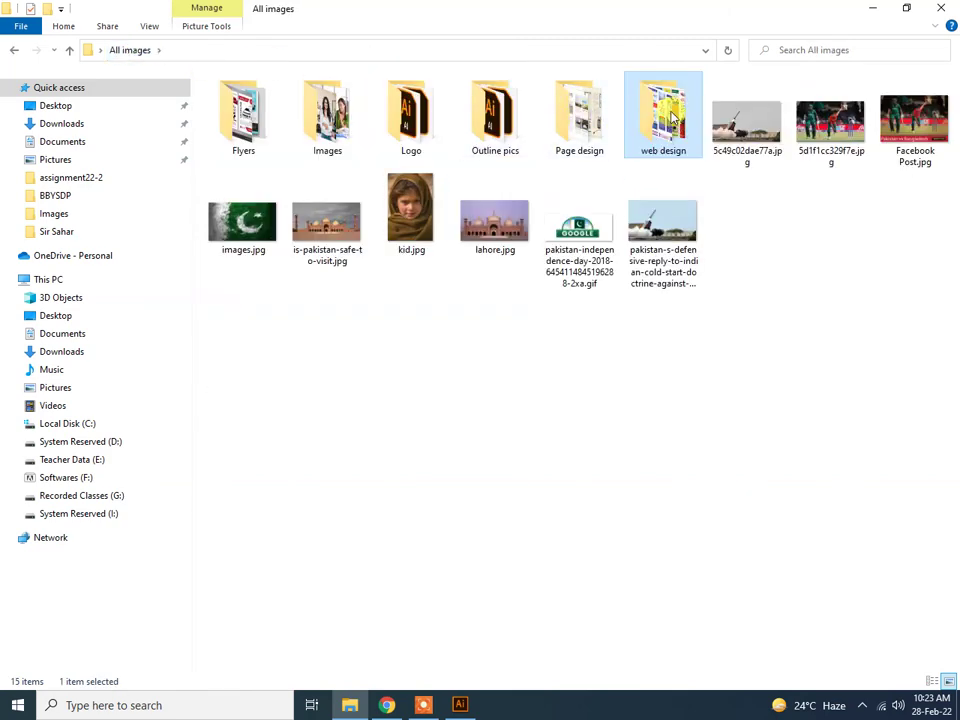
double_click(670, 116)
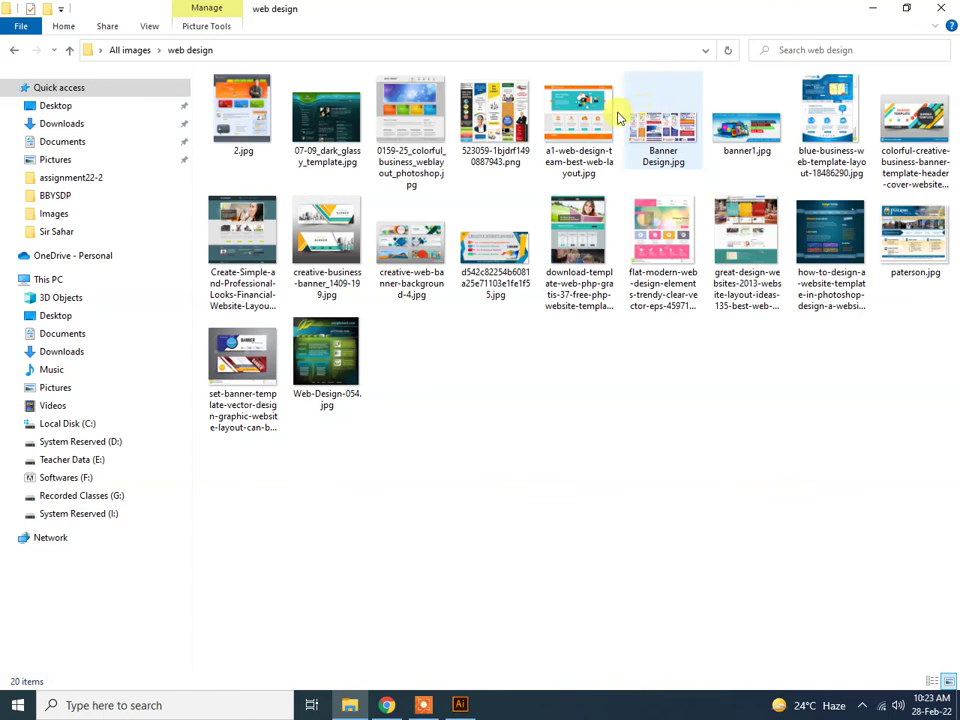
left_click(328, 238)
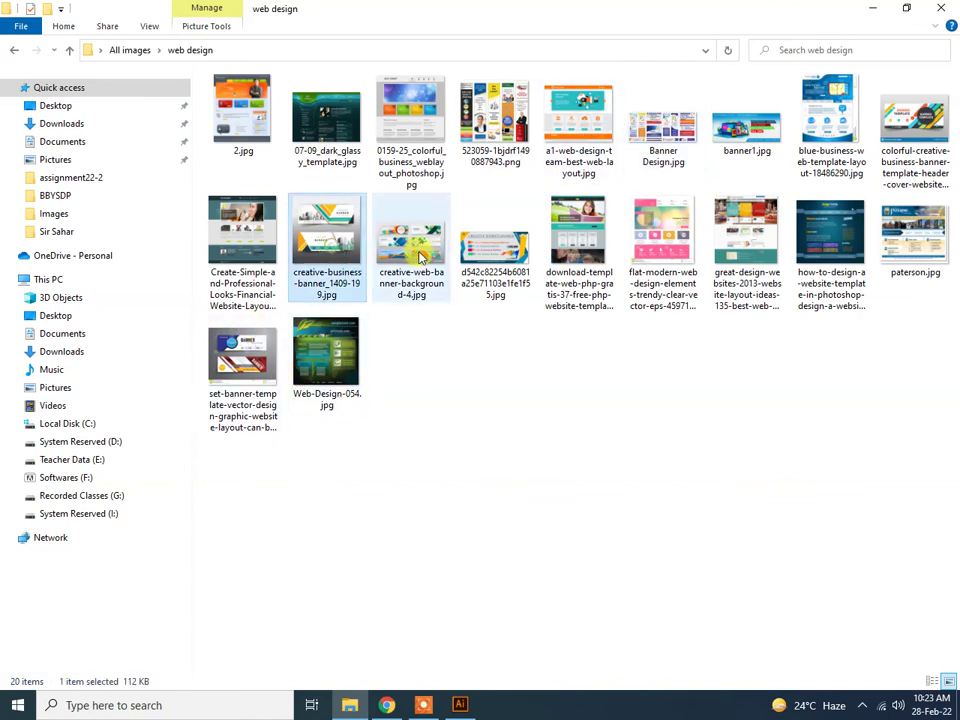
left_click(251, 336)
left_click(337, 228)
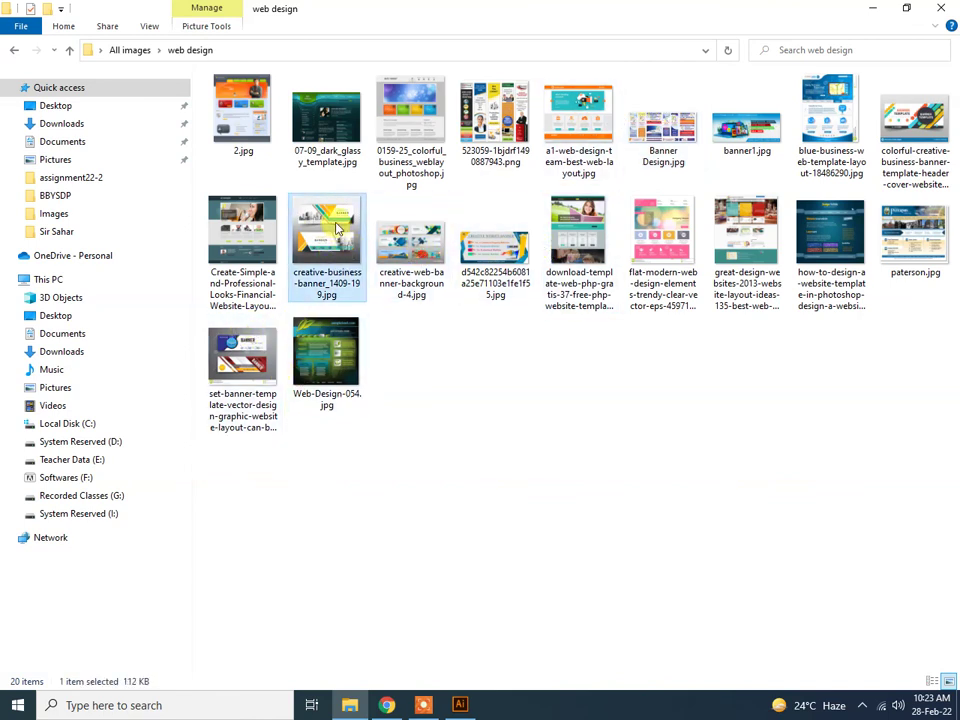
double_click(337, 228)
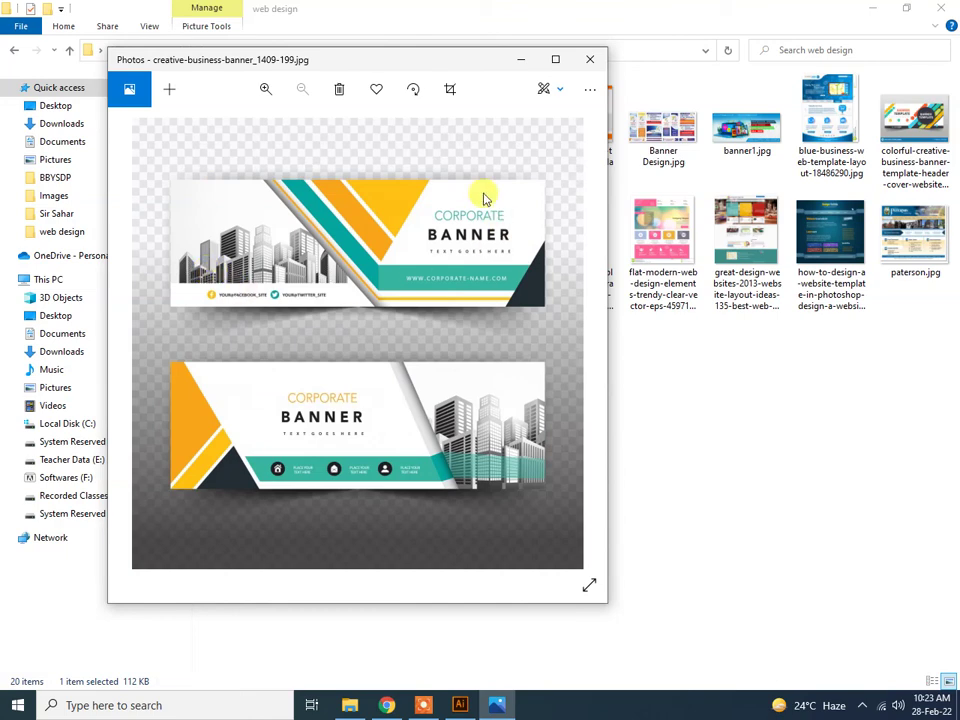
Start a new Illustrator document with its units set to Pixels
left_click(460, 705)
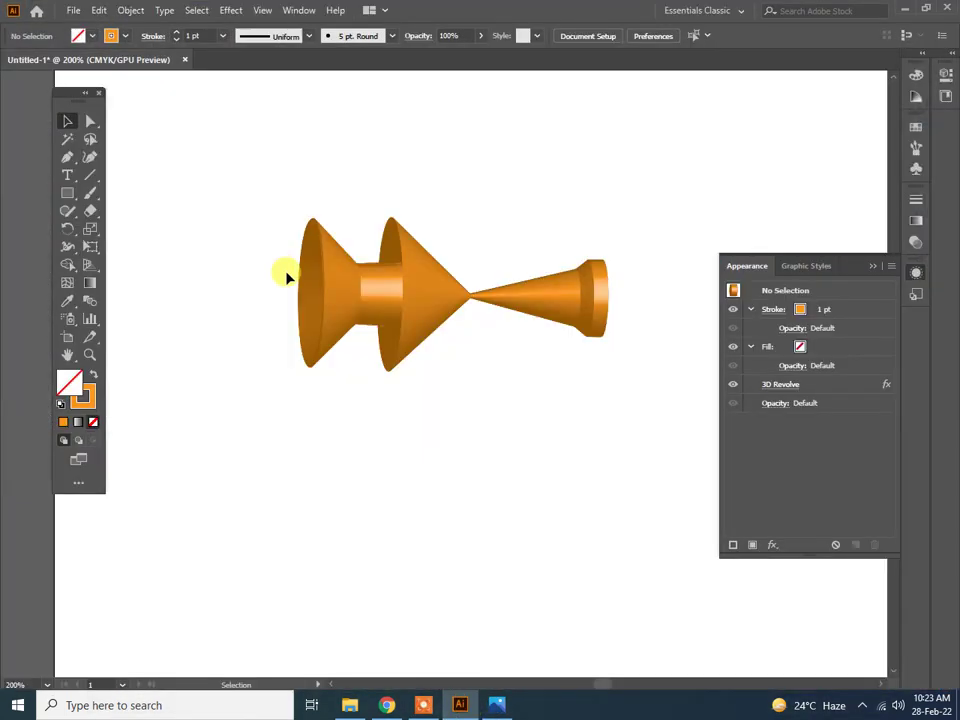
left_click(73, 10)
left_click(75, 11)
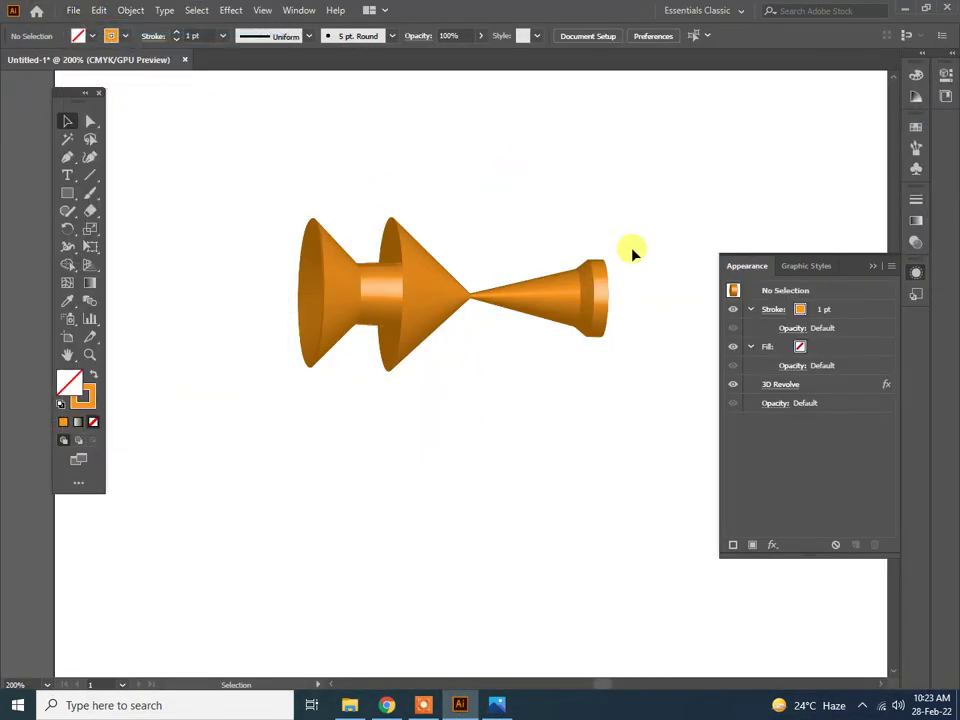
key("ctrl+n")
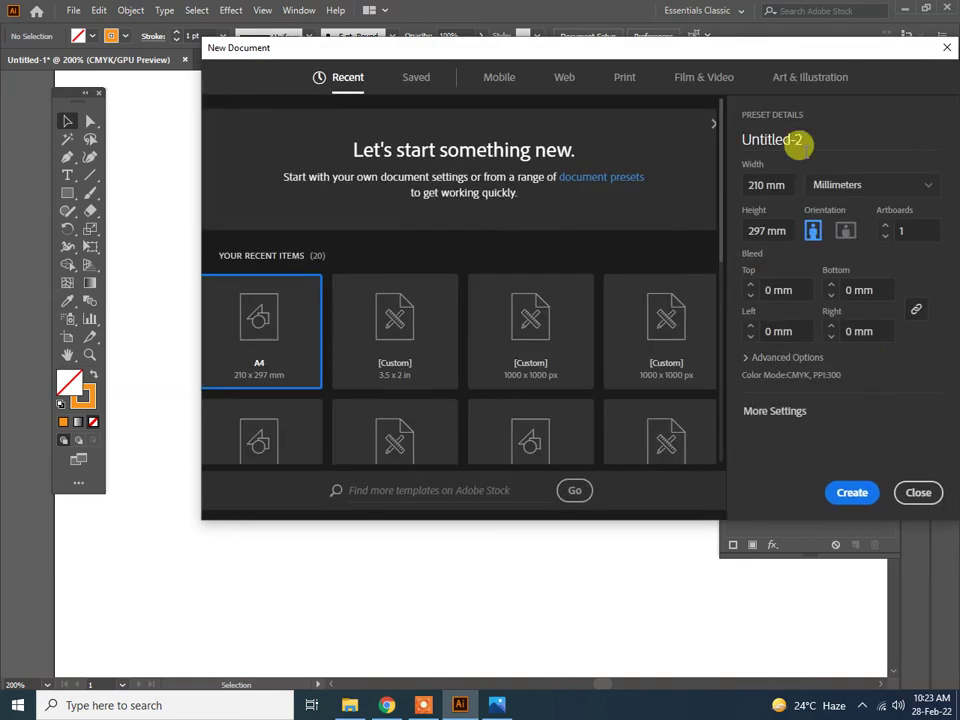
left_click_drag(792, 40, 558, 41)
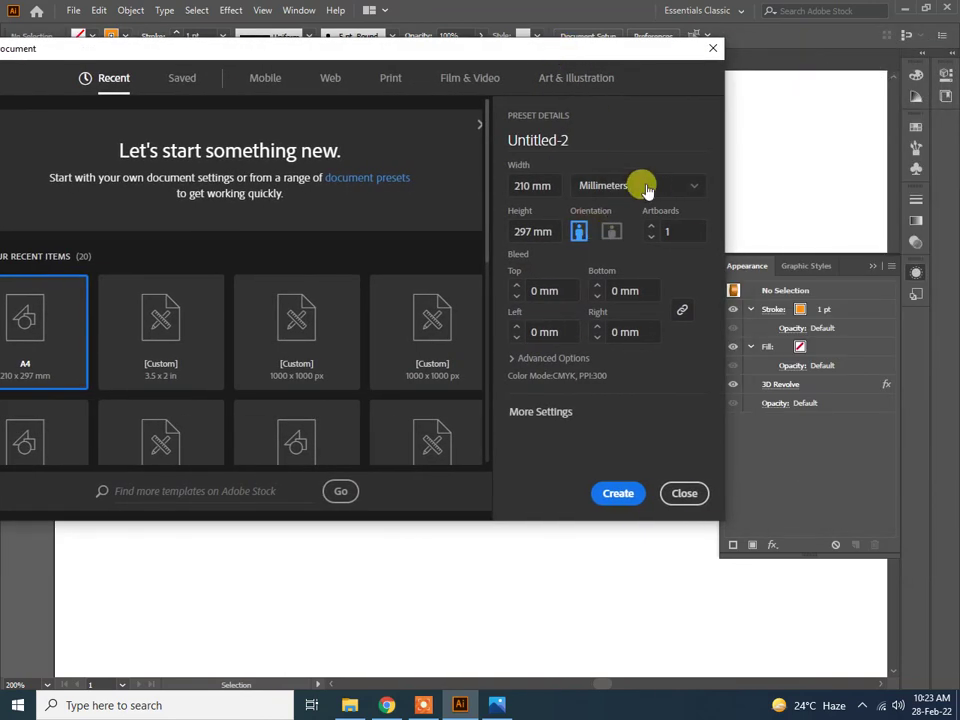
left_click(643, 186)
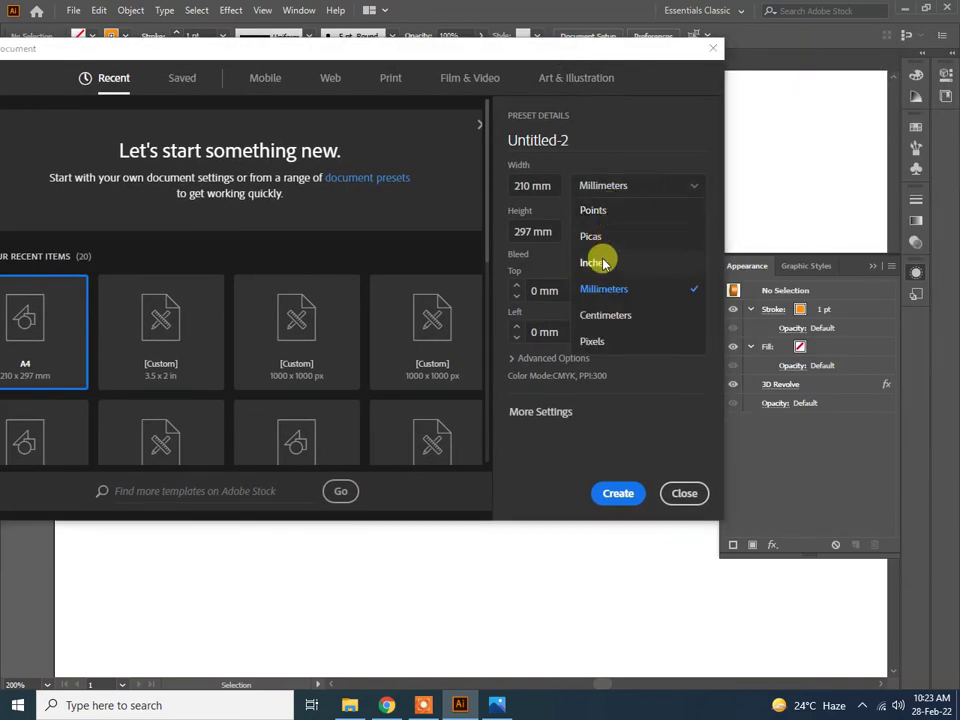
left_click(590, 340)
left_click(520, 184)
type("600")
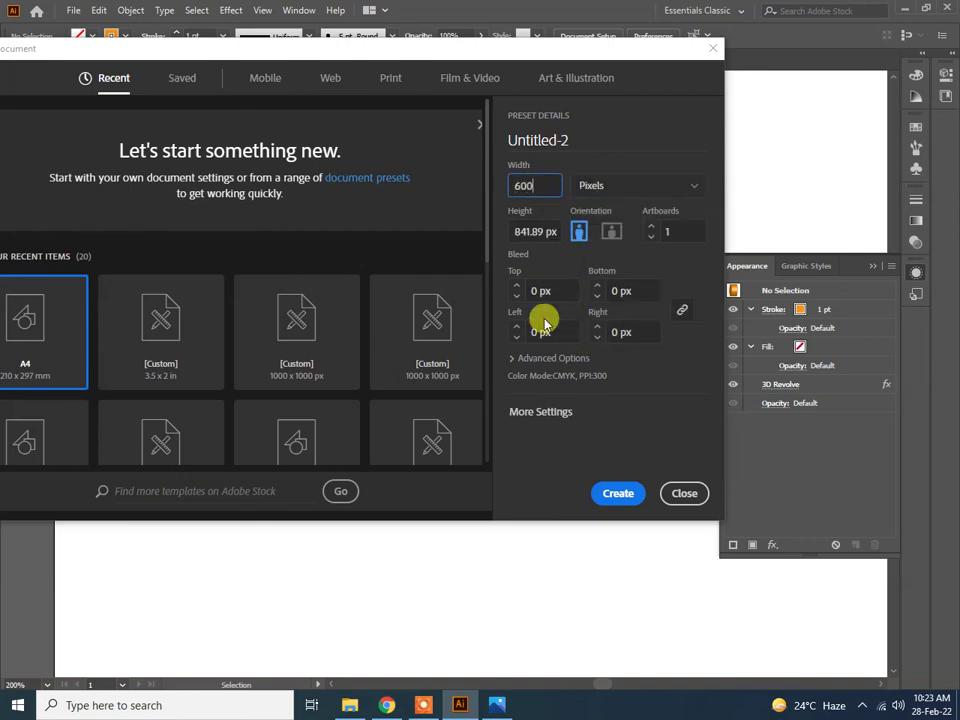
Make the document 600 × 200 px, name it Banner1, and create it
left_click(530, 231)
type("200")
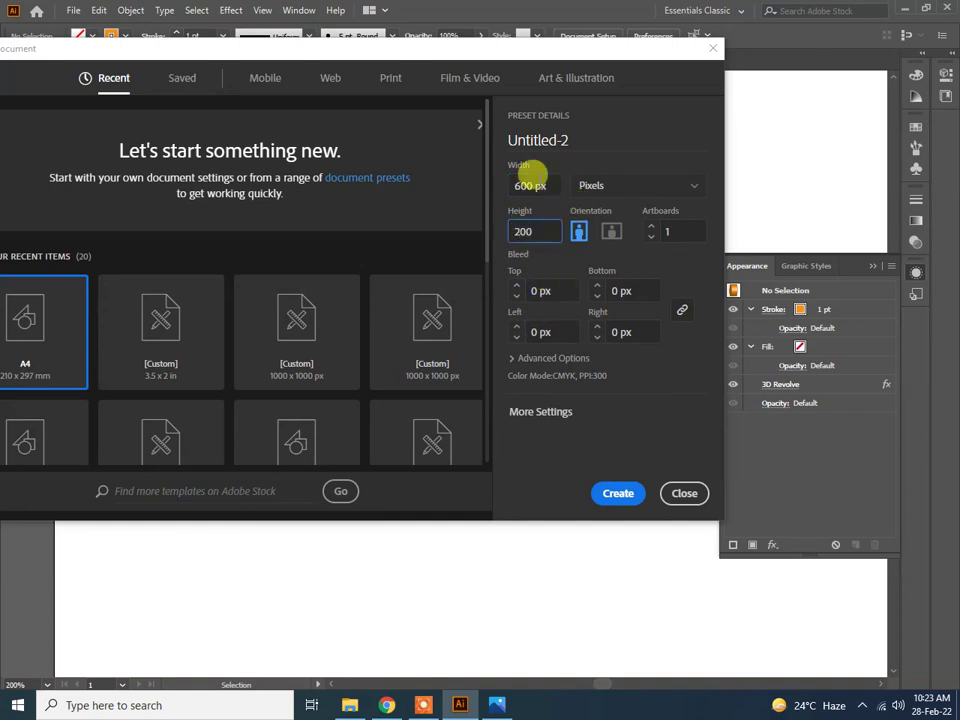
left_click(597, 138)
type("Banner1")
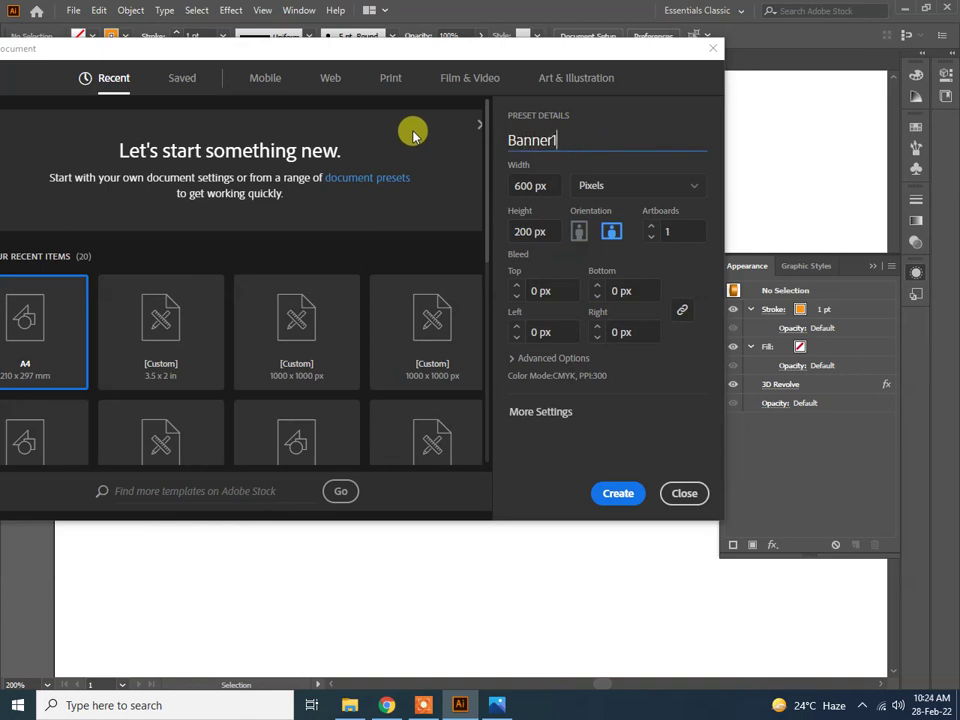
left_click(537, 185)
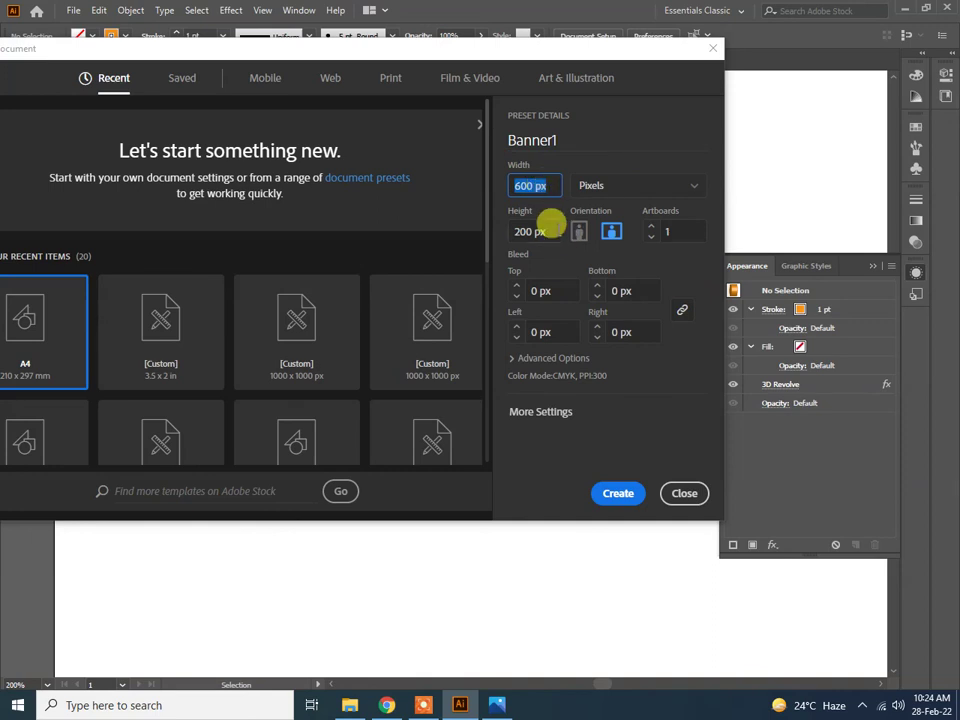
left_click(540, 231)
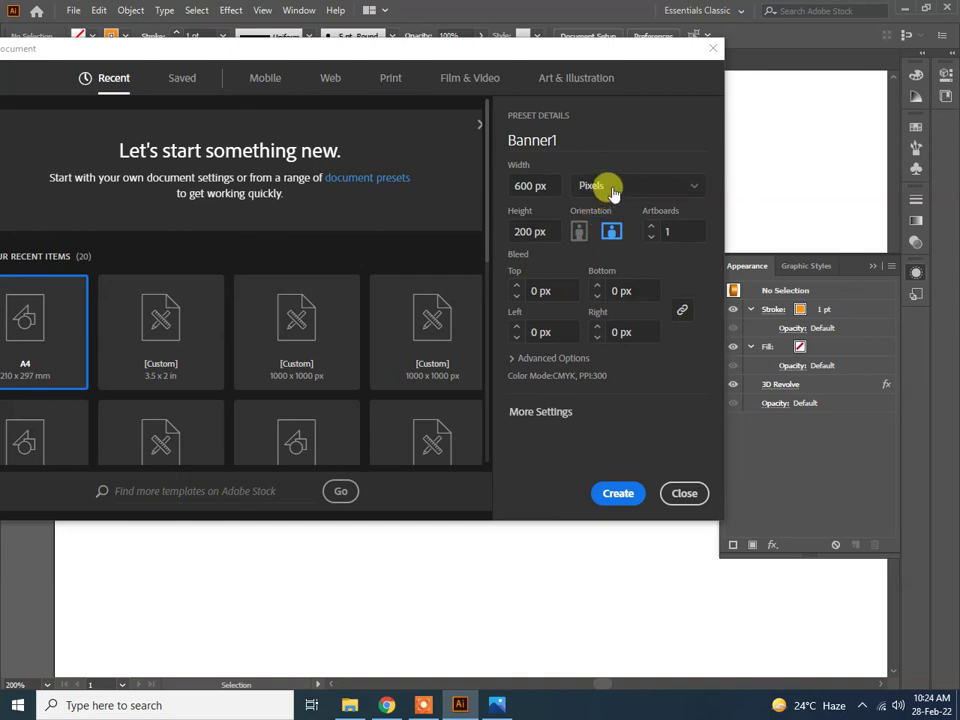
left_click(626, 188)
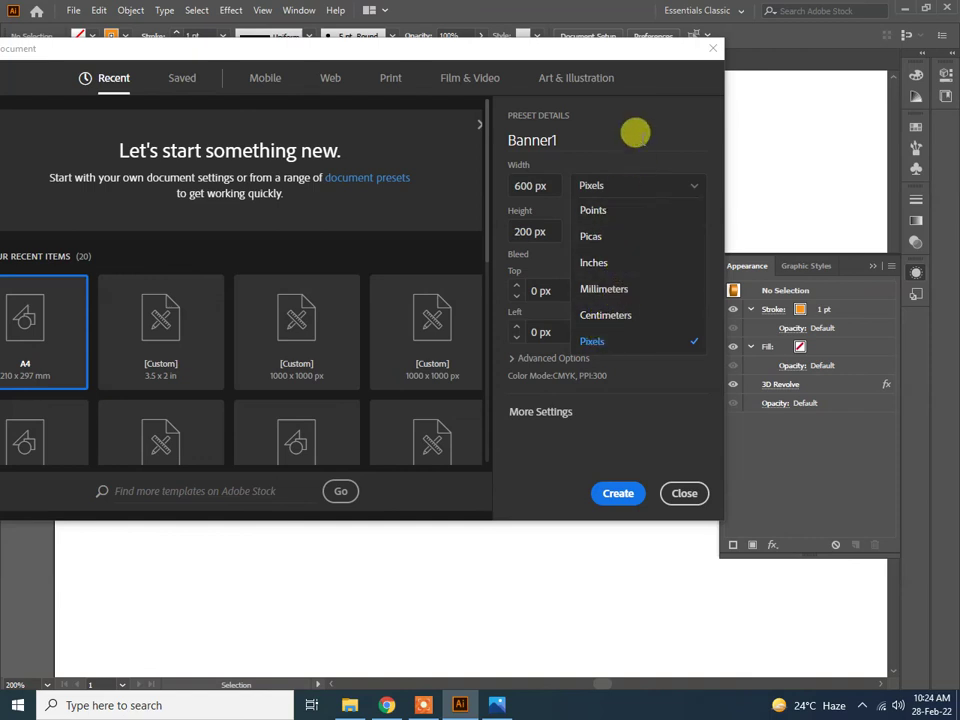
left_click(628, 132)
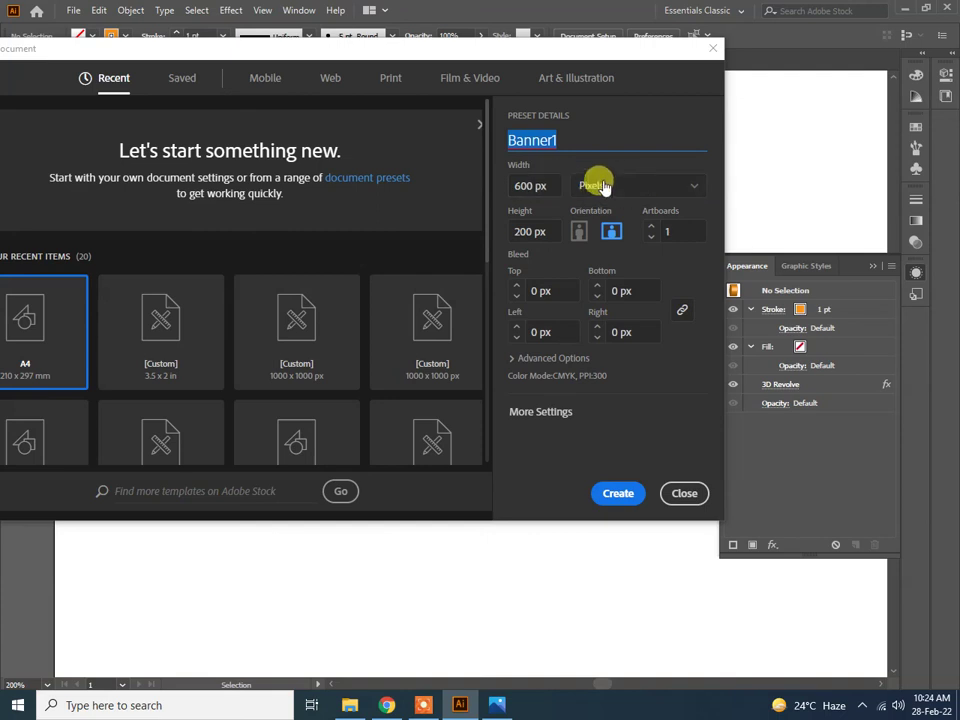
left_click(615, 493)
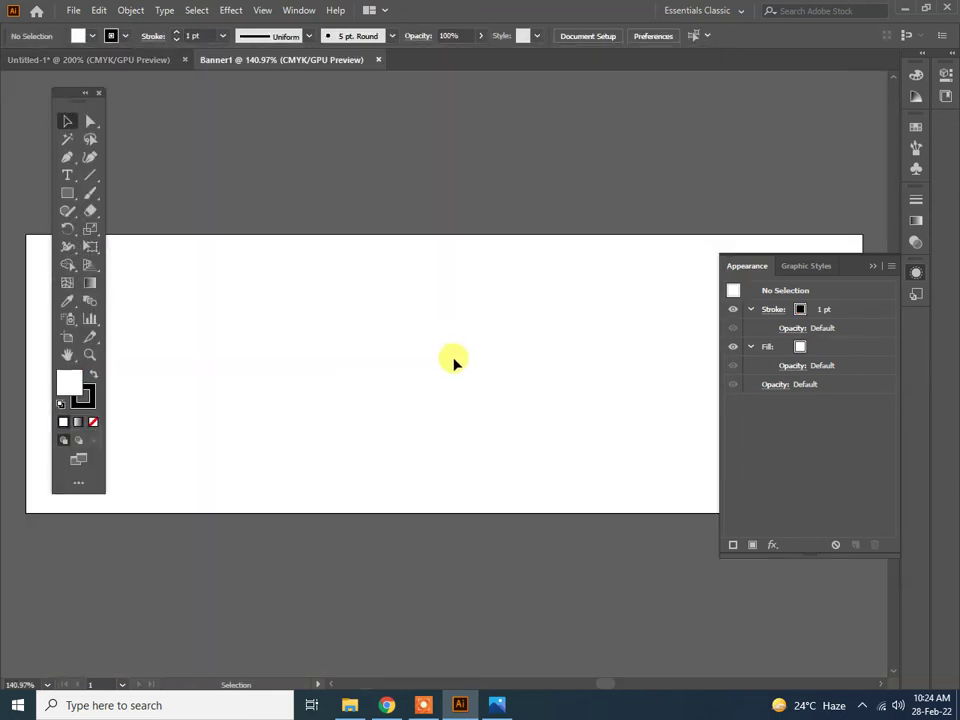
Zoom out to frame the Banner1 artboard and close the banner reference picture
key("ctrl+minus")
key("ctrl+minus")
left_click_drag(600, 424, 513, 251)
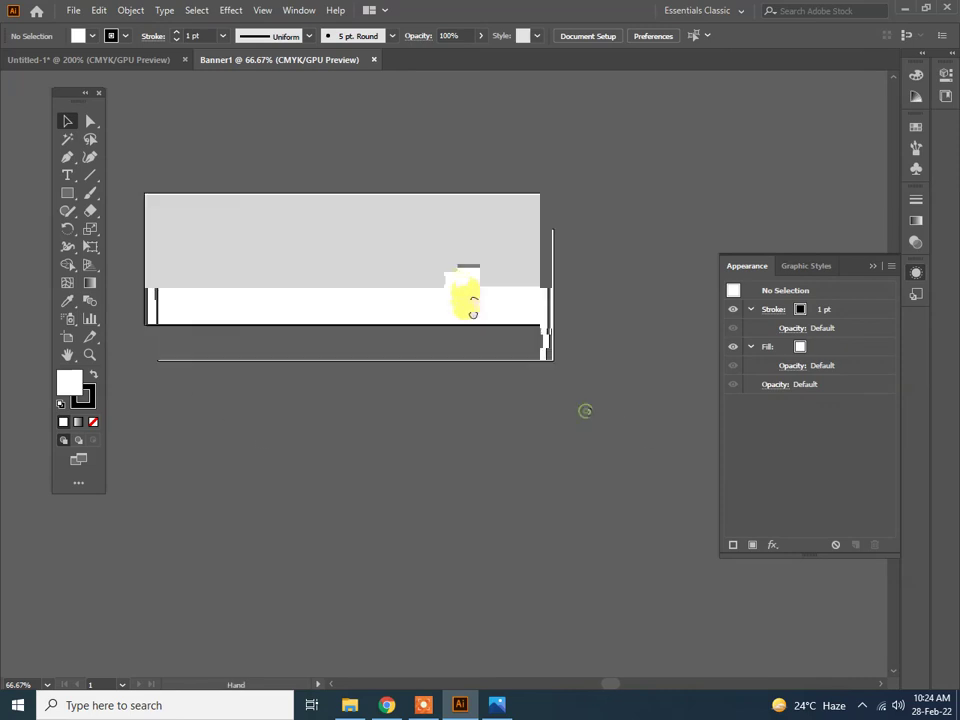
left_click(497, 705)
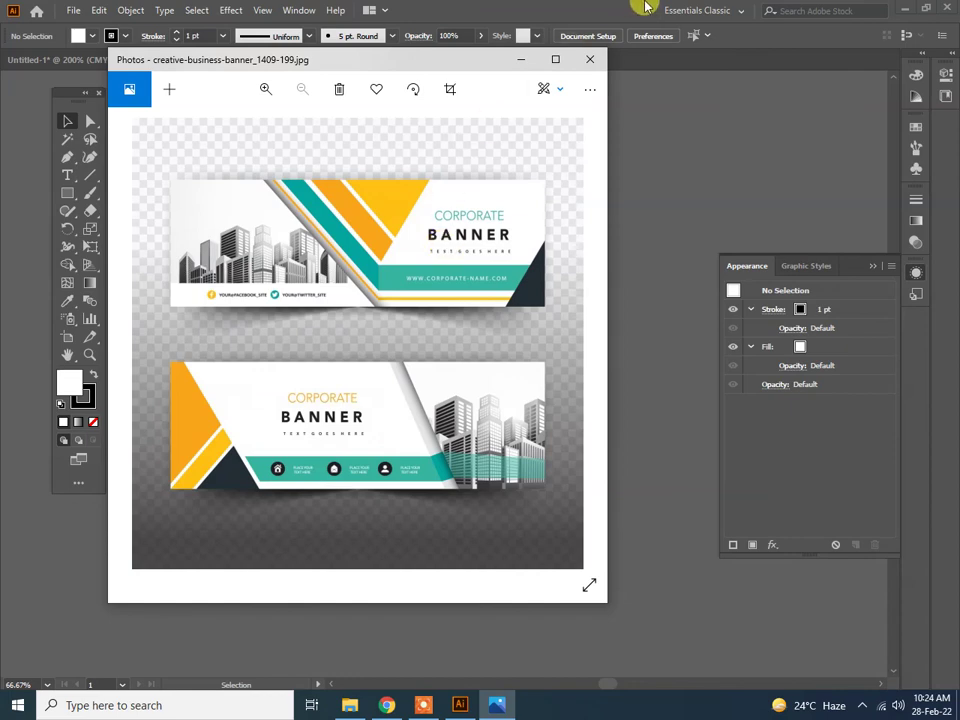
left_click(590, 59)
Browse the web design folder in Explorer, then close it to return to Illustrator
scroll(384, 230, "up", 1, "alt")
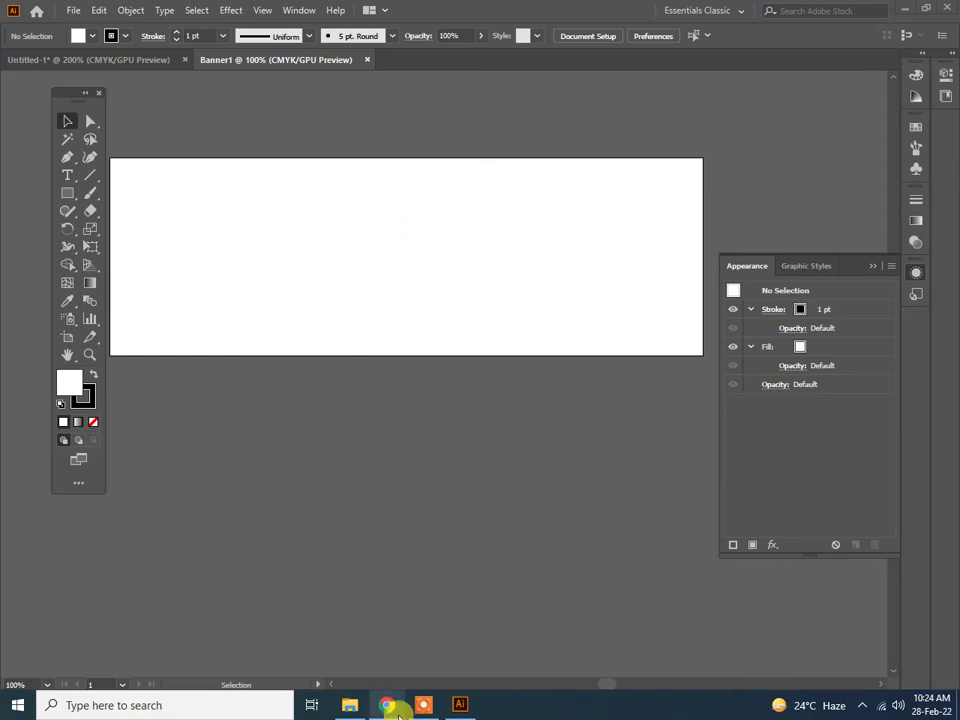
left_click(347, 706)
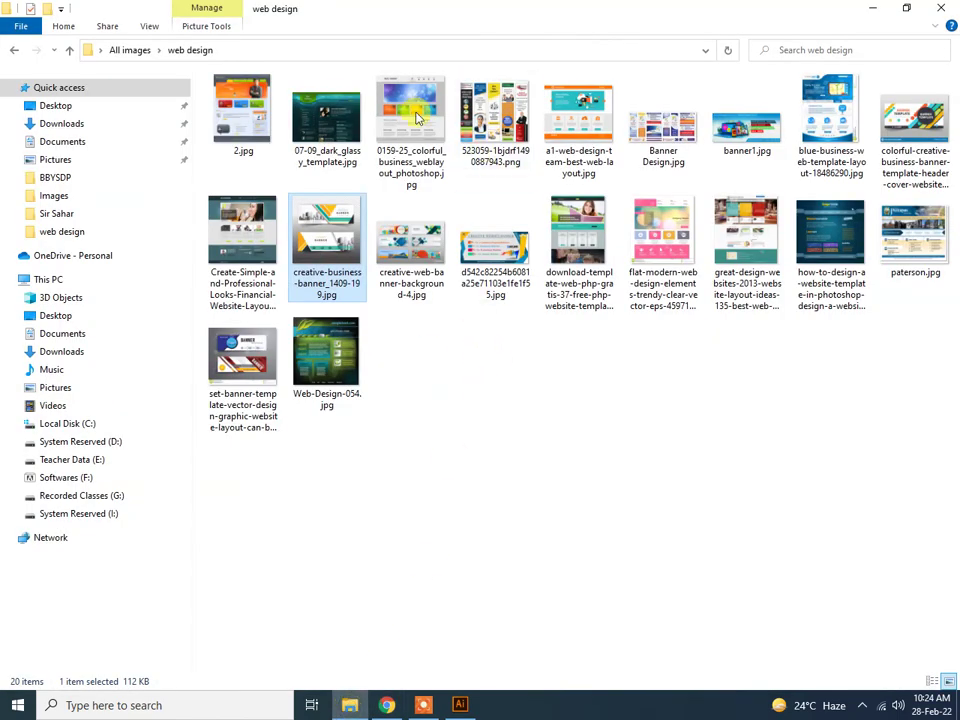
left_click(128, 50)
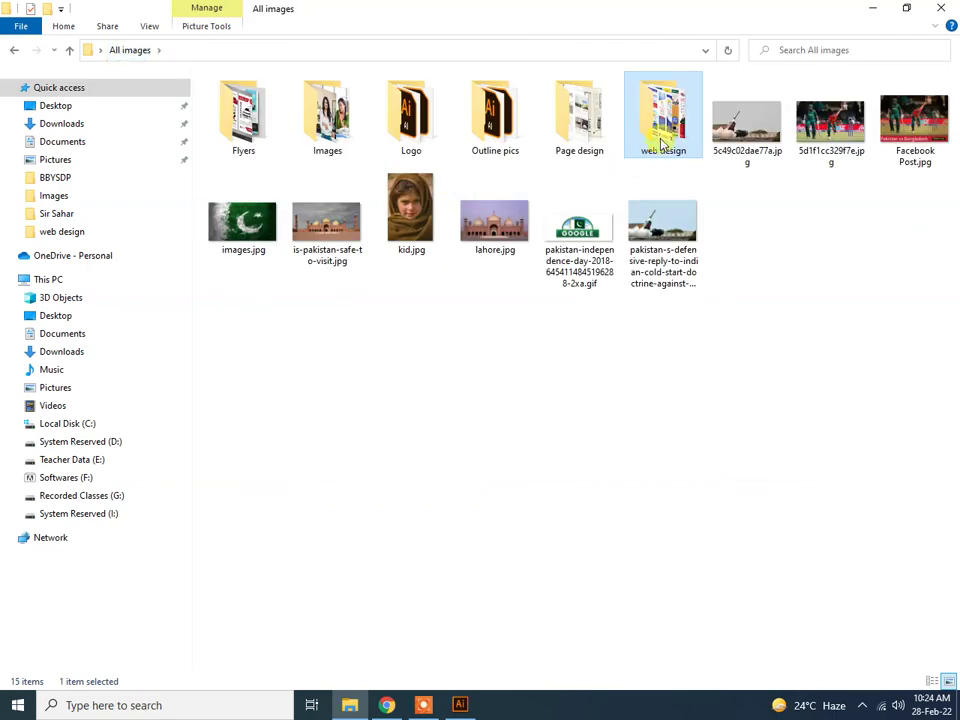
double_click(660, 120)
left_click(941, 8)
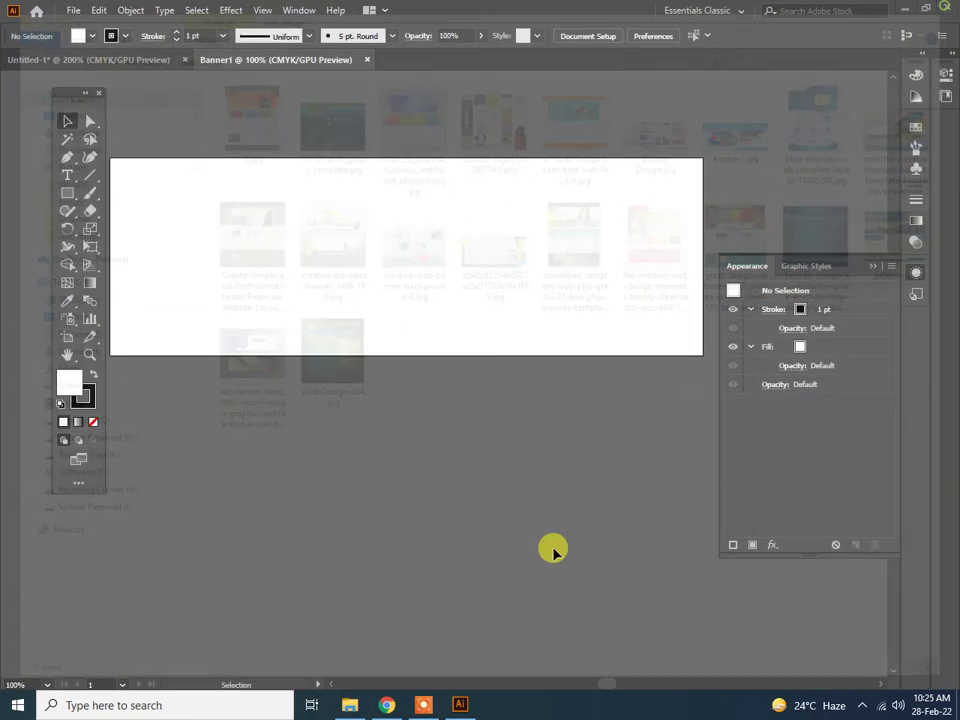